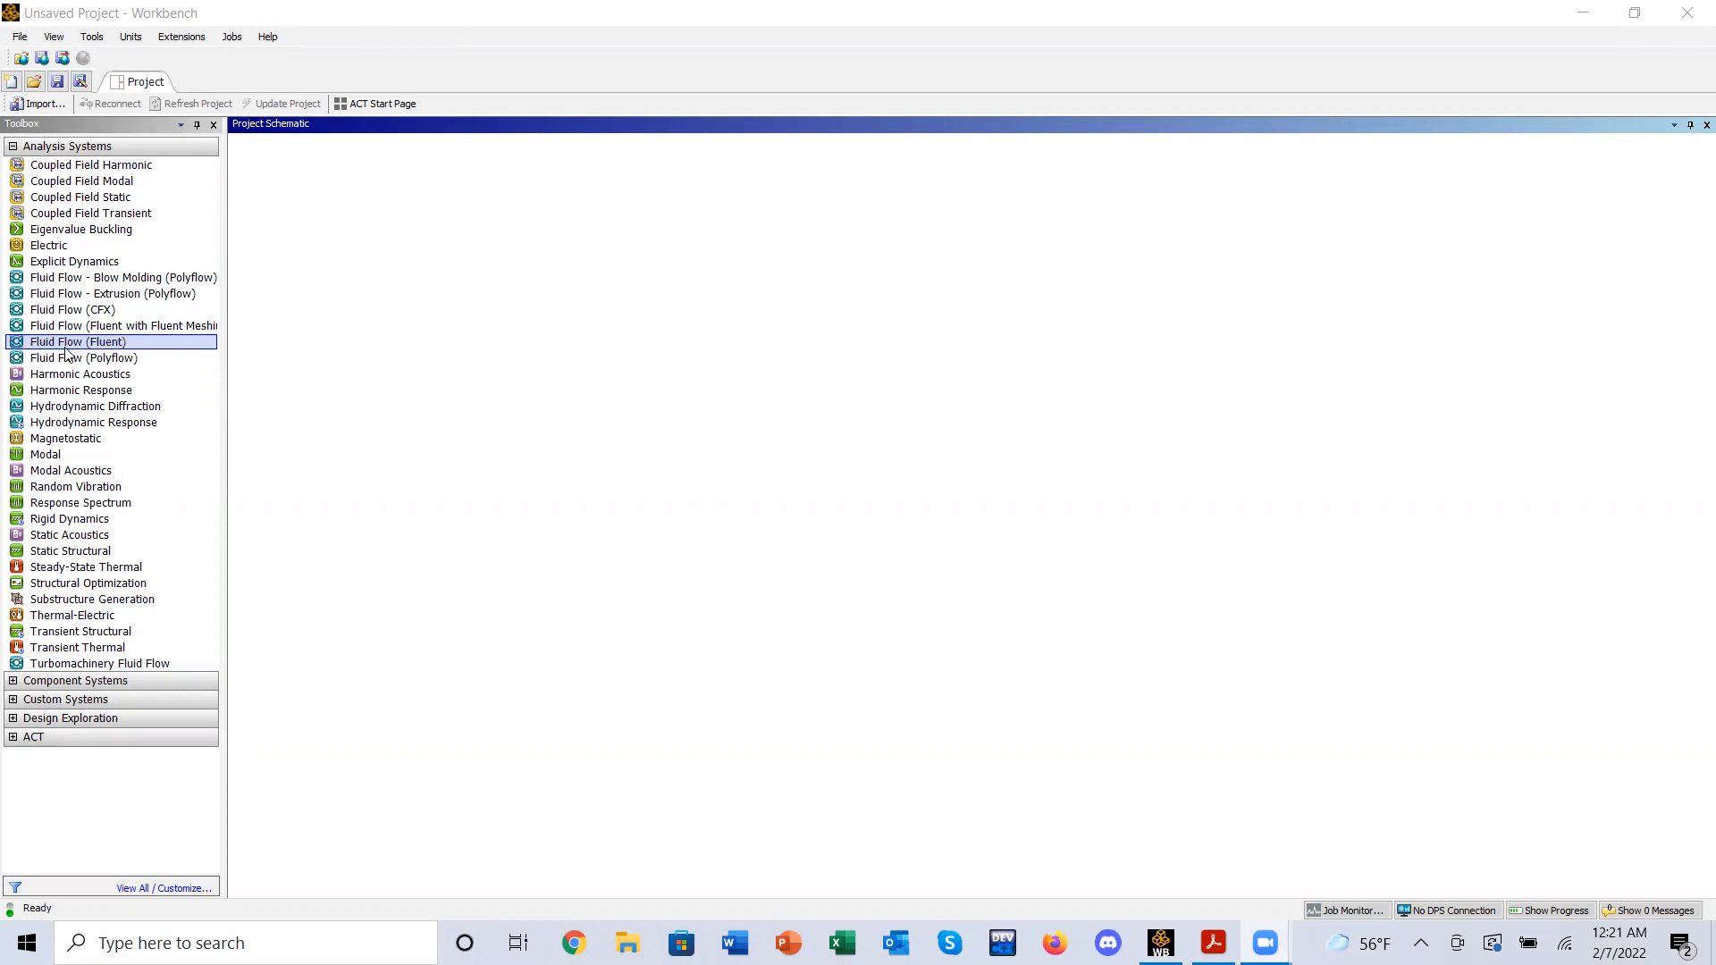
- Add a Fluid Flow (Fluent) analysis system to the project and open its geometry in DesignModeler
double_click(118, 349)
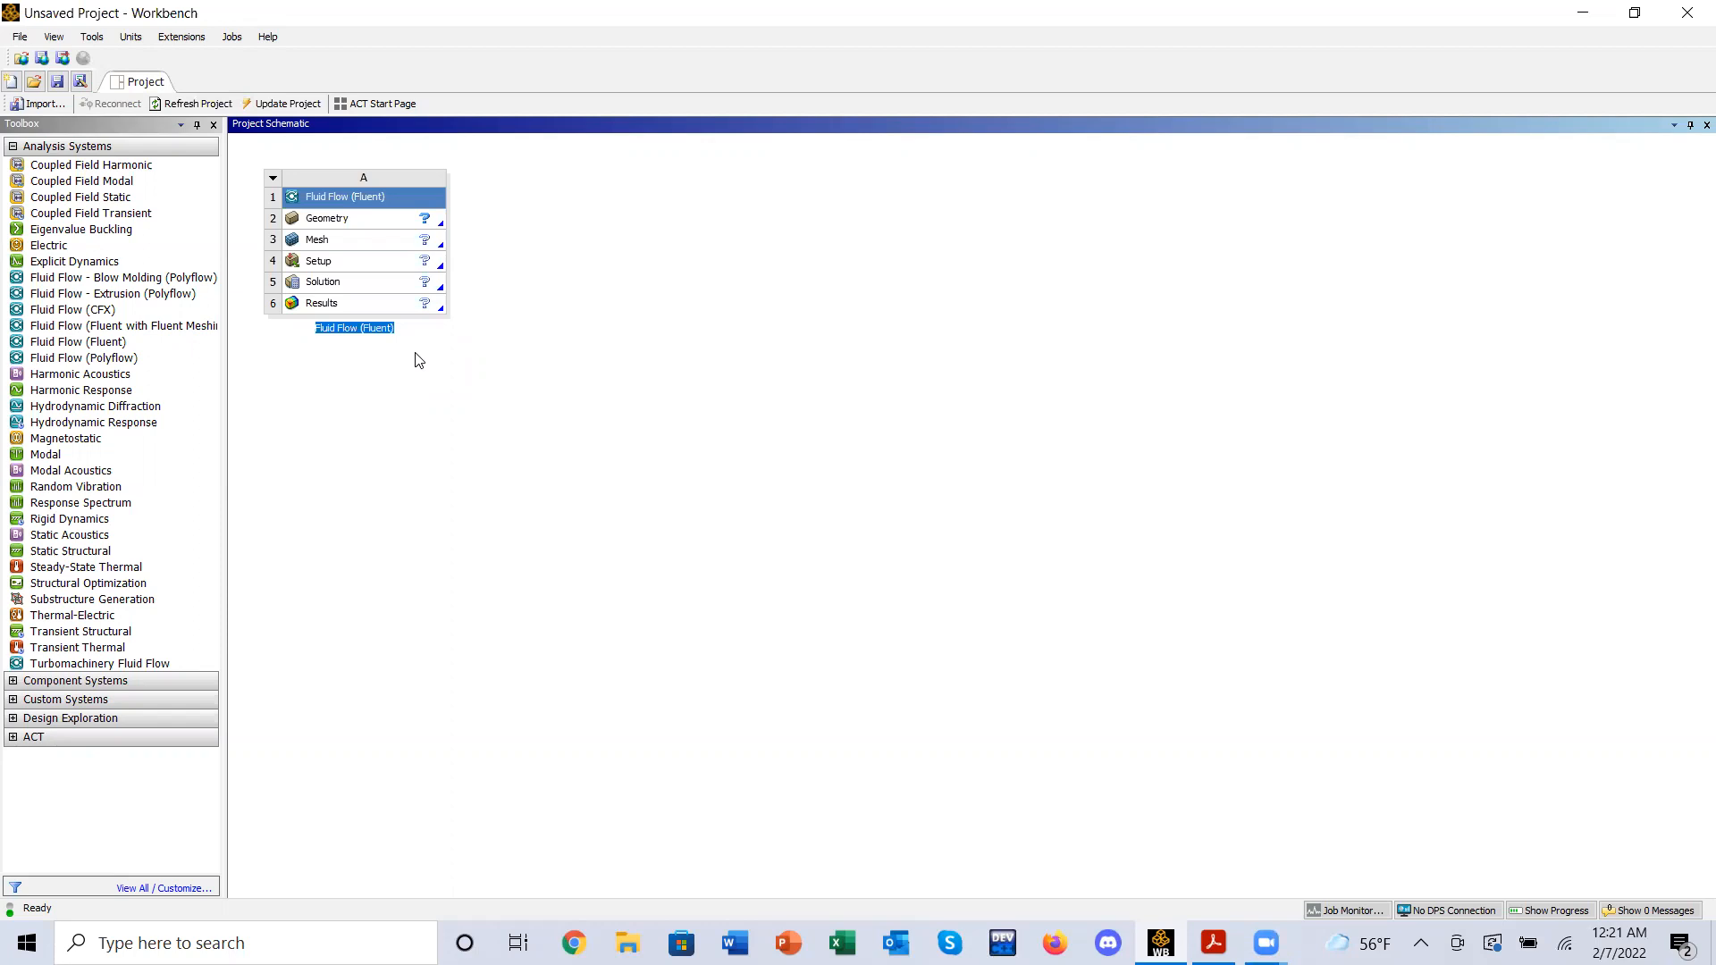
double_click(388, 224)
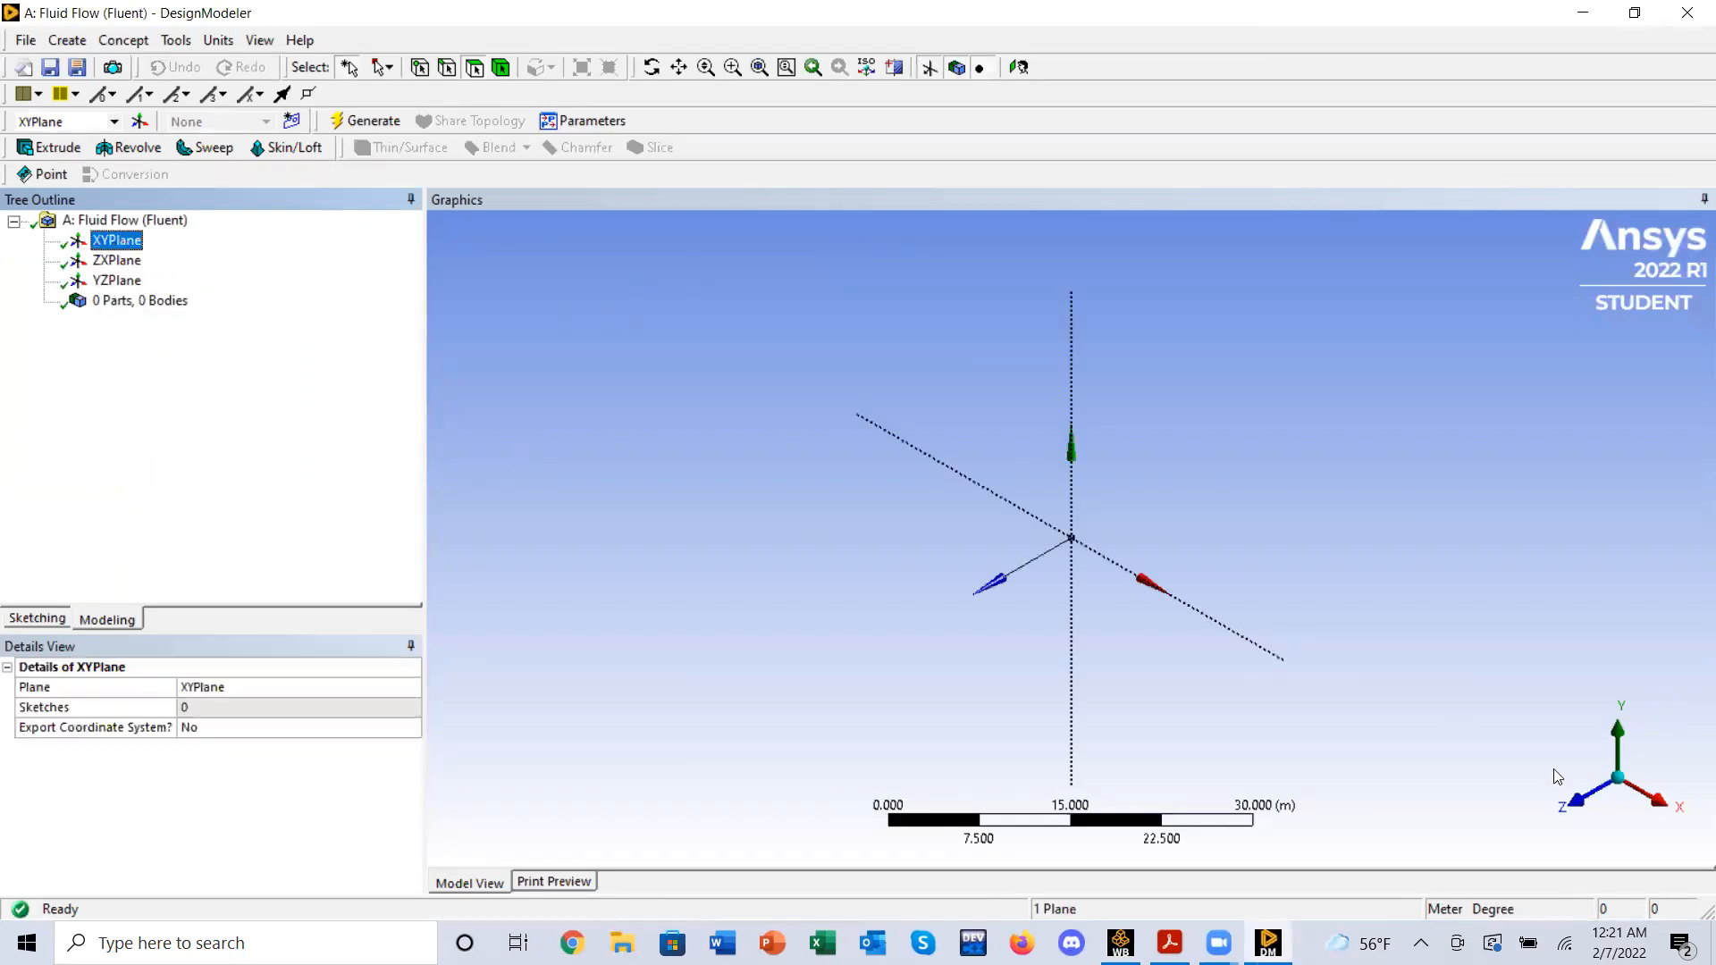
- Set the length unit to inches and enter sketching mode on the XY plane viewed head-on
click(1583, 805)
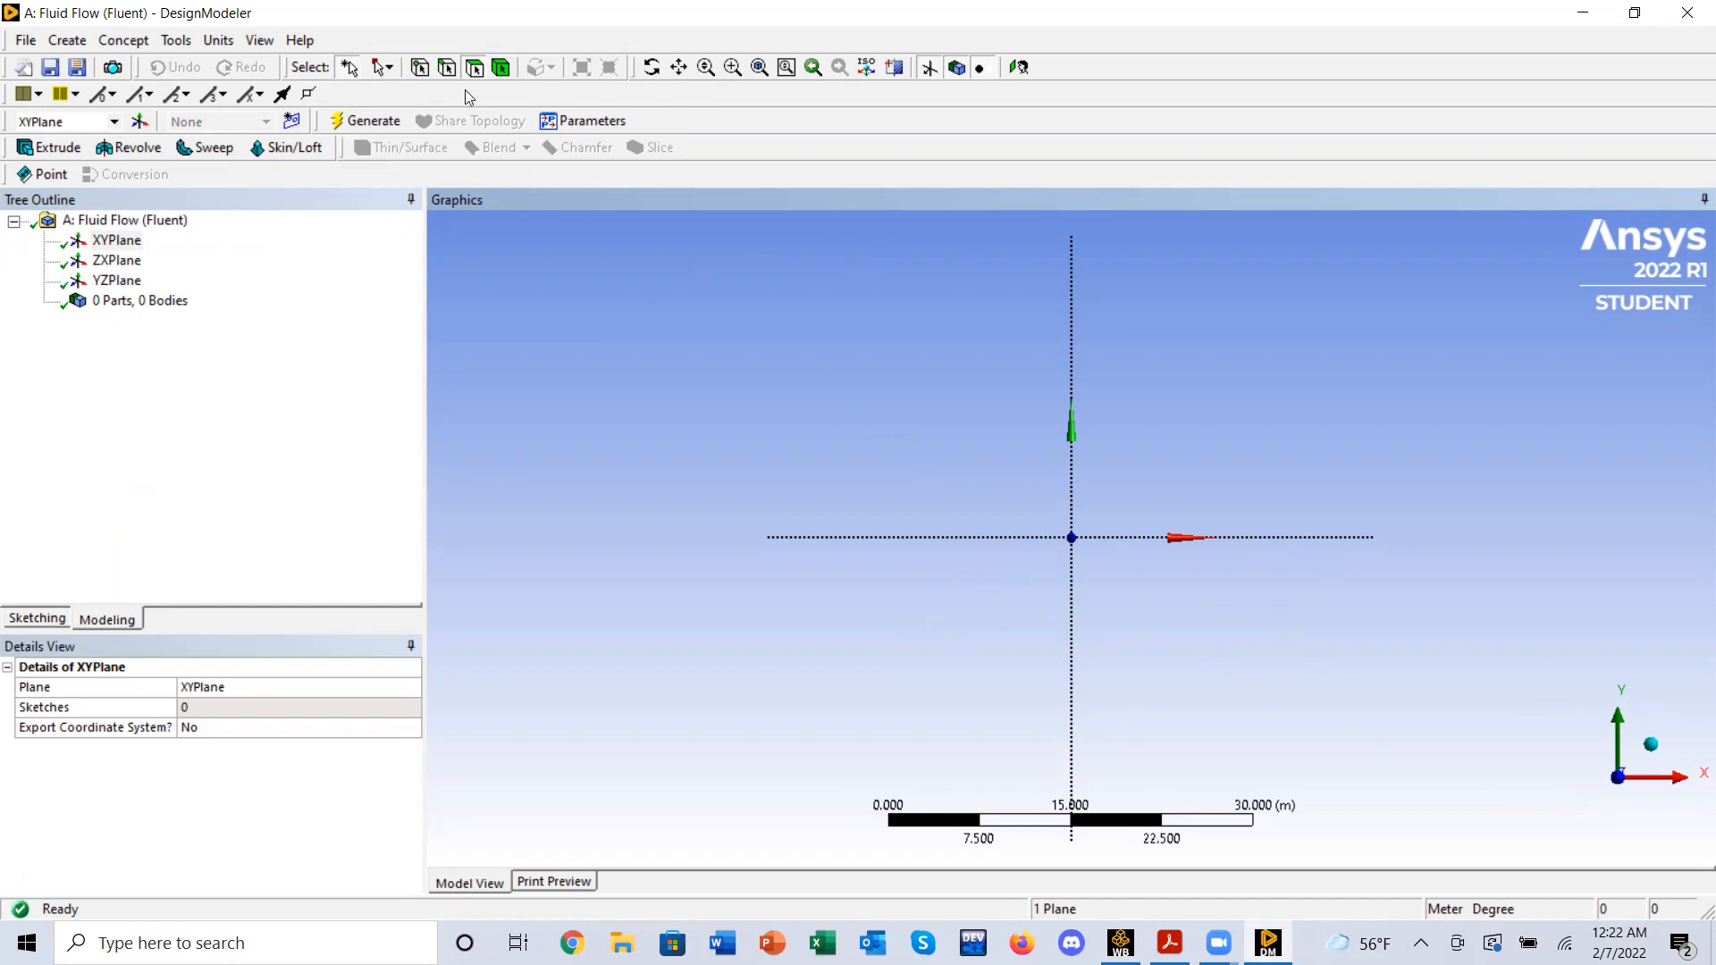
click(219, 40)
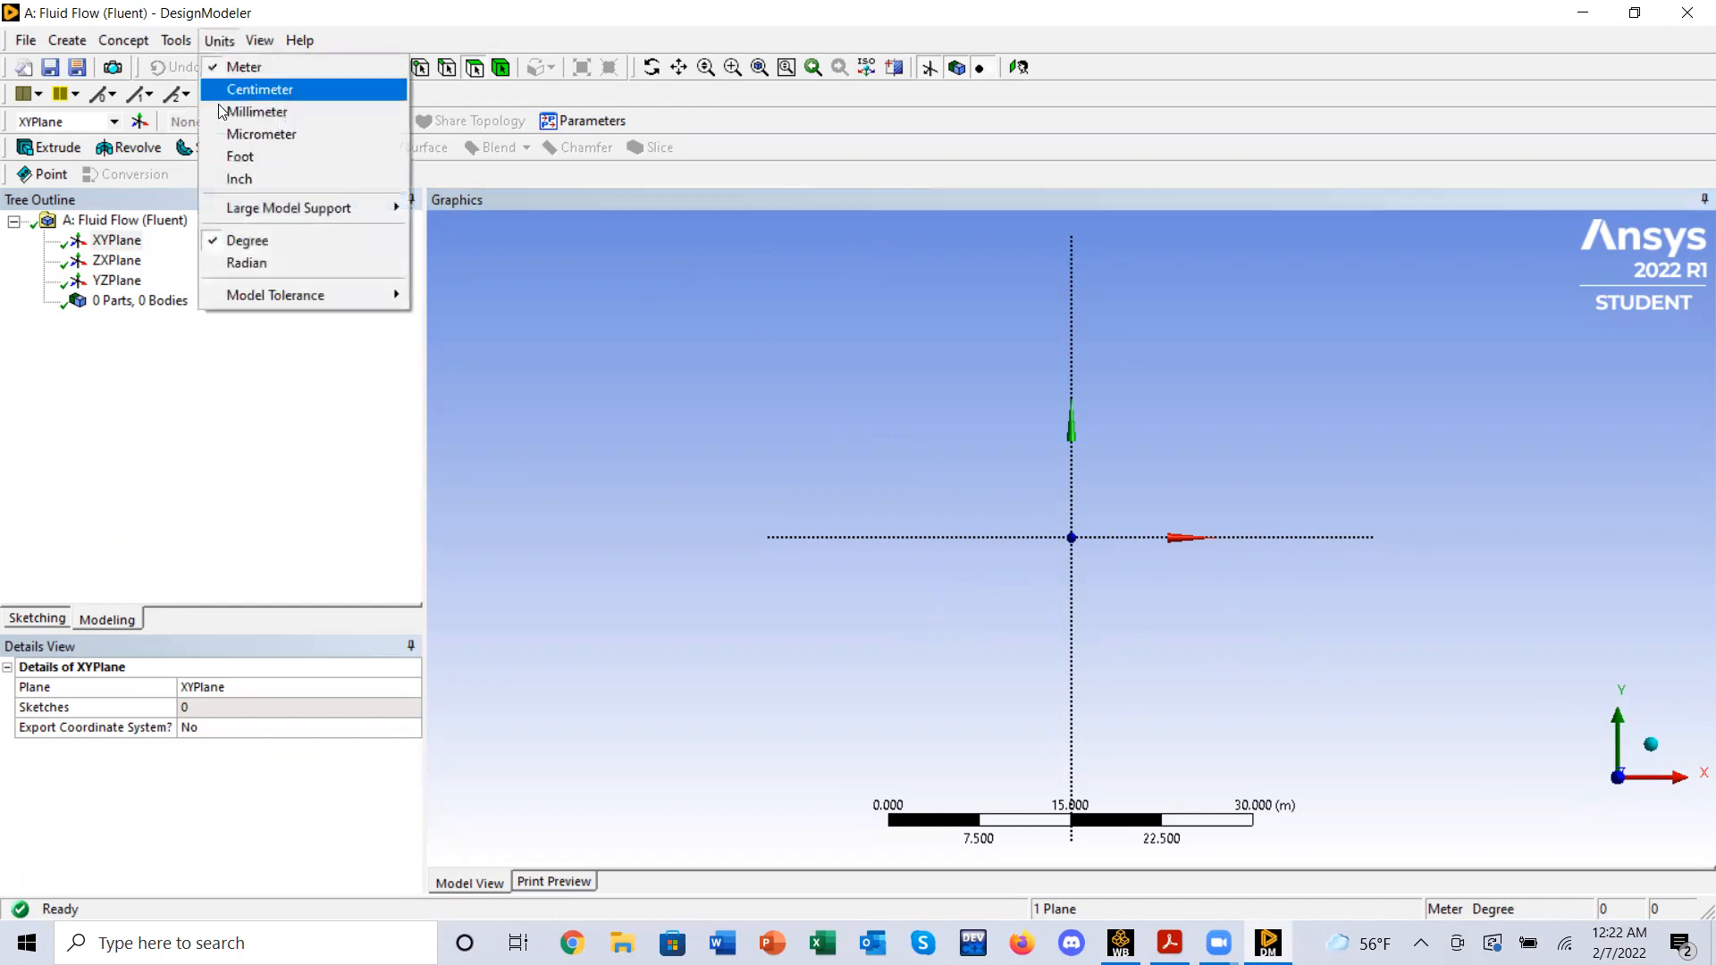
click(241, 177)
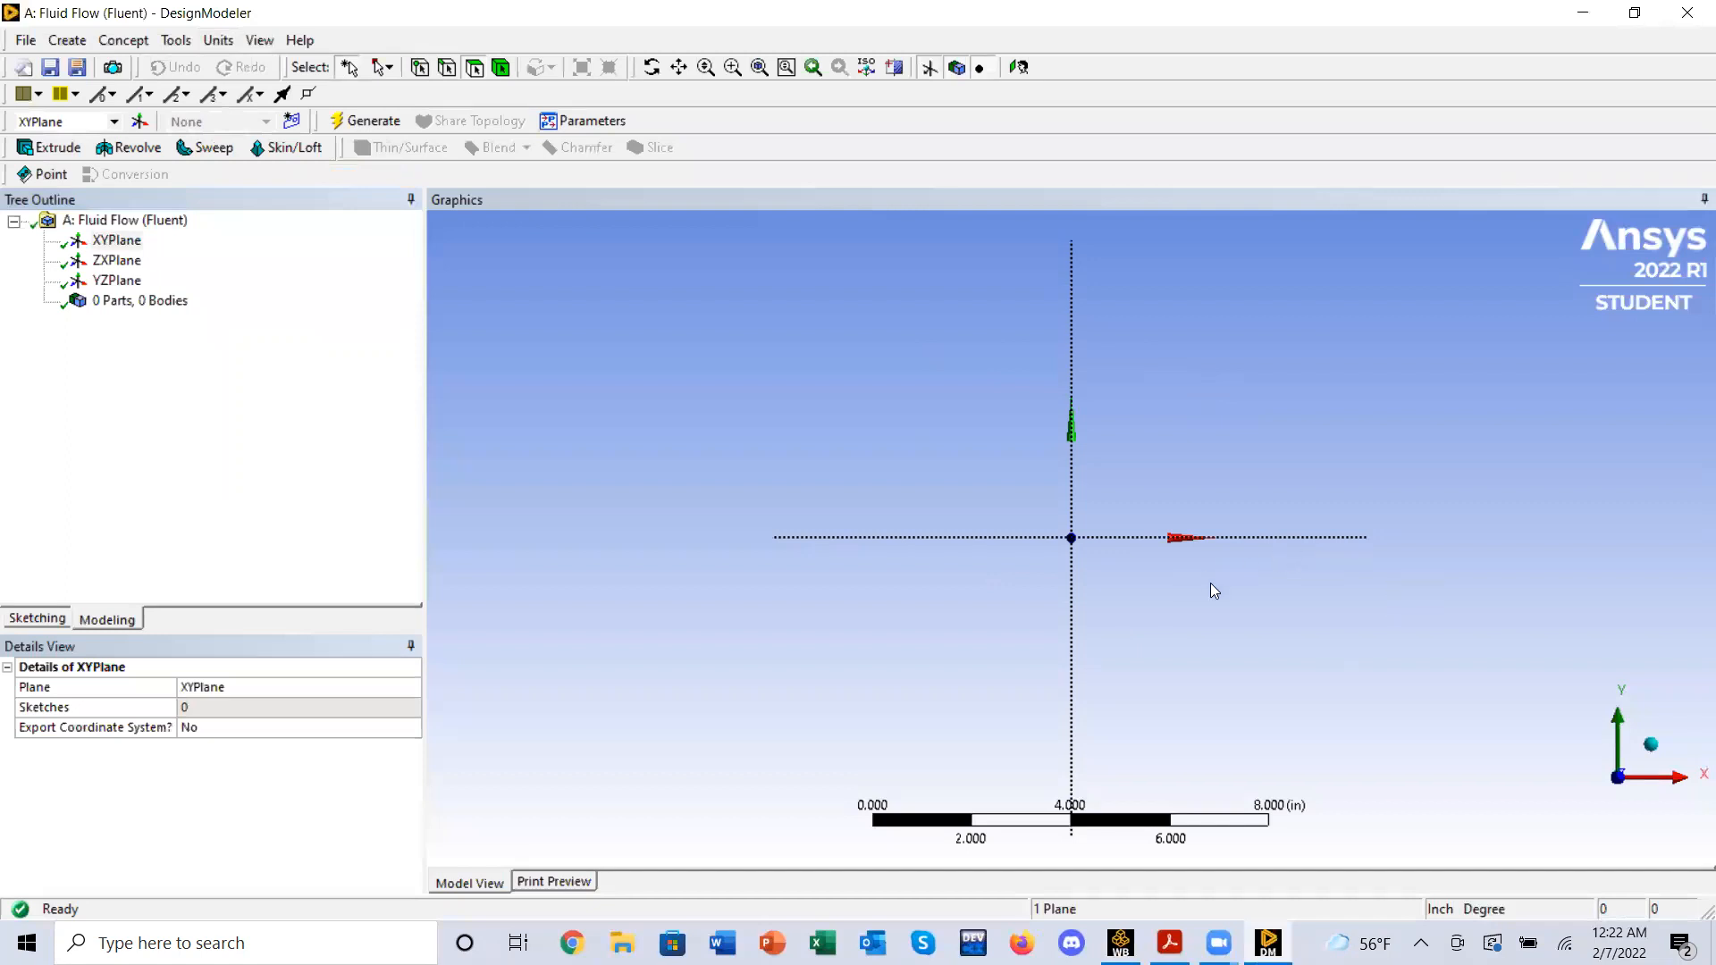
click(36, 617)
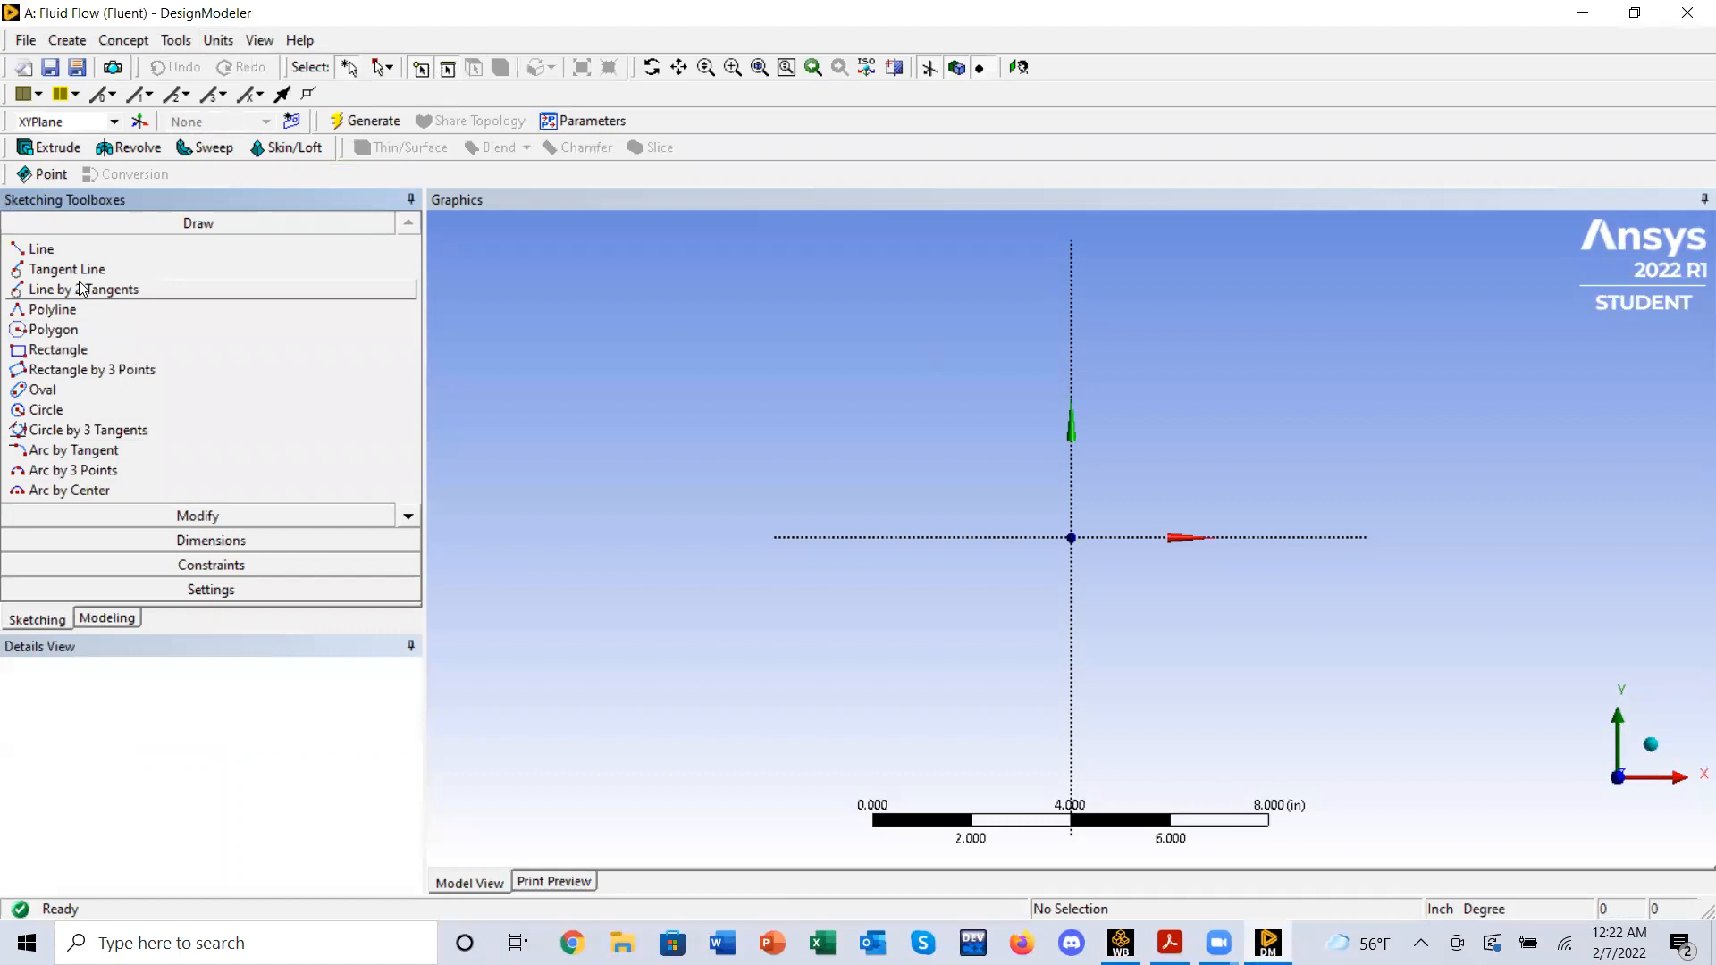
- Draw a horizontal line about 11.5 in long on the X axis, spanning both sides of the origin
click(41, 249)
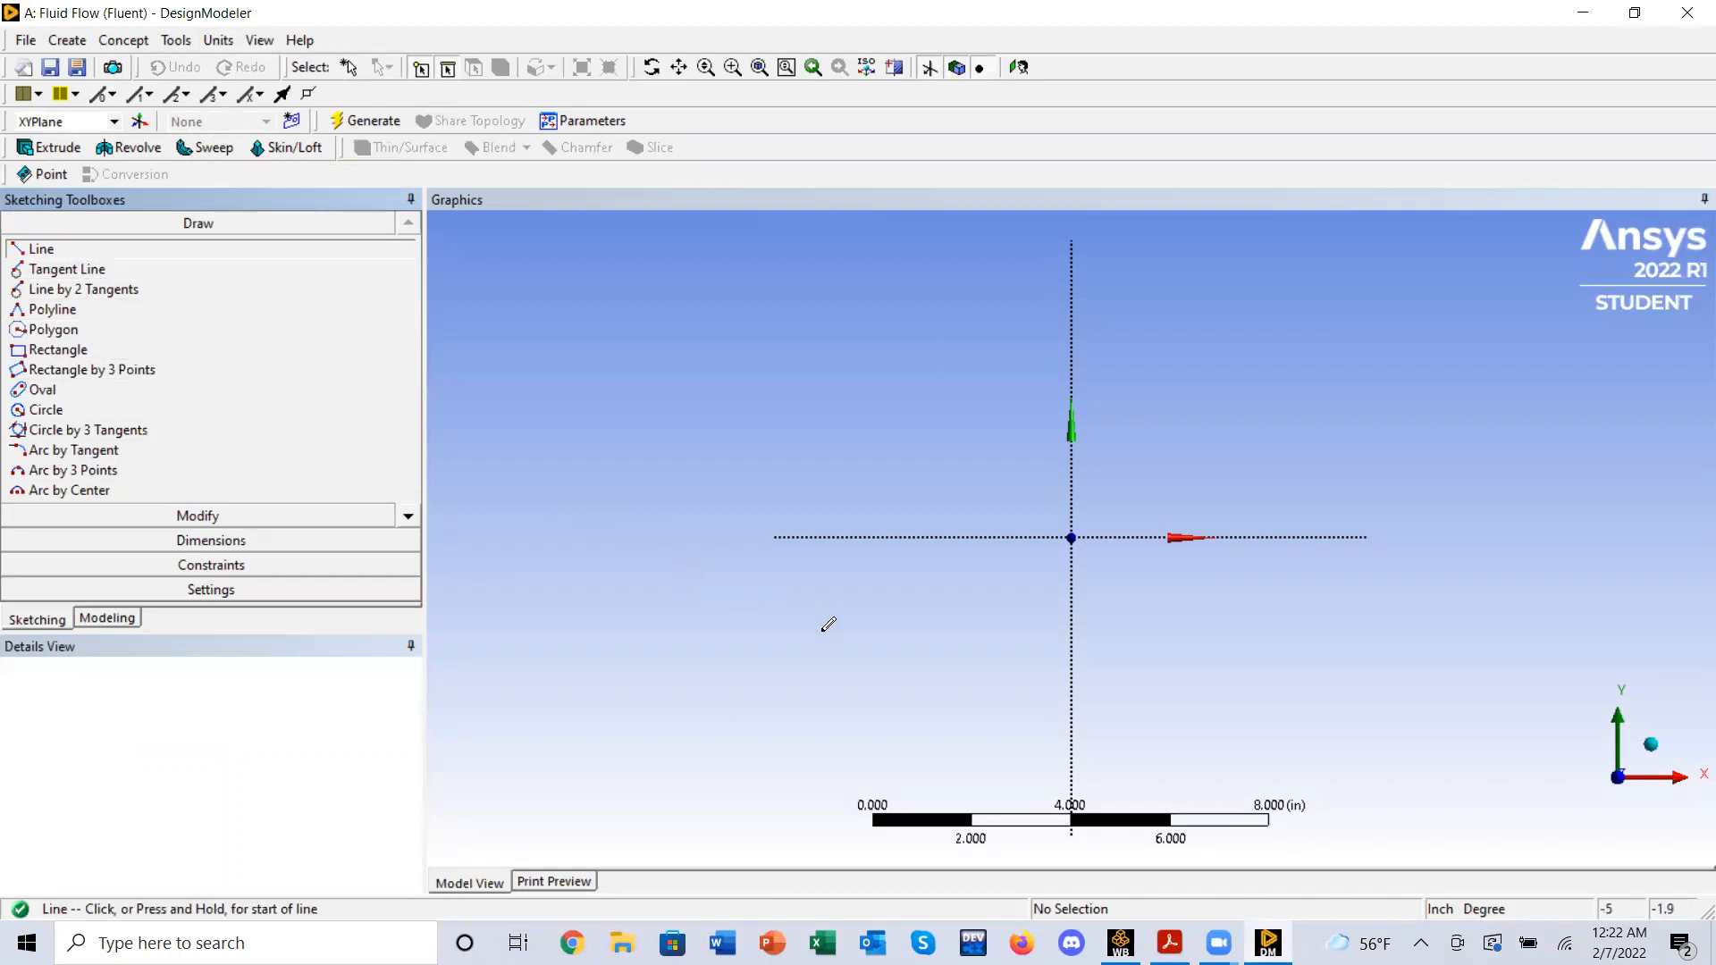
click(780, 536)
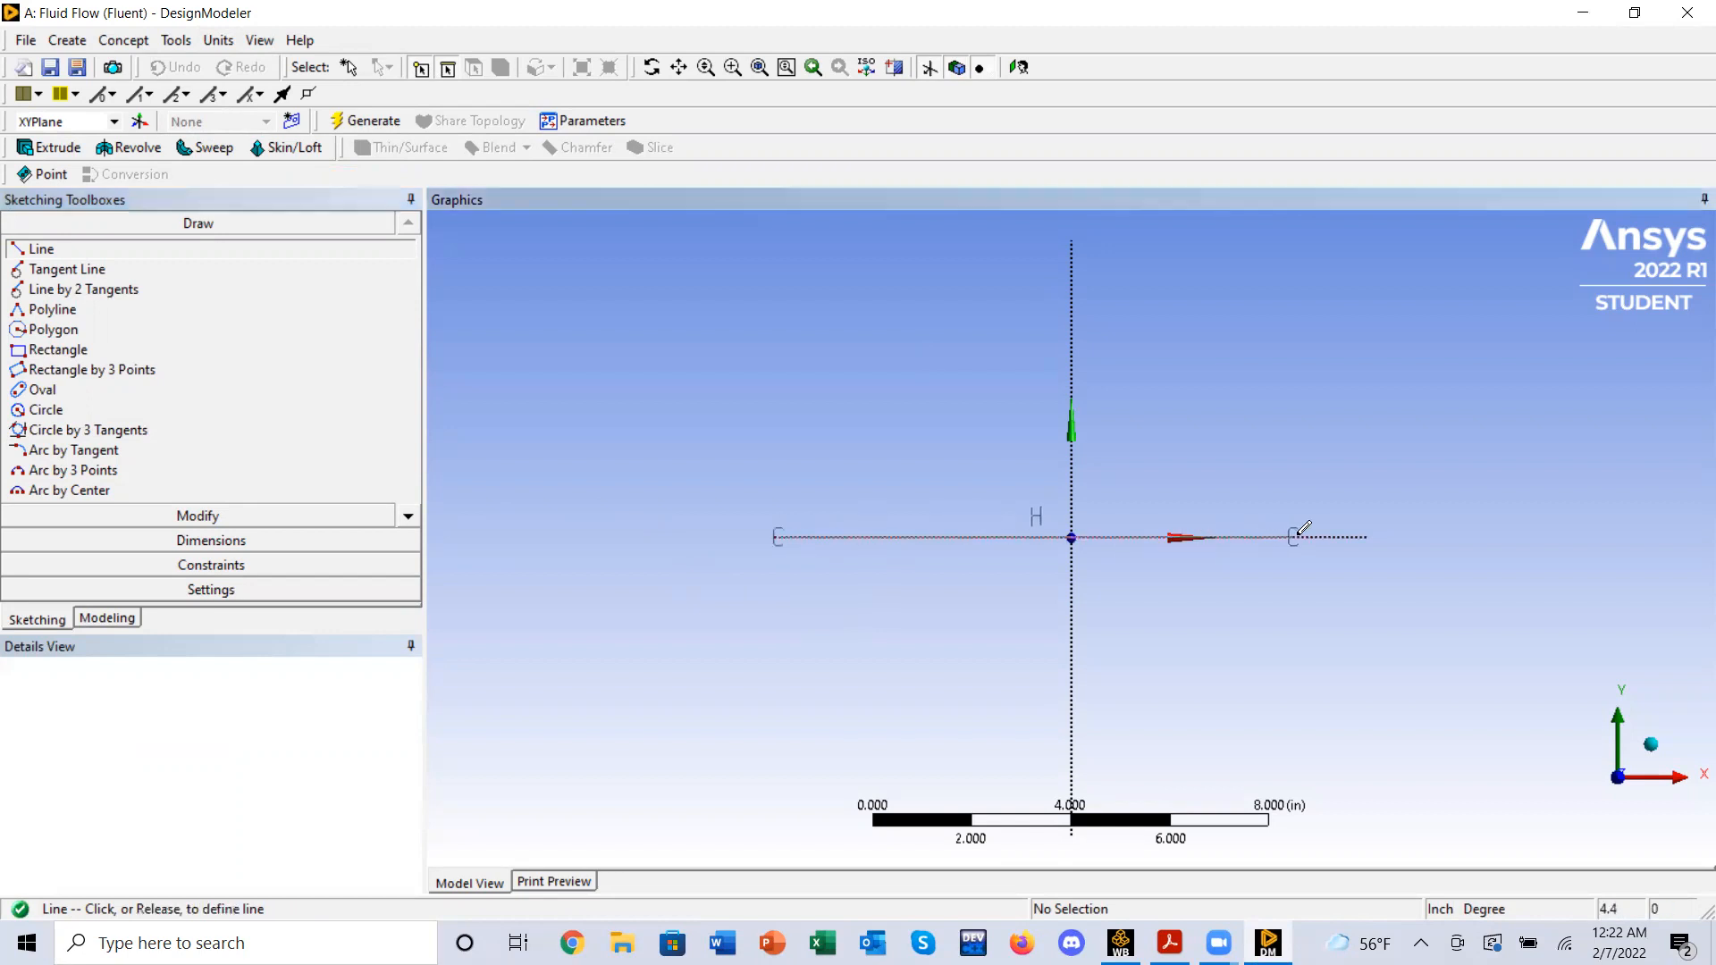
click(1352, 535)
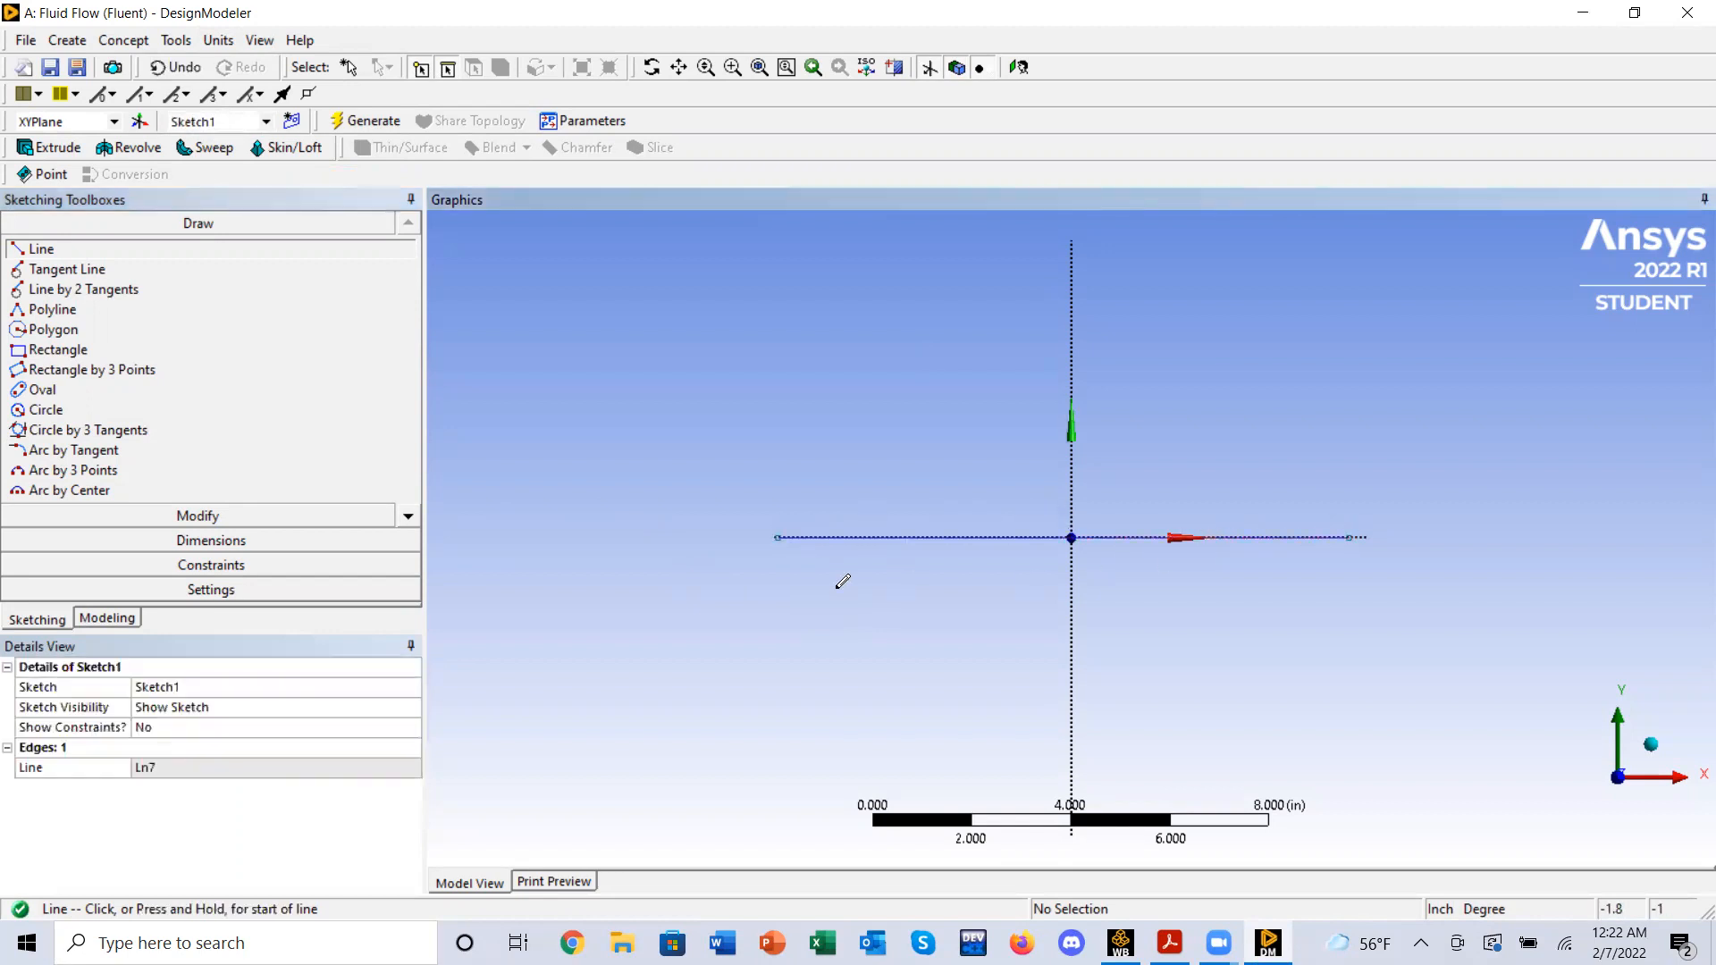
- Dimension the horizontal line with a General dimension and set its length to 93 in
click(266, 532)
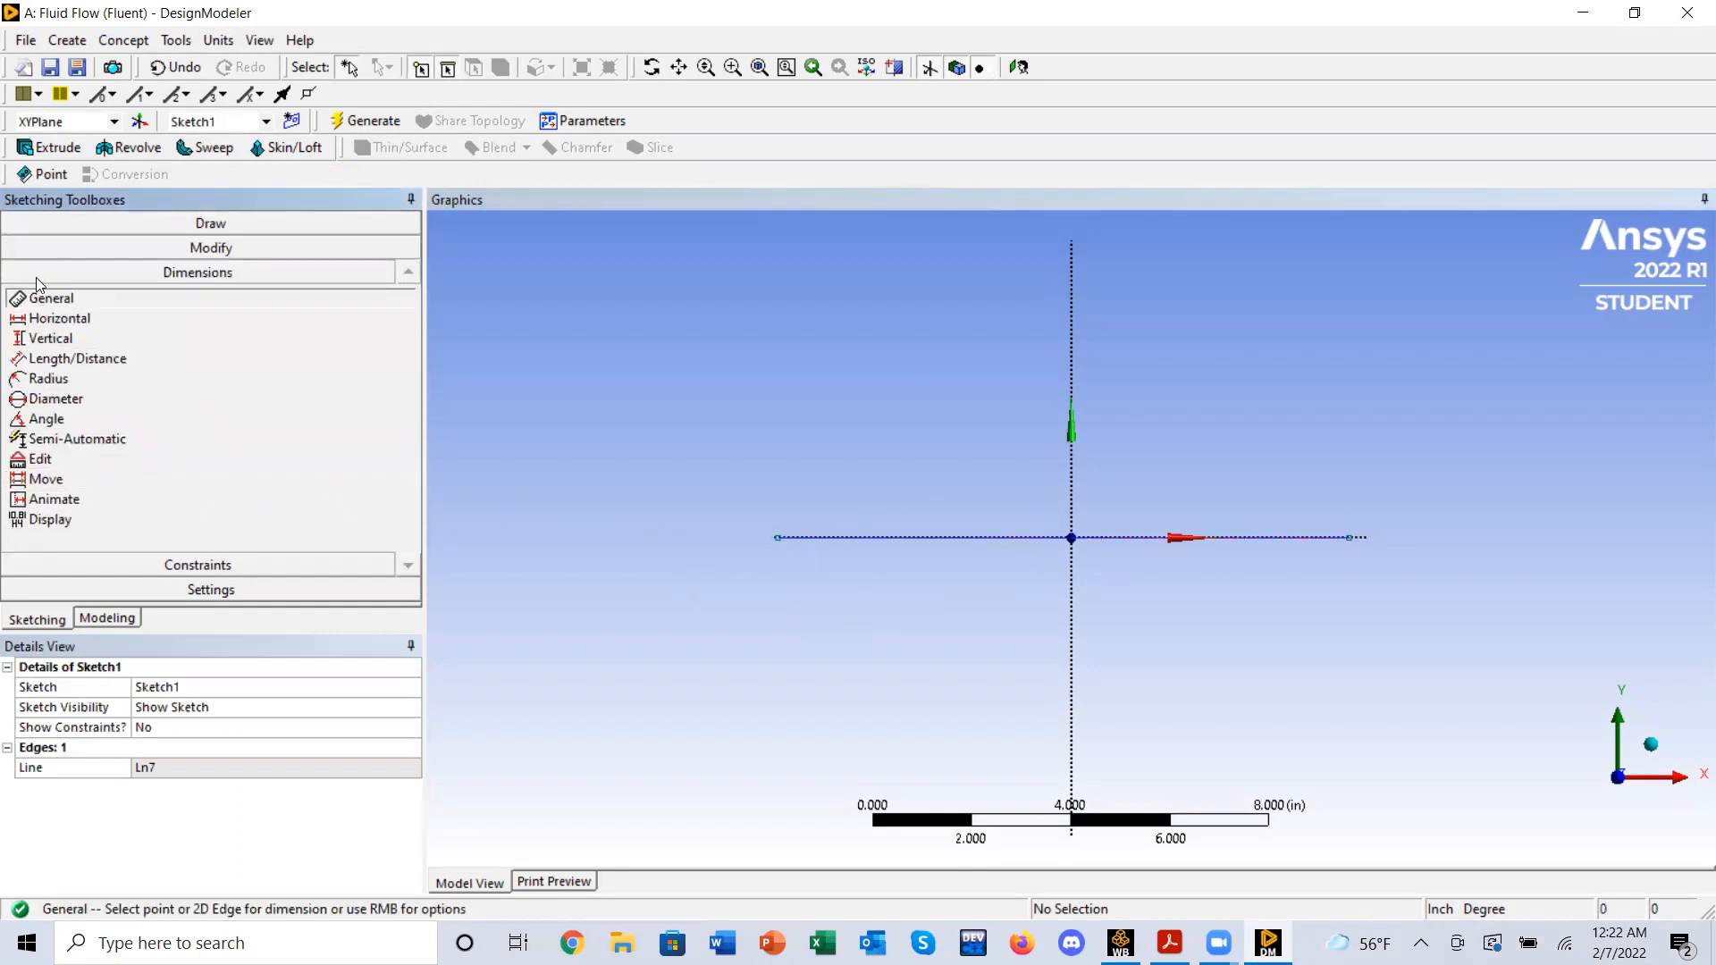
click(926, 538)
click(944, 678)
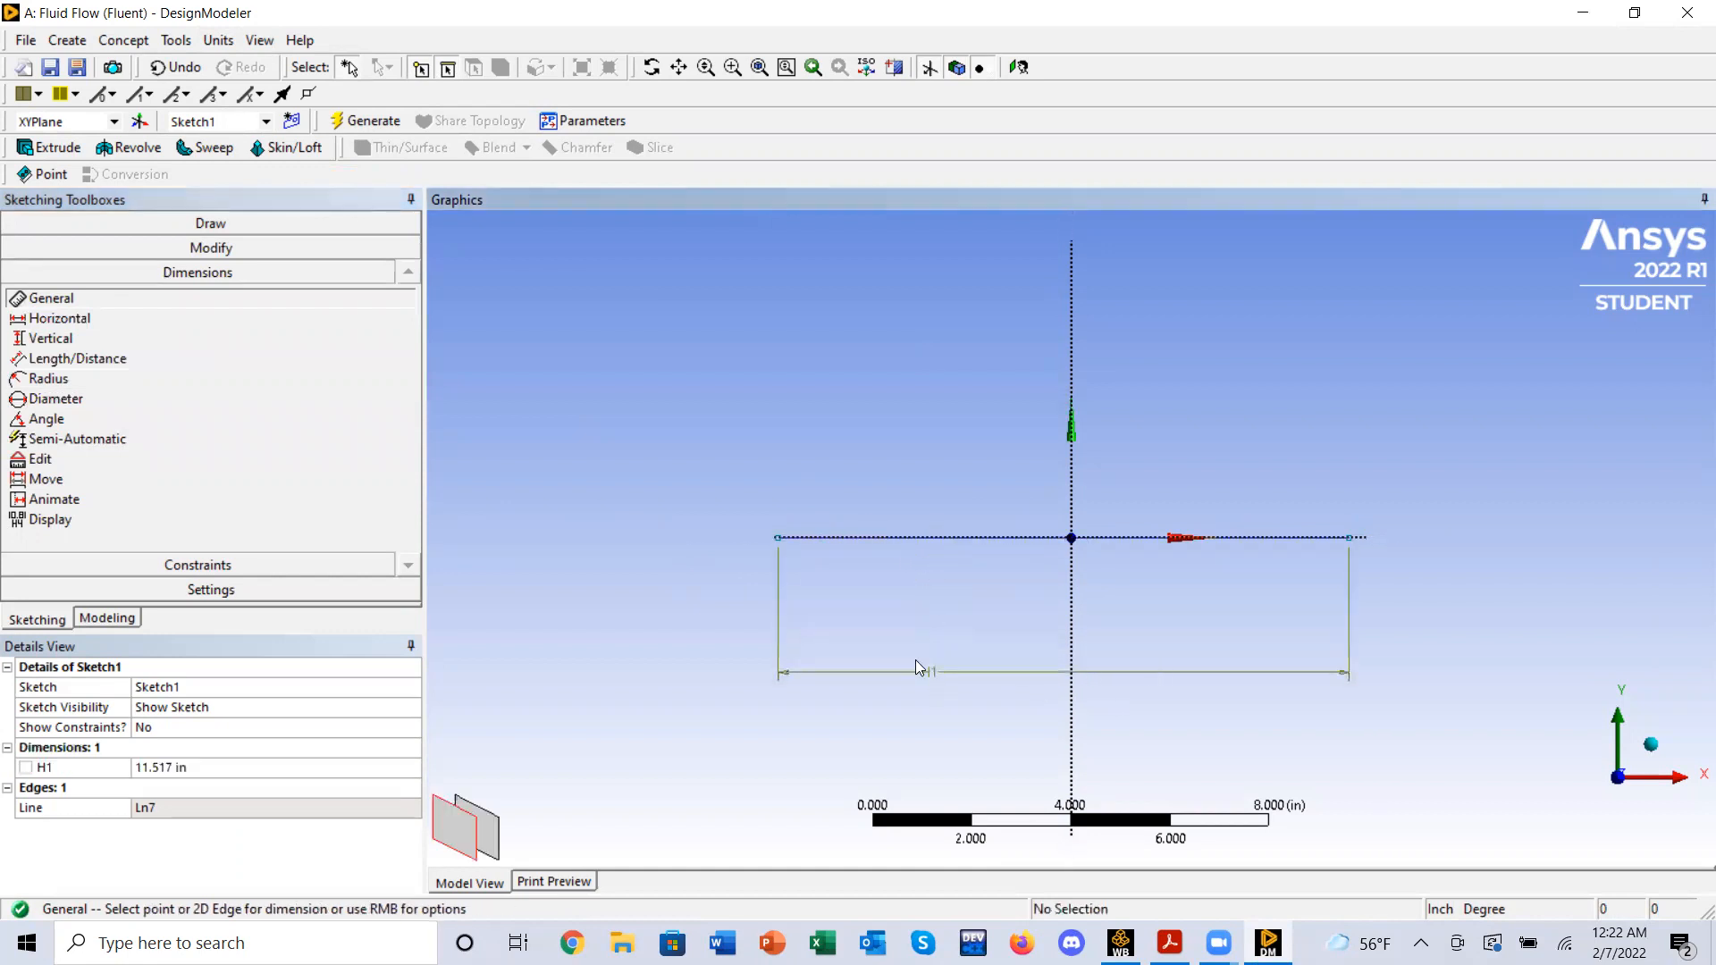
click(184, 768)
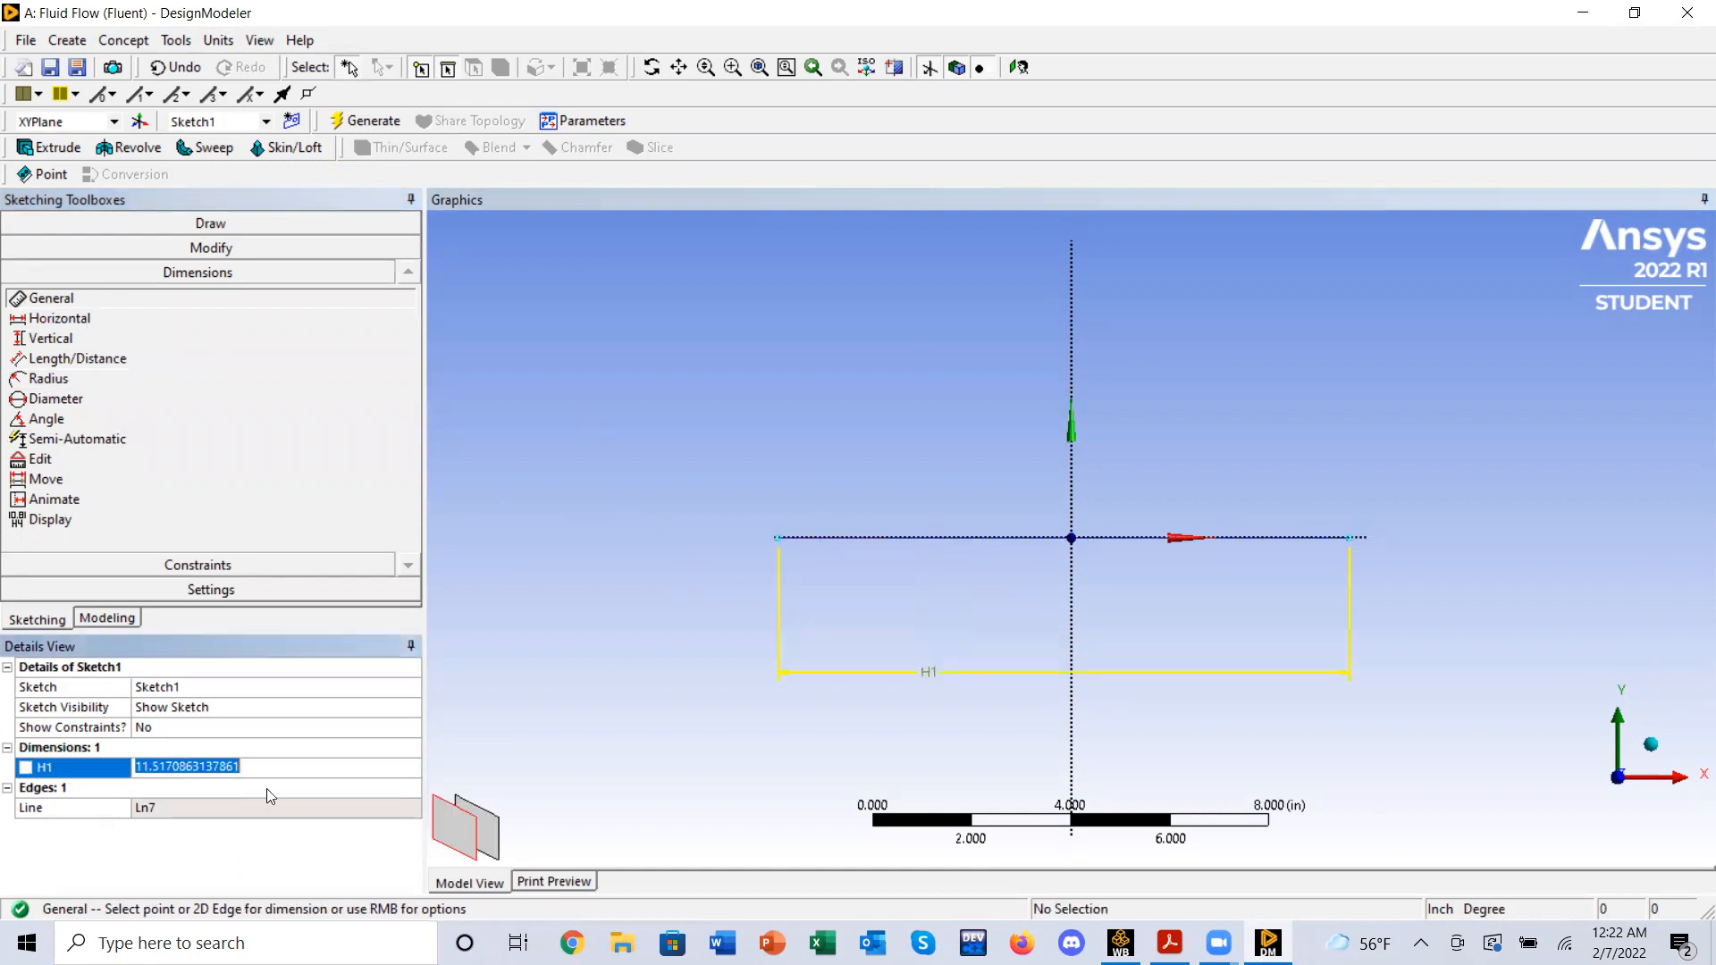
text(93)
key(Return)
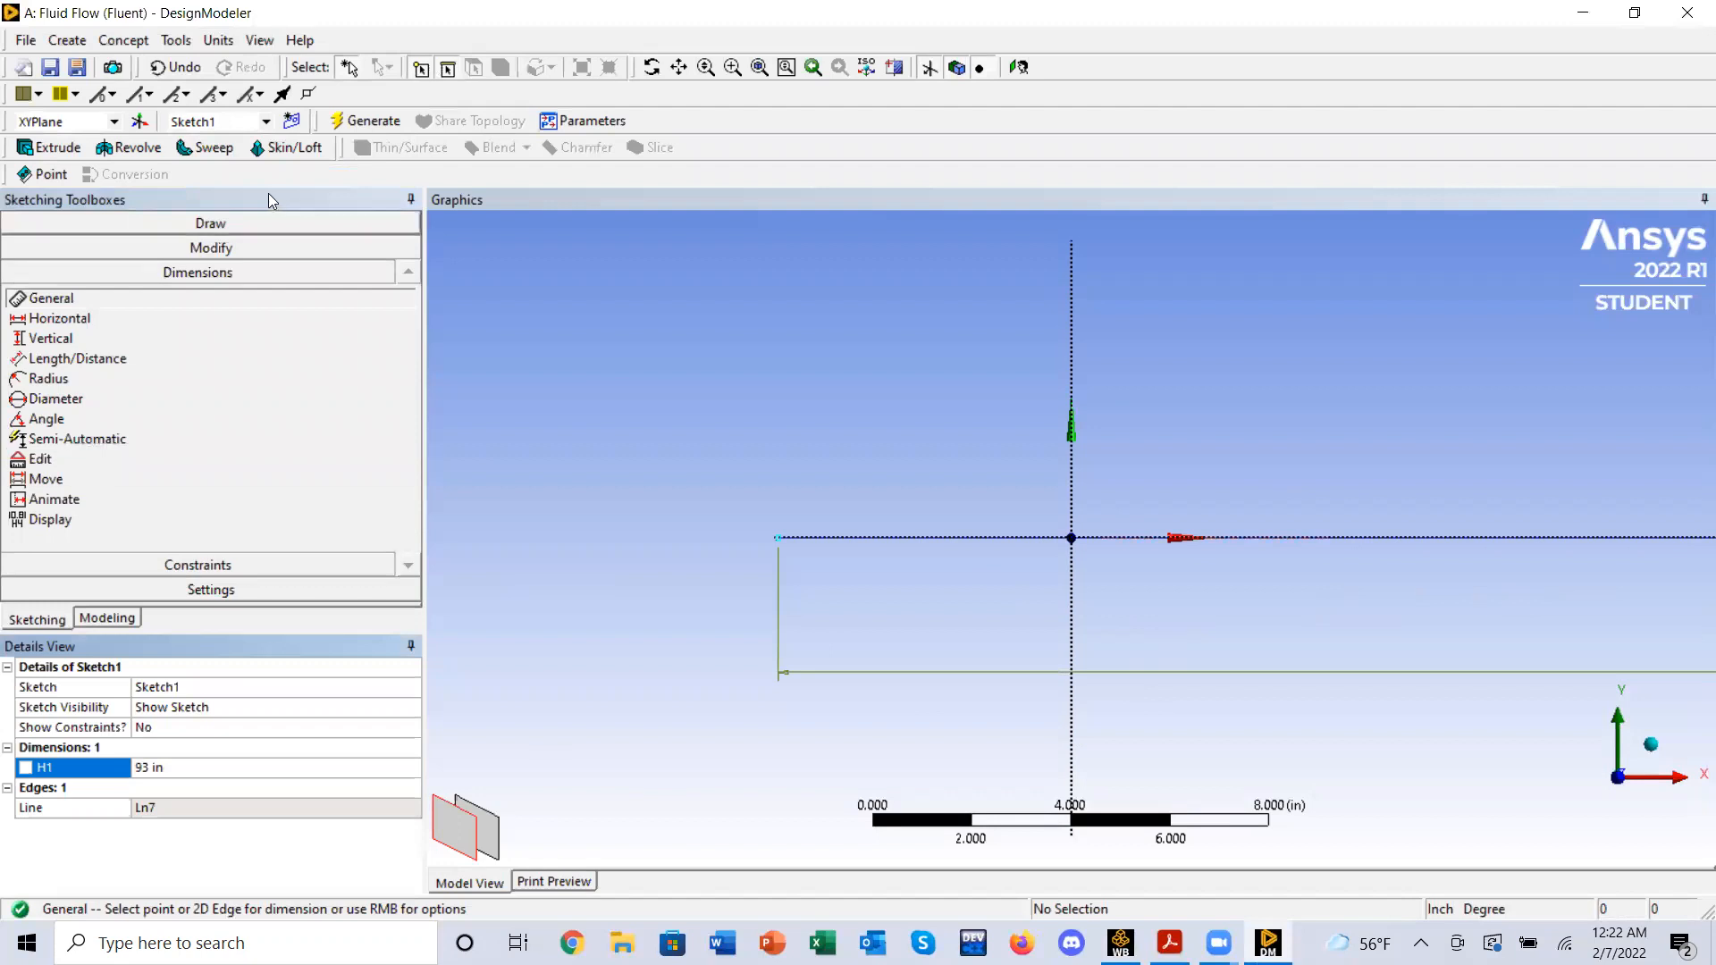
- Apply a Midpoint constraint so the 93 in line is centred on the origin
click(205, 565)
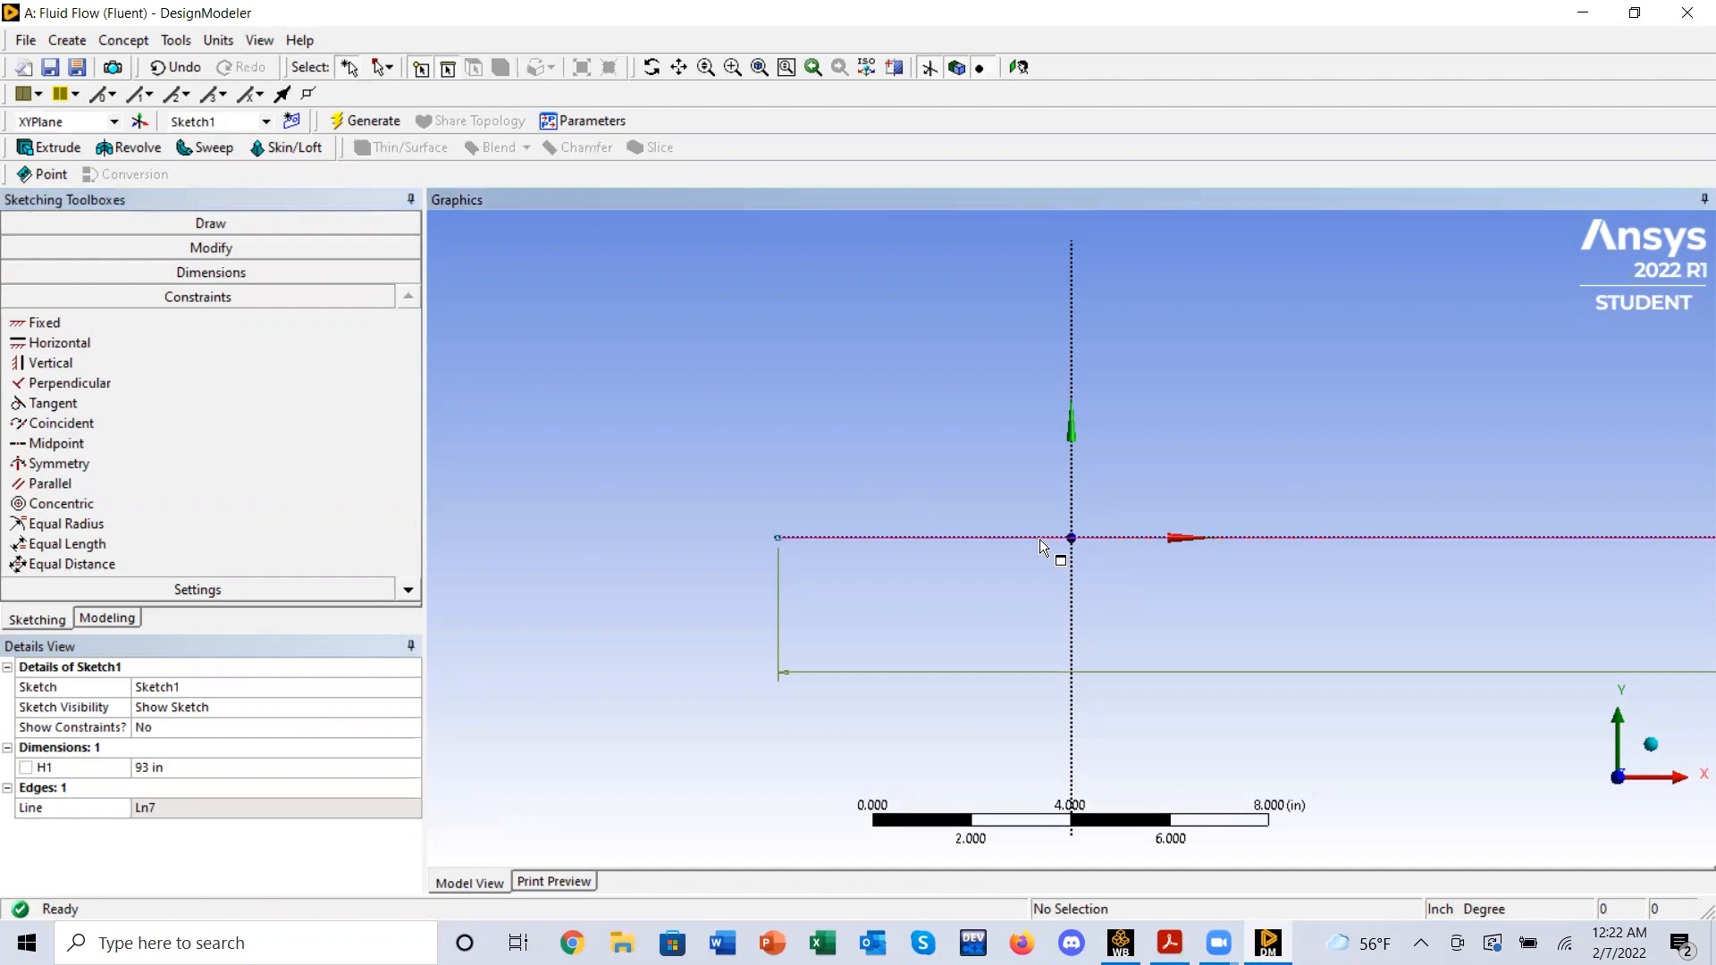
click(76, 444)
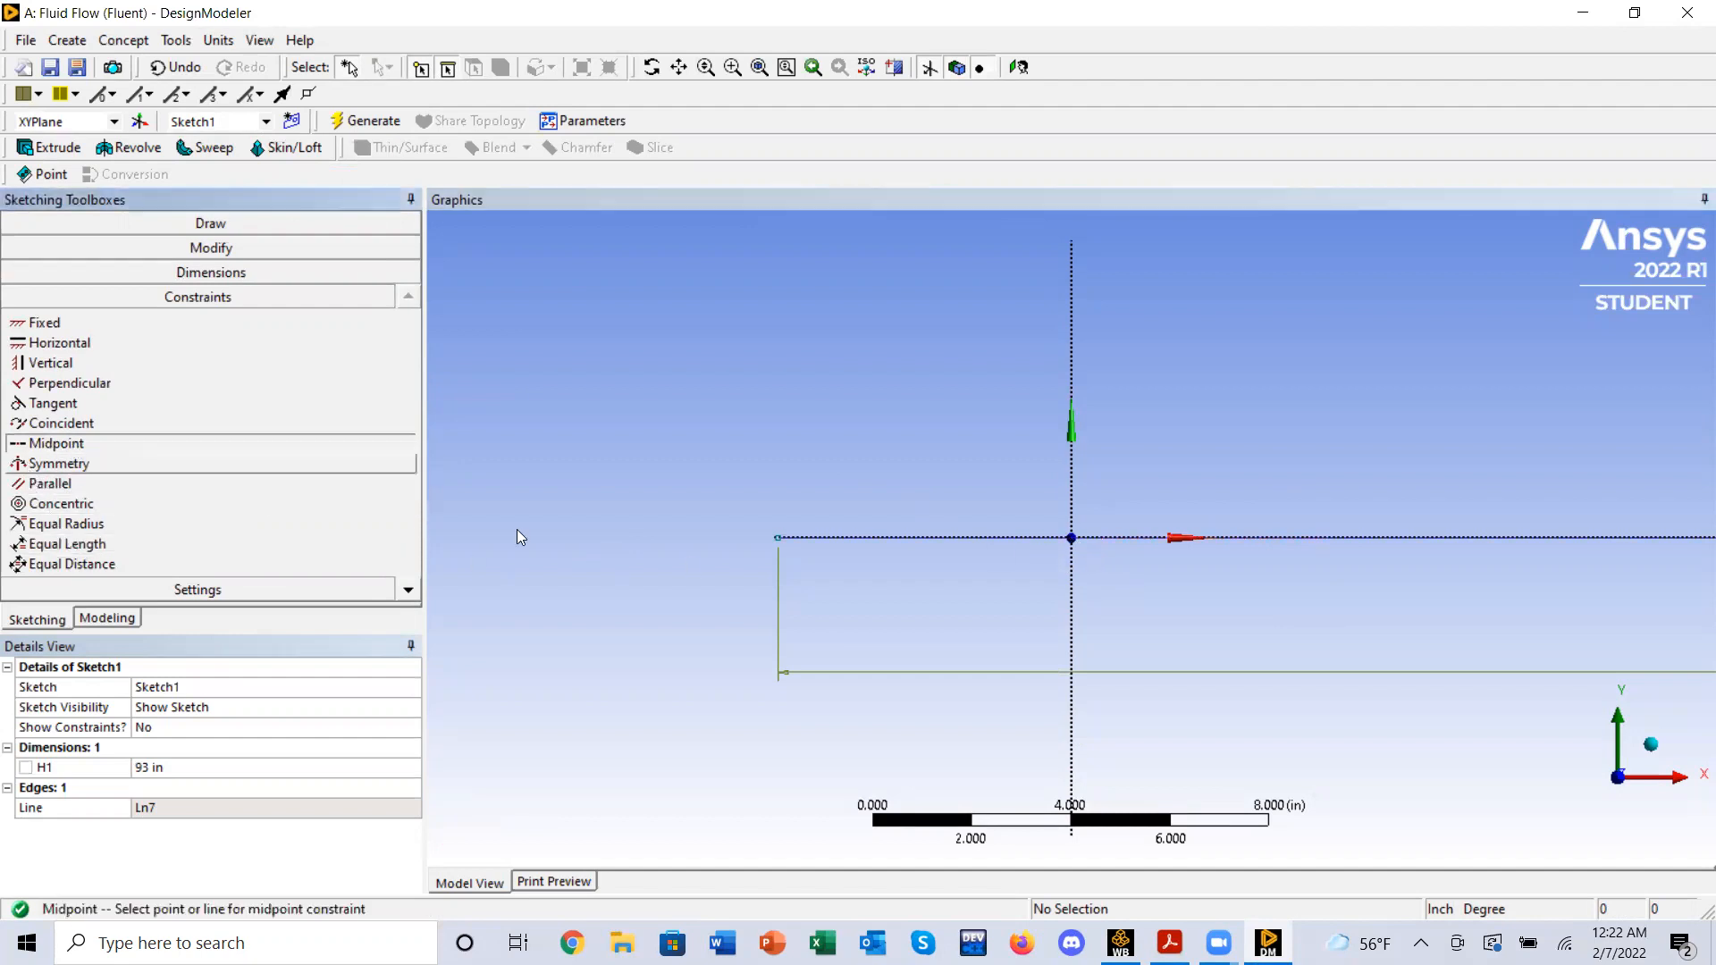
click(1070, 538)
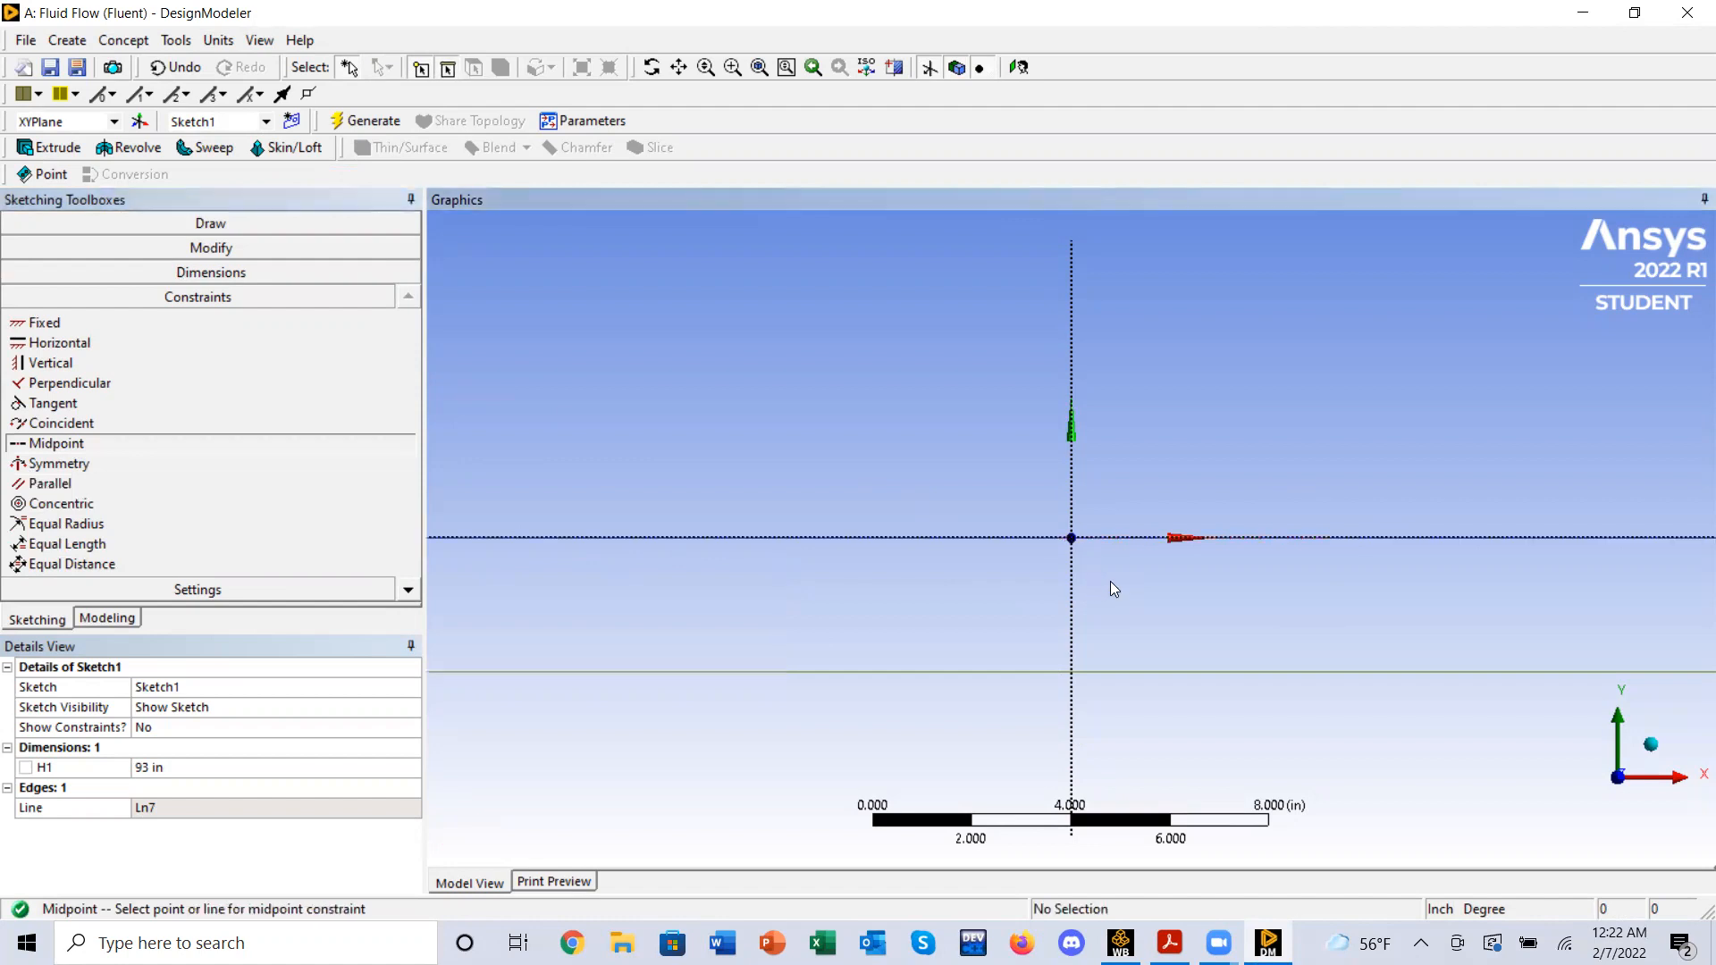
scroll(1081, 569, down, 3)
scroll(1084, 568, up, 5)
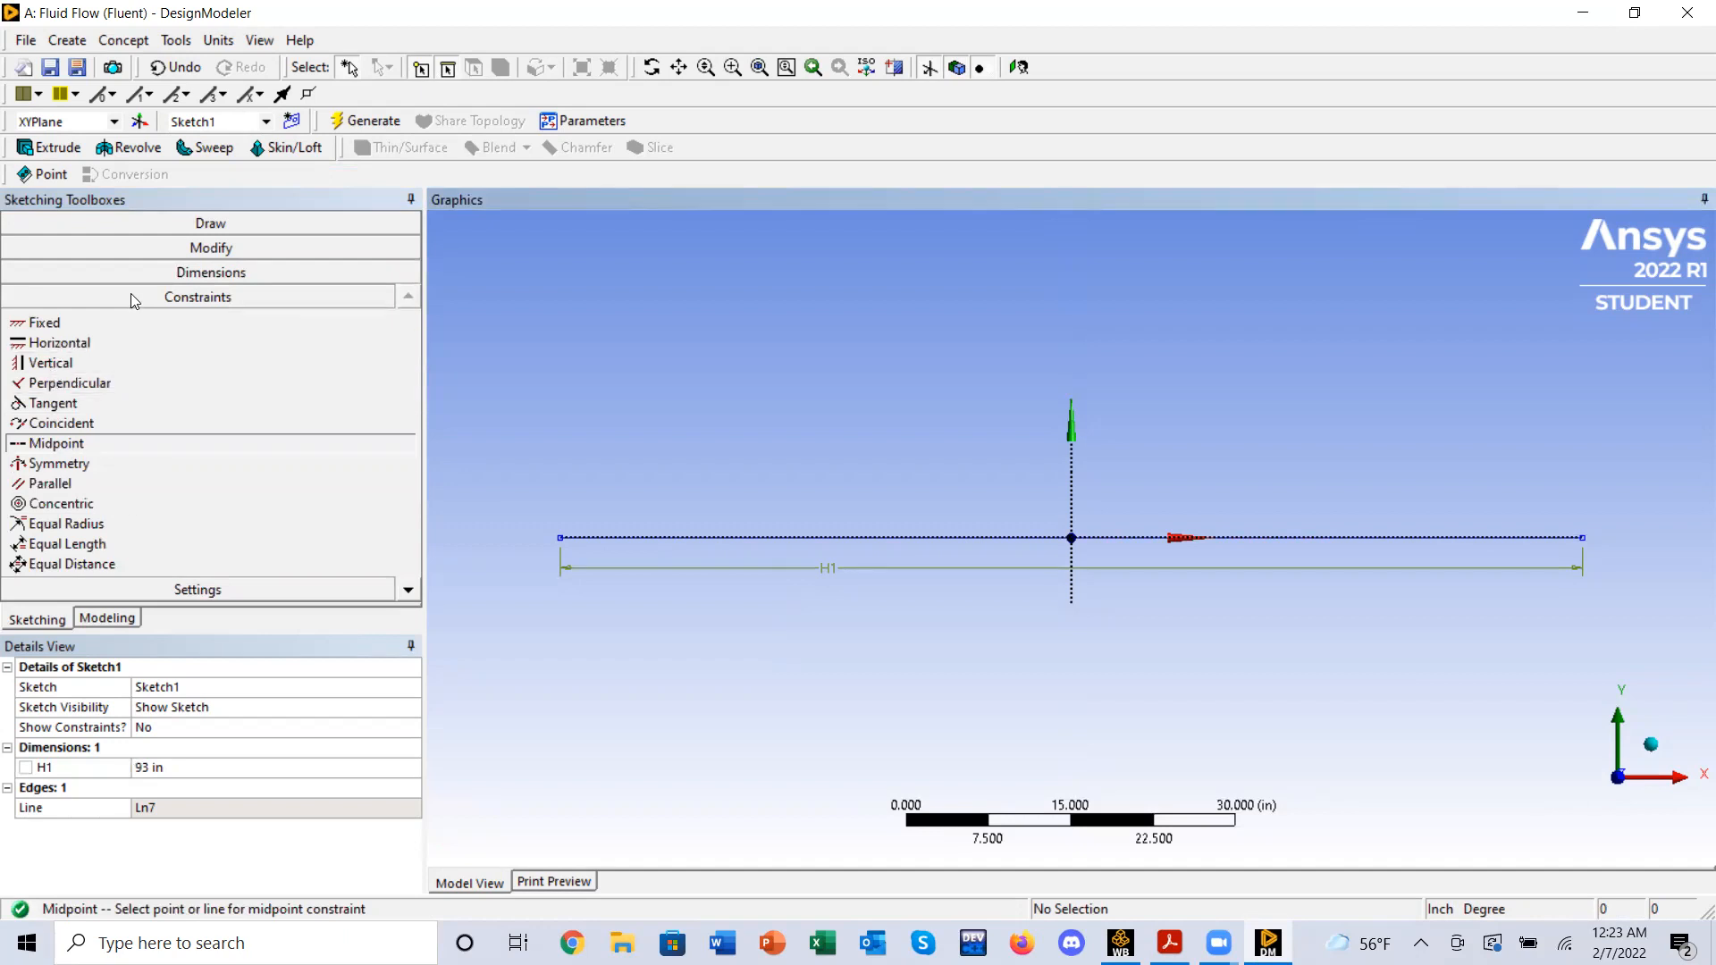
- Delete the 93 in horizontal line from the sketch
click(171, 221)
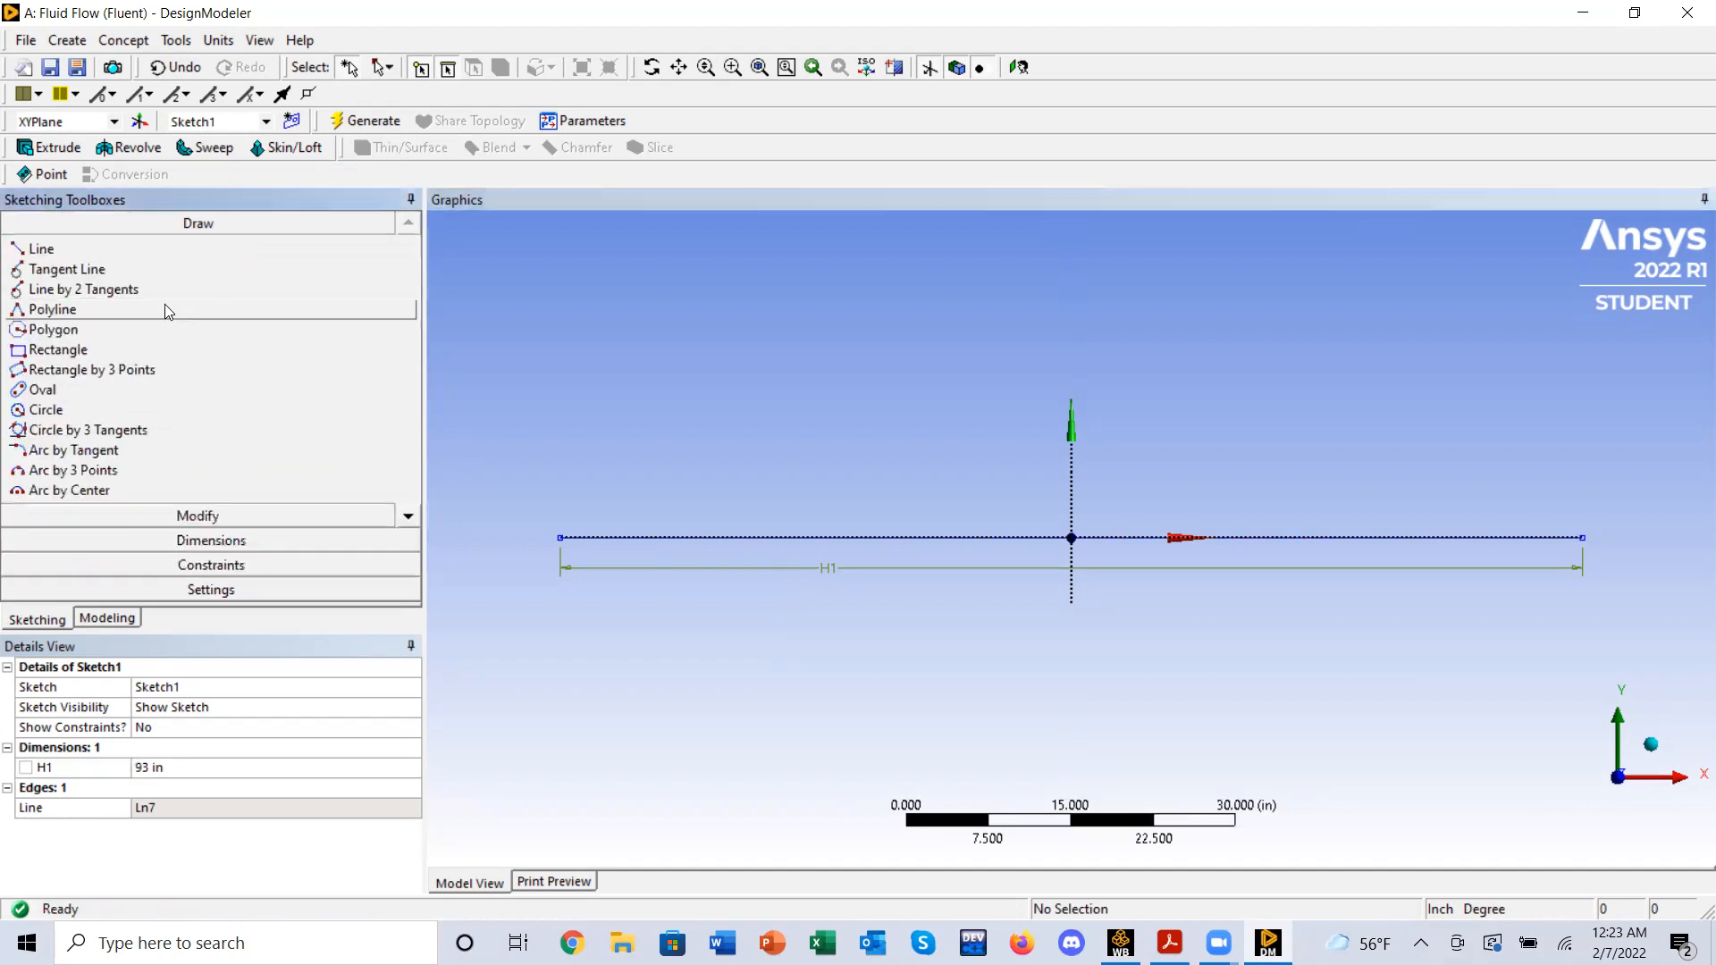
click(61, 249)
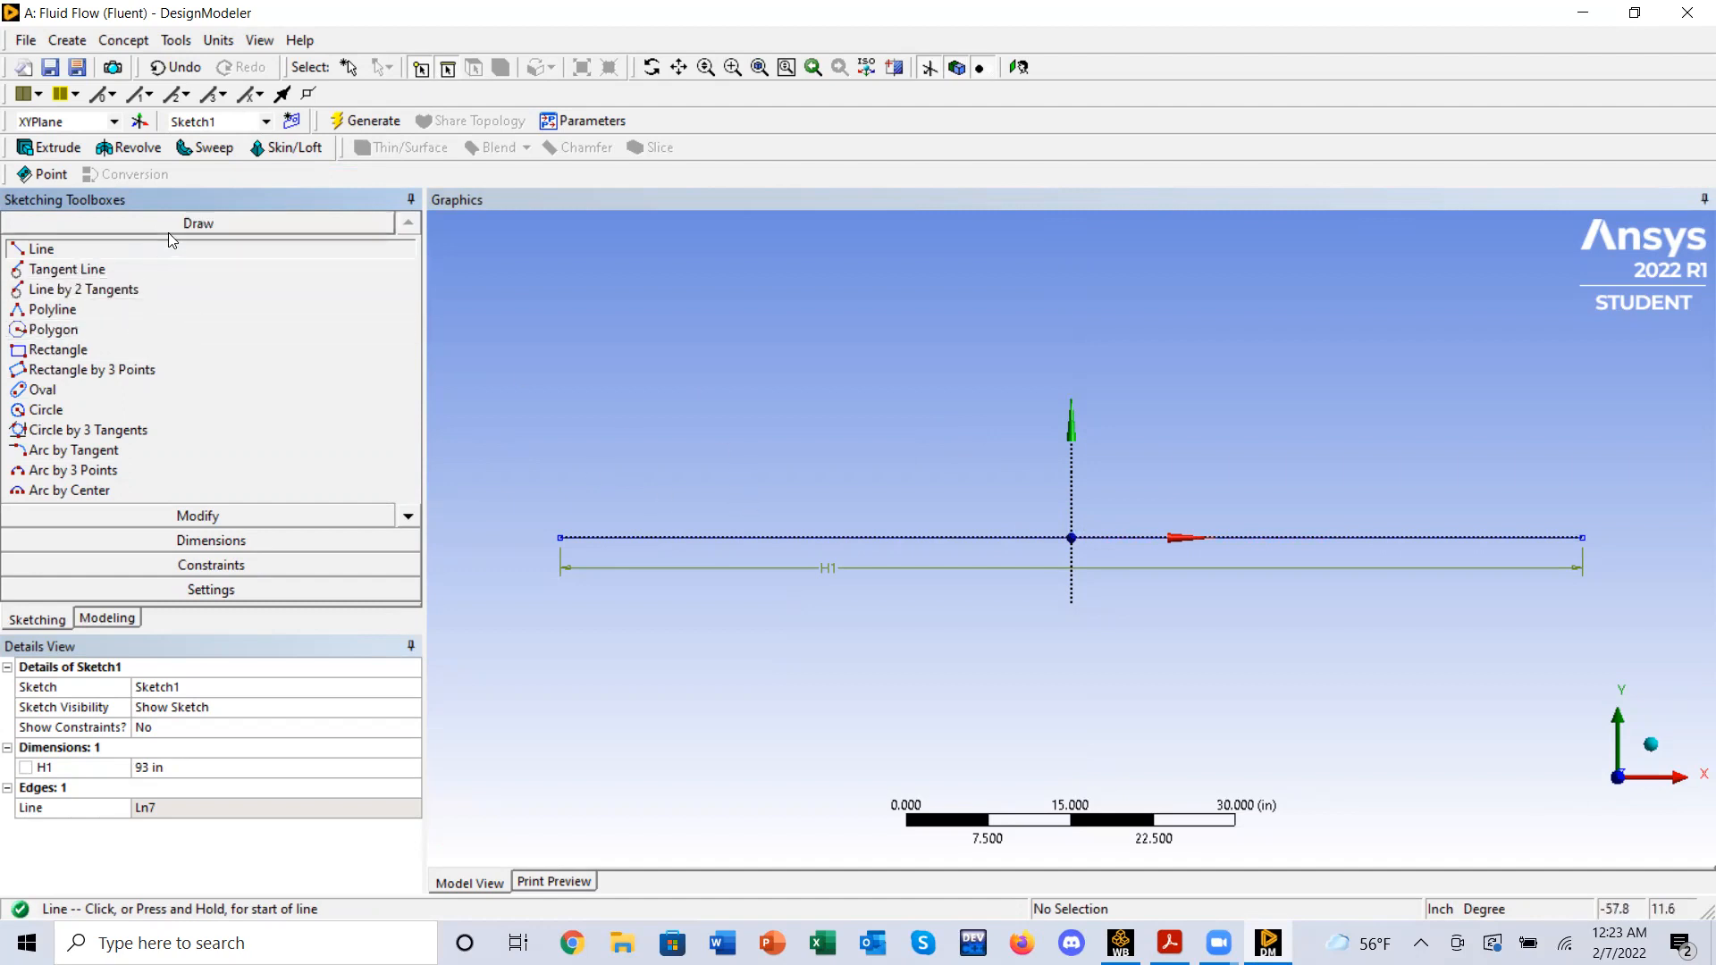
click(587, 537)
key(Delete)
- Draw a horizontal line about 43 in long from the origin along the negative X axis
click(40, 248)
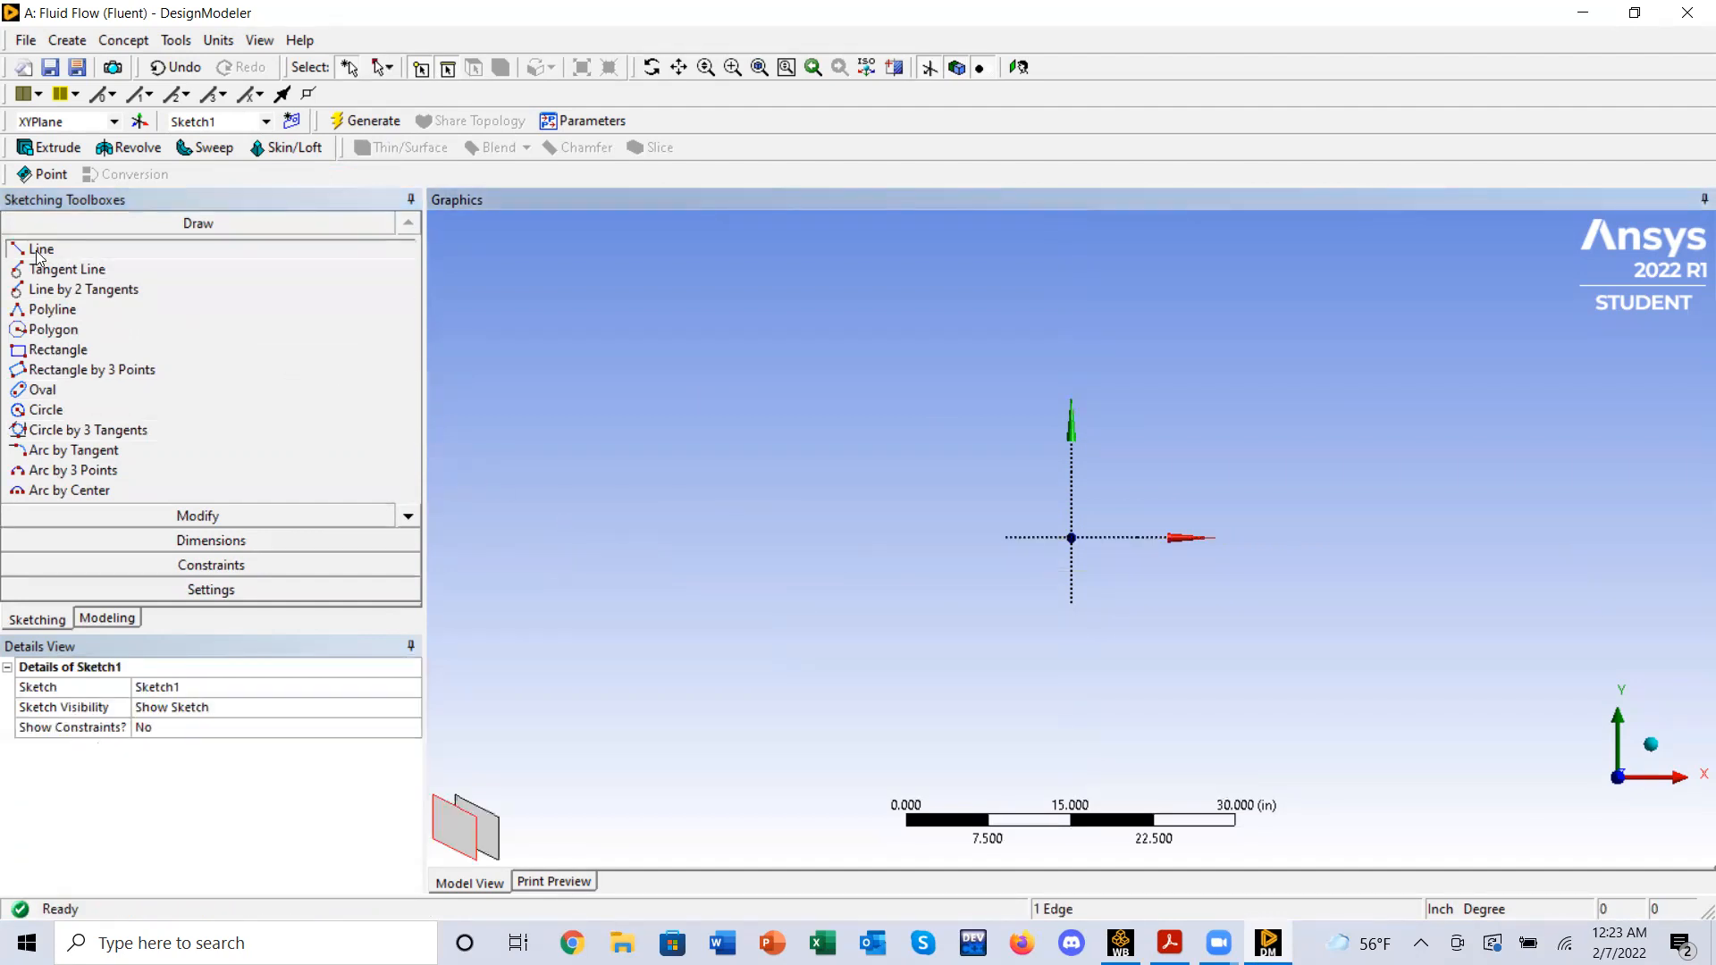
click(1072, 538)
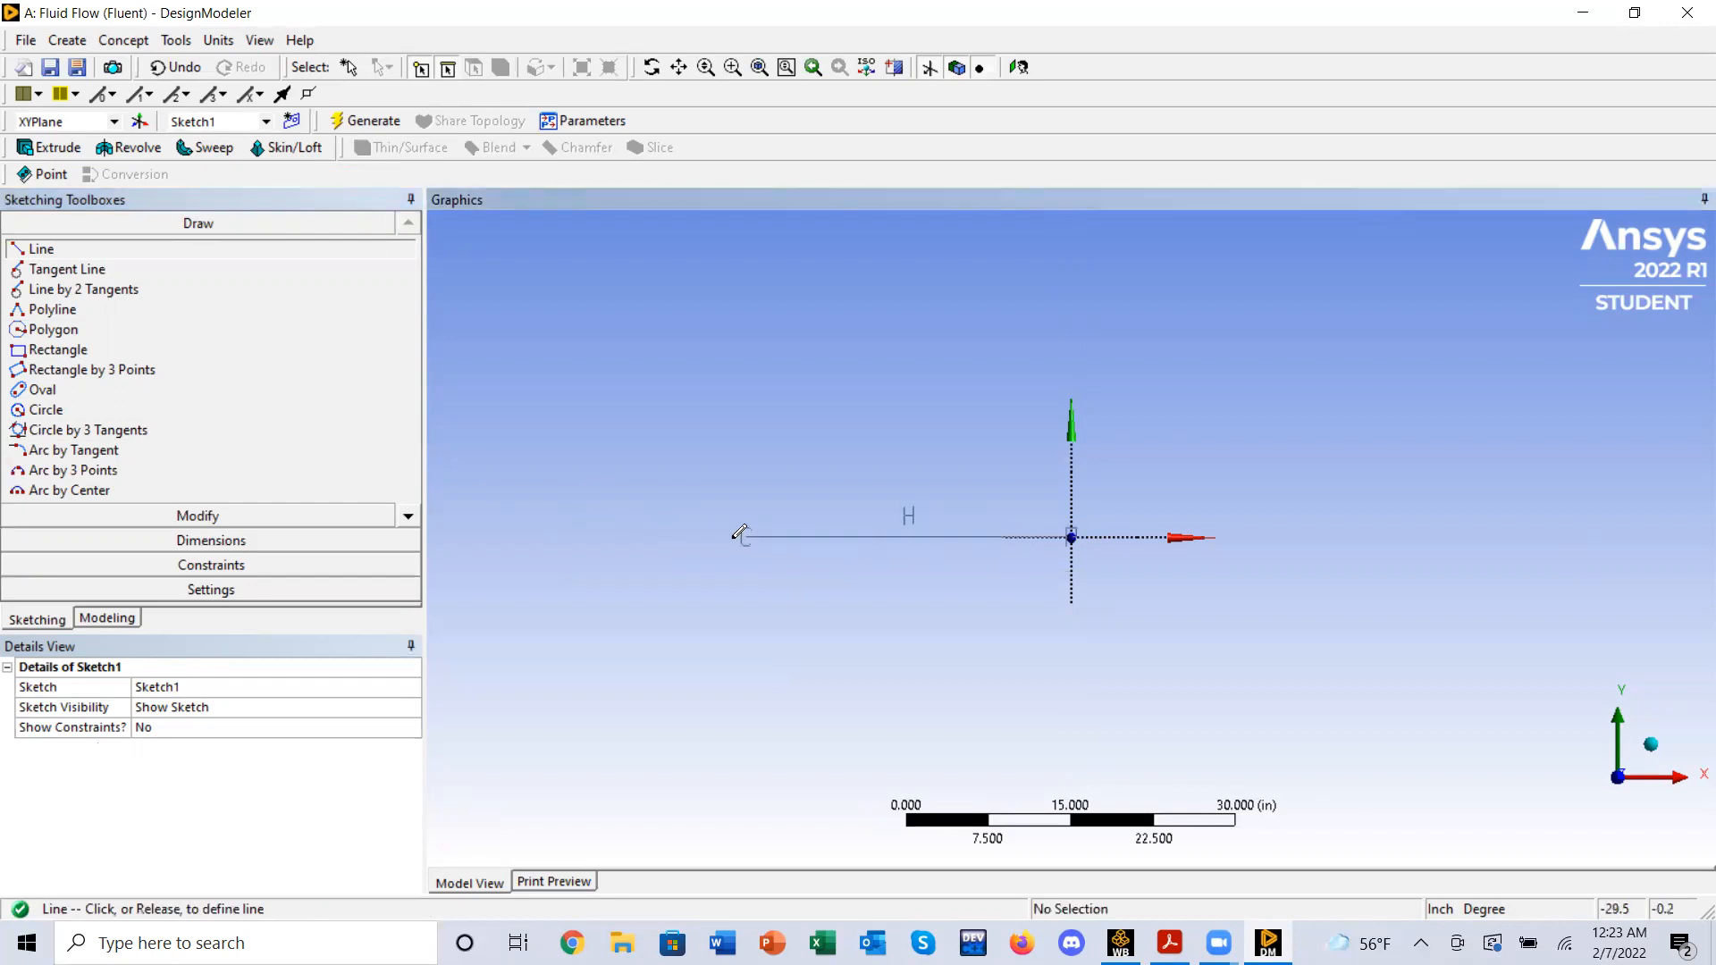
click(595, 538)
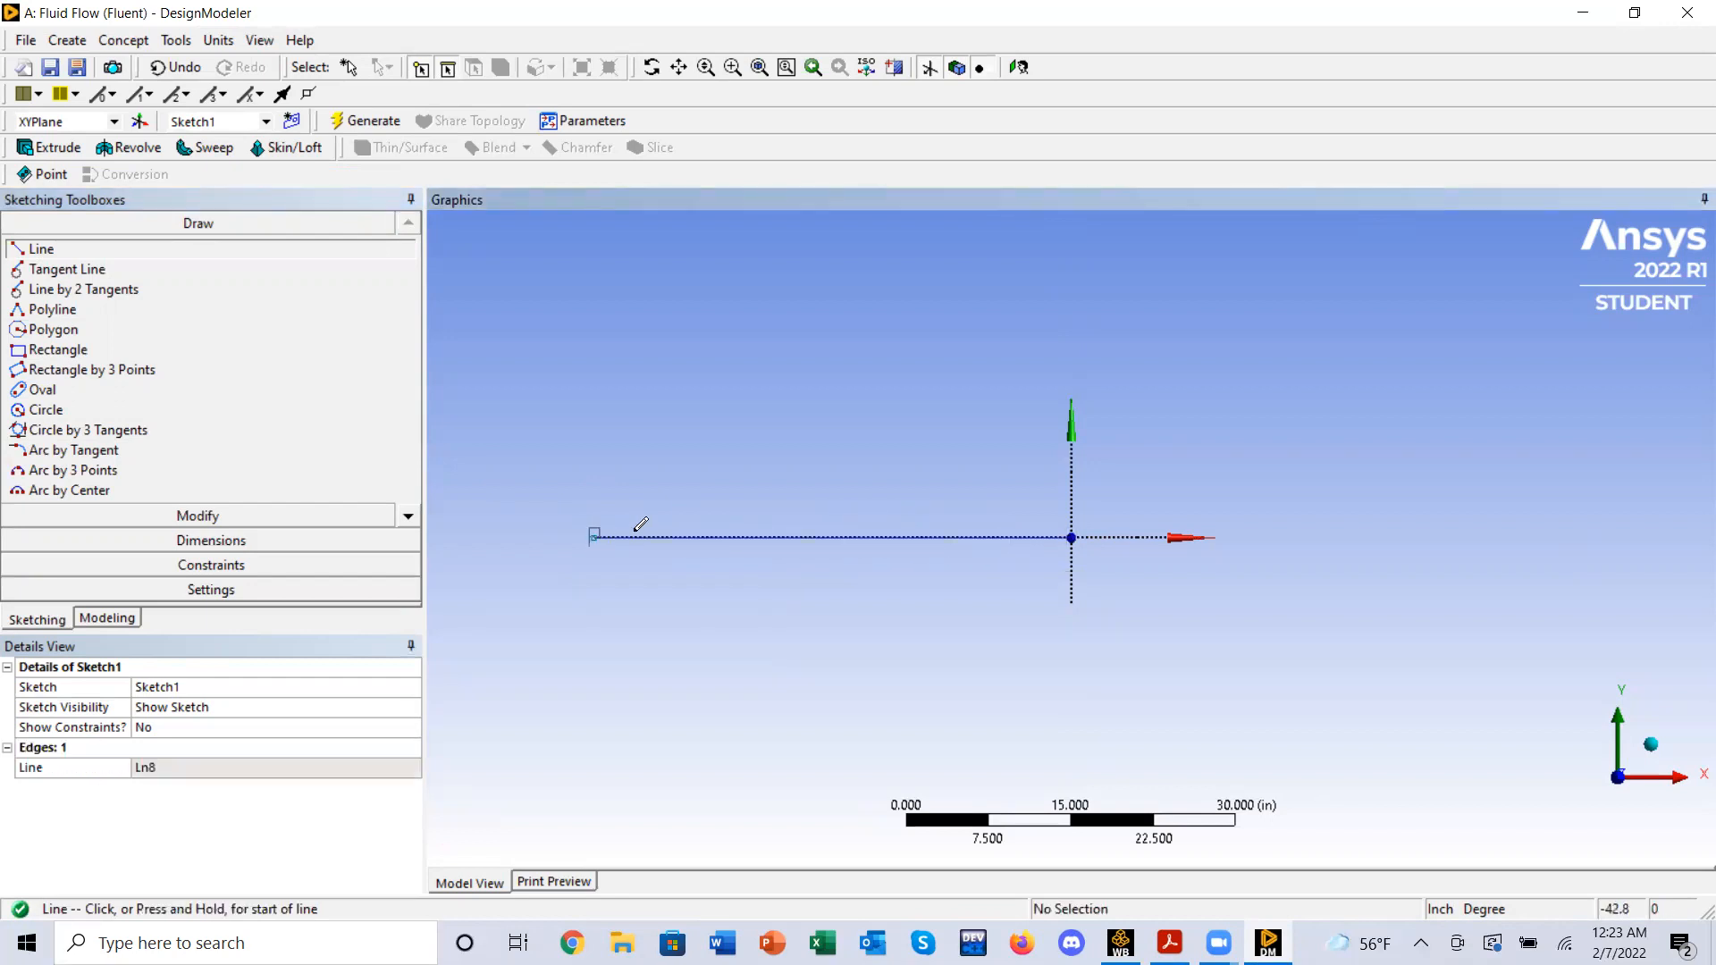
- Dimension the line on the negative X axis and set its length to 45 in
click(207, 540)
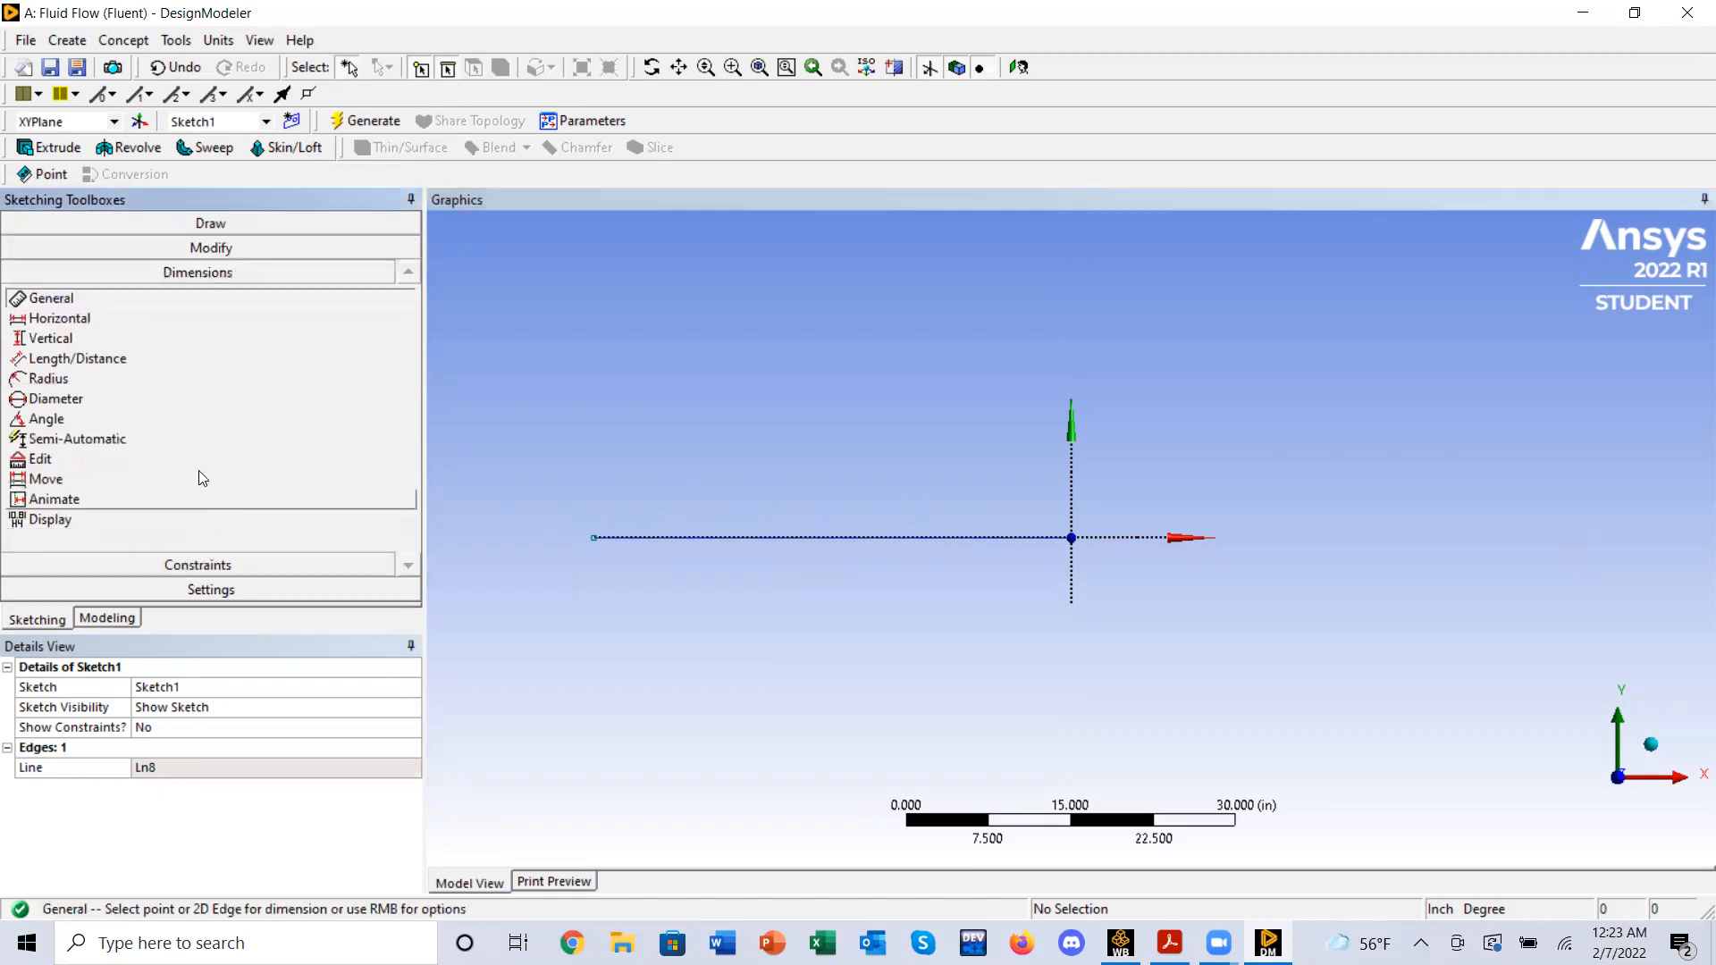
click(716, 537)
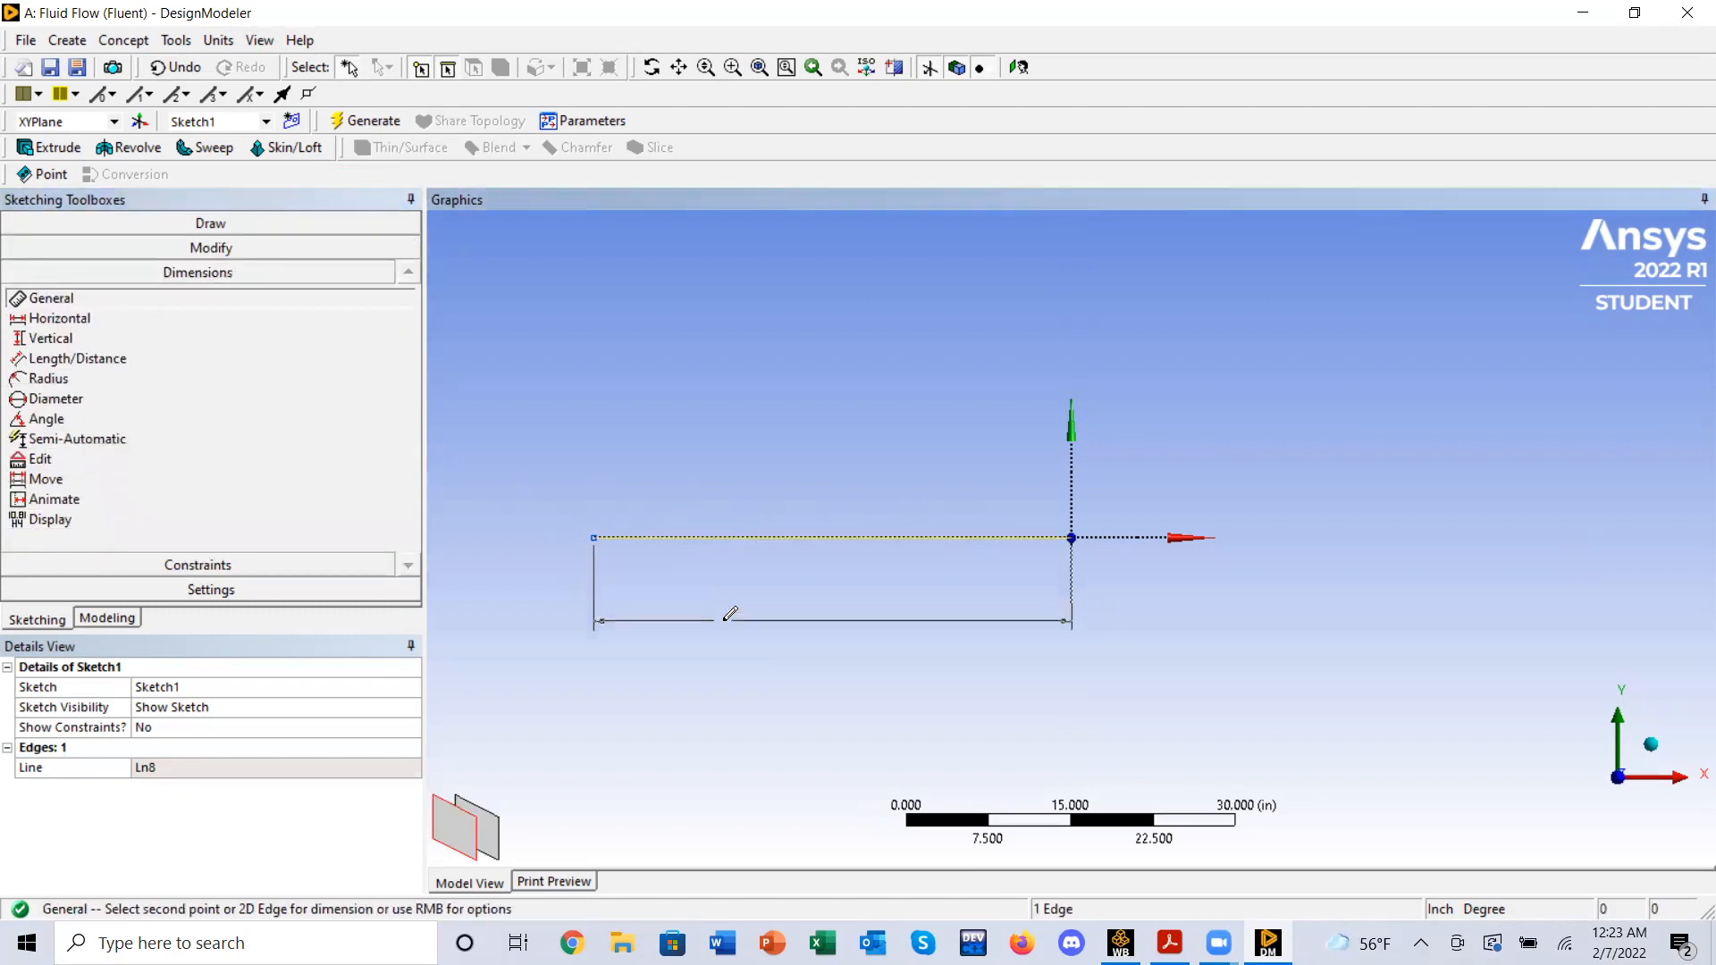
click(937, 617)
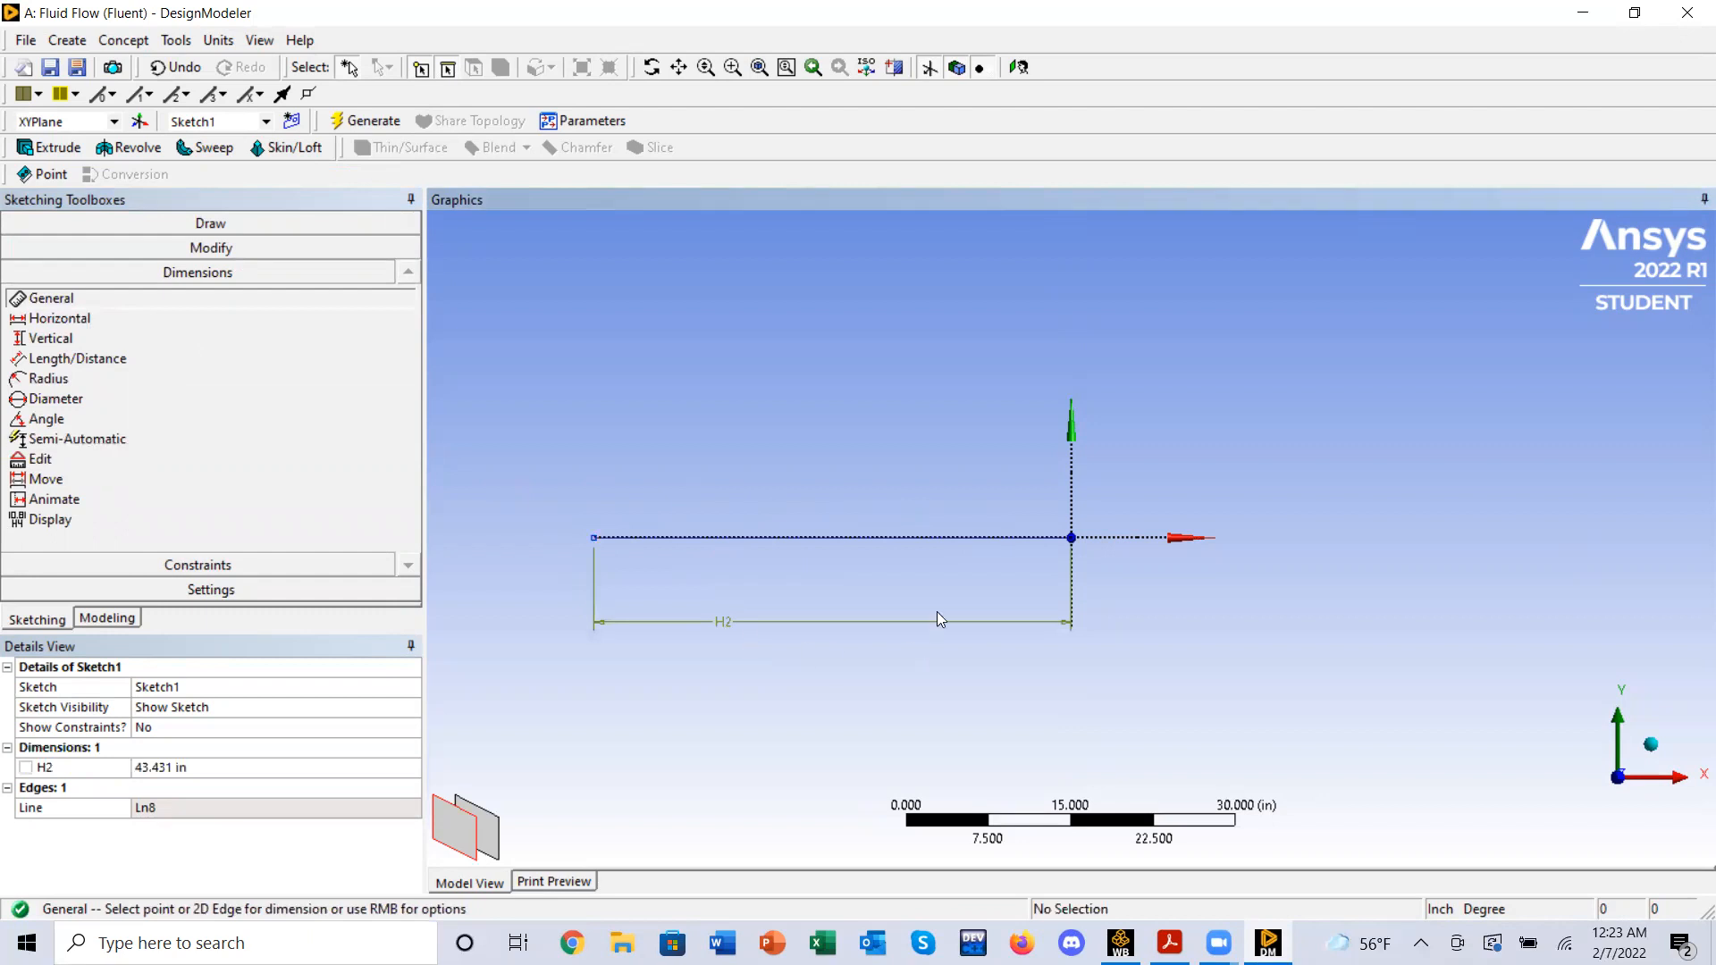
click(152, 768)
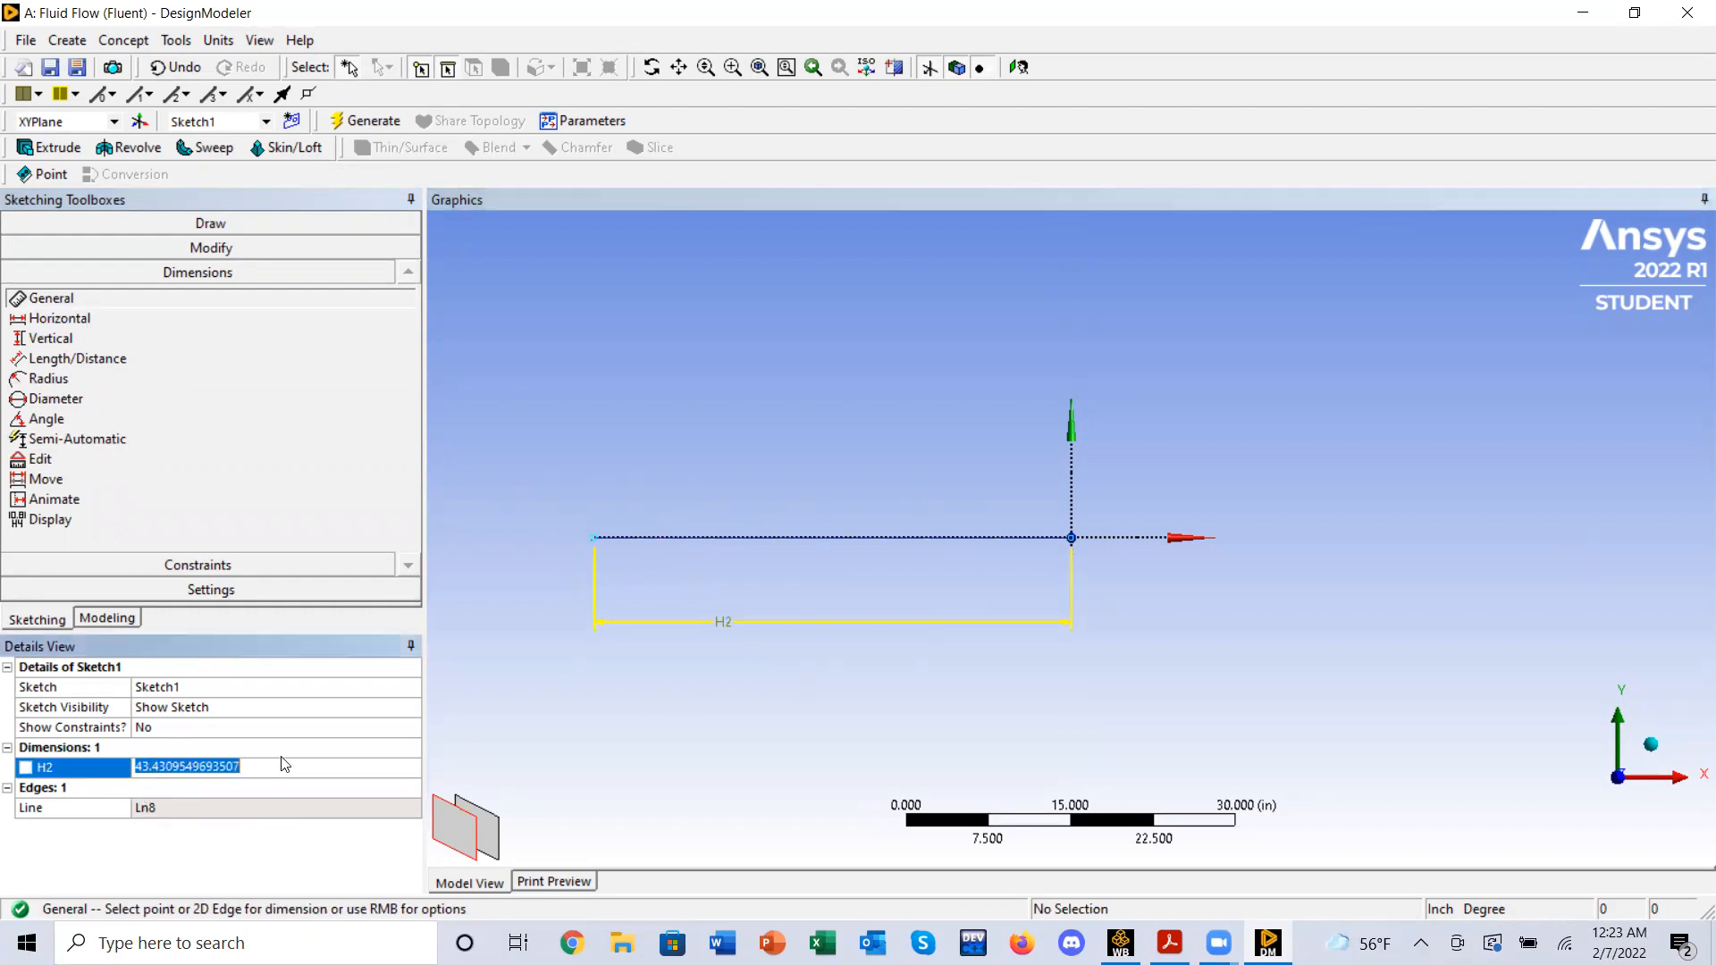
text(45)
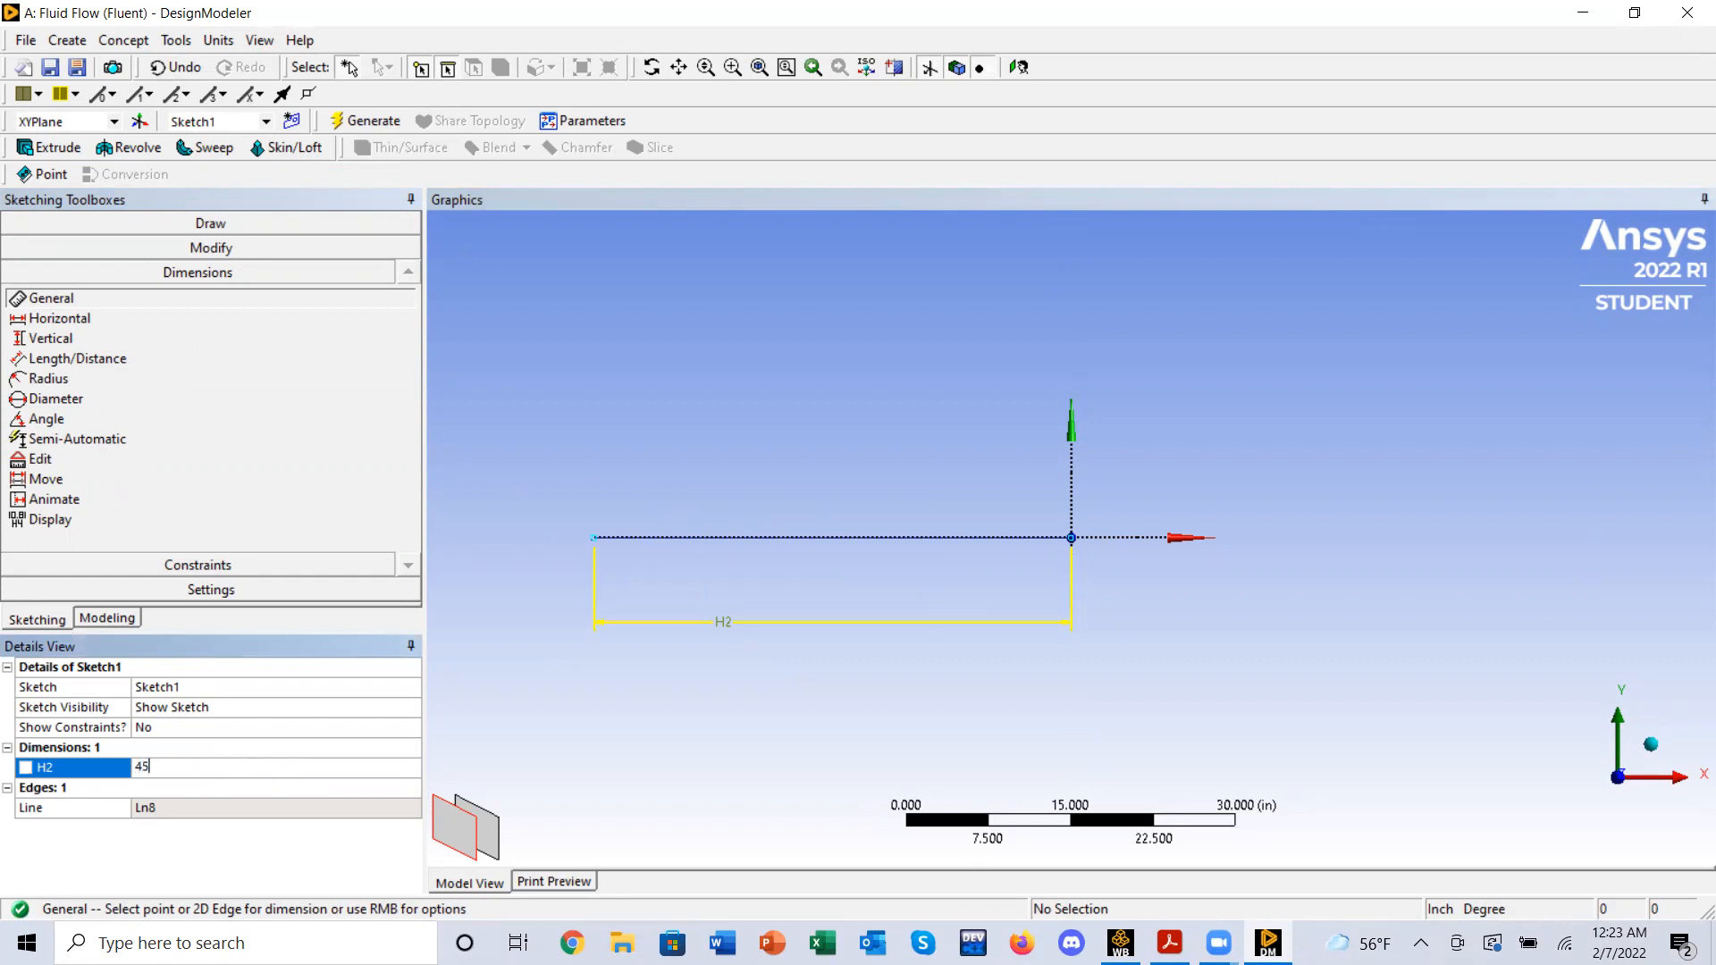
key(Return)
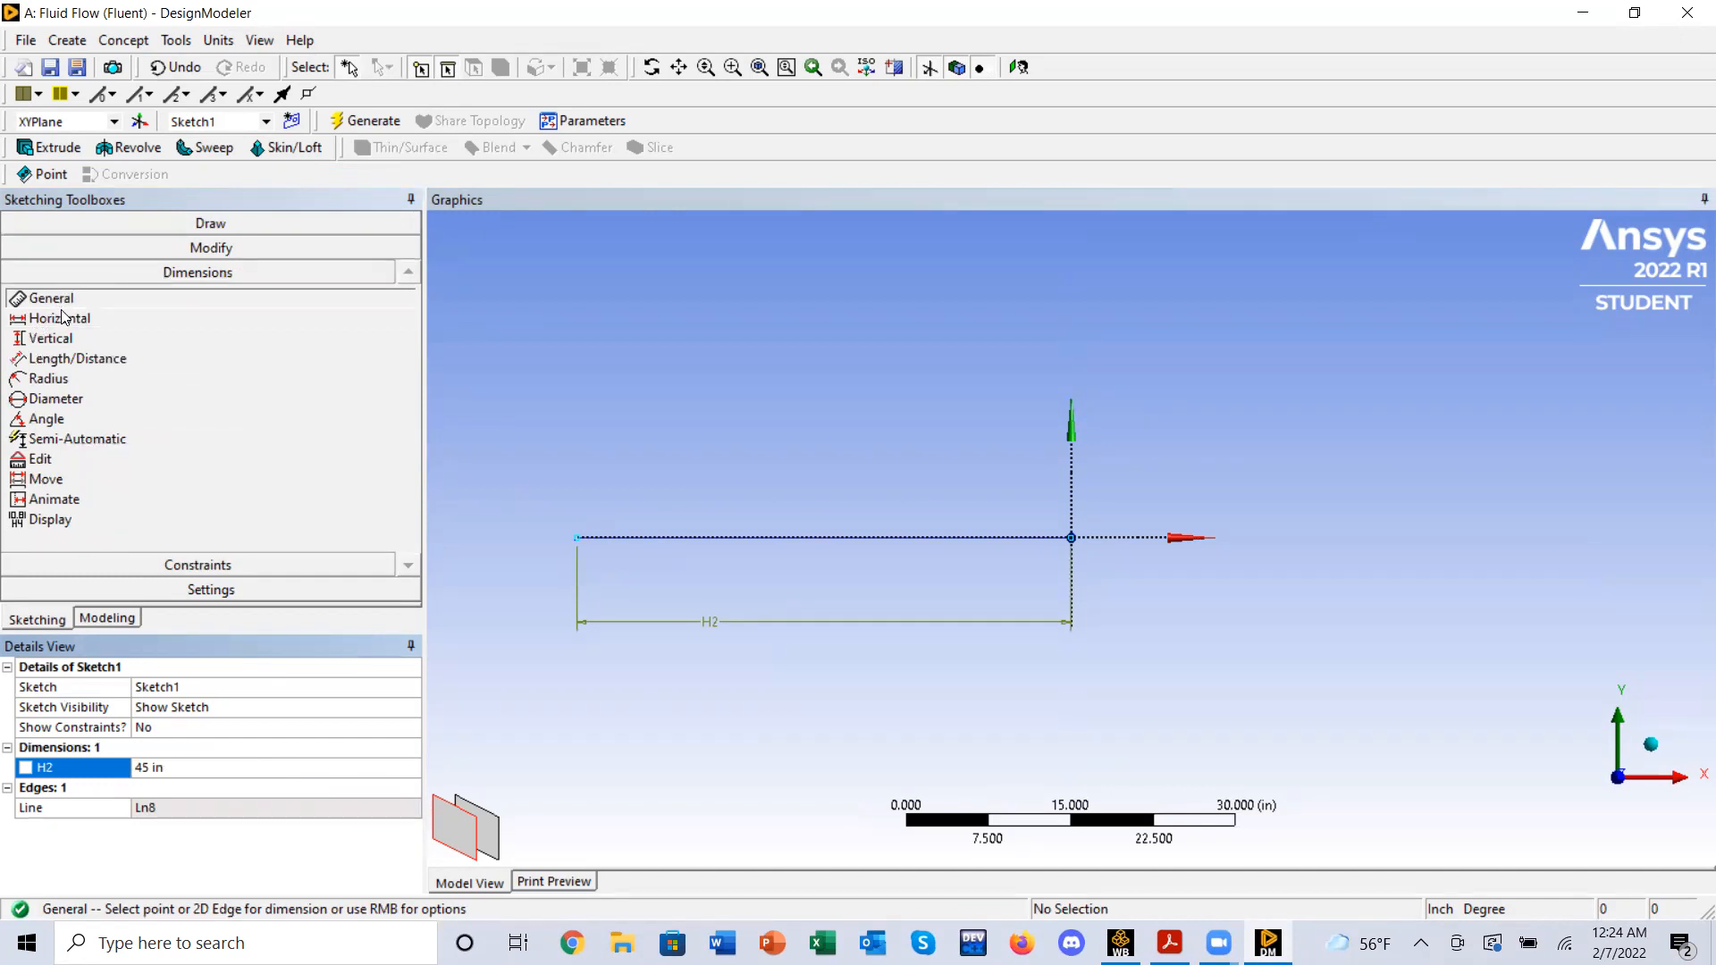
- Draw a second horizontal line about 36 in long from the origin along the positive X axis
click(211, 223)
click(41, 248)
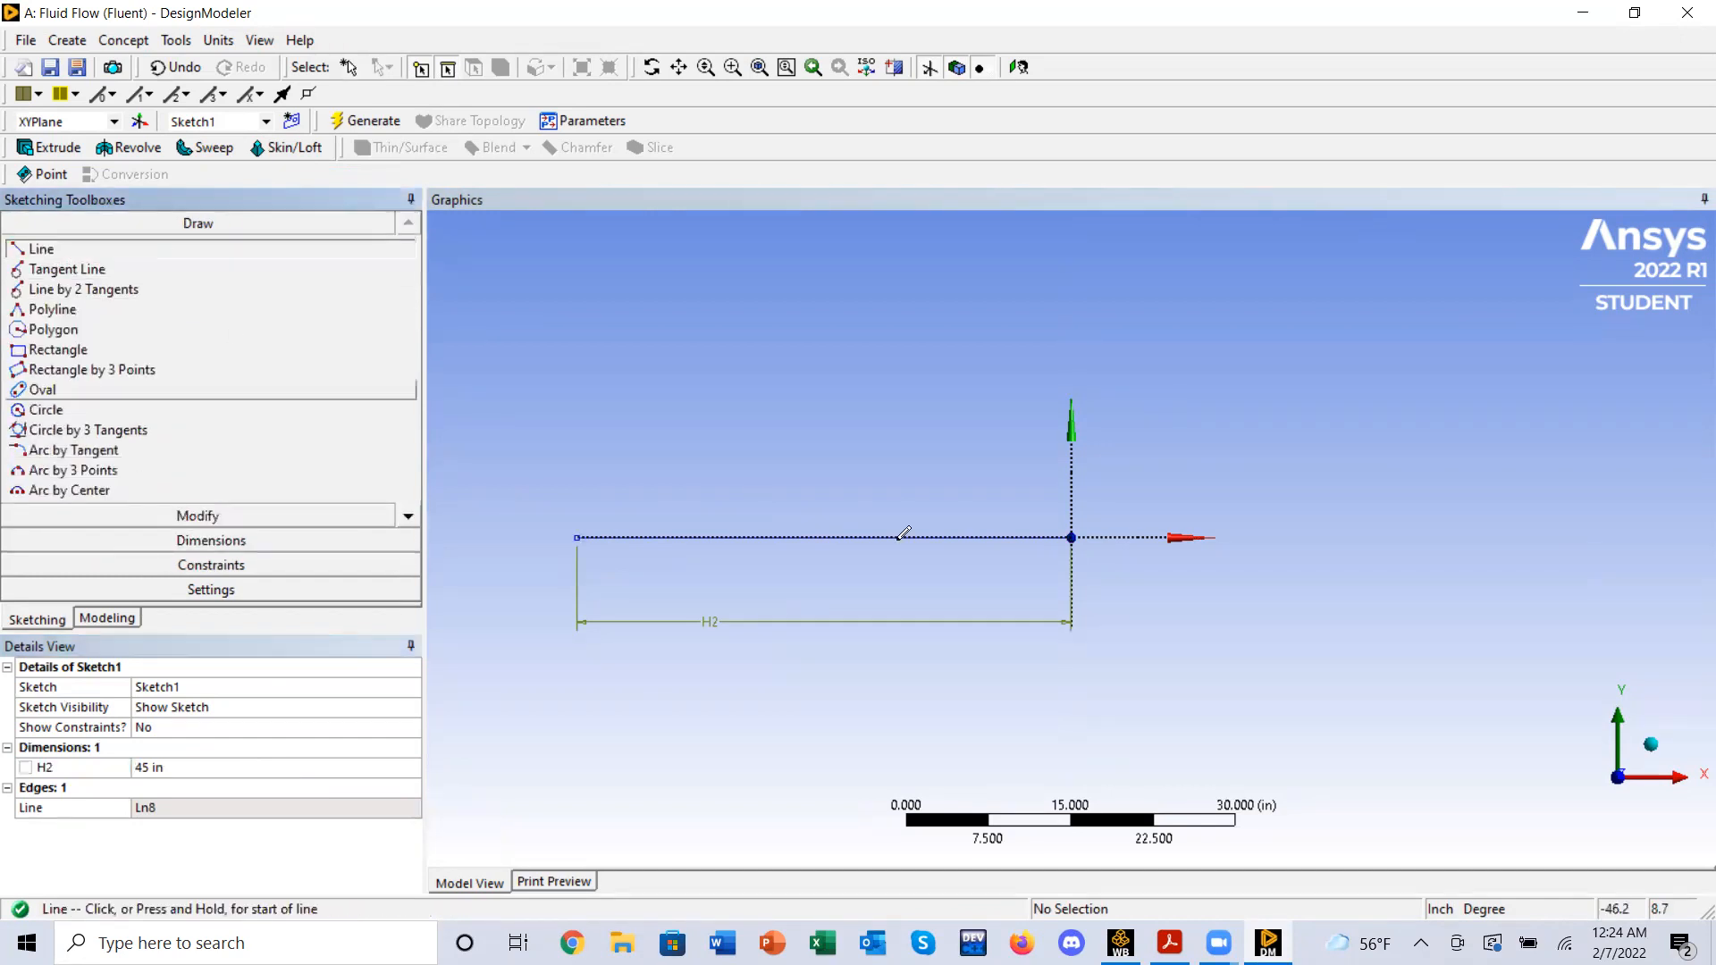
click(1072, 538)
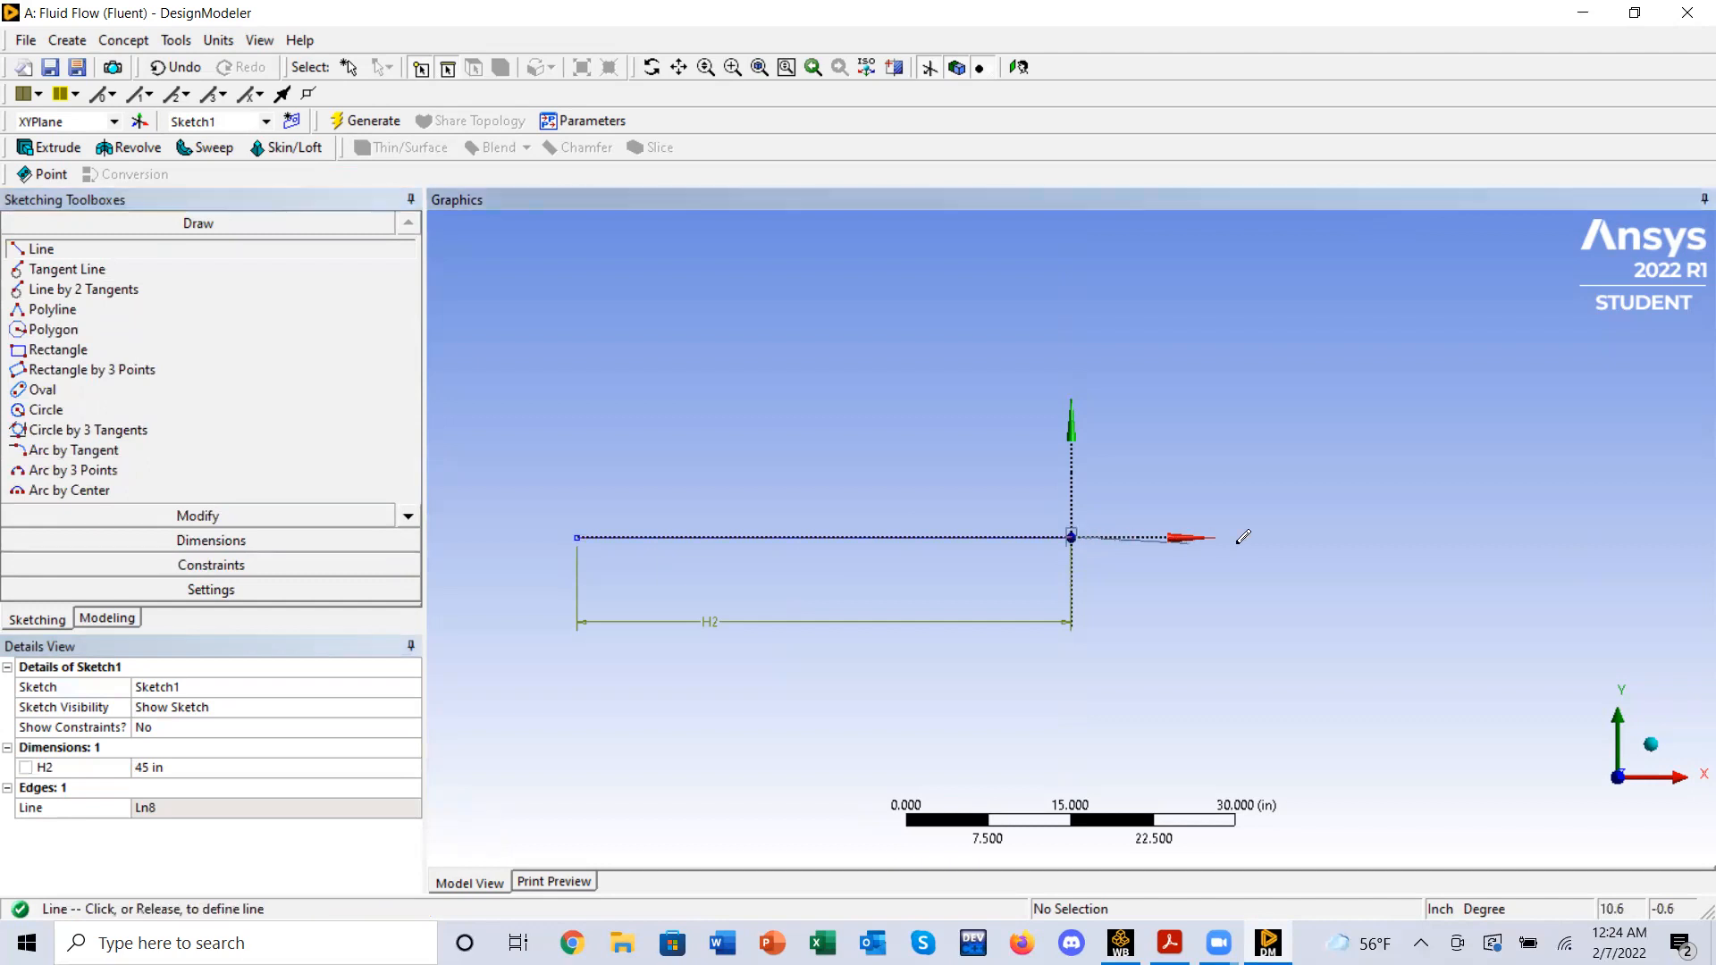
click(1465, 537)
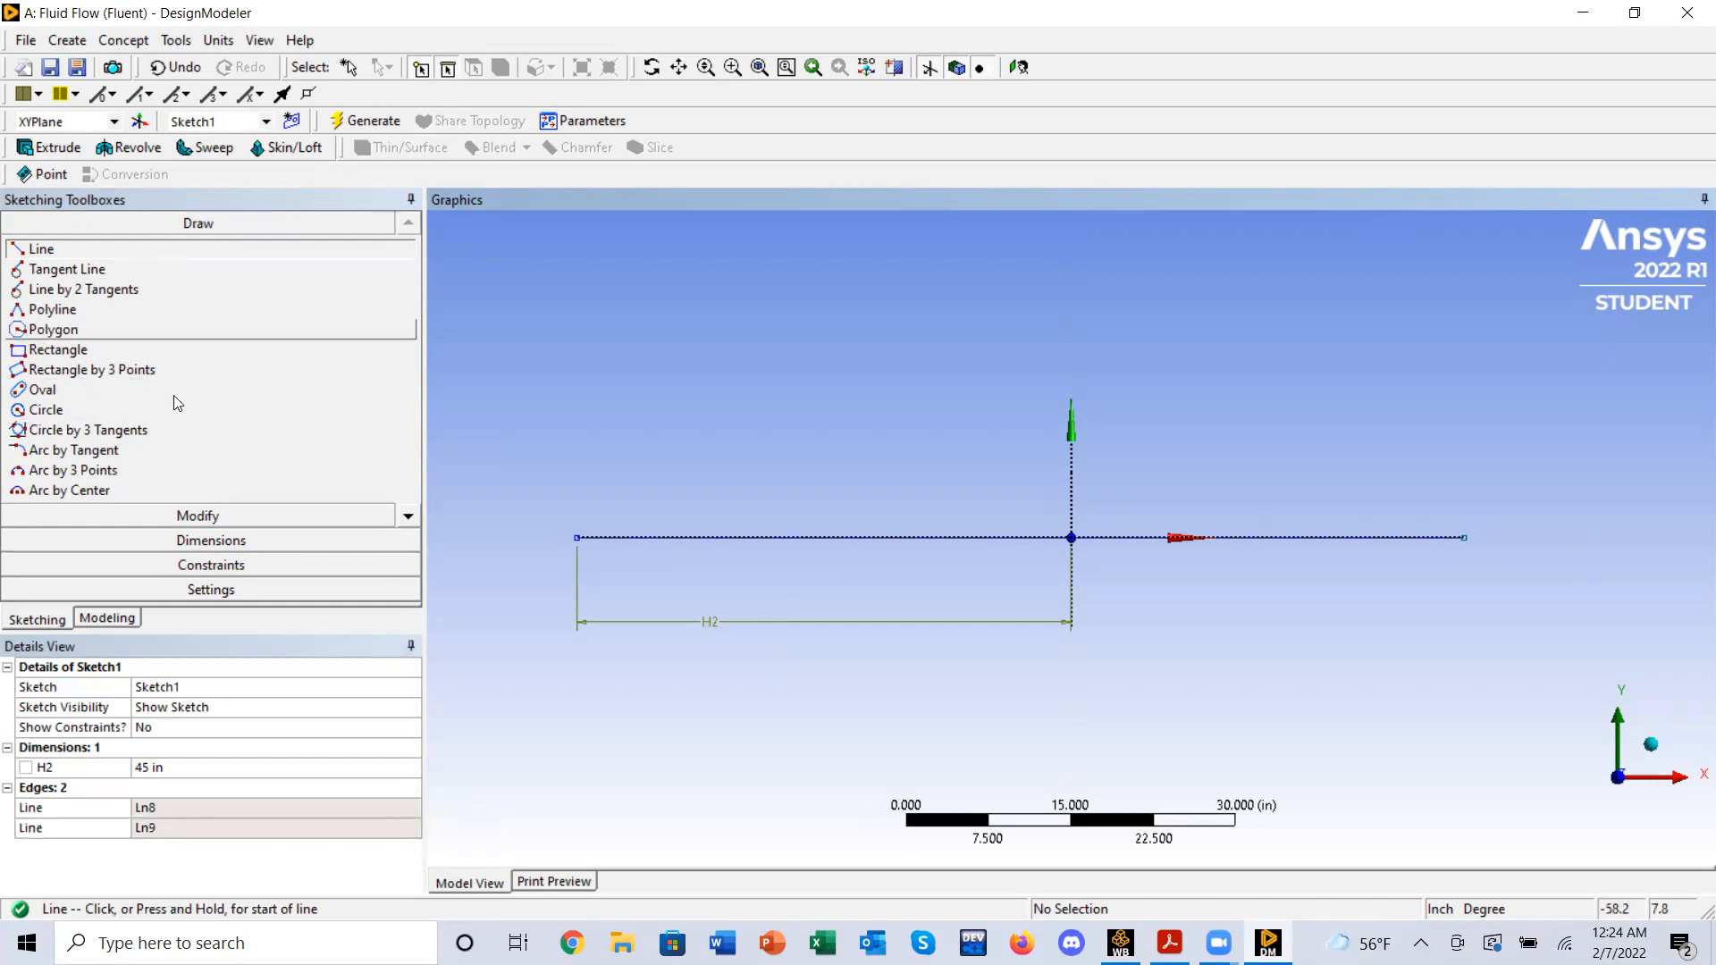
- Dimension the line on the positive X axis and set its length to 48 in
click(215, 515)
click(214, 540)
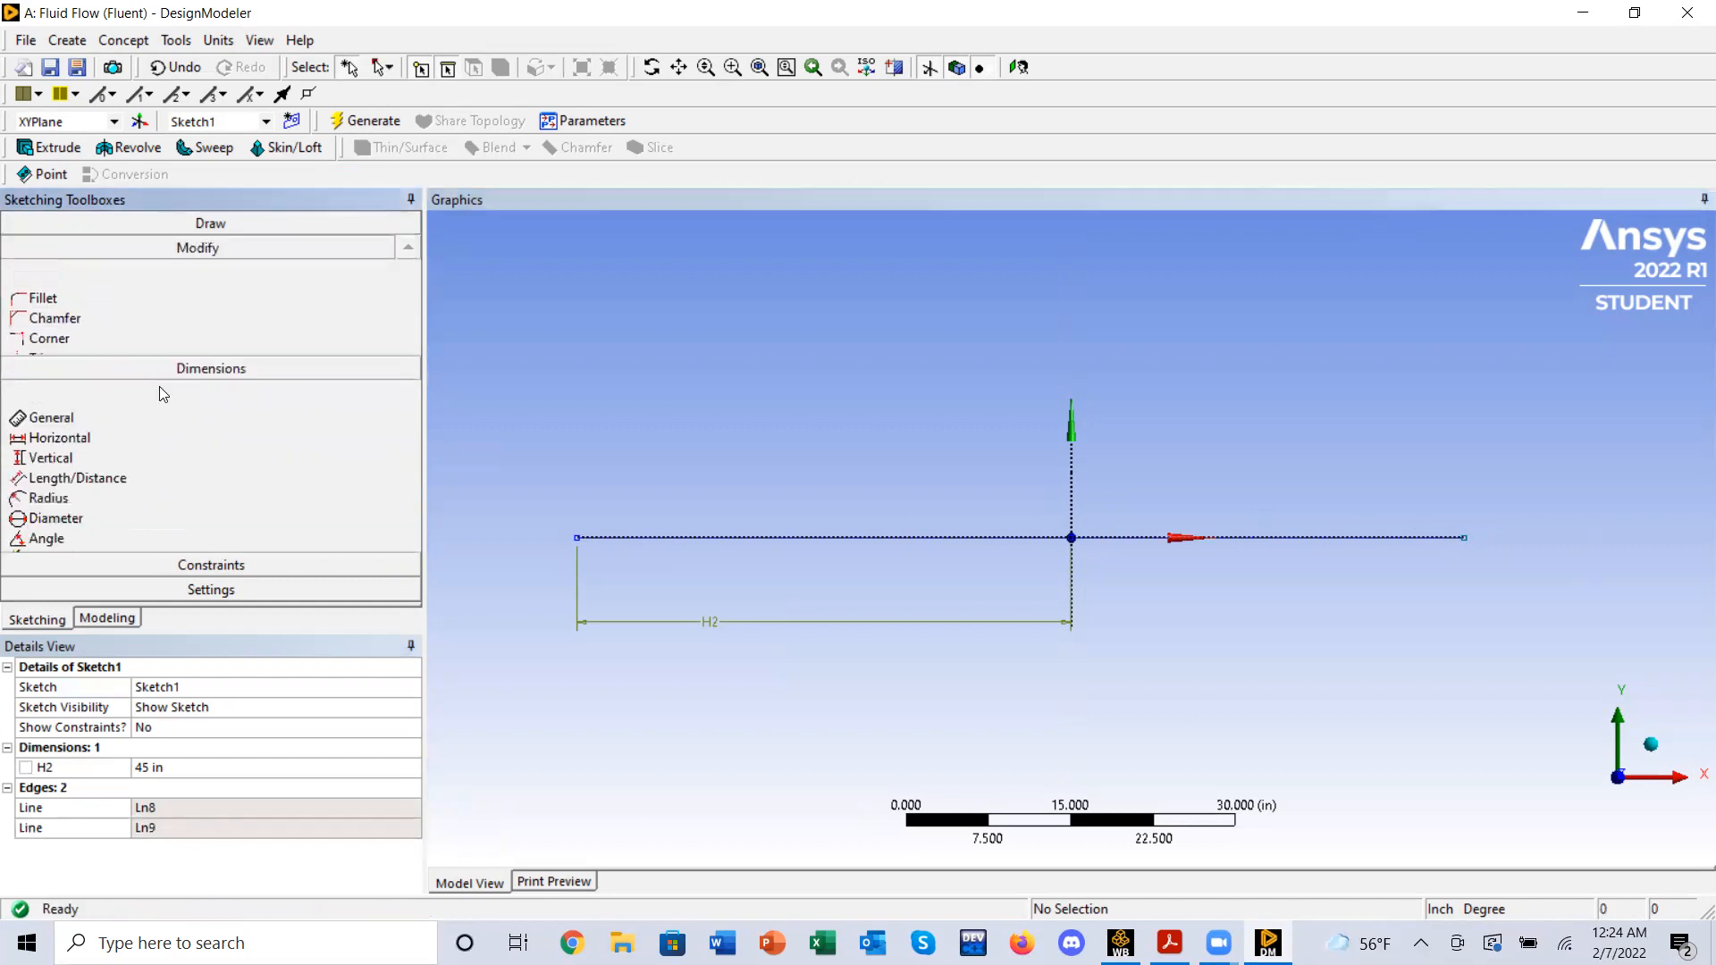
click(1285, 538)
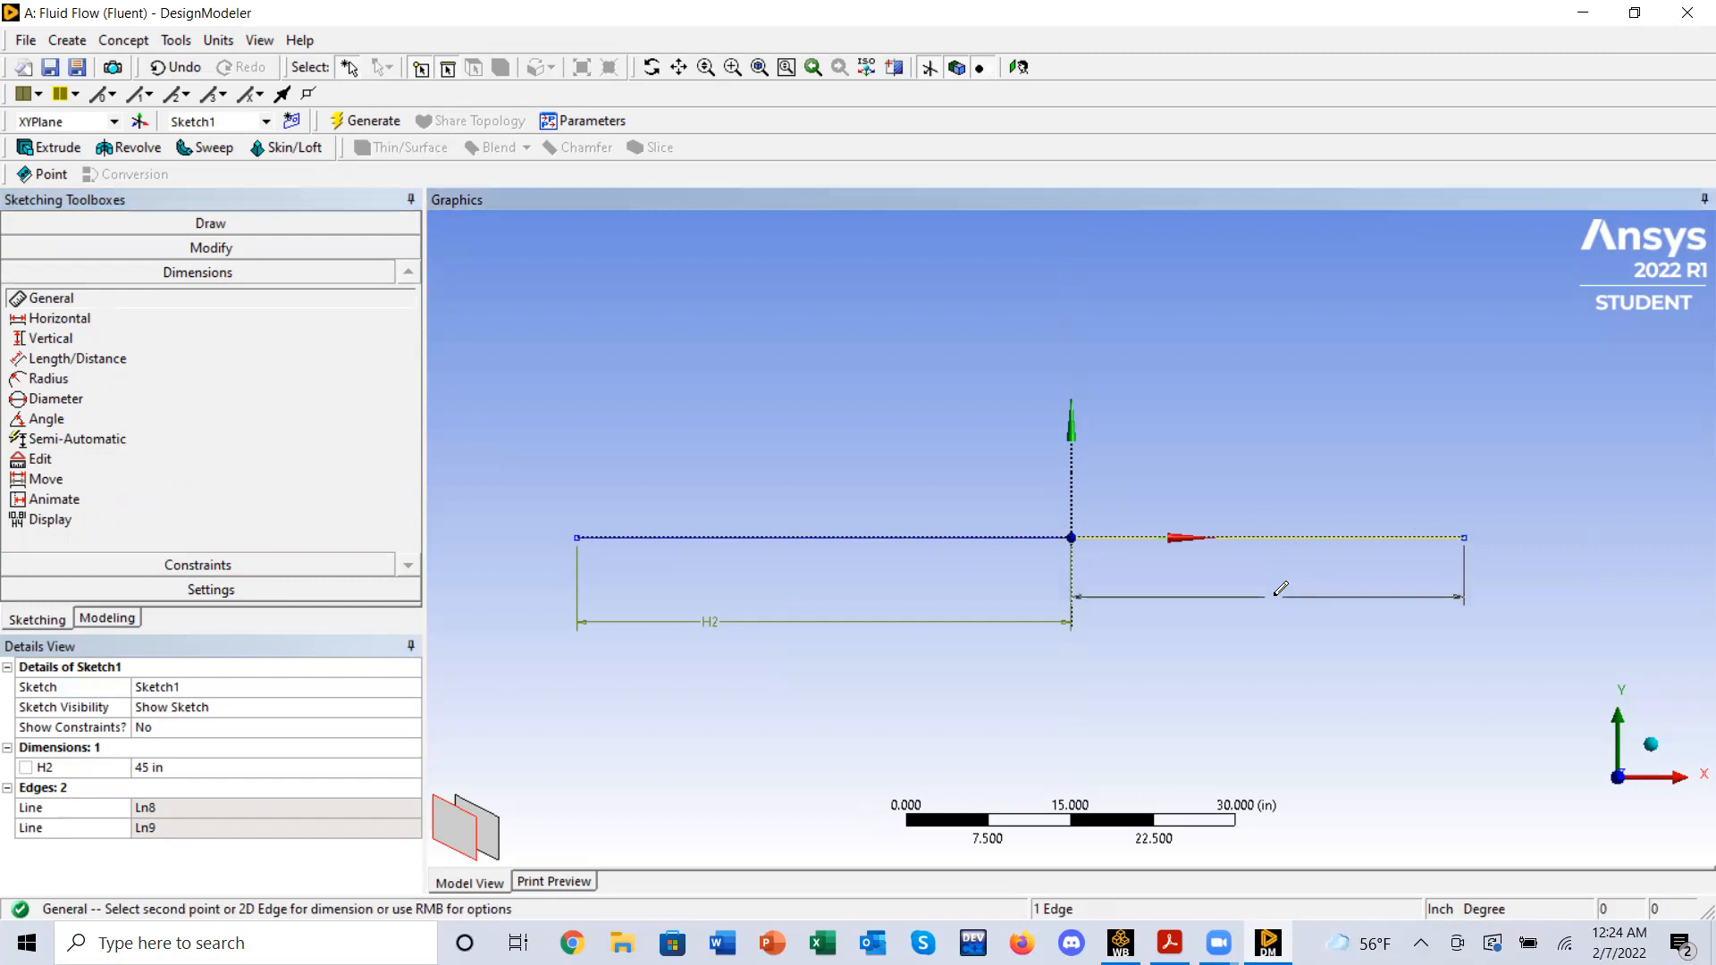
click(1271, 620)
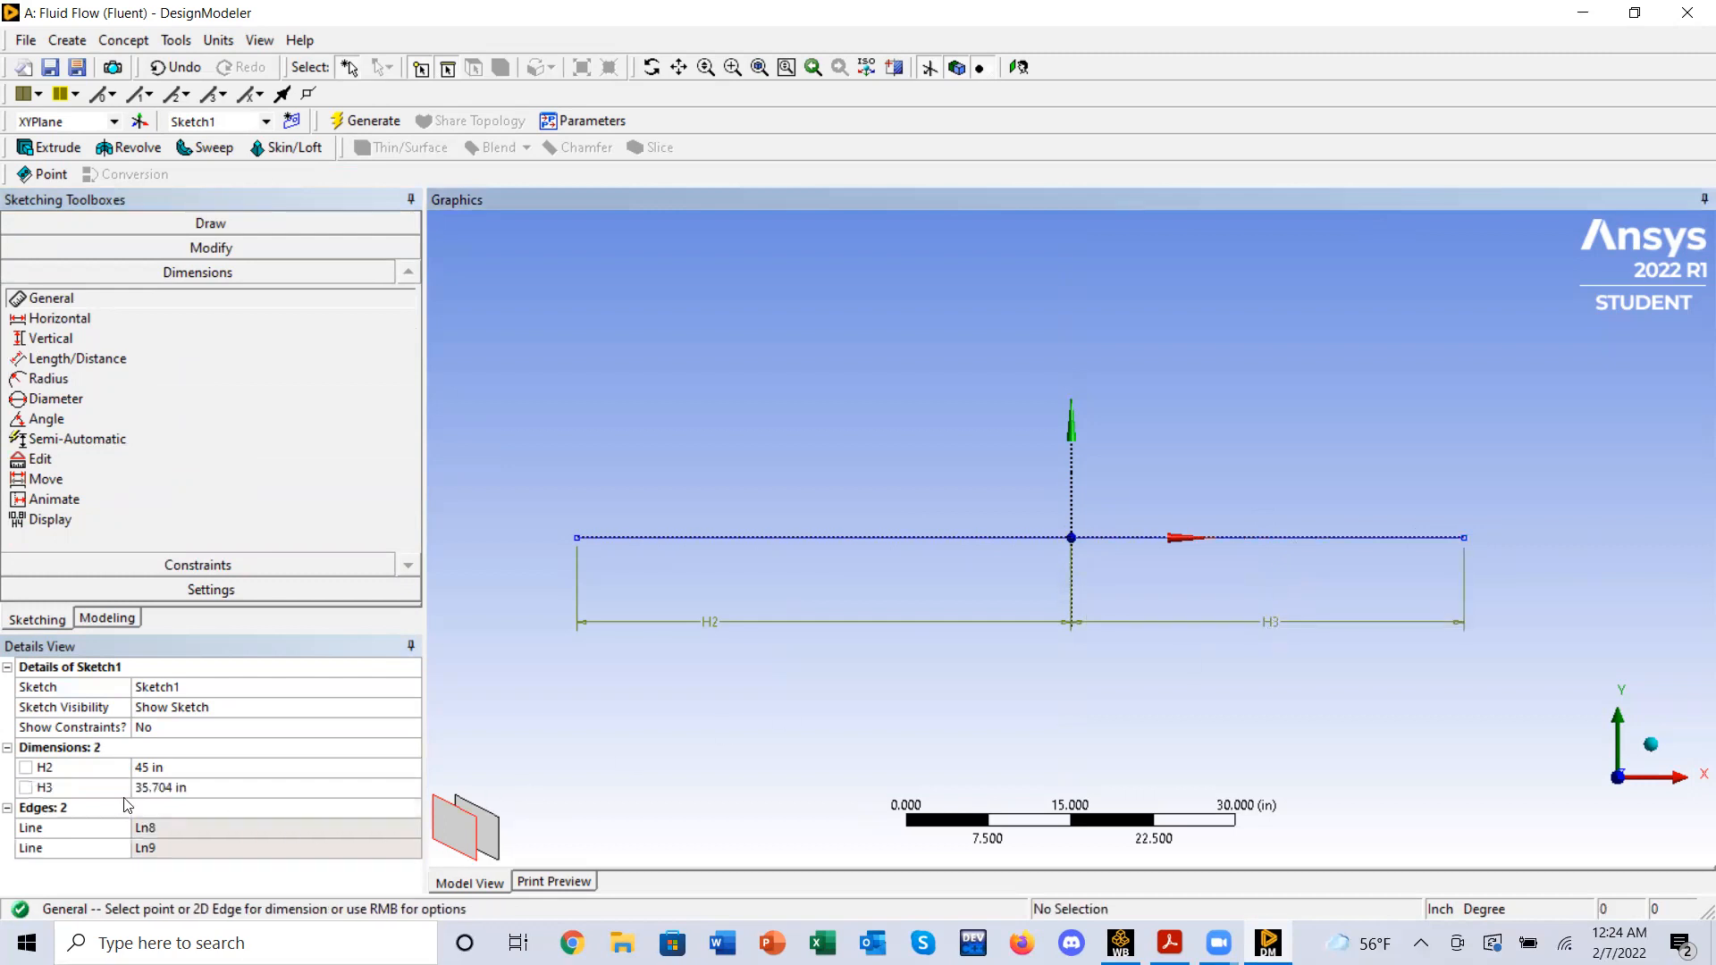
click(170, 790)
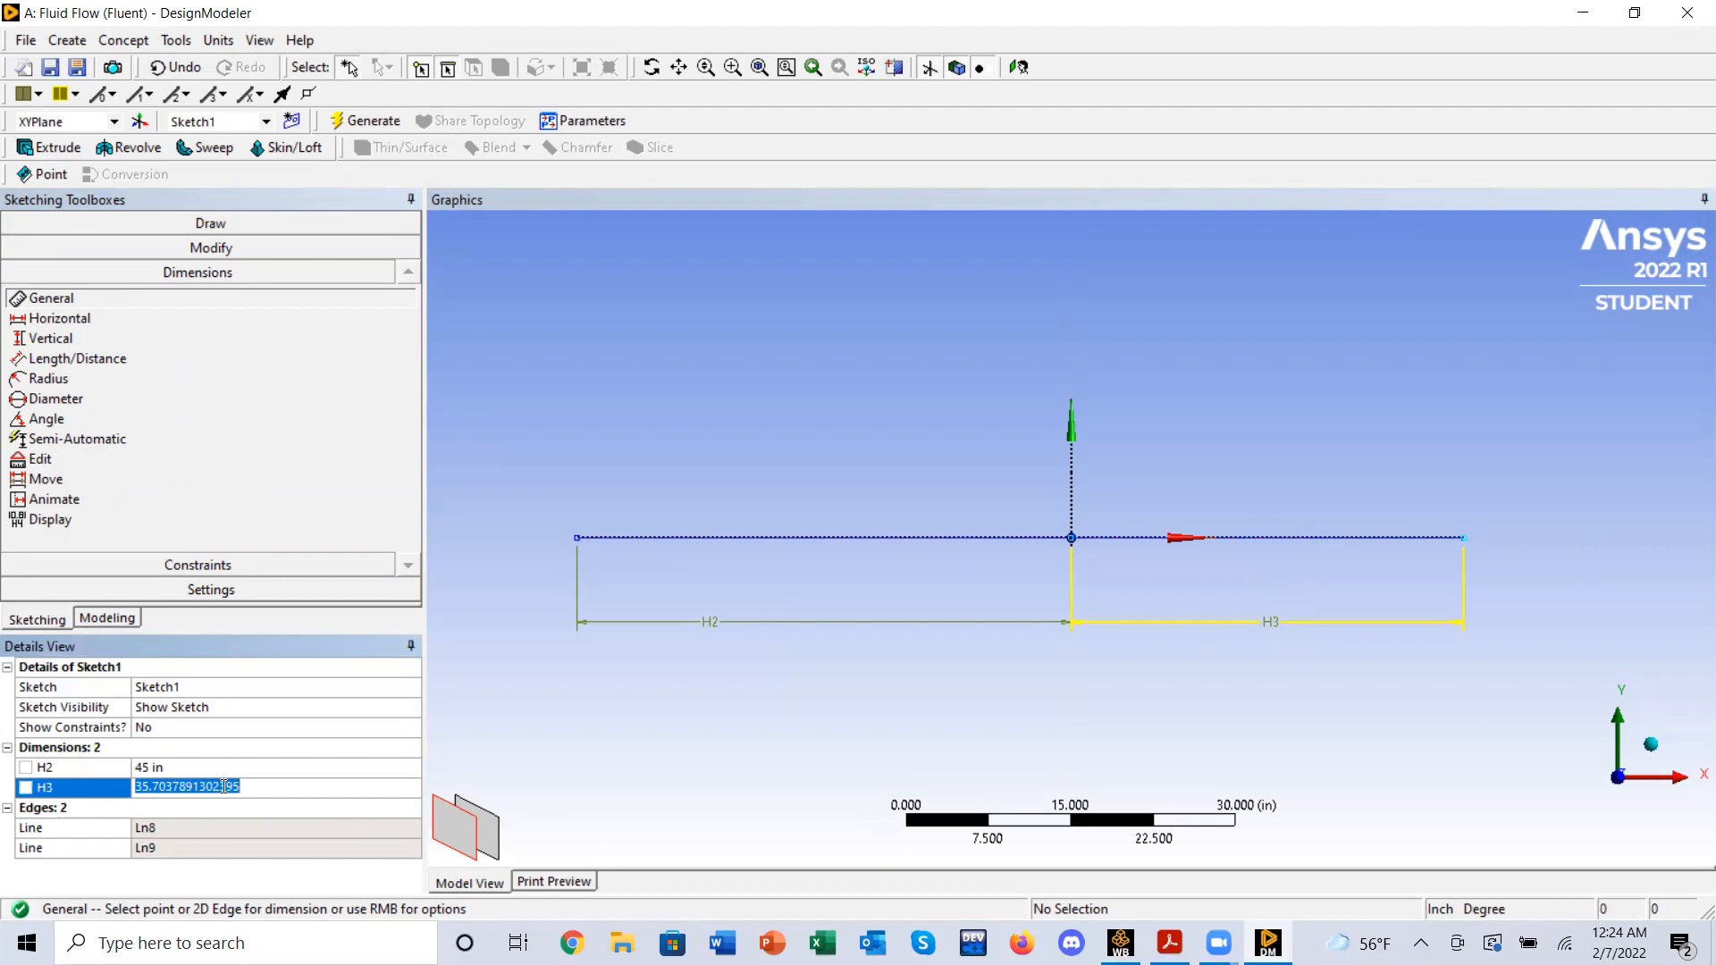
text(48)
key(Return)
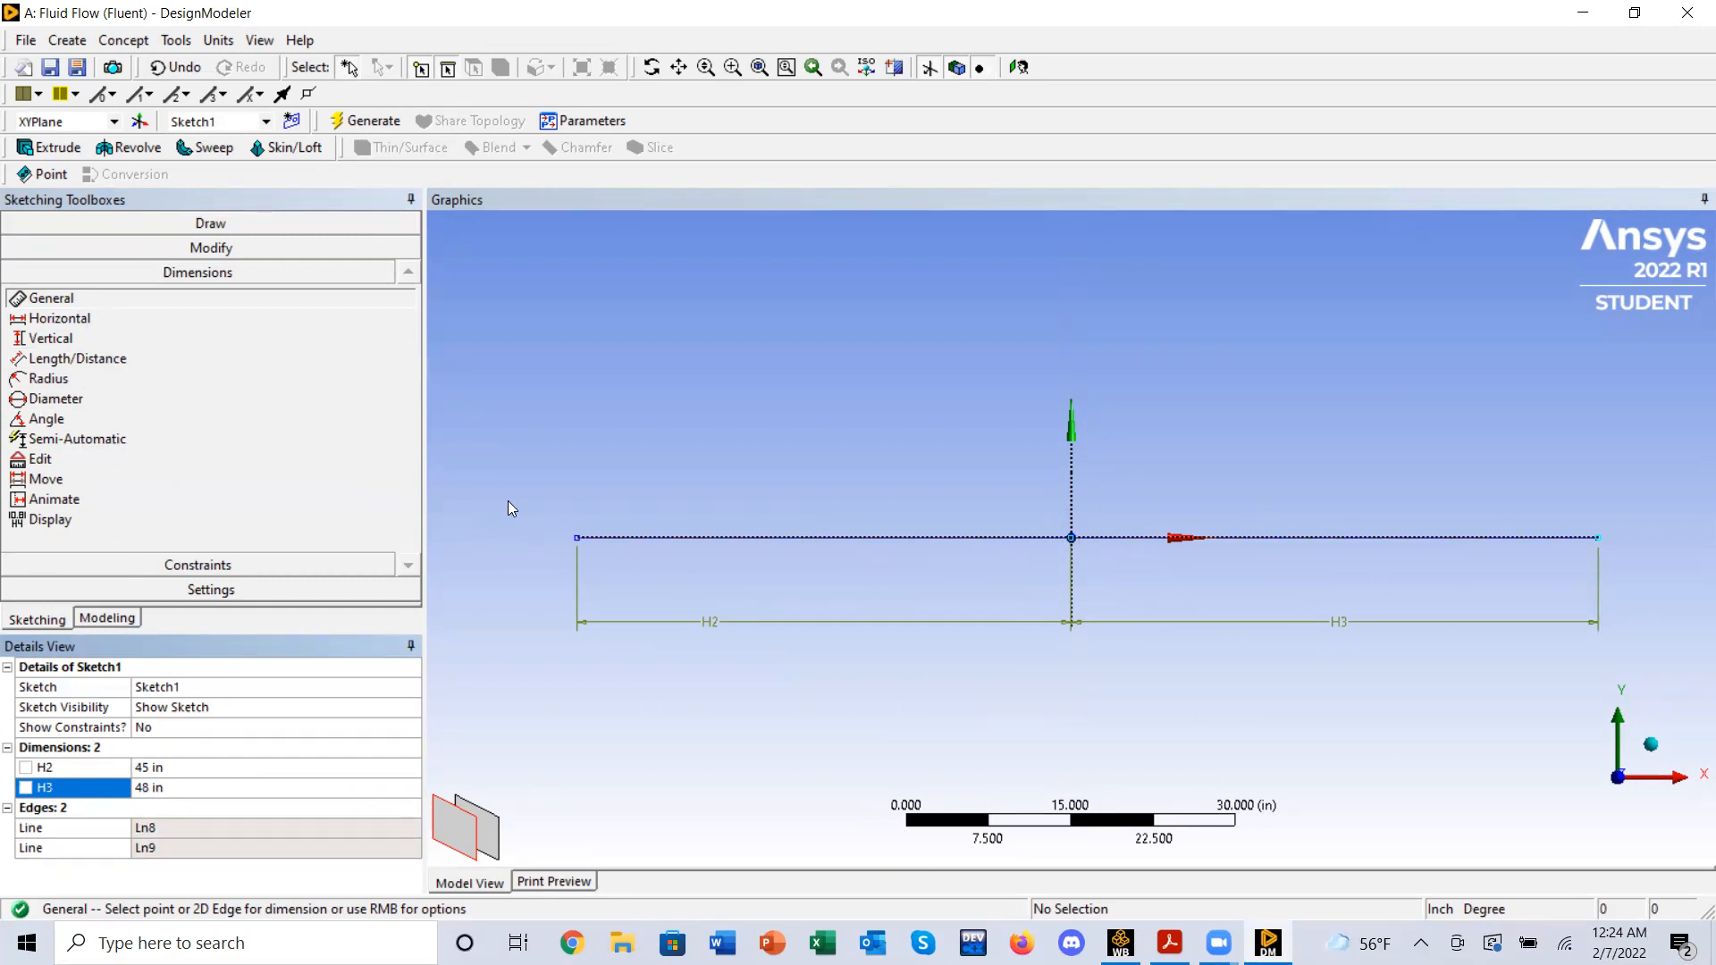
- Draw a vertical line about 28 in long crossing the X axis just beyond the 45 in line's outer end
click(161, 223)
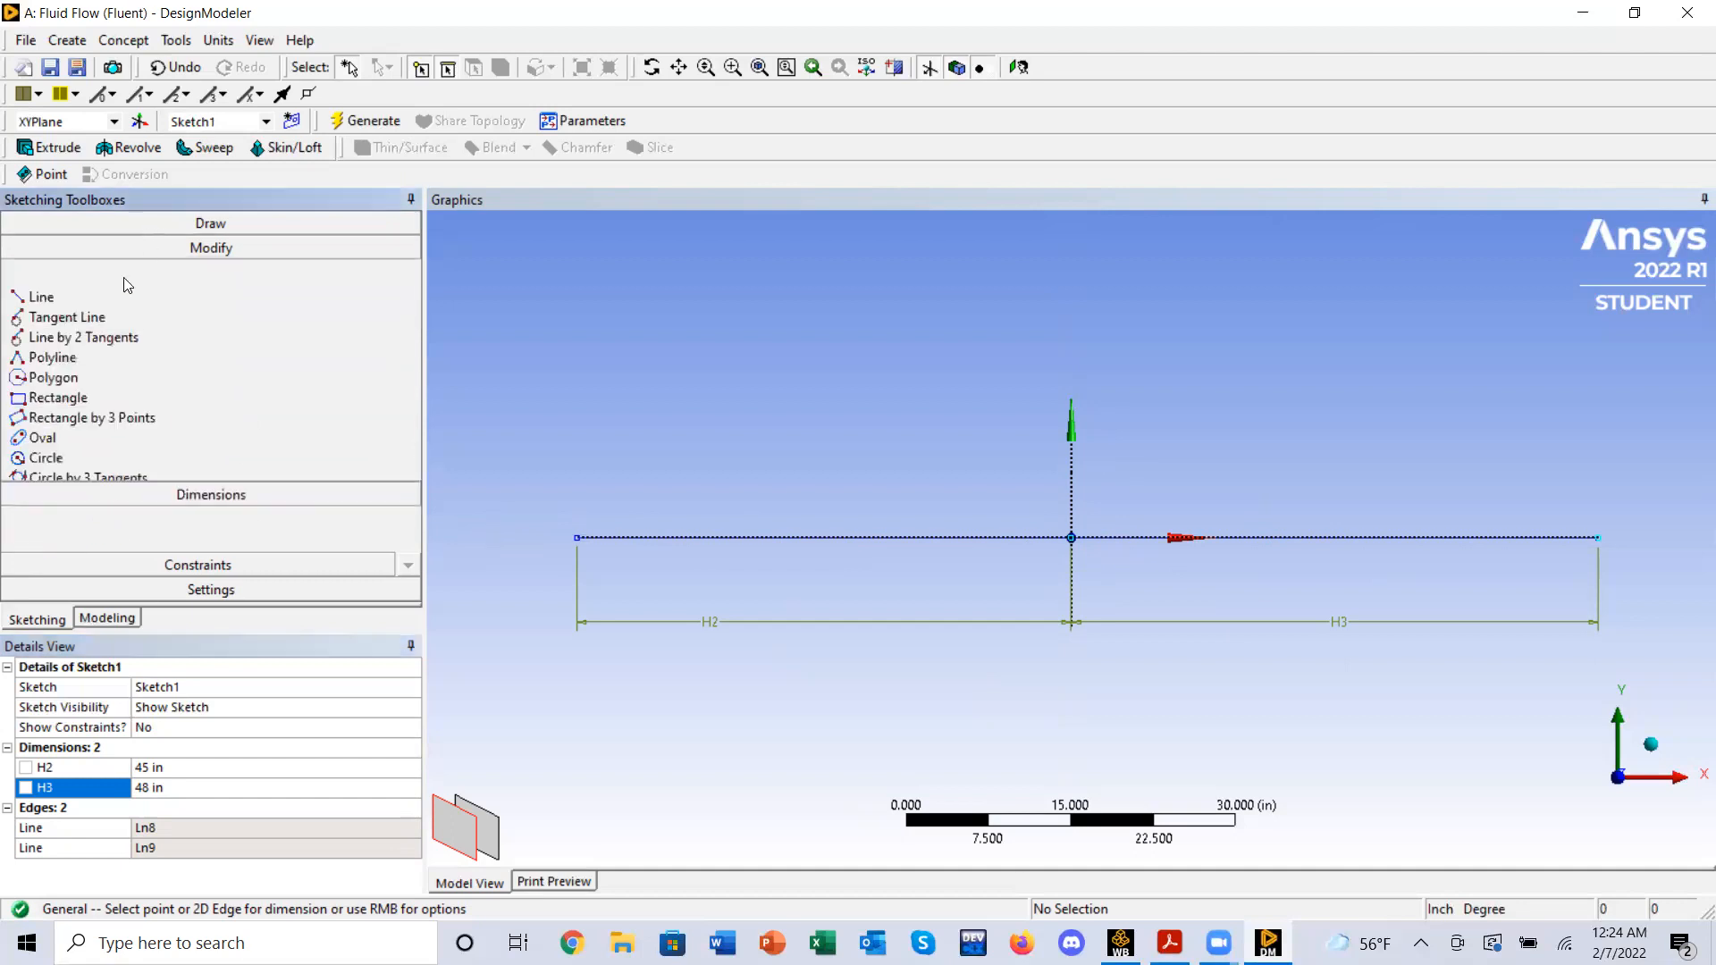
click(41, 250)
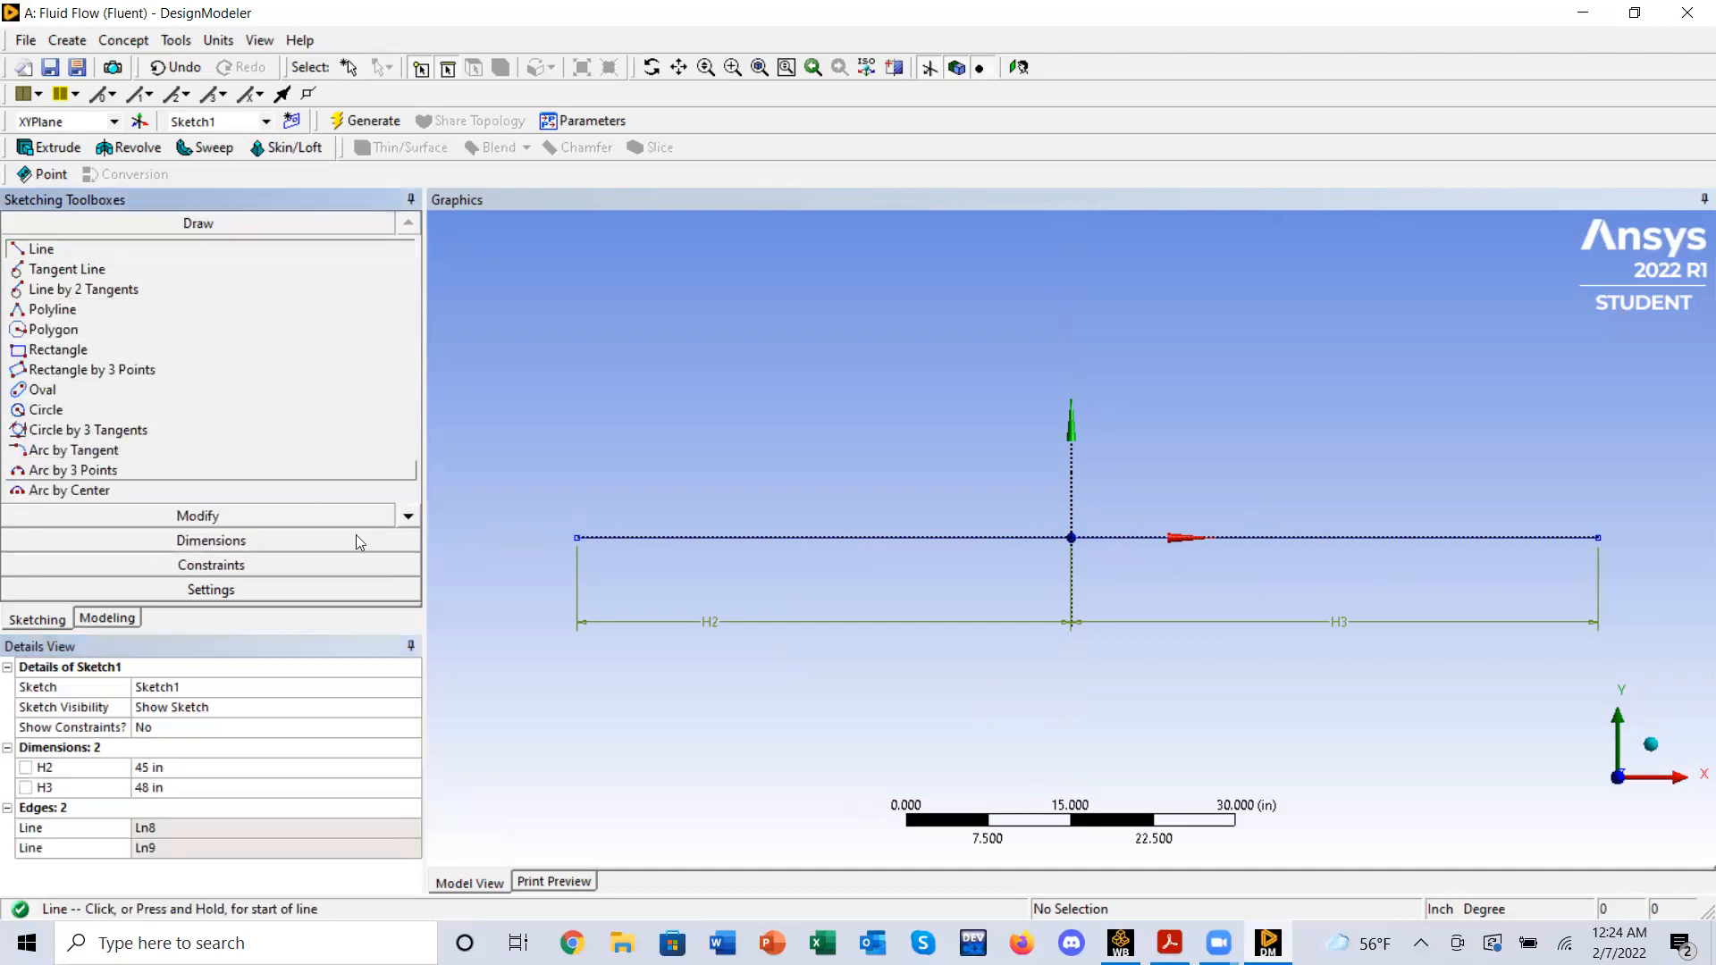
click(558, 683)
click(557, 381)
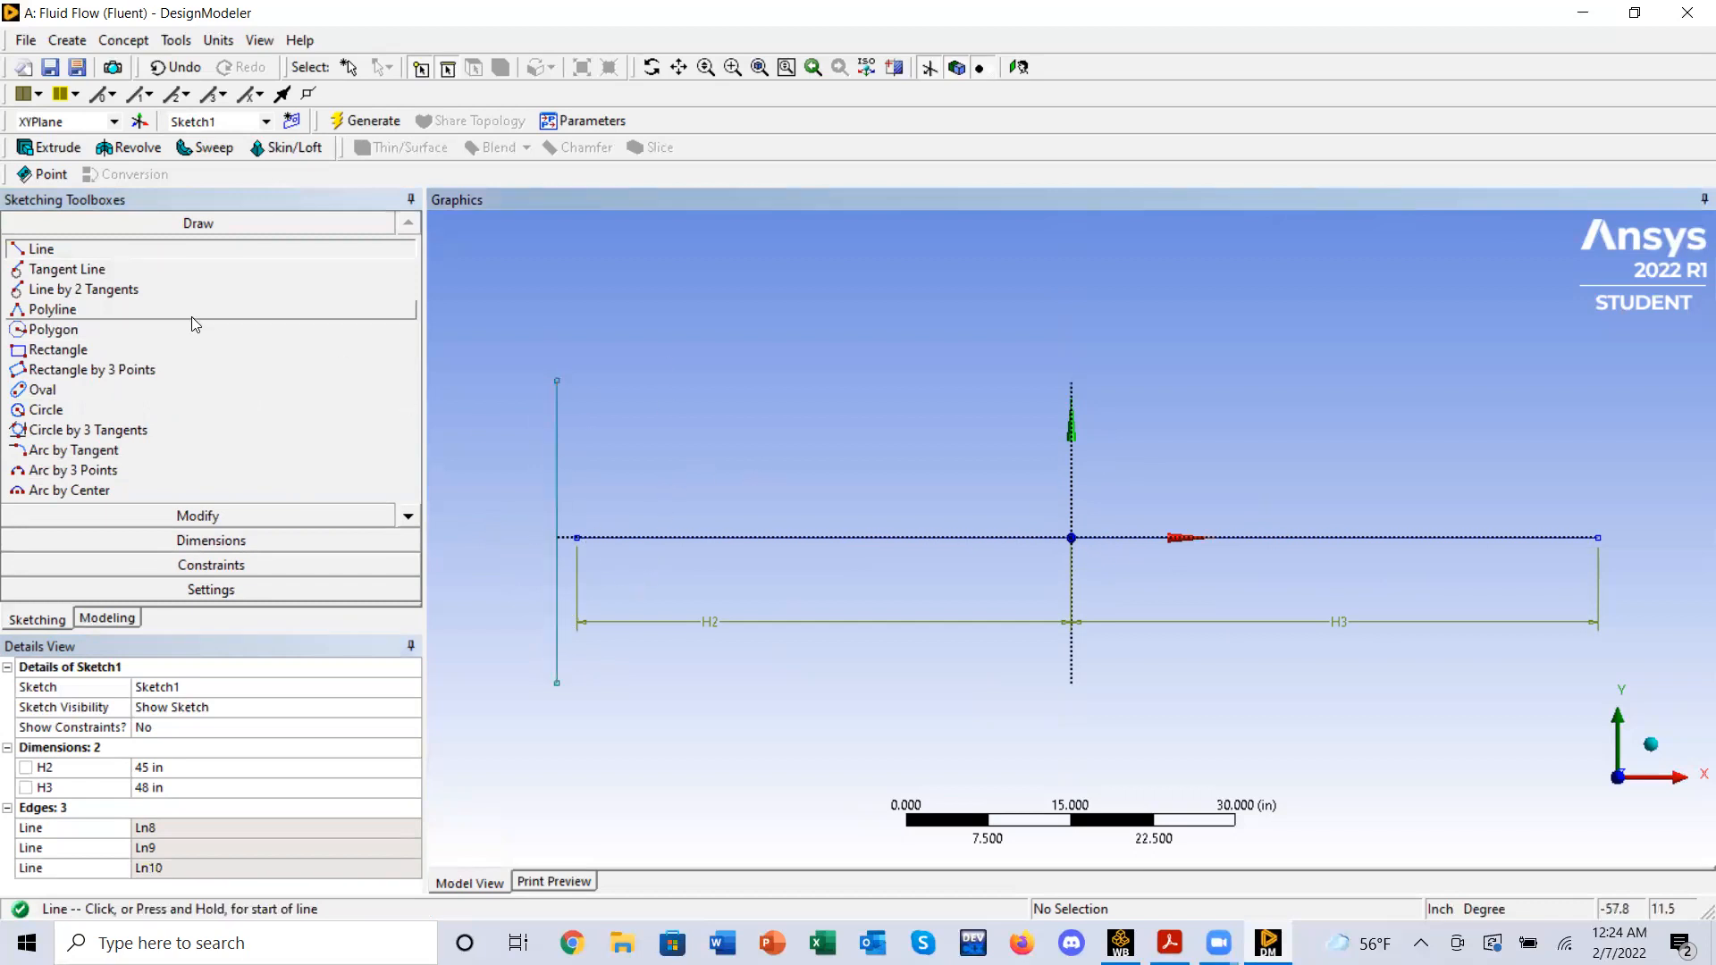
- Apply a Midpoint constraint between the vertical line and the outer endpoint of the 45 in line, and dismiss the CCleaner notification
click(210, 567)
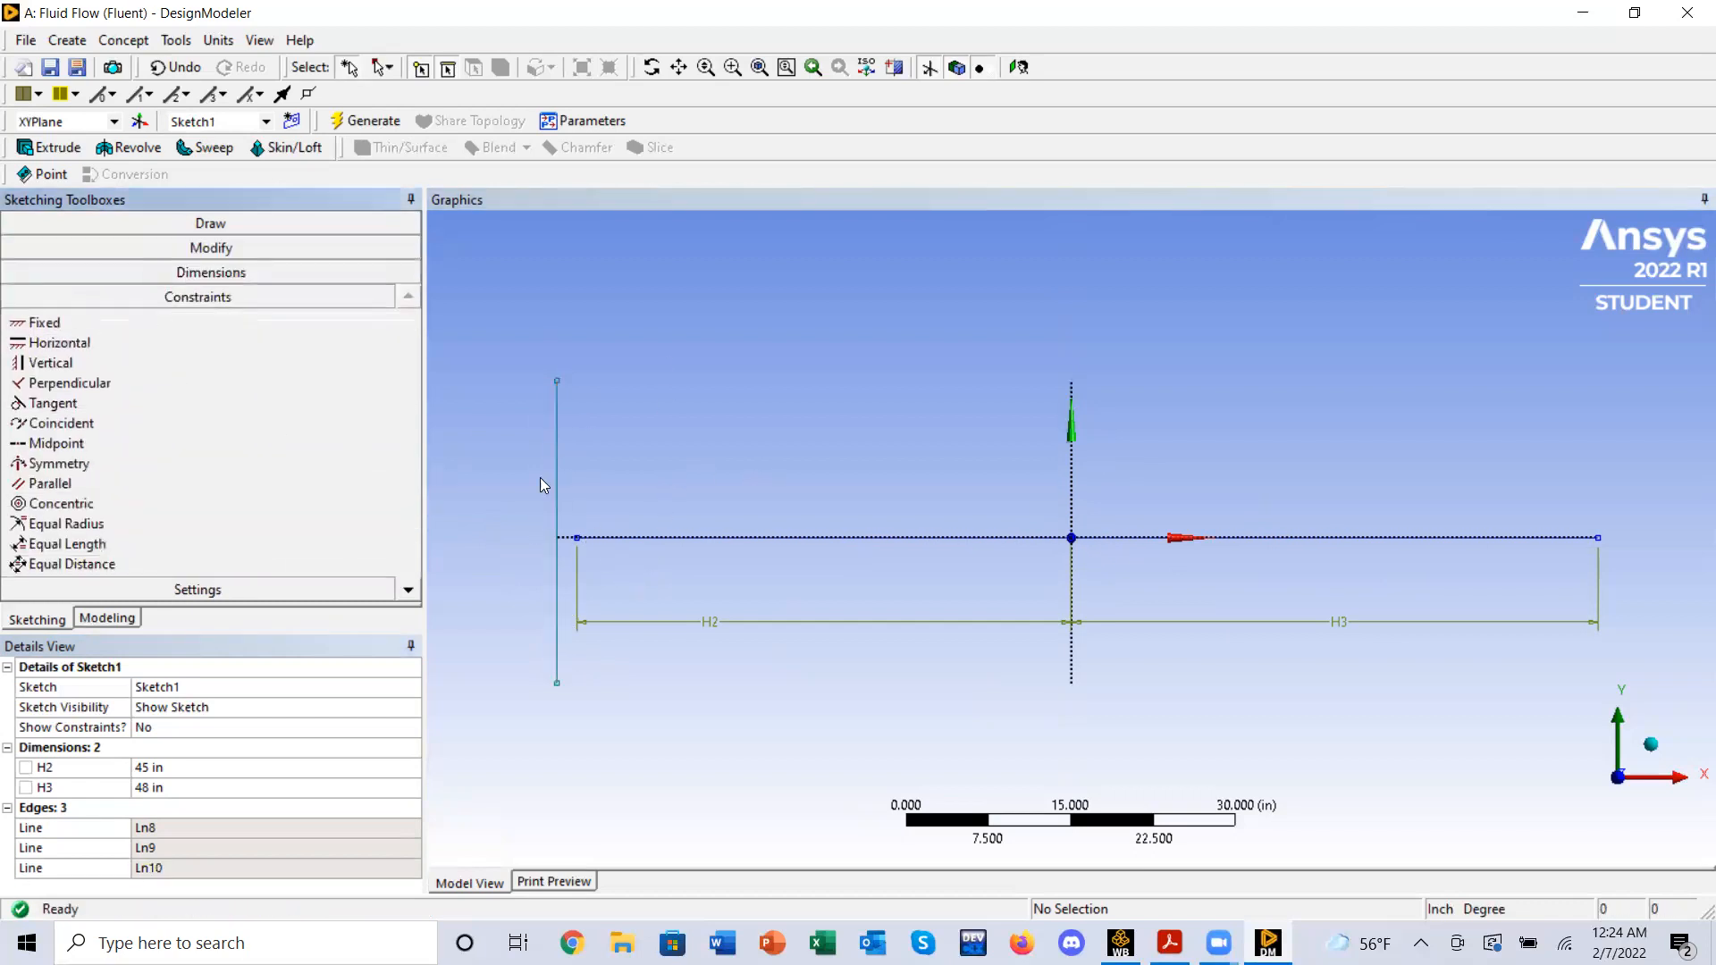
click(577, 538)
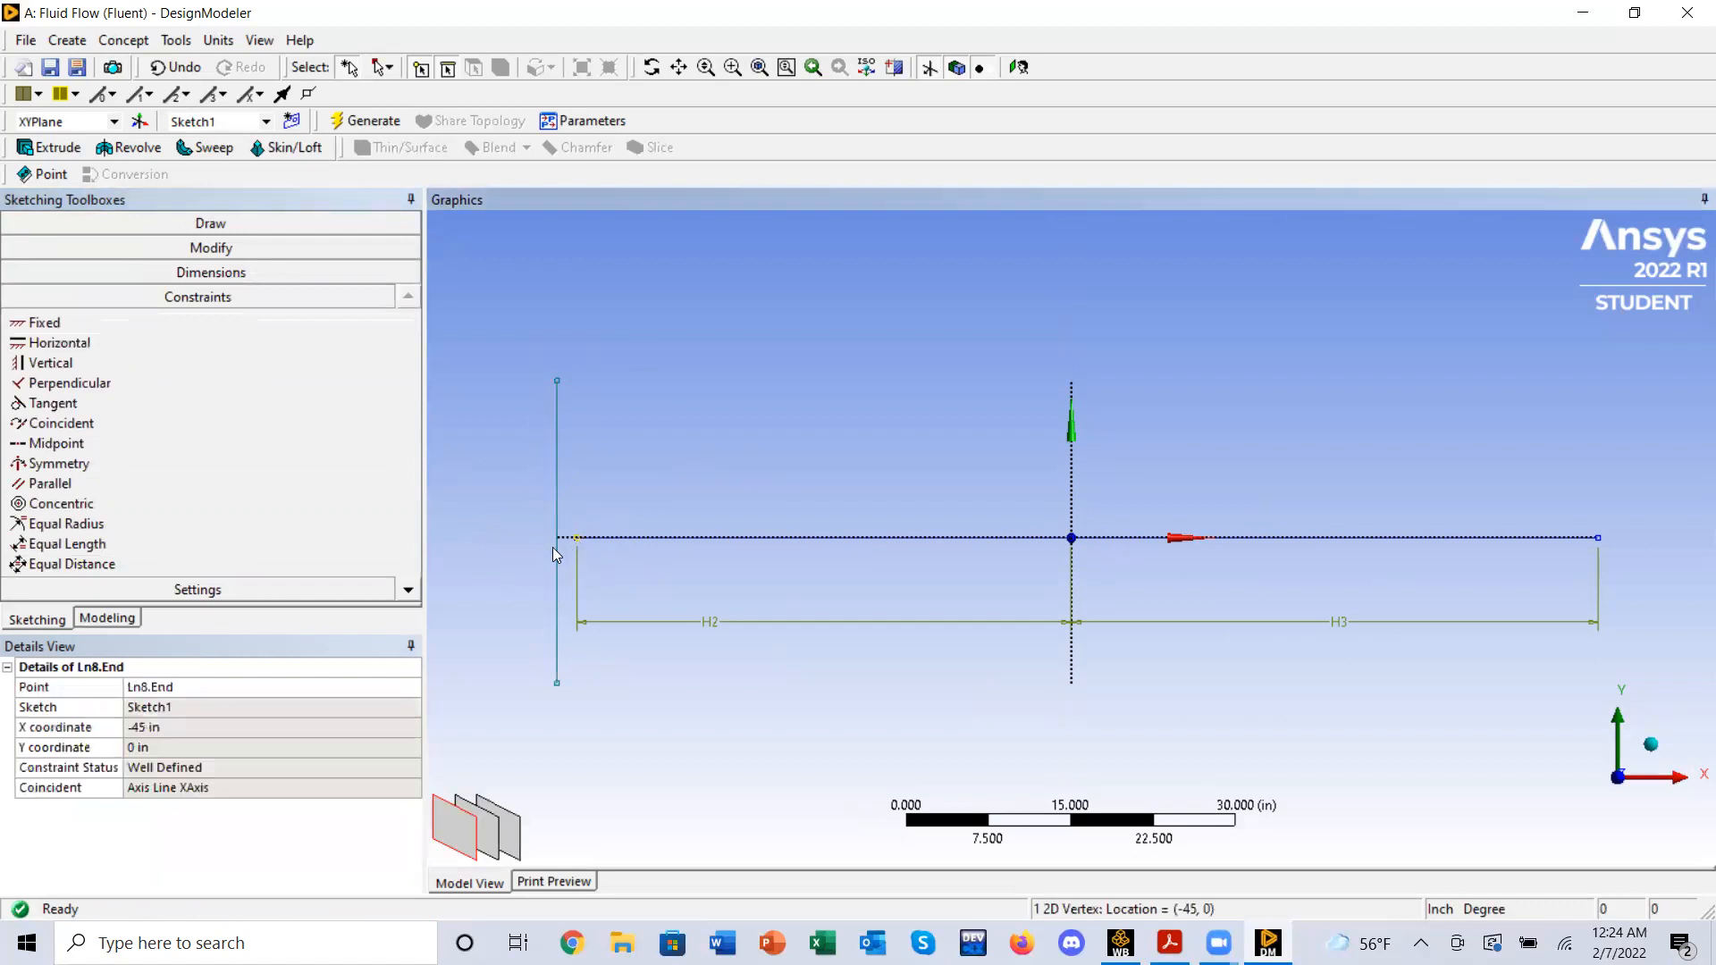
ctrl+click(556, 544)
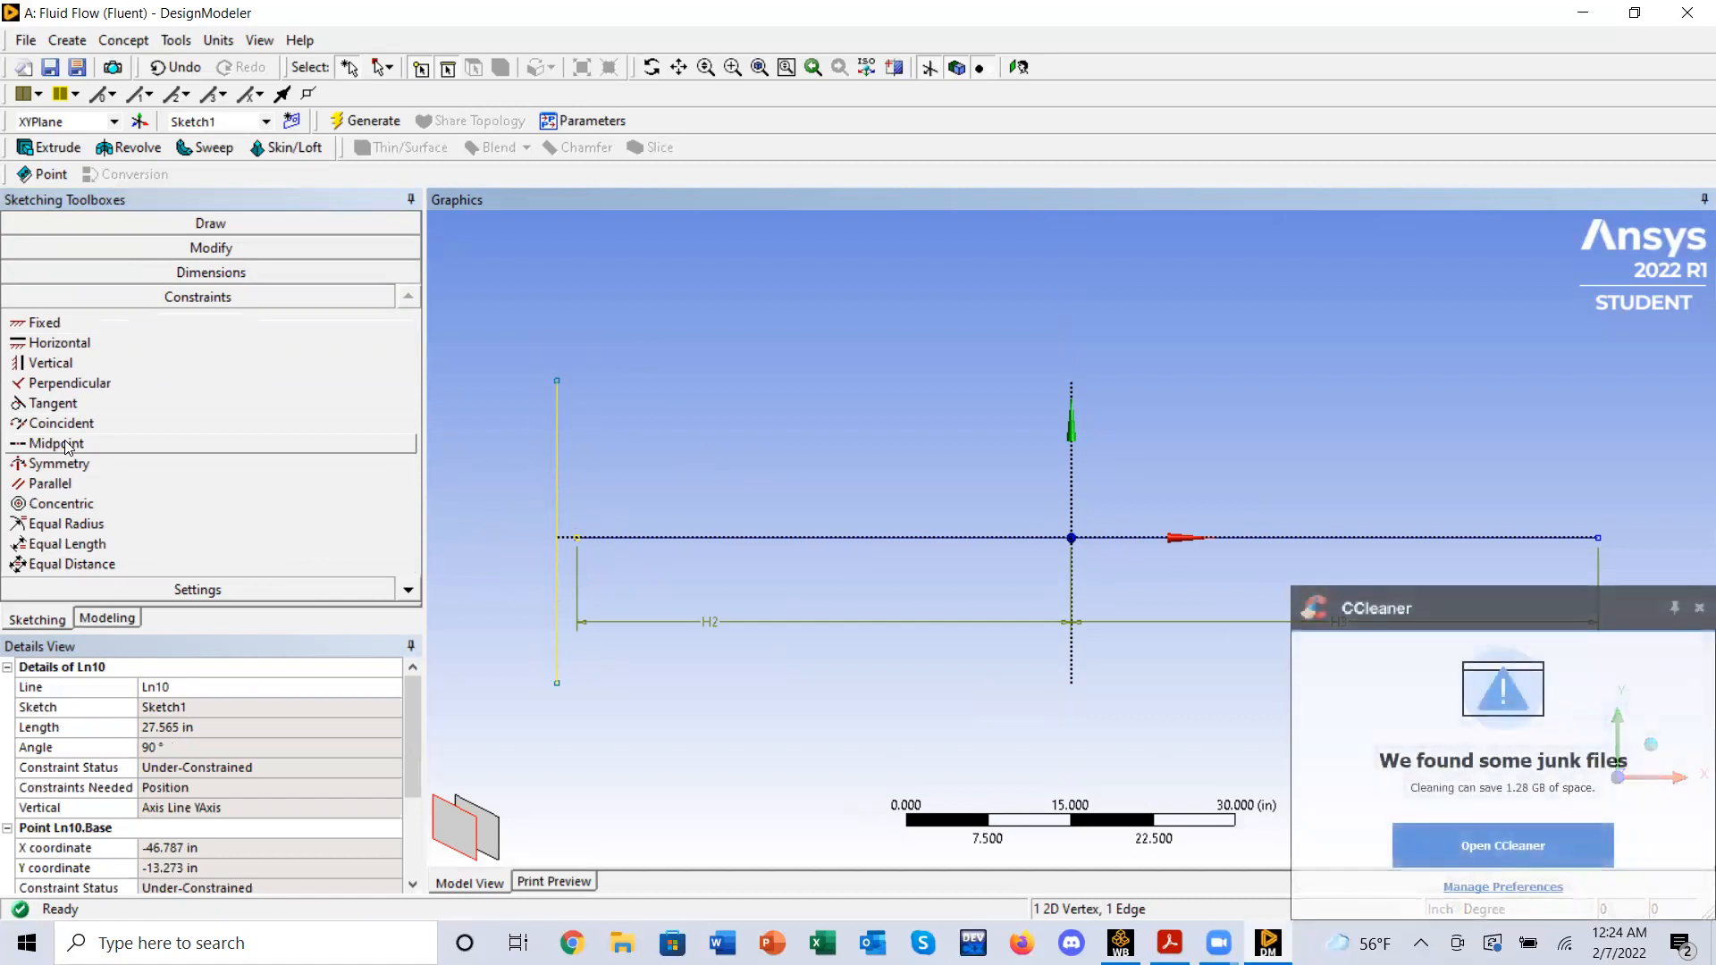
click(67, 445)
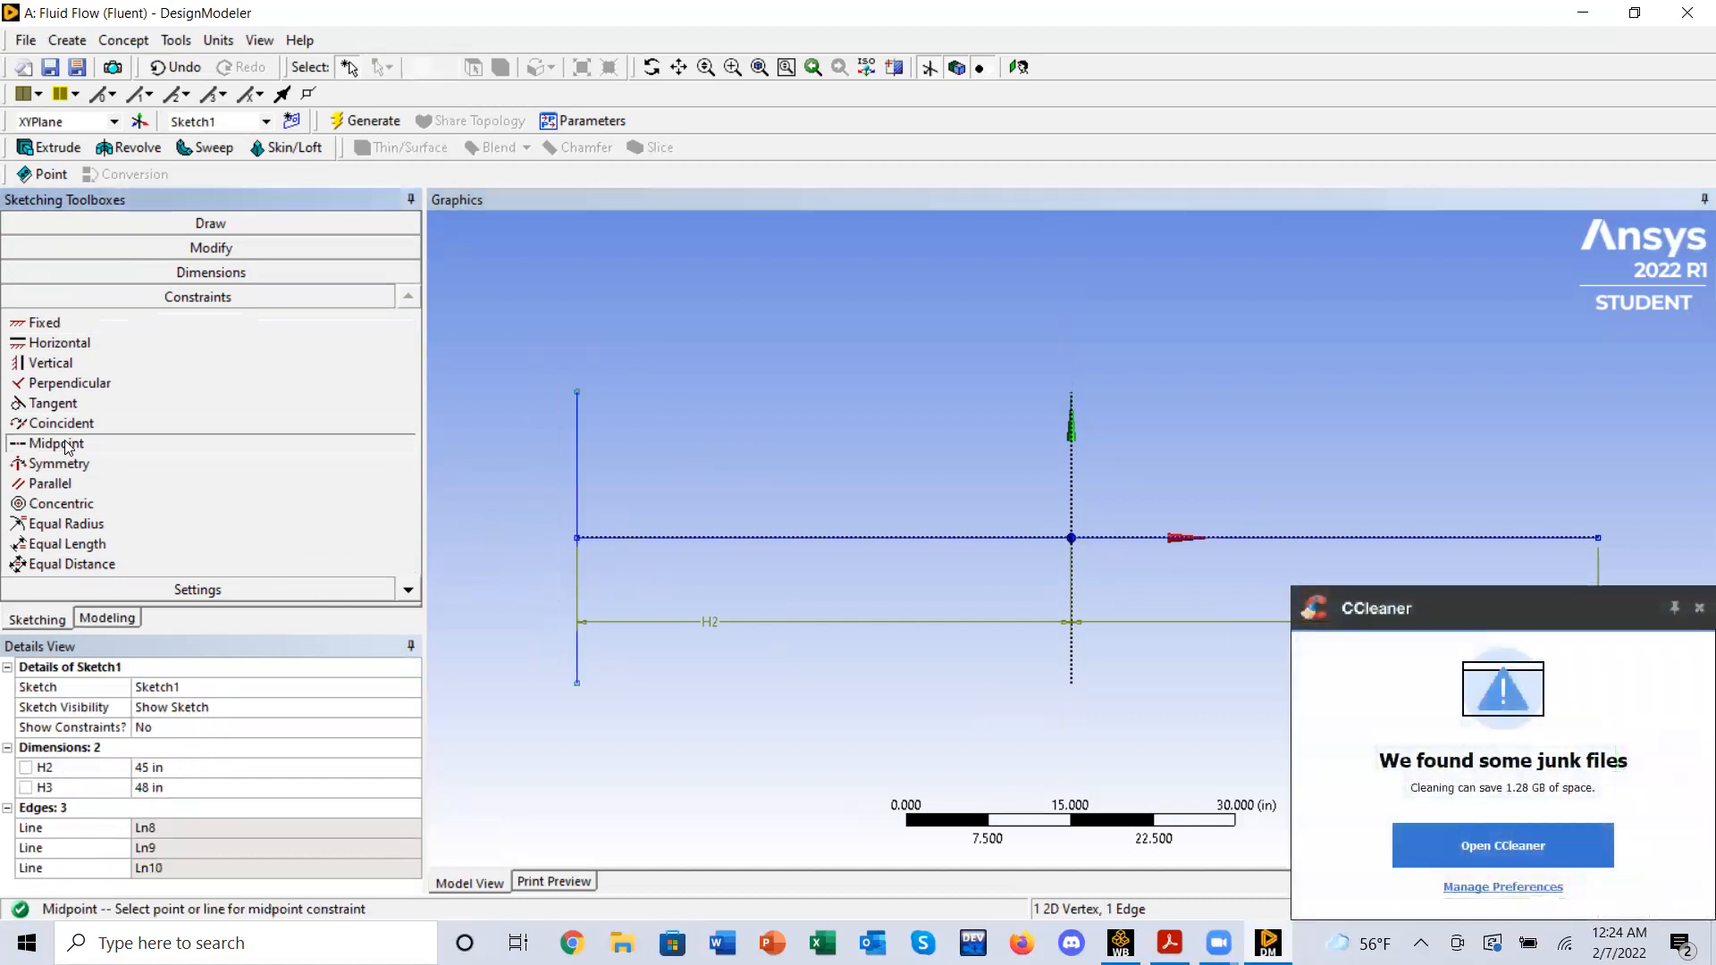
click(1692, 609)
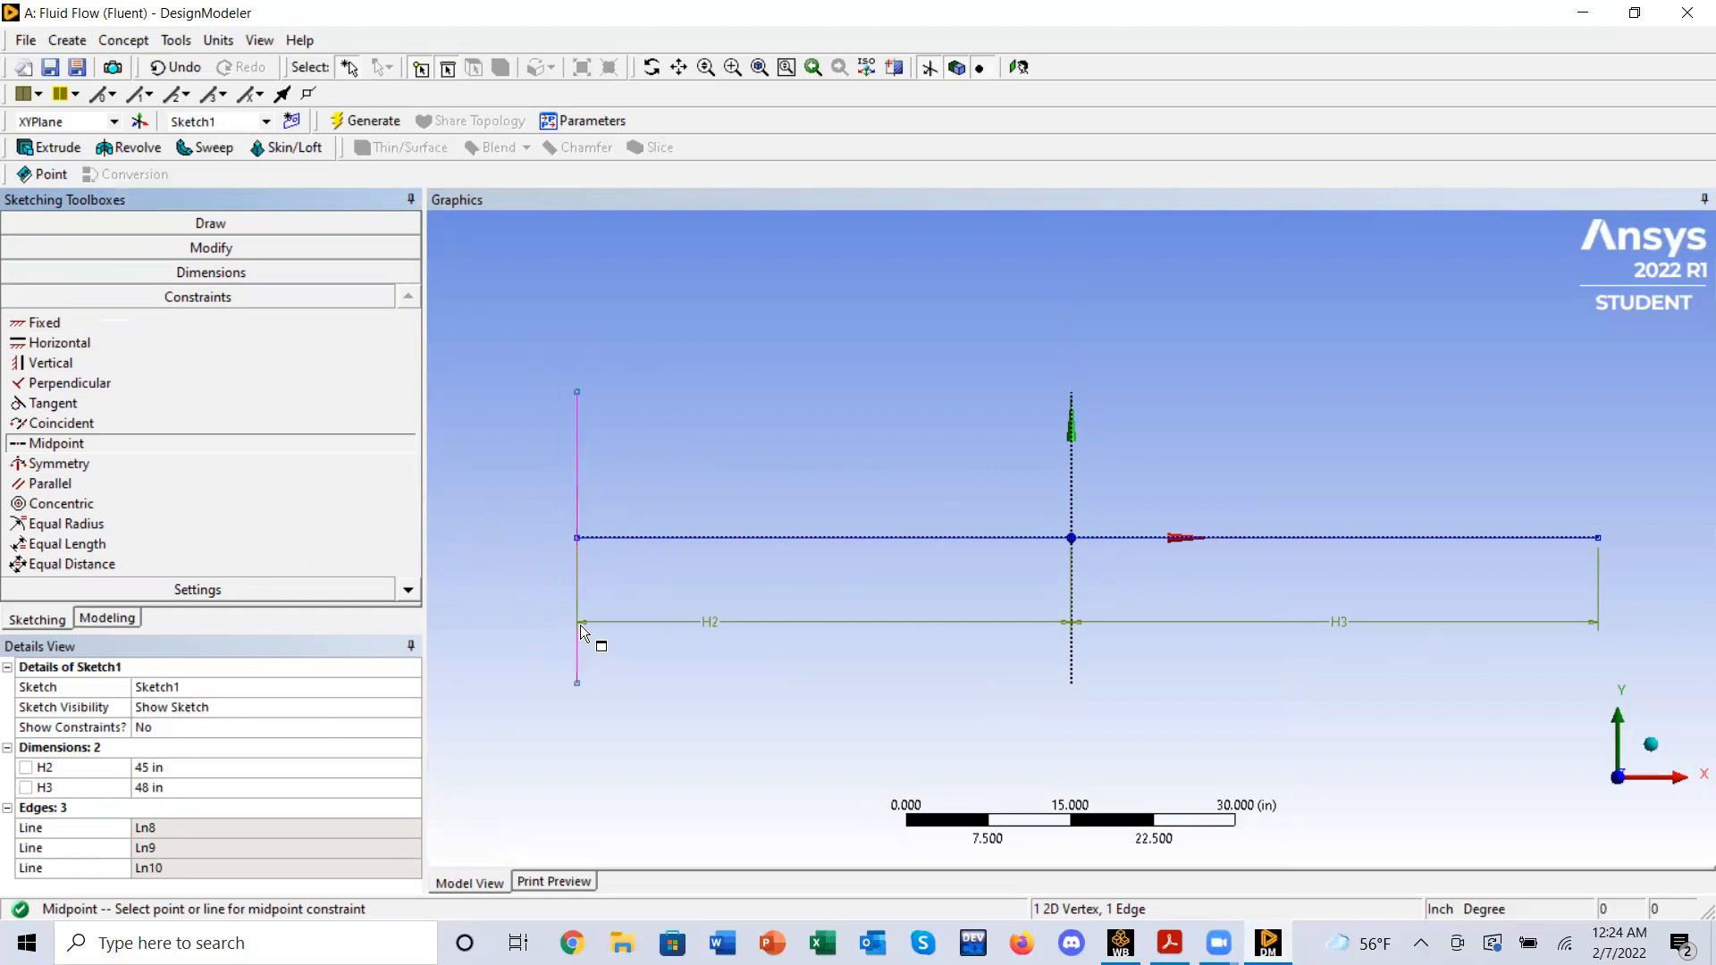
click(578, 652)
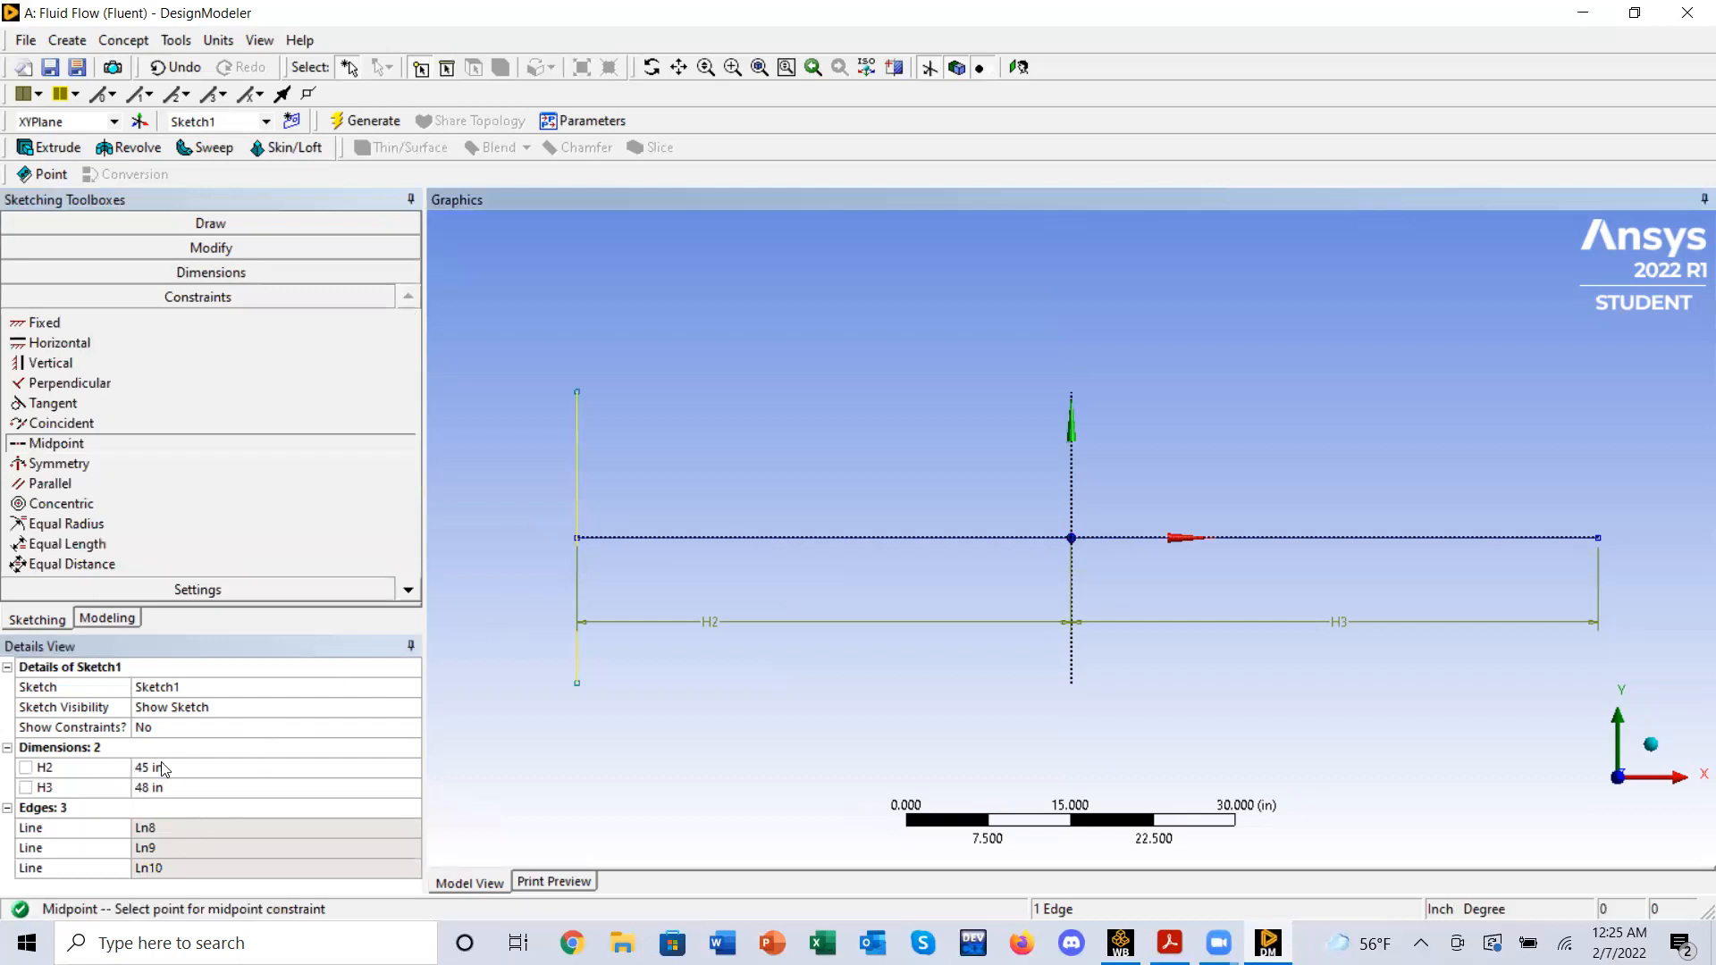
click(73, 747)
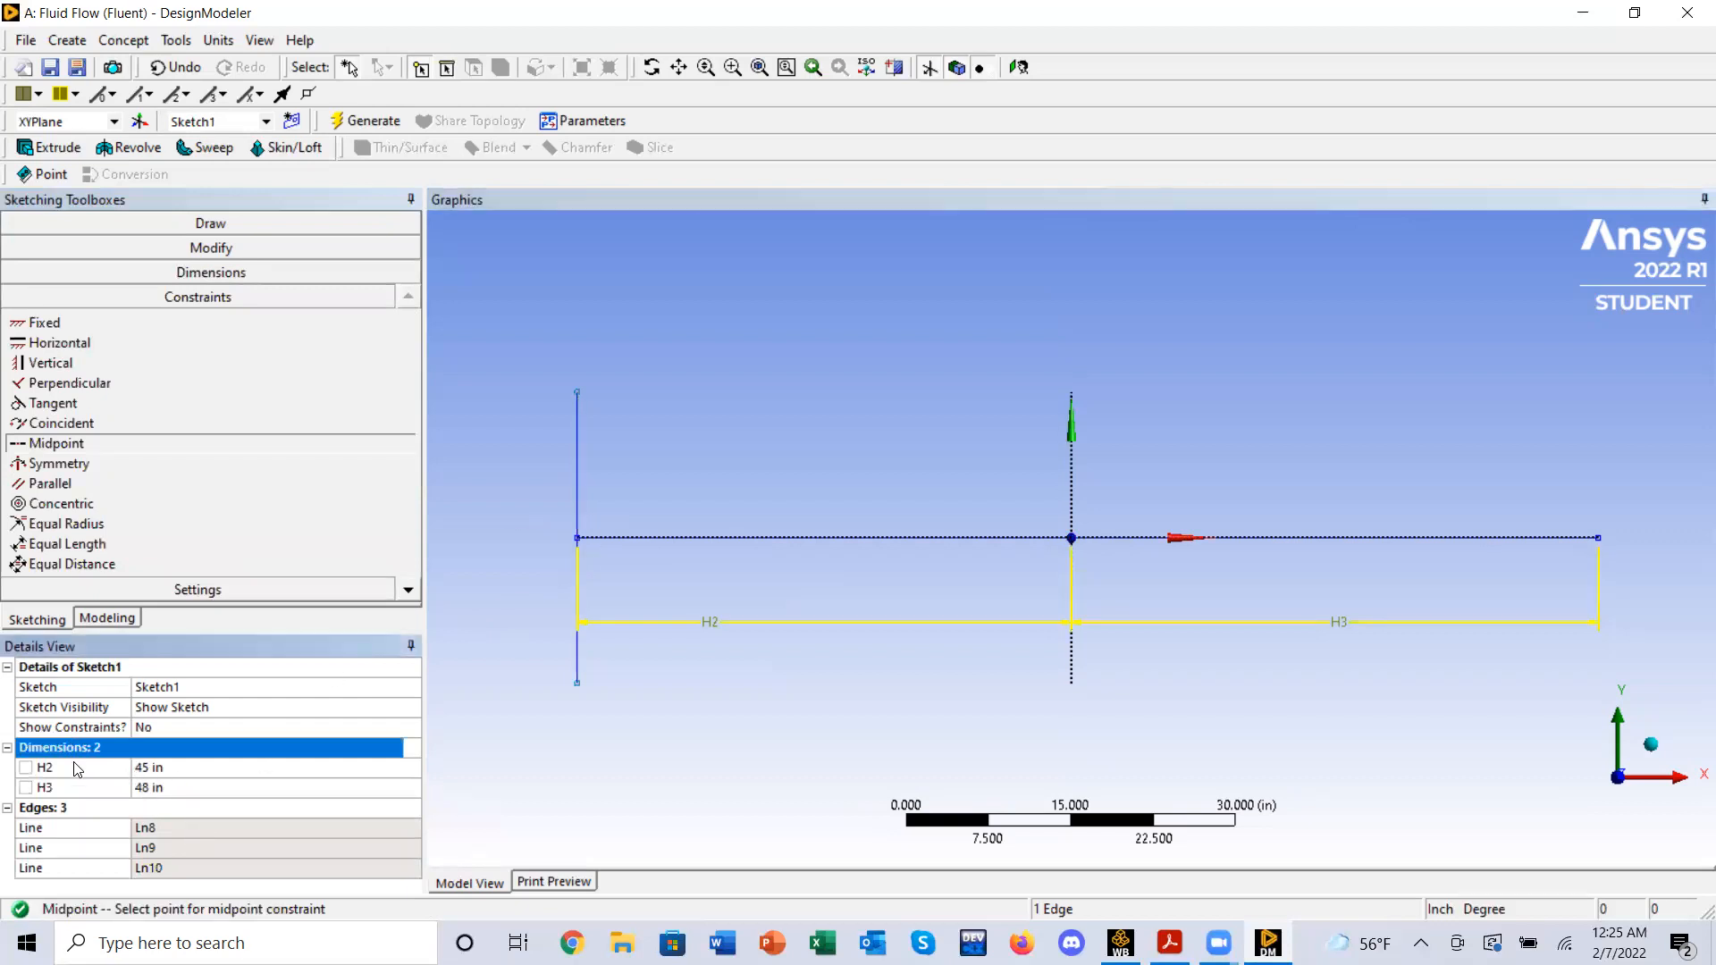
click(200, 223)
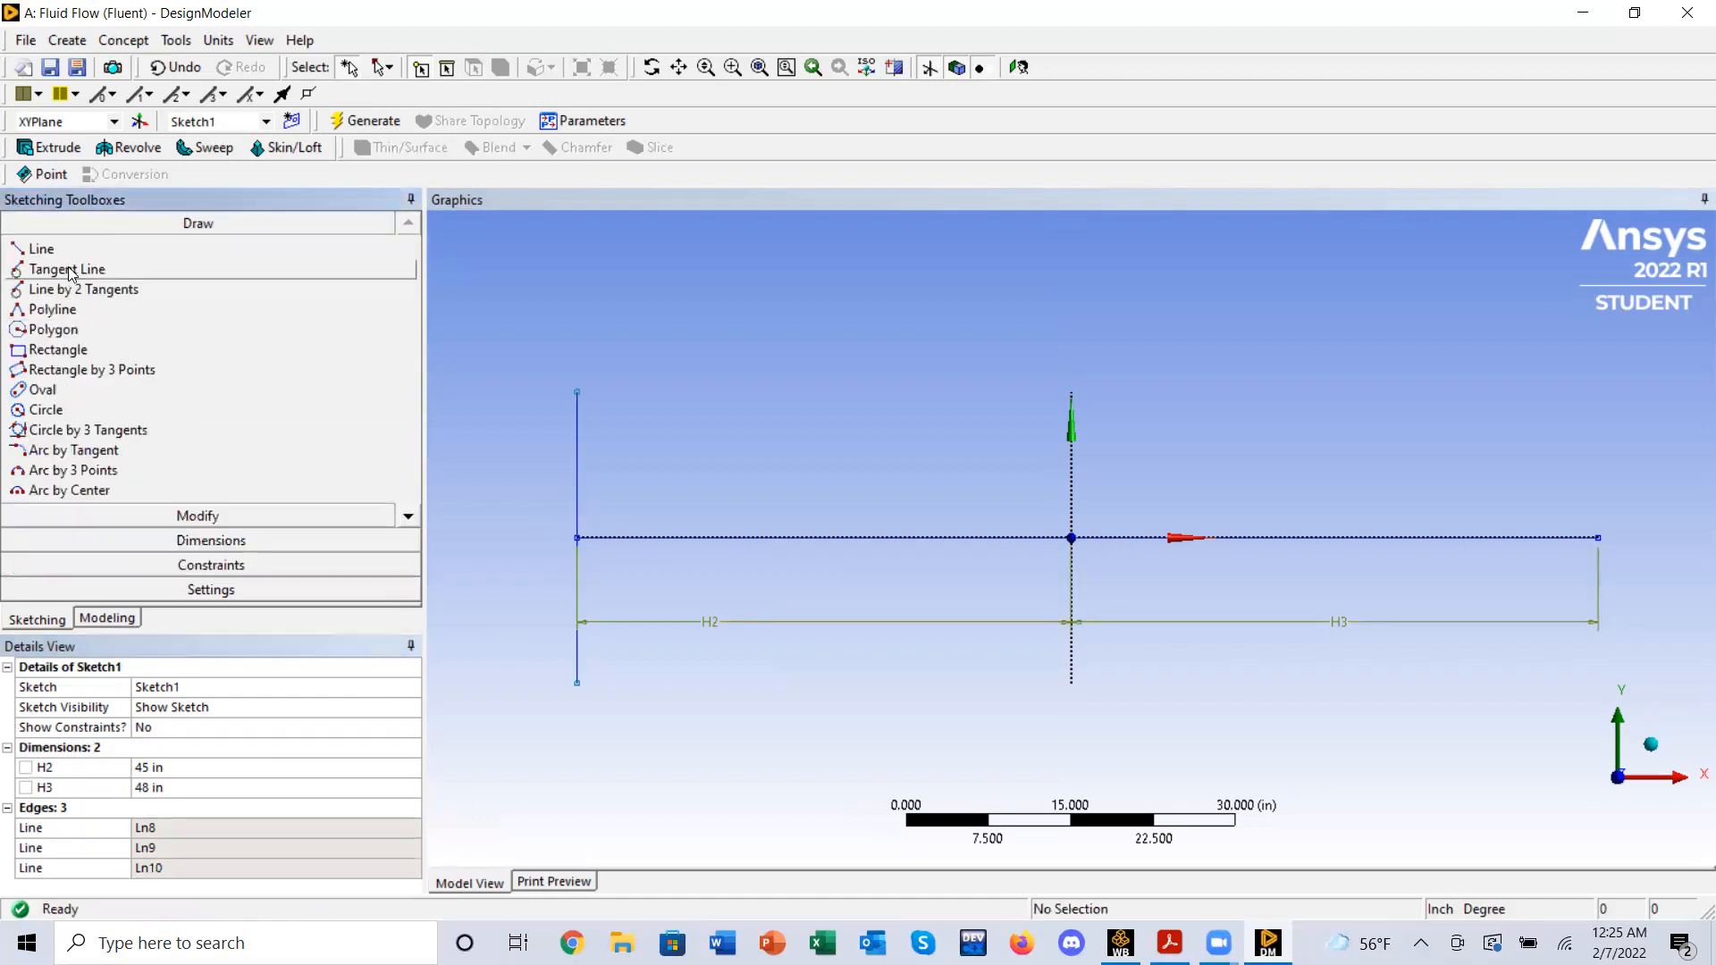
click(41, 249)
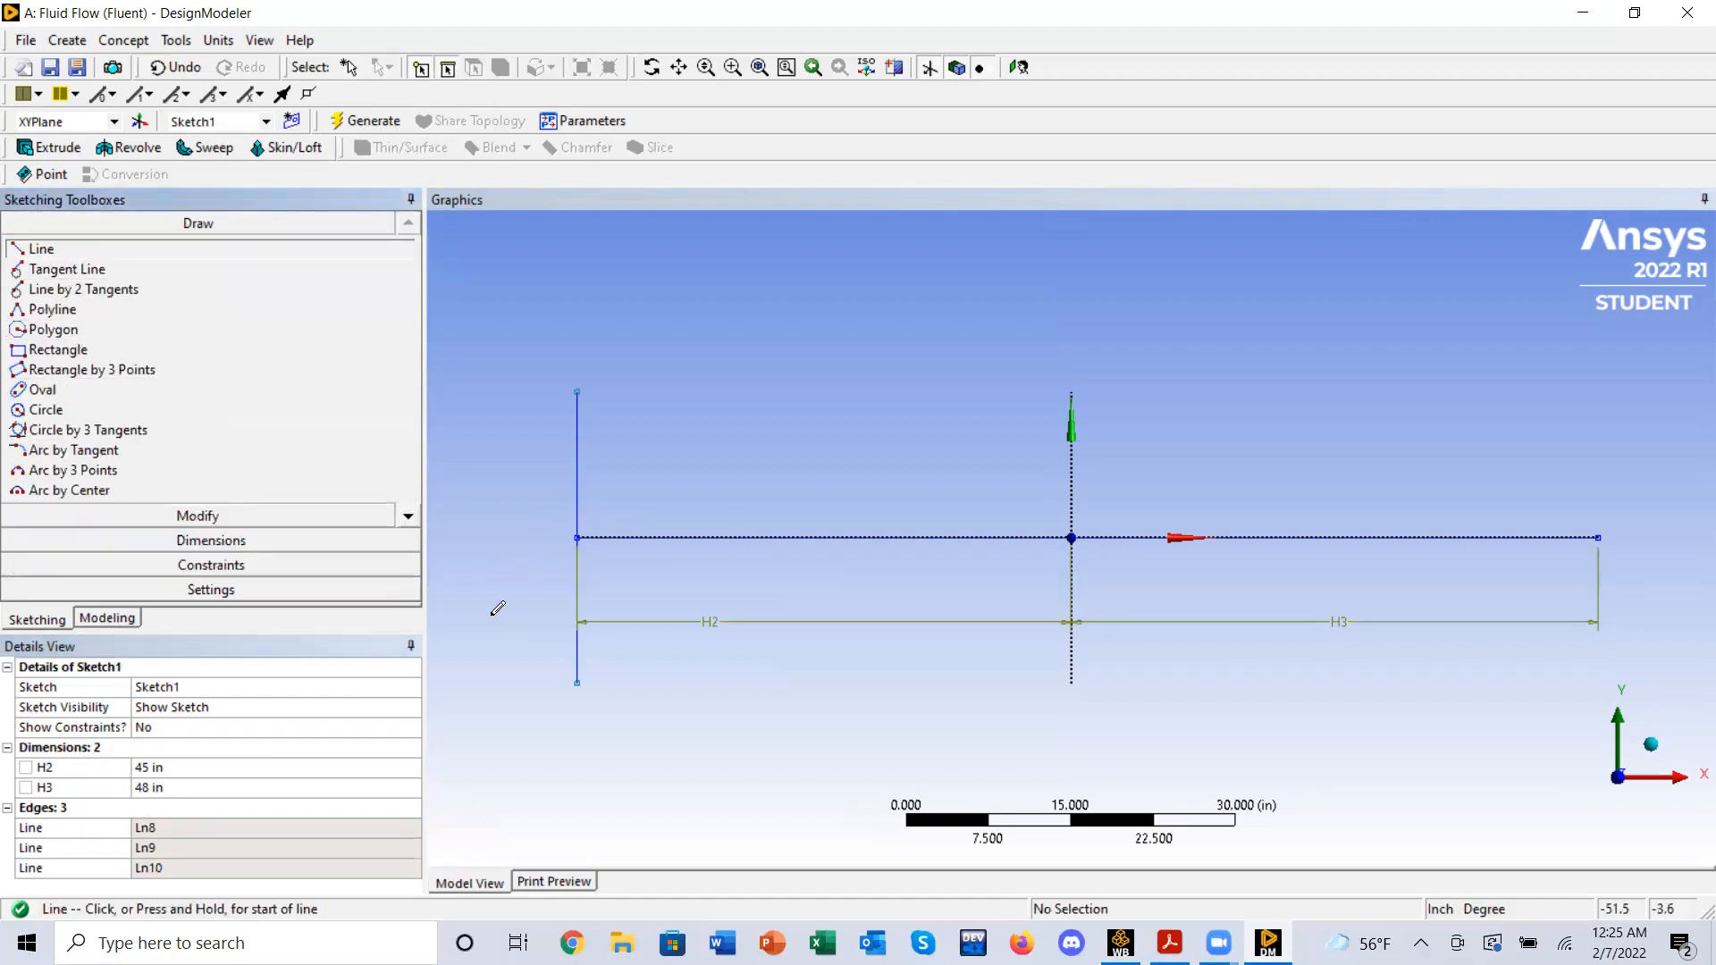
key(Escape)
click(579, 513)
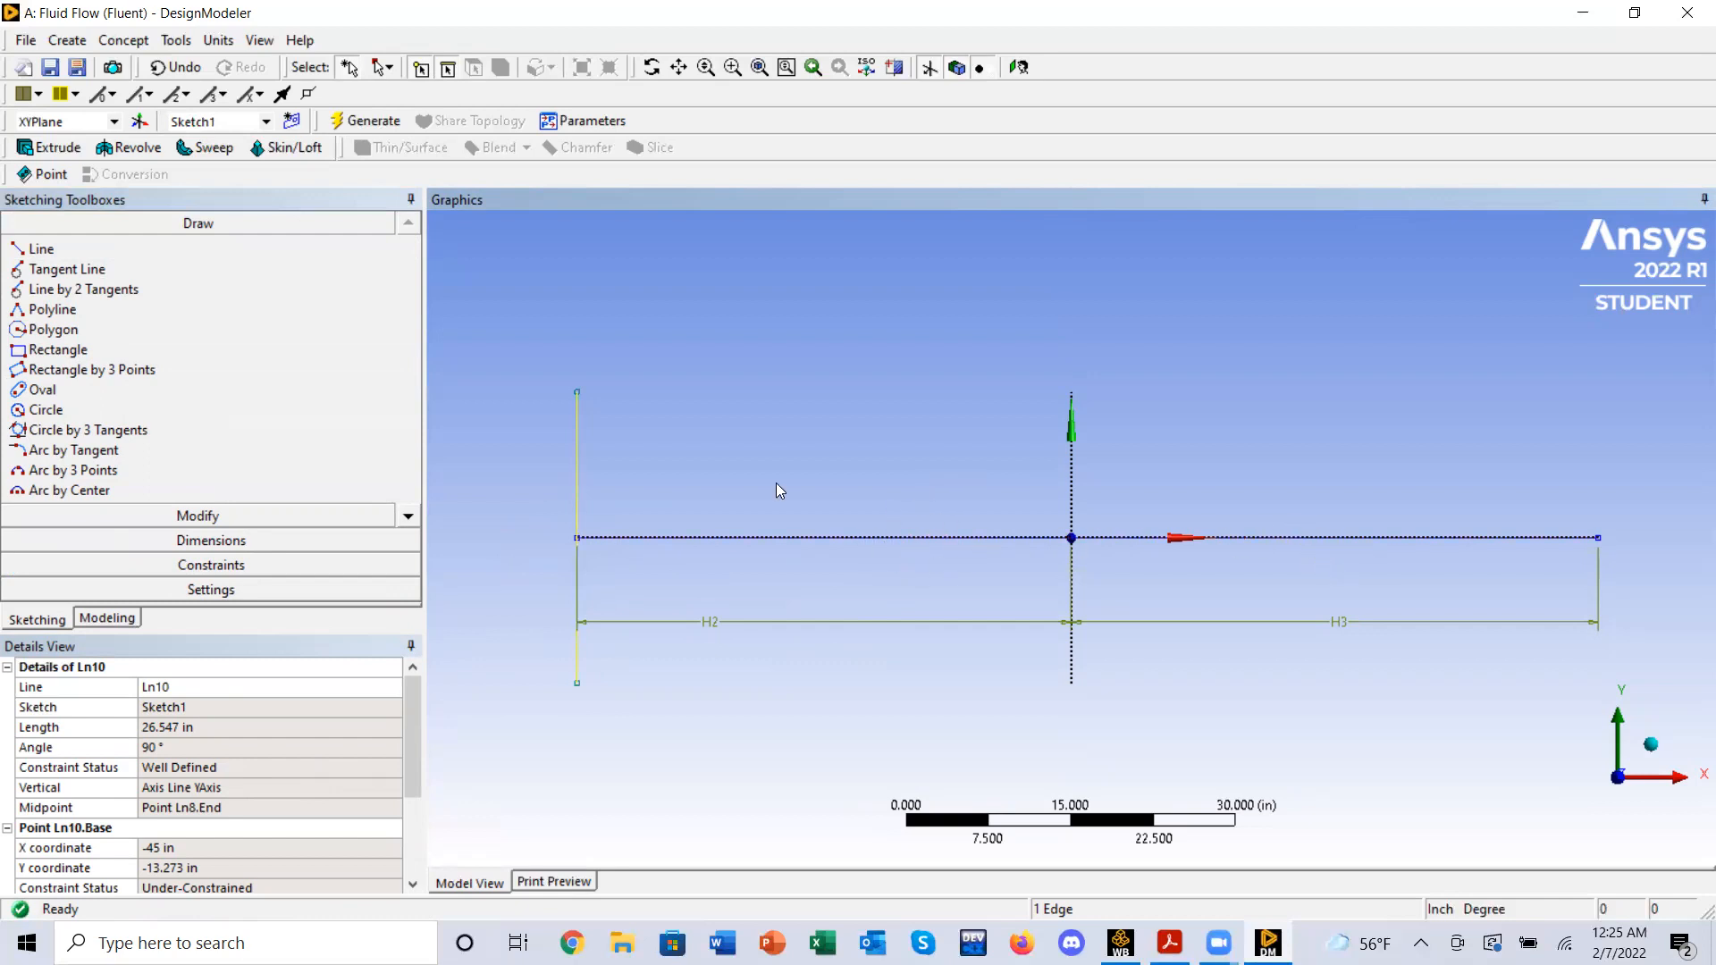
- Draw two horizontal lines toward the origin from the vertical line's ends, the upper about 10 in and the lower about 9 in long
click(70, 245)
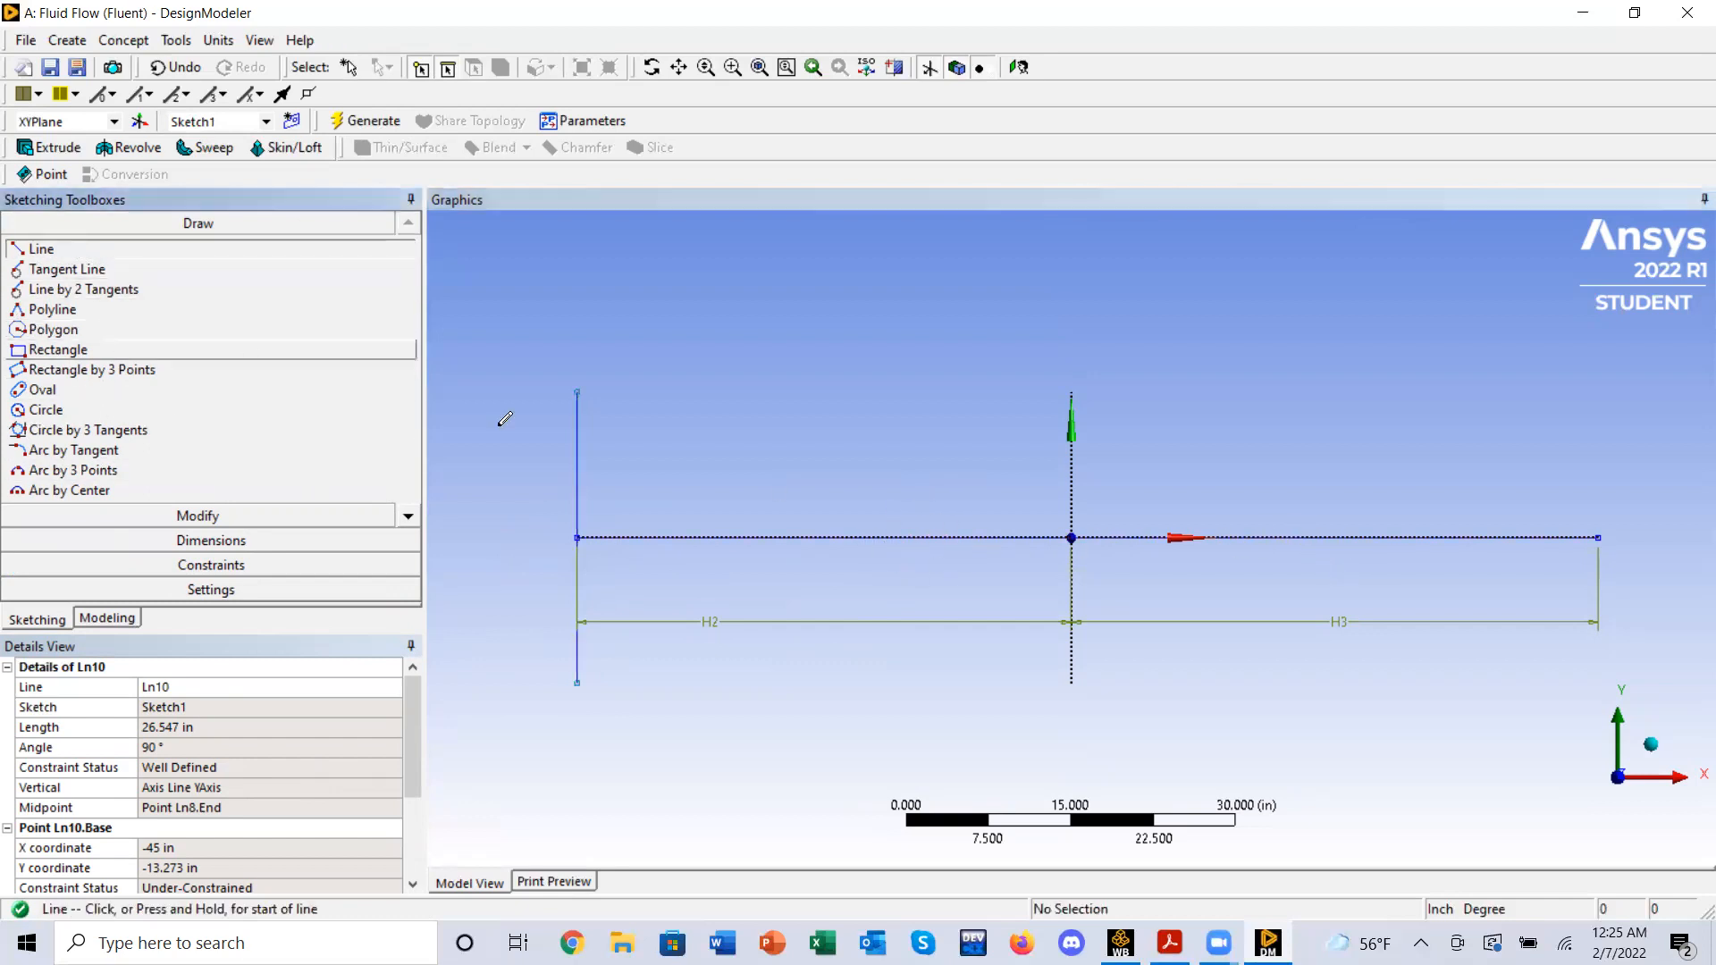
click(577, 392)
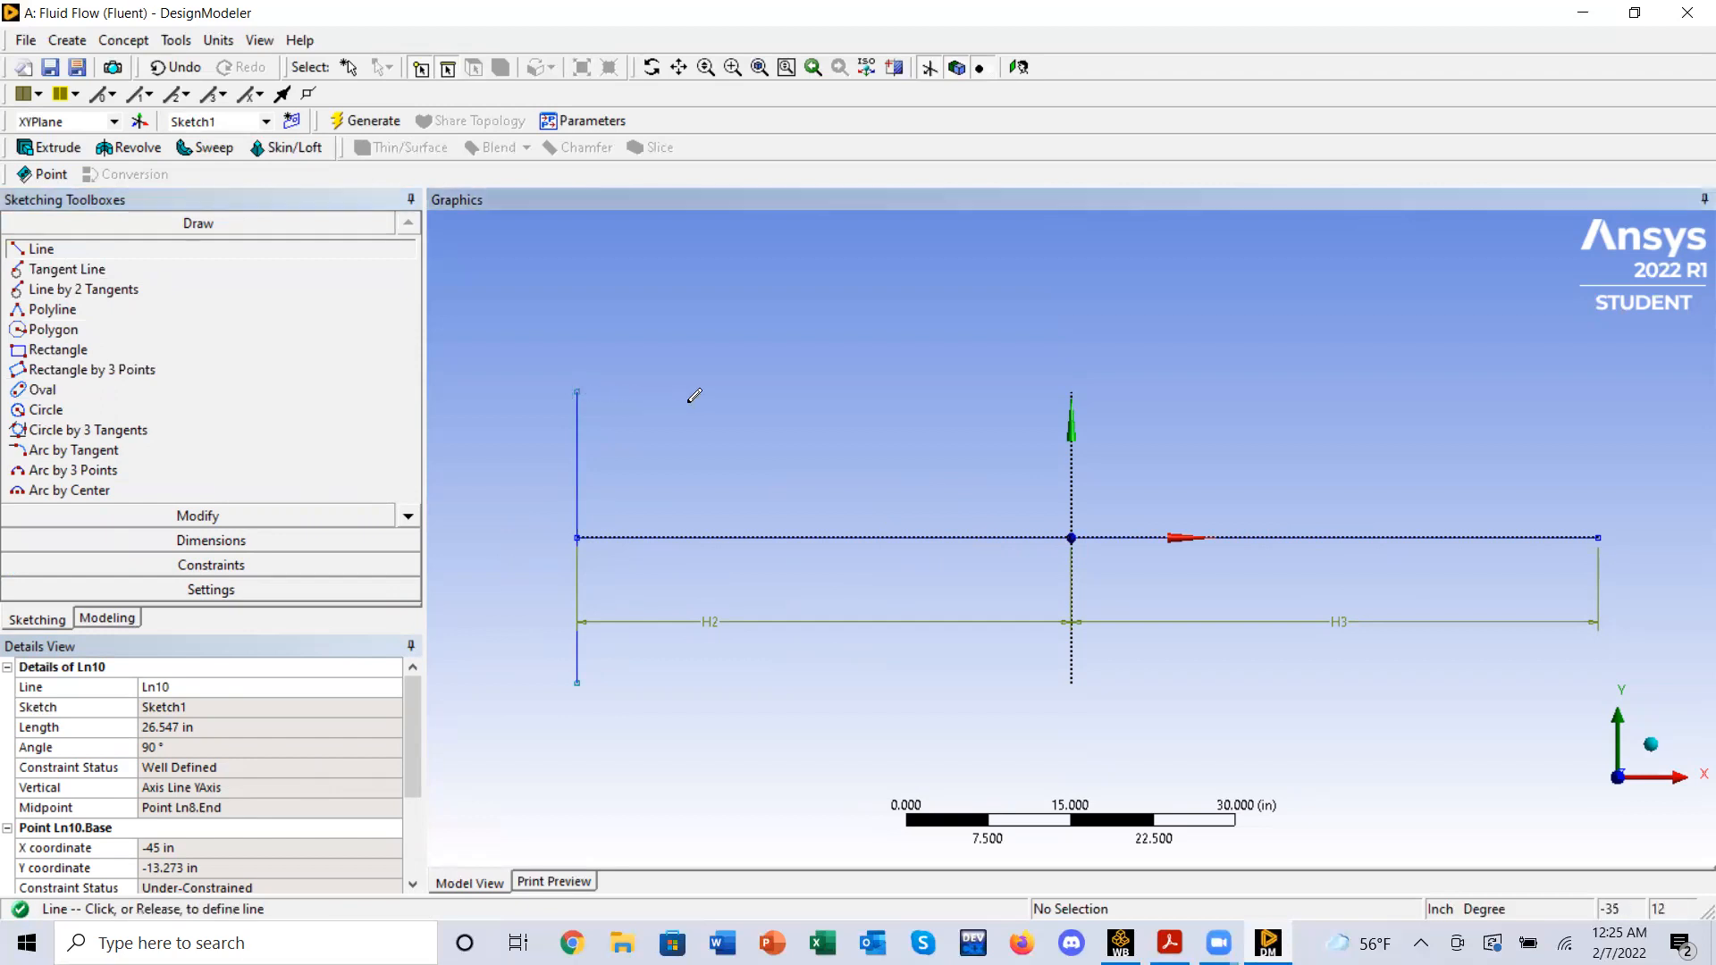
click(690, 392)
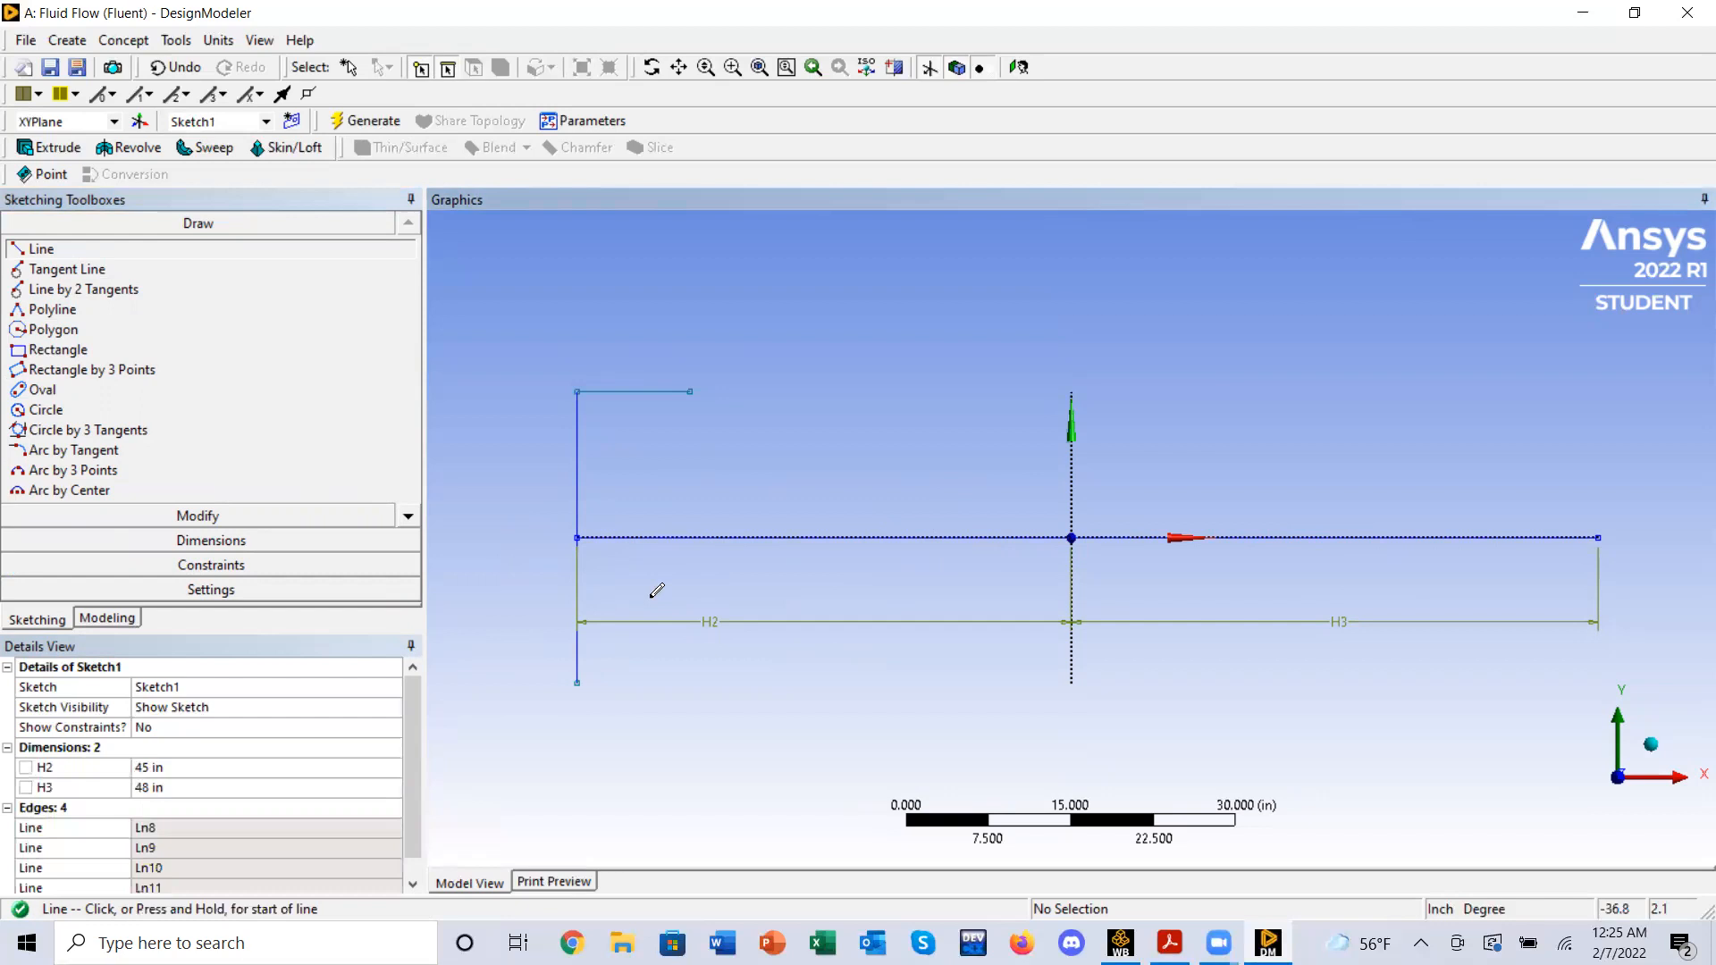
click(578, 683)
click(681, 683)
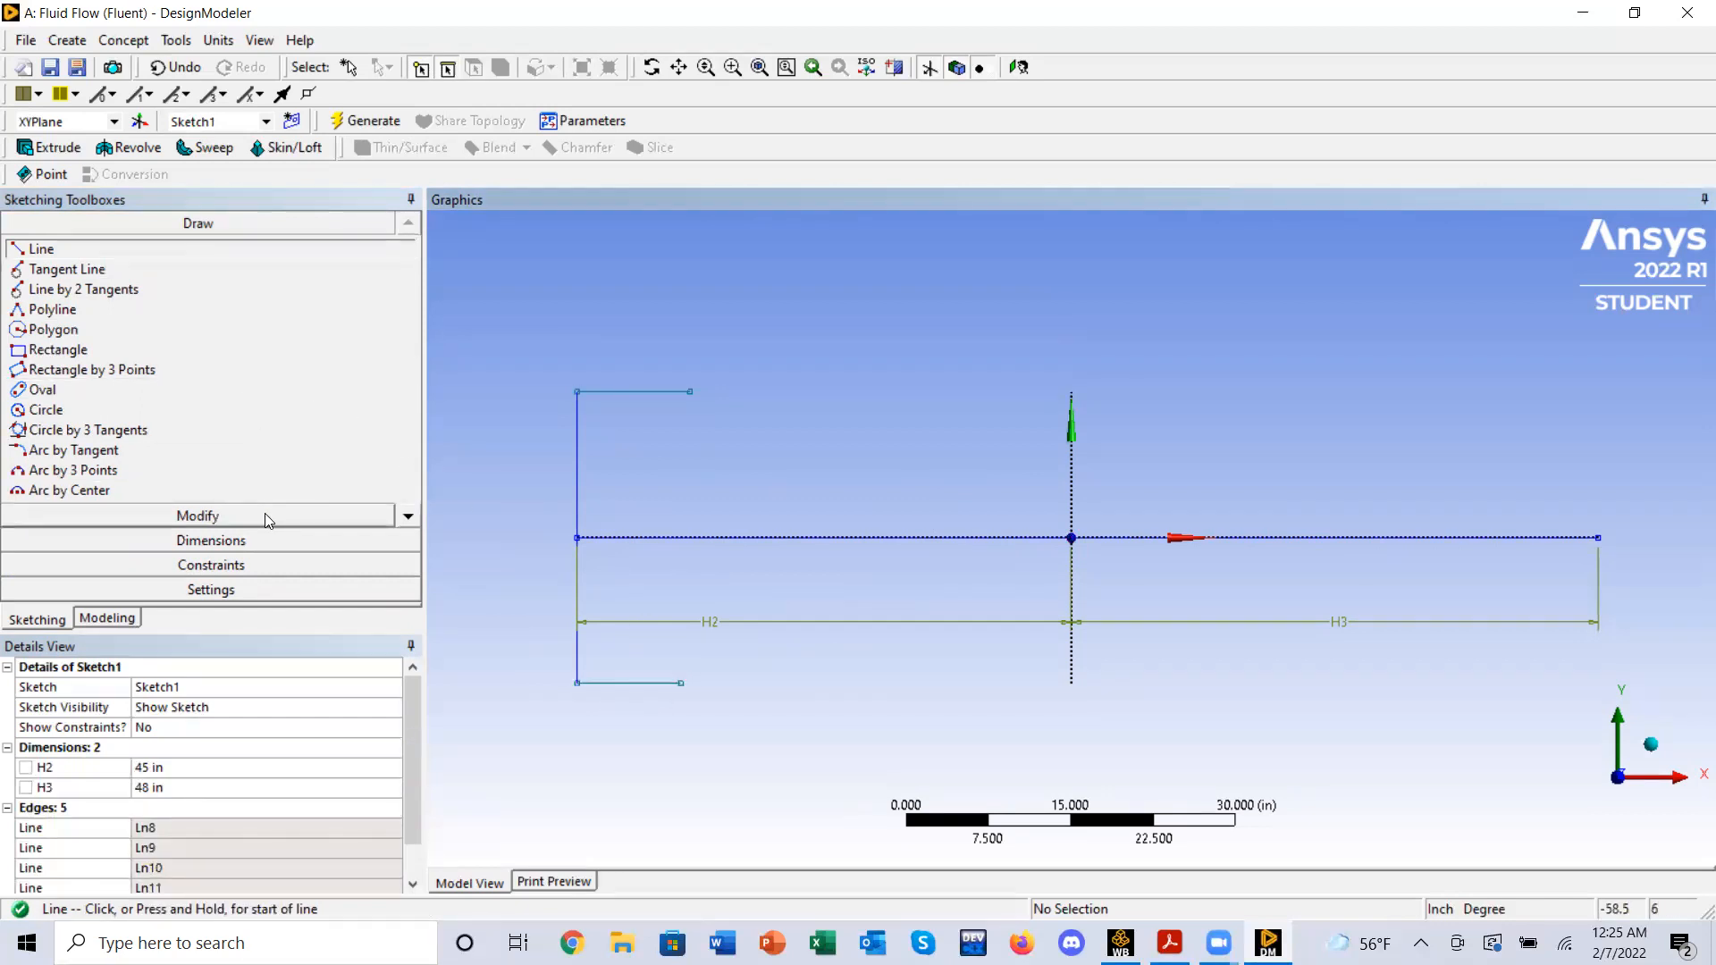
- Dimension the upper short horizontal line and set its length to 15 in
click(222, 524)
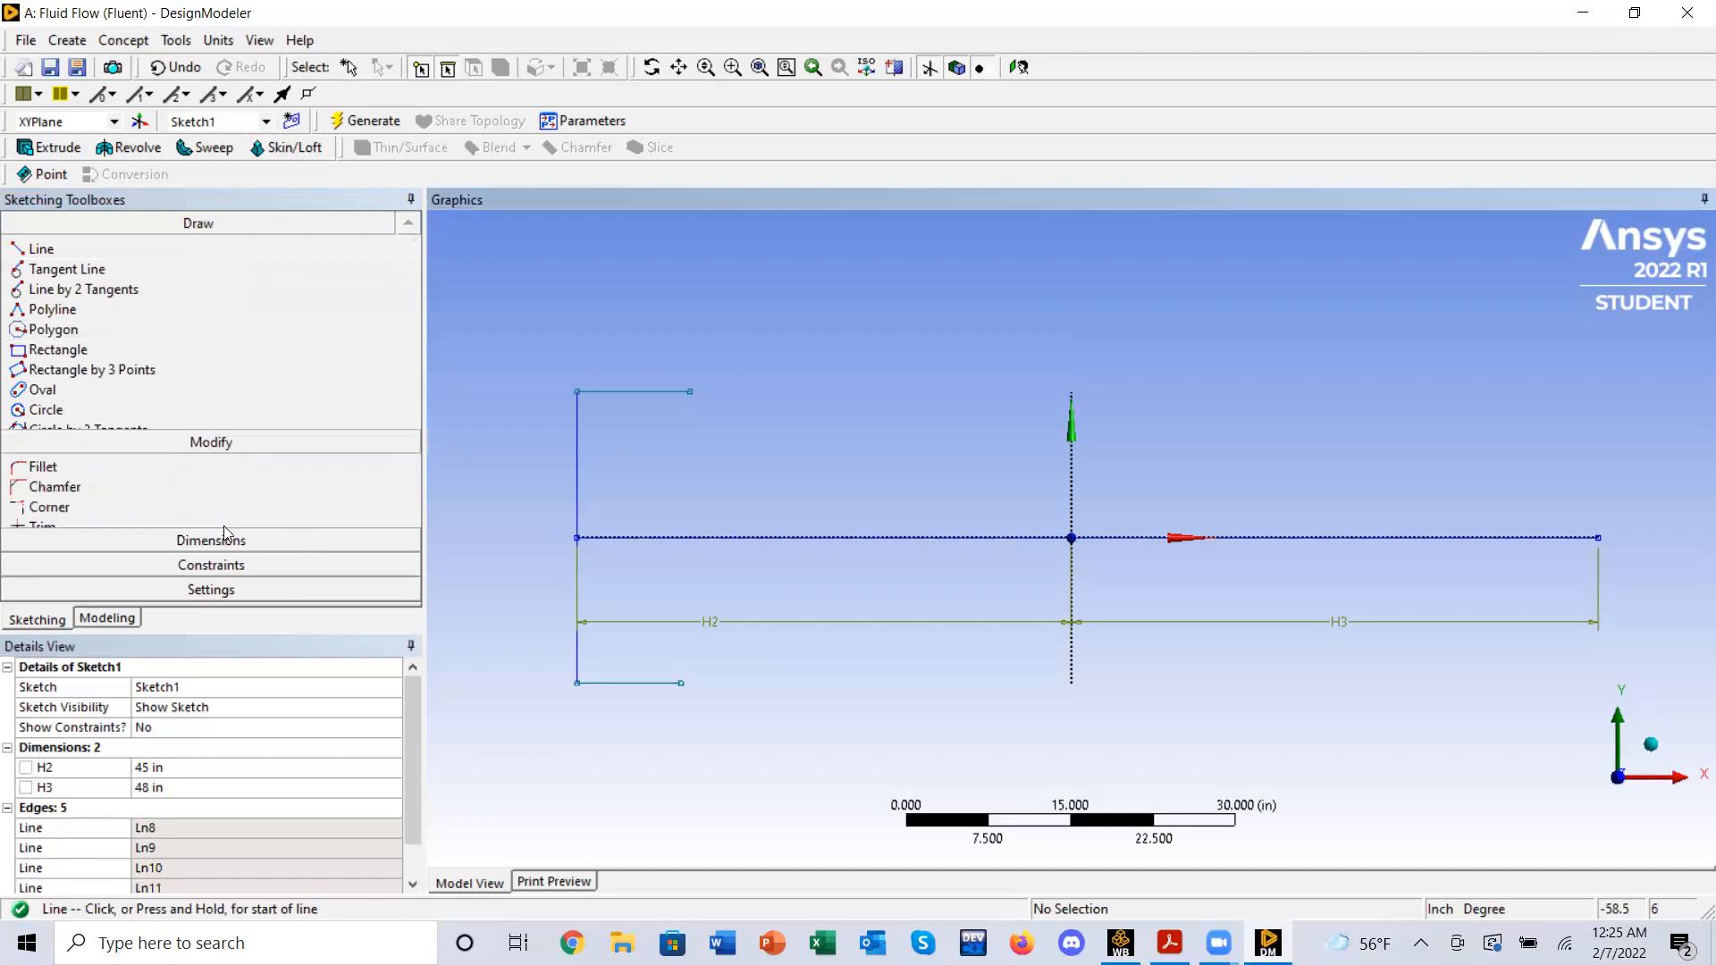
click(604, 391)
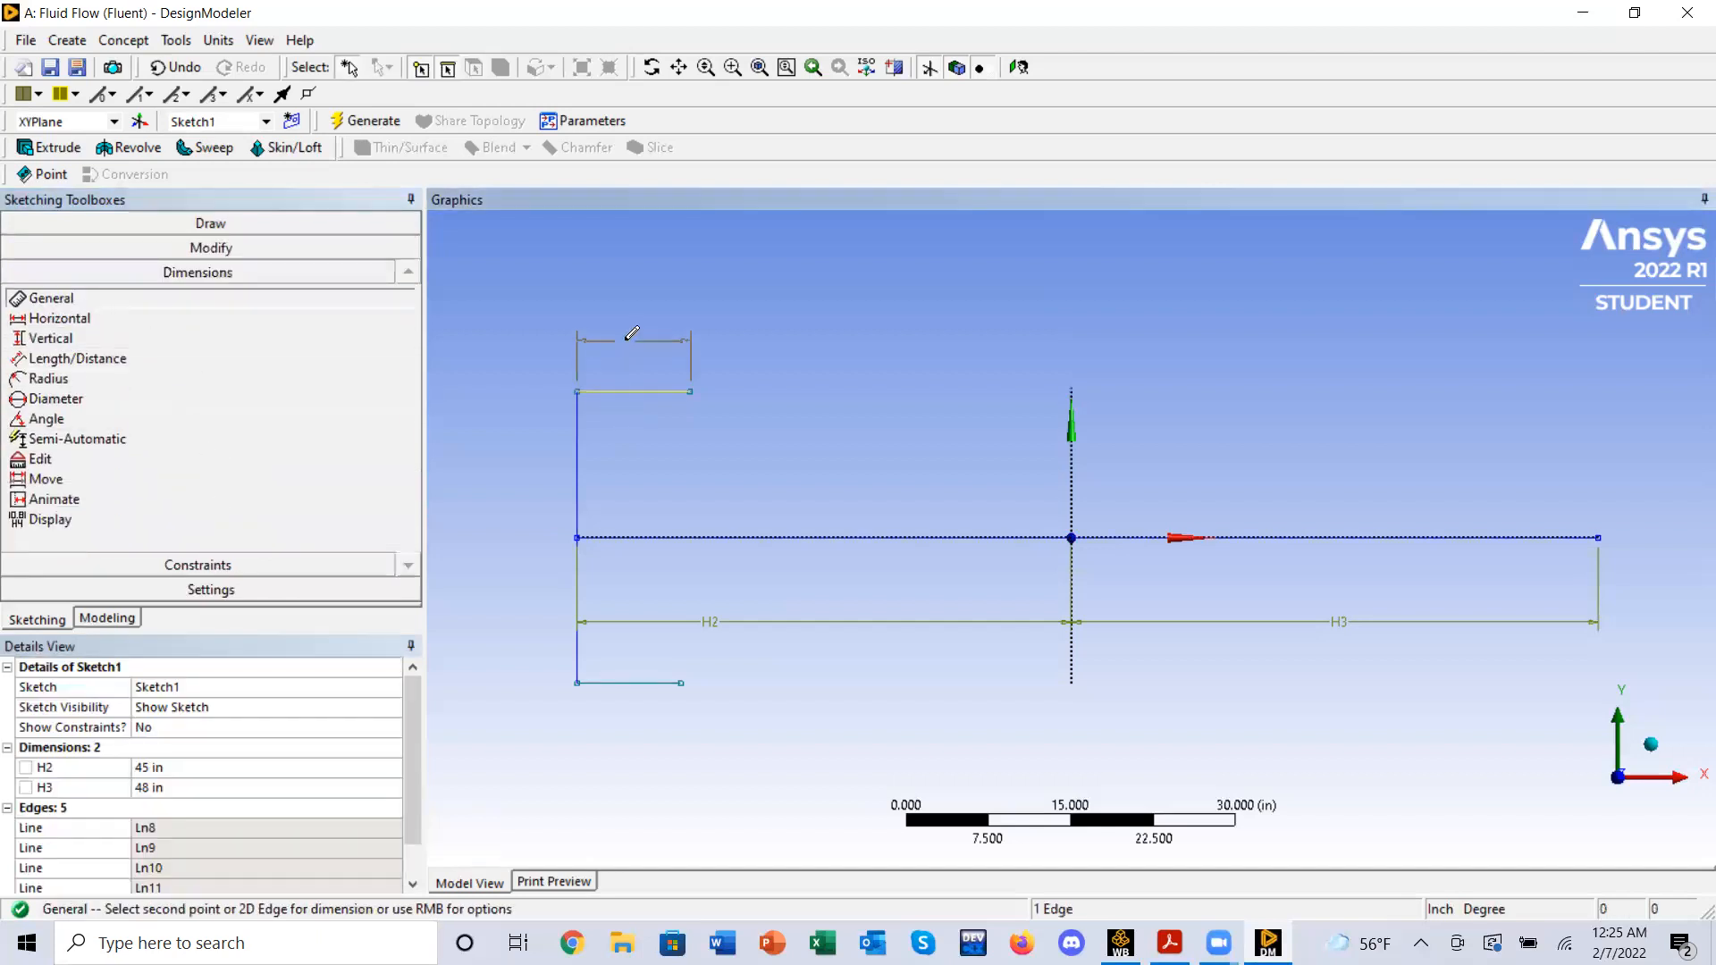
click(625, 341)
click(165, 809)
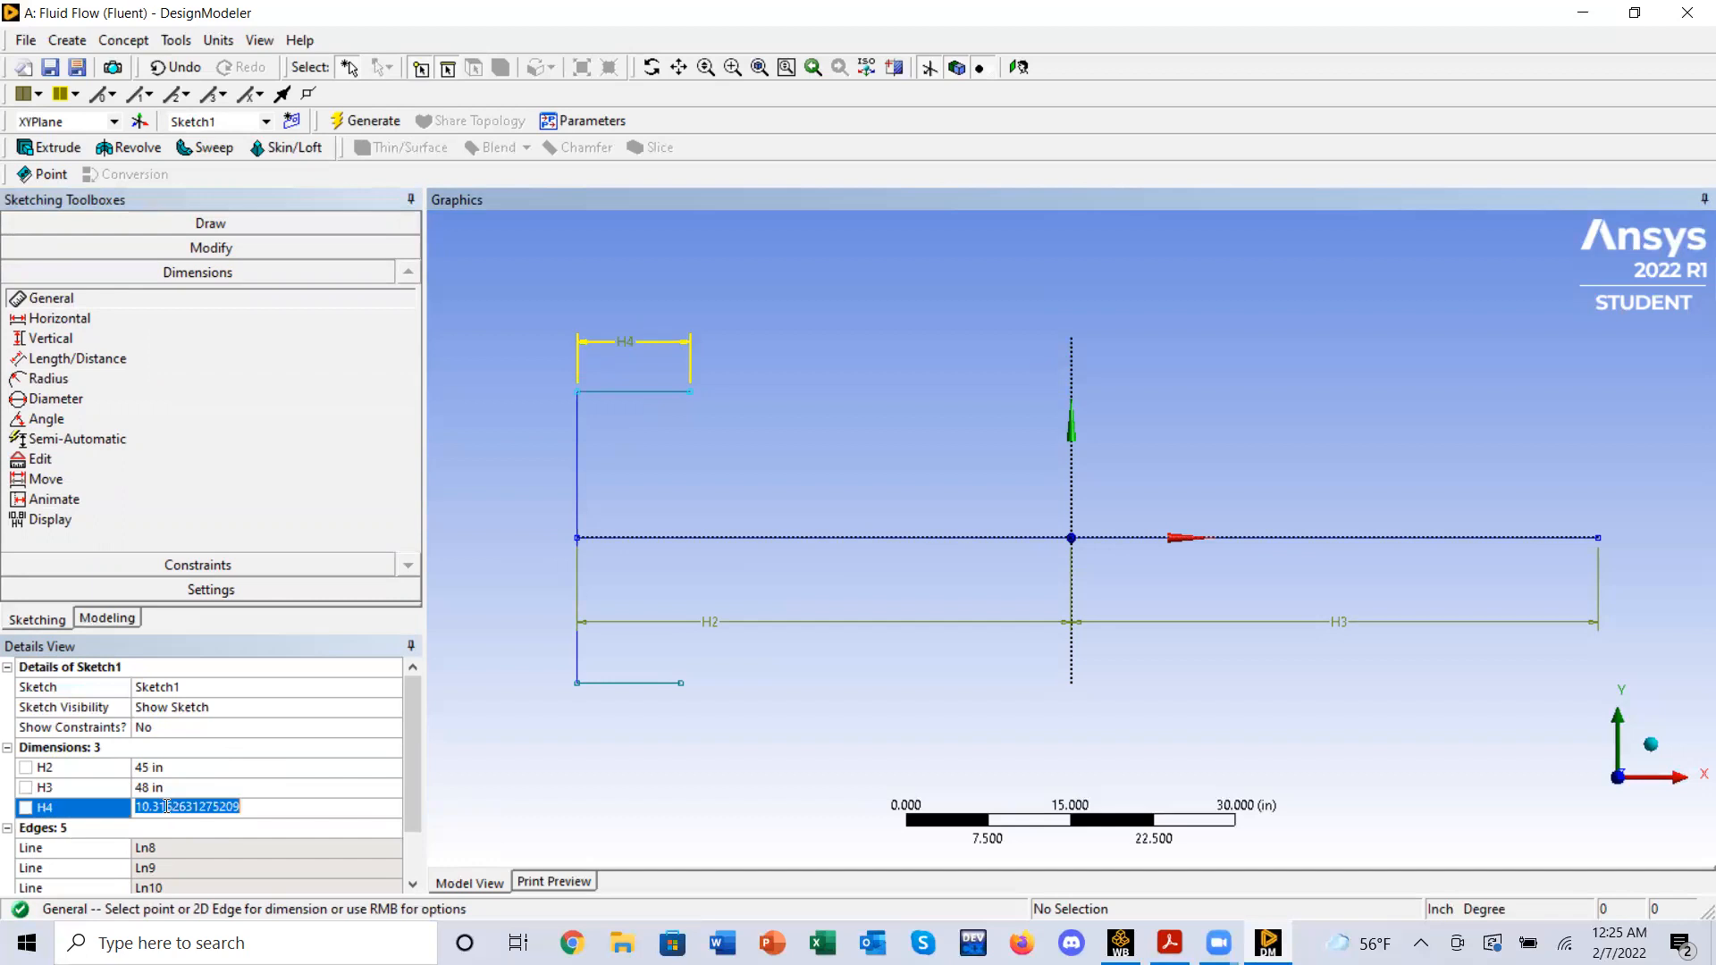
text(15)
key(Return)
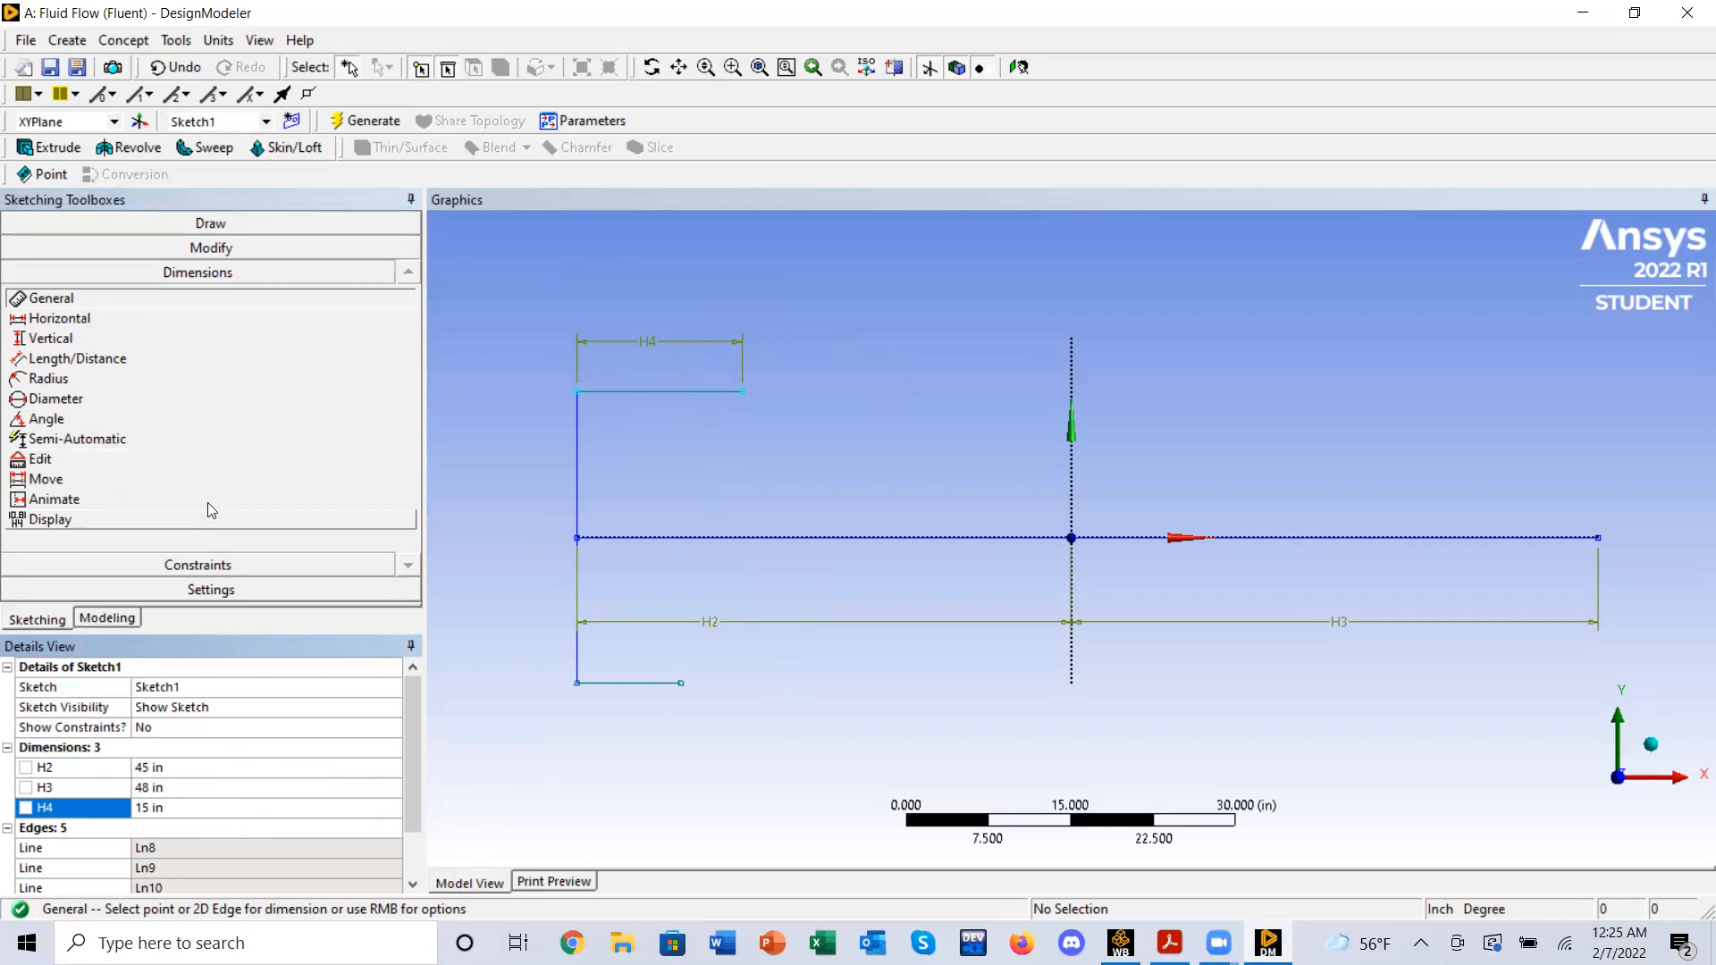
- Apply an Equal Length constraint to the upper and lower short horizontal lines
click(206, 565)
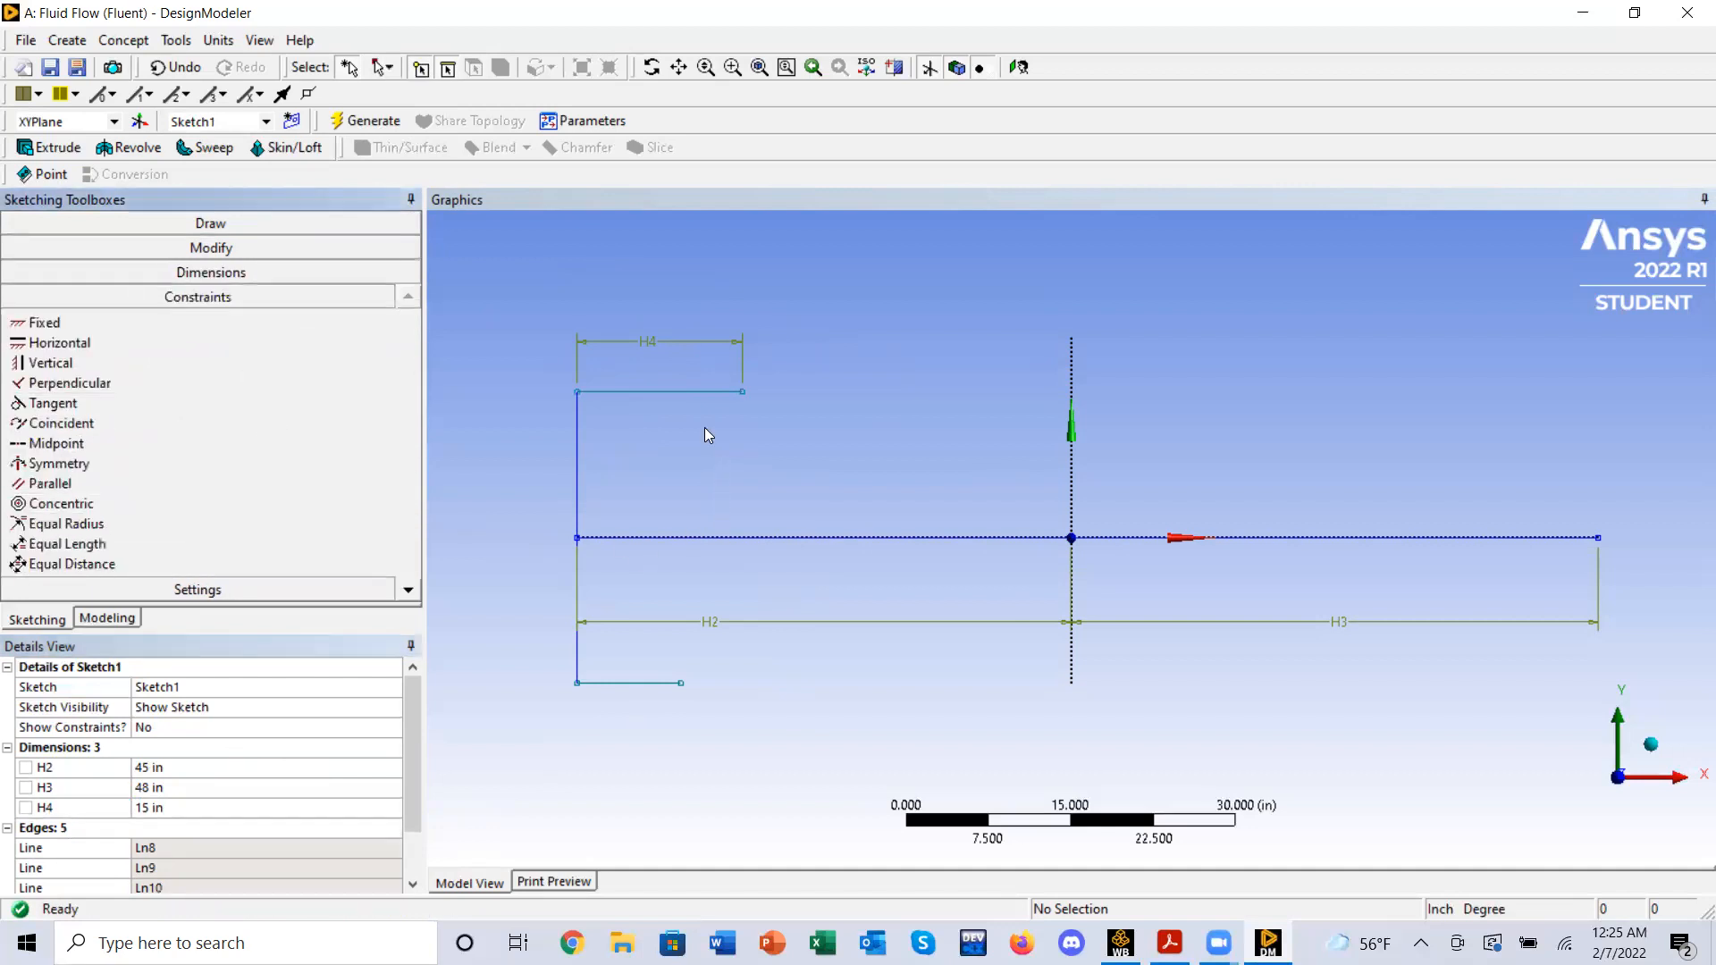
click(672, 392)
ctrl+click(644, 684)
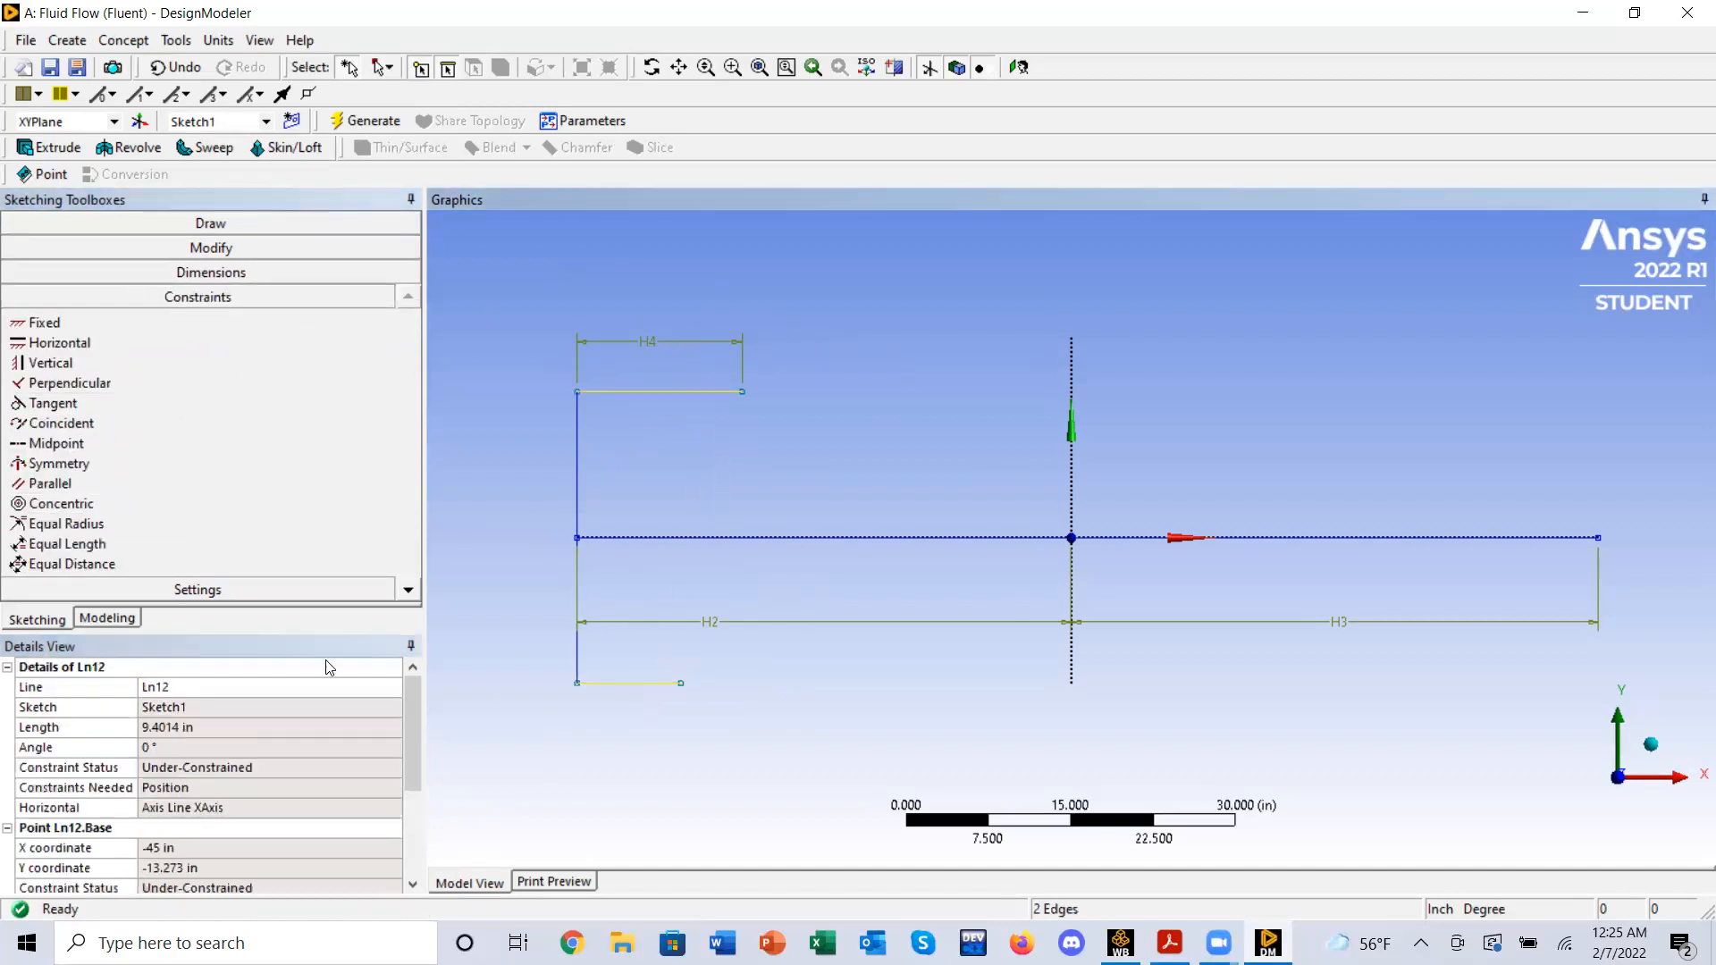
click(64, 544)
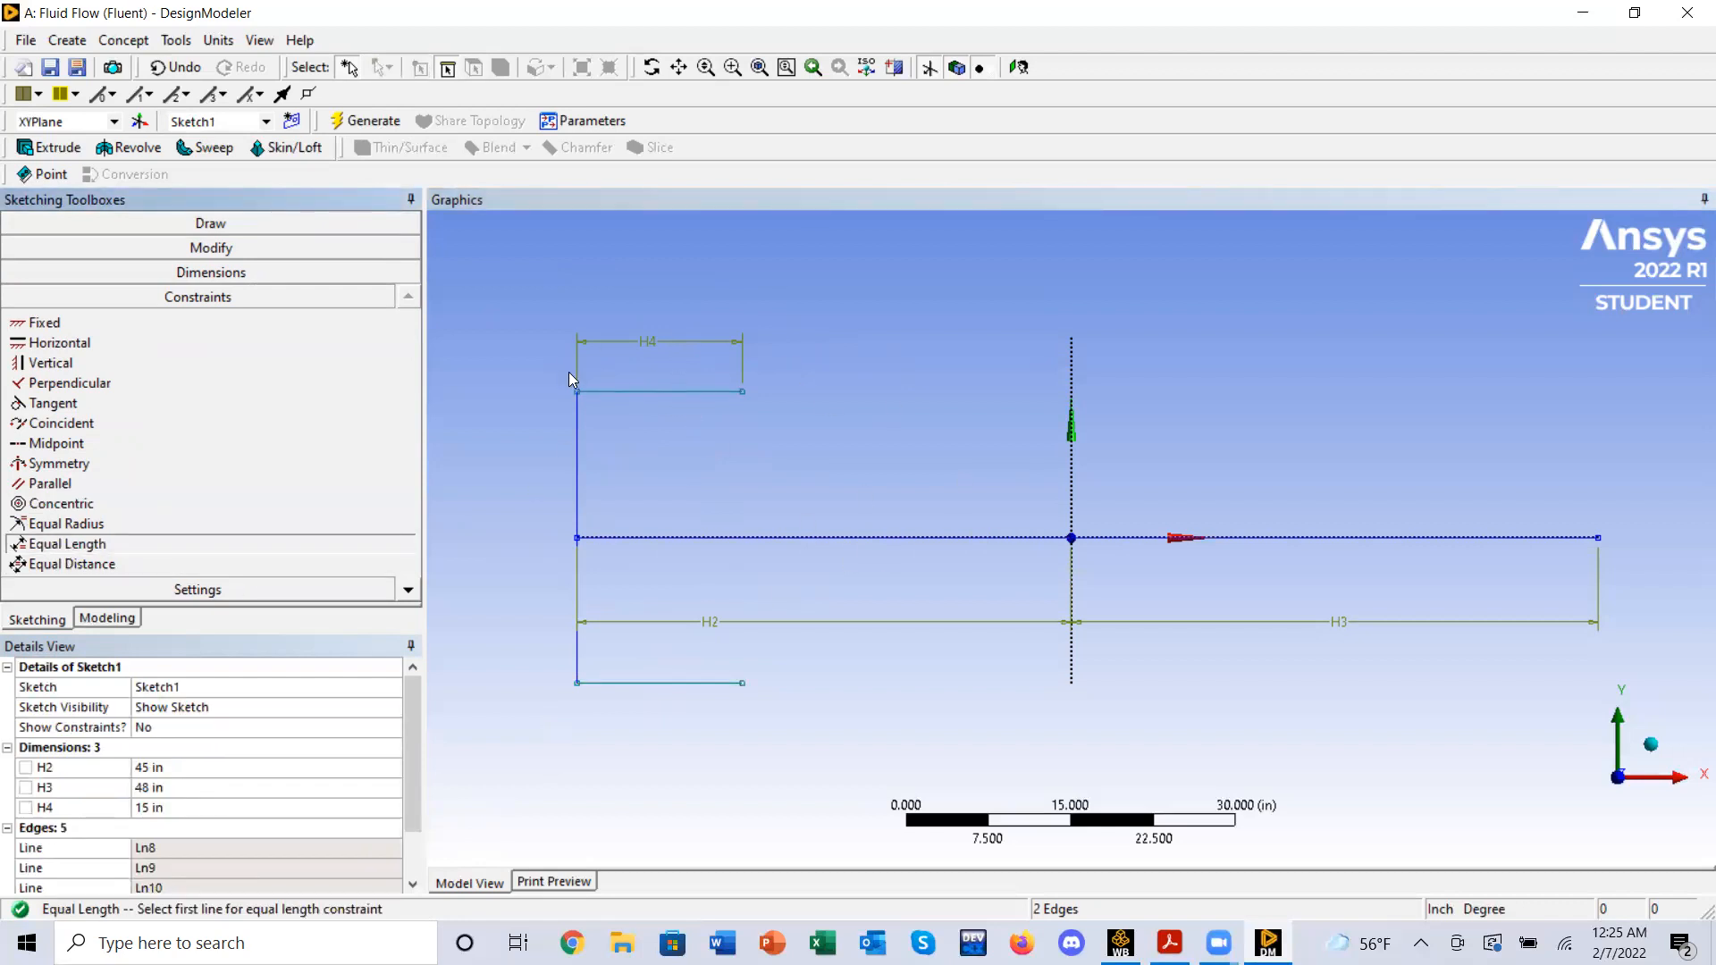
- Draw a short vertical line from the origin upward along the positive Y axis
click(166, 226)
click(41, 249)
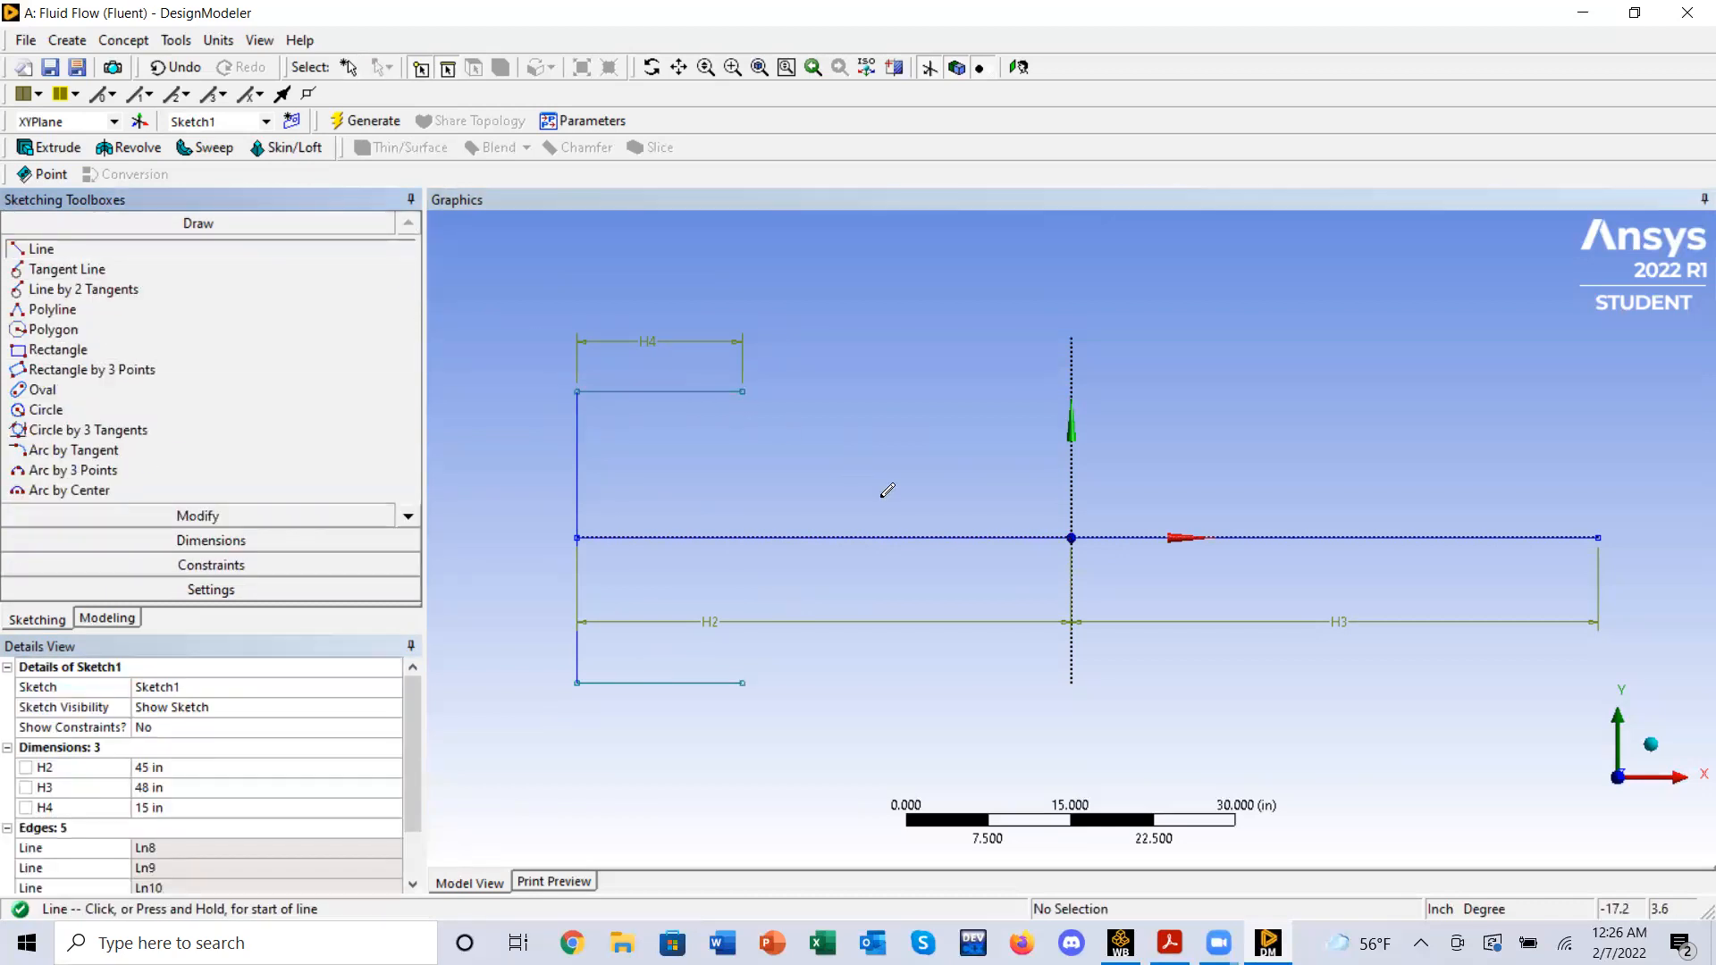
click(1072, 537)
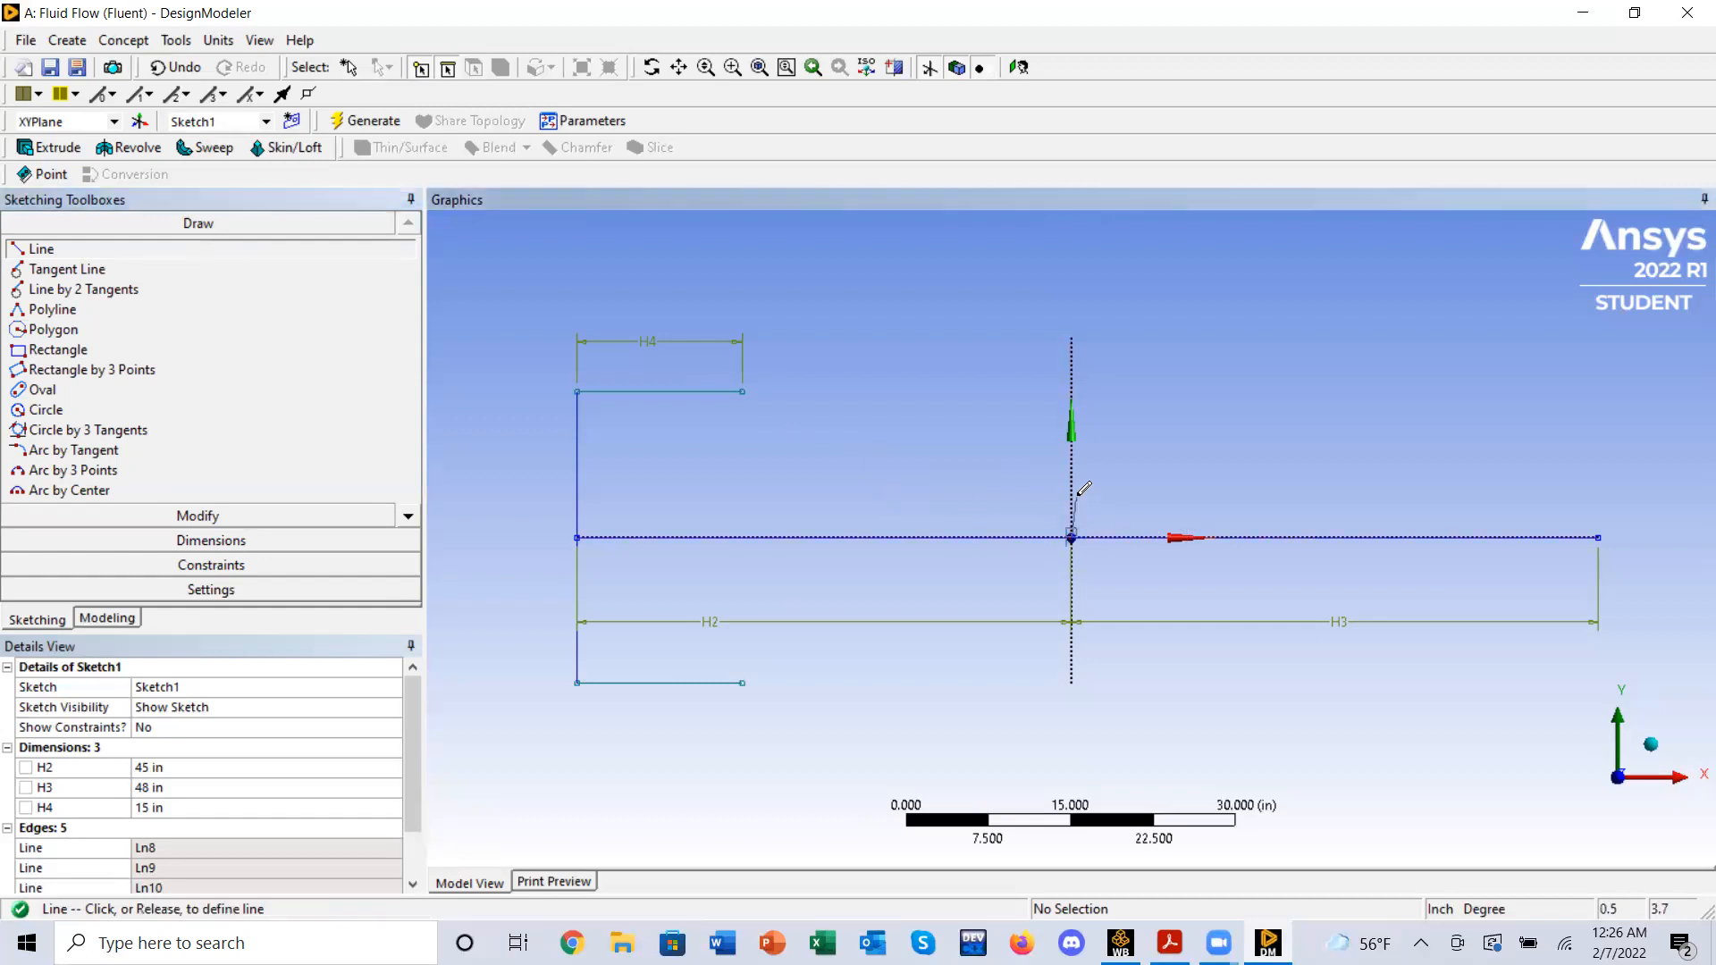
click(1071, 479)
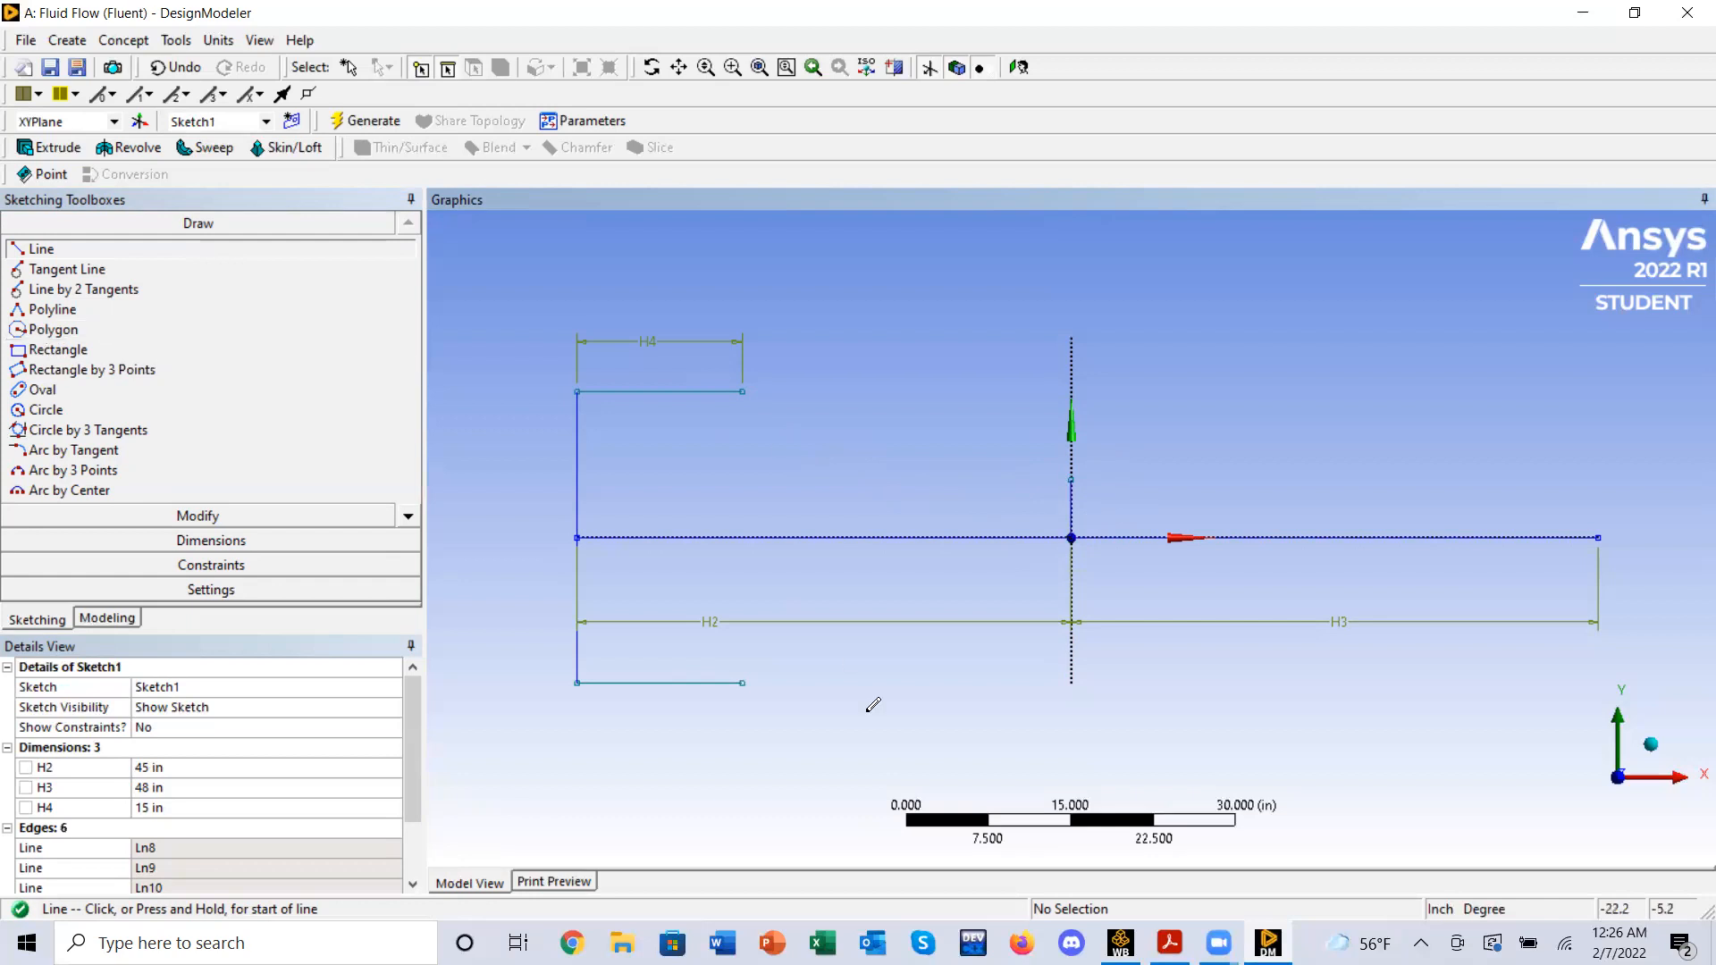
- Switch to the PROJECT 1 PDF in Acrobat Reader, examine the wind tunnel specifications, and return to the DesignModeler sketch
click(1121, 943)
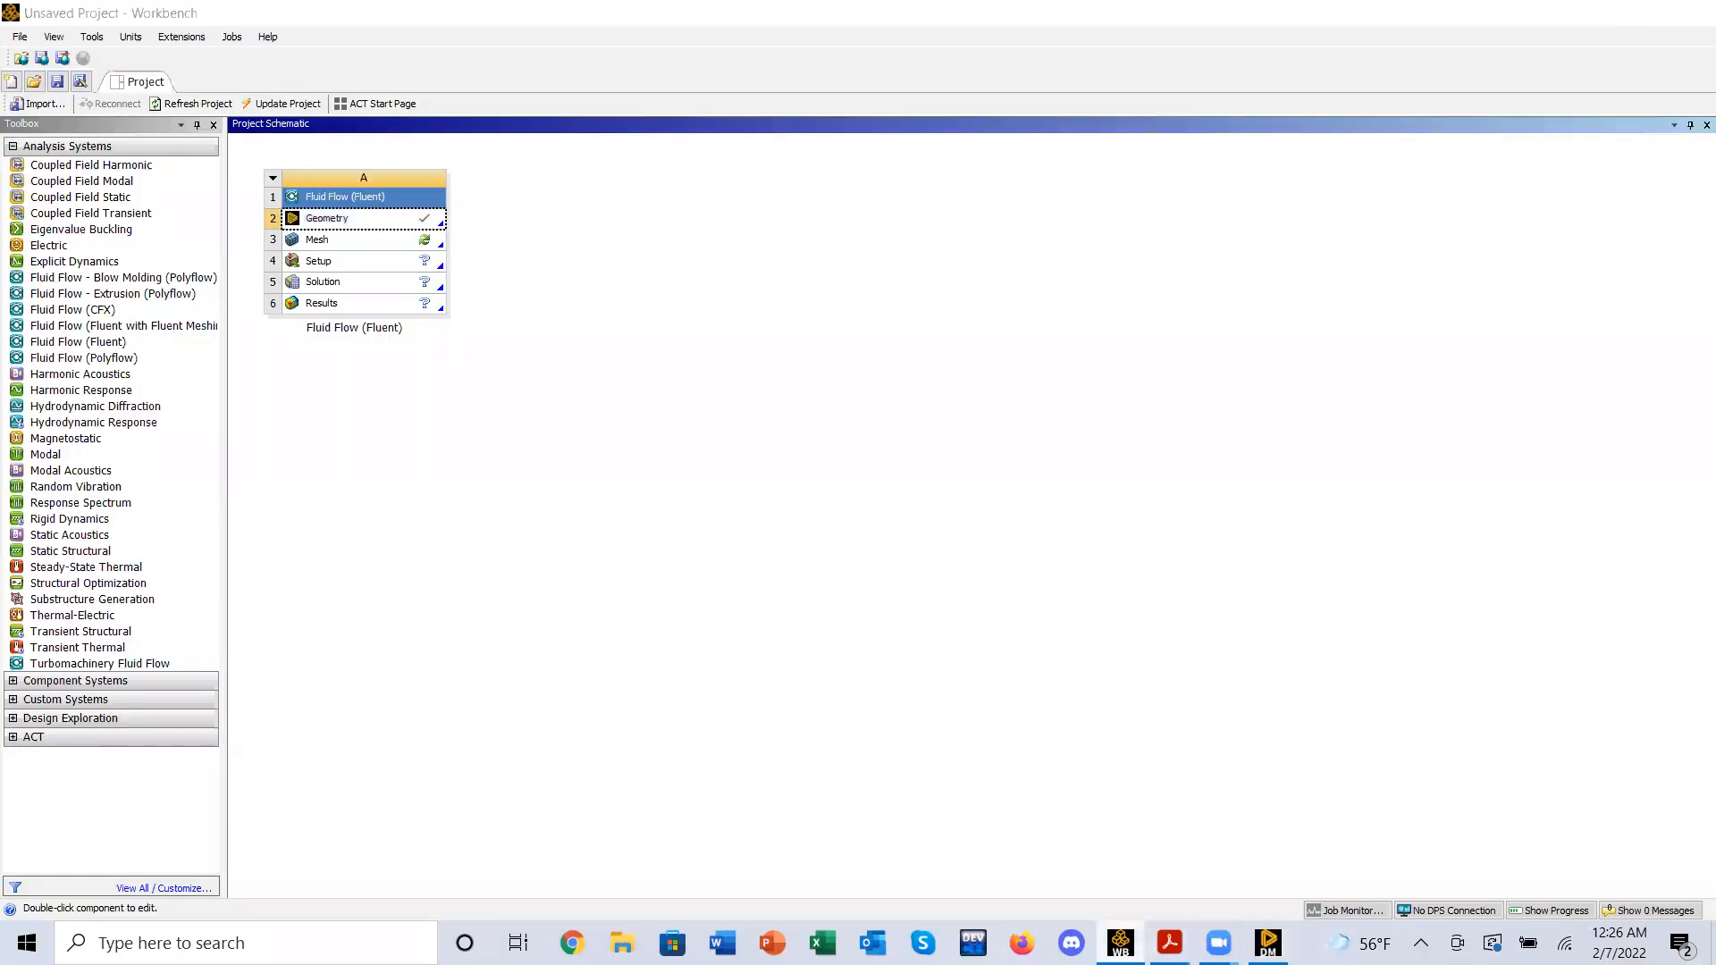
mouse_move(1169, 943)
click(1162, 861)
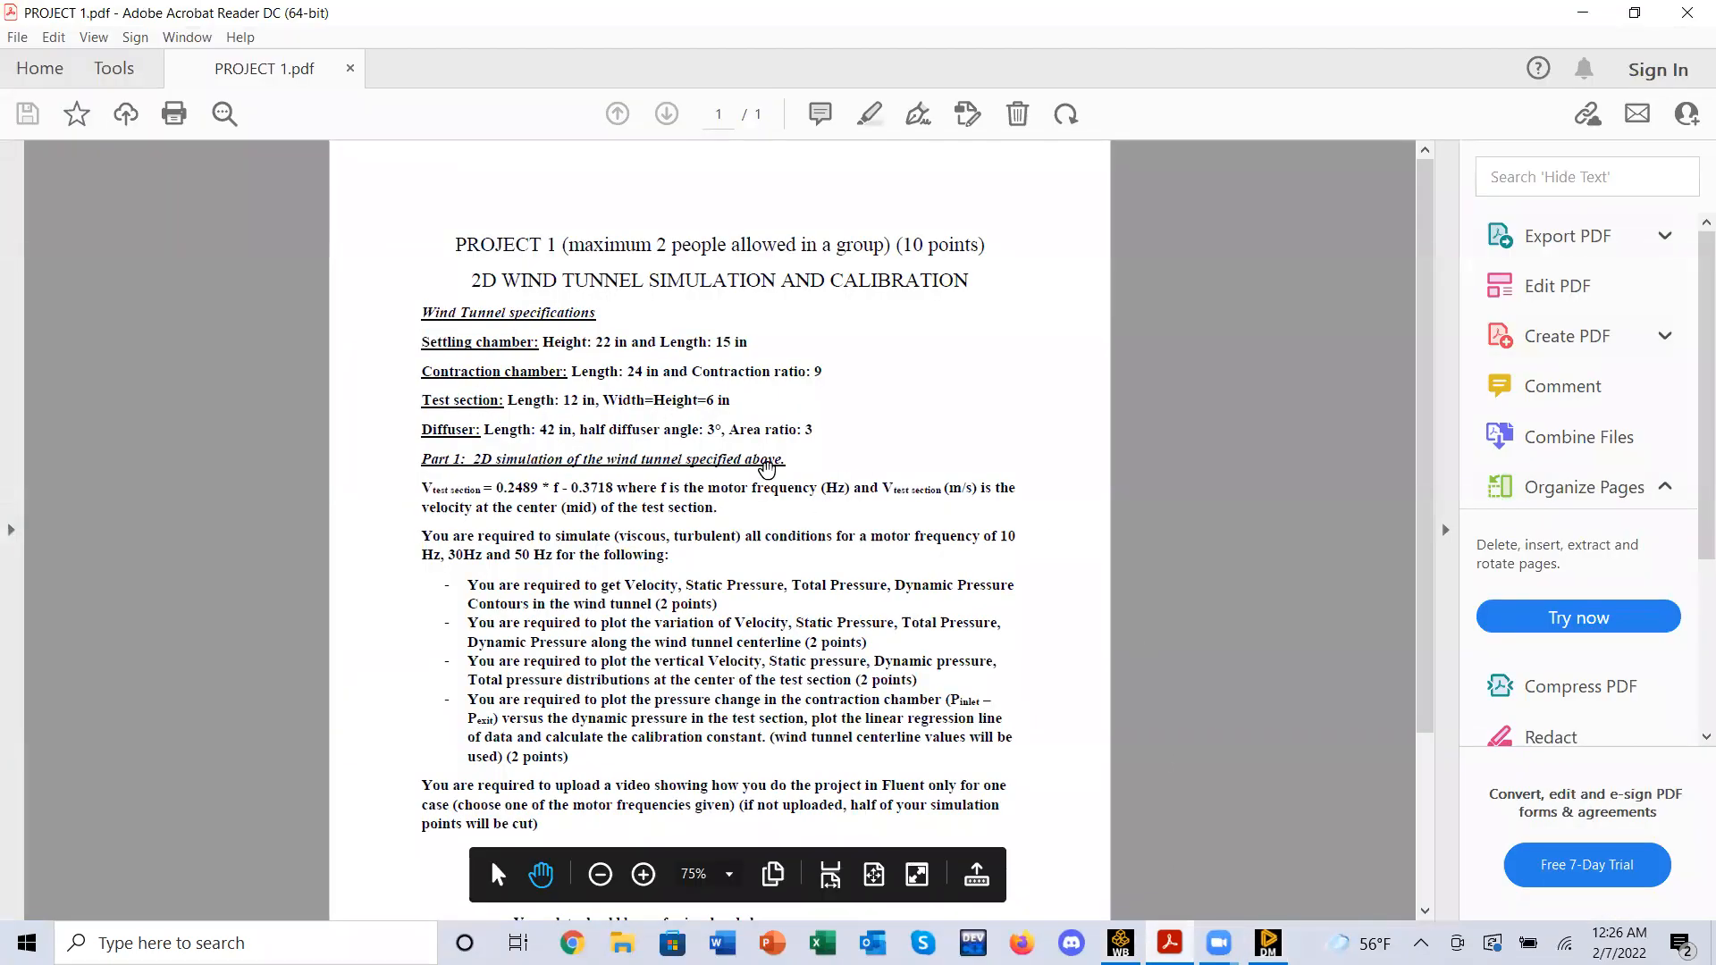
click(1170, 943)
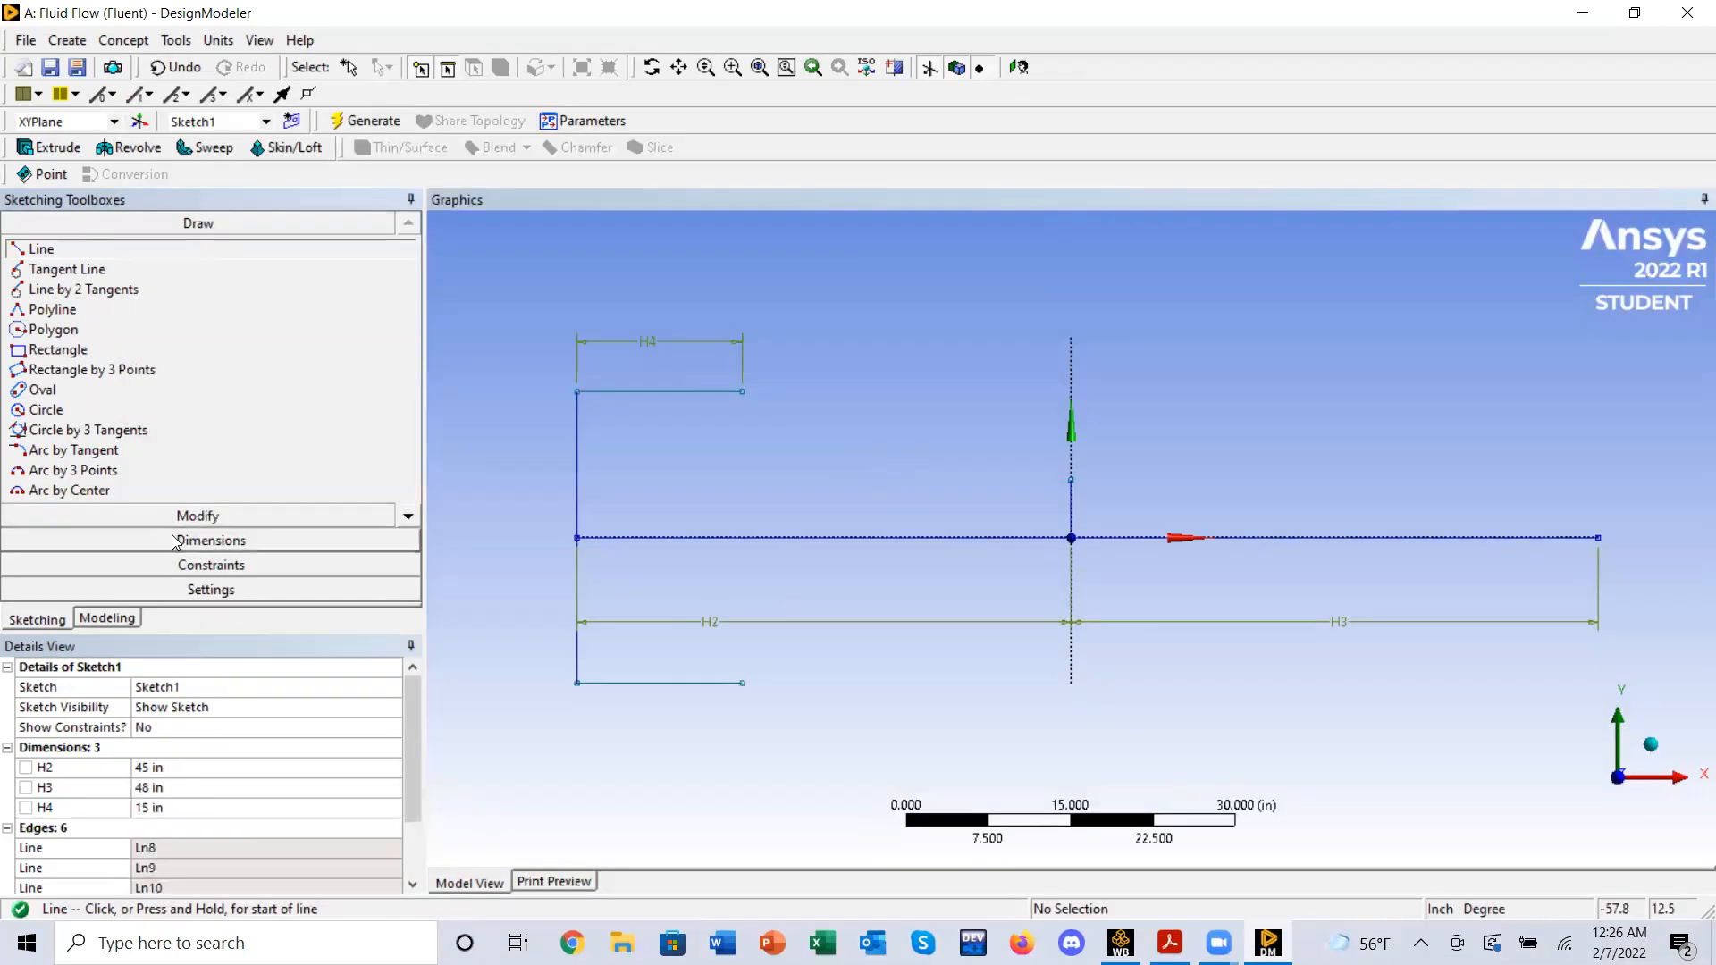
- Dimension the short vertical line above the origin and set its length to 3 in
click(174, 540)
click(1070, 497)
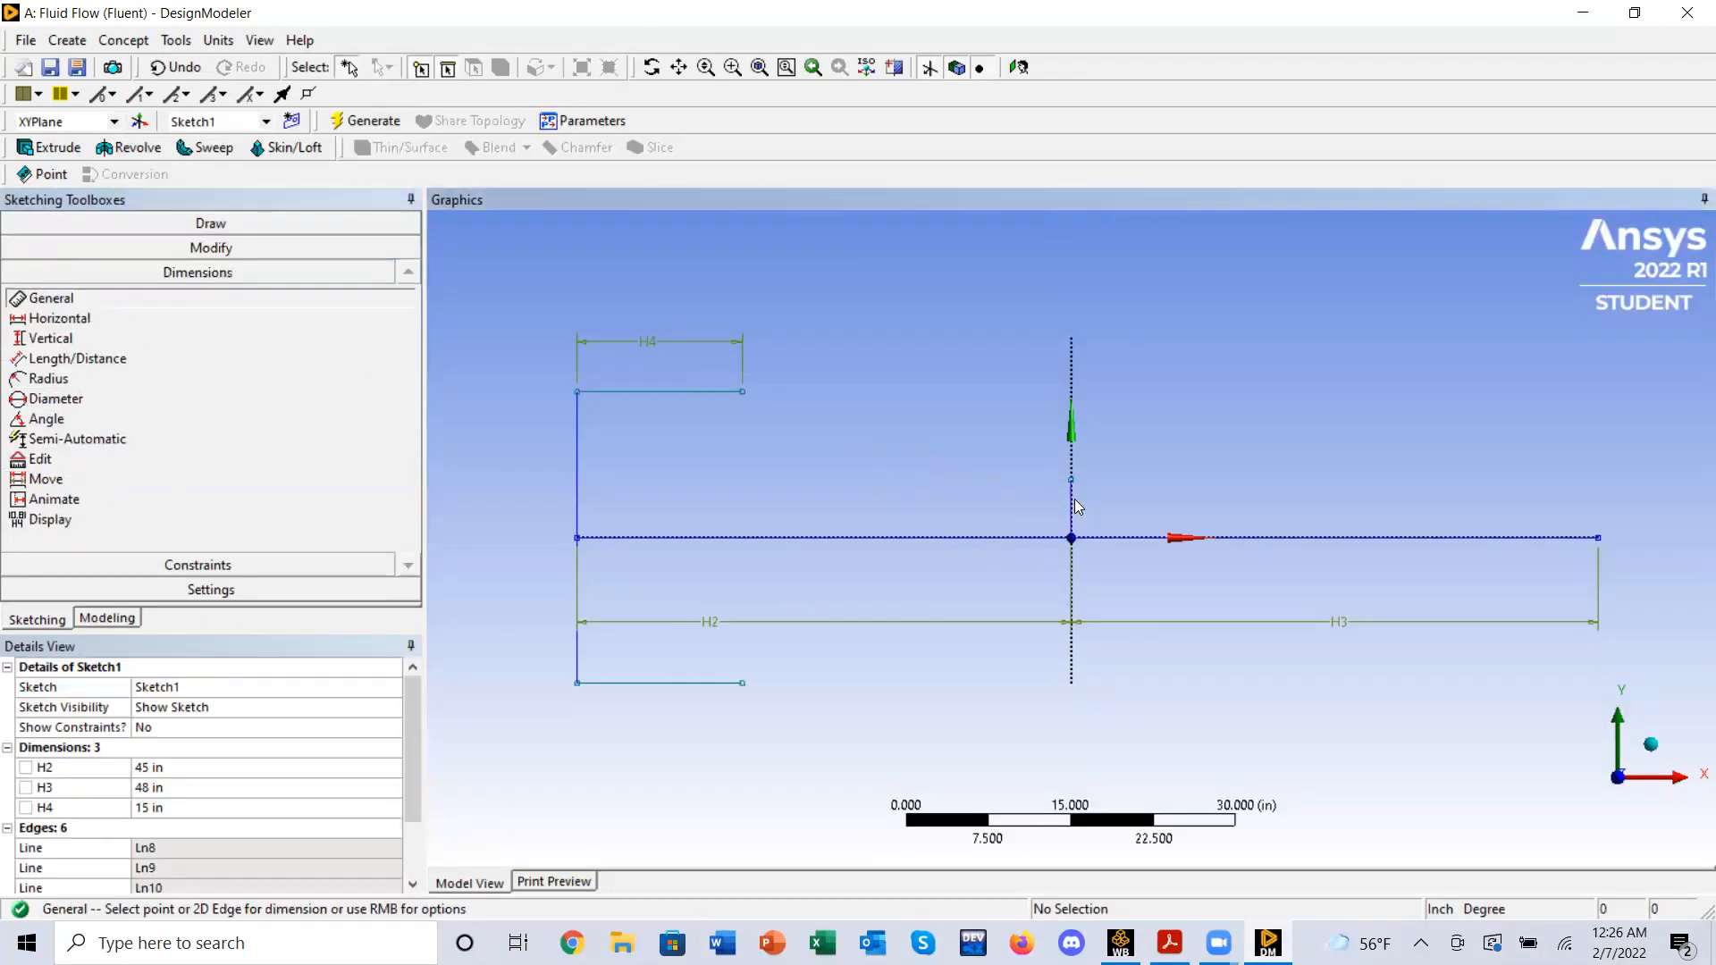
click(1122, 501)
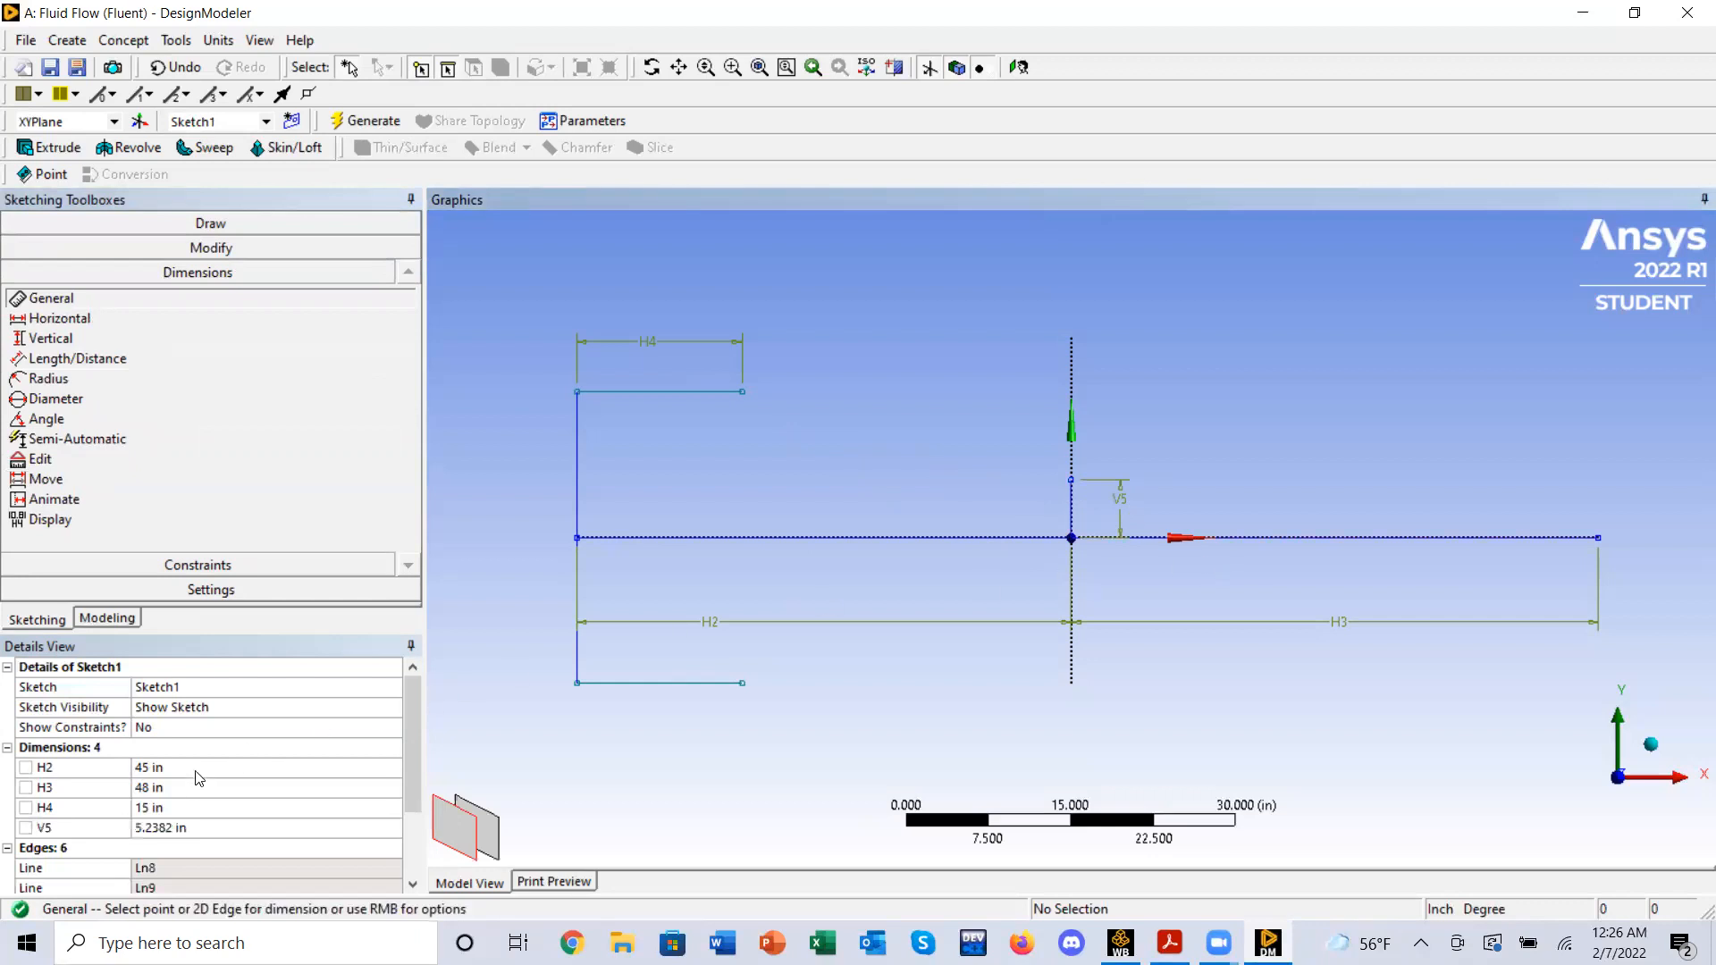
click(179, 828)
text(3)
key(Return)
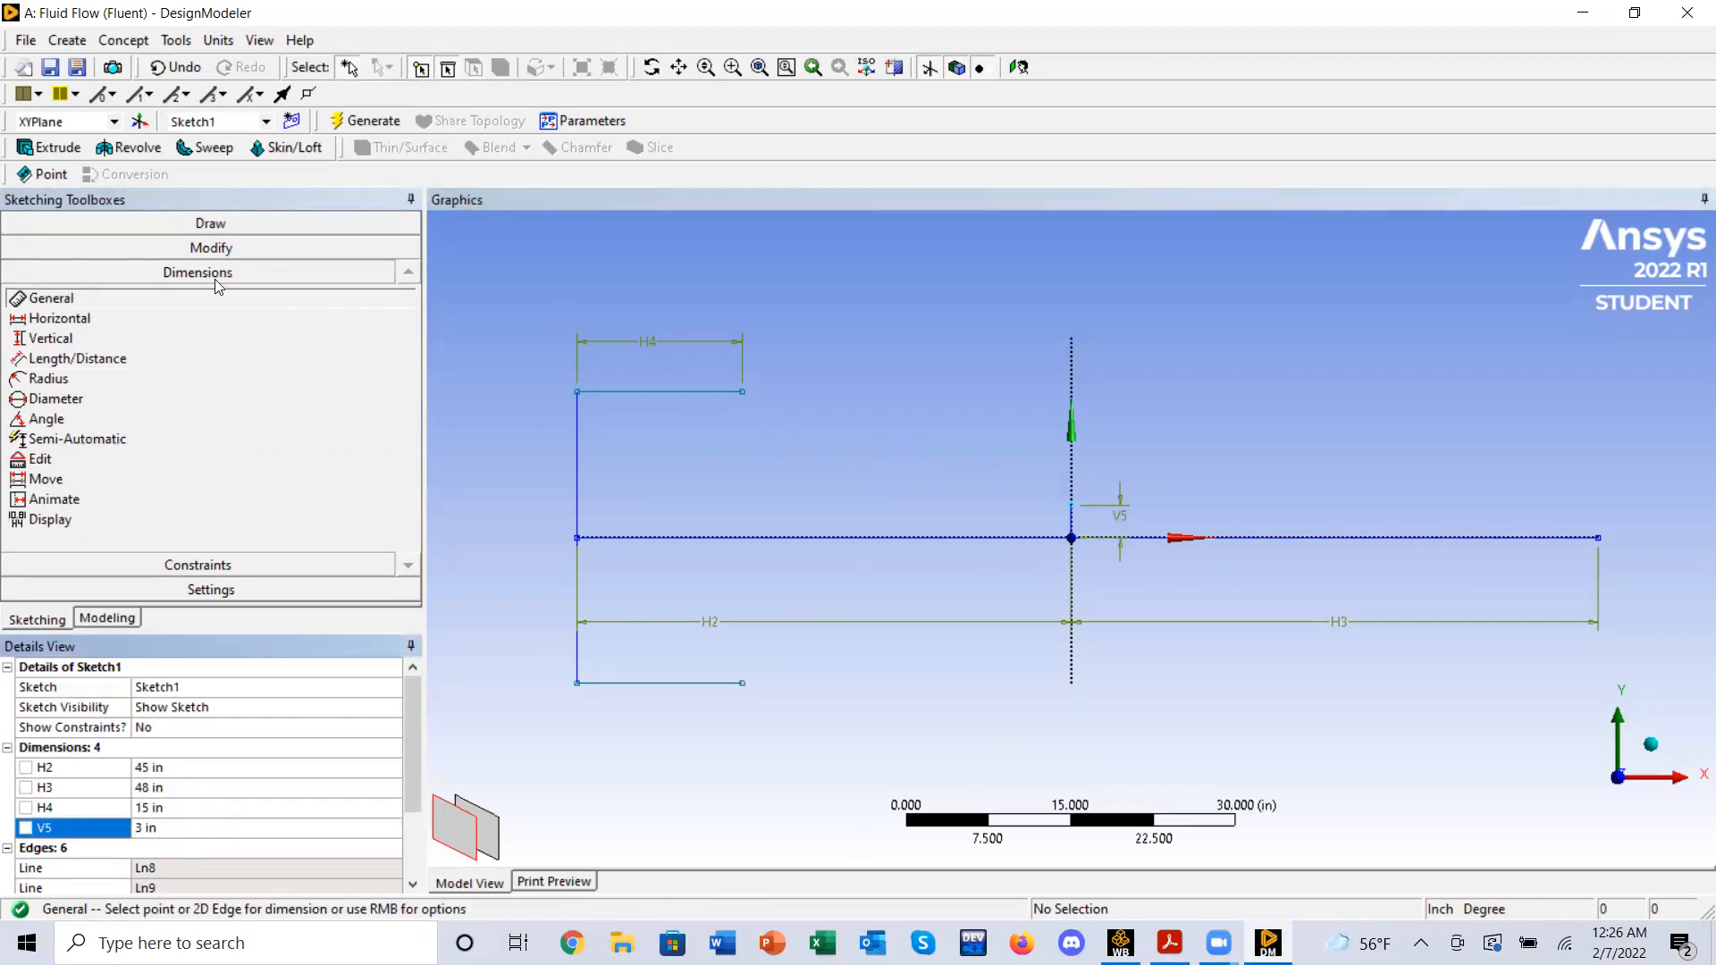
click(186, 224)
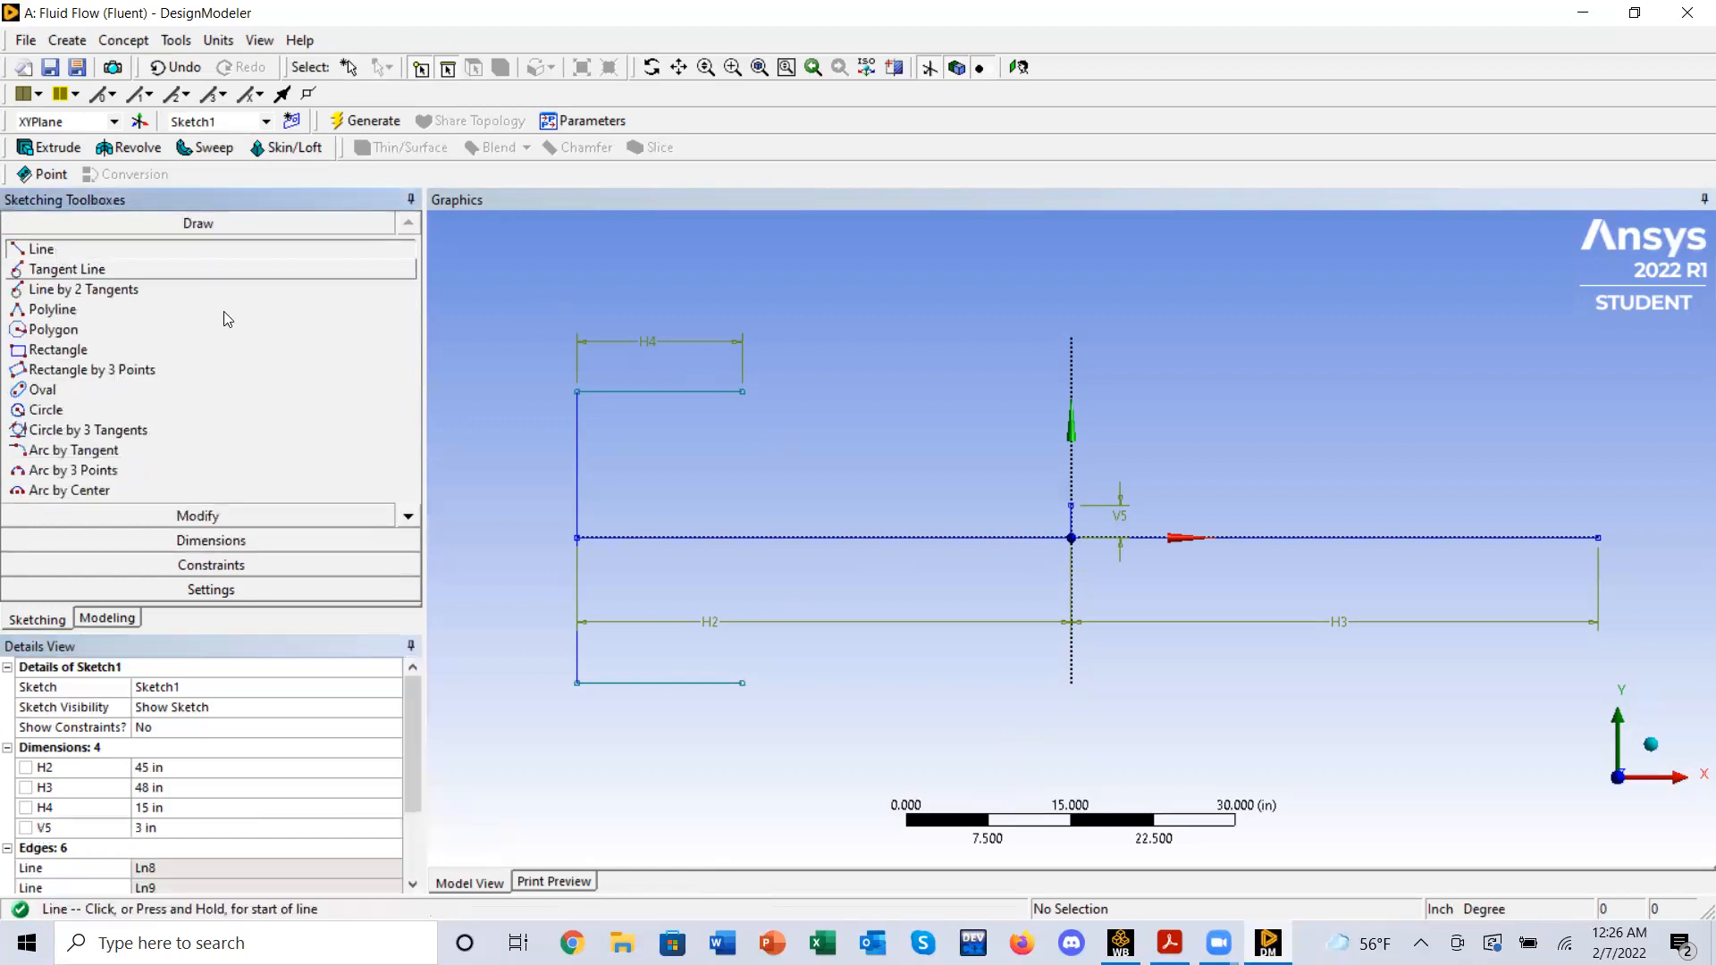
click(1072, 504)
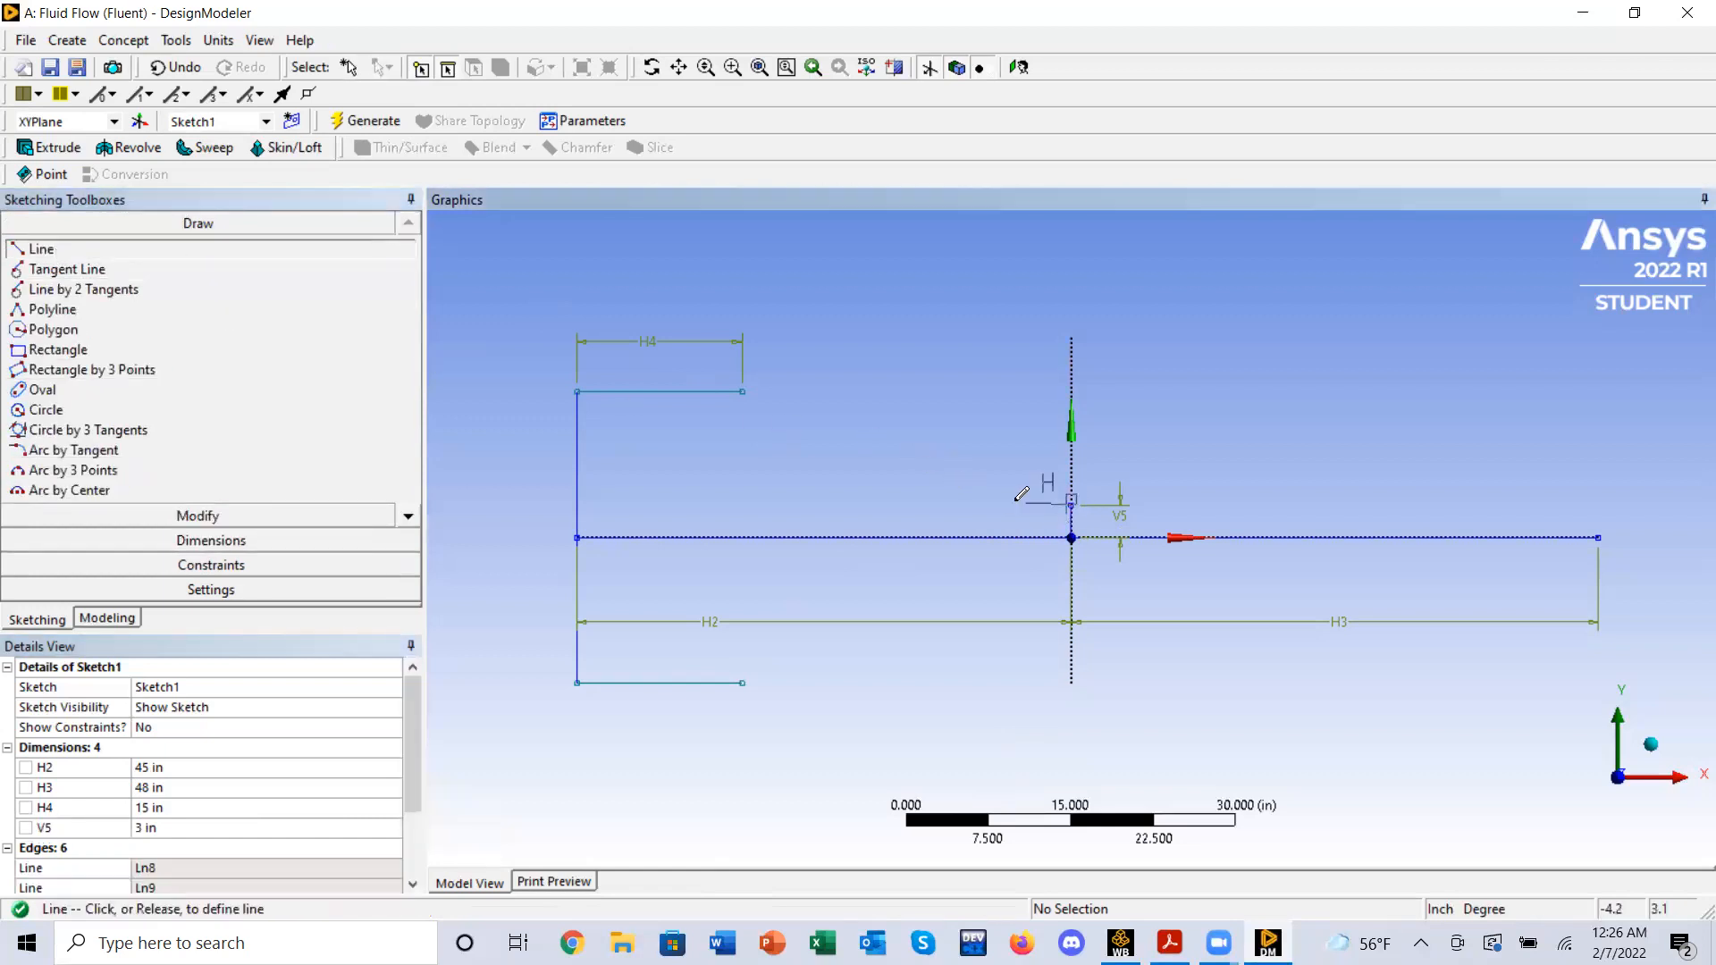
click(972, 505)
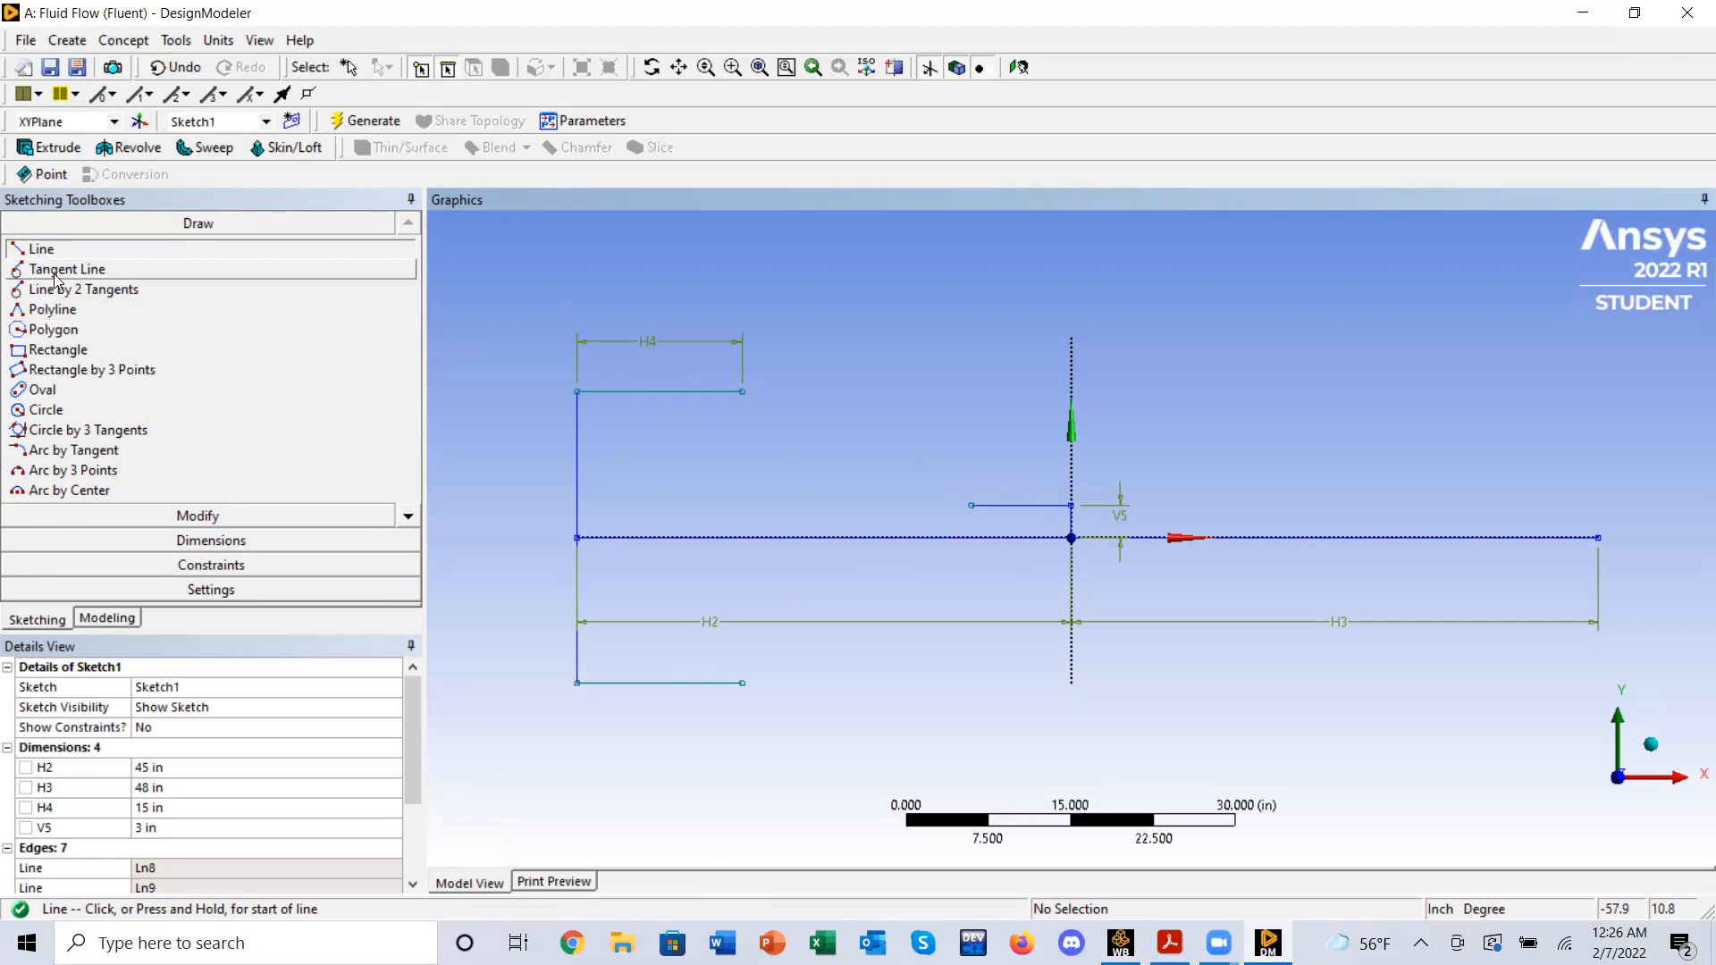
key(ctrl+z)
- Draw a horizontal line across the Y axis just above the short vertical line, and dimension its length to 12 in
click(972, 489)
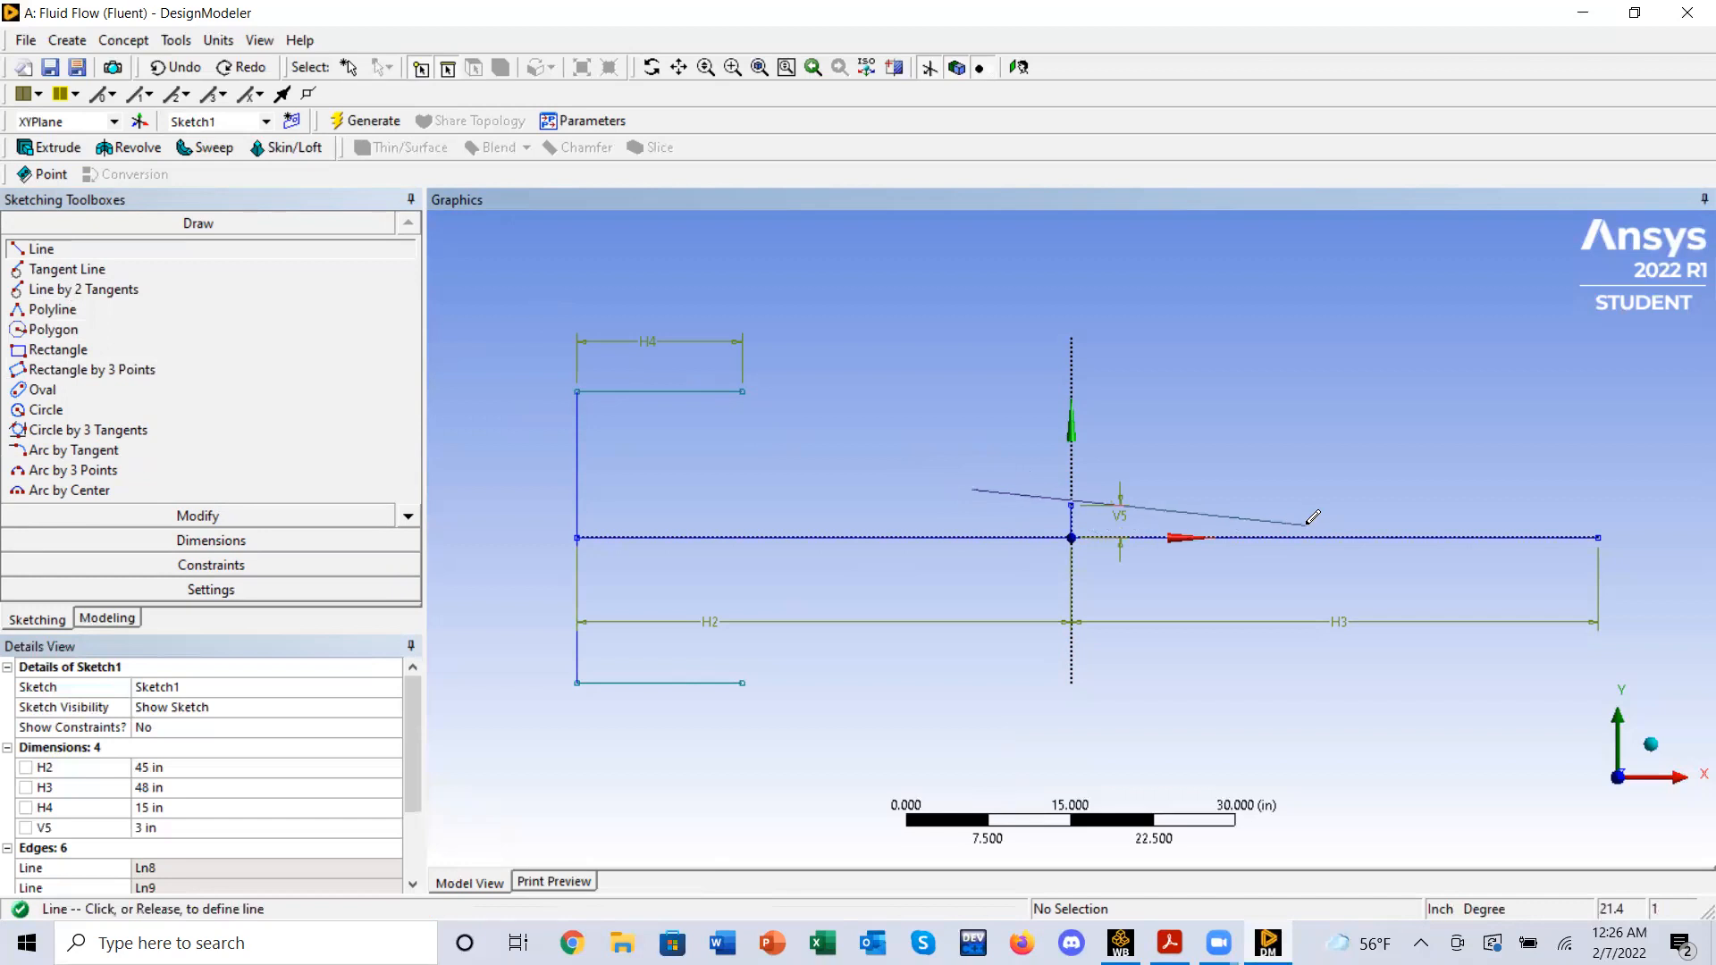
click(1212, 491)
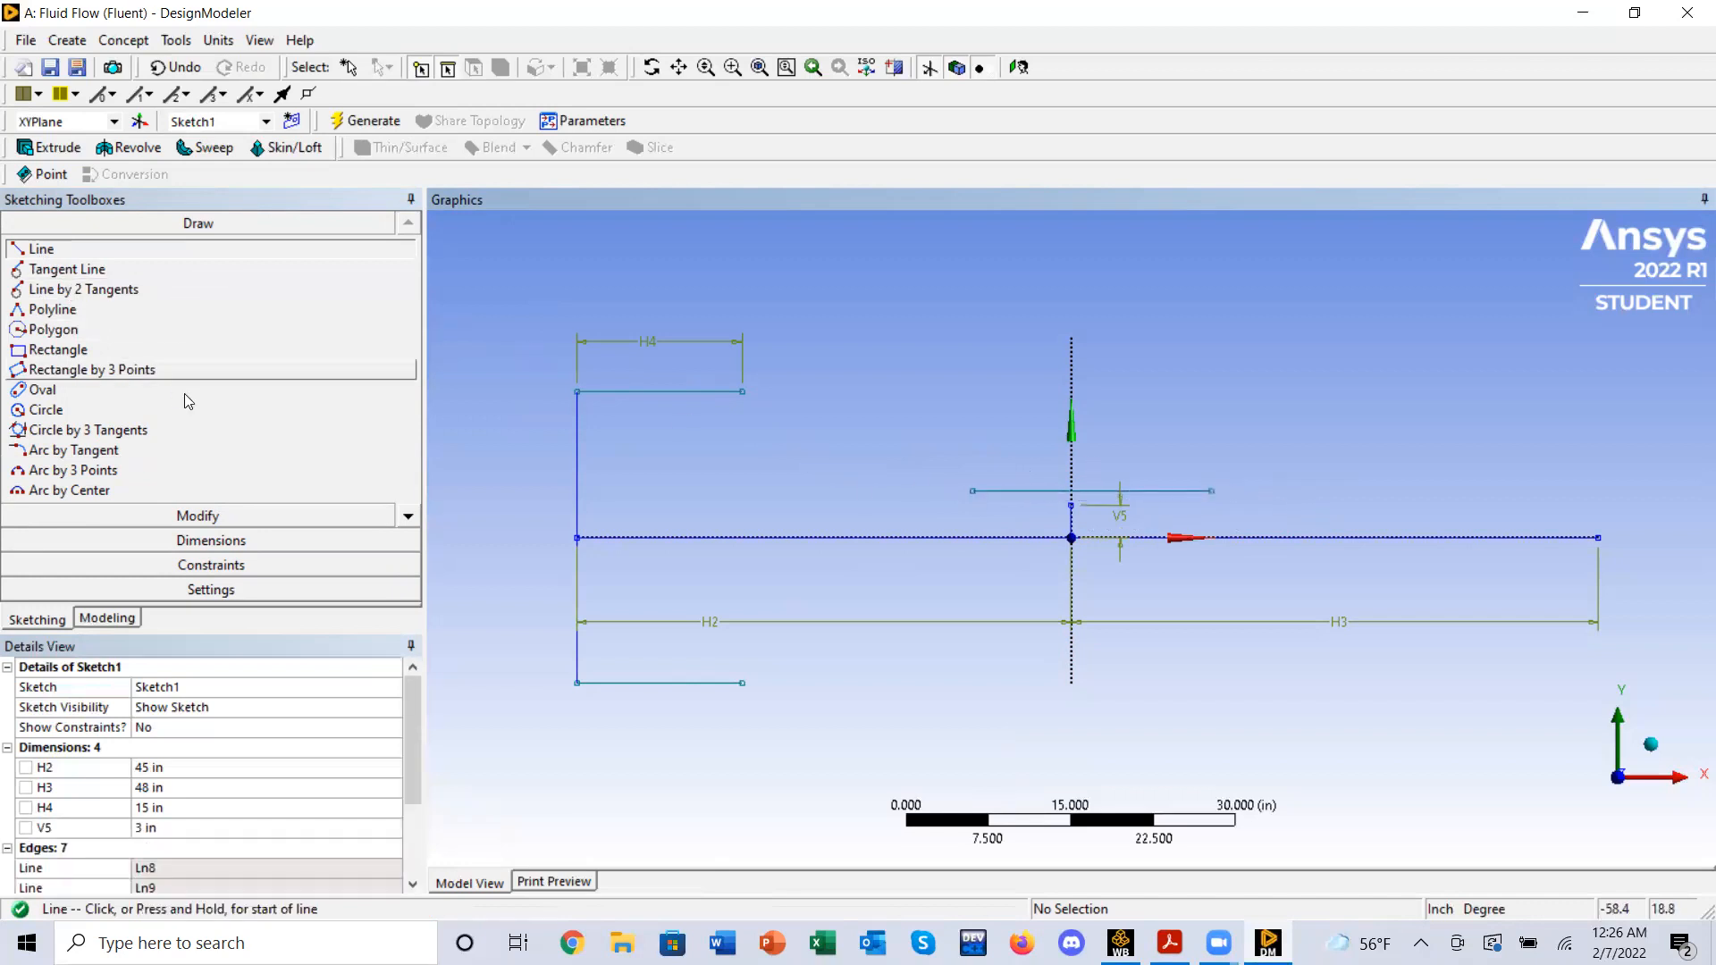
click(236, 520)
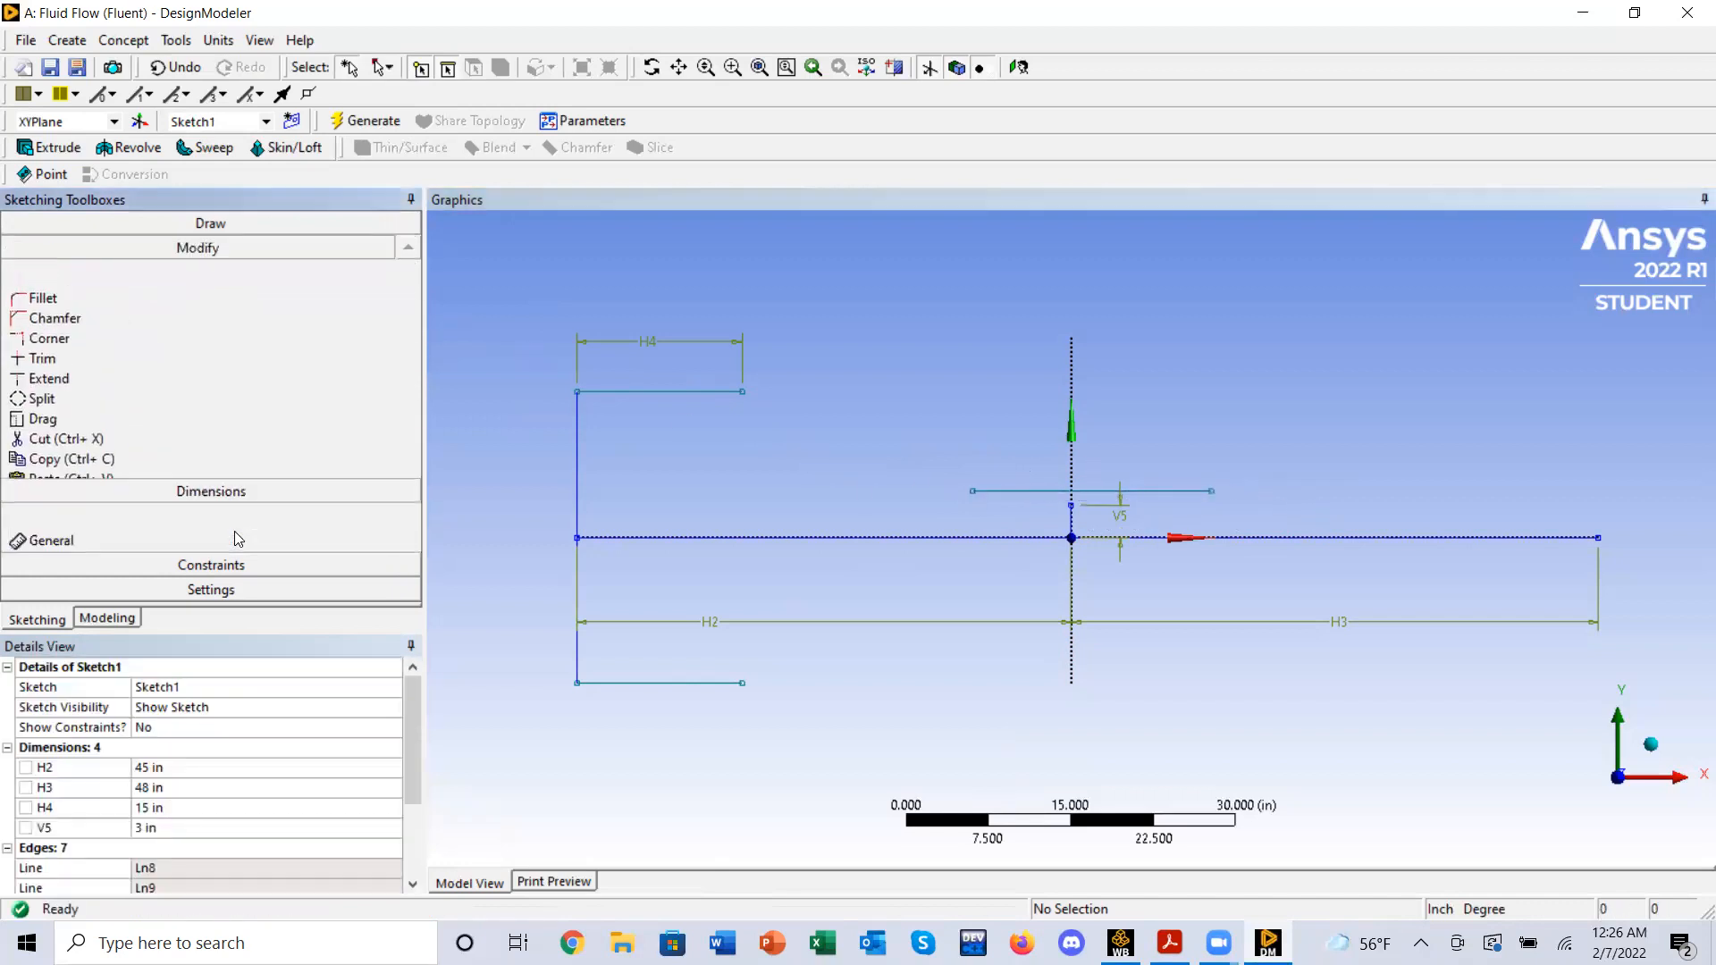
click(234, 492)
click(1145, 495)
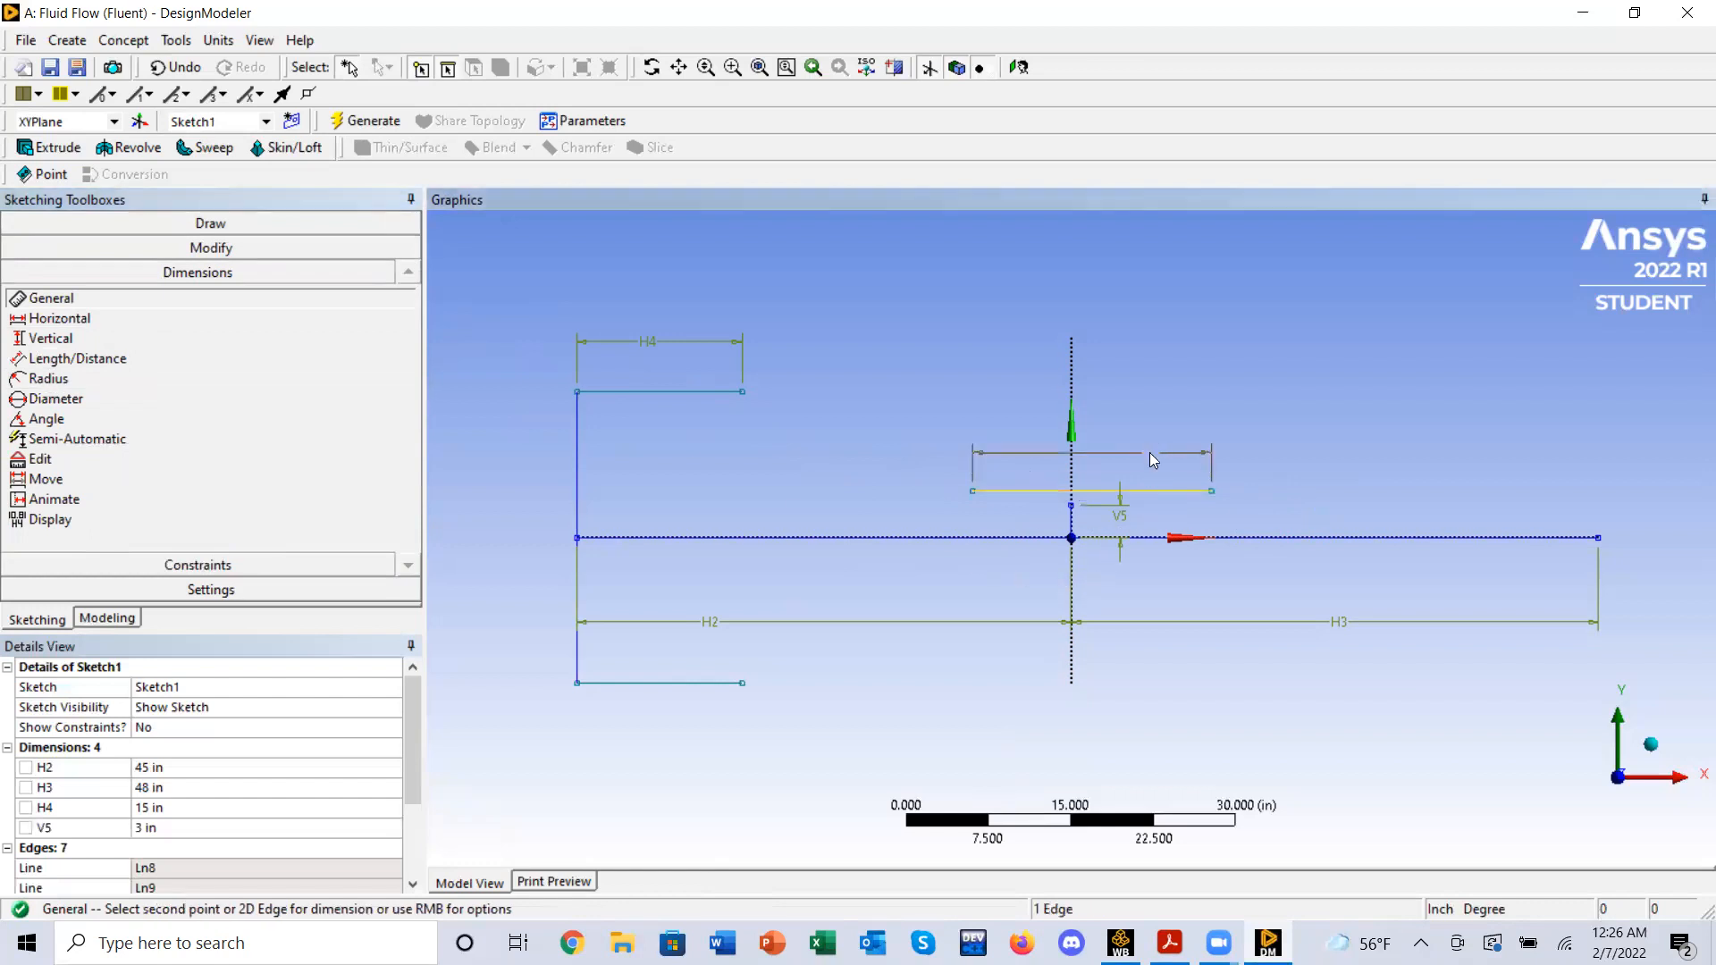
click(1152, 457)
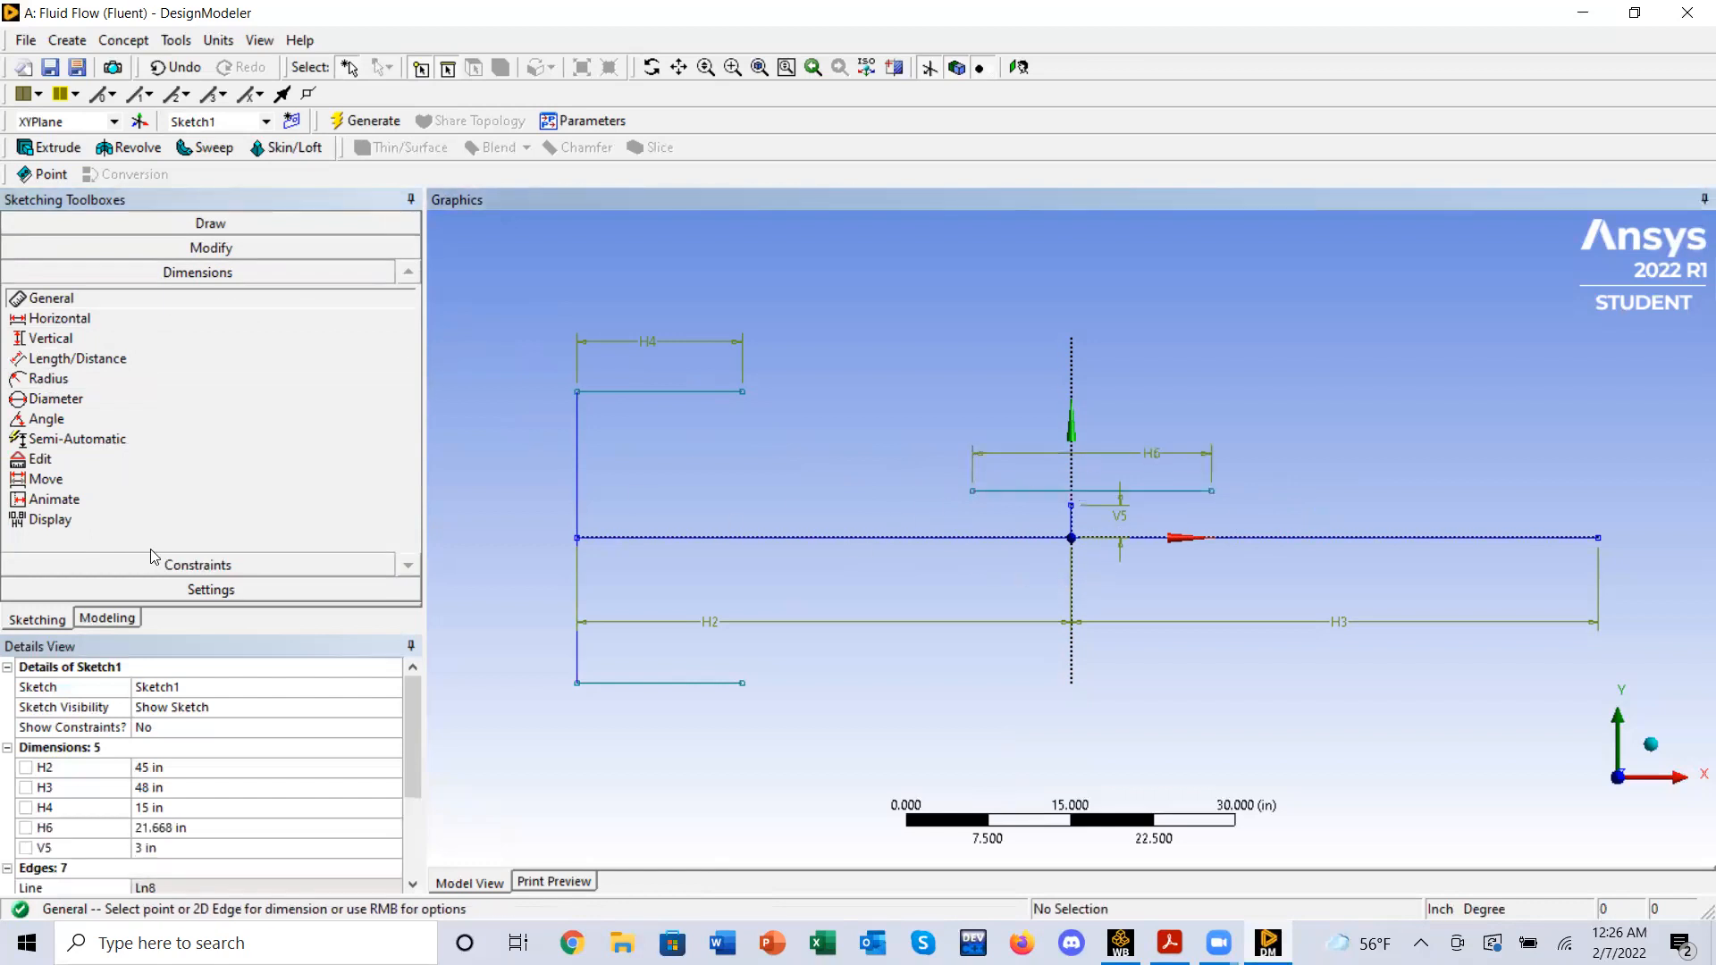
click(156, 829)
text(12)
key(Return)
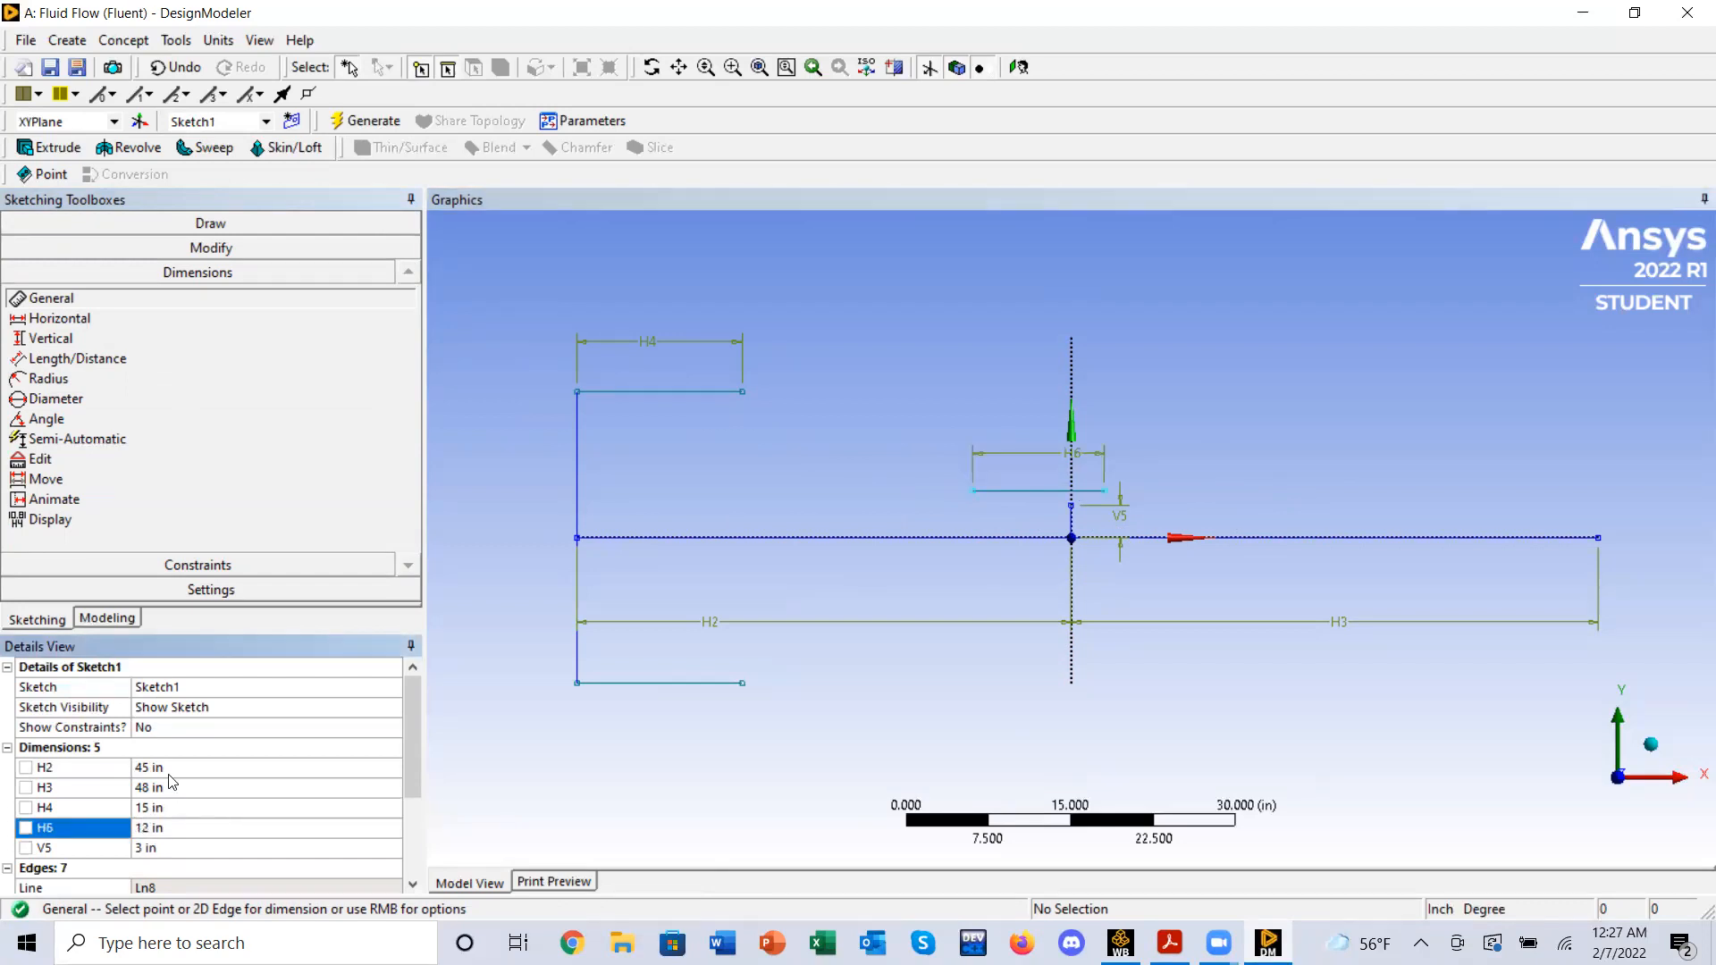
- Apply a Midpoint constraint between the 12 in horizontal line and the upper endpoint of the short vertical line
click(198, 565)
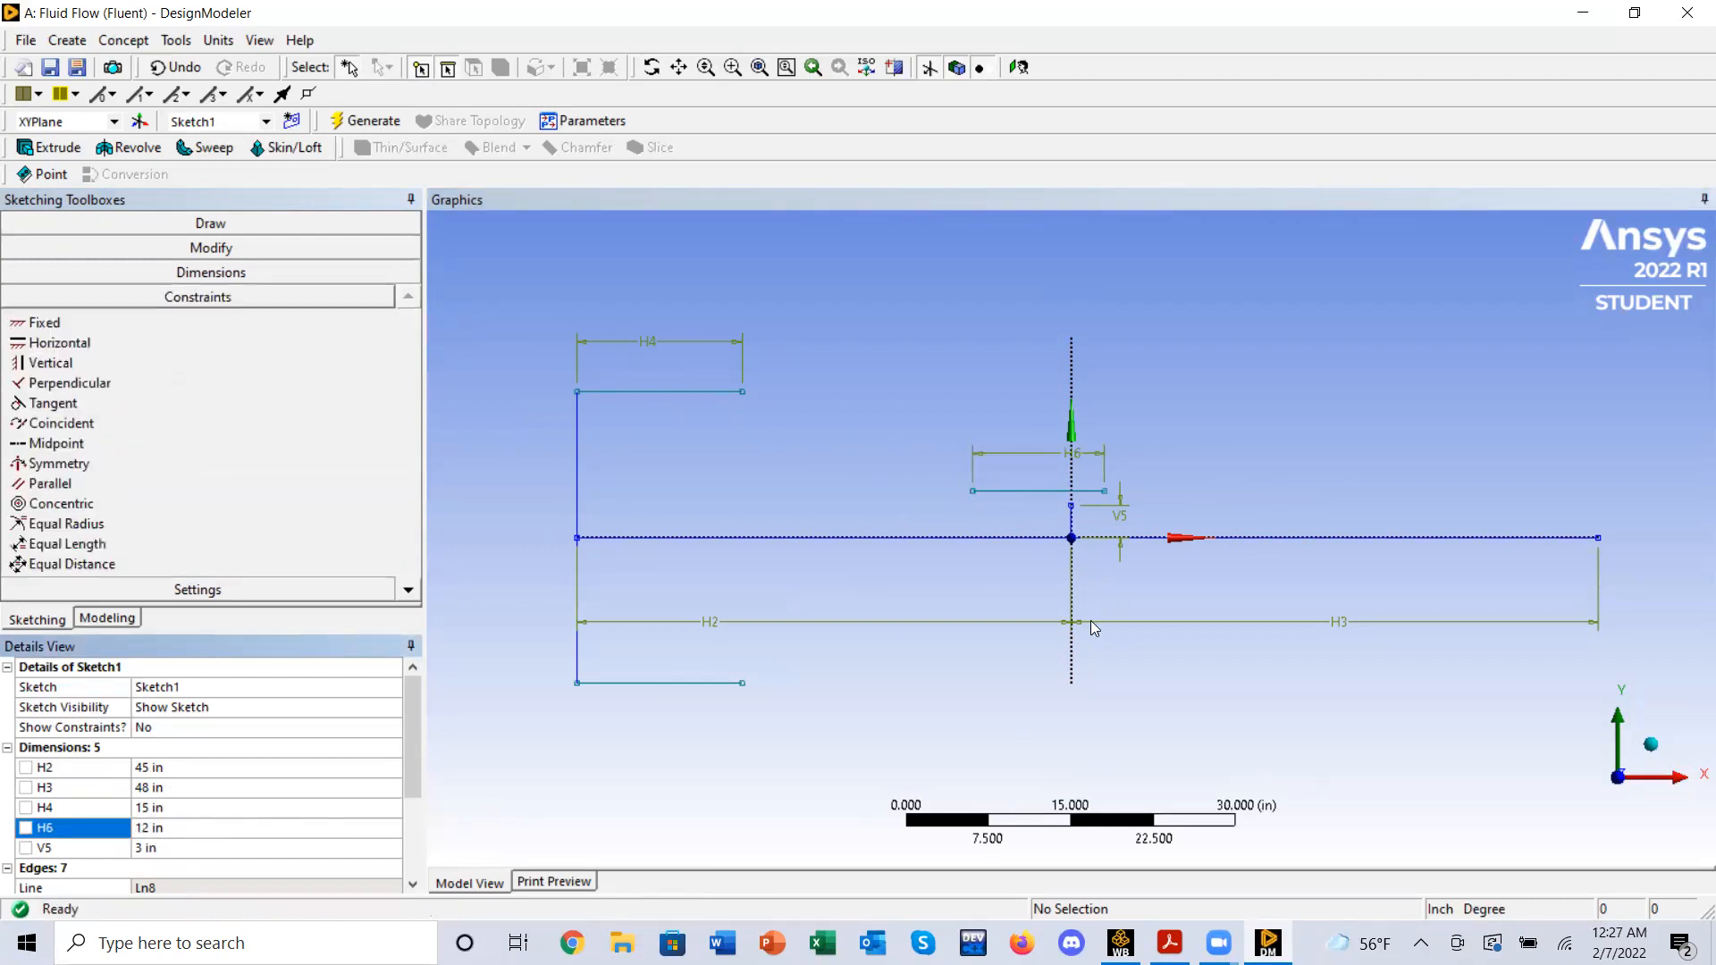
click(1048, 493)
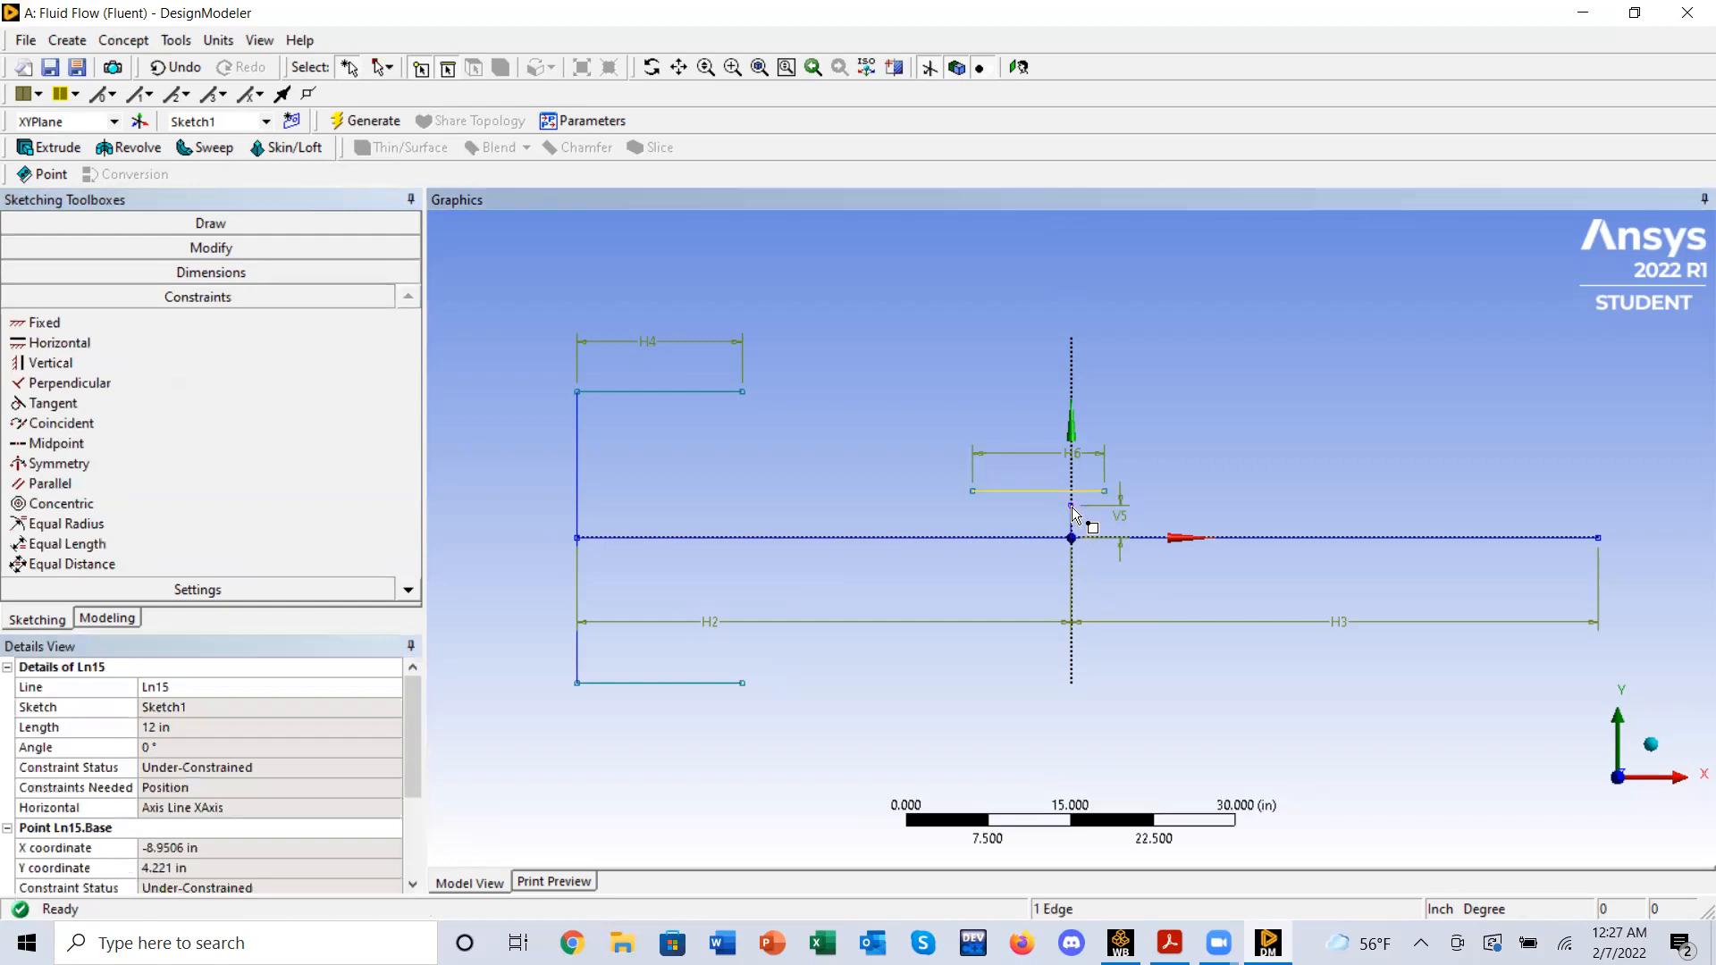
ctrl+click(1071, 506)
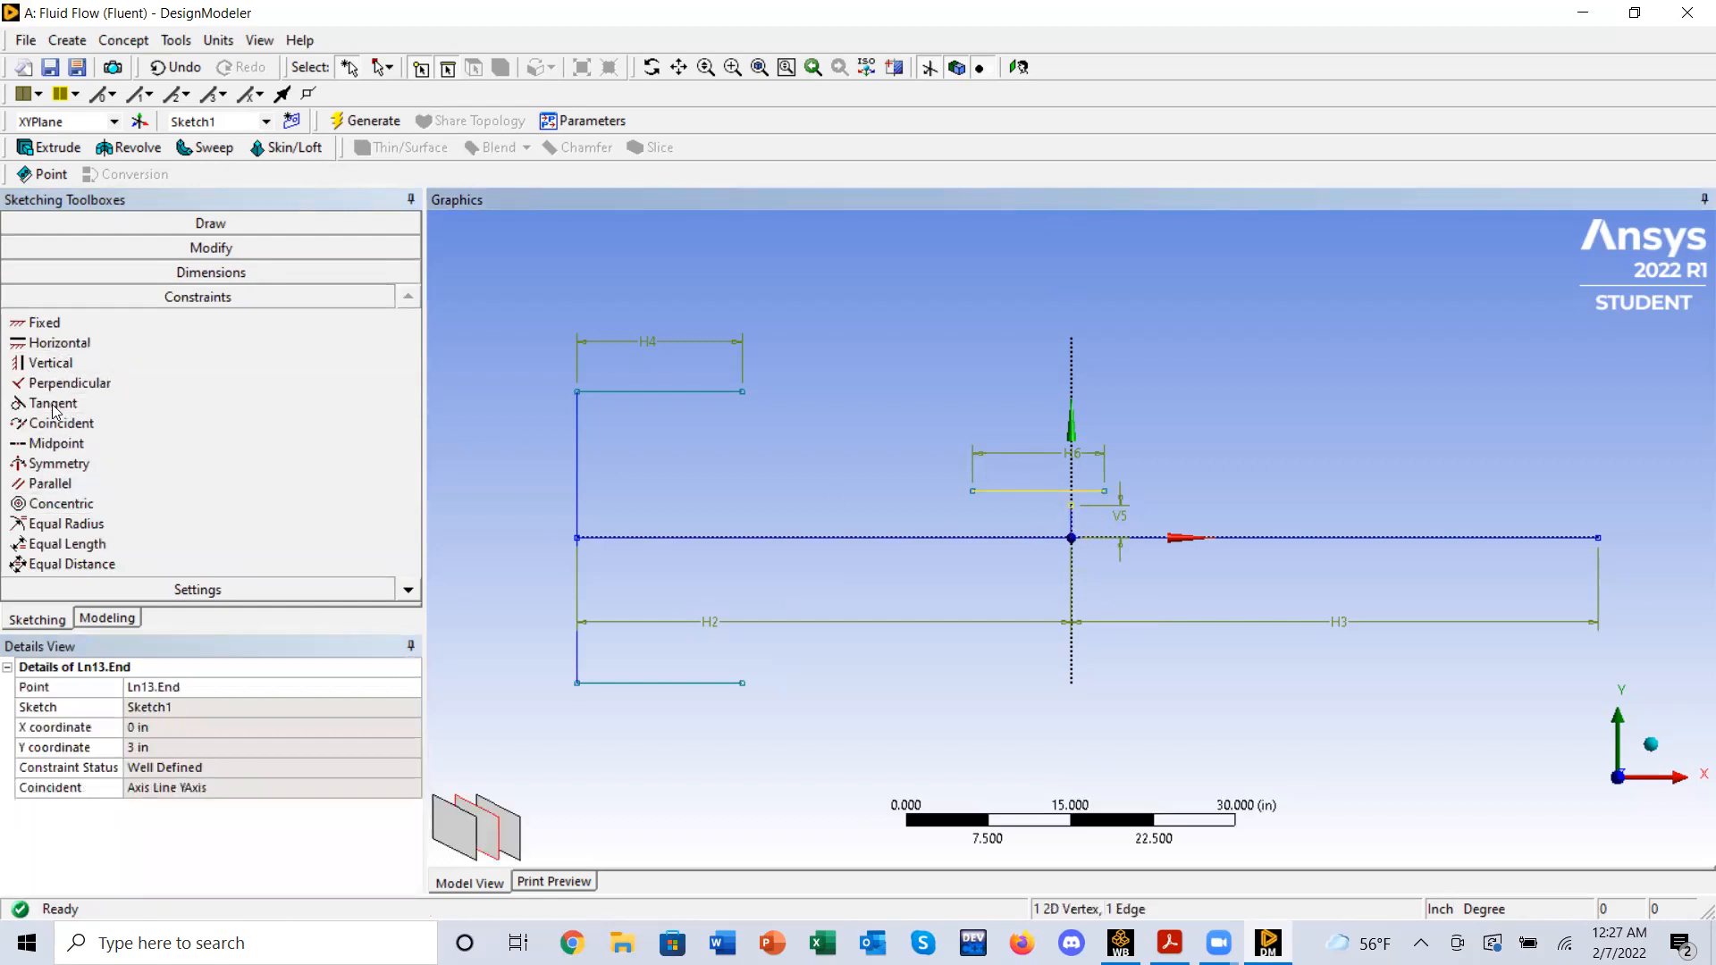
click(56, 444)
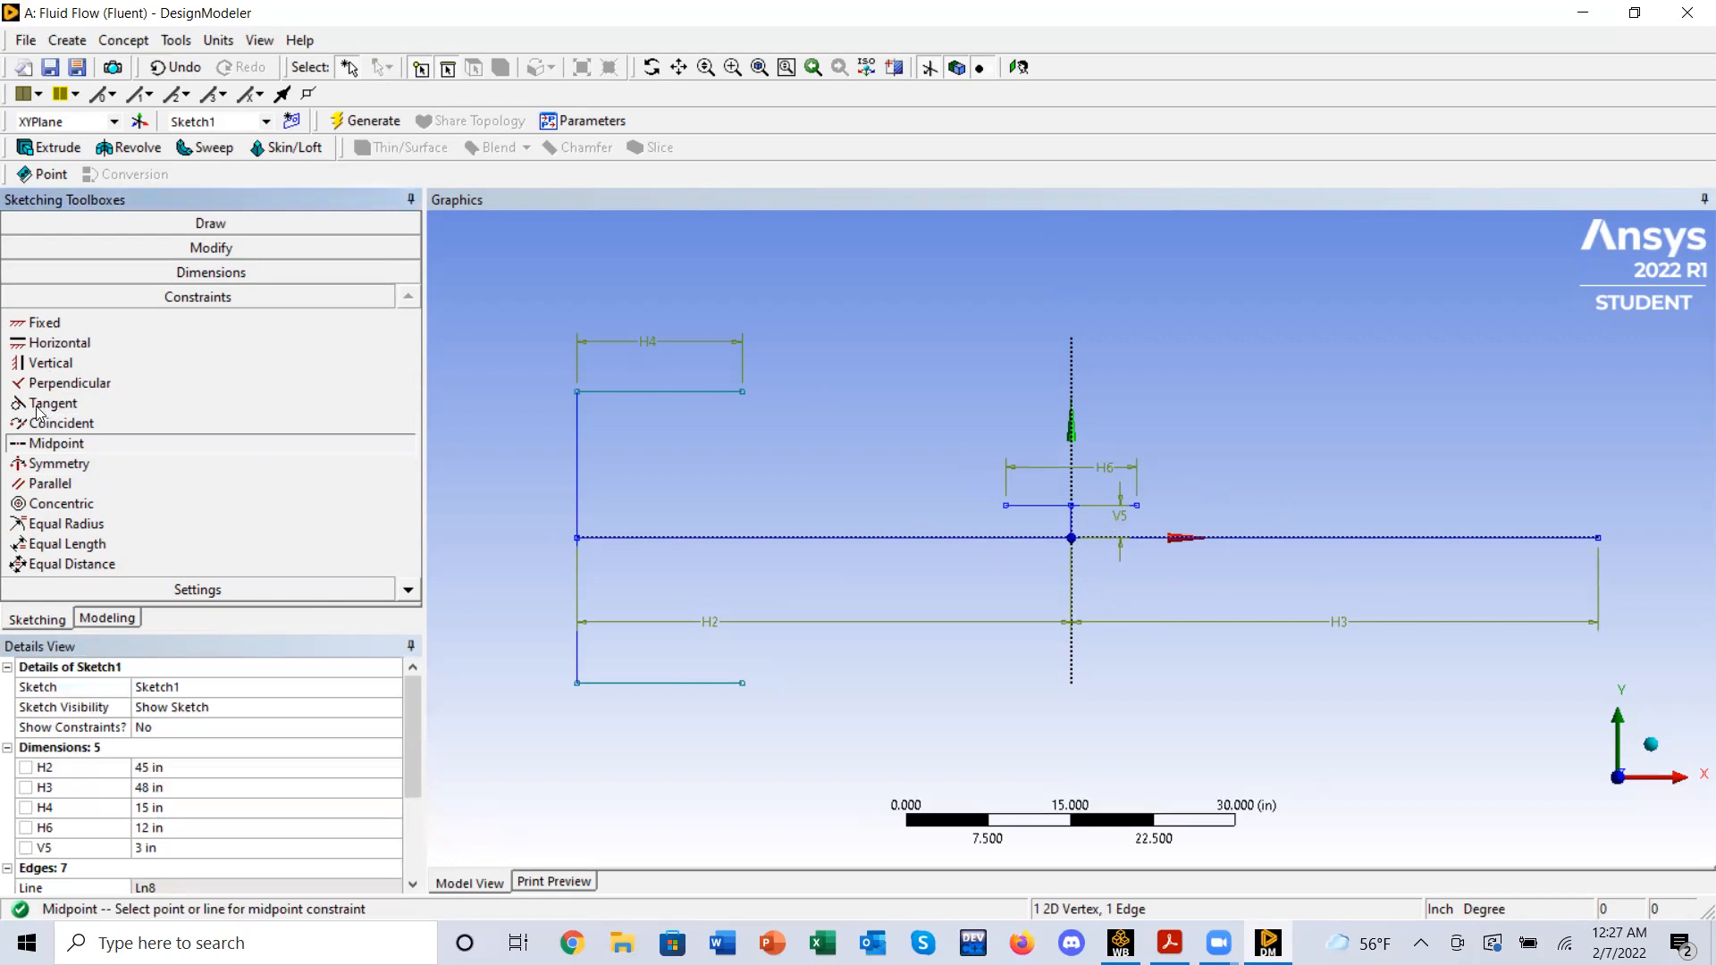
- Draw a vertical line about 4 in long from the origin downward along the negative Y axis
click(202, 223)
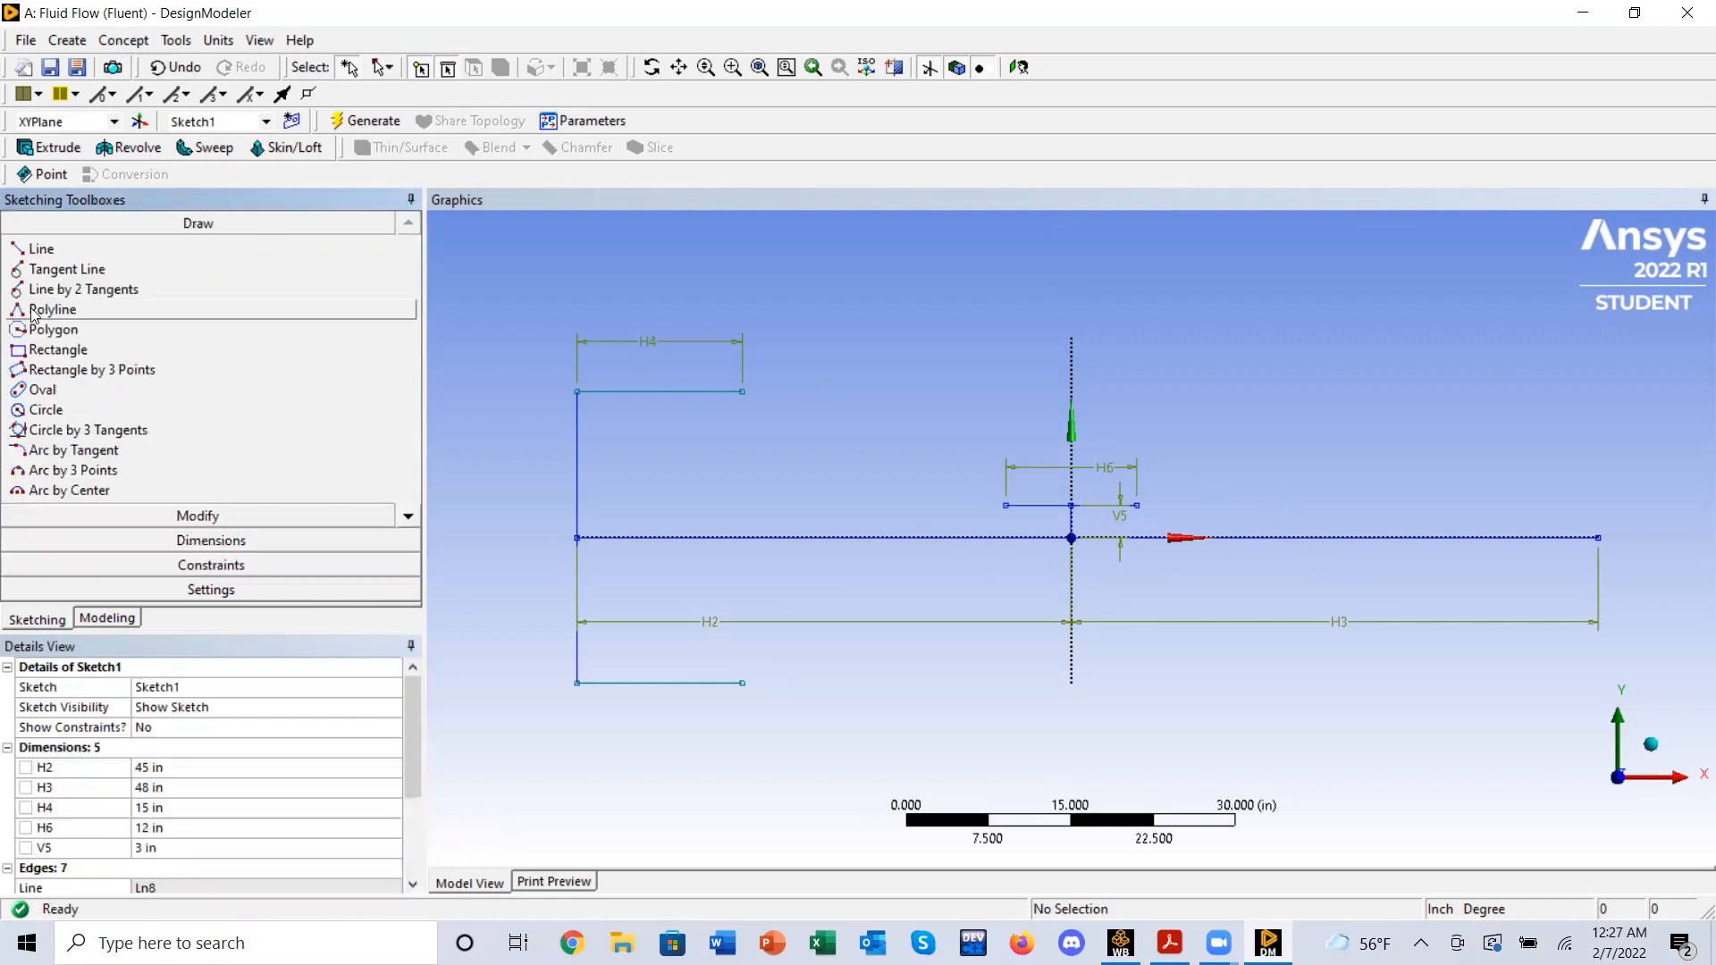
click(40, 249)
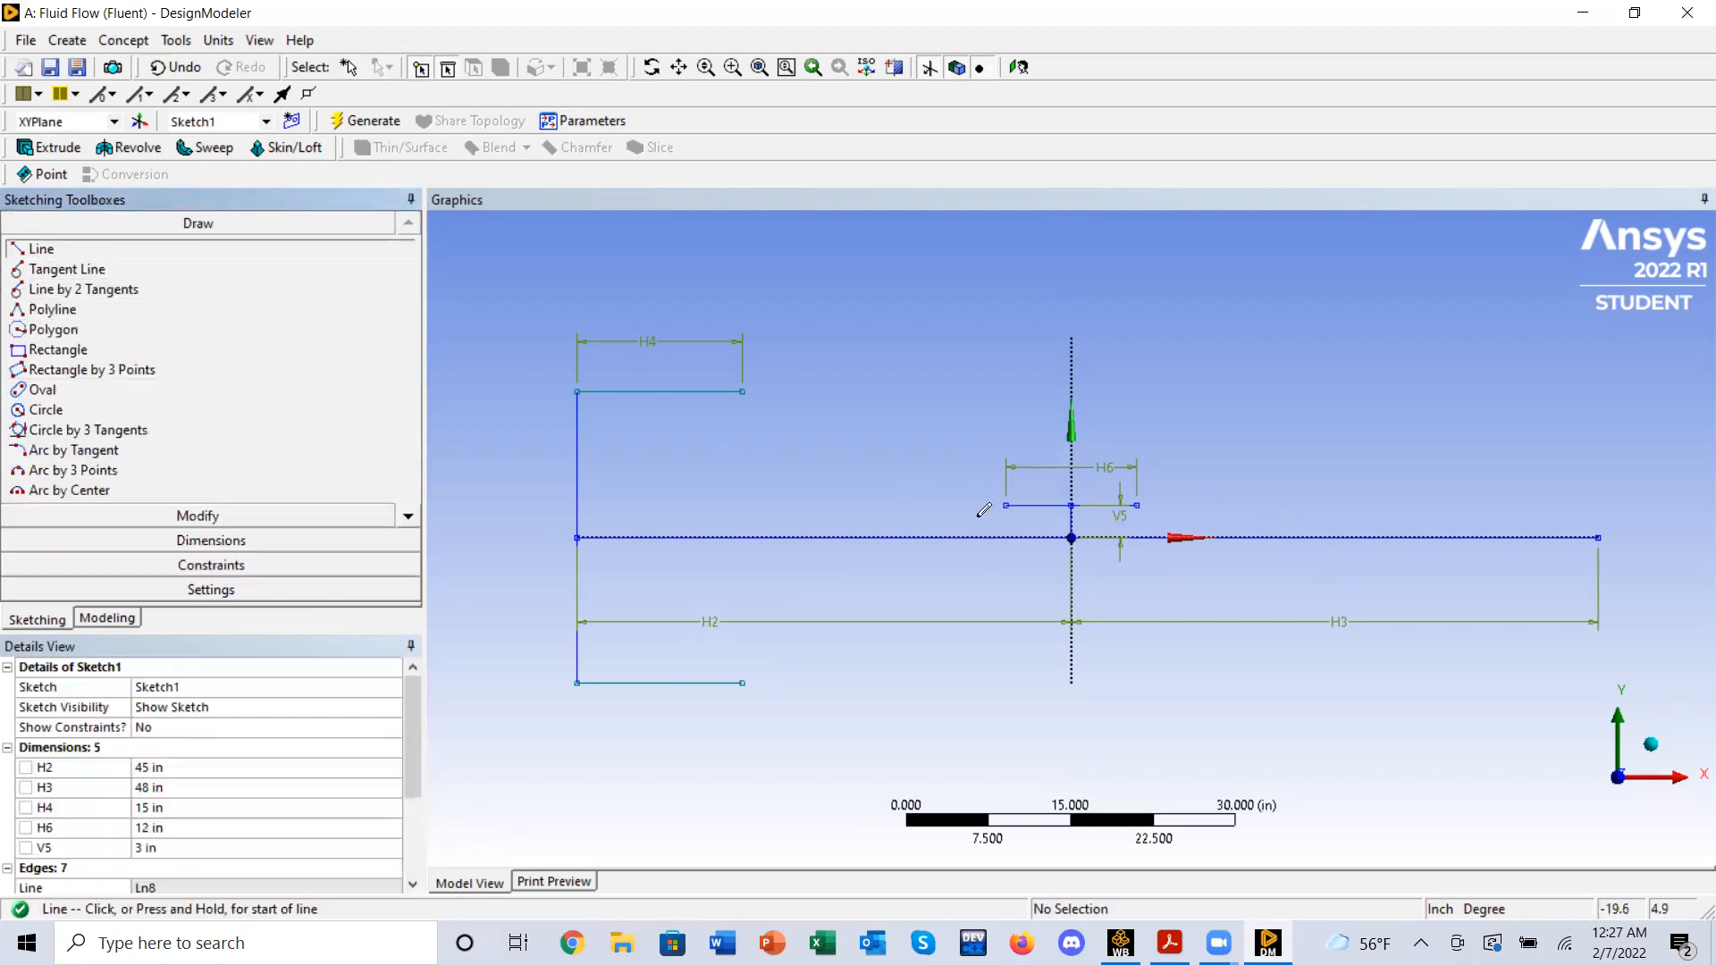
click(1072, 538)
click(1072, 583)
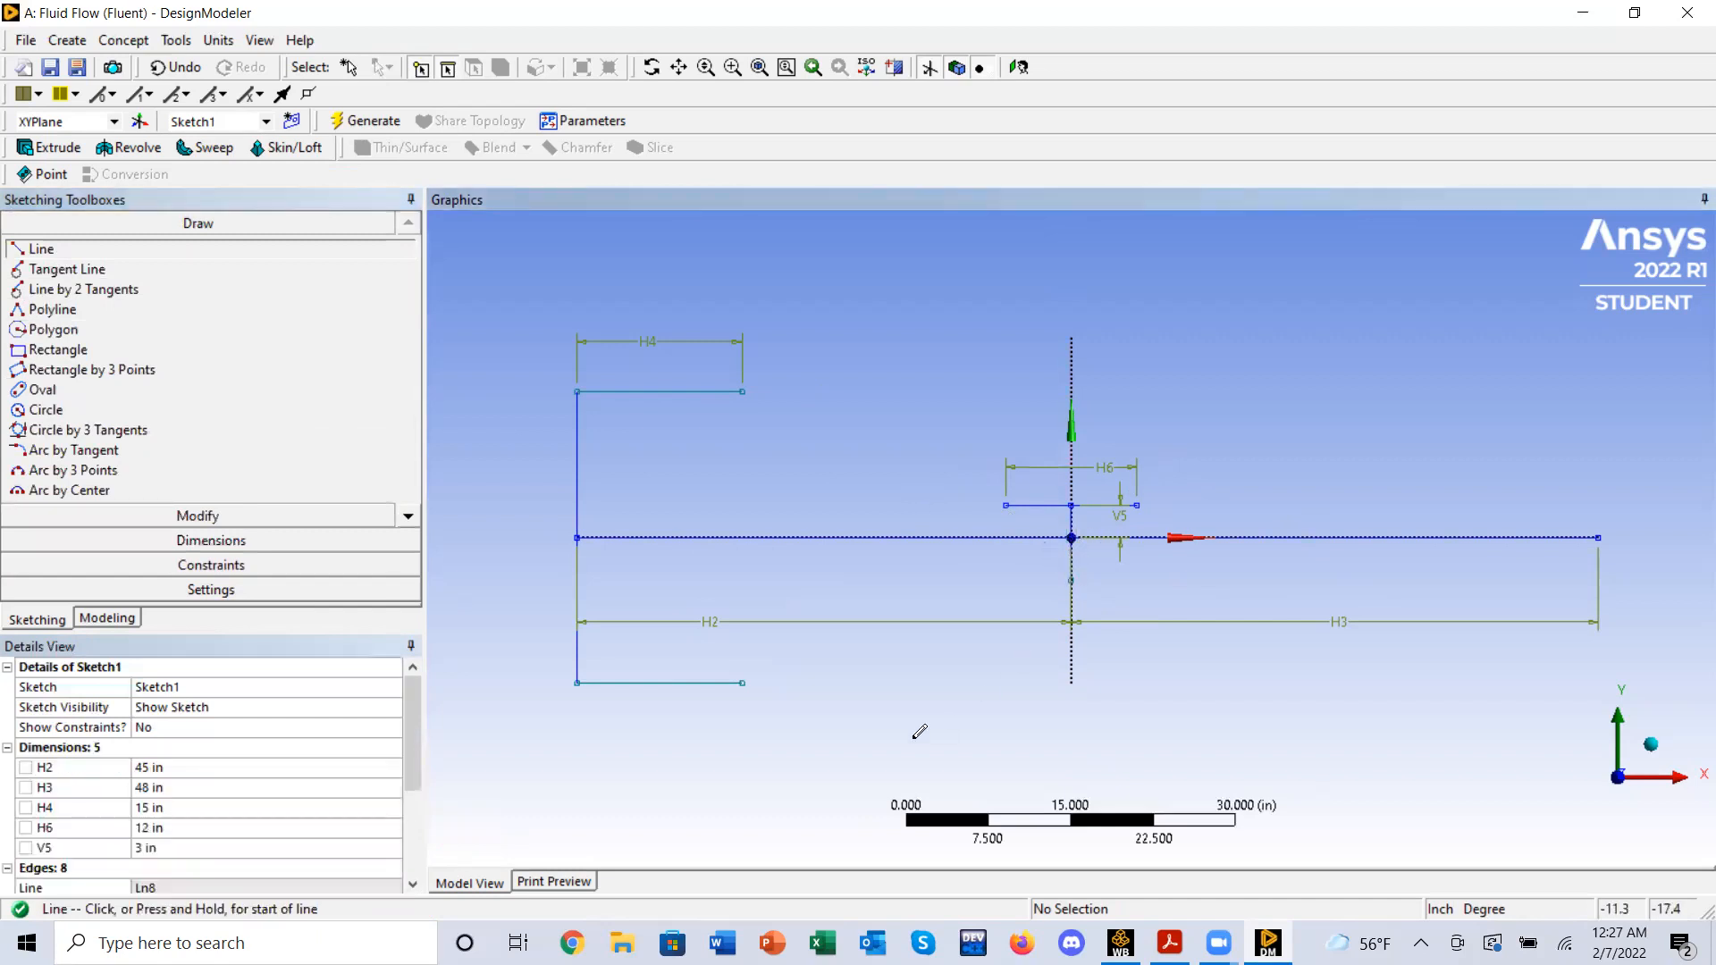
- Dimension the vertical line below the origin and set its length to 3 in
click(175, 517)
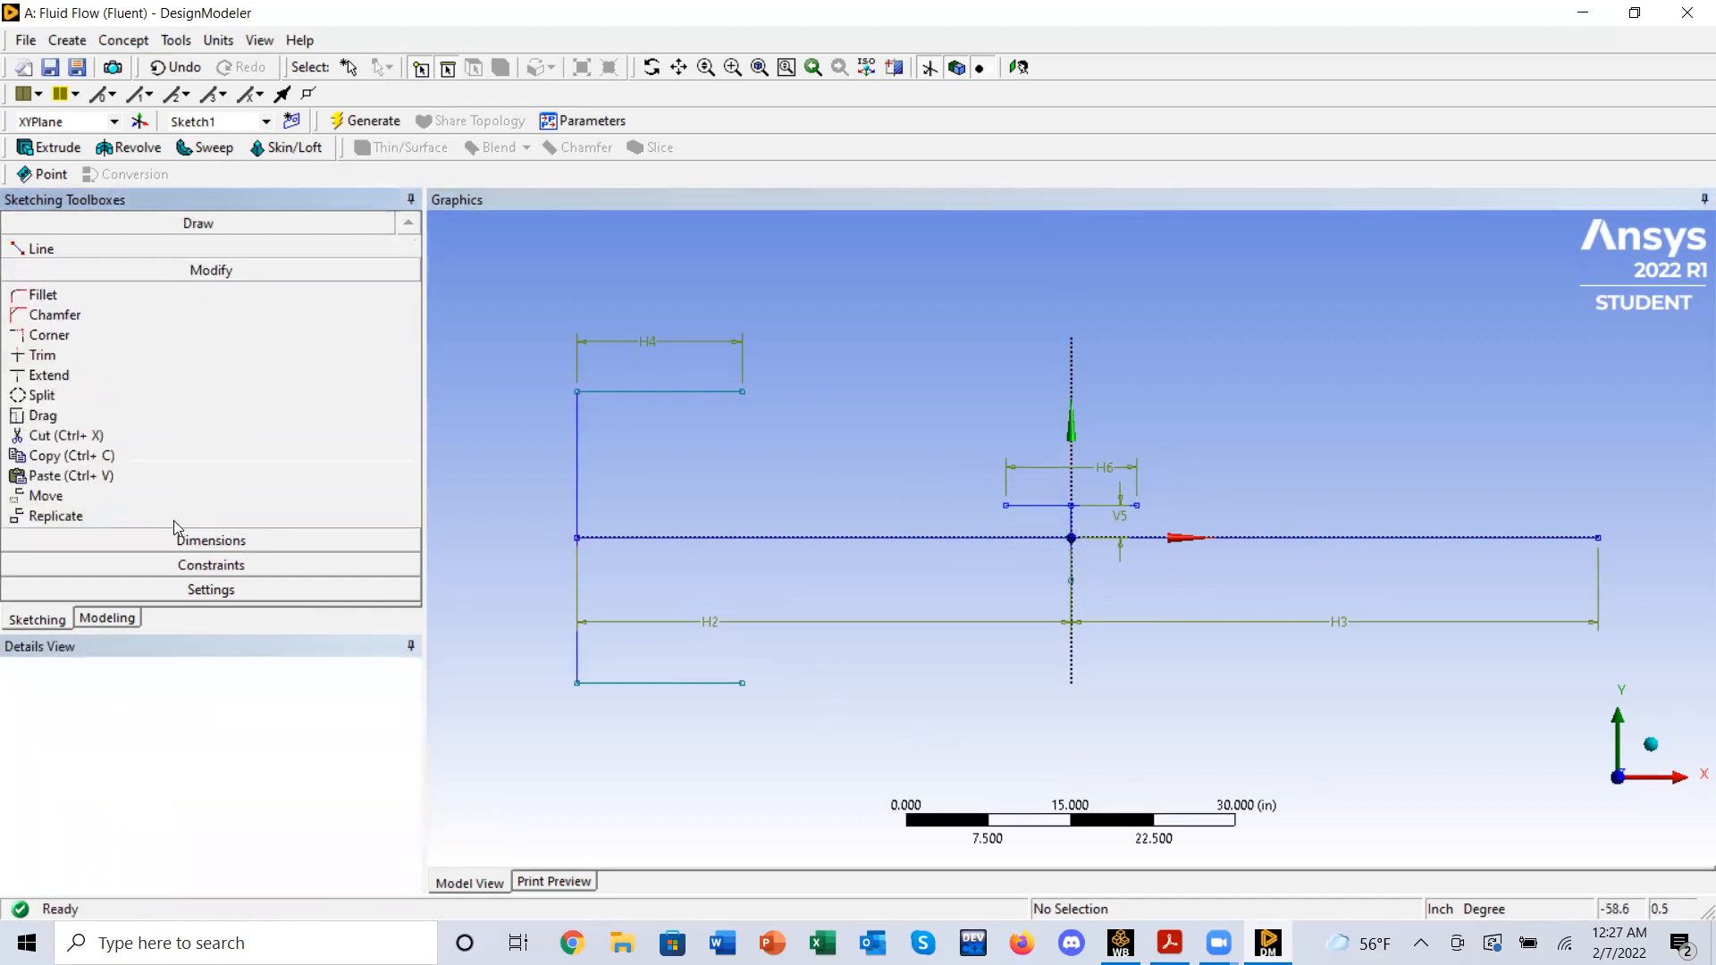
click(179, 542)
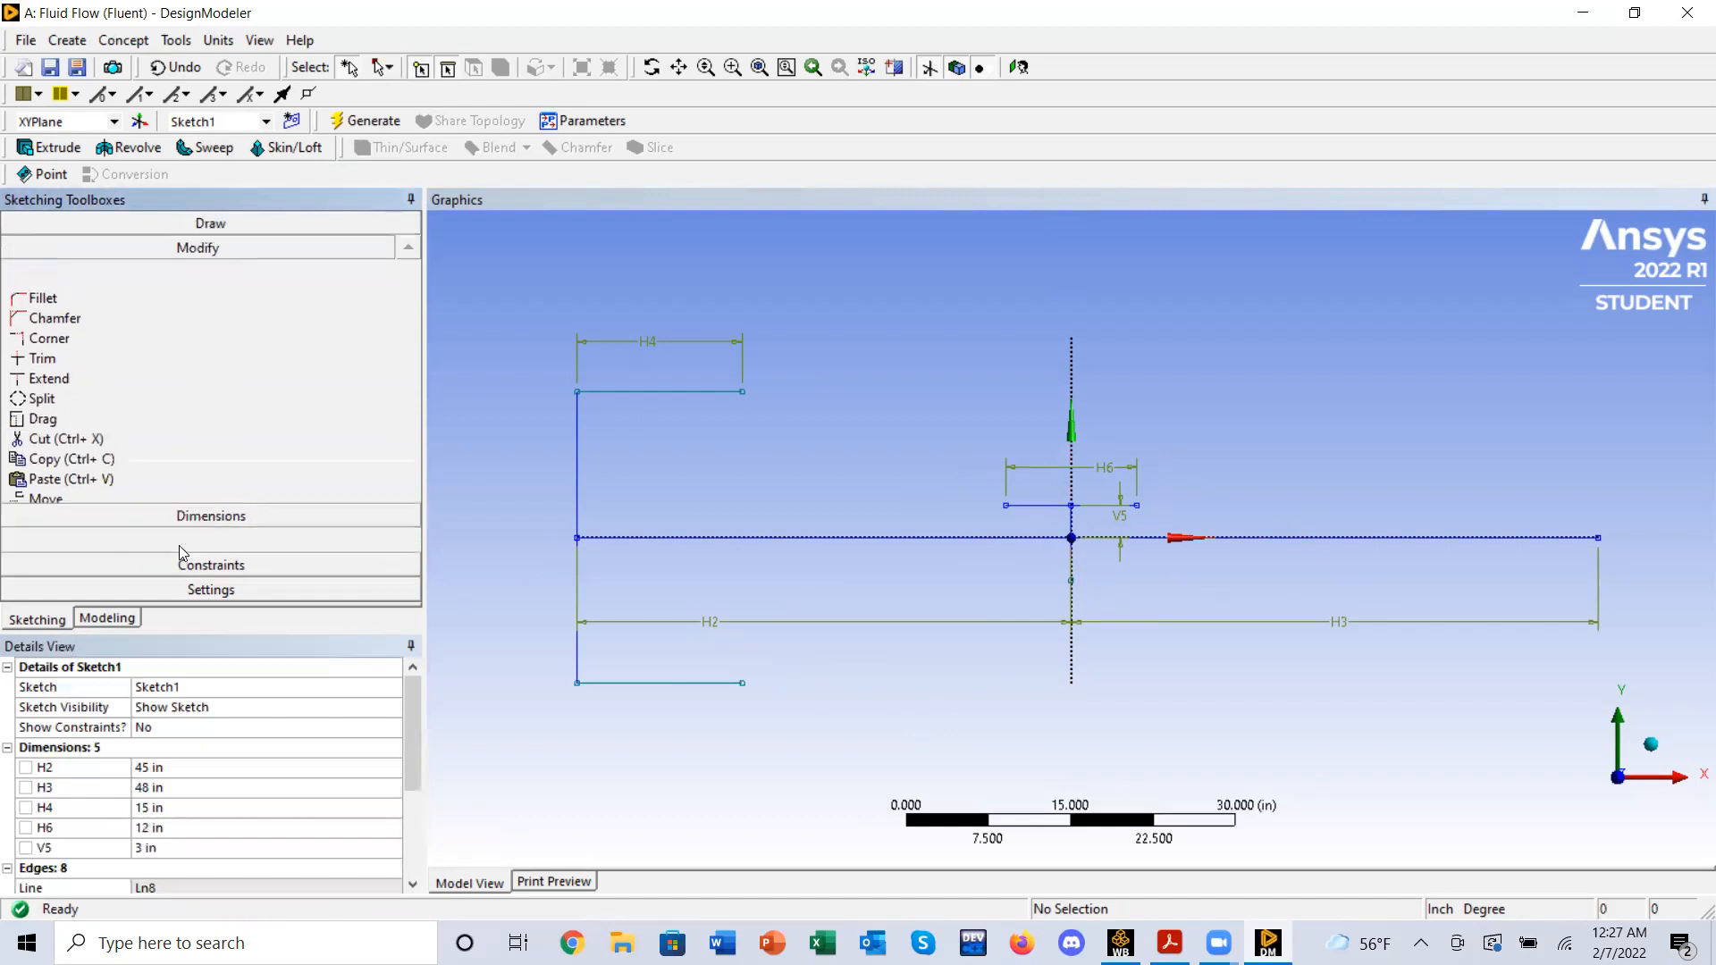
click(1071, 566)
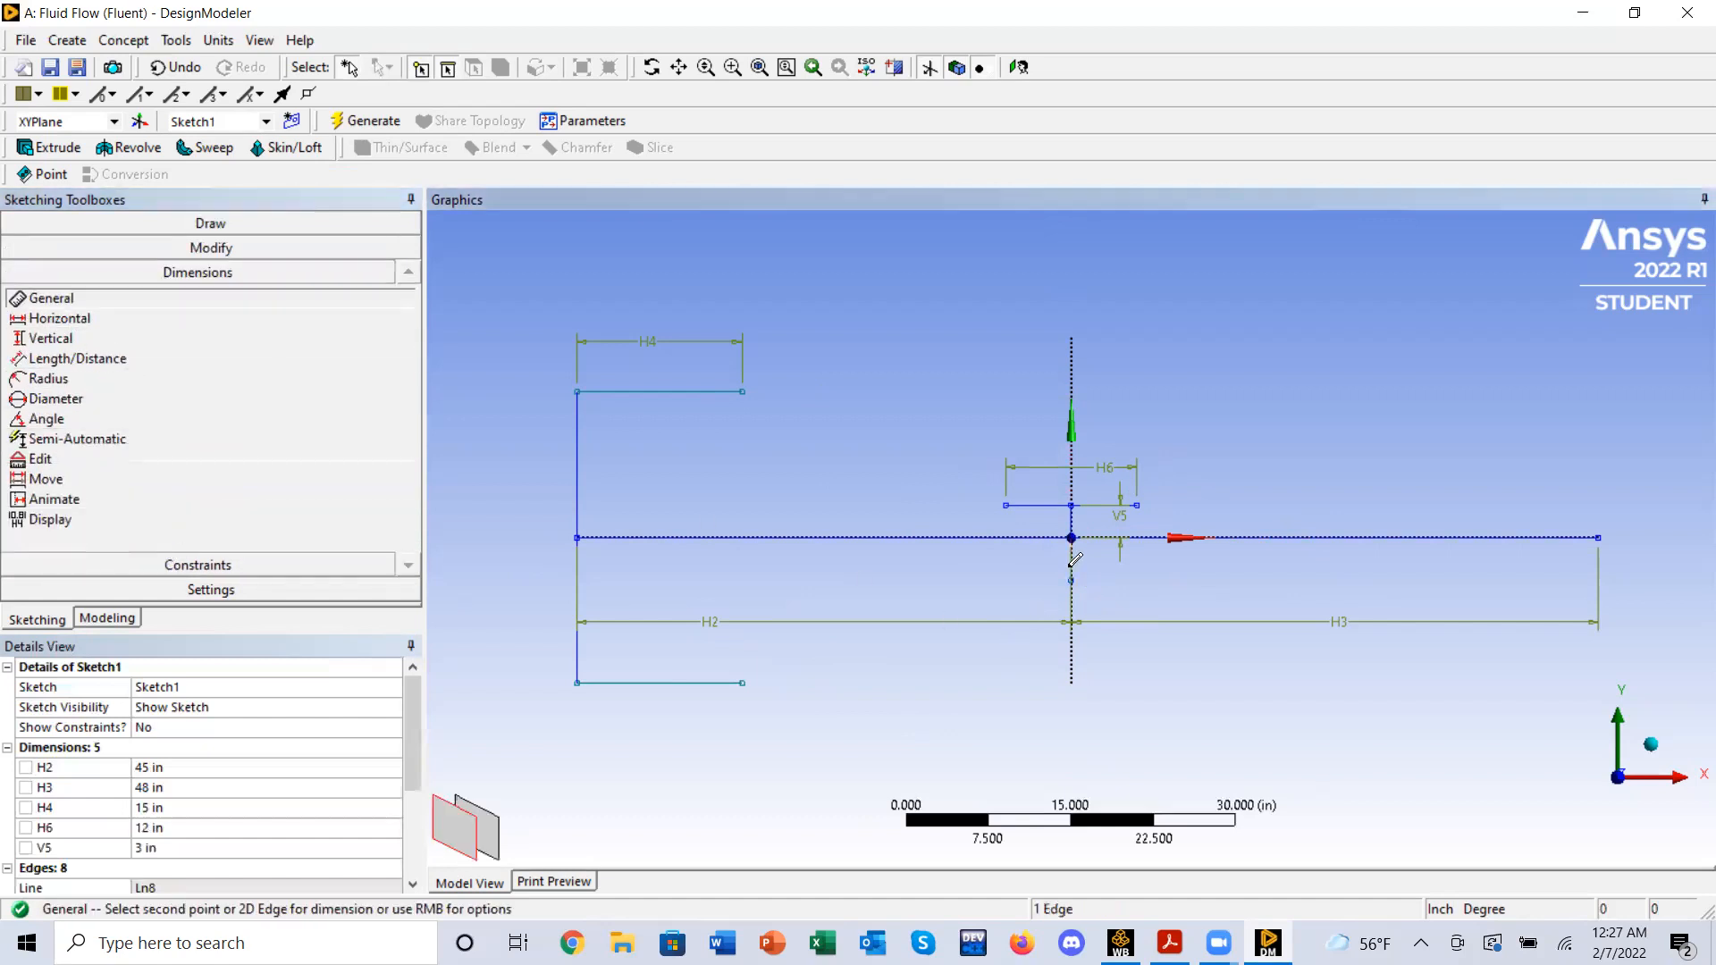
click(1130, 586)
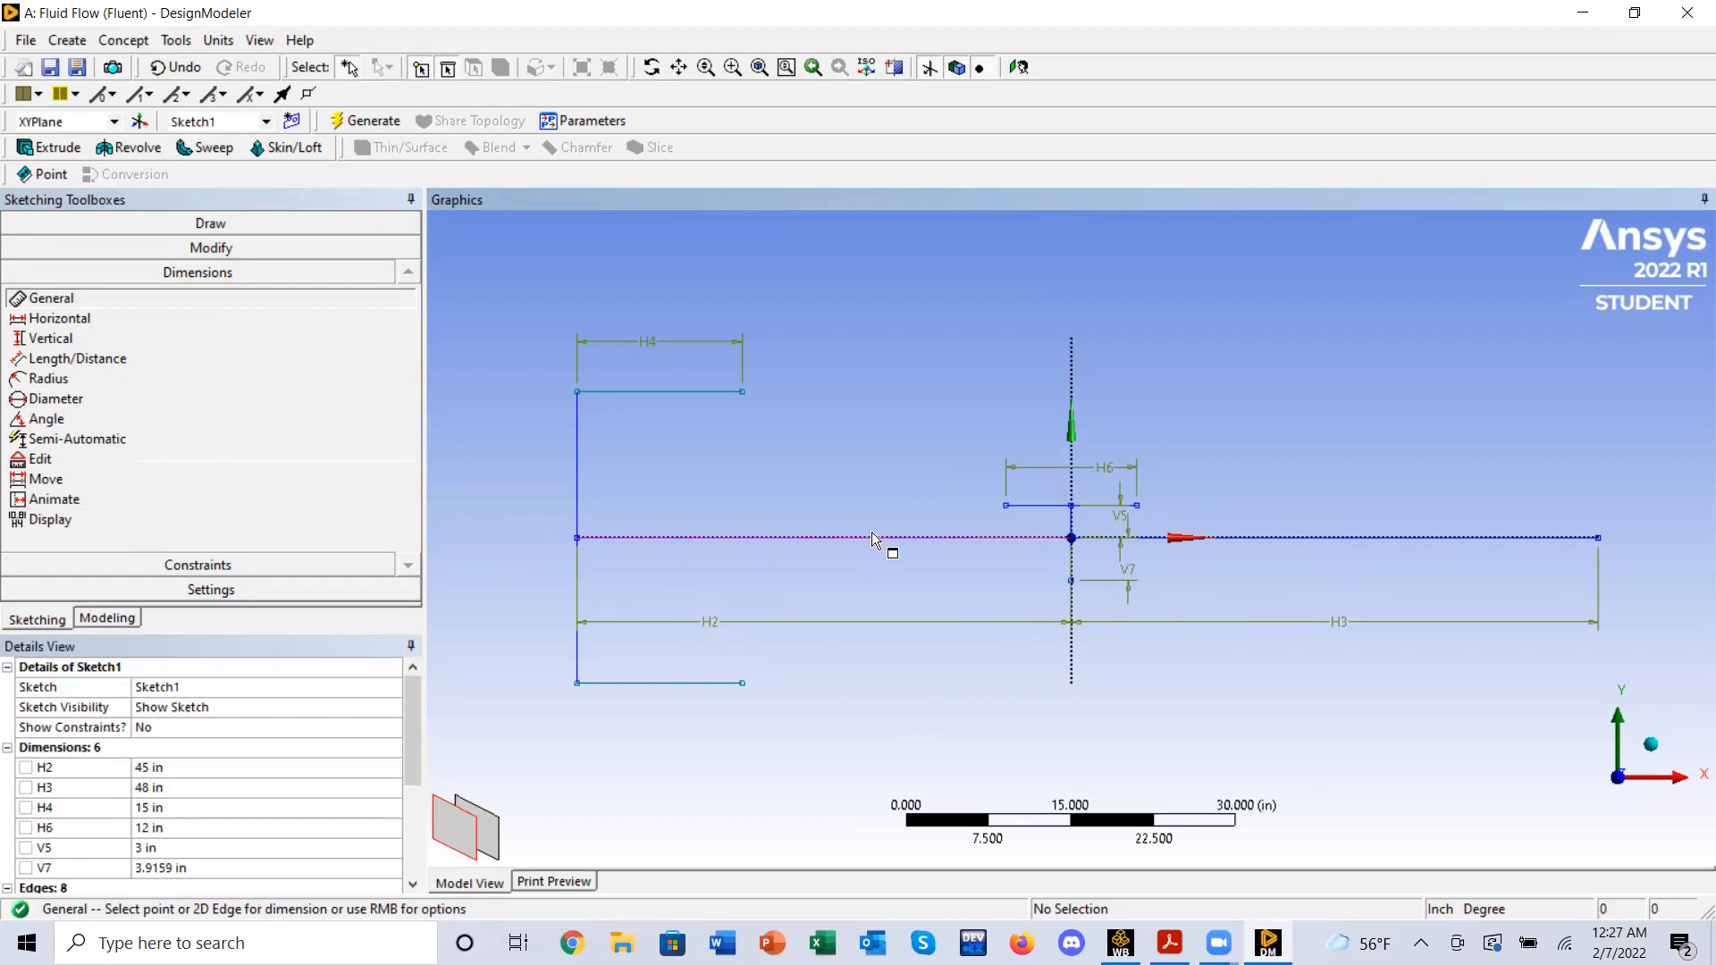
scroll(164, 822, down, 1)
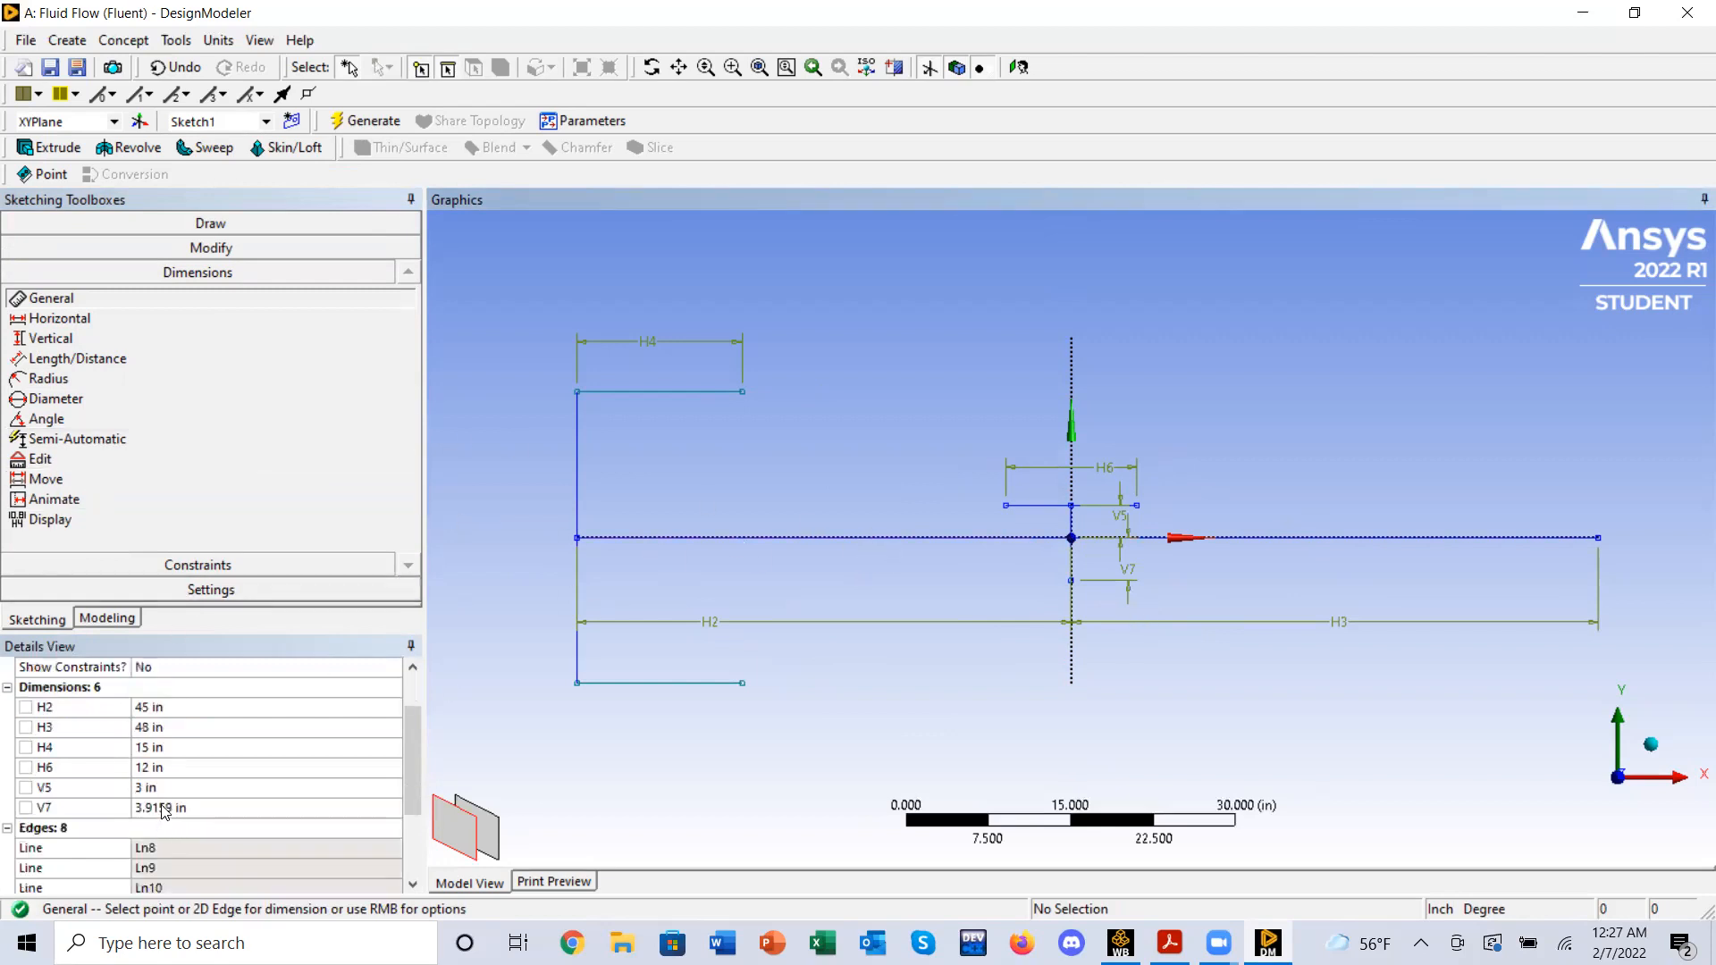
click(164, 808)
text(3)
key(Return)
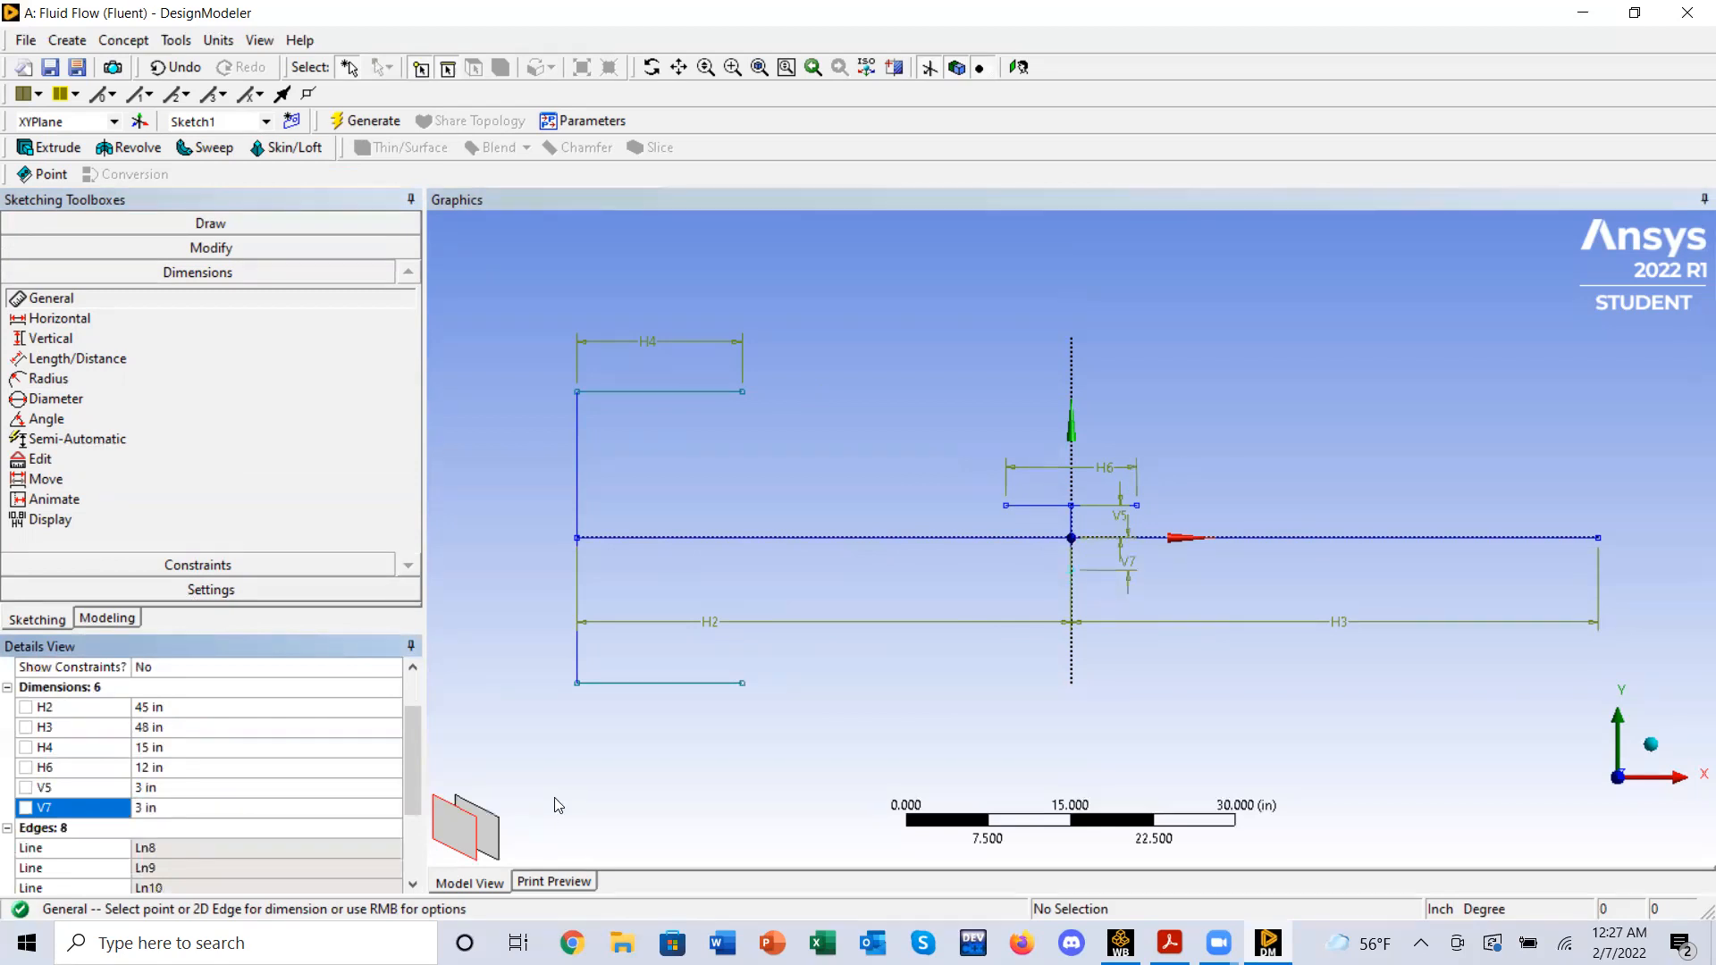
- Draw a line across the Y axis just below the lower vertical line and apply a Horizontal constraint to it
click(211, 222)
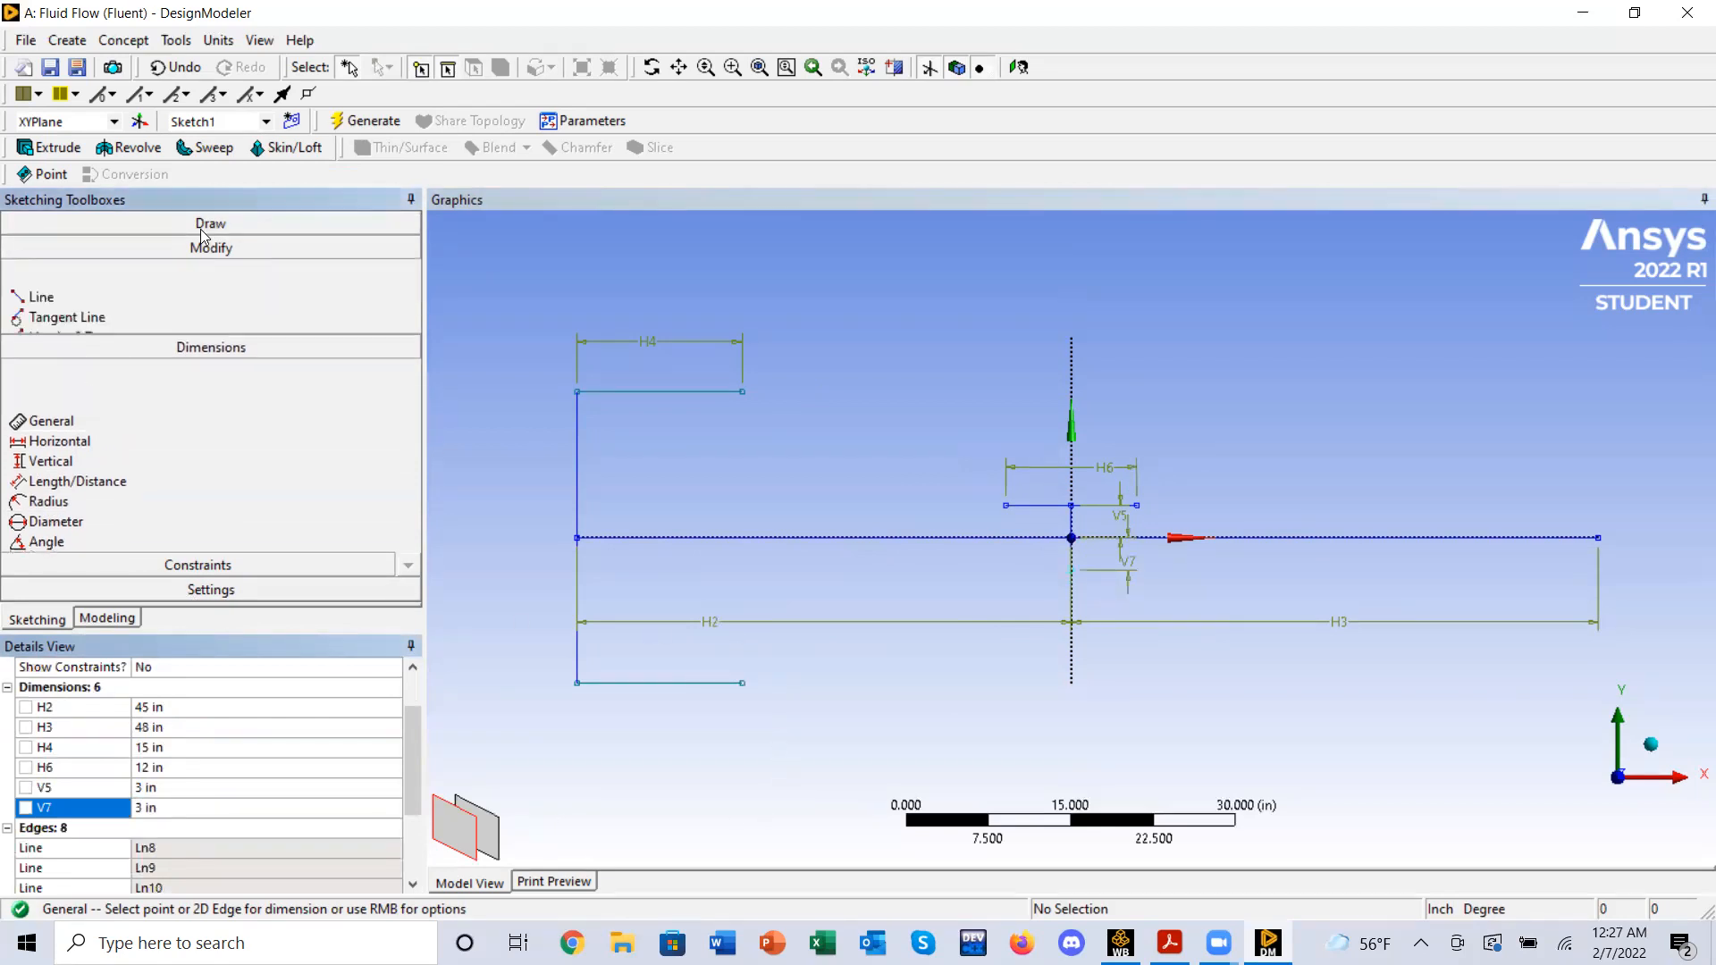
click(41, 249)
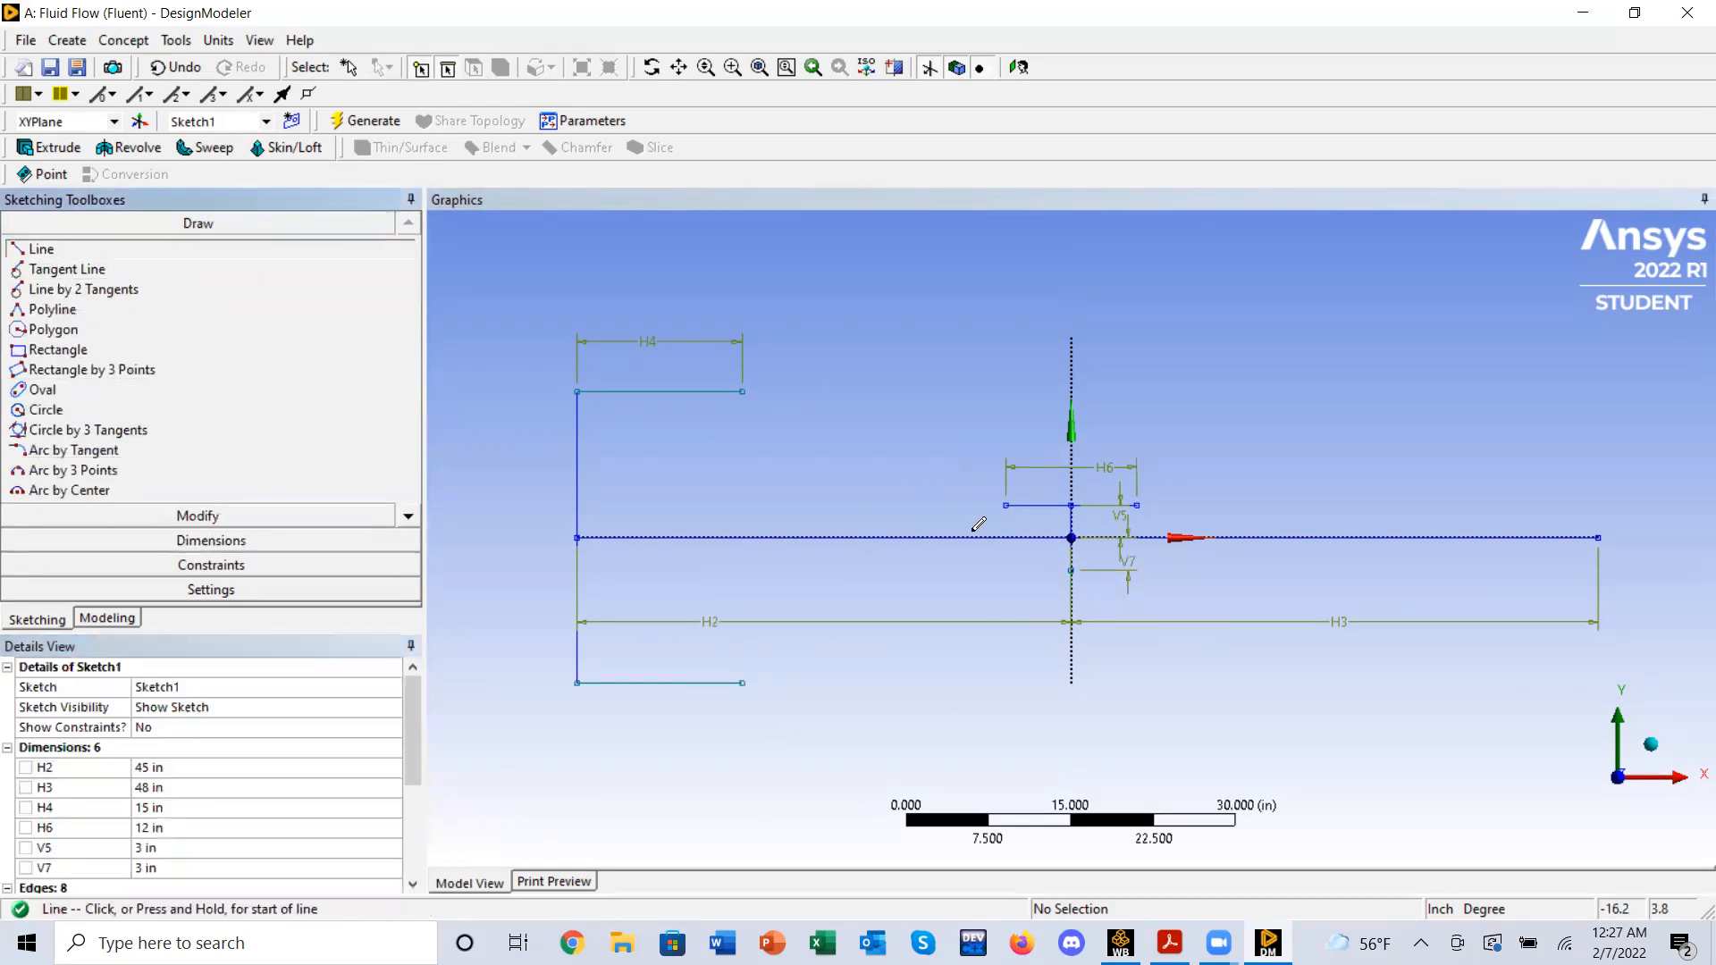
click(999, 581)
click(1162, 589)
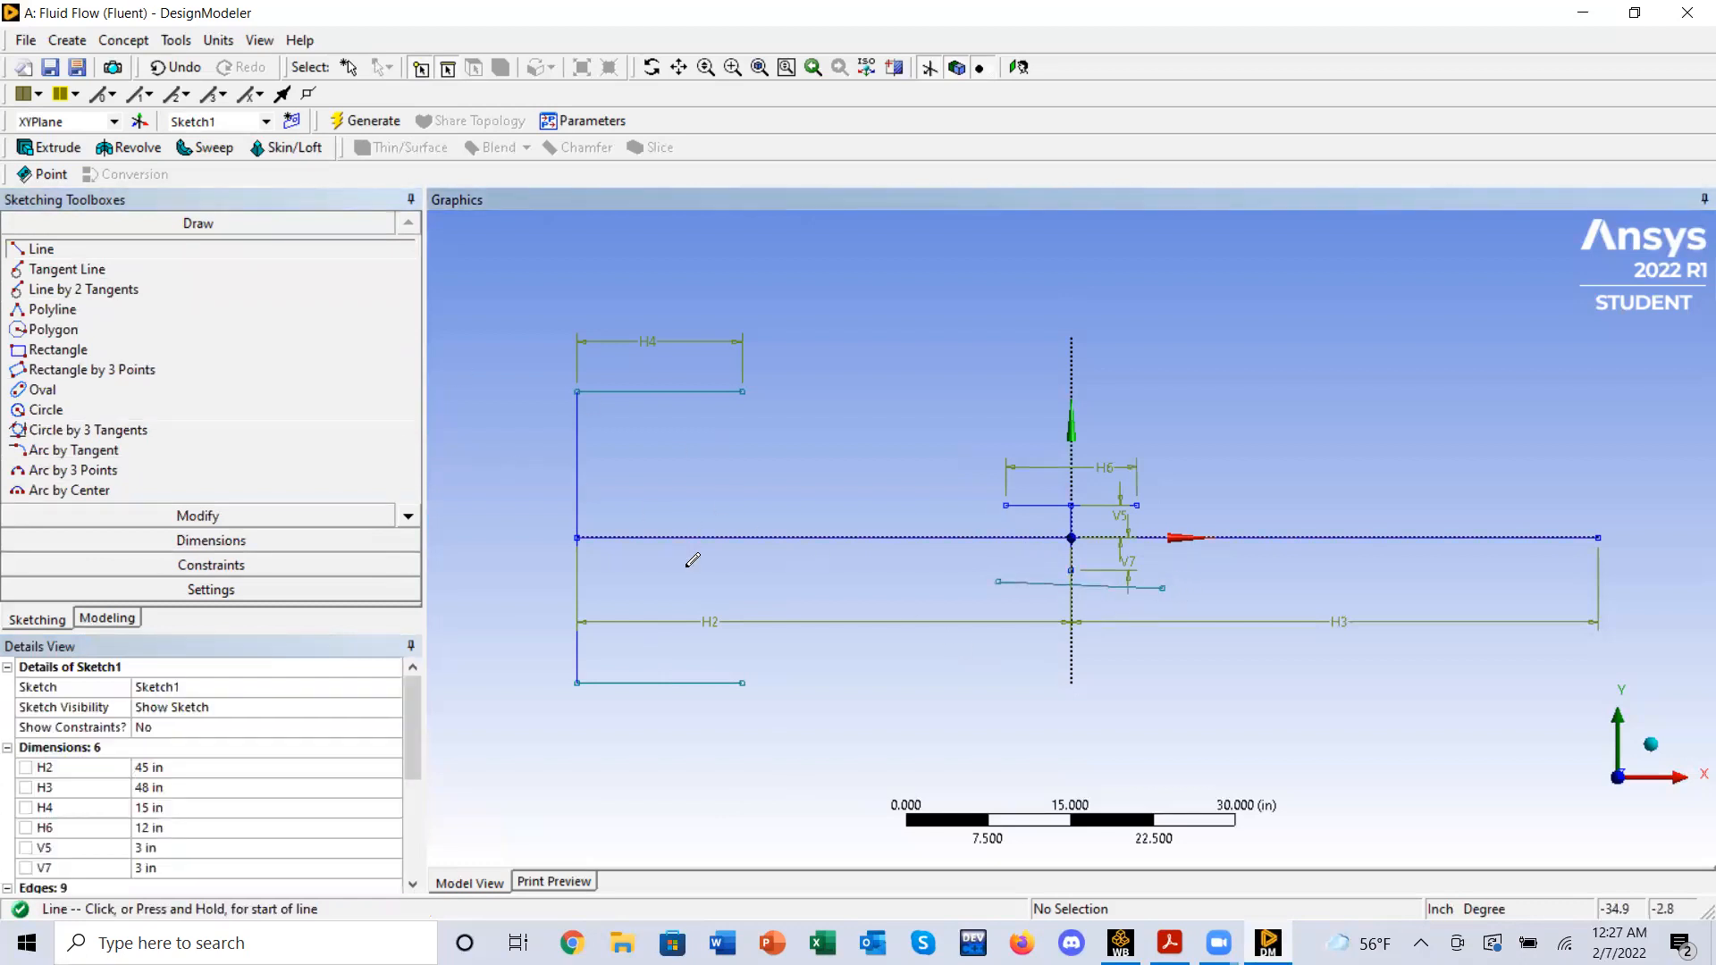
click(255, 565)
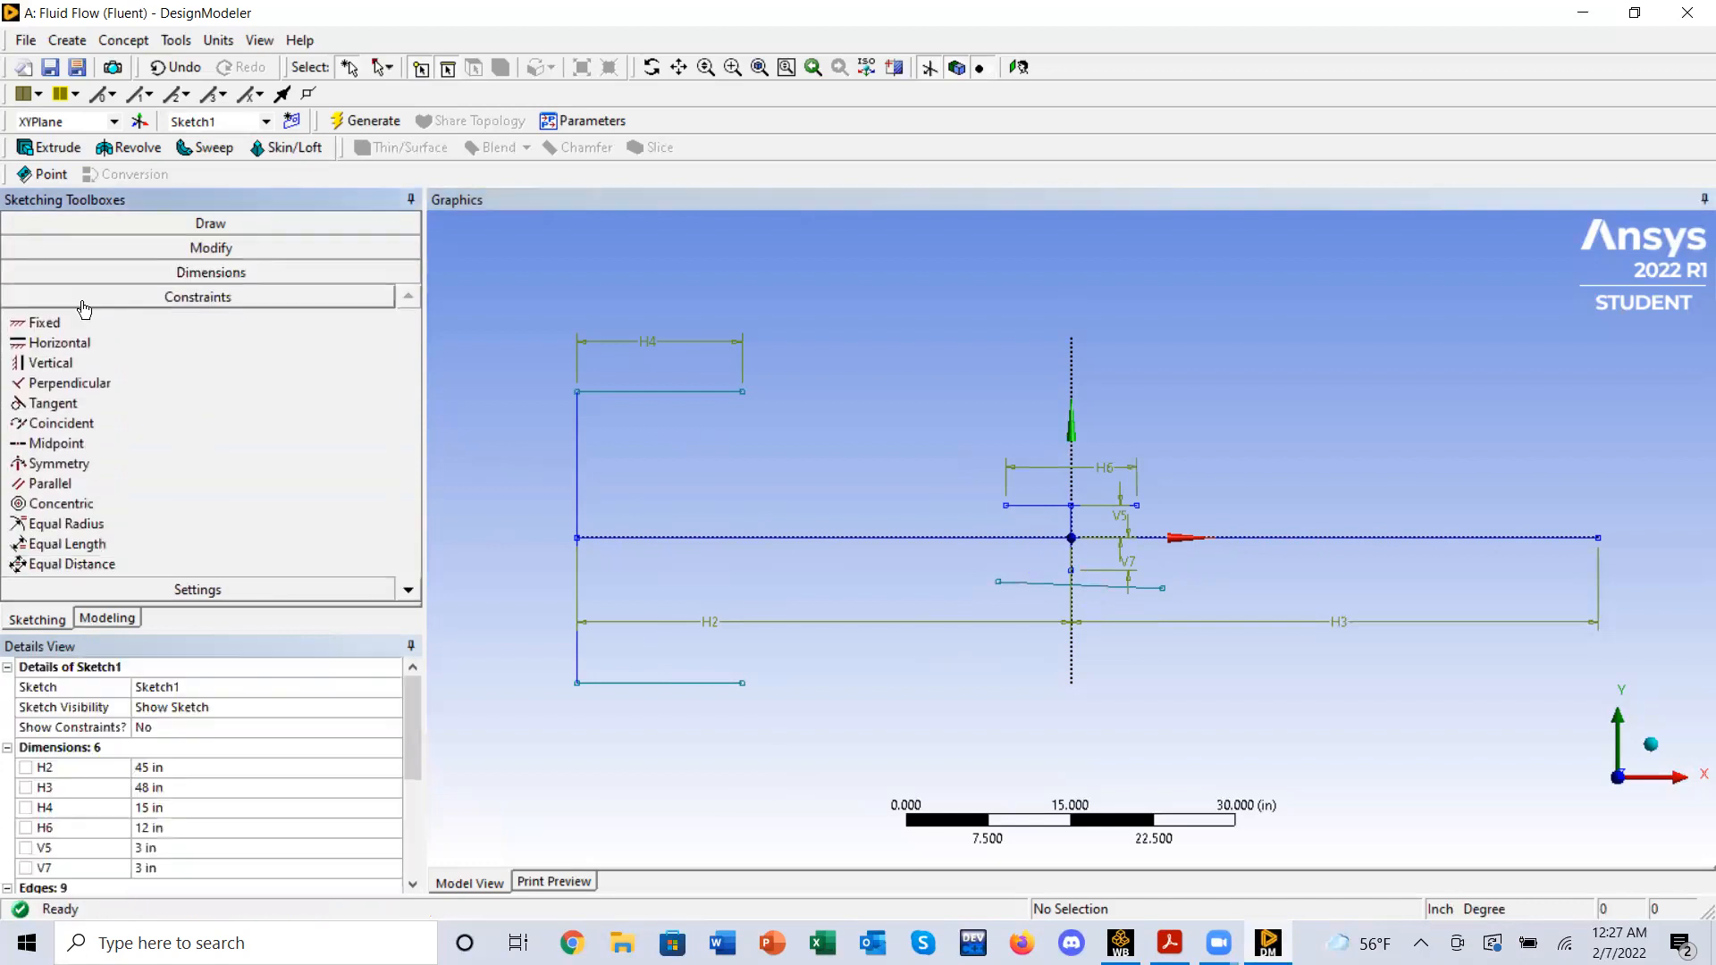
click(87, 343)
click(1042, 584)
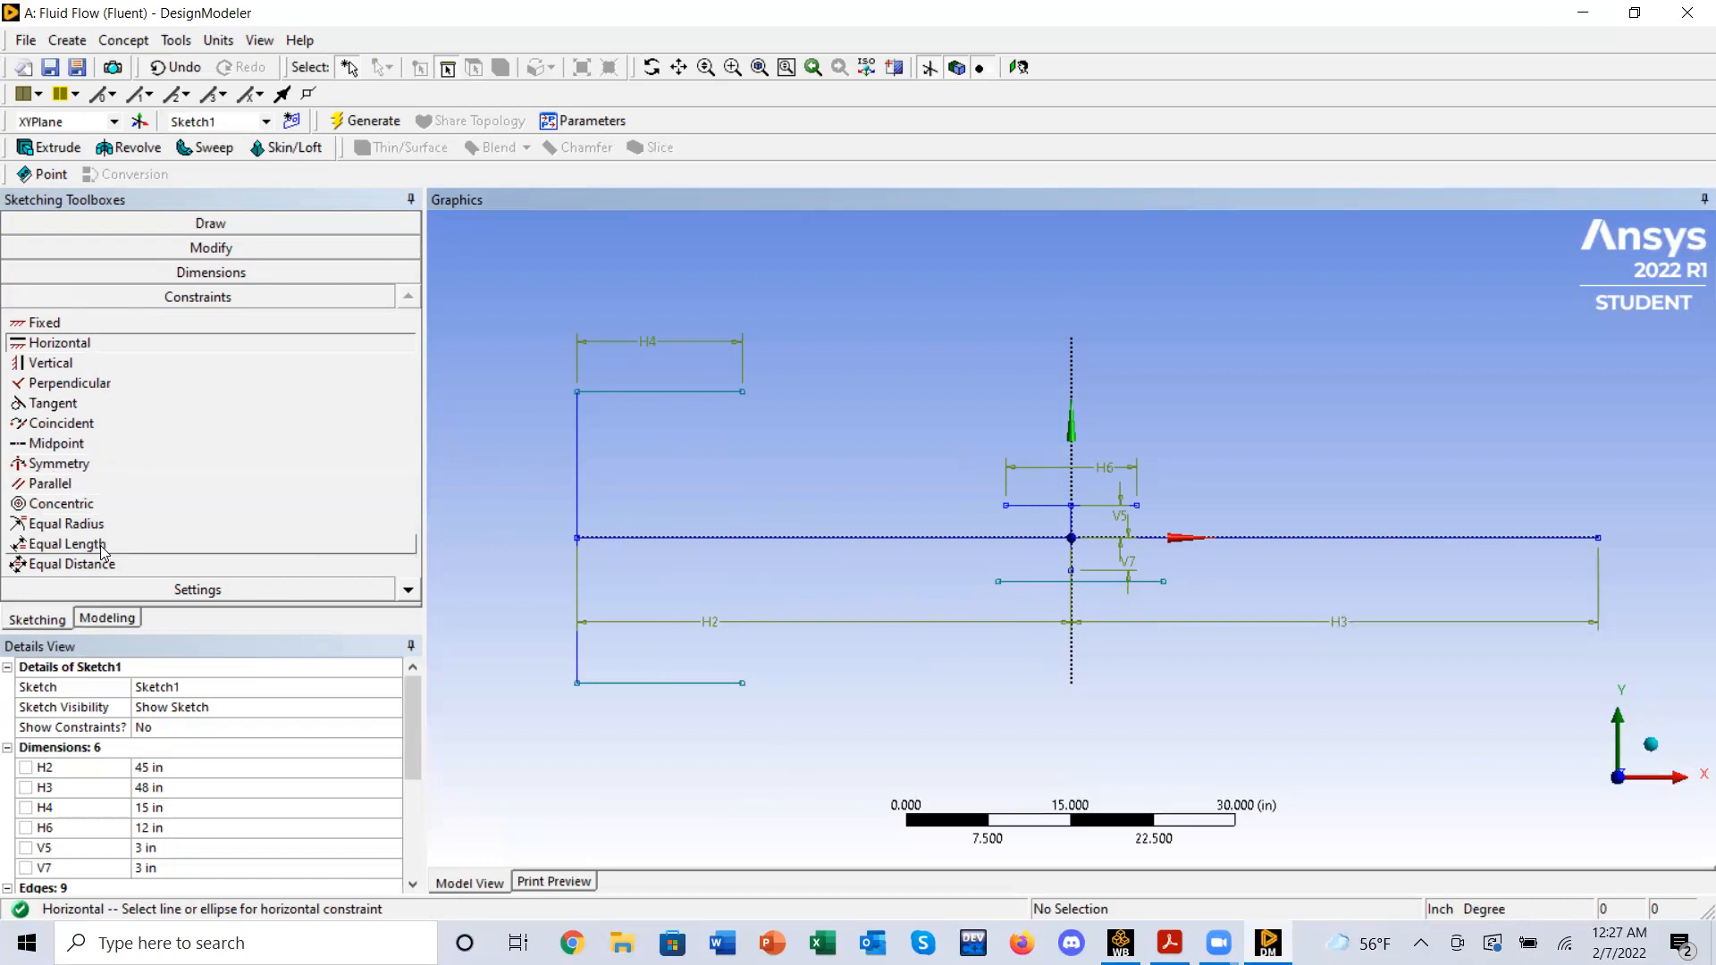
- Constrain the lower throat line to Equal Length with the 12 in upper line and center it on the lower vertical line's end with Midpoint
click(67, 544)
click(1044, 582)
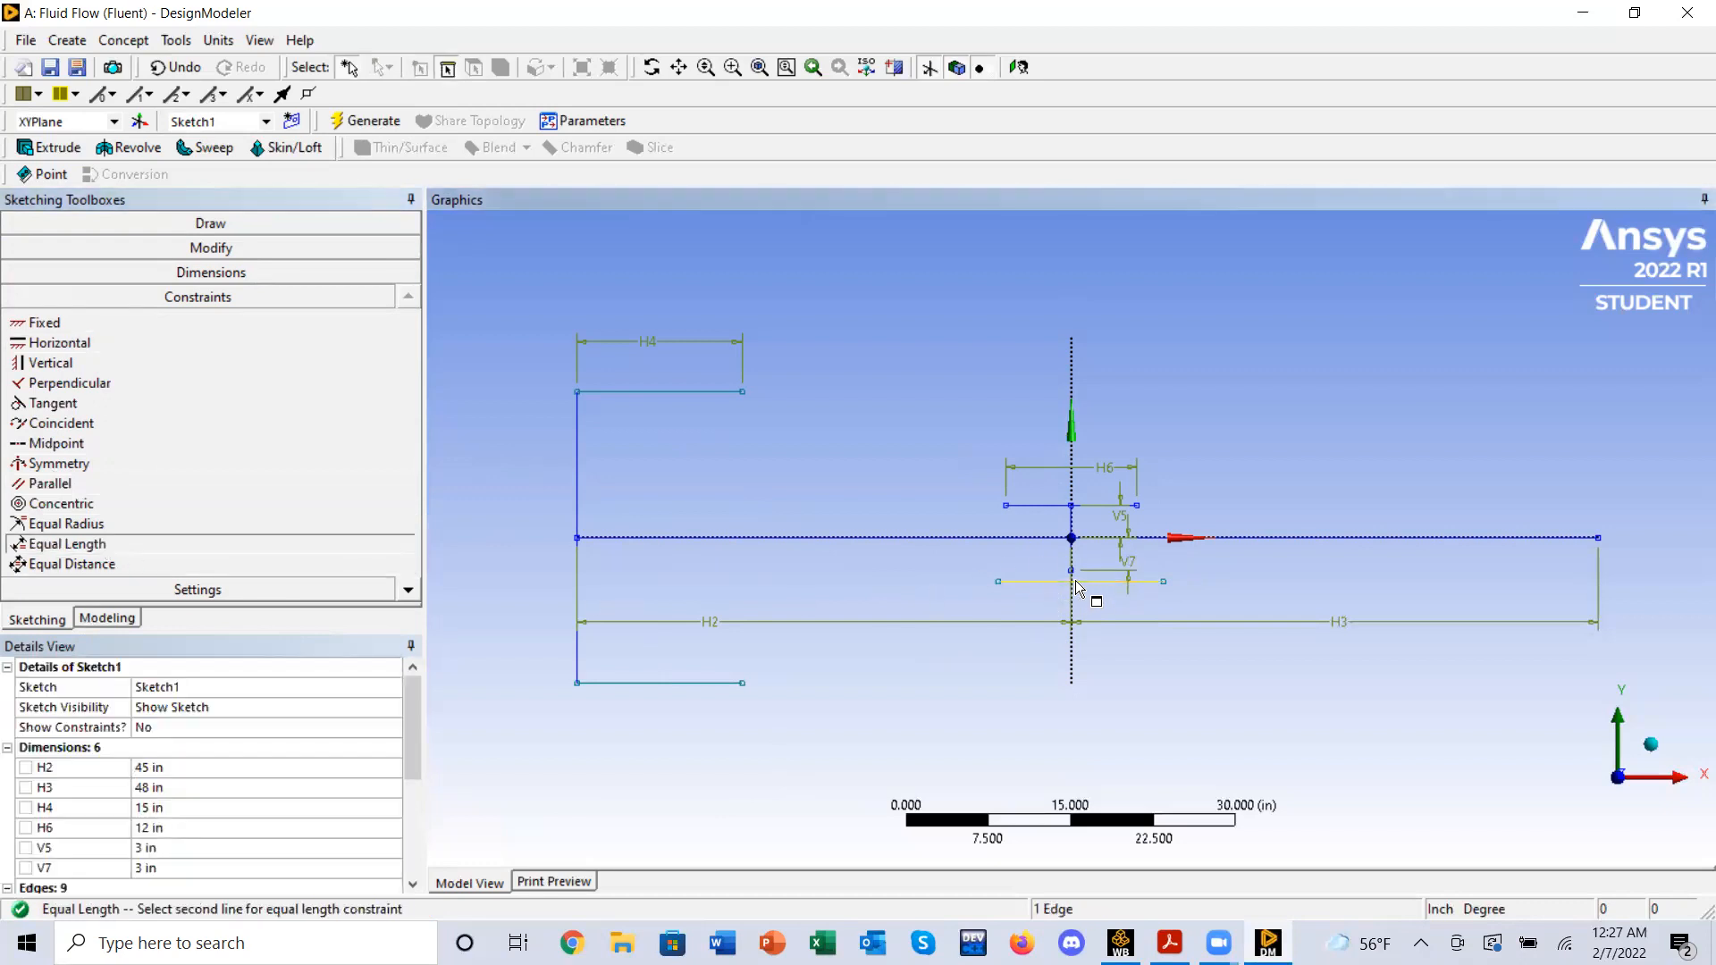
click(1044, 506)
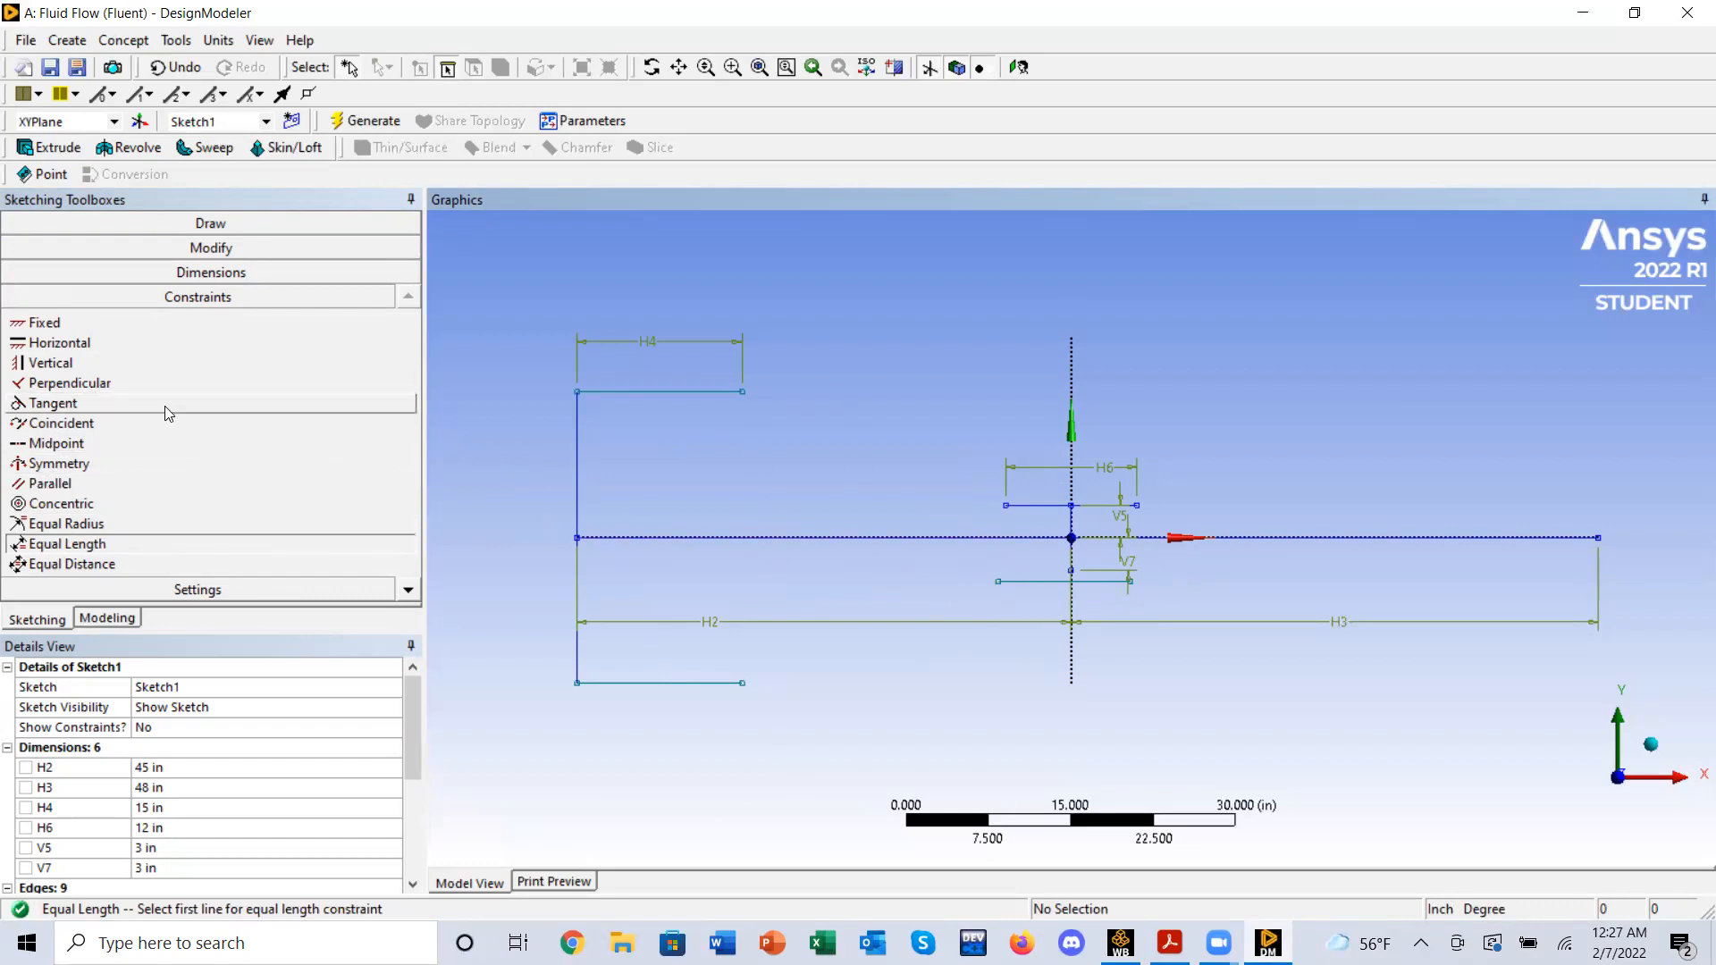
click(56, 443)
click(1078, 581)
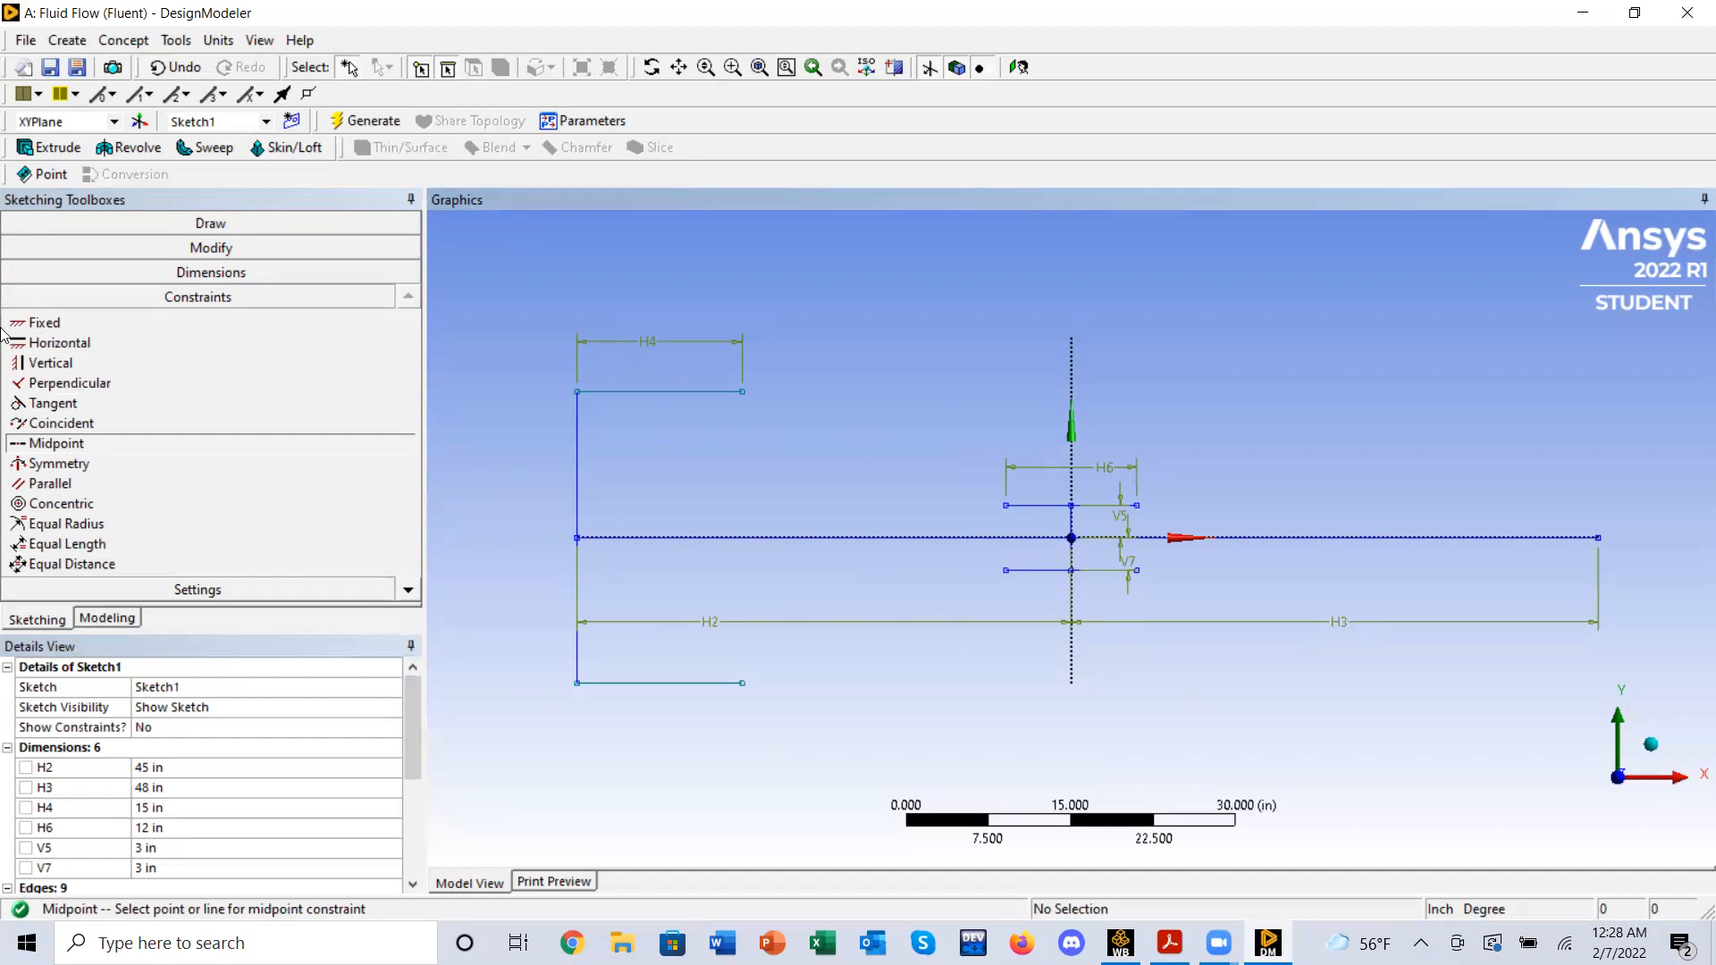
- Draw two sloped contraction lines joining the free ends of the upper and lower inlet lines to the near ends of the throat lines
click(63, 223)
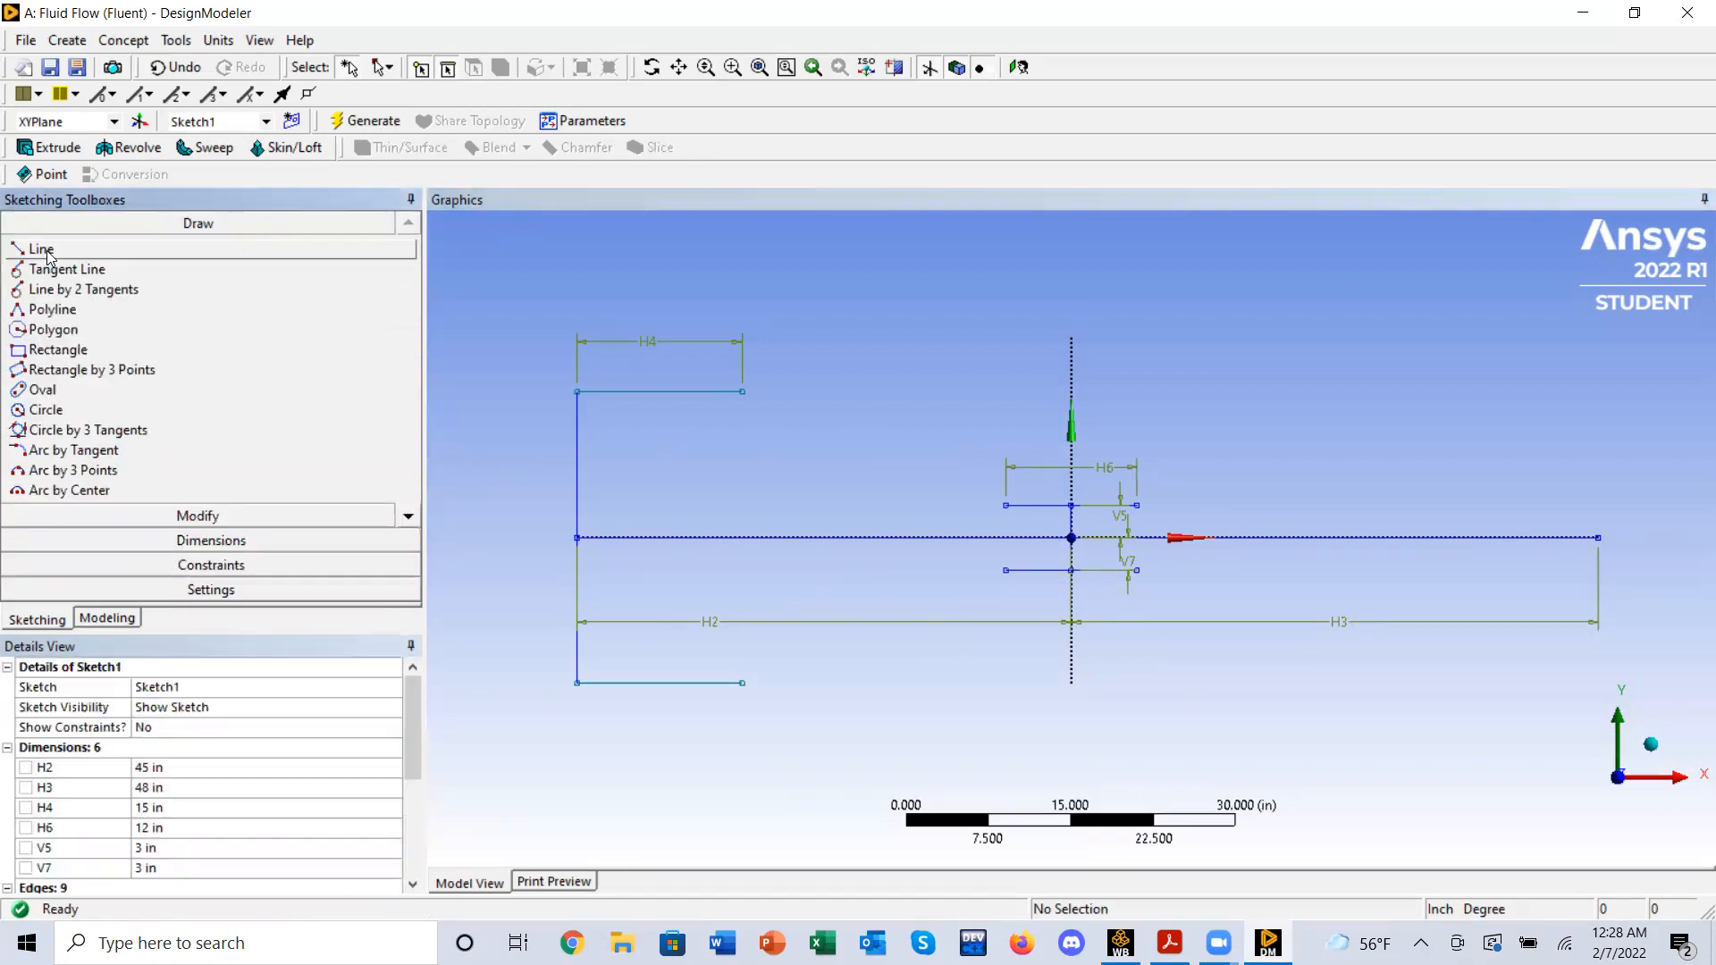
click(47, 252)
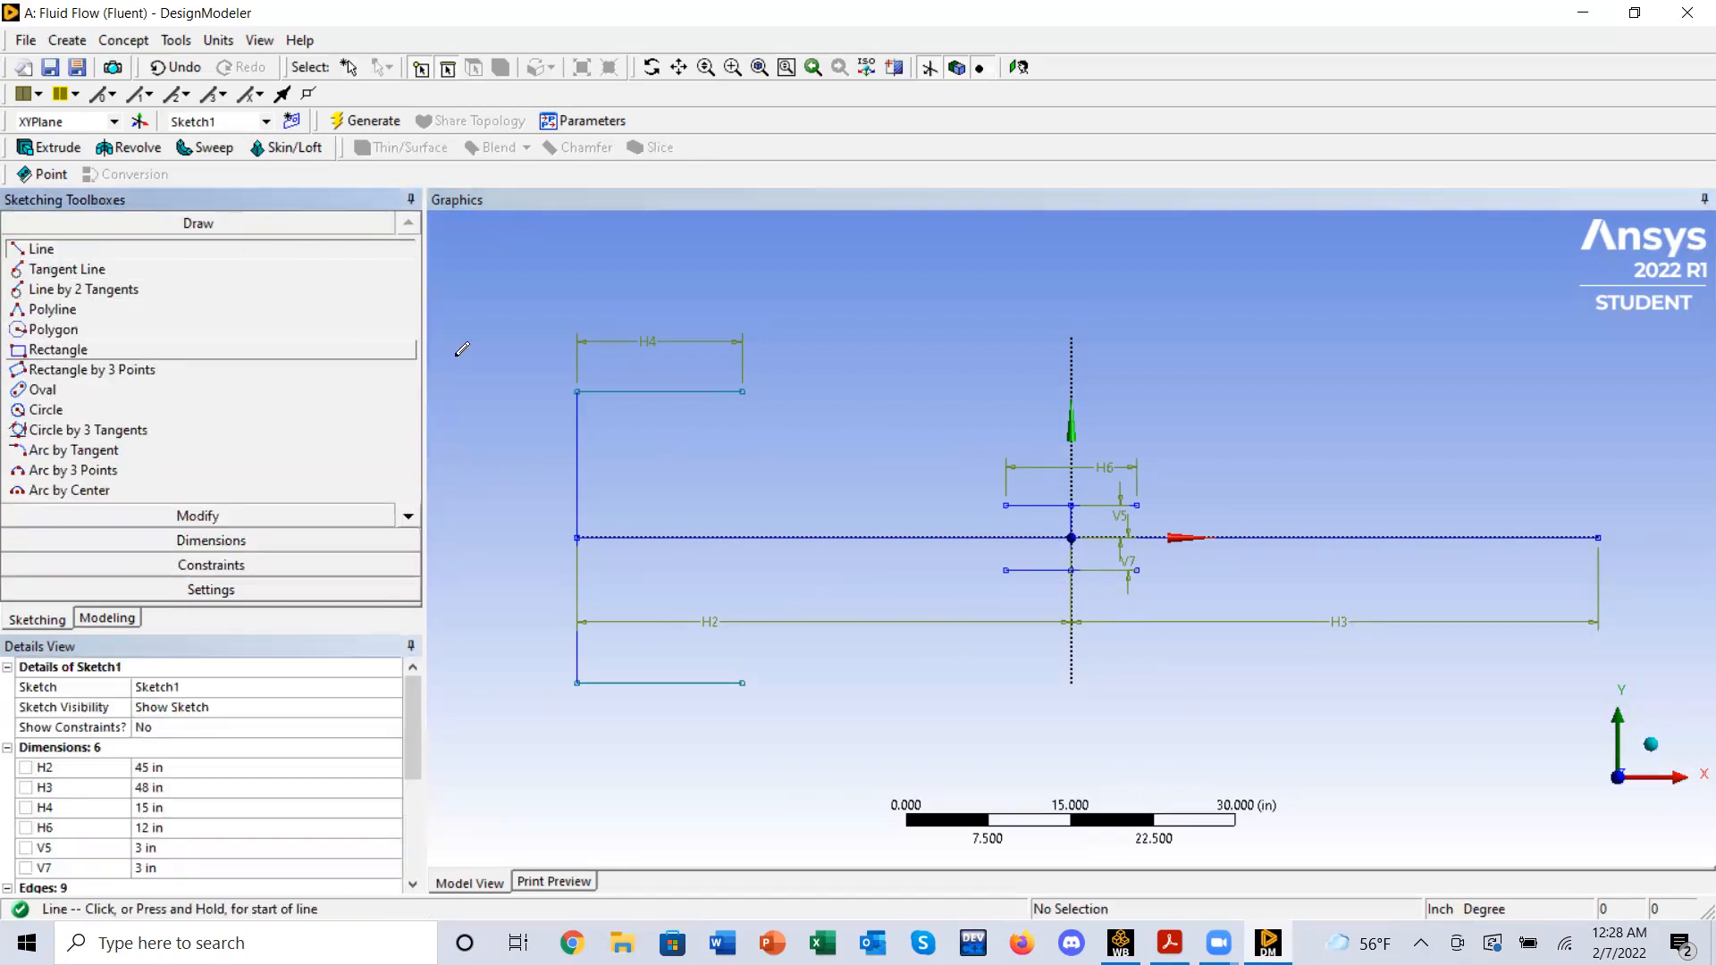
click(742, 390)
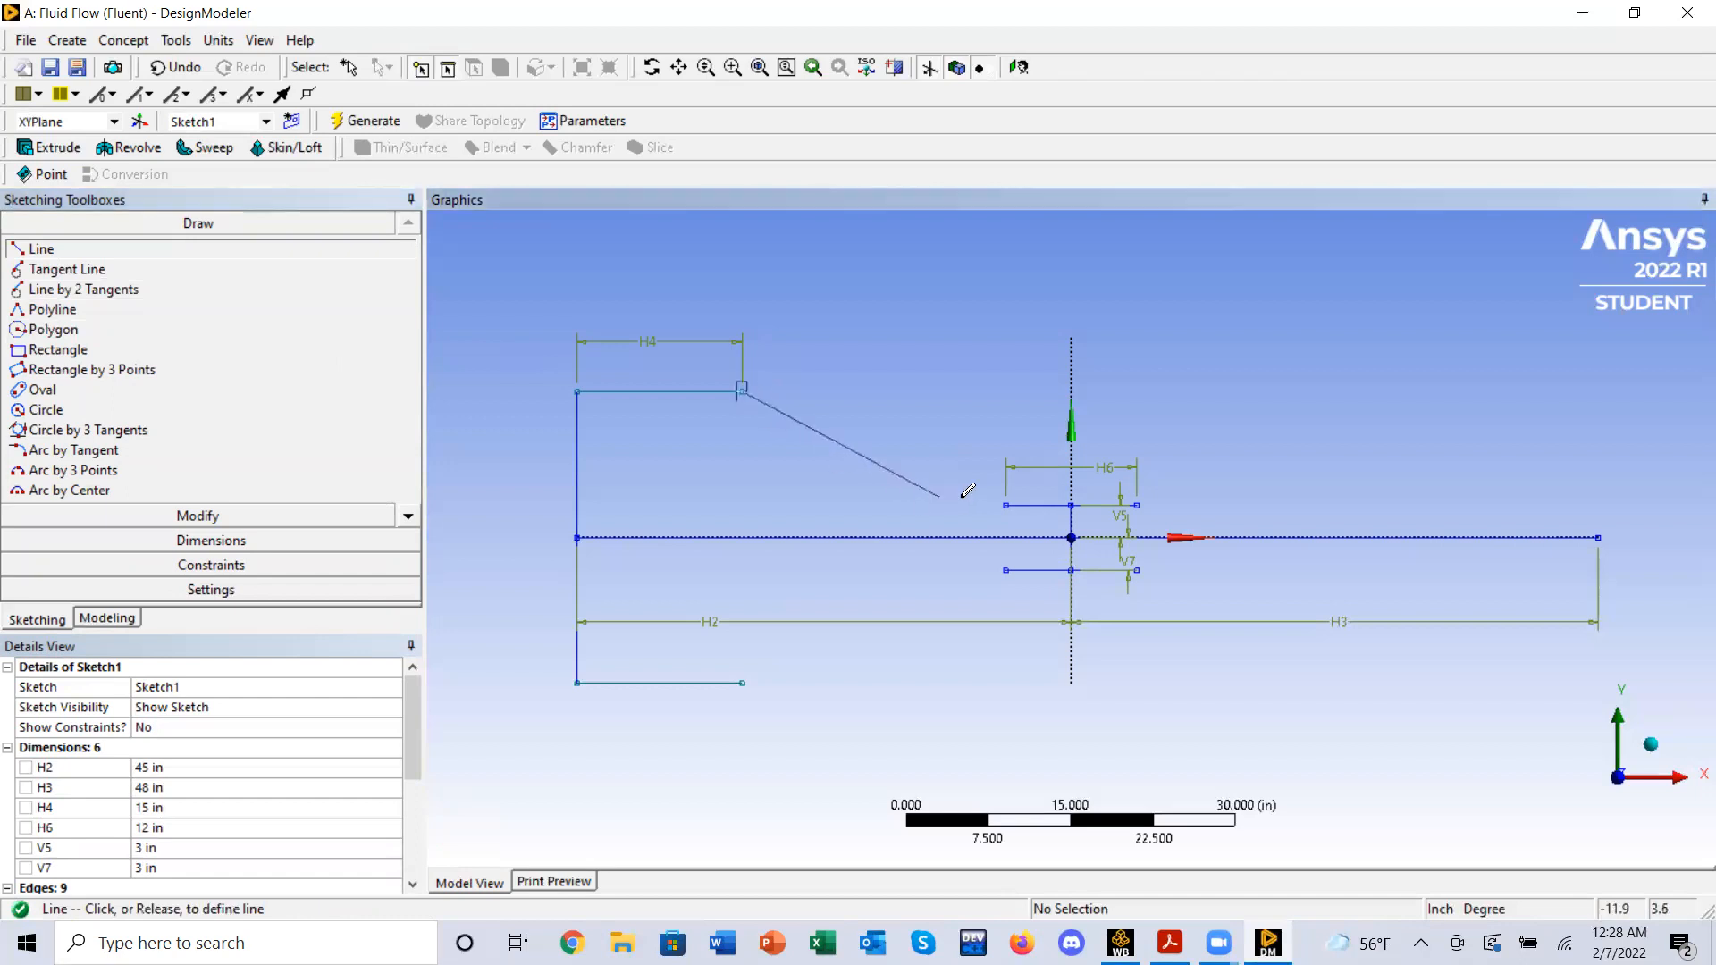
click(1006, 505)
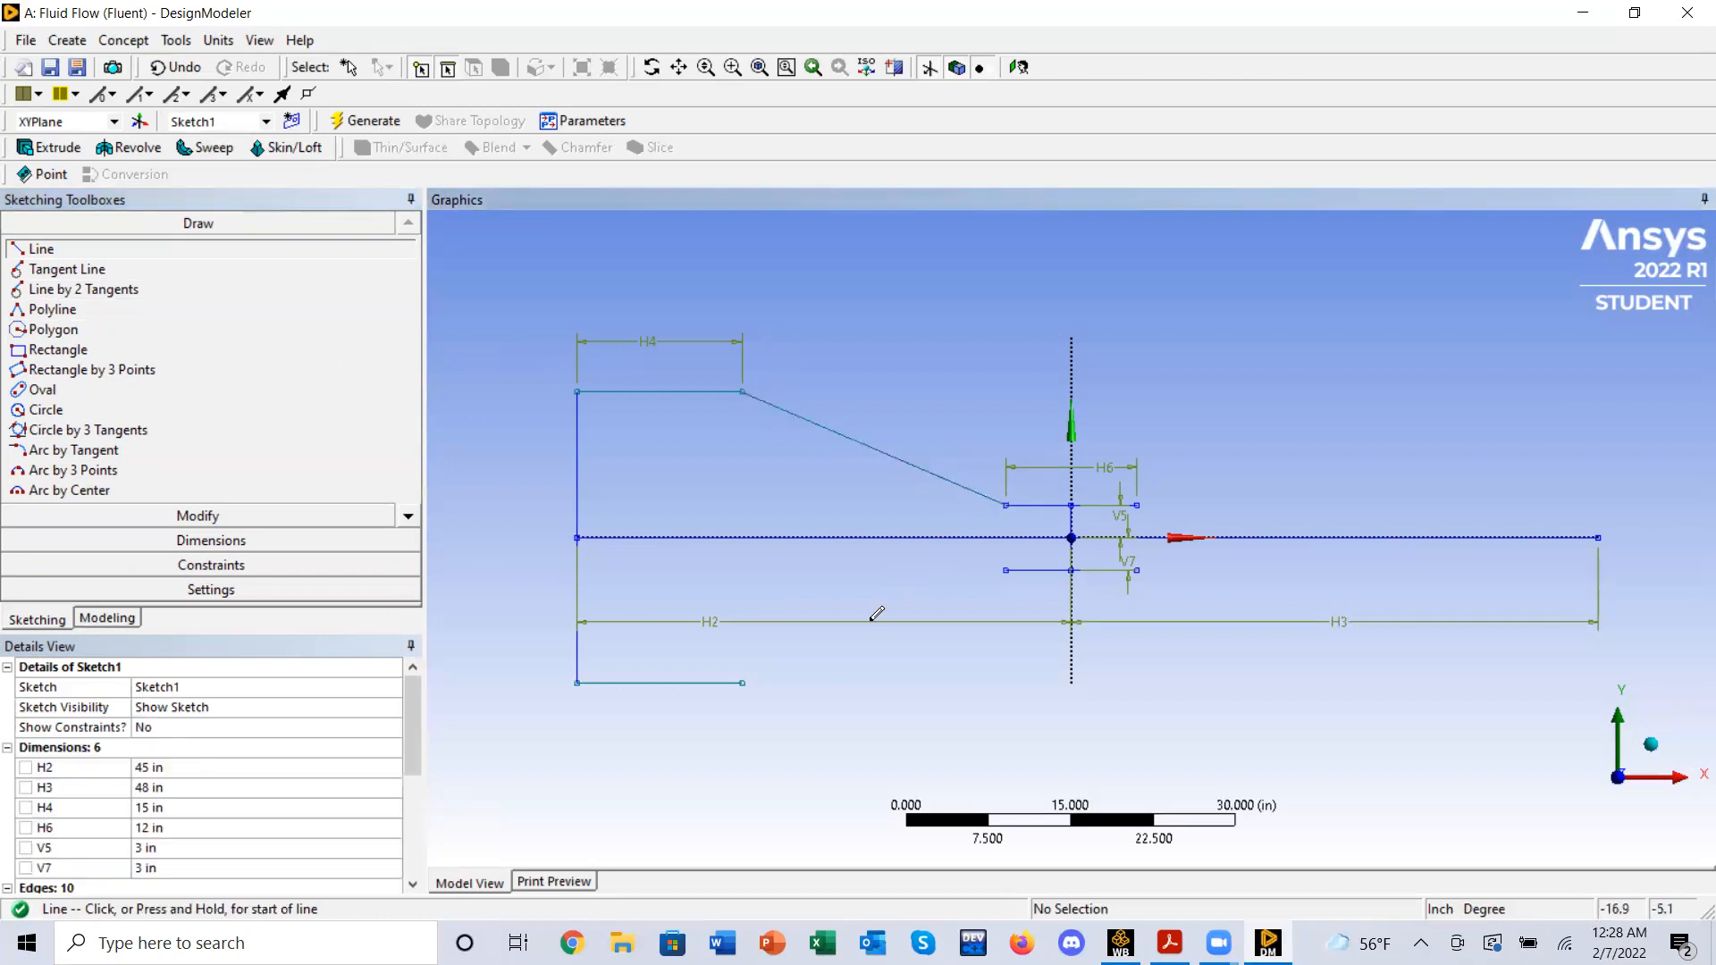
click(742, 683)
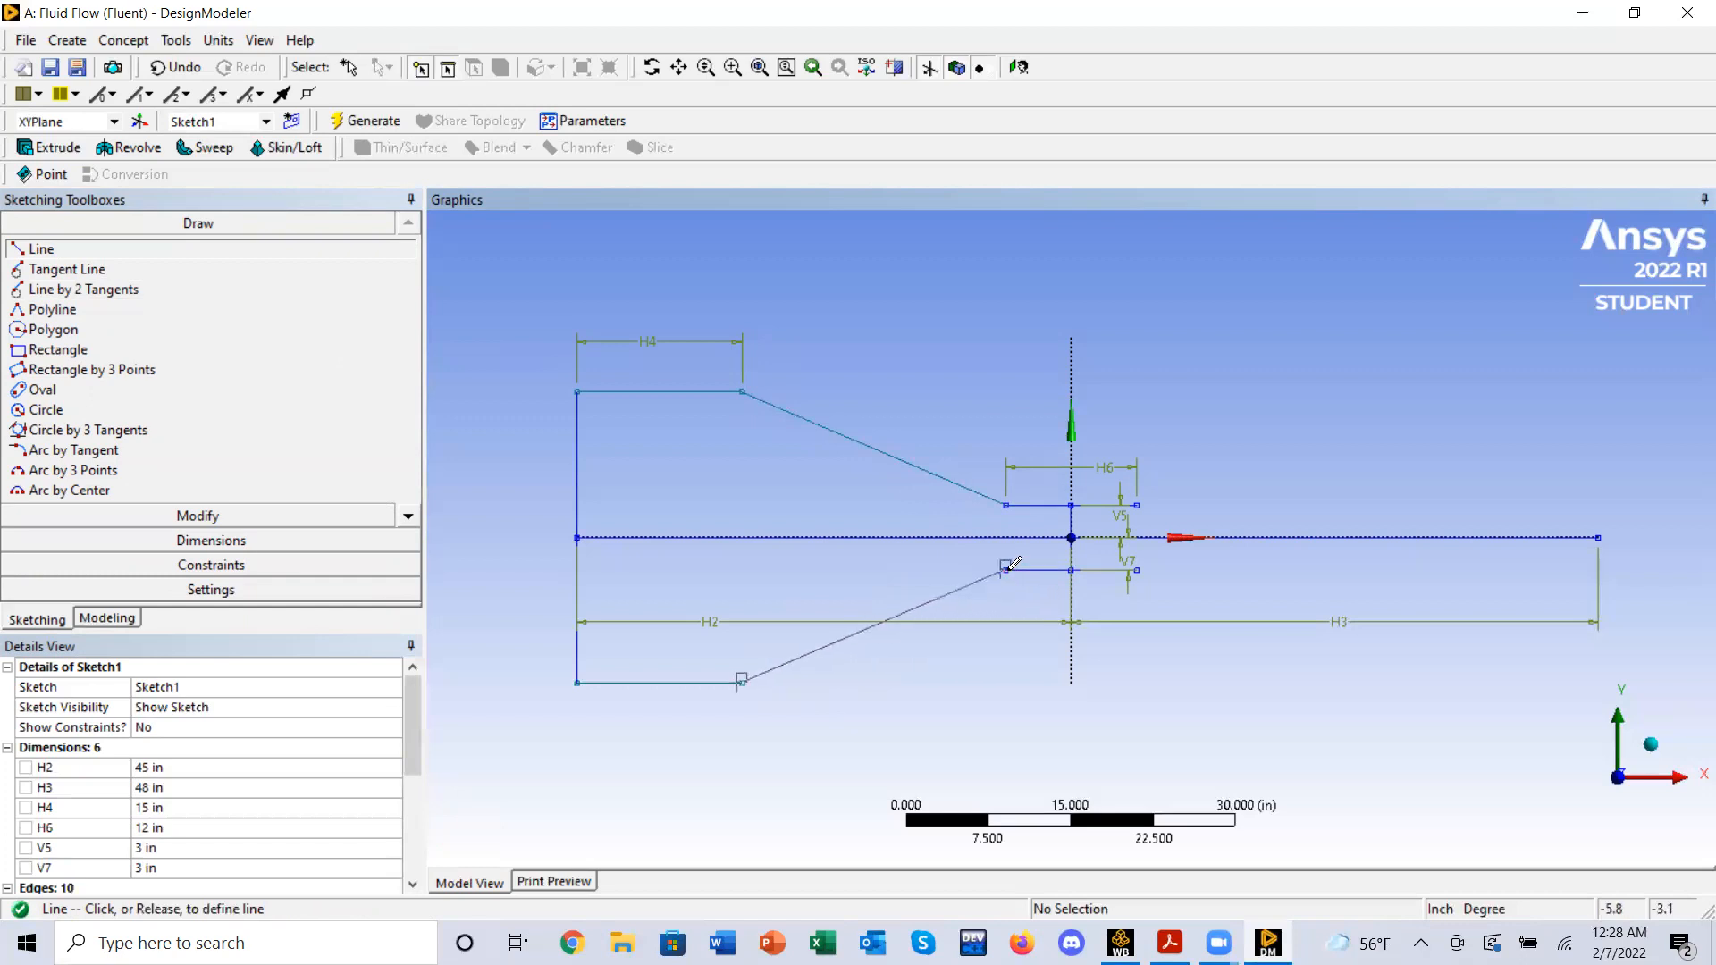
click(1005, 569)
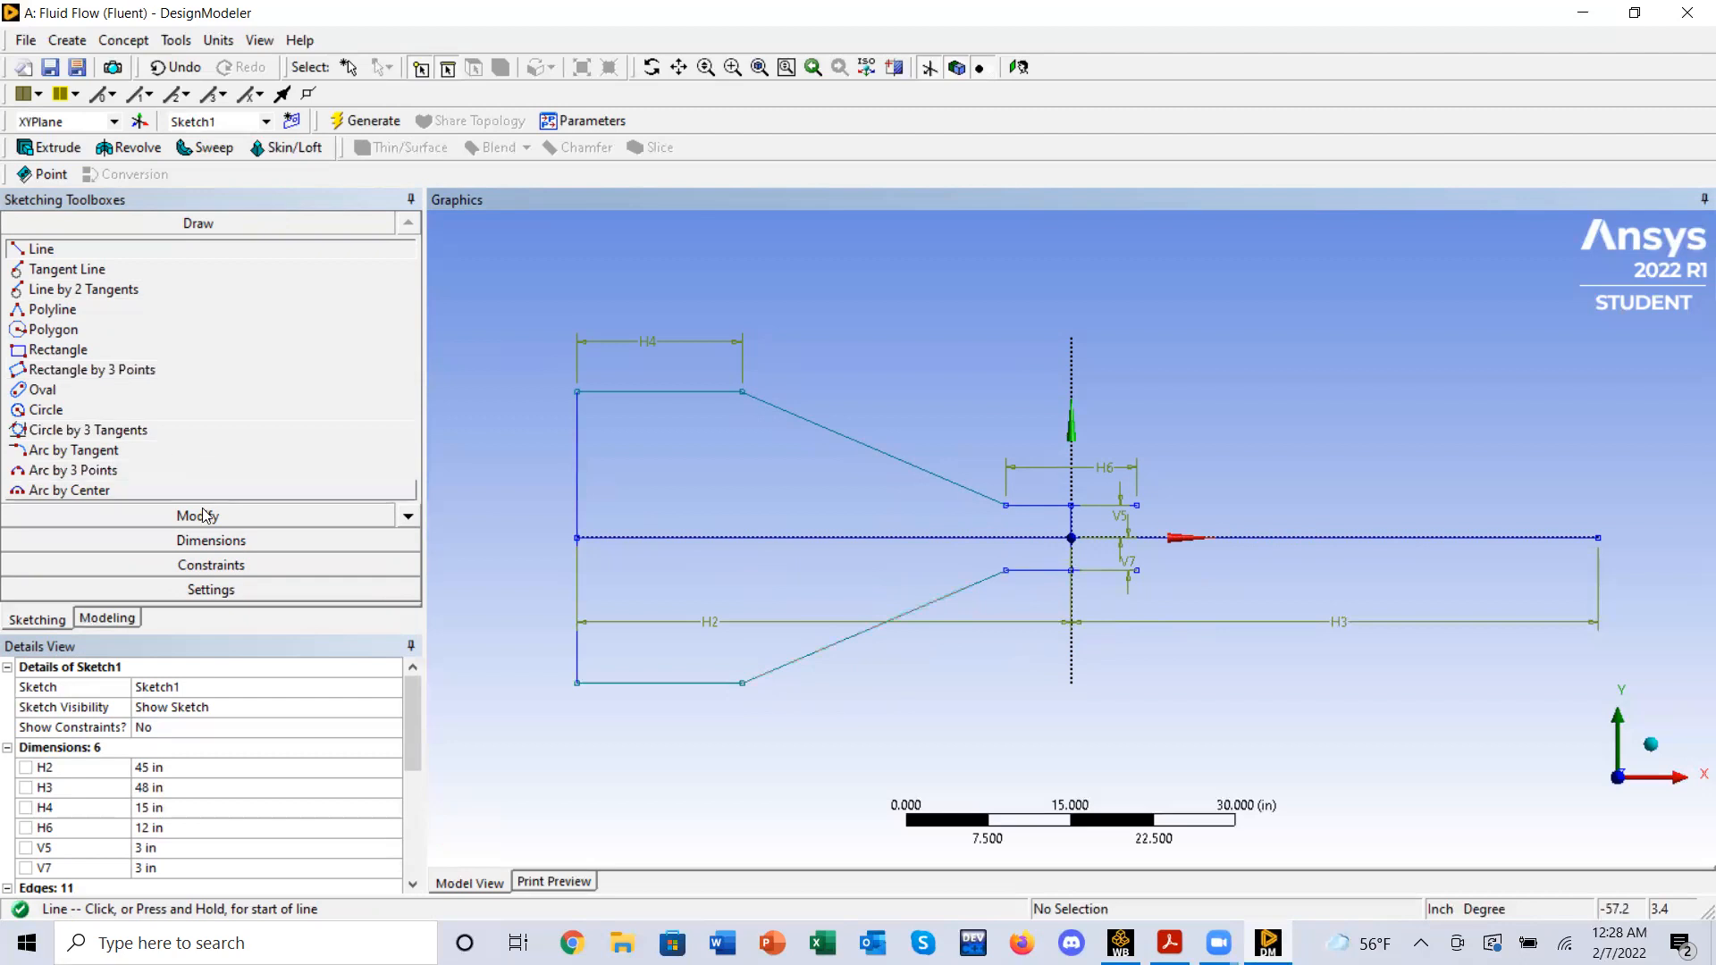
- Dimension the length of the upper sloped contraction line, placing the dimension above it
click(212, 537)
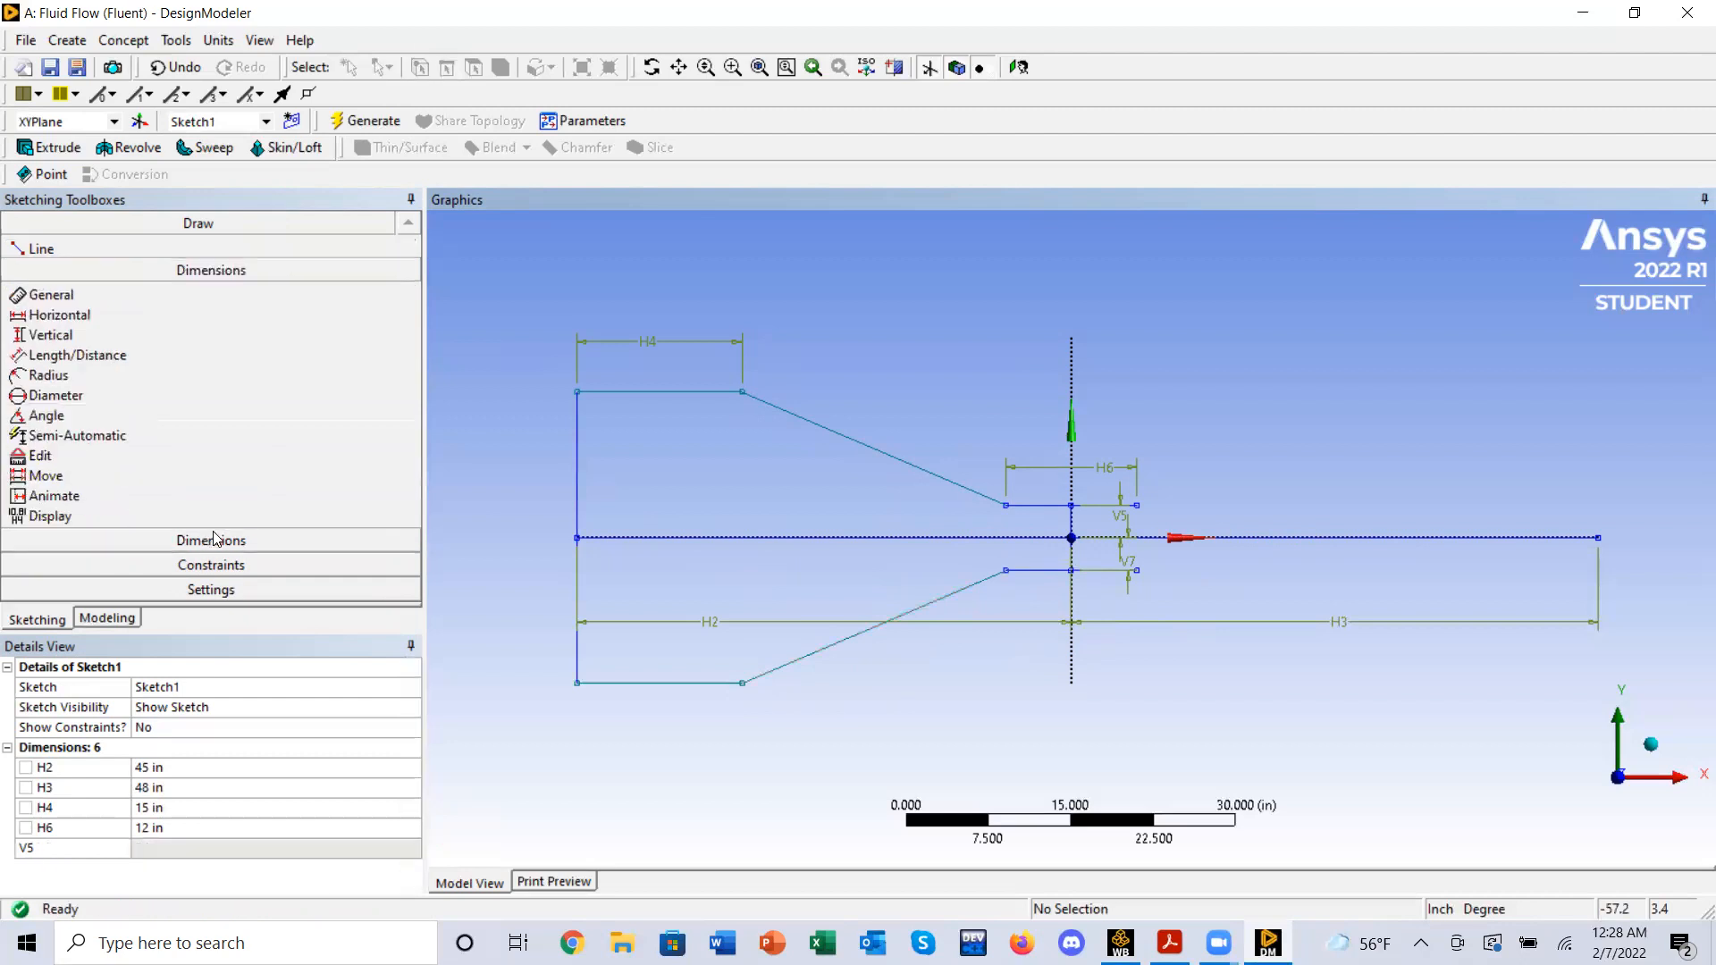
click(788, 410)
click(968, 327)
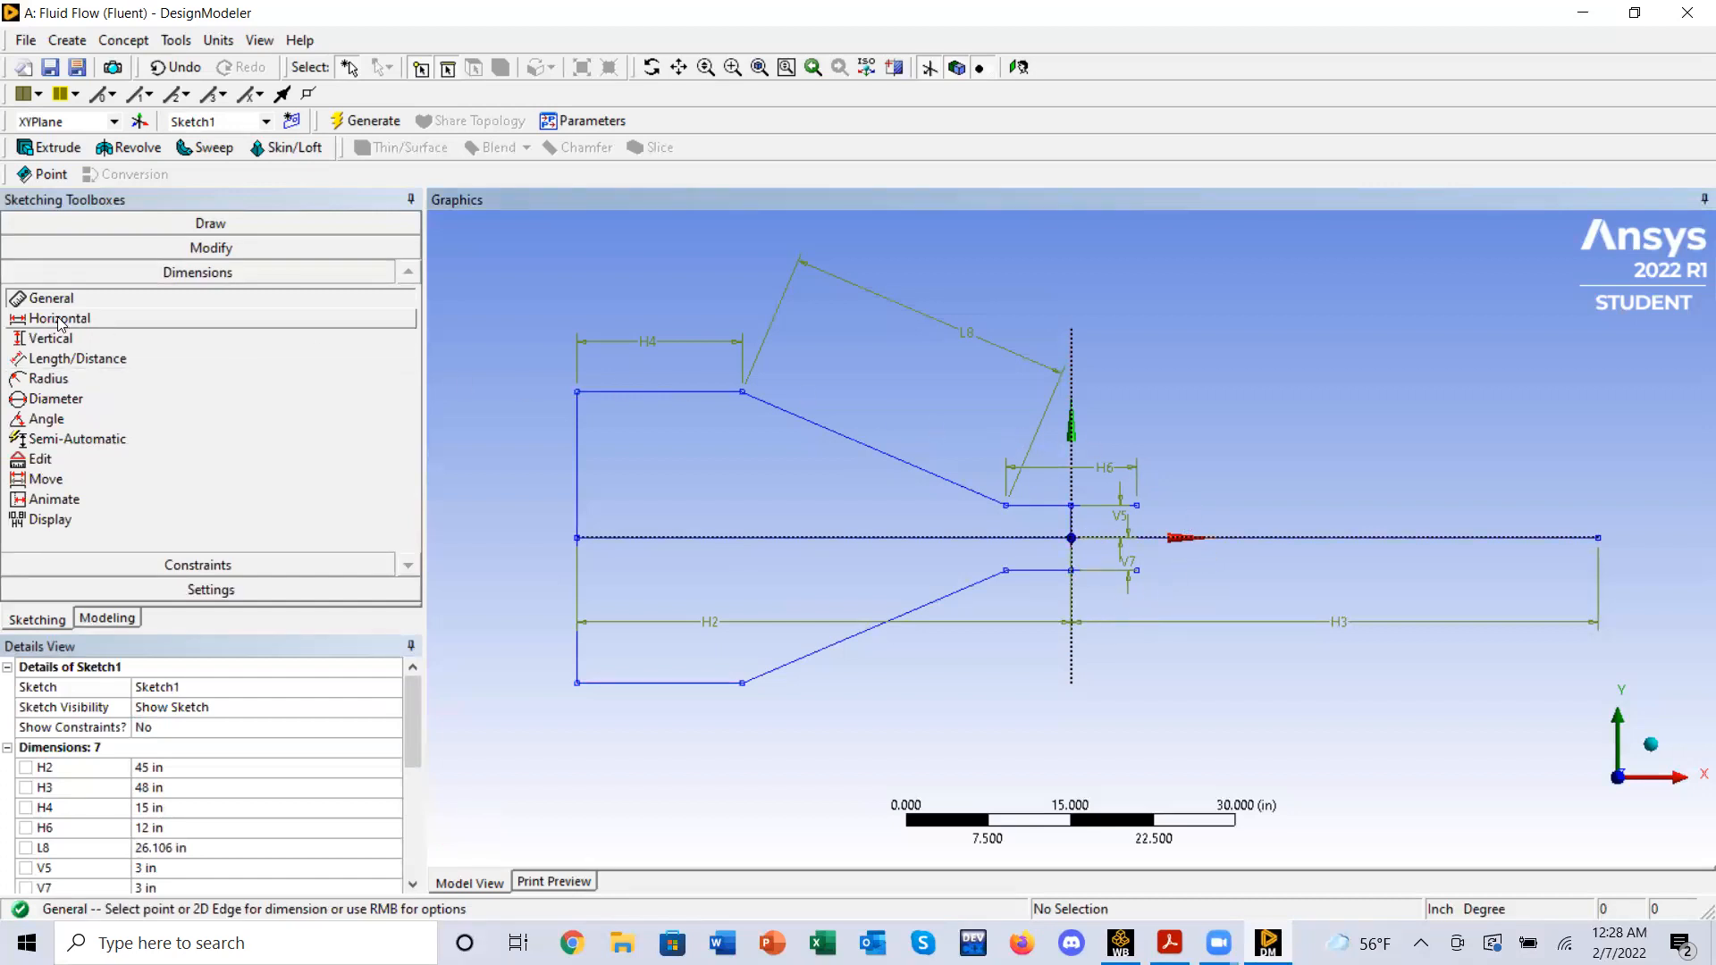
- Draw two diverging lines about 32 in long from the downstream ends of the upper and lower throat lines, stopping short of the outlet
click(211, 223)
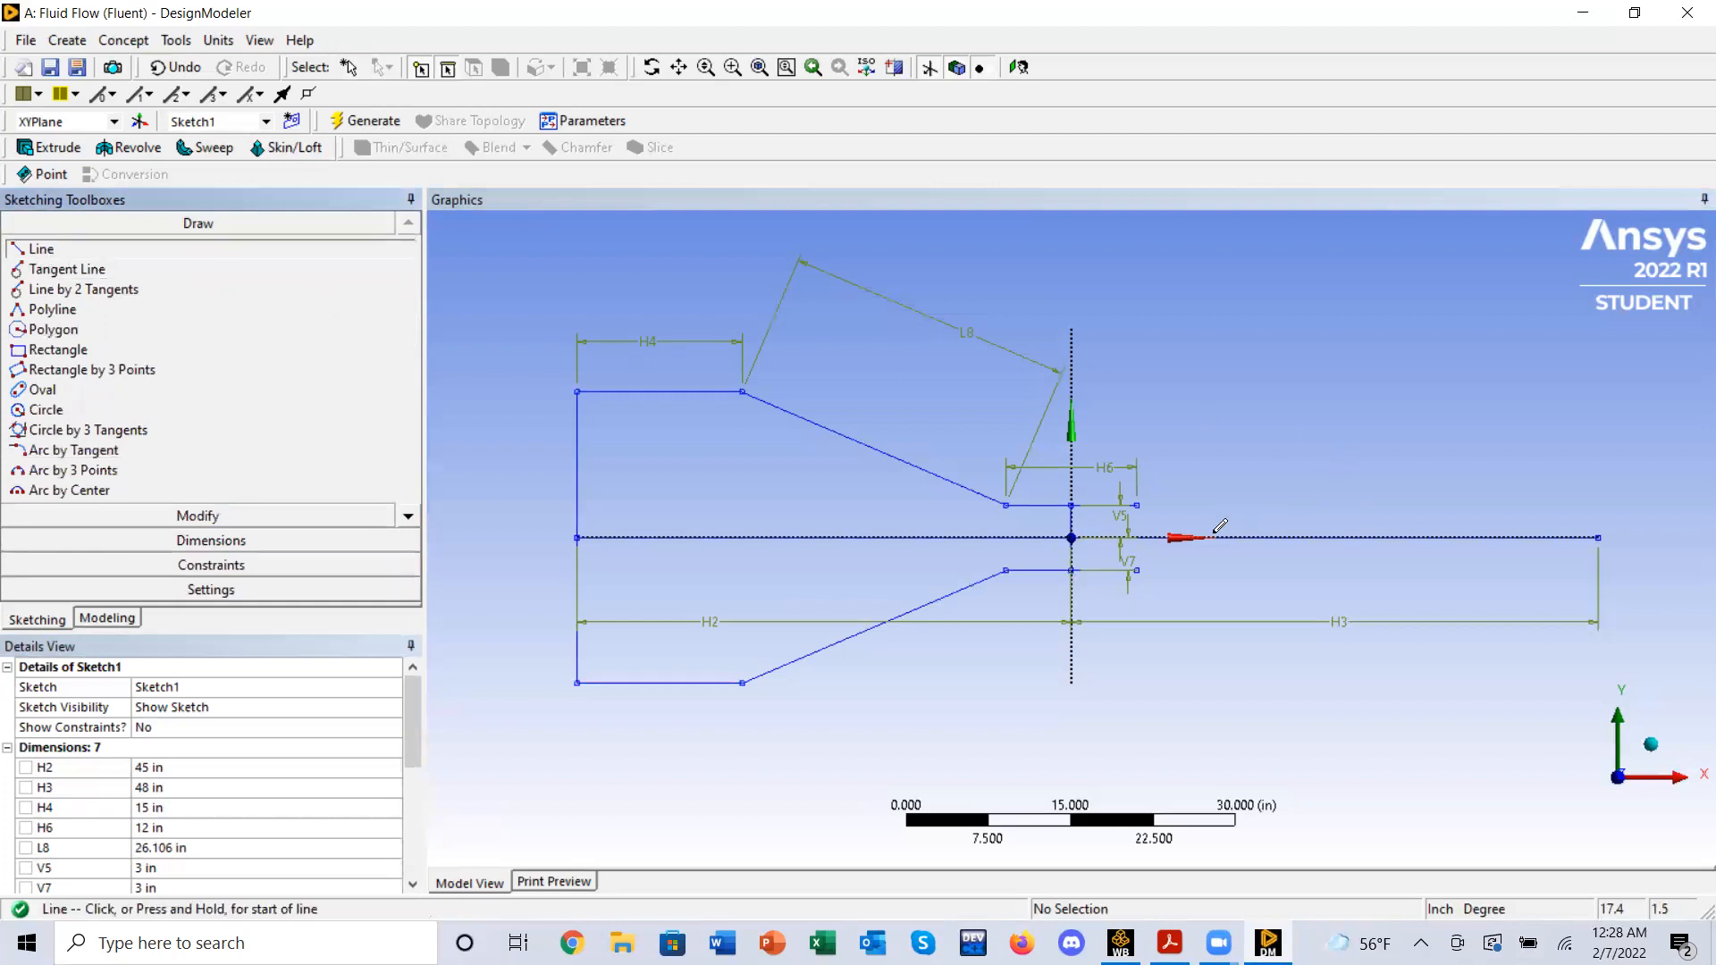
click(1137, 505)
click(1483, 433)
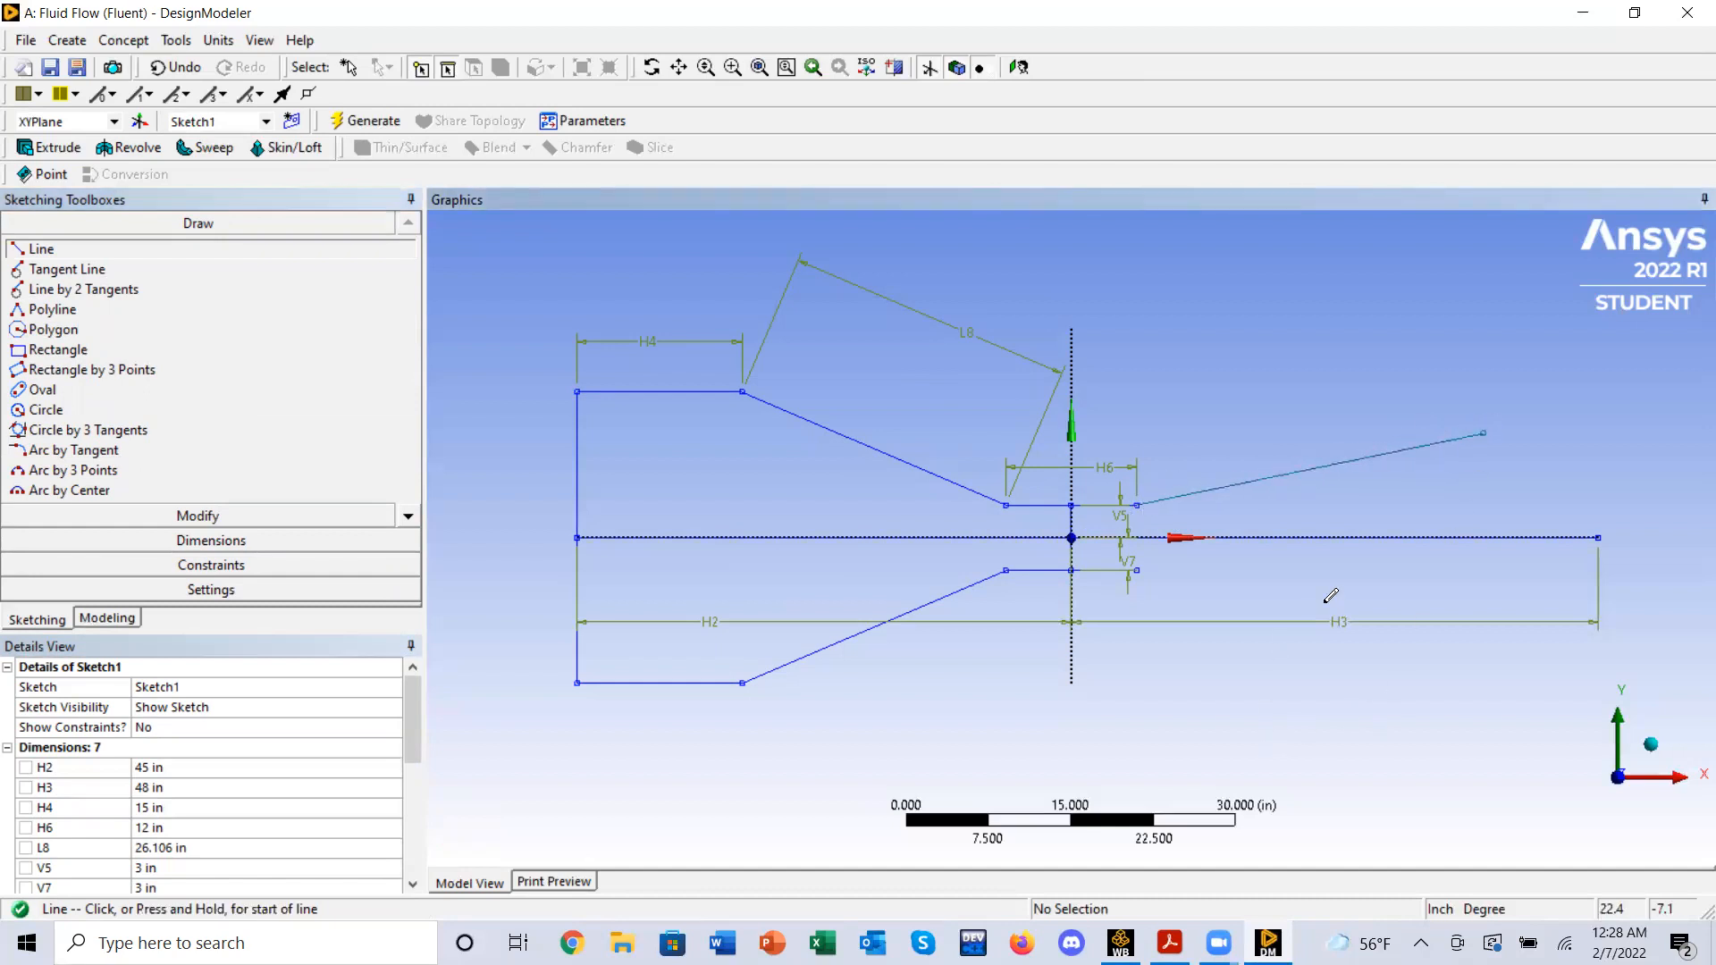
click(1137, 570)
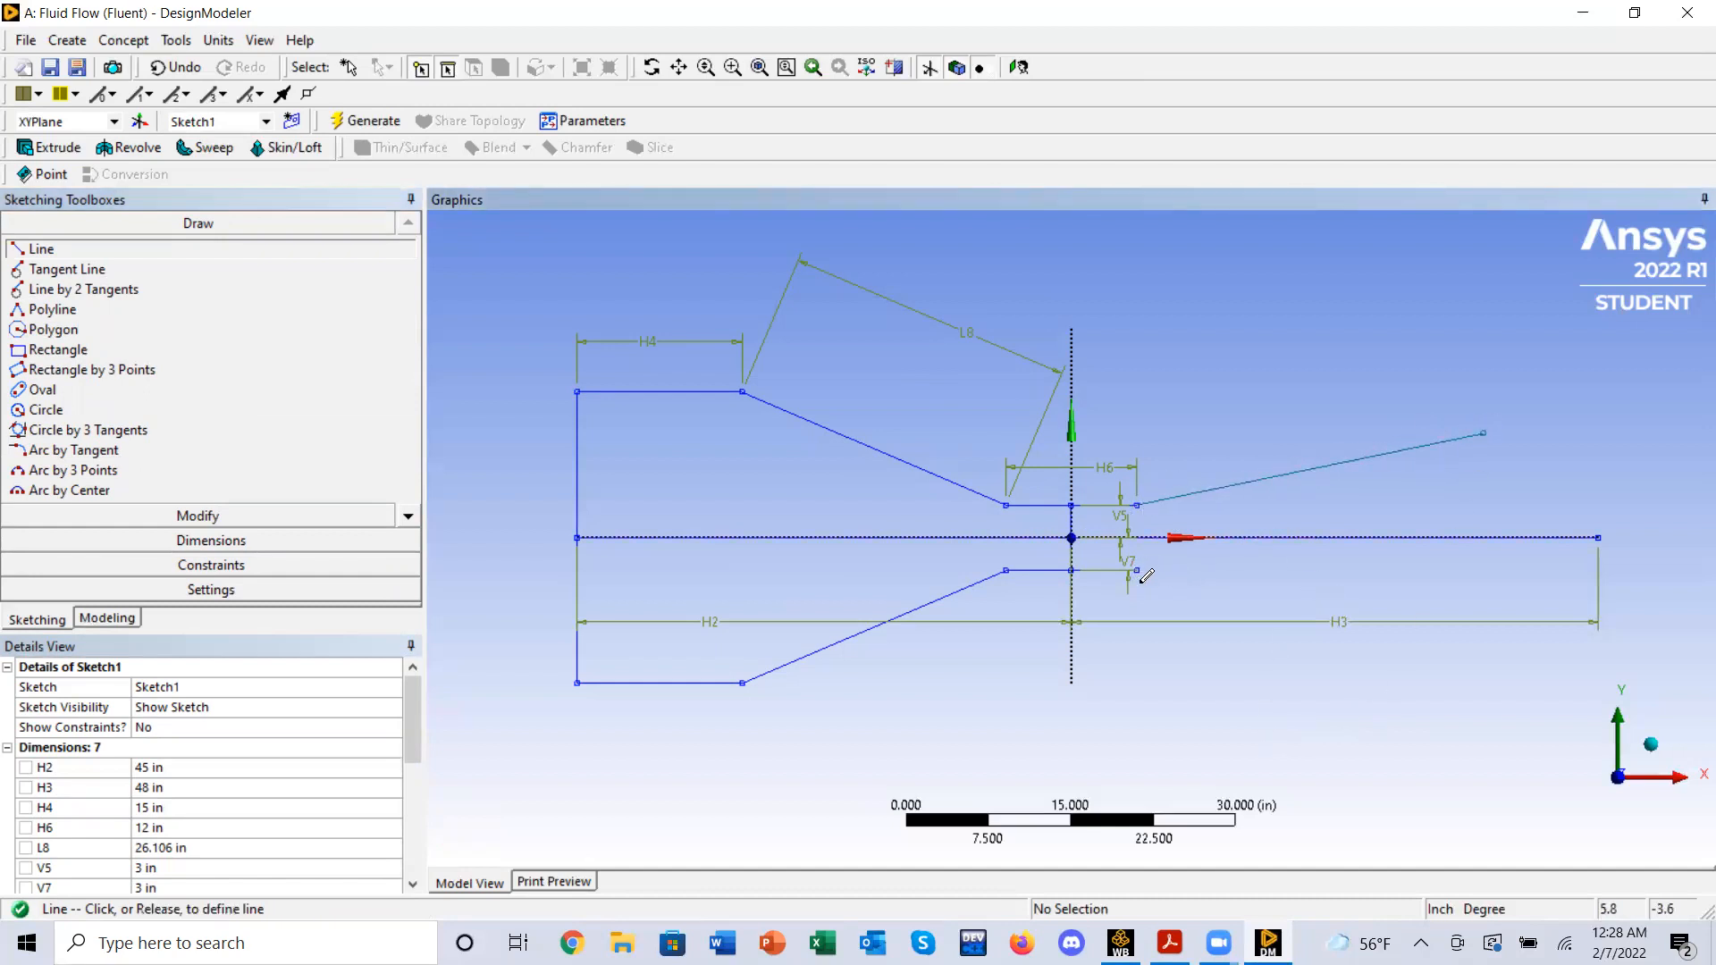
click(1472, 642)
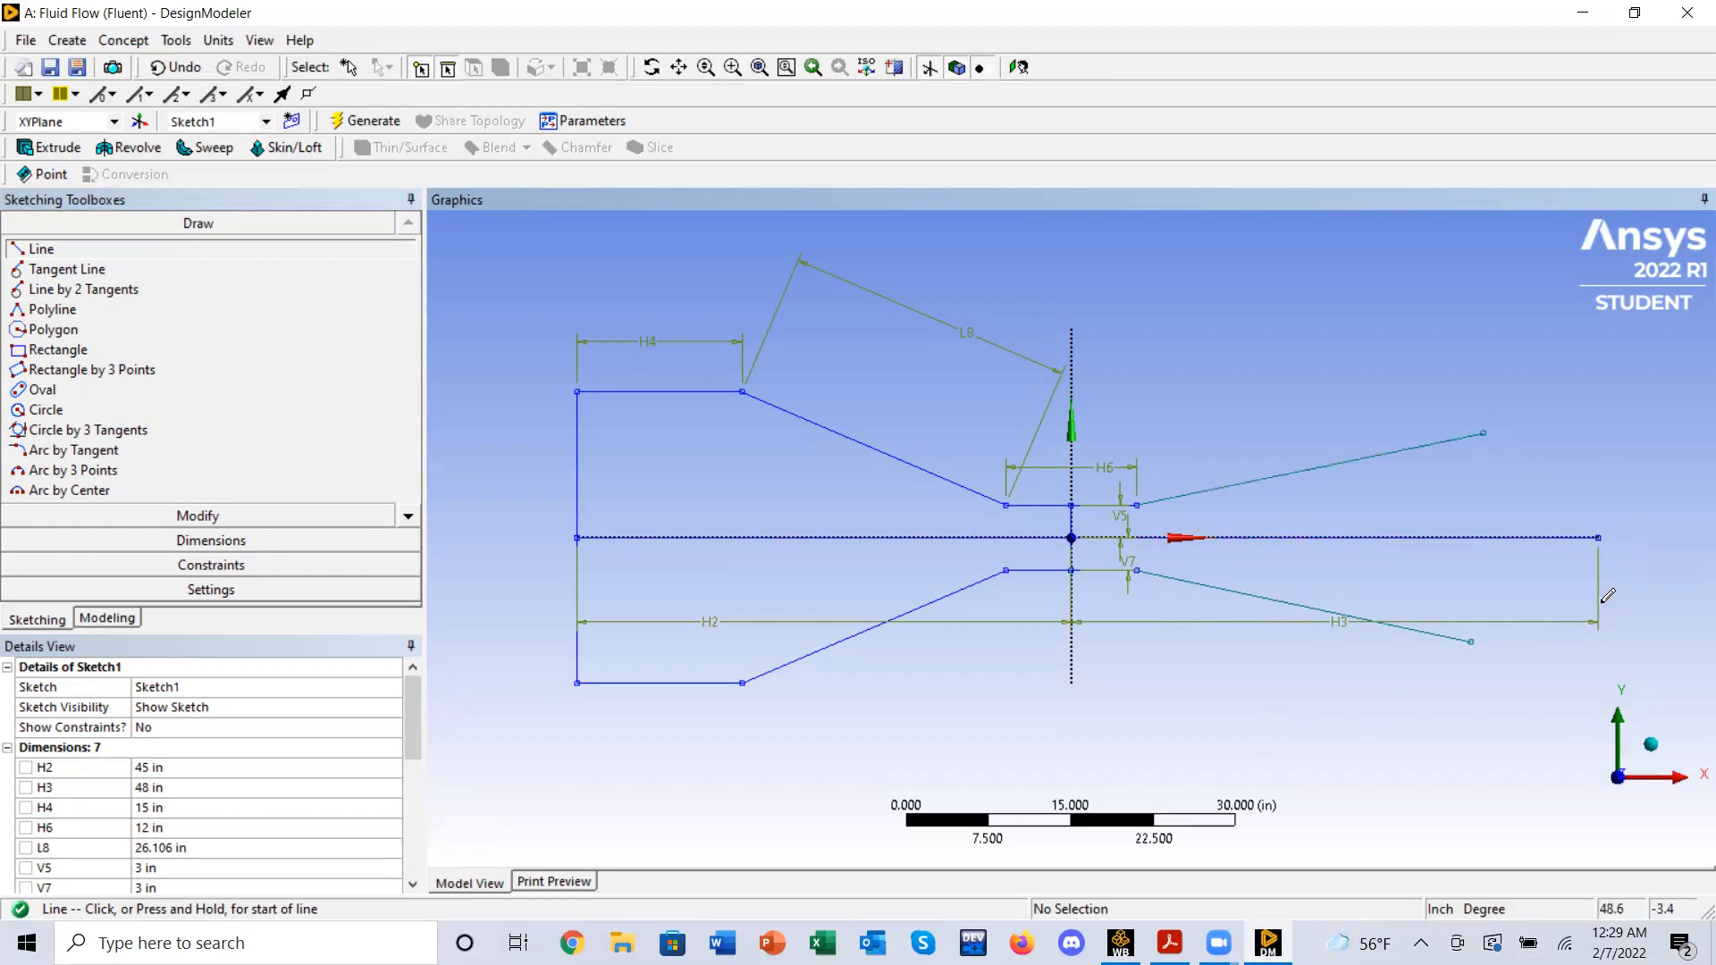
- Draw a vertical outlet line about 26 in long just beyond the 48 in centerline's end and center it on that endpoint with Midpoint
click(1626, 645)
click(1623, 364)
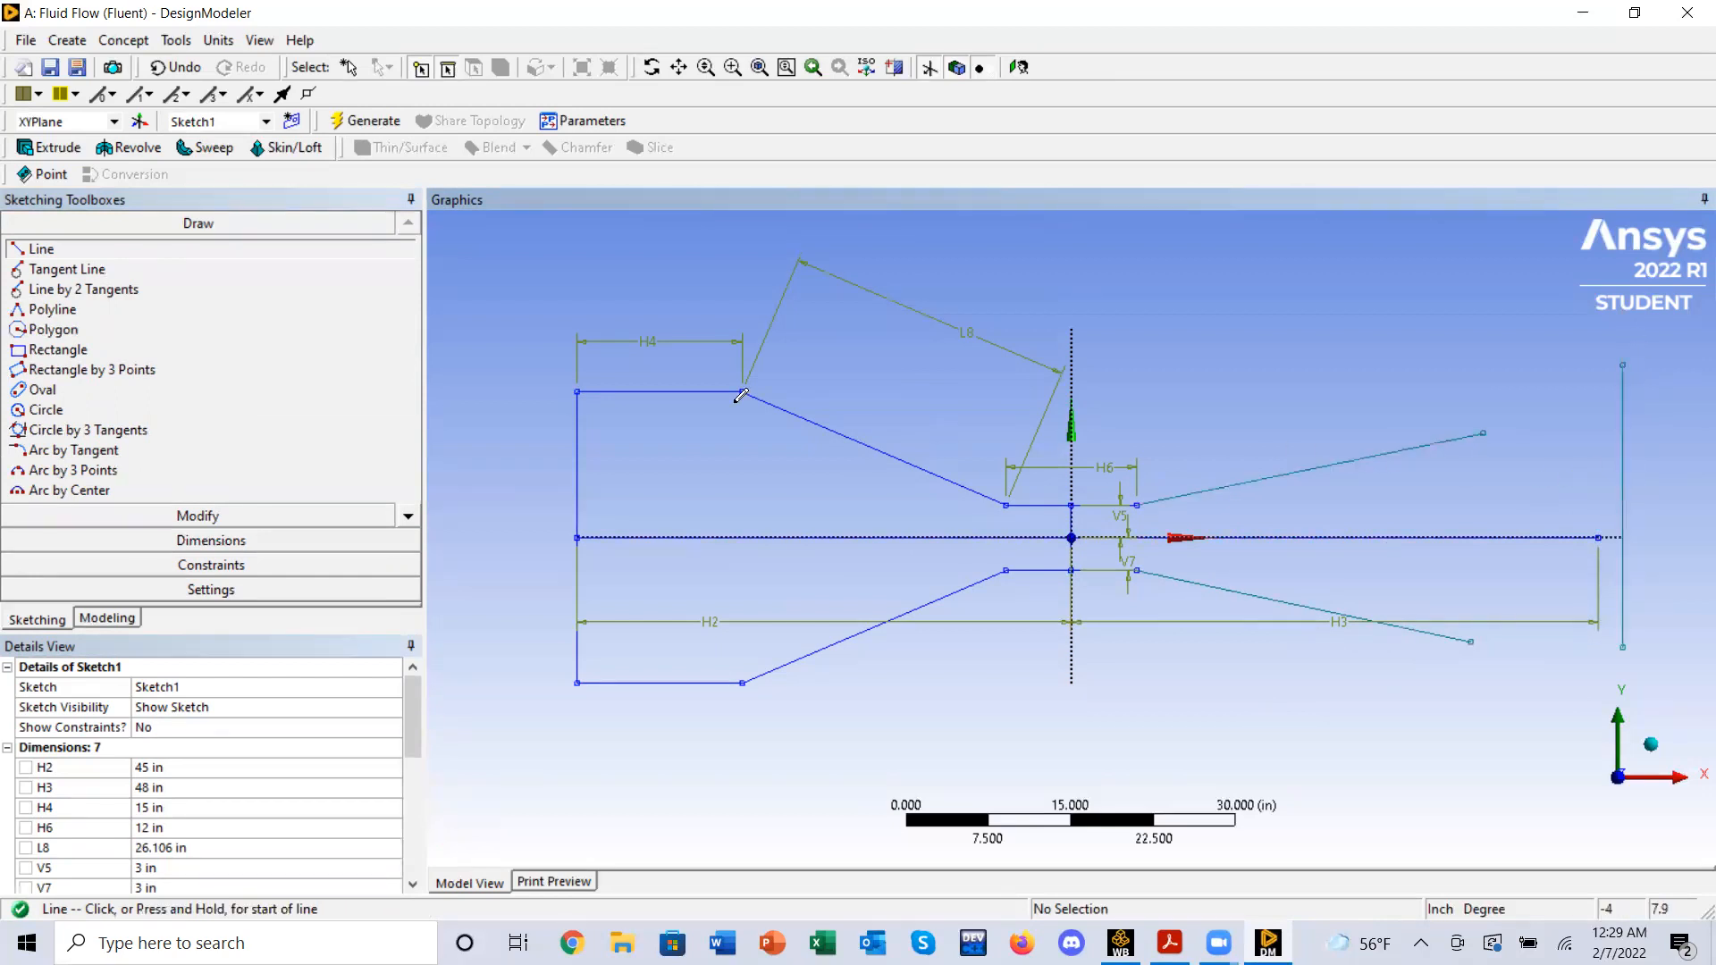
click(245, 564)
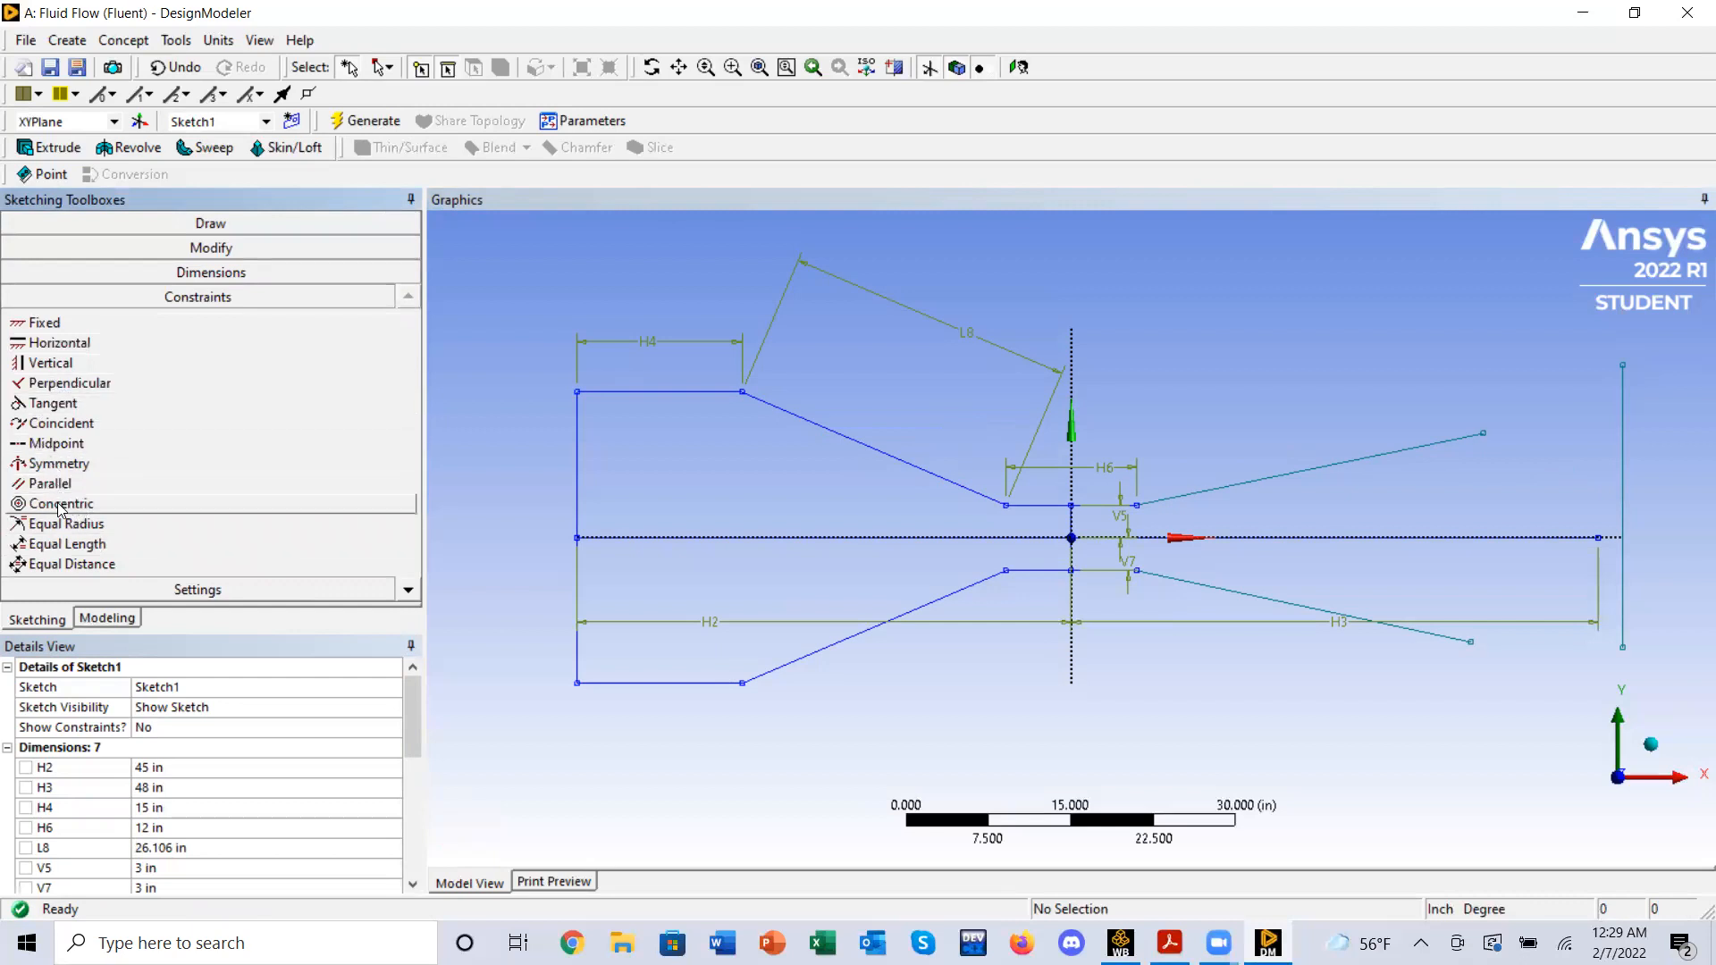
click(103, 446)
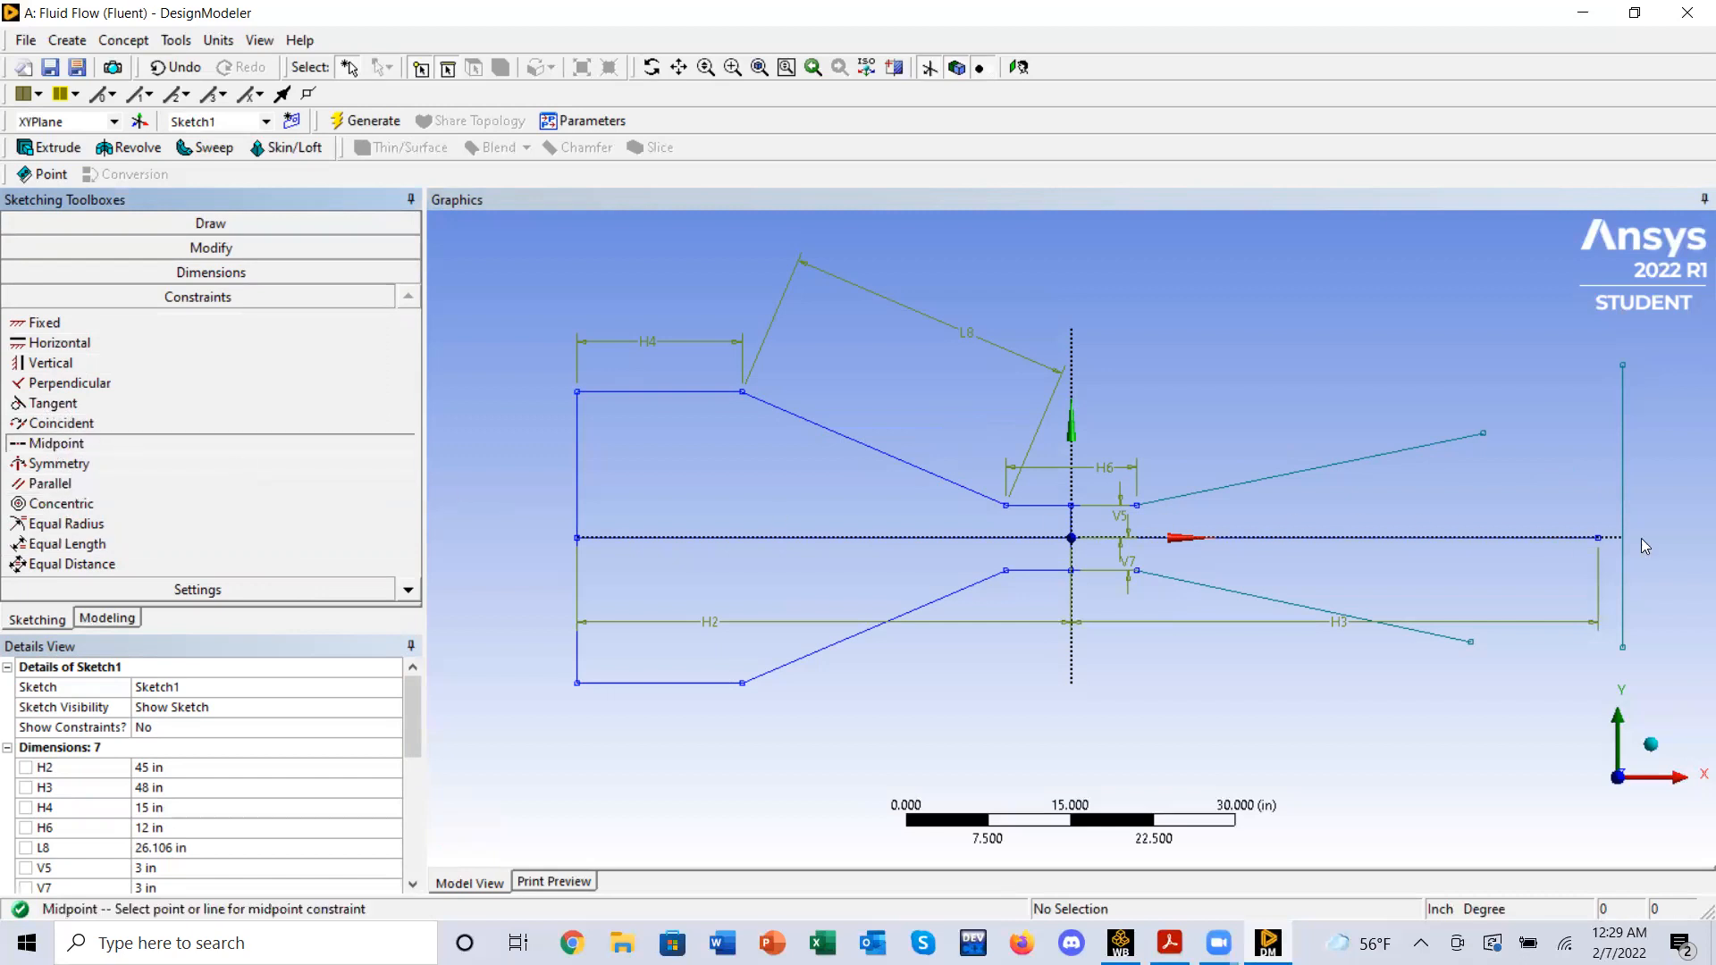
click(1599, 539)
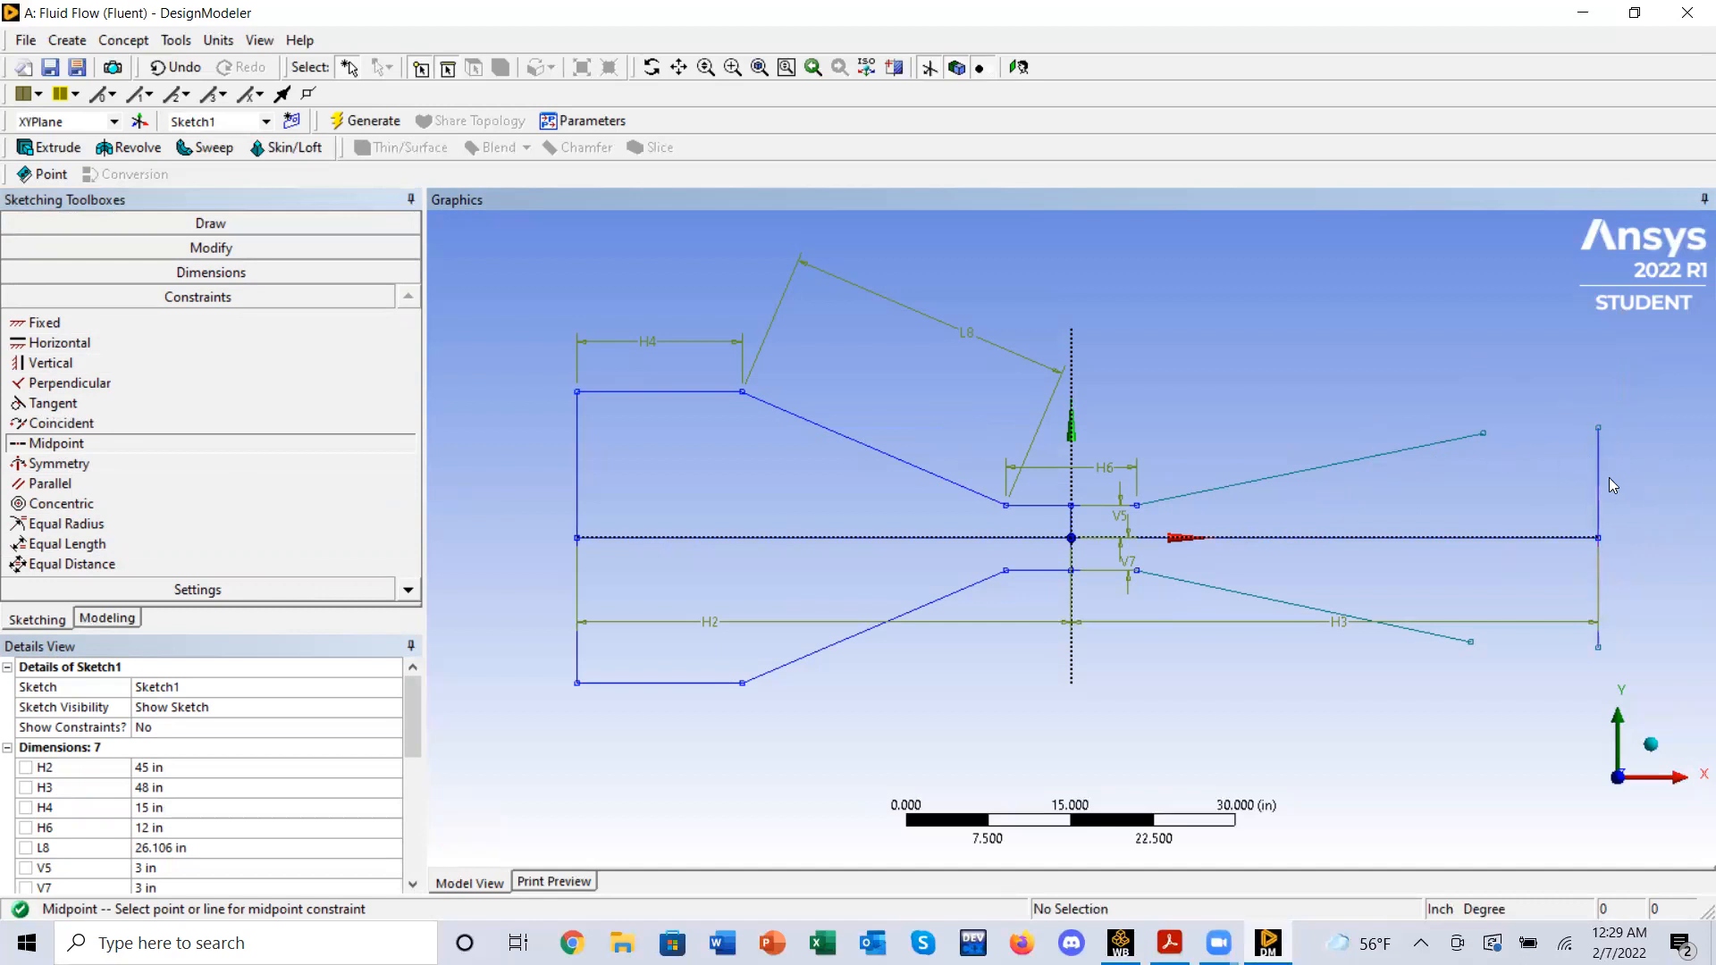
- Add an Angle dimension between the upper diverging line and the upper throat line and set it to 177°
click(194, 274)
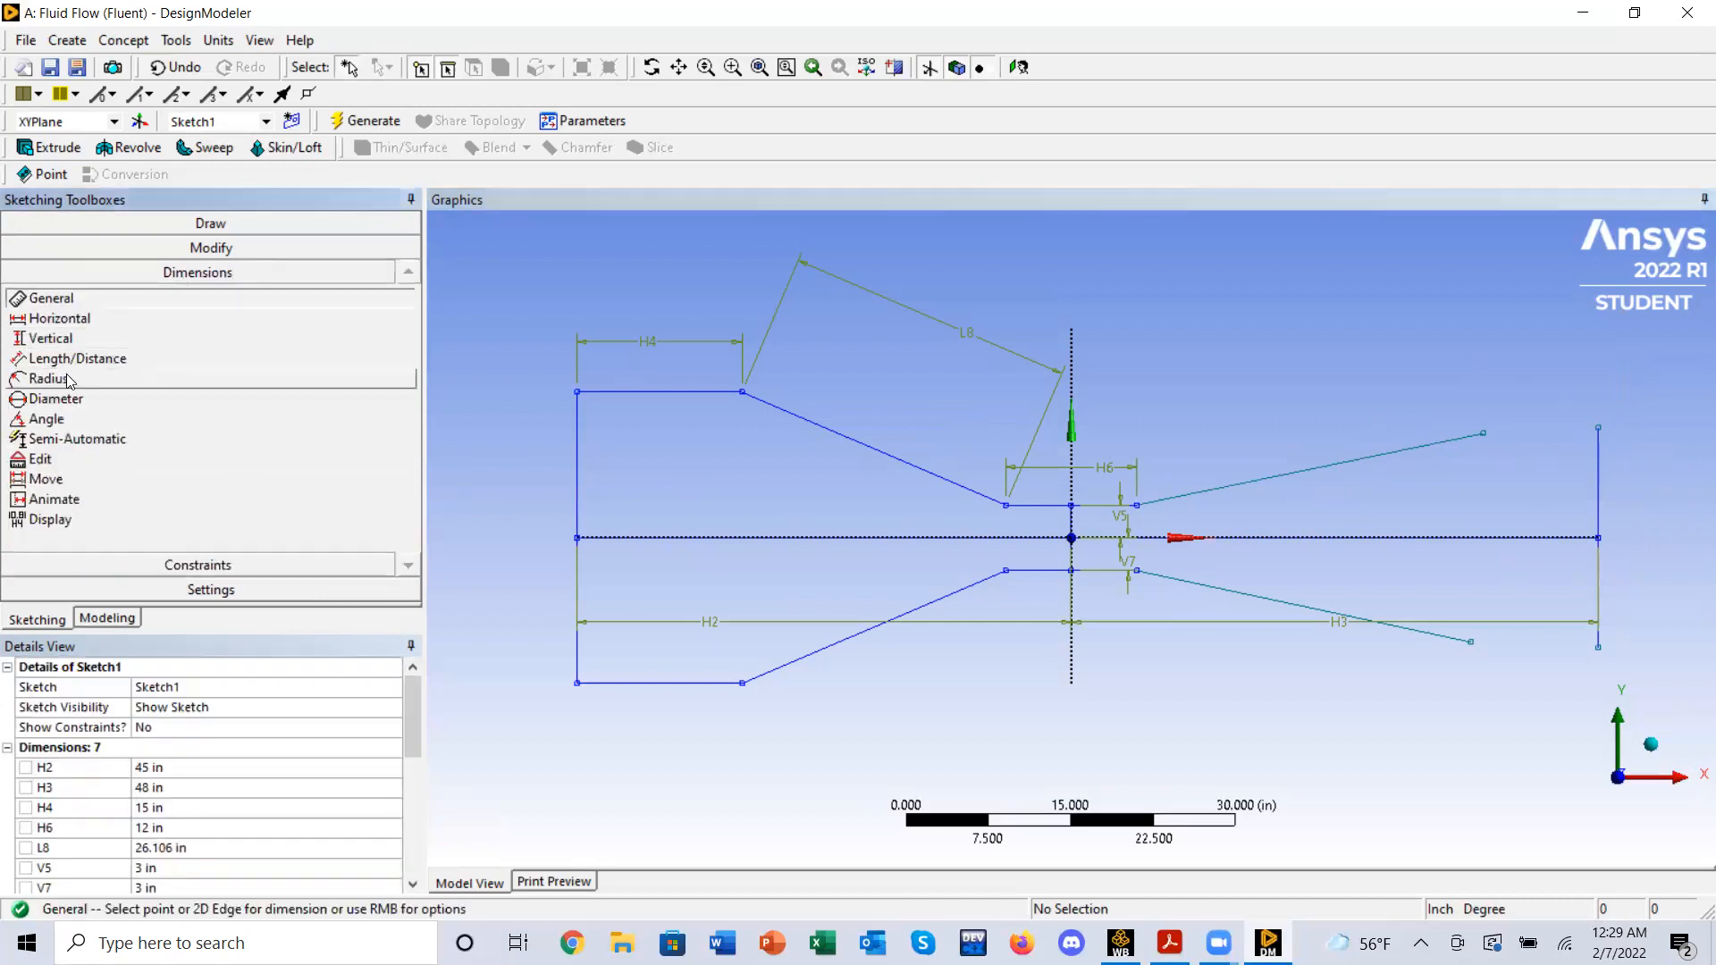
click(44, 418)
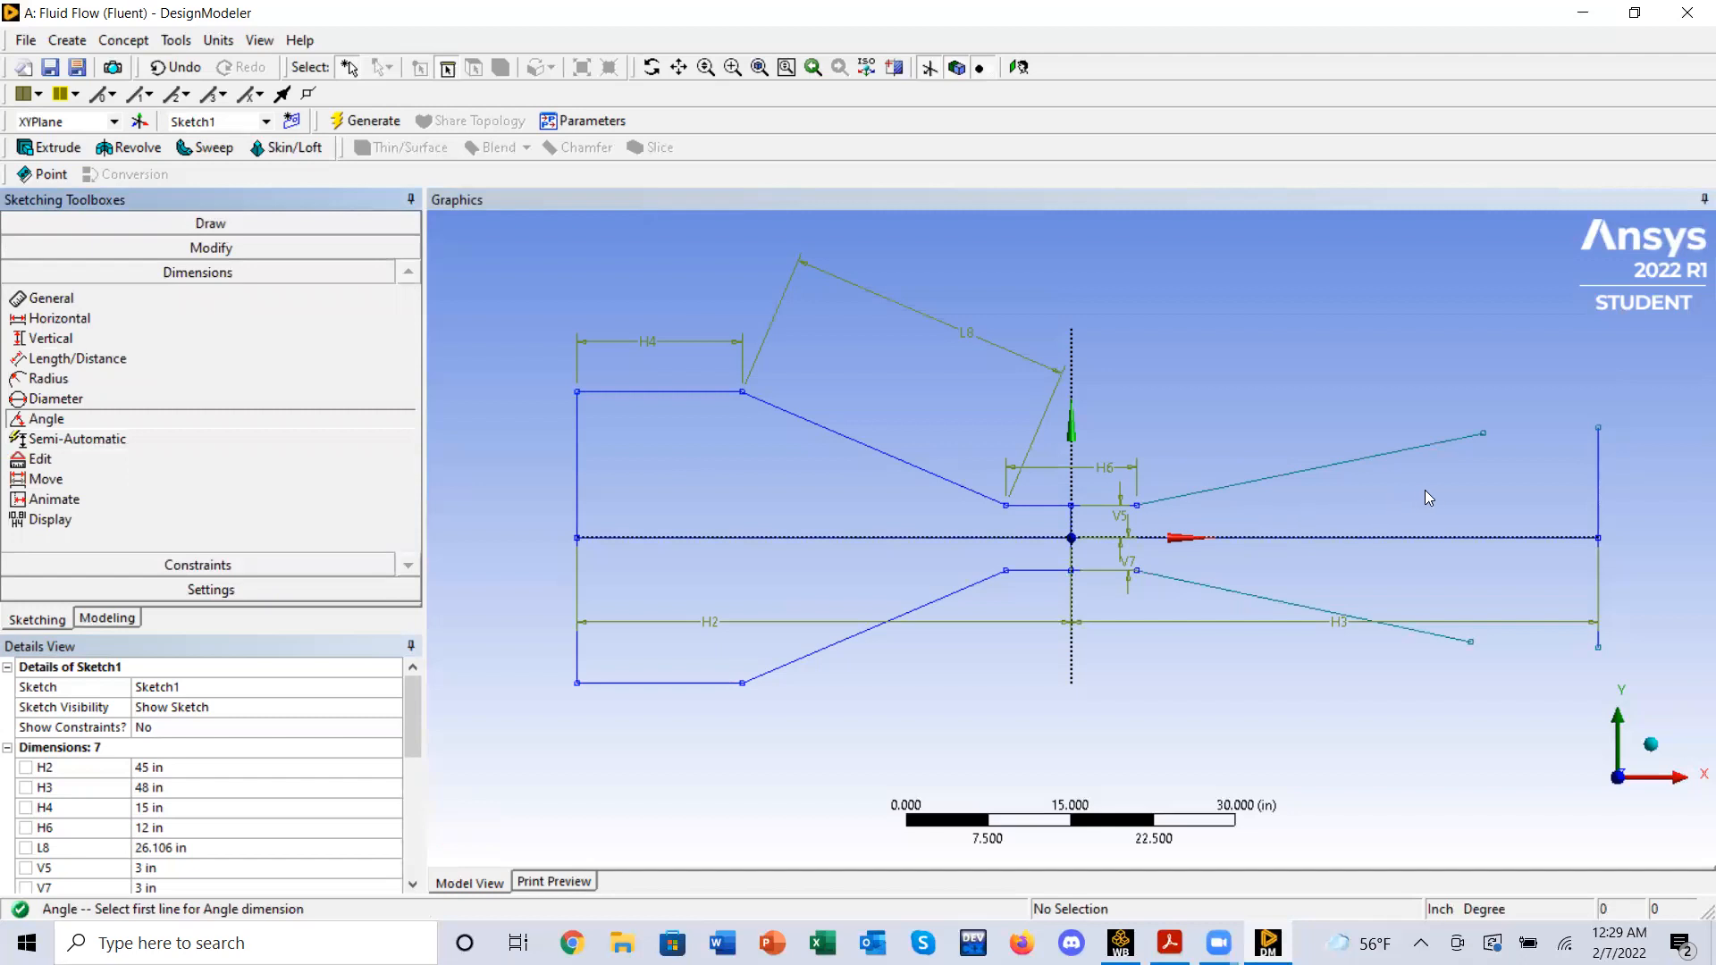
click(1305, 474)
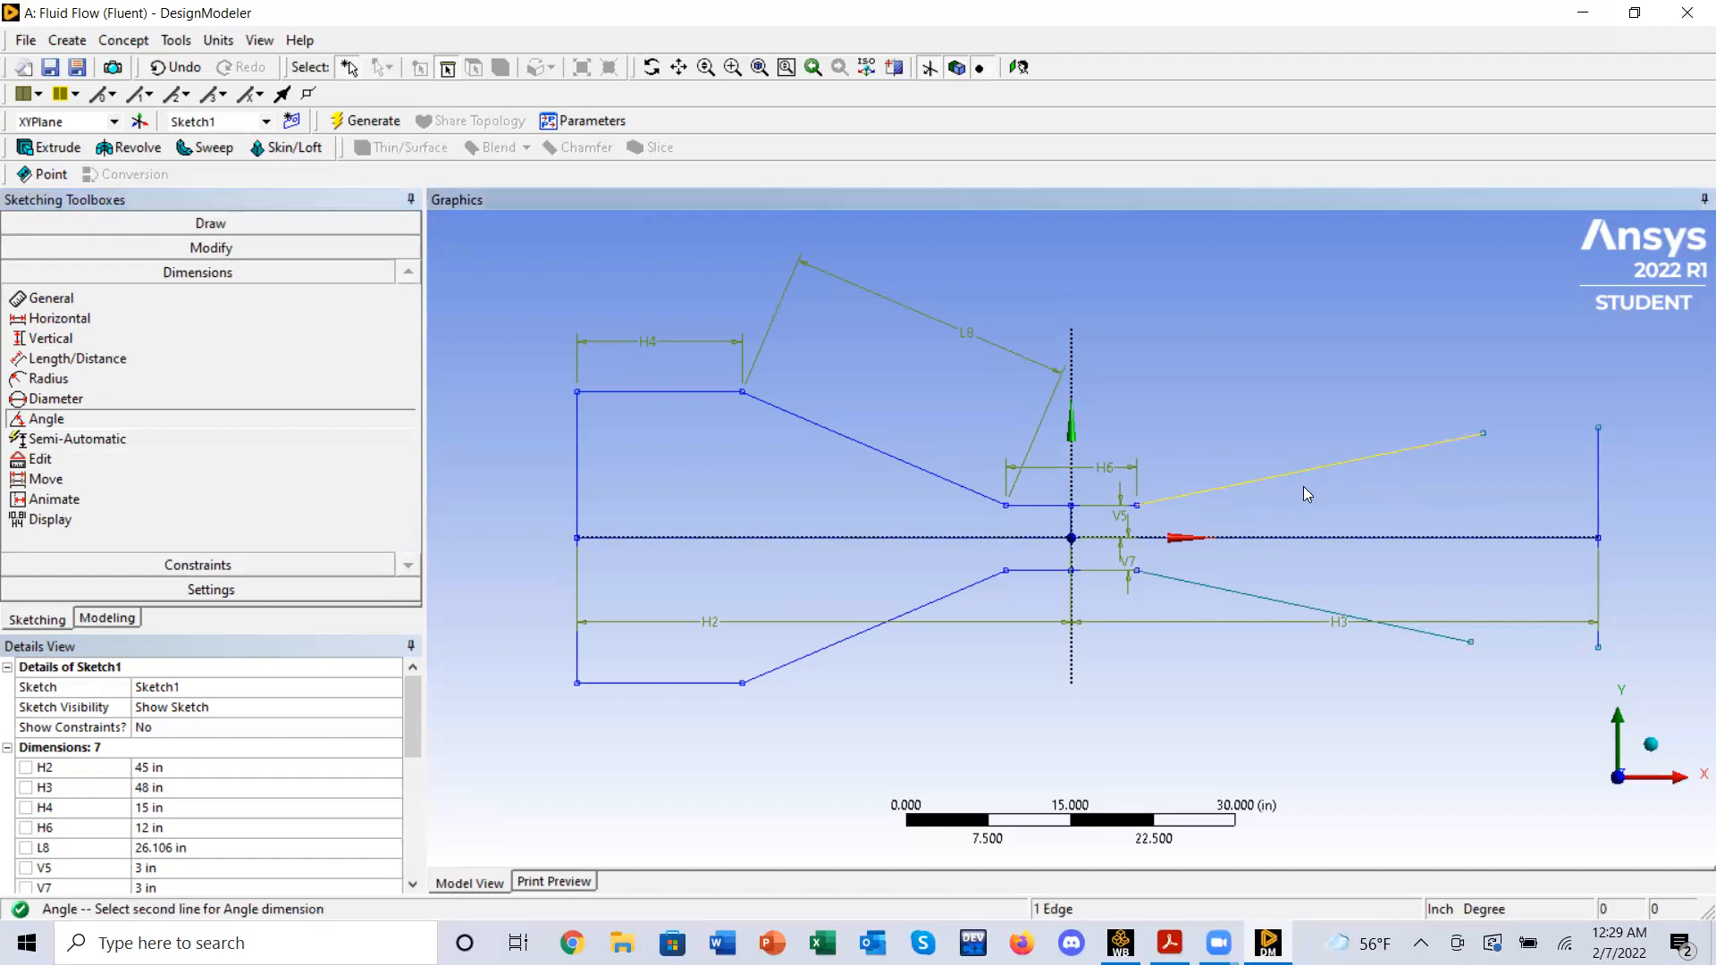
click(1093, 507)
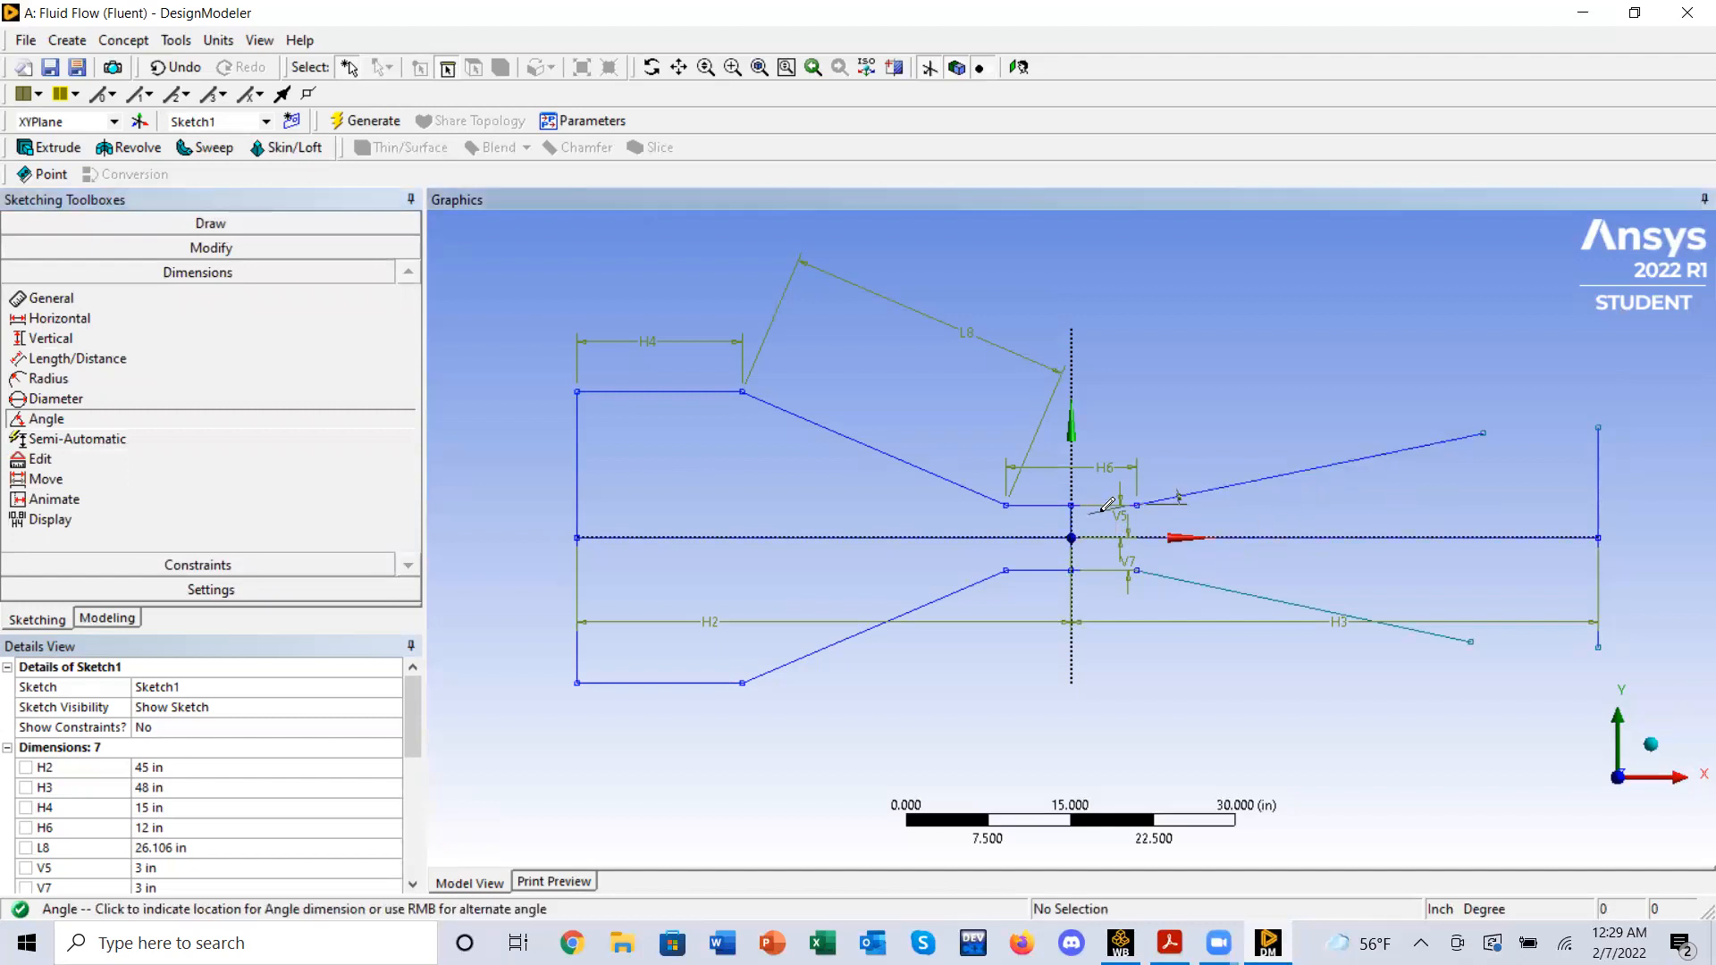
click(1198, 516)
click(174, 769)
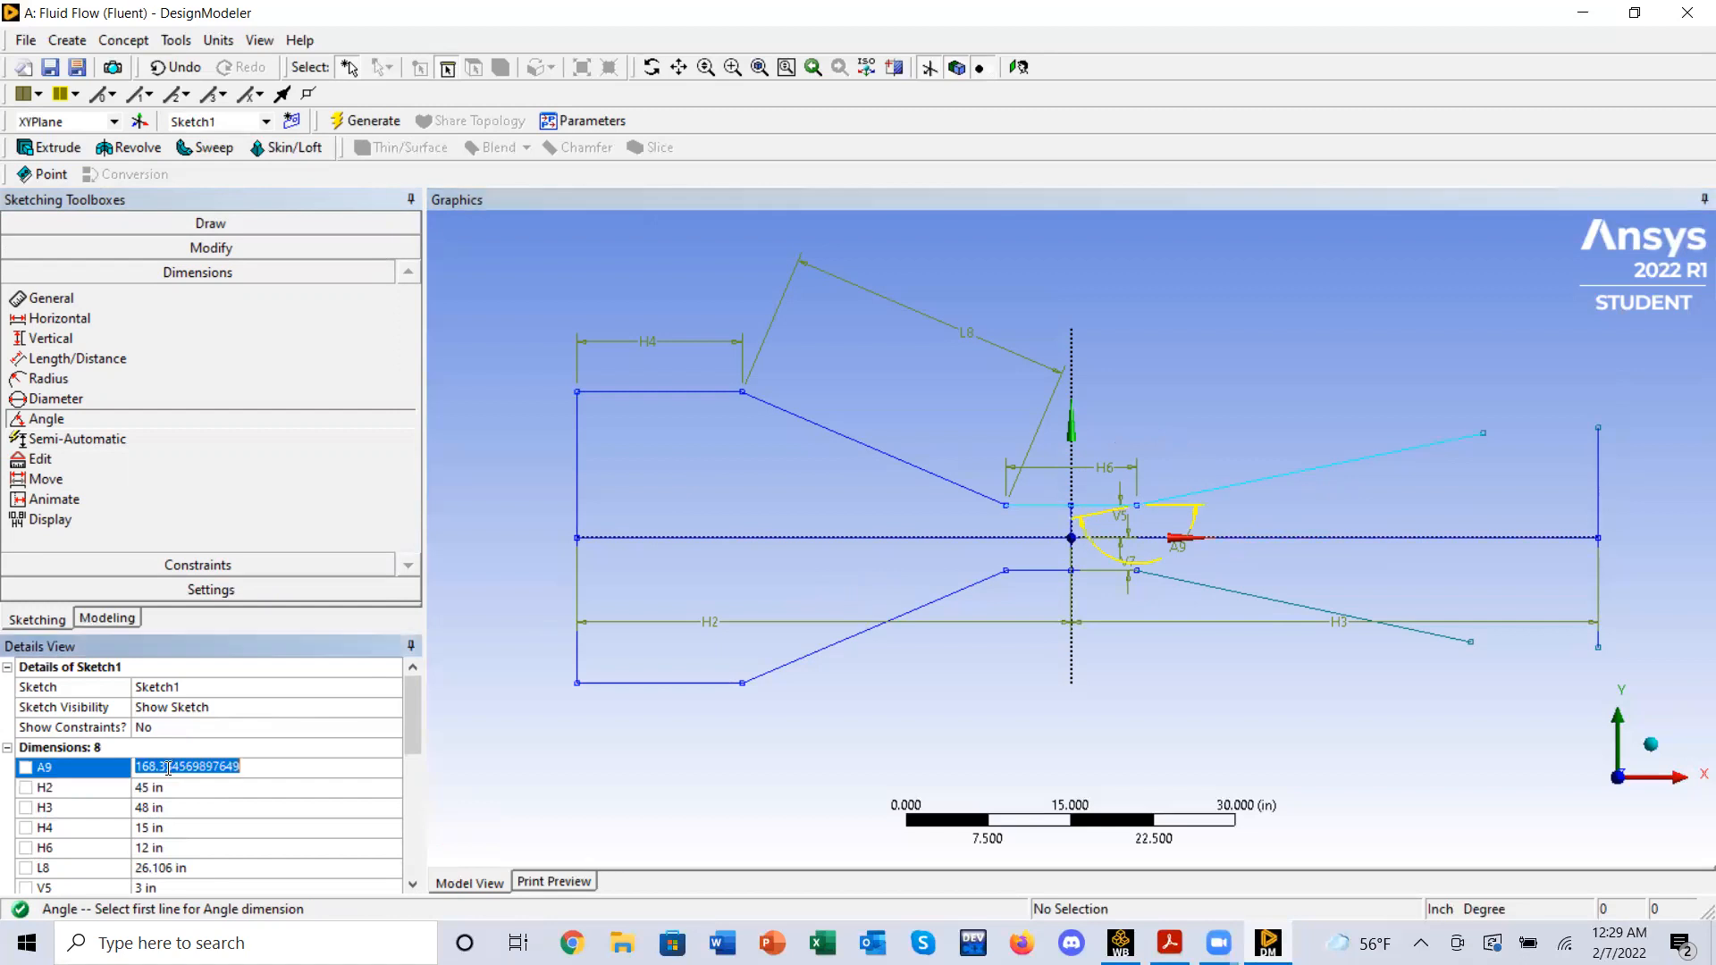
text(1)
key(Return)
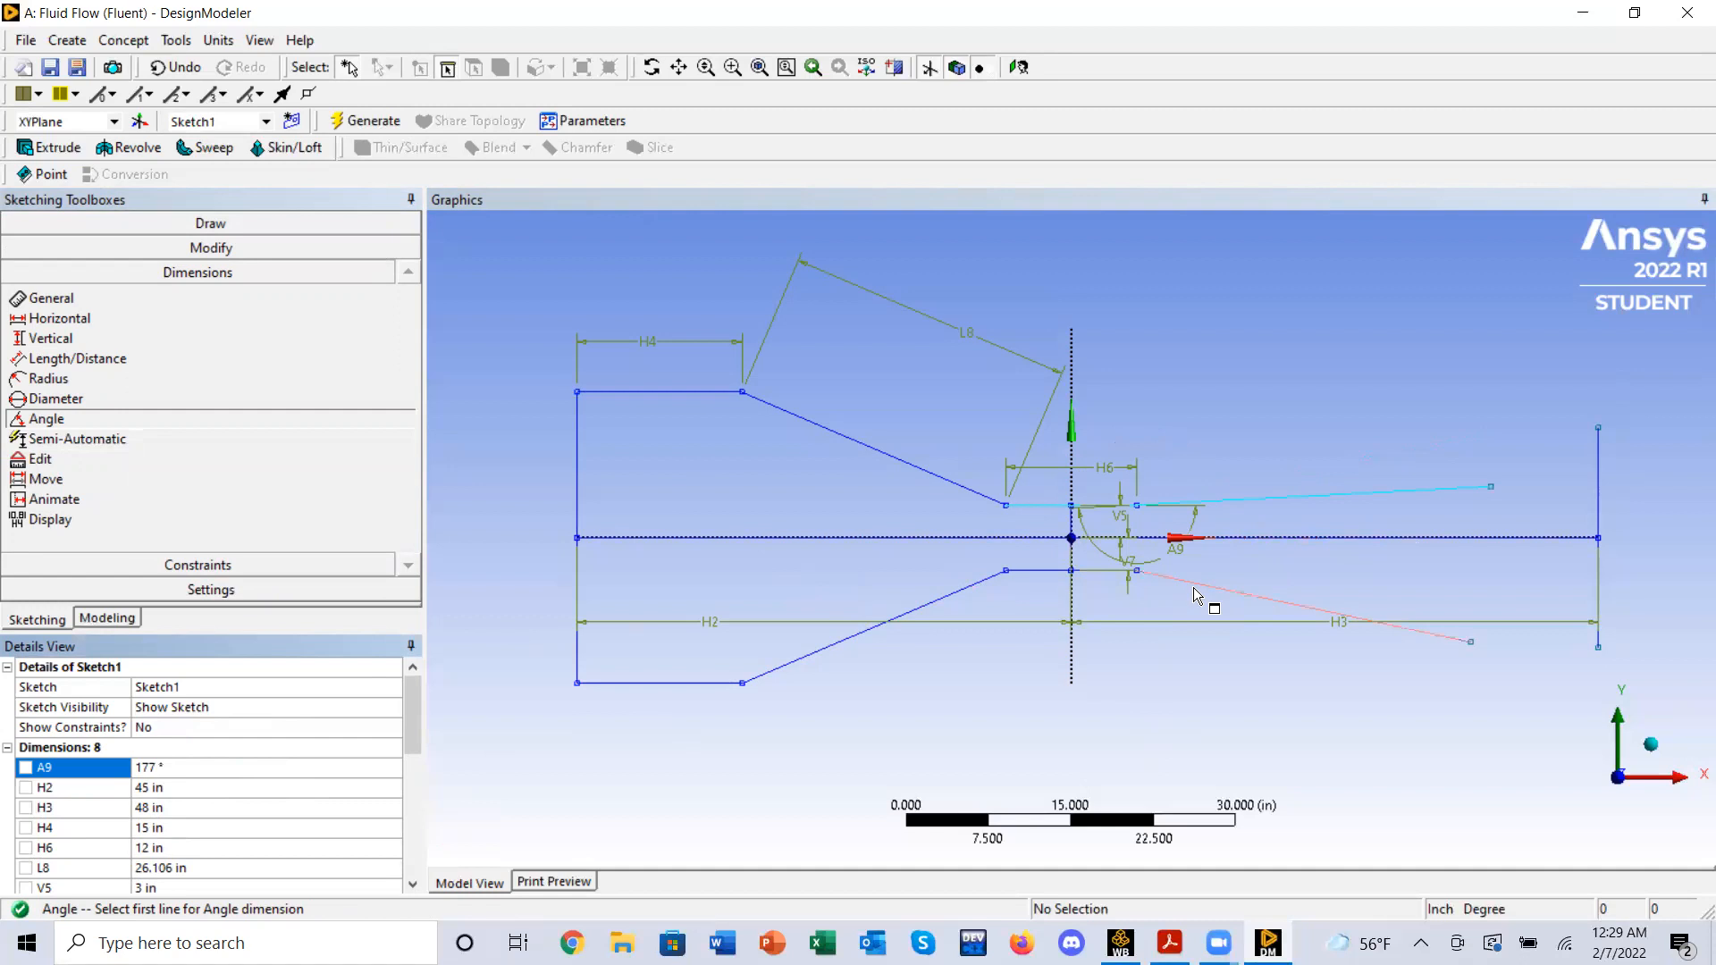
- Add an Angle dimension between the lower diverging line and the lower throat line and set it to 183°
click(1145, 576)
click(1118, 570)
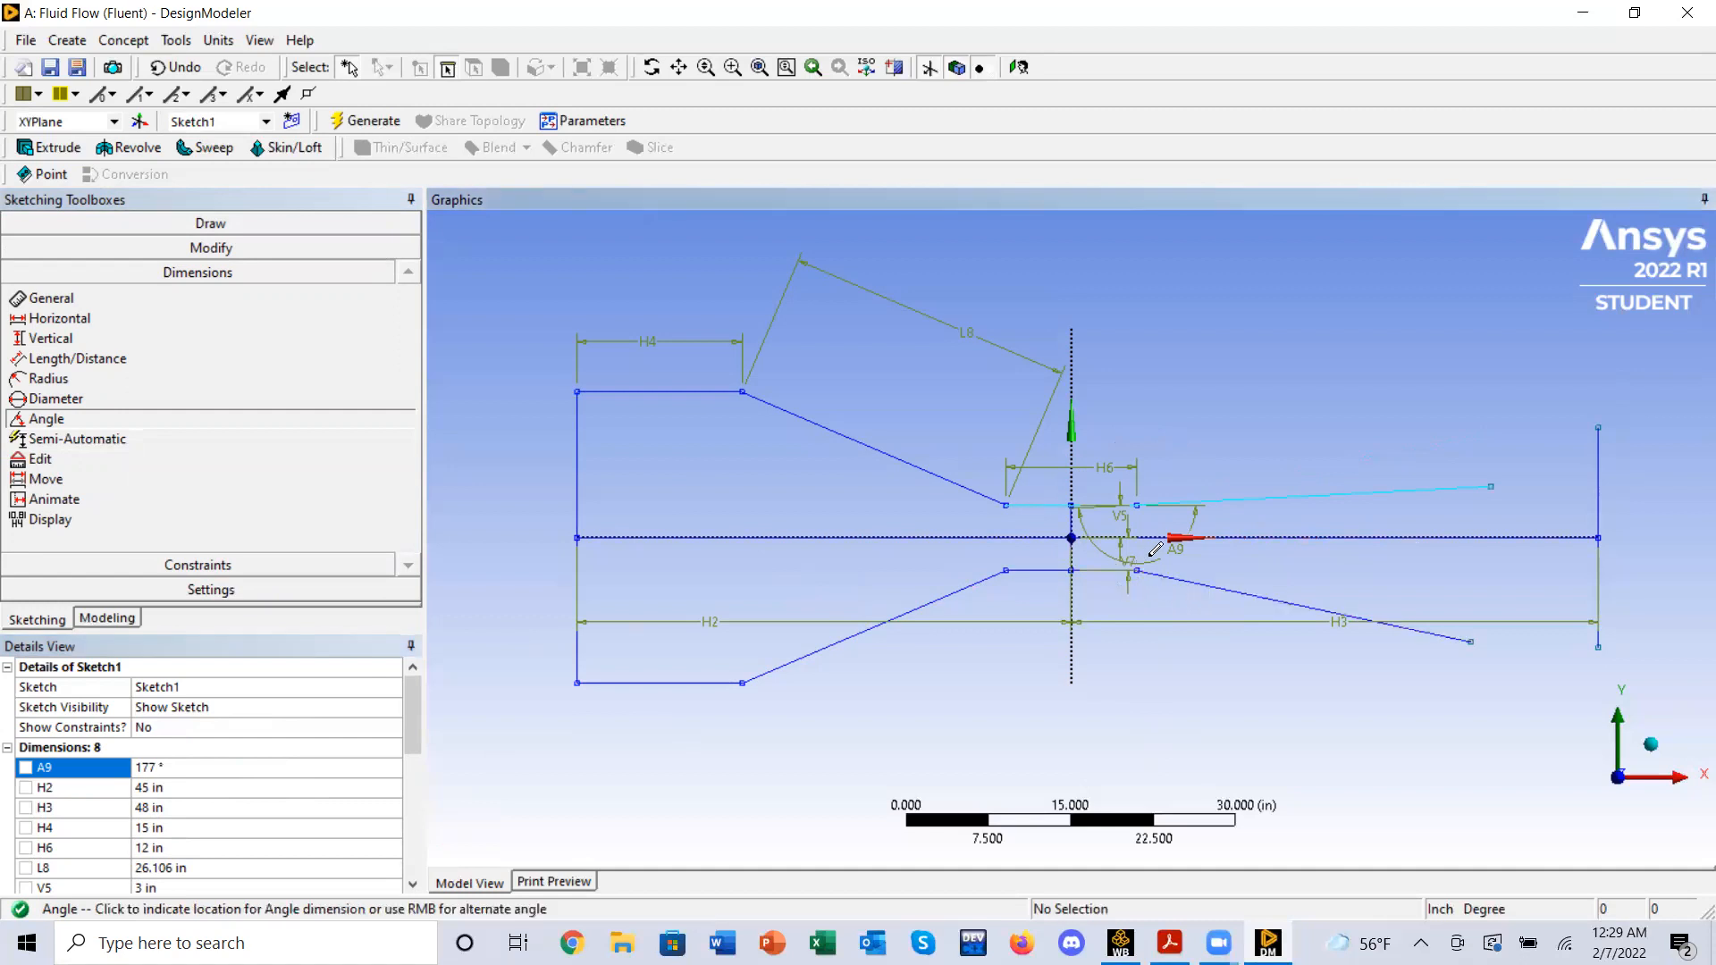
click(1153, 581)
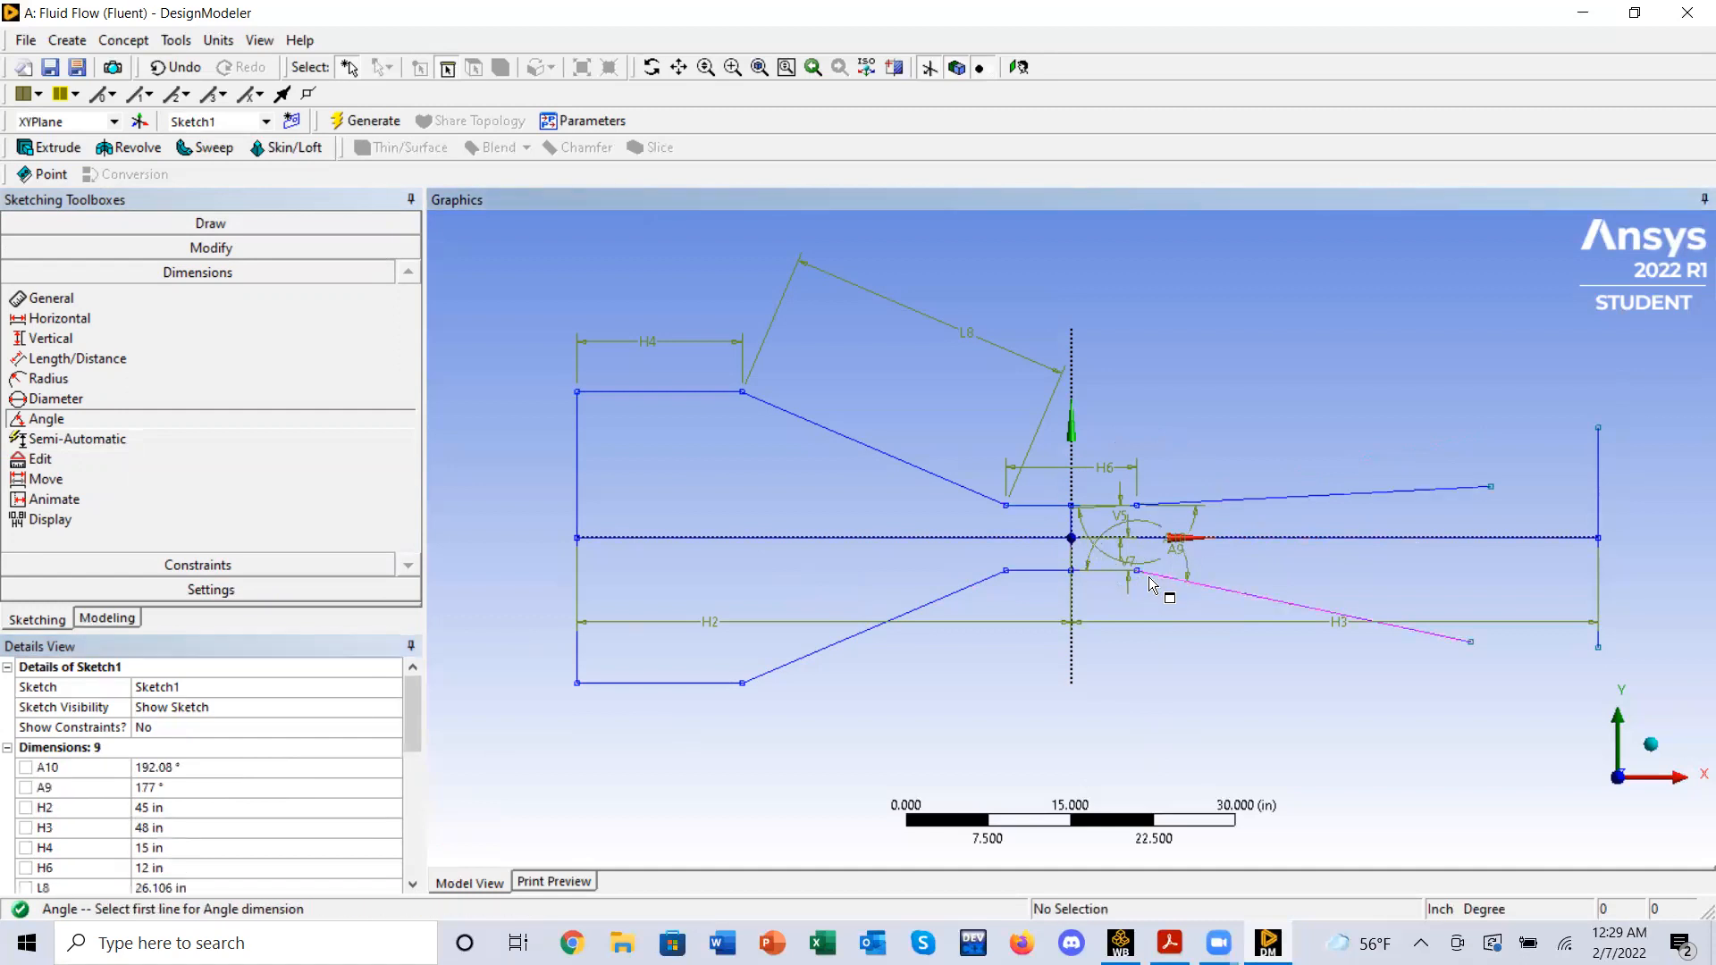
click(162, 767)
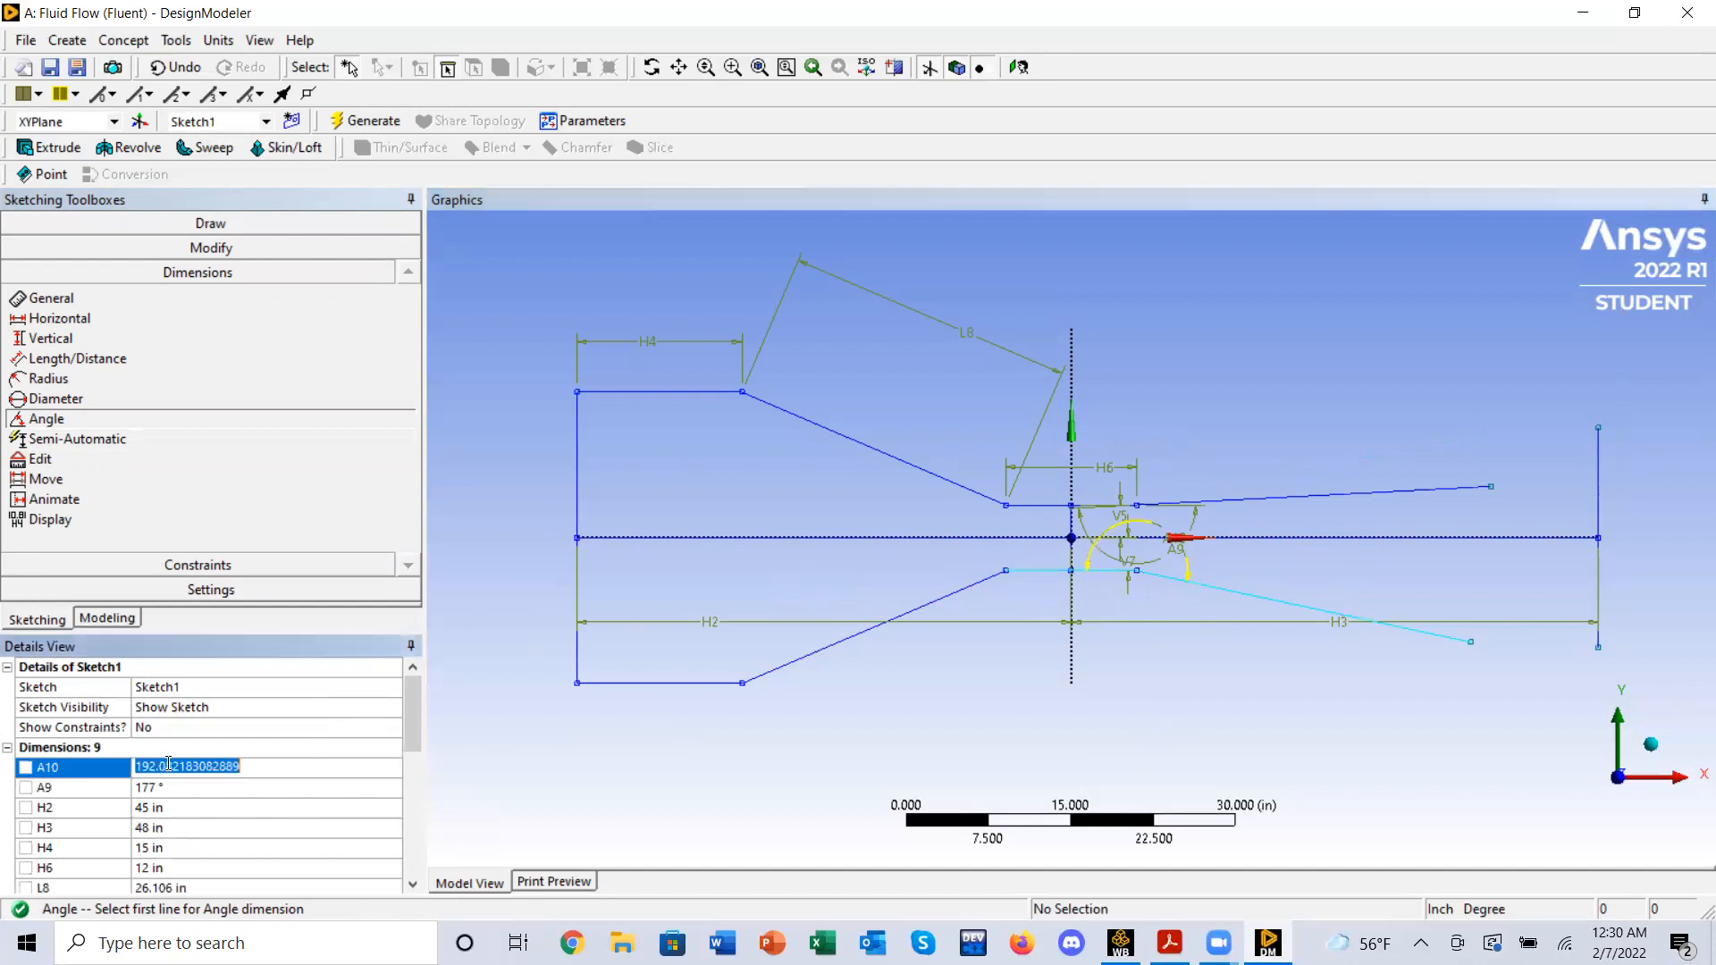
text(17)
text(3)
key(Return)
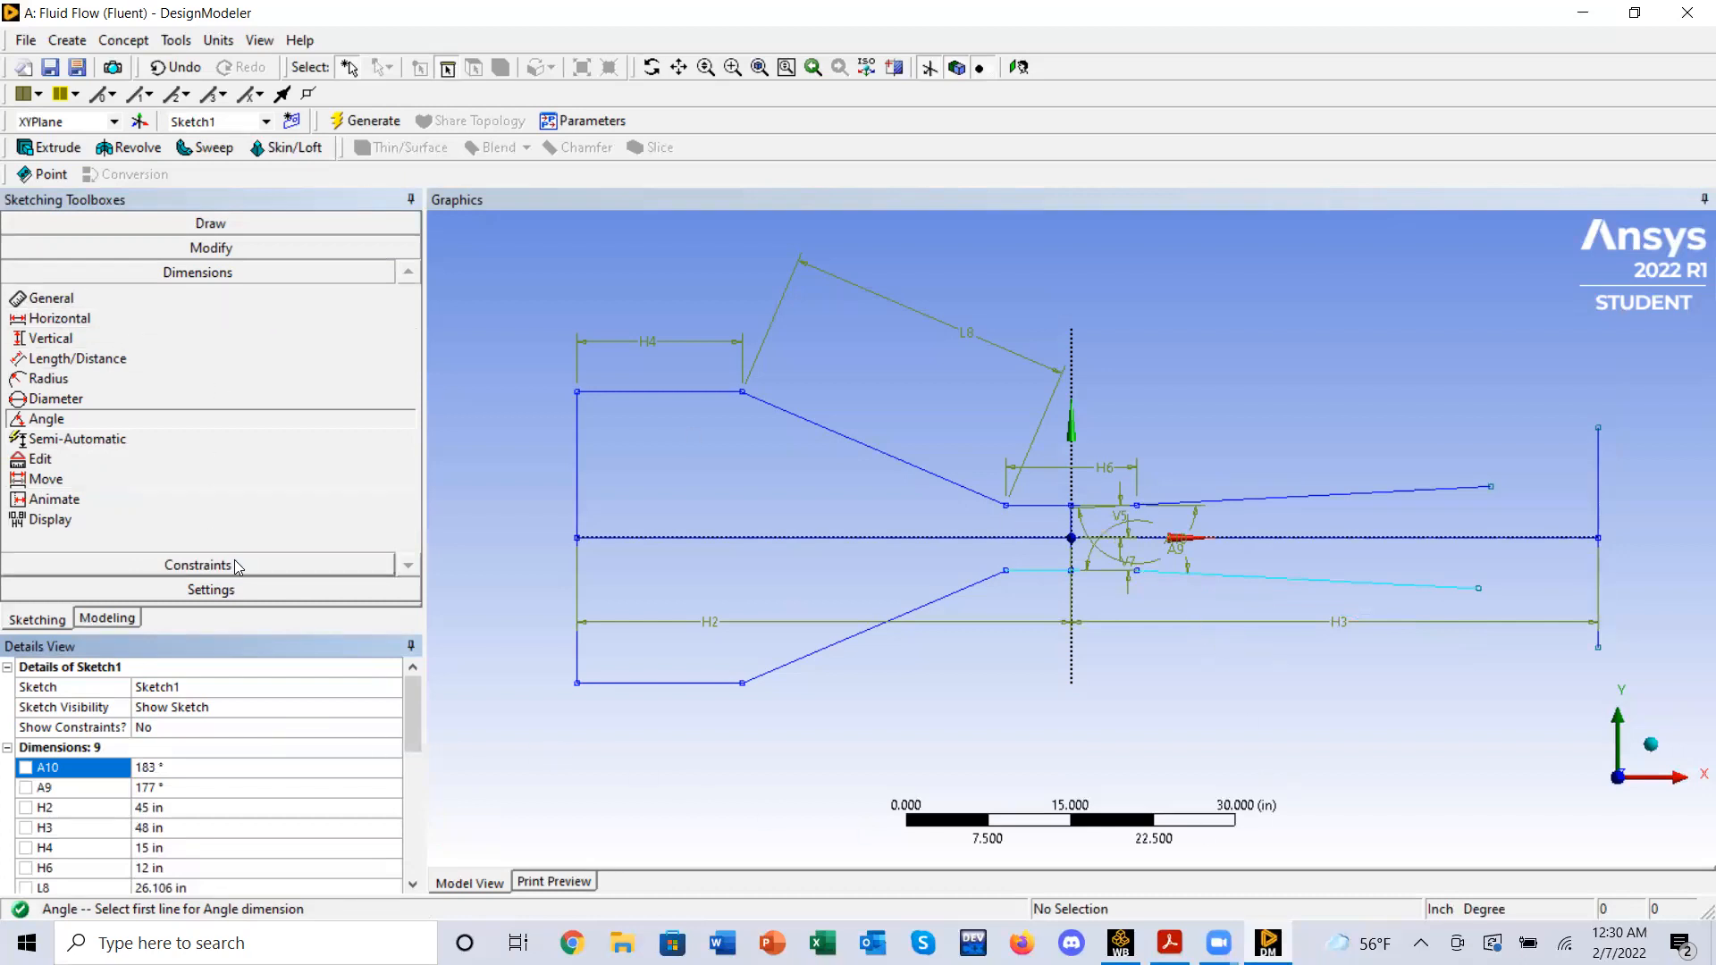
- Extend the lower and upper diverging lines to the outlet by making their free endpoints Coincident with the vertical outlet line
click(201, 565)
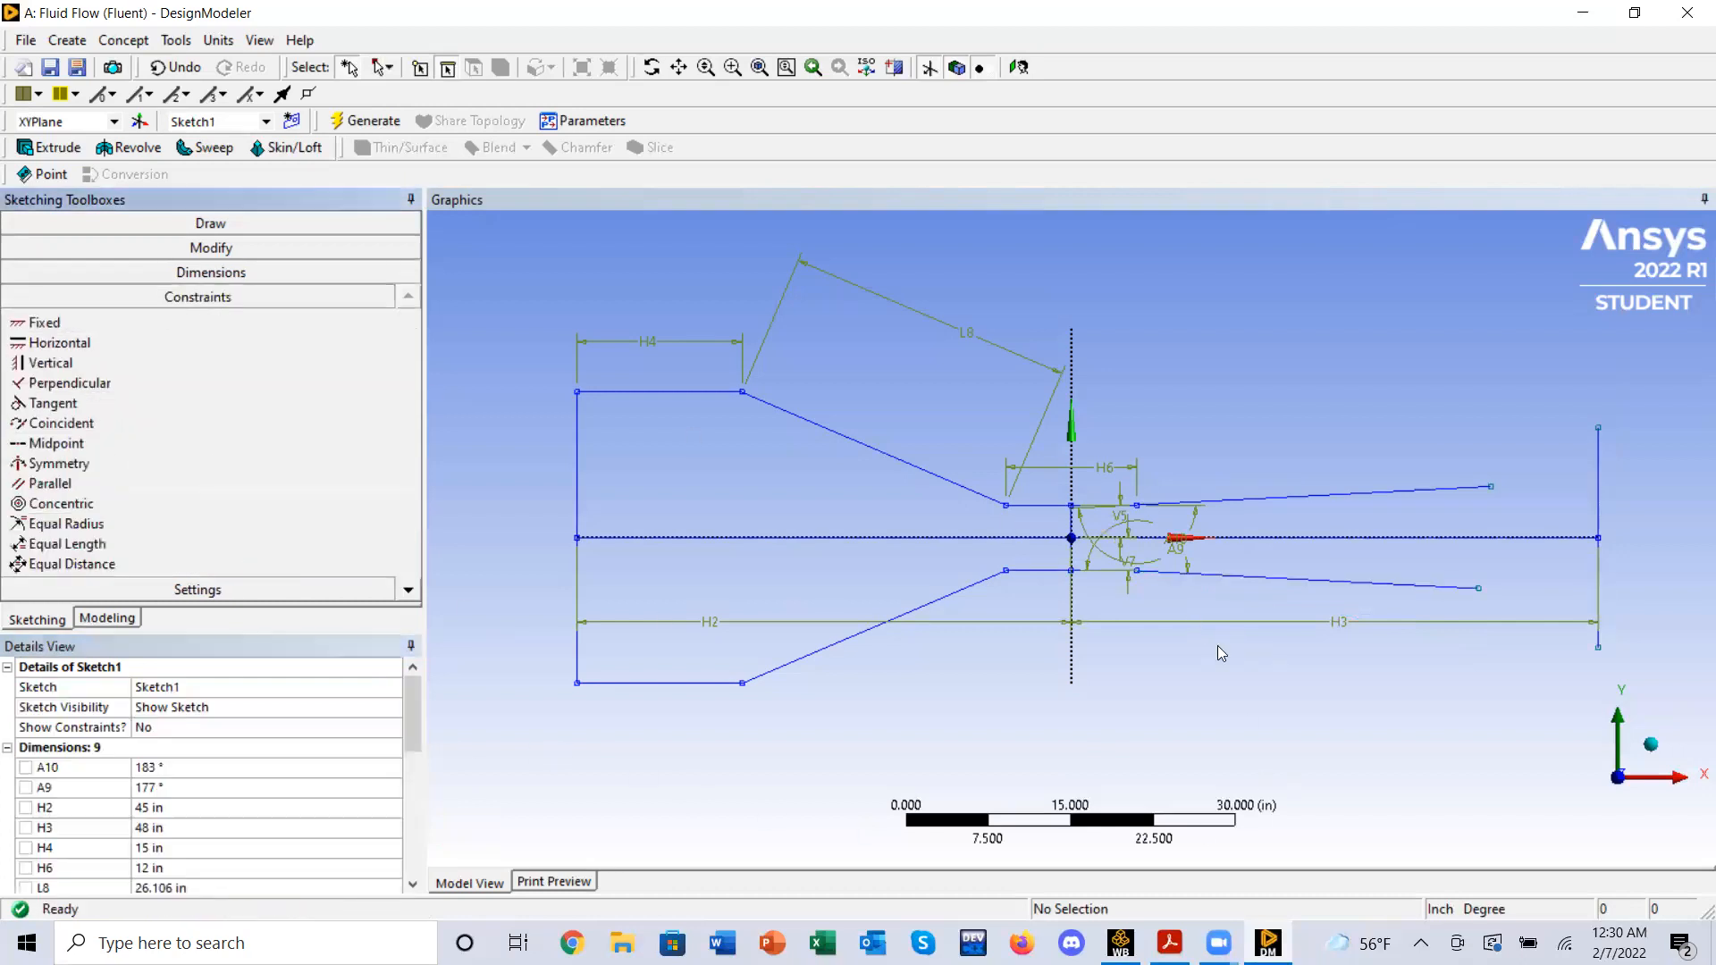
click(1480, 590)
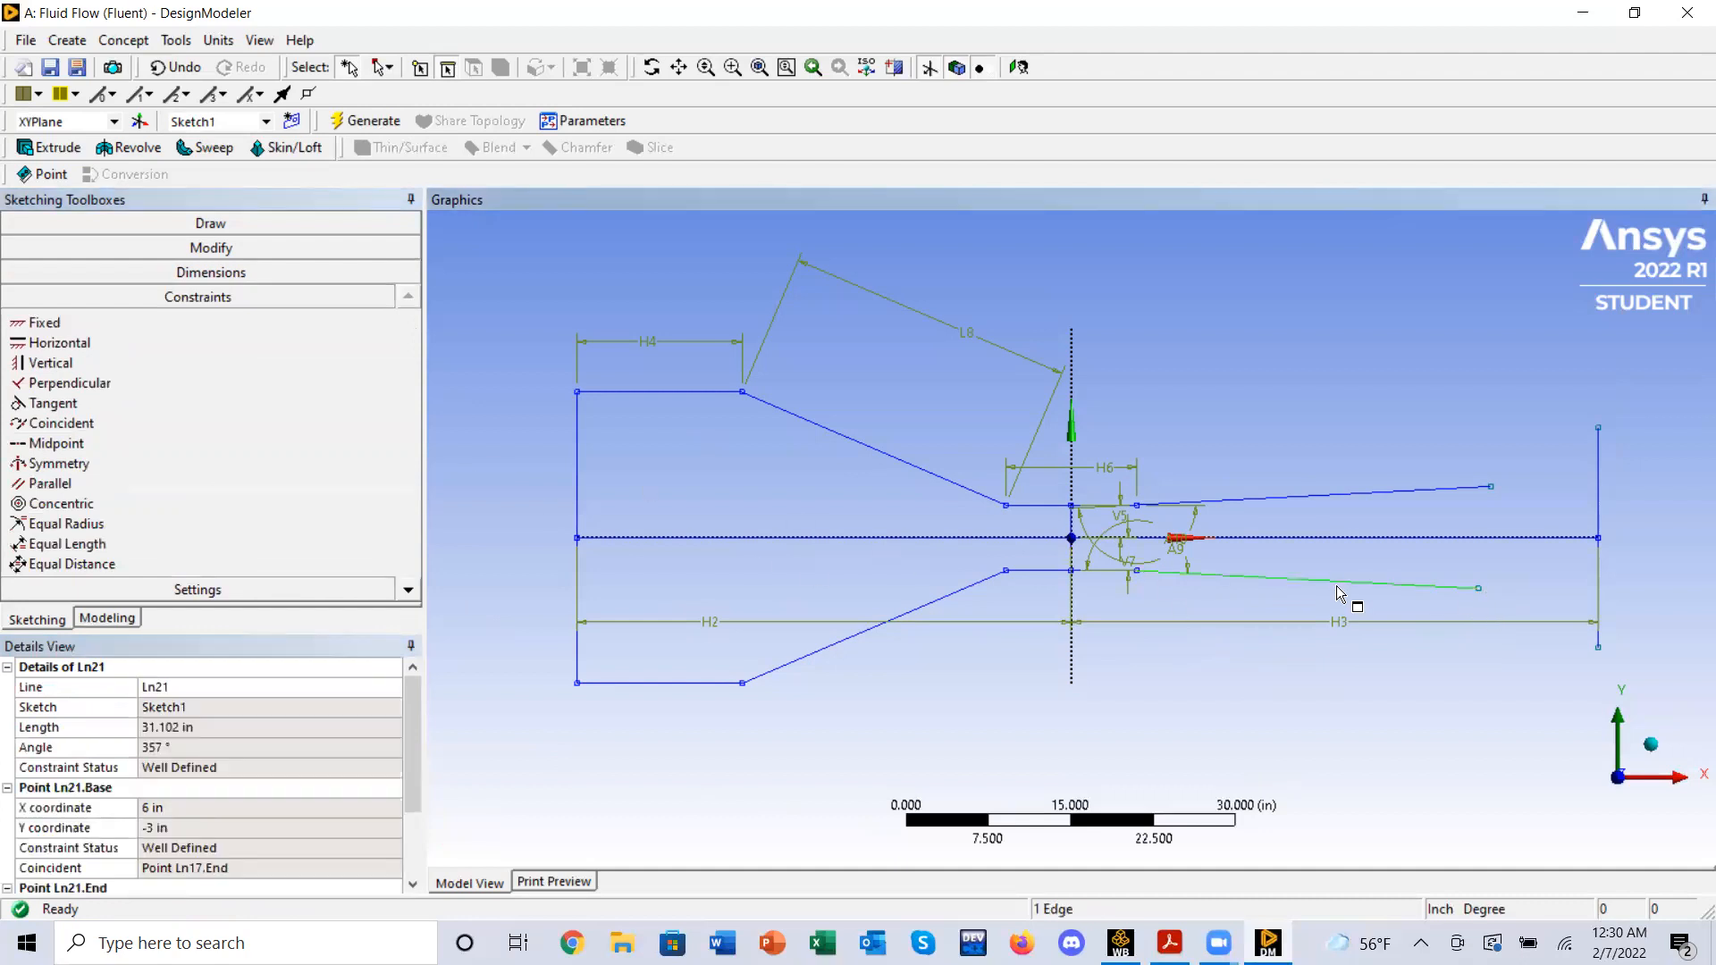
click(1407, 417)
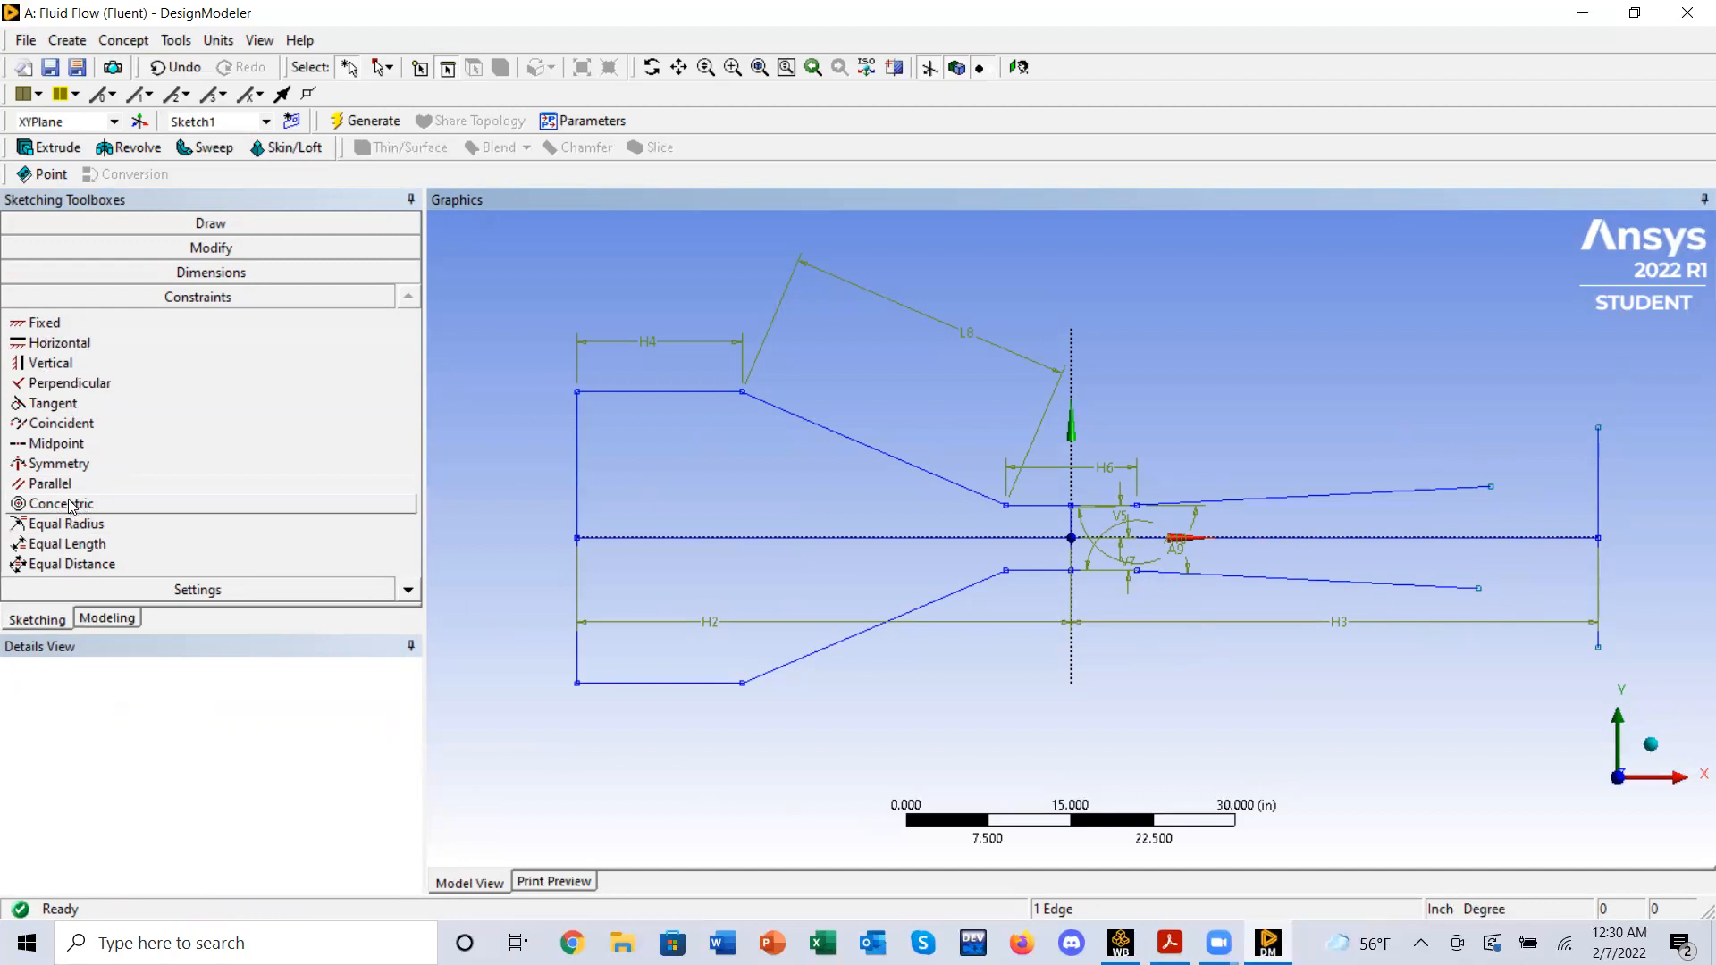
click(72, 426)
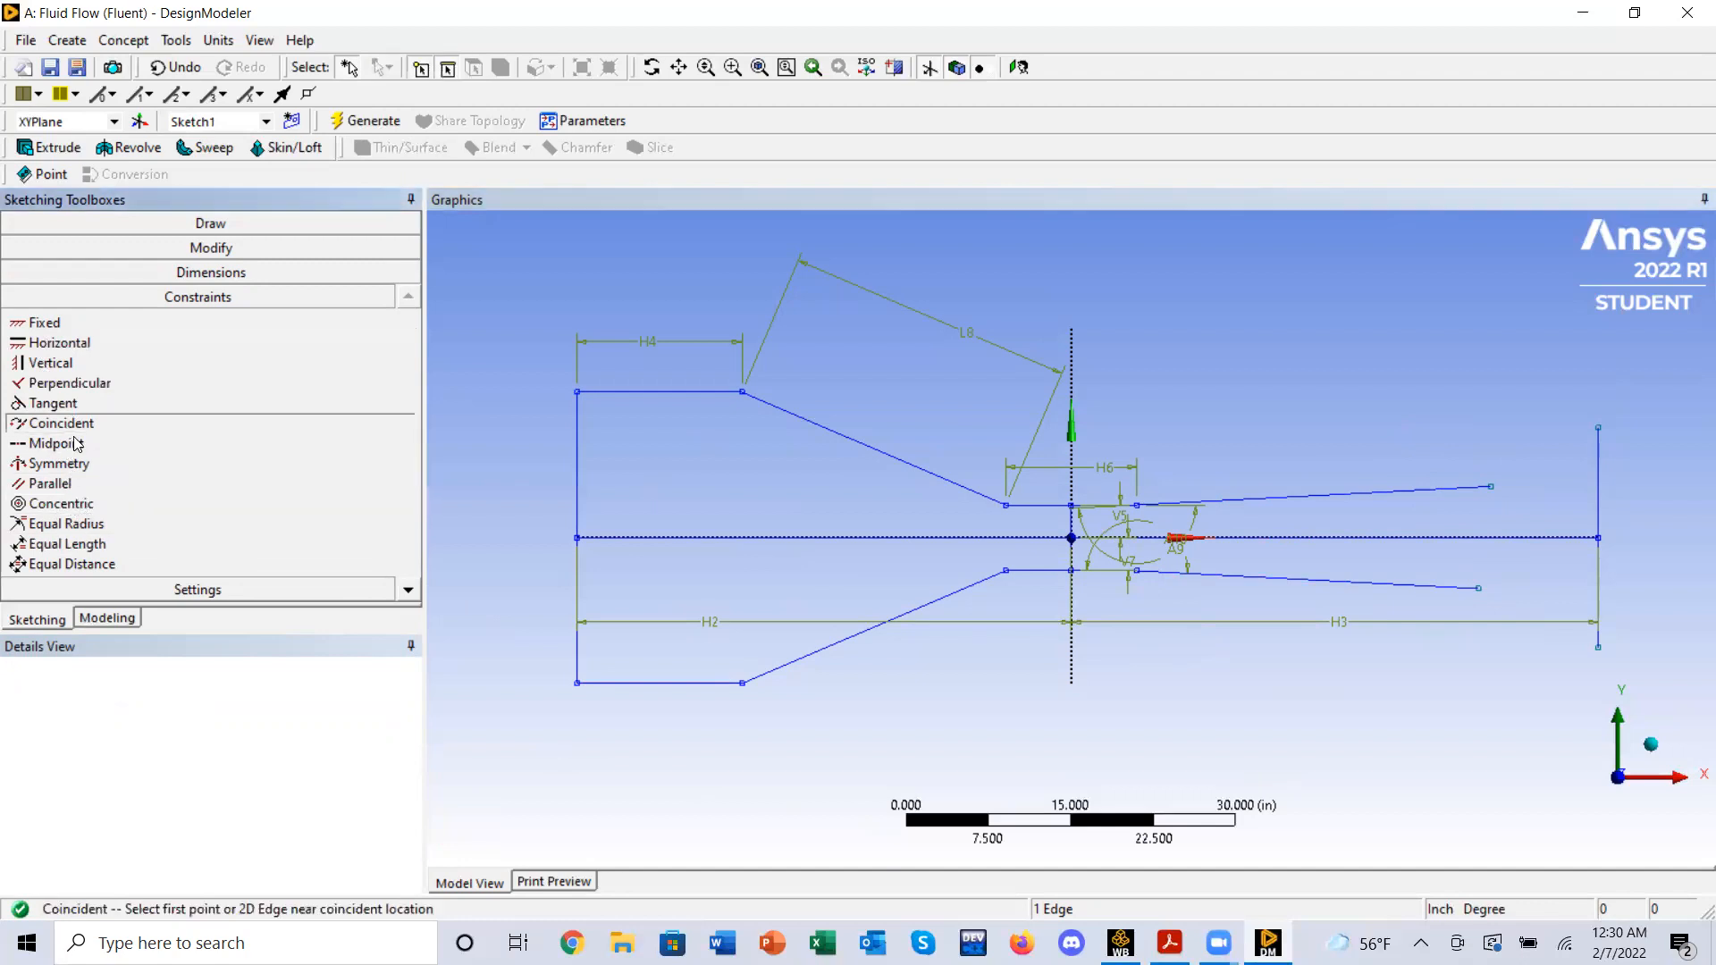
click(1481, 589)
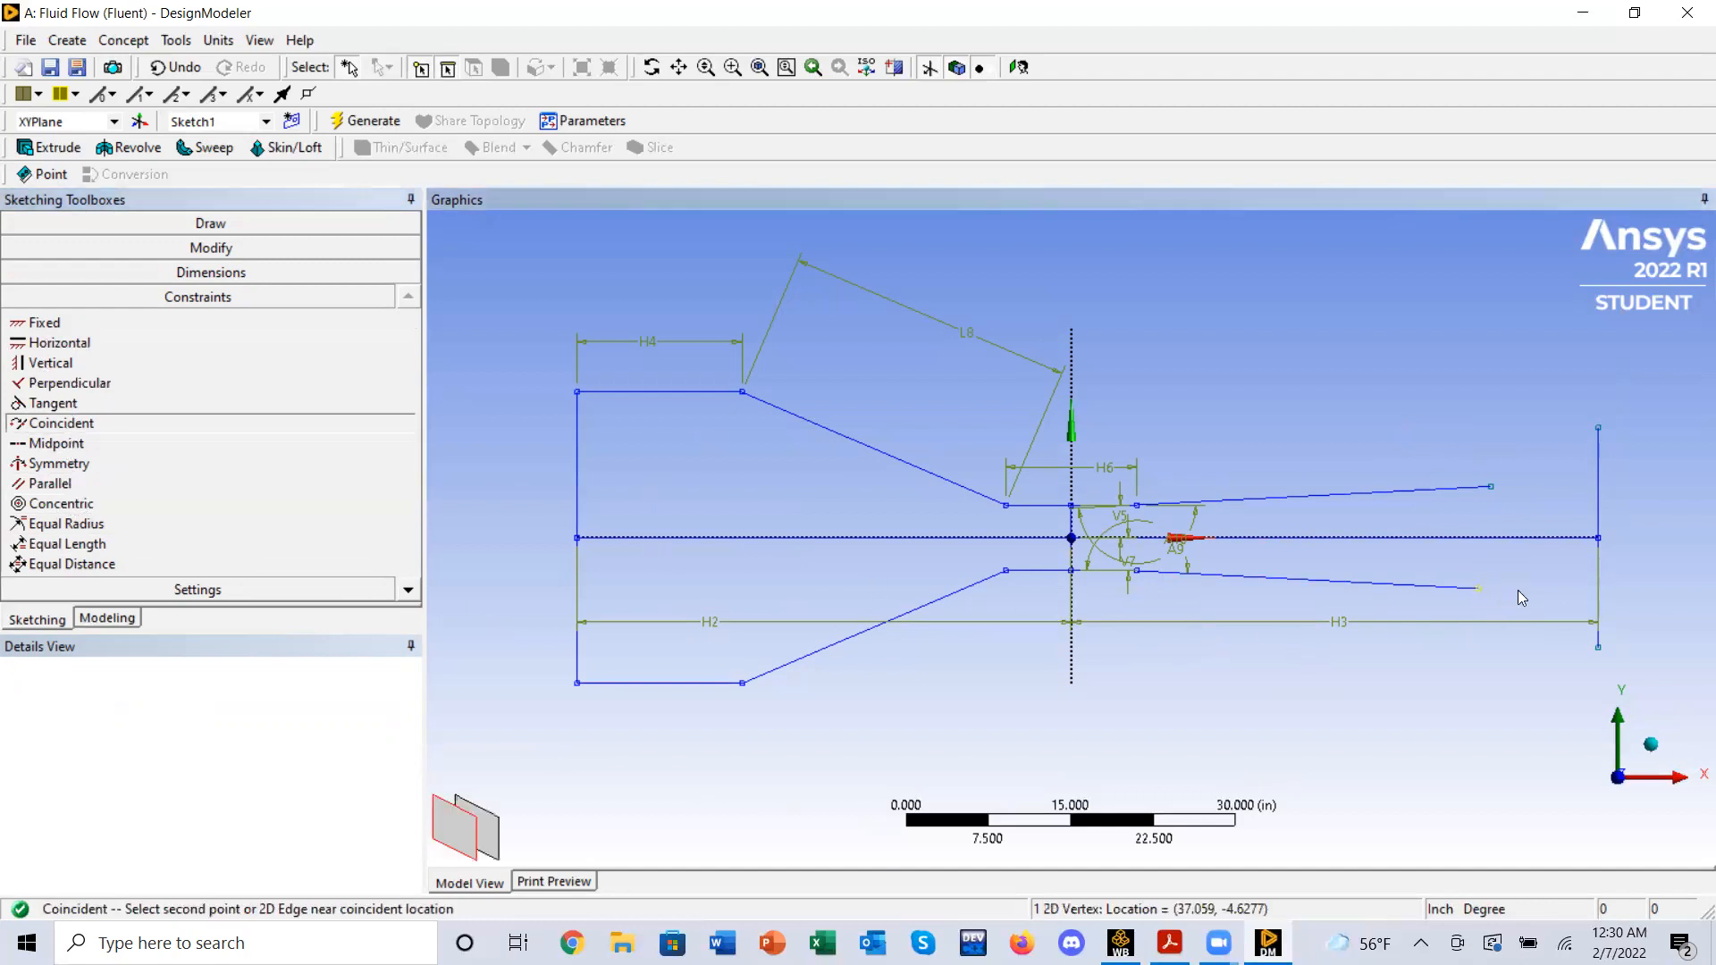
click(1596, 591)
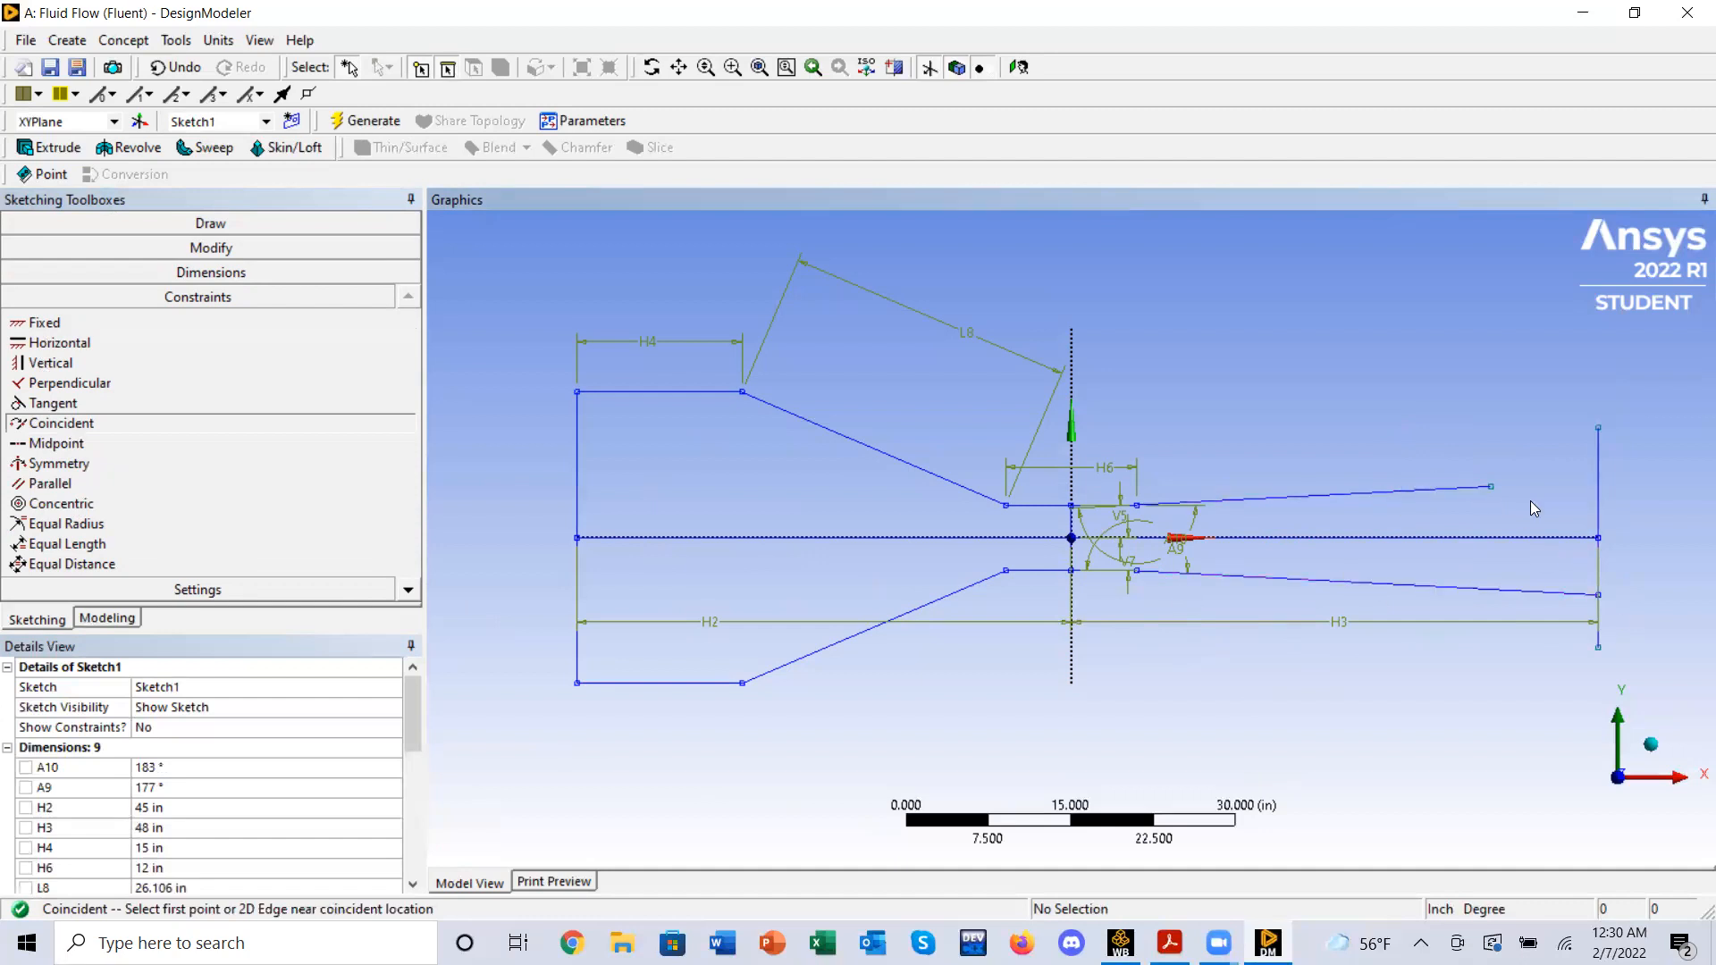
click(1499, 490)
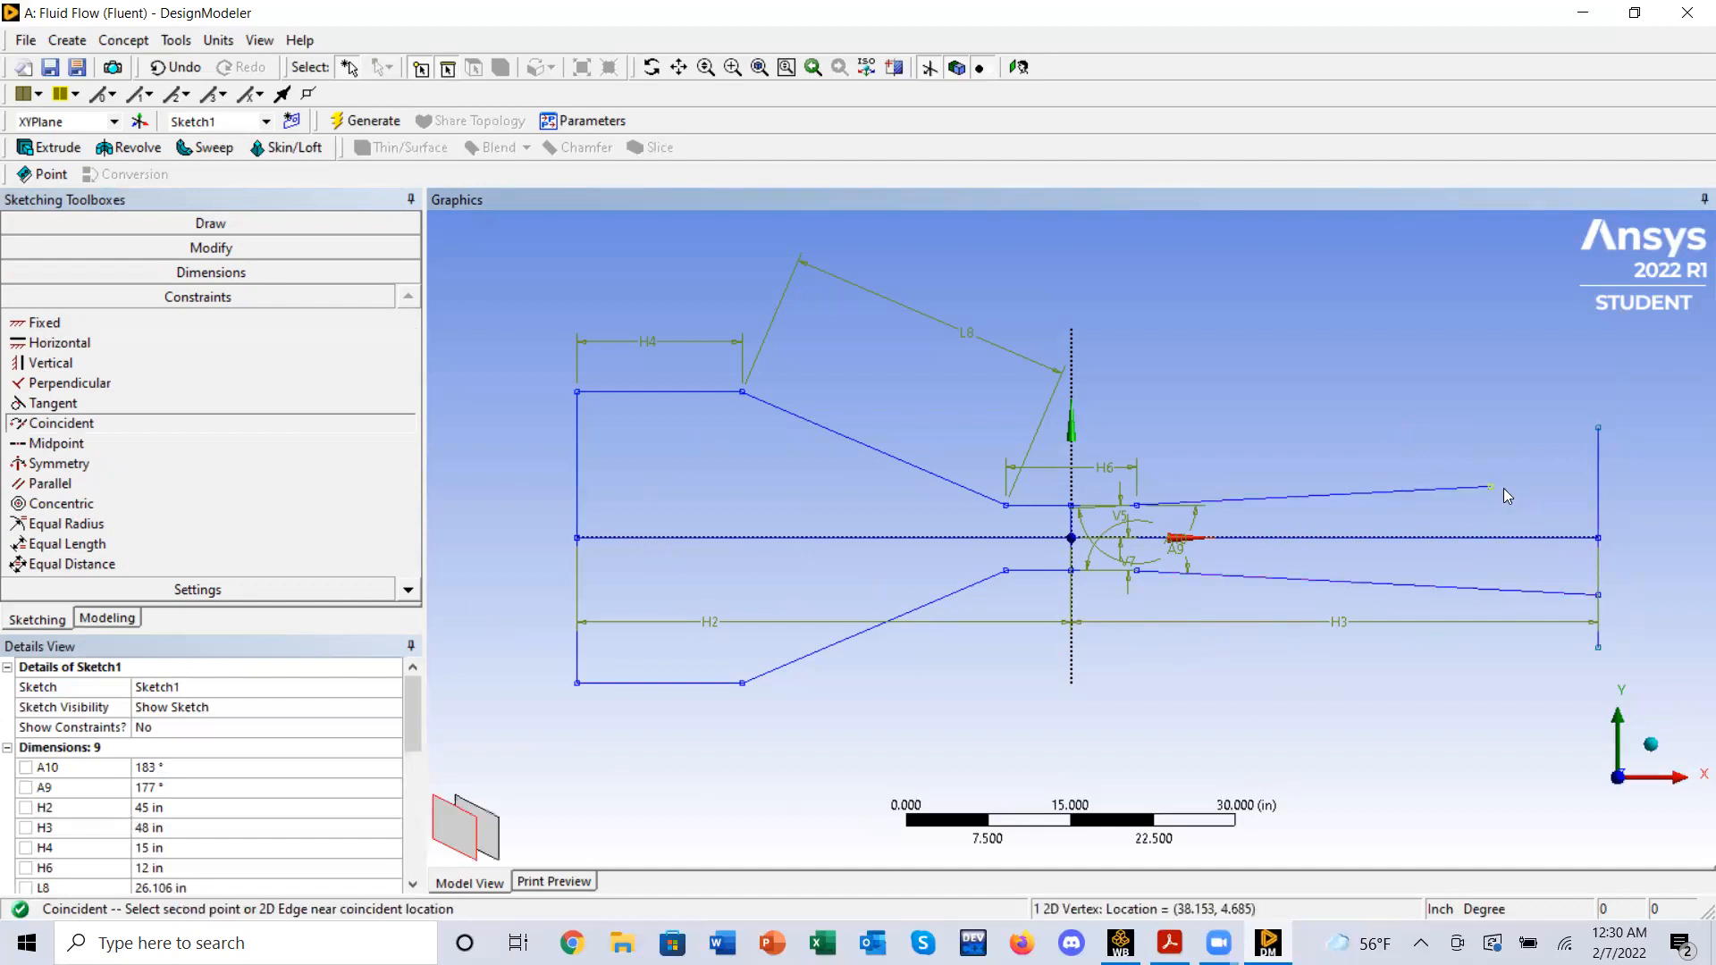
click(1597, 491)
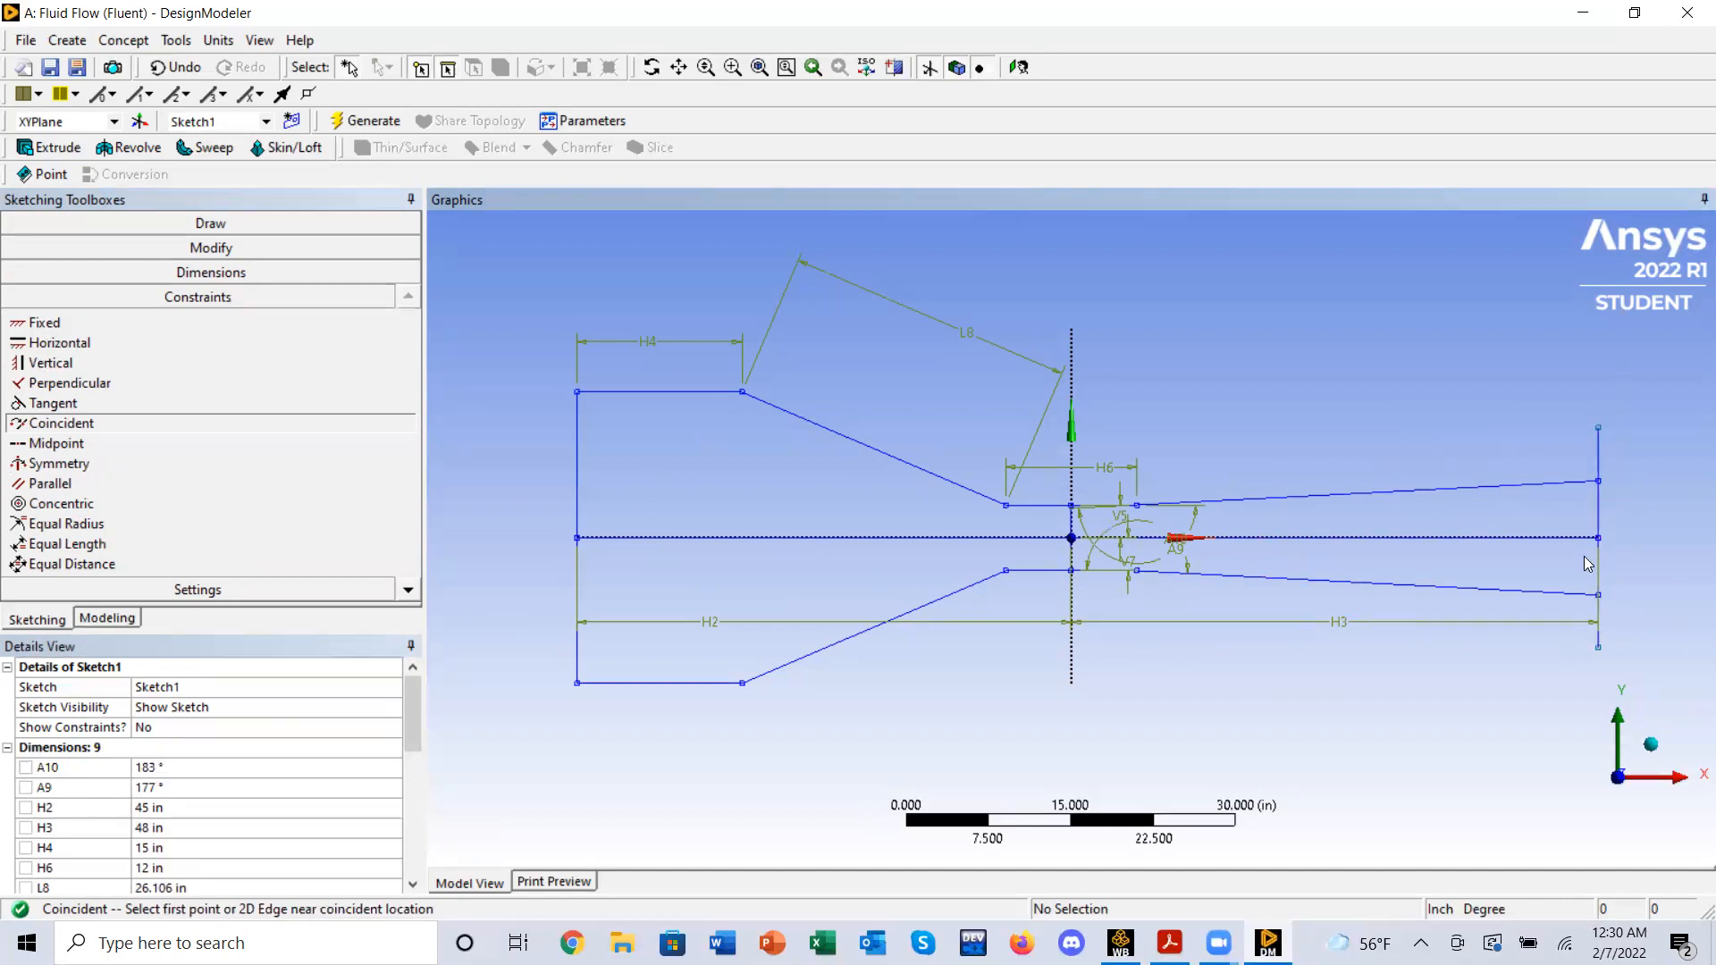
- Trim the vertical outlet line to the duct by making its two endpoints Coincident with the ends of the upper and lower diverging lines
click(1599, 429)
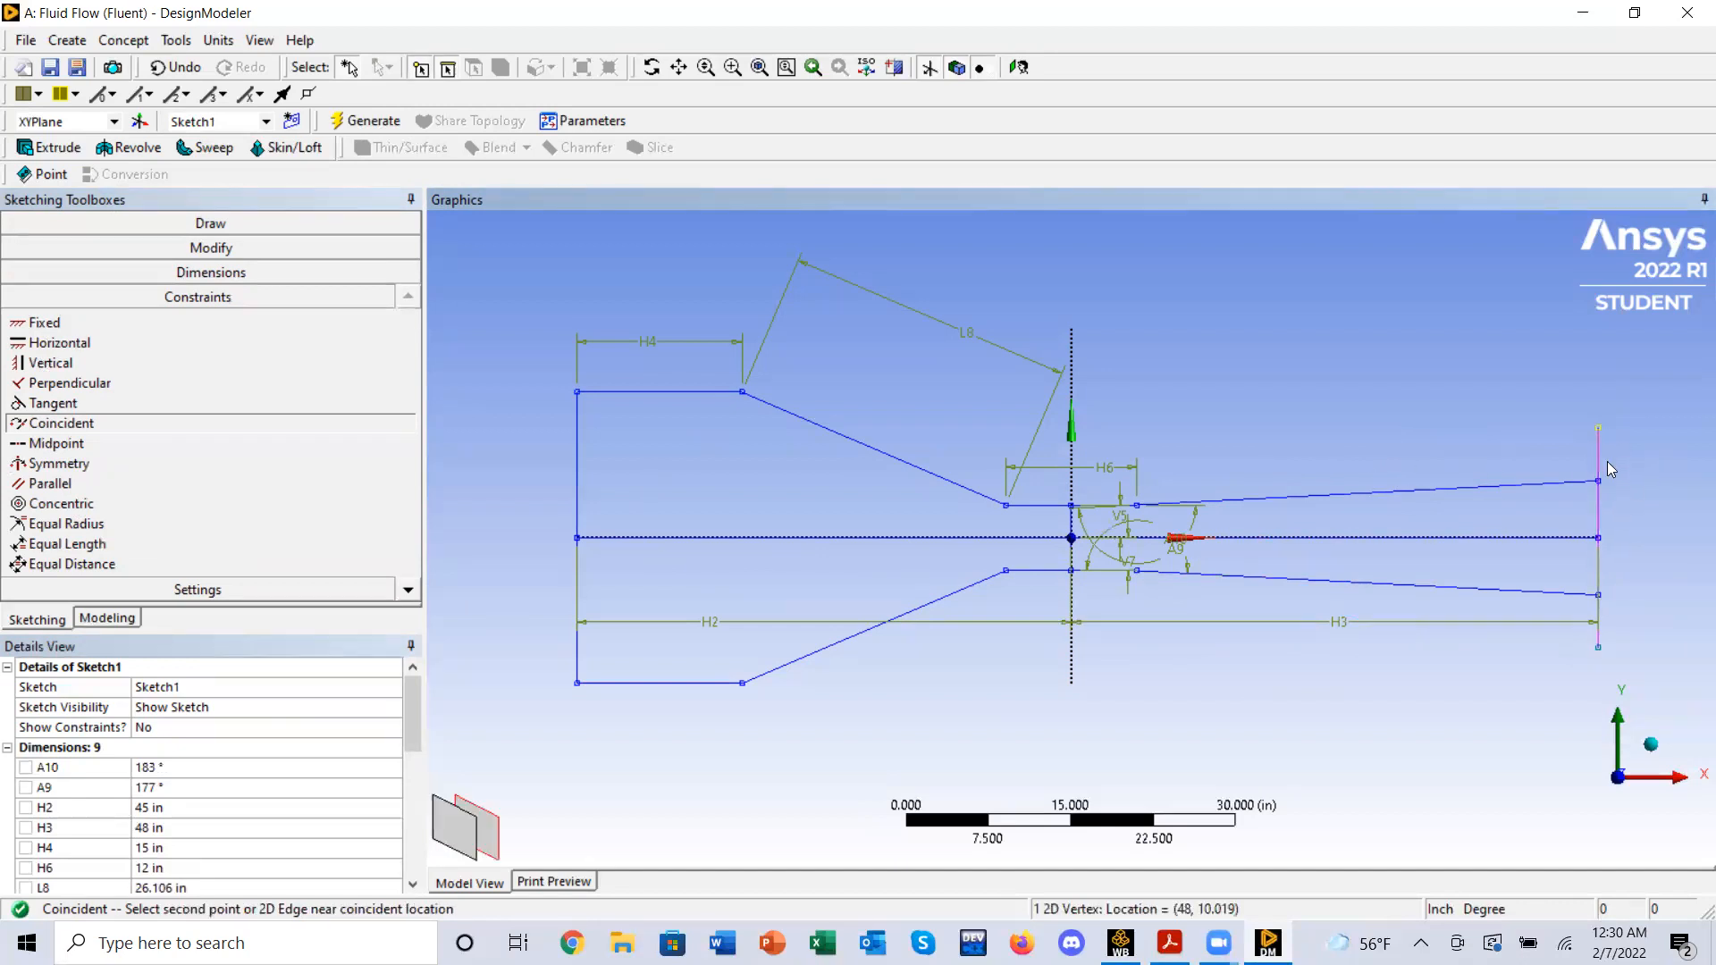
click(1600, 485)
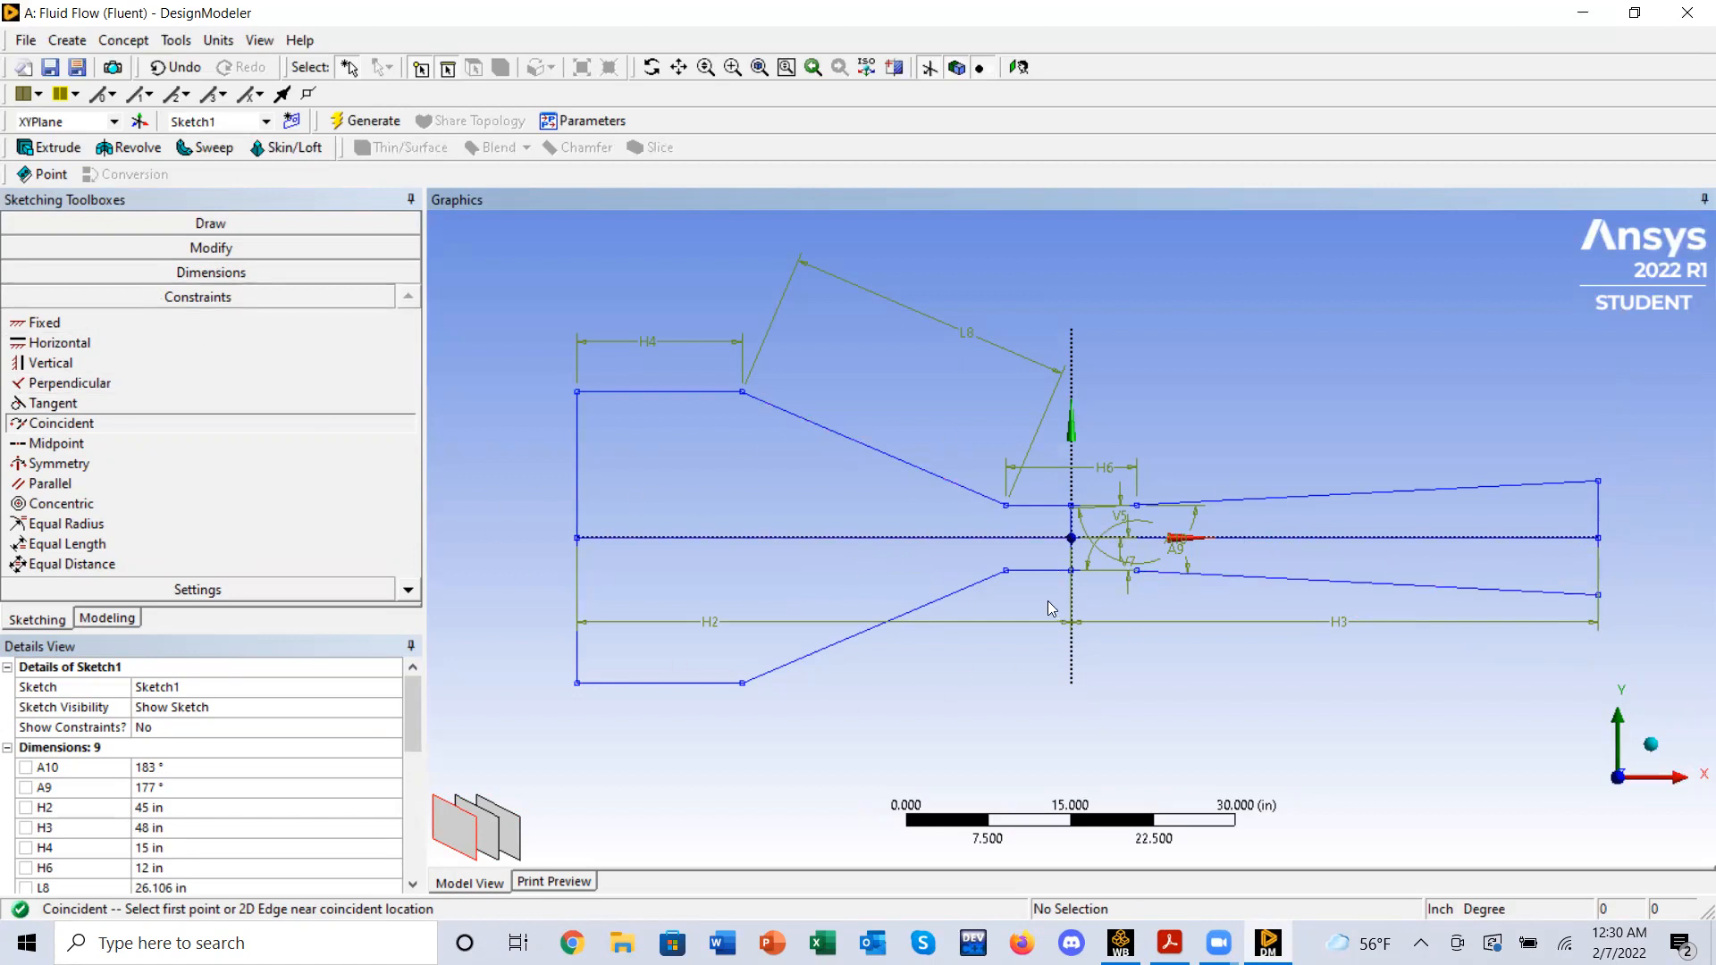
scroll(953, 565, down, 2)
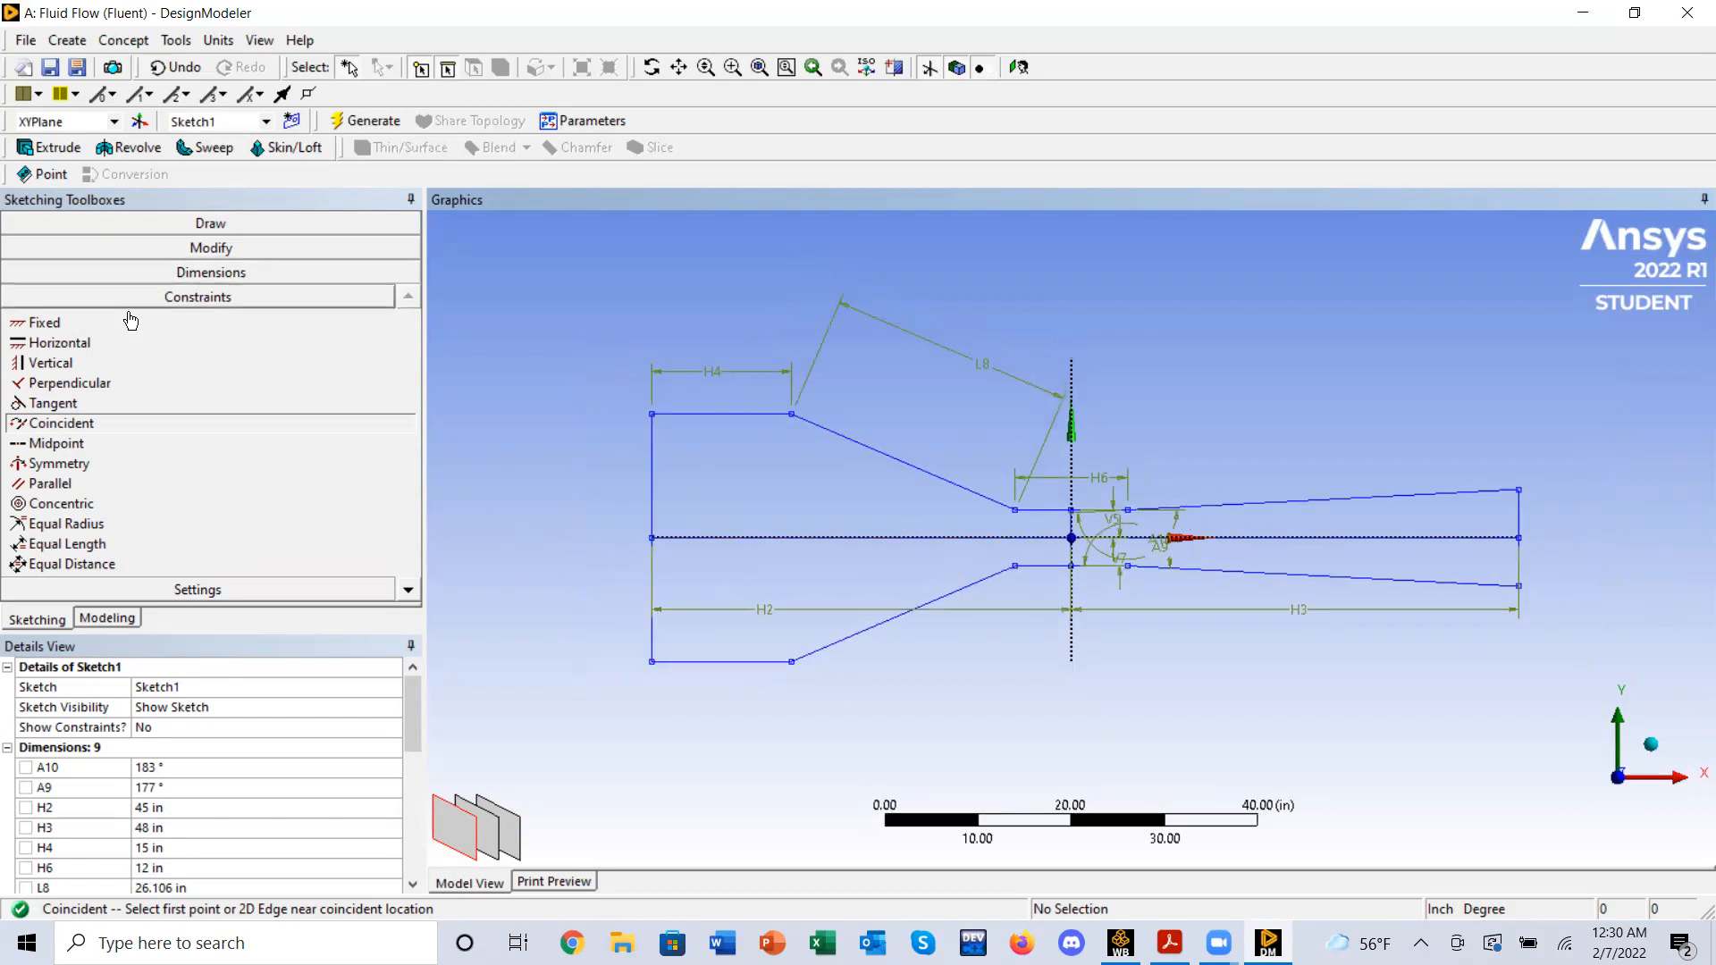
- Delete the centerline between the inlet and the origin and the two short vertical lines from the origin to the throat walls
click(211, 224)
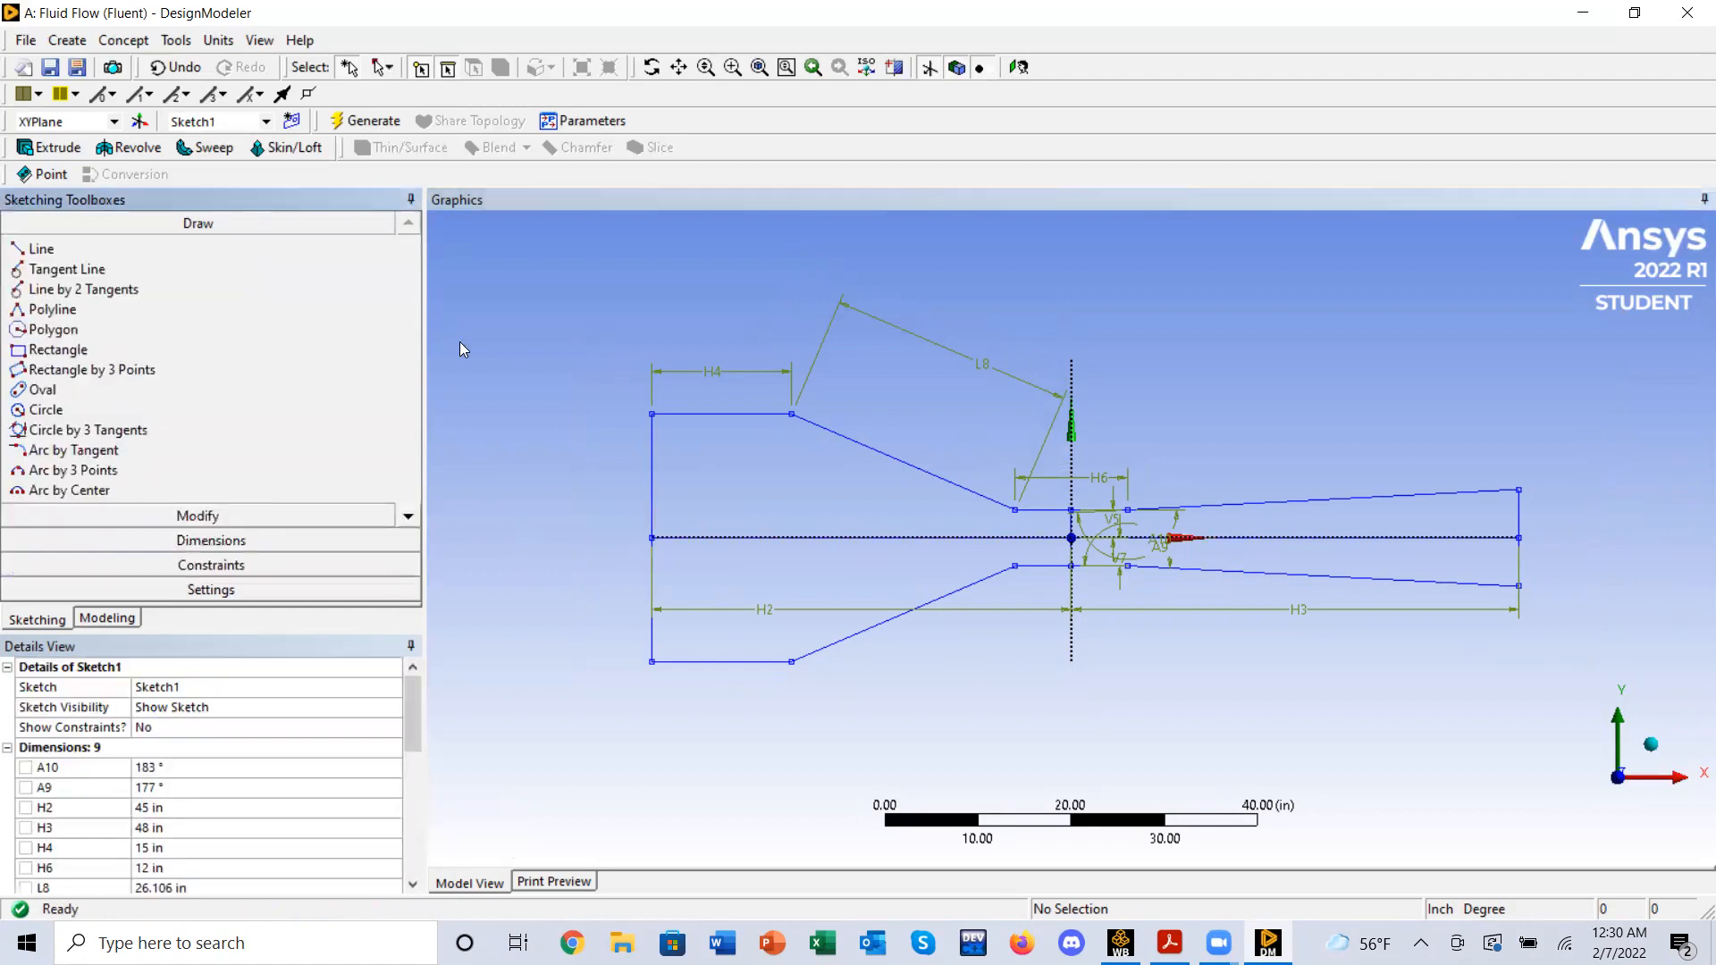
click(771, 537)
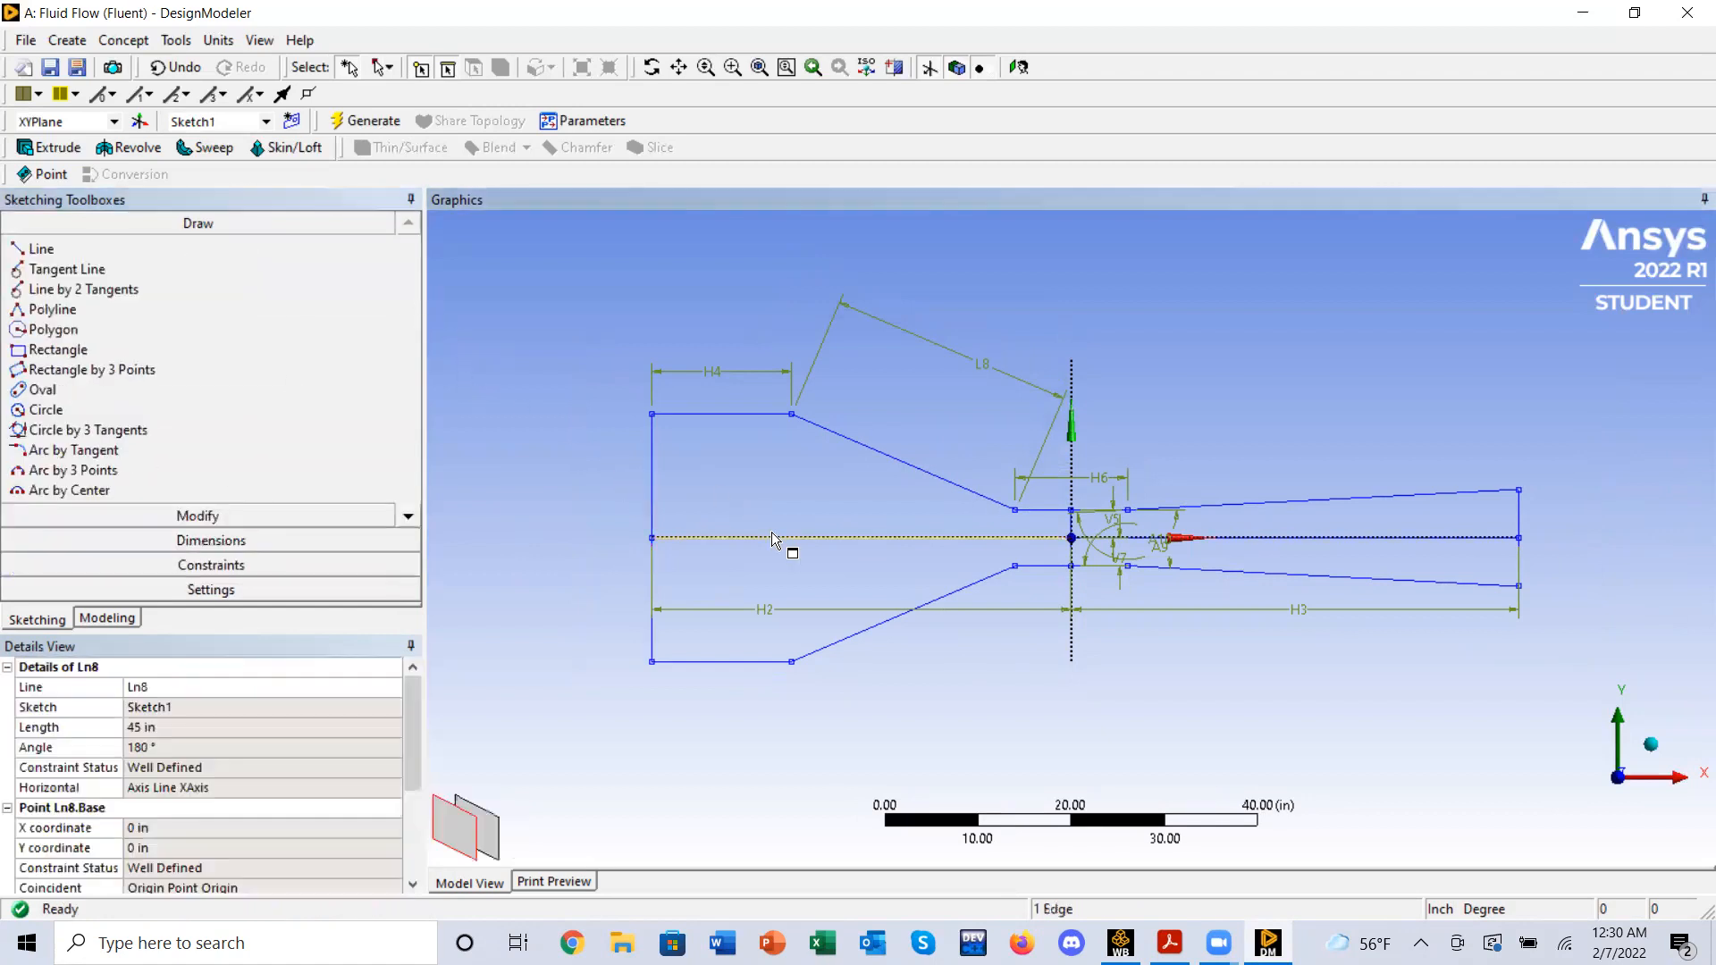
click(1078, 557)
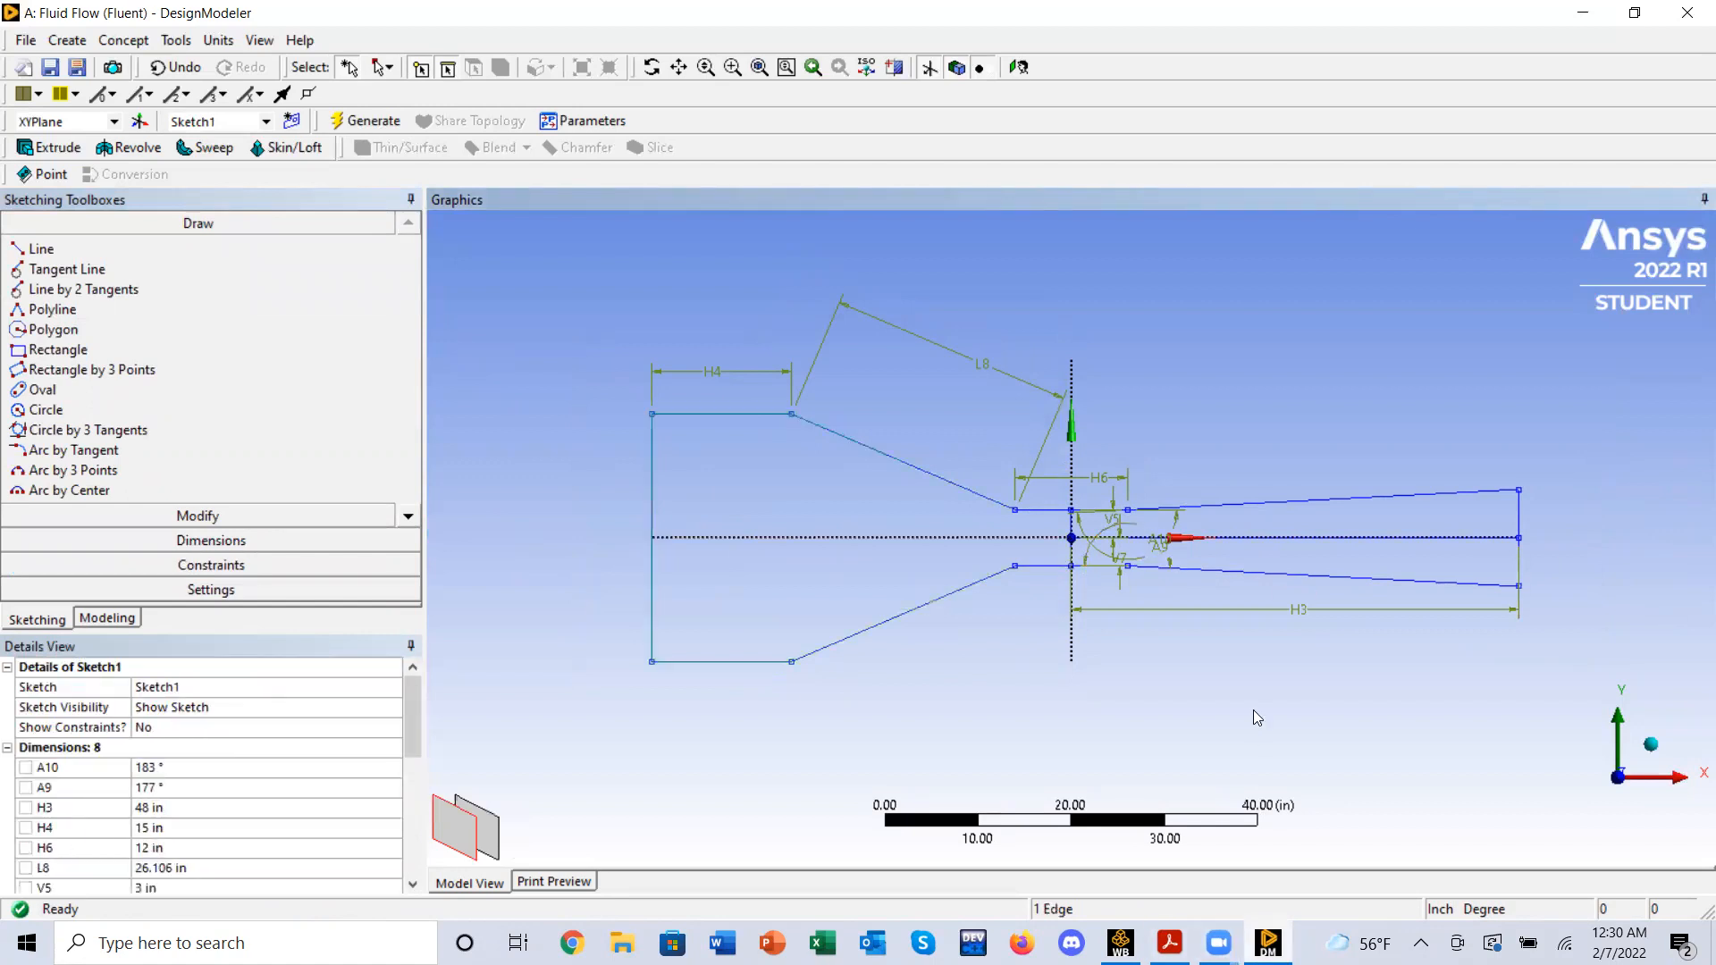
click(1071, 554)
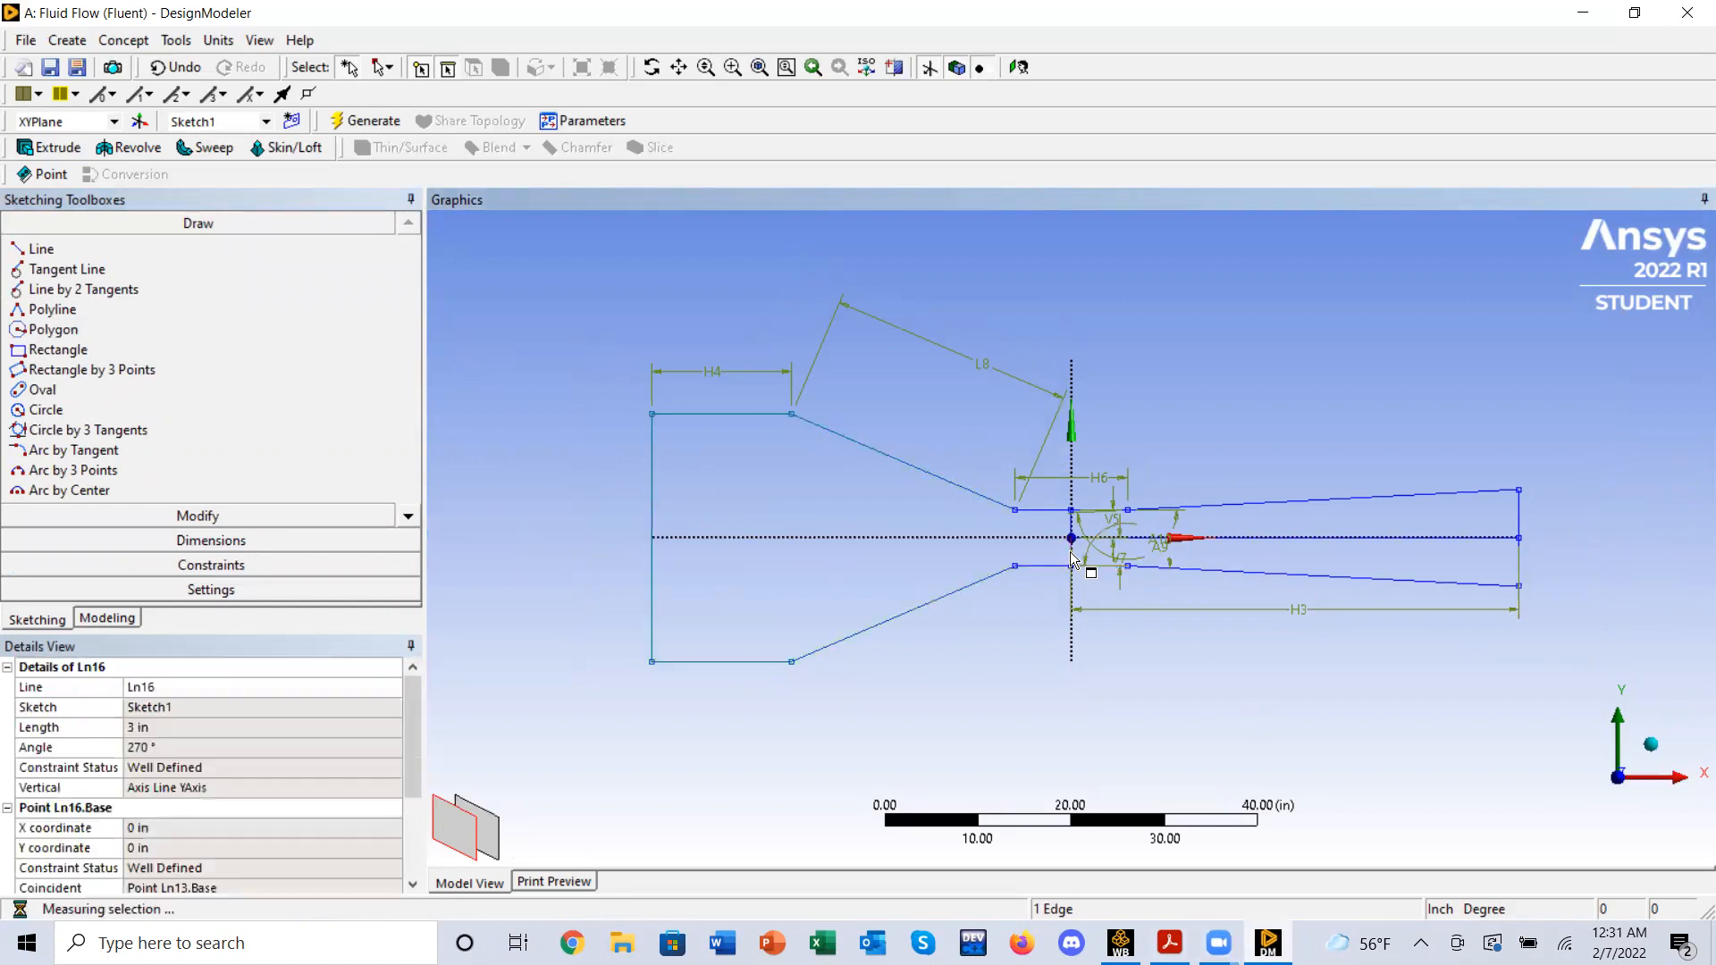
click(1124, 540)
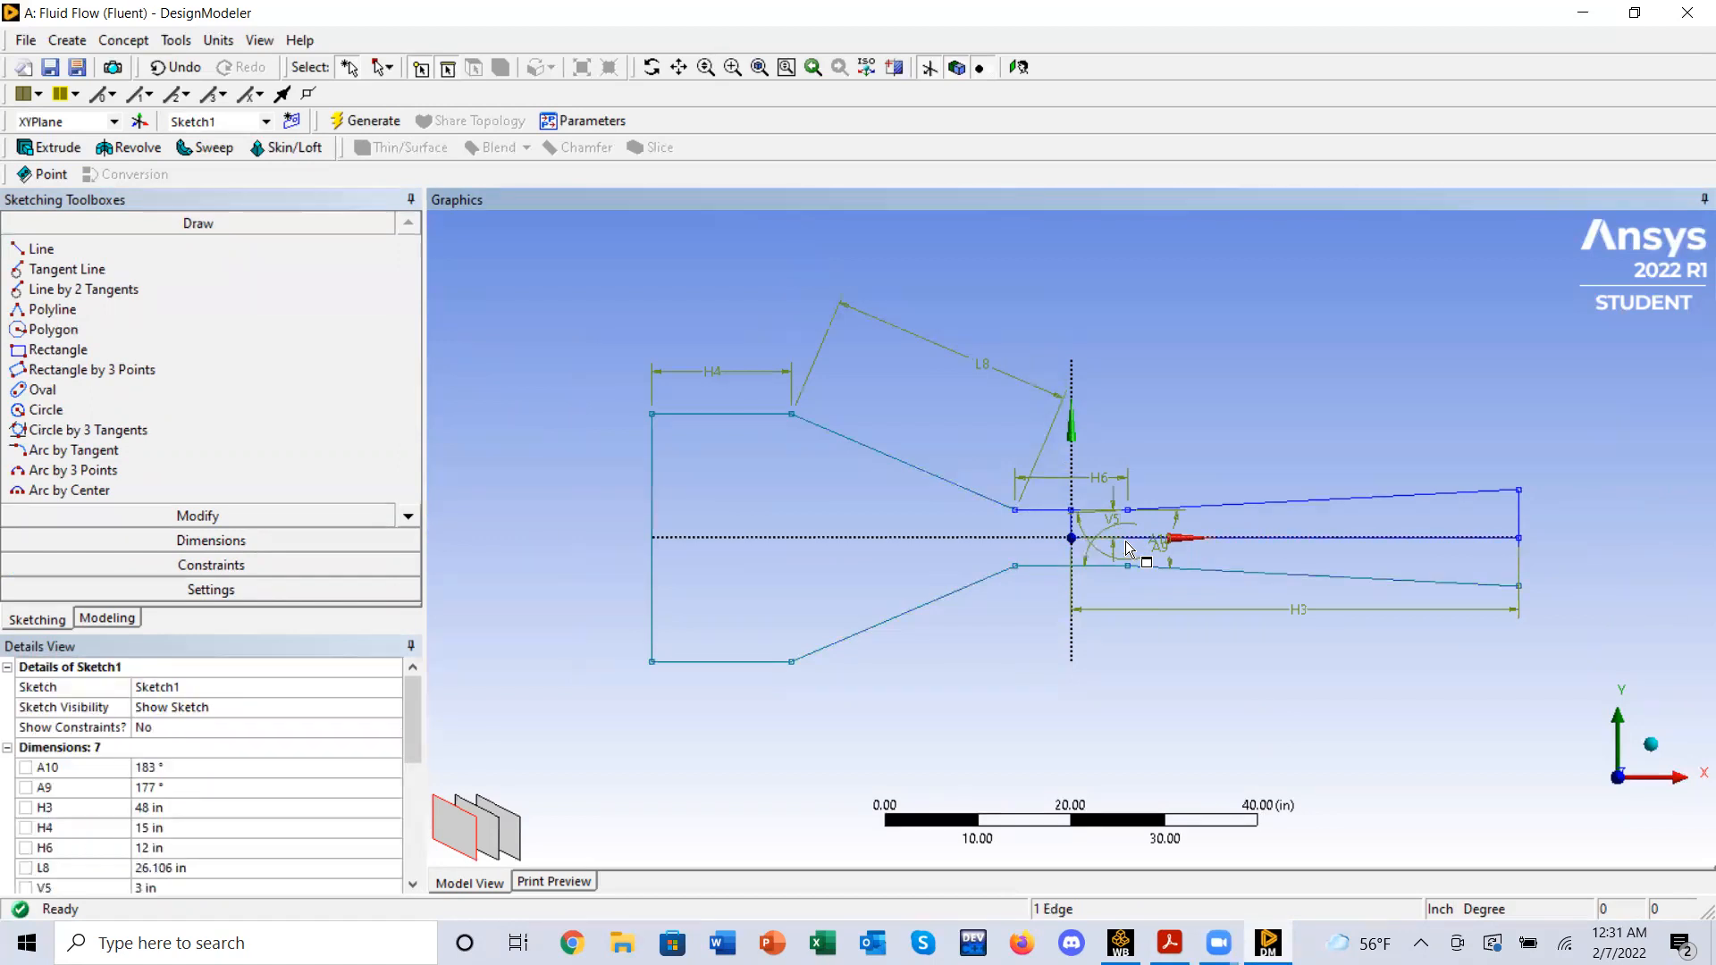
click(1077, 532)
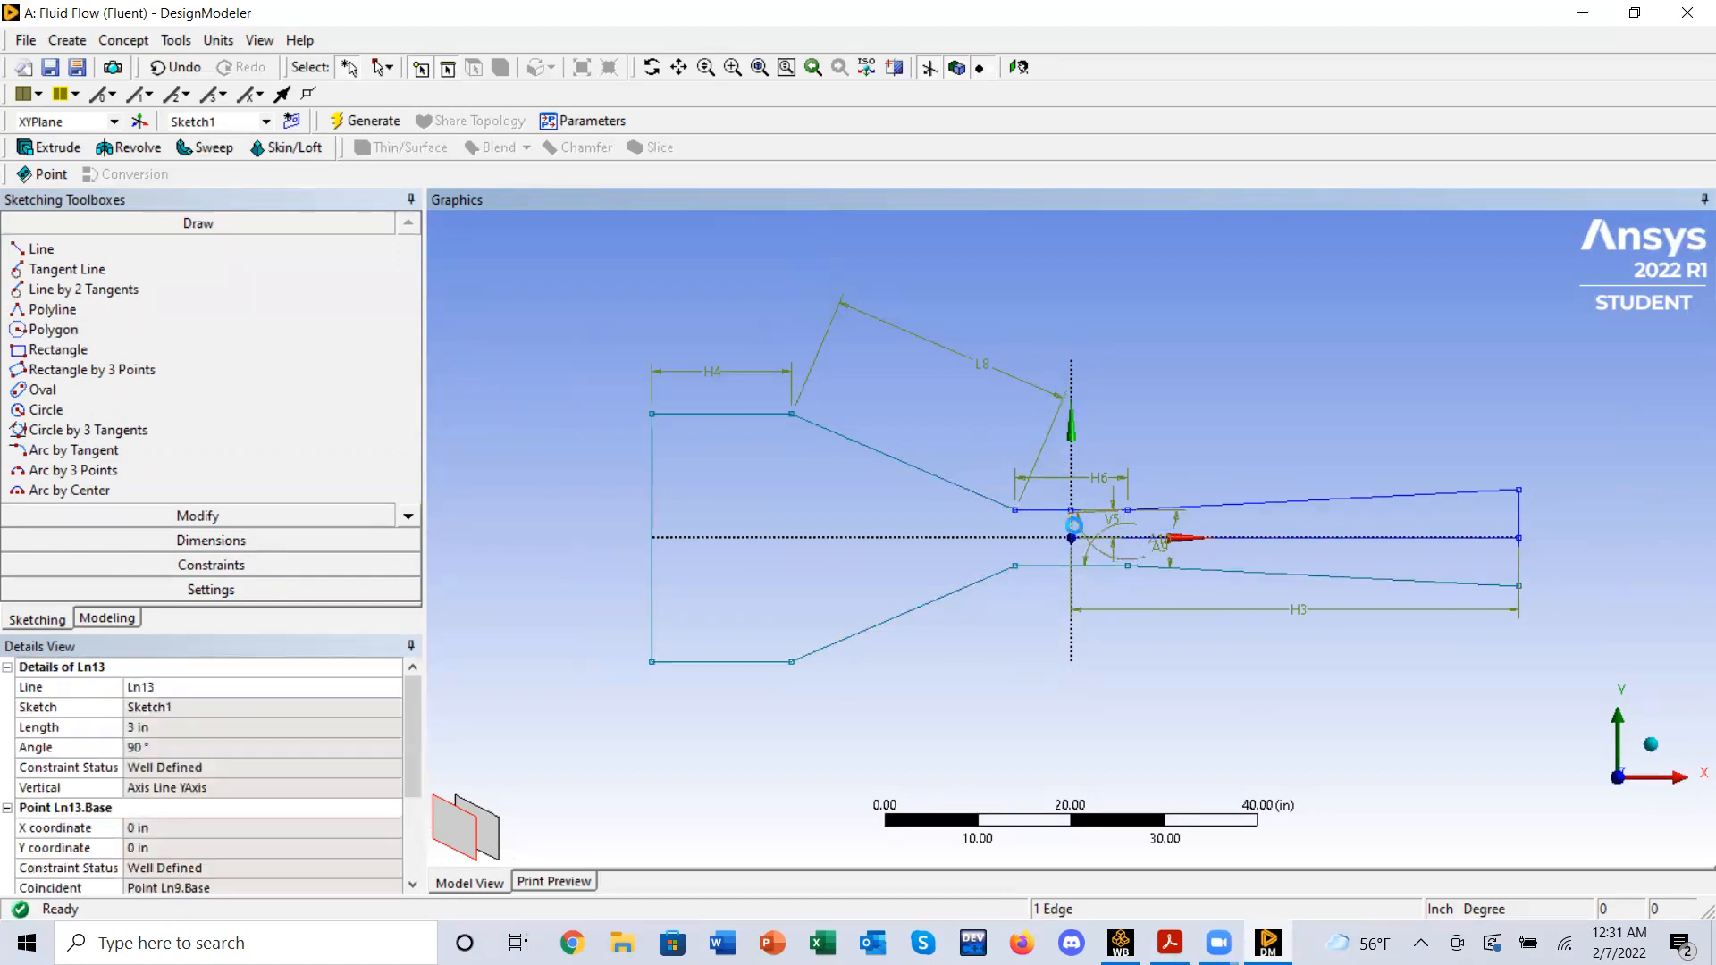
key(Delete)
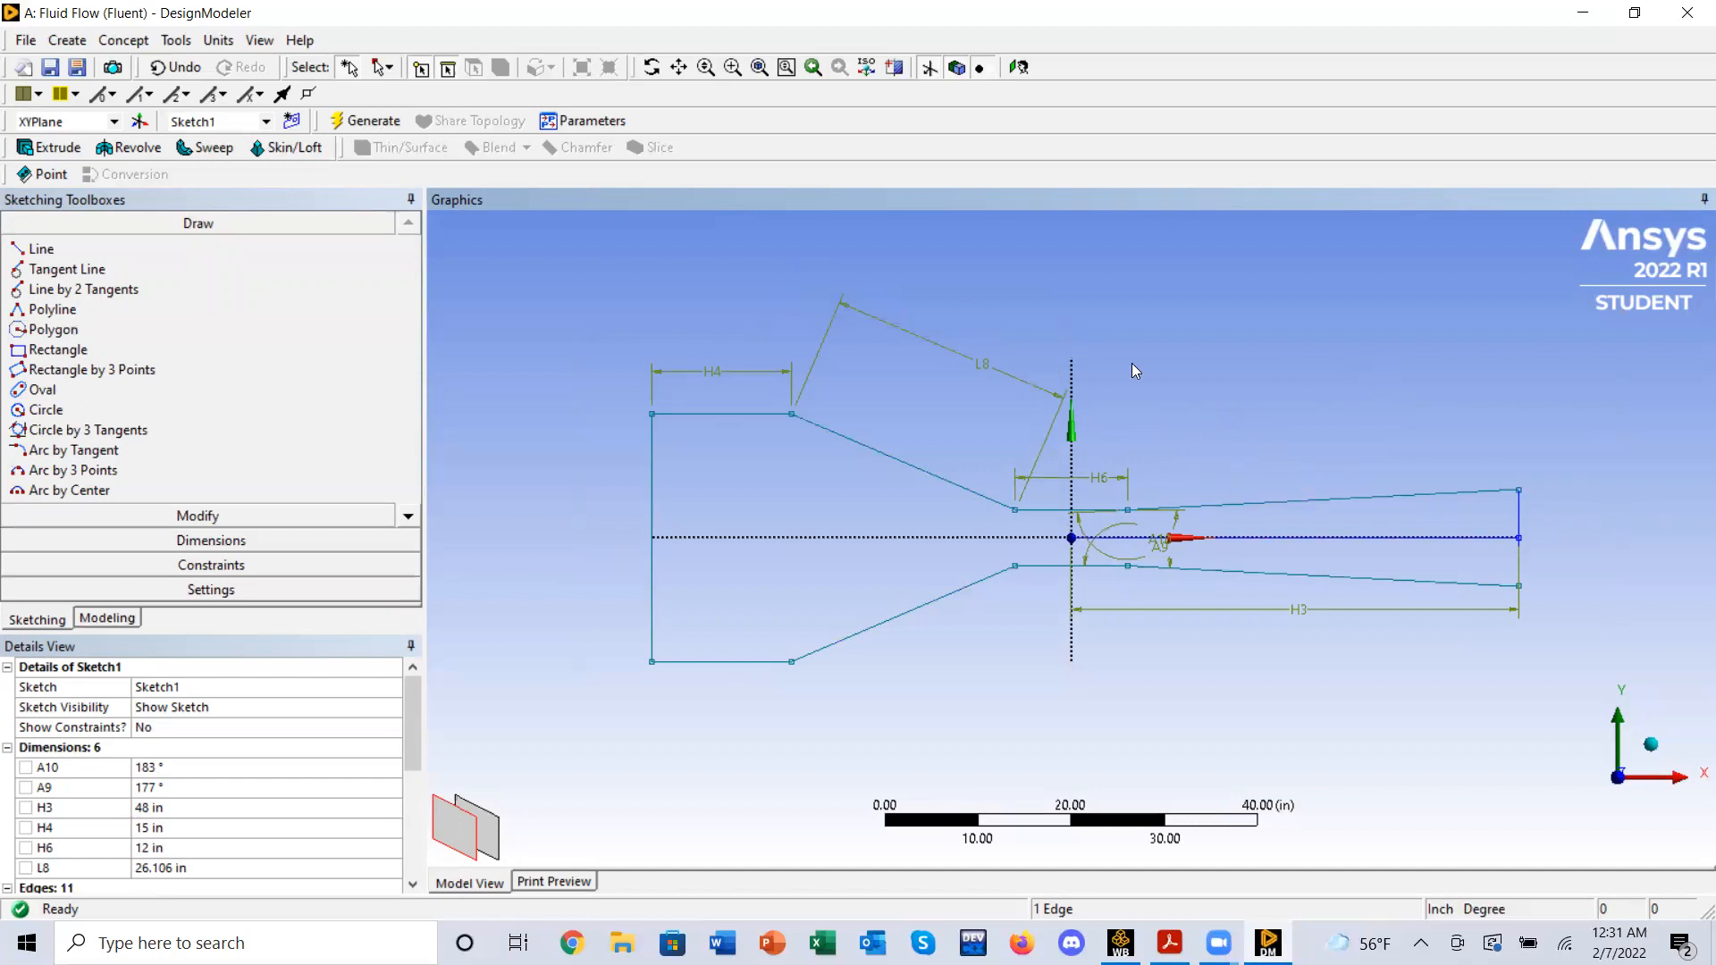
- Try to create a Lines From Sketches feature with Sketch1 as its base object
click(859, 442)
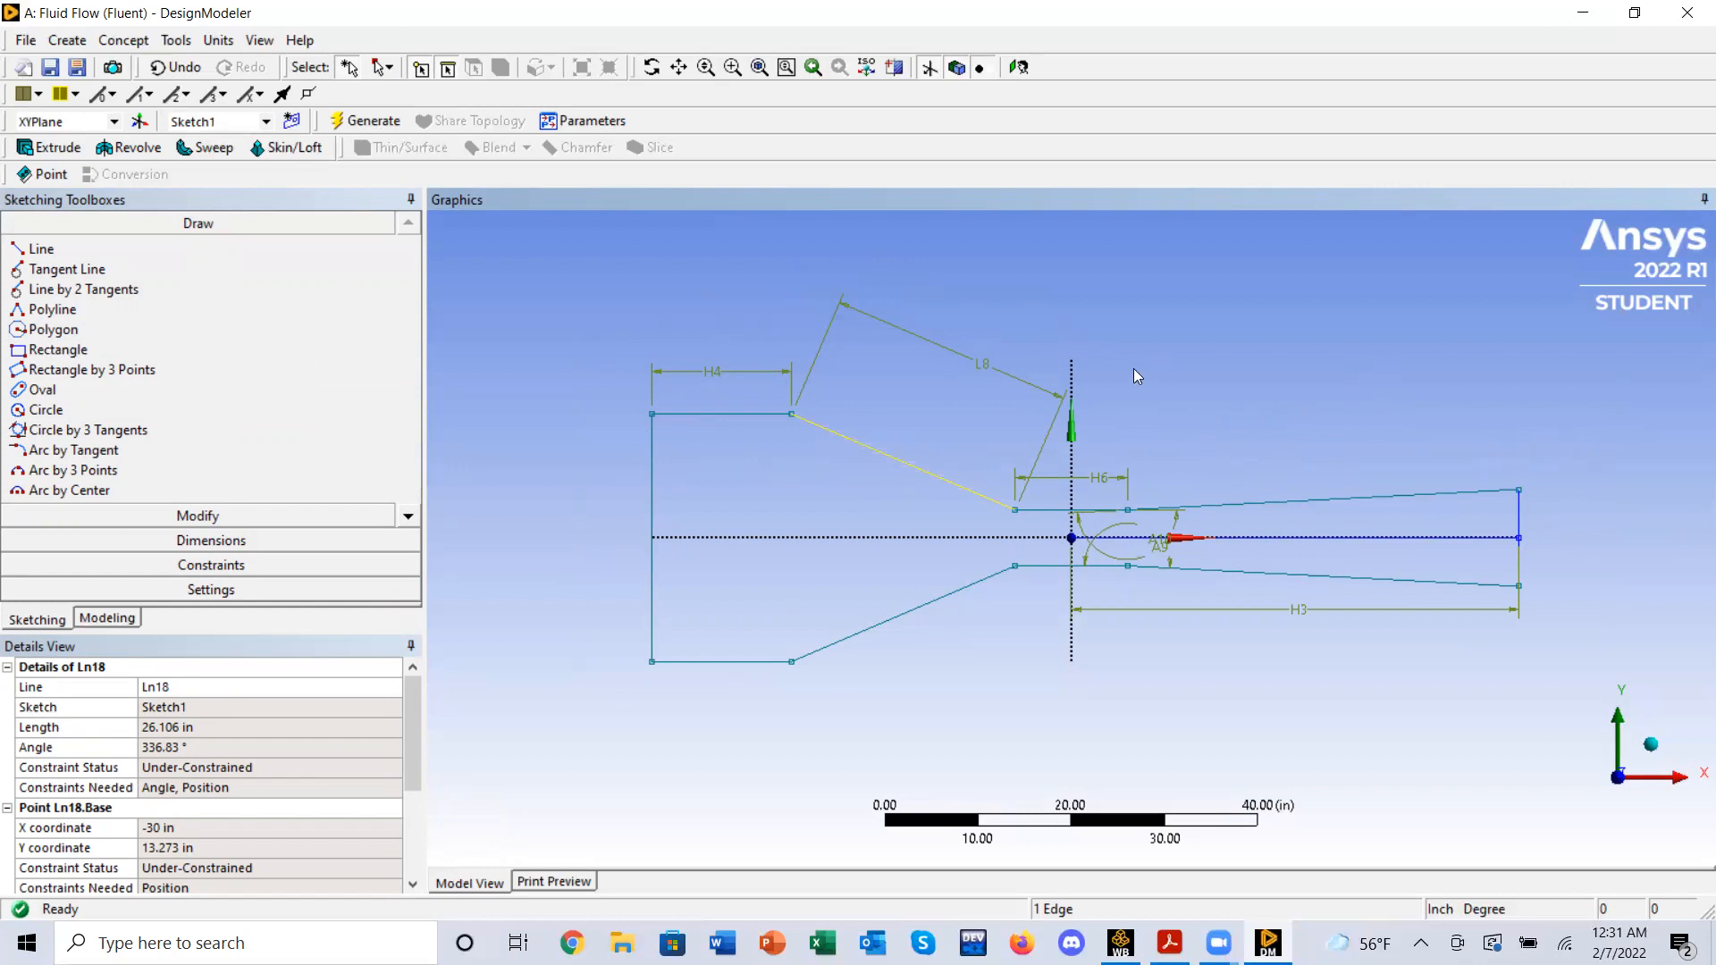
click(124, 40)
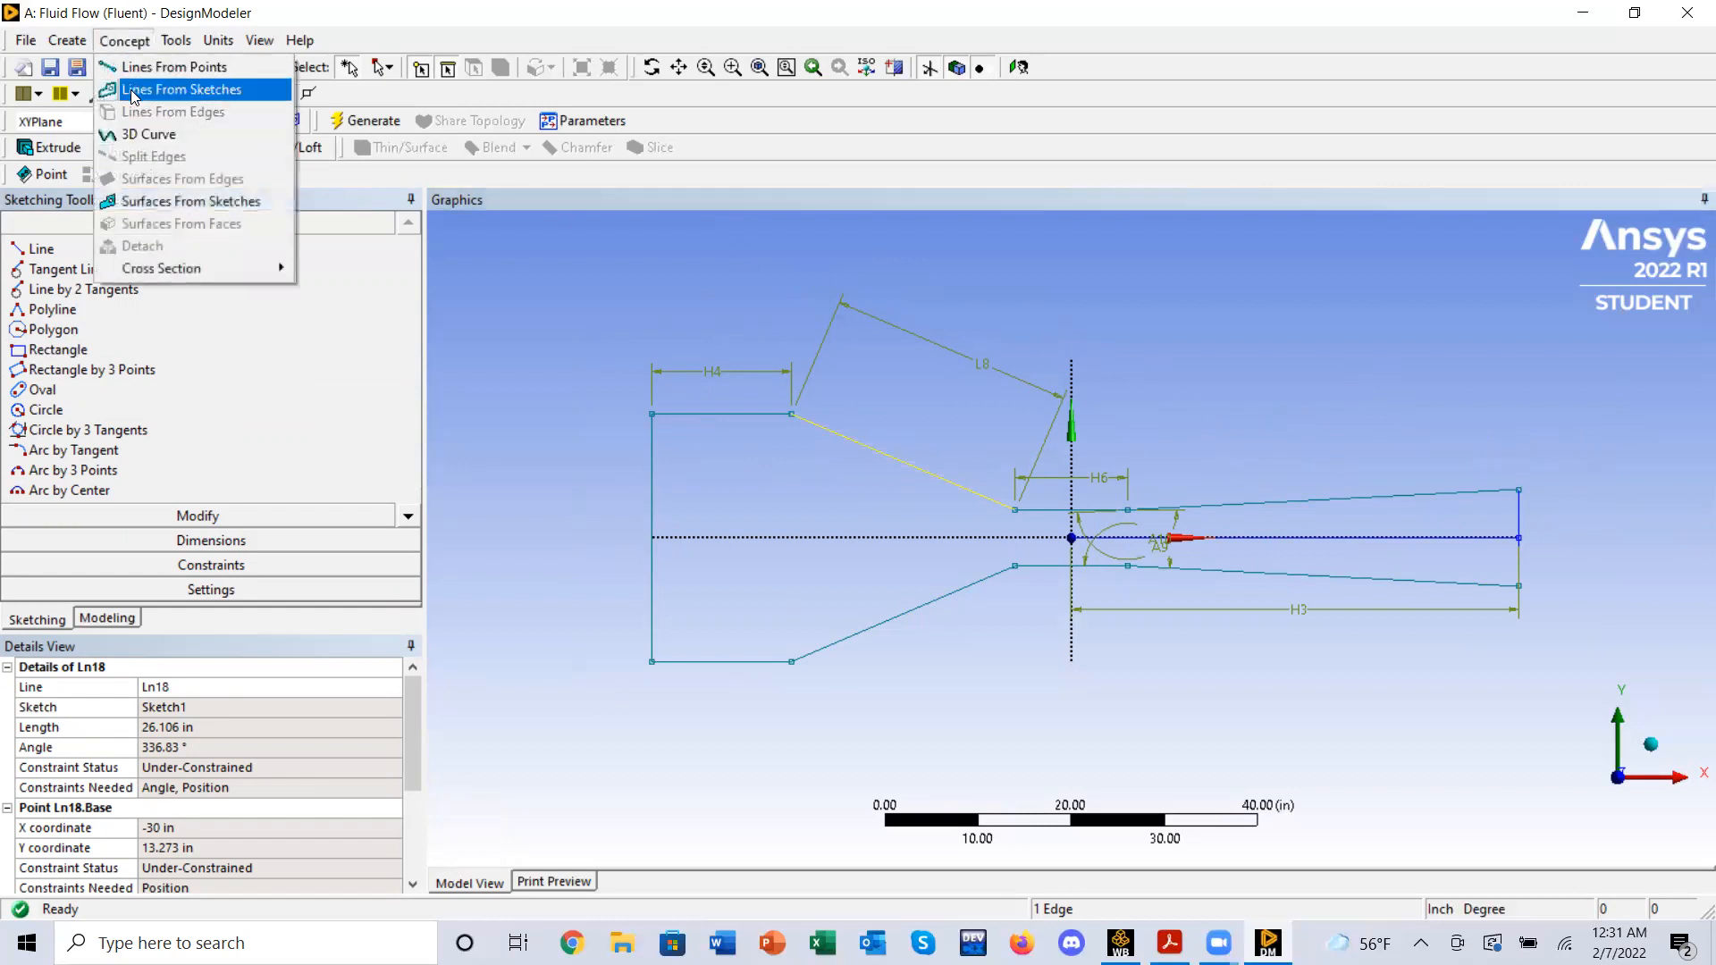
click(141, 89)
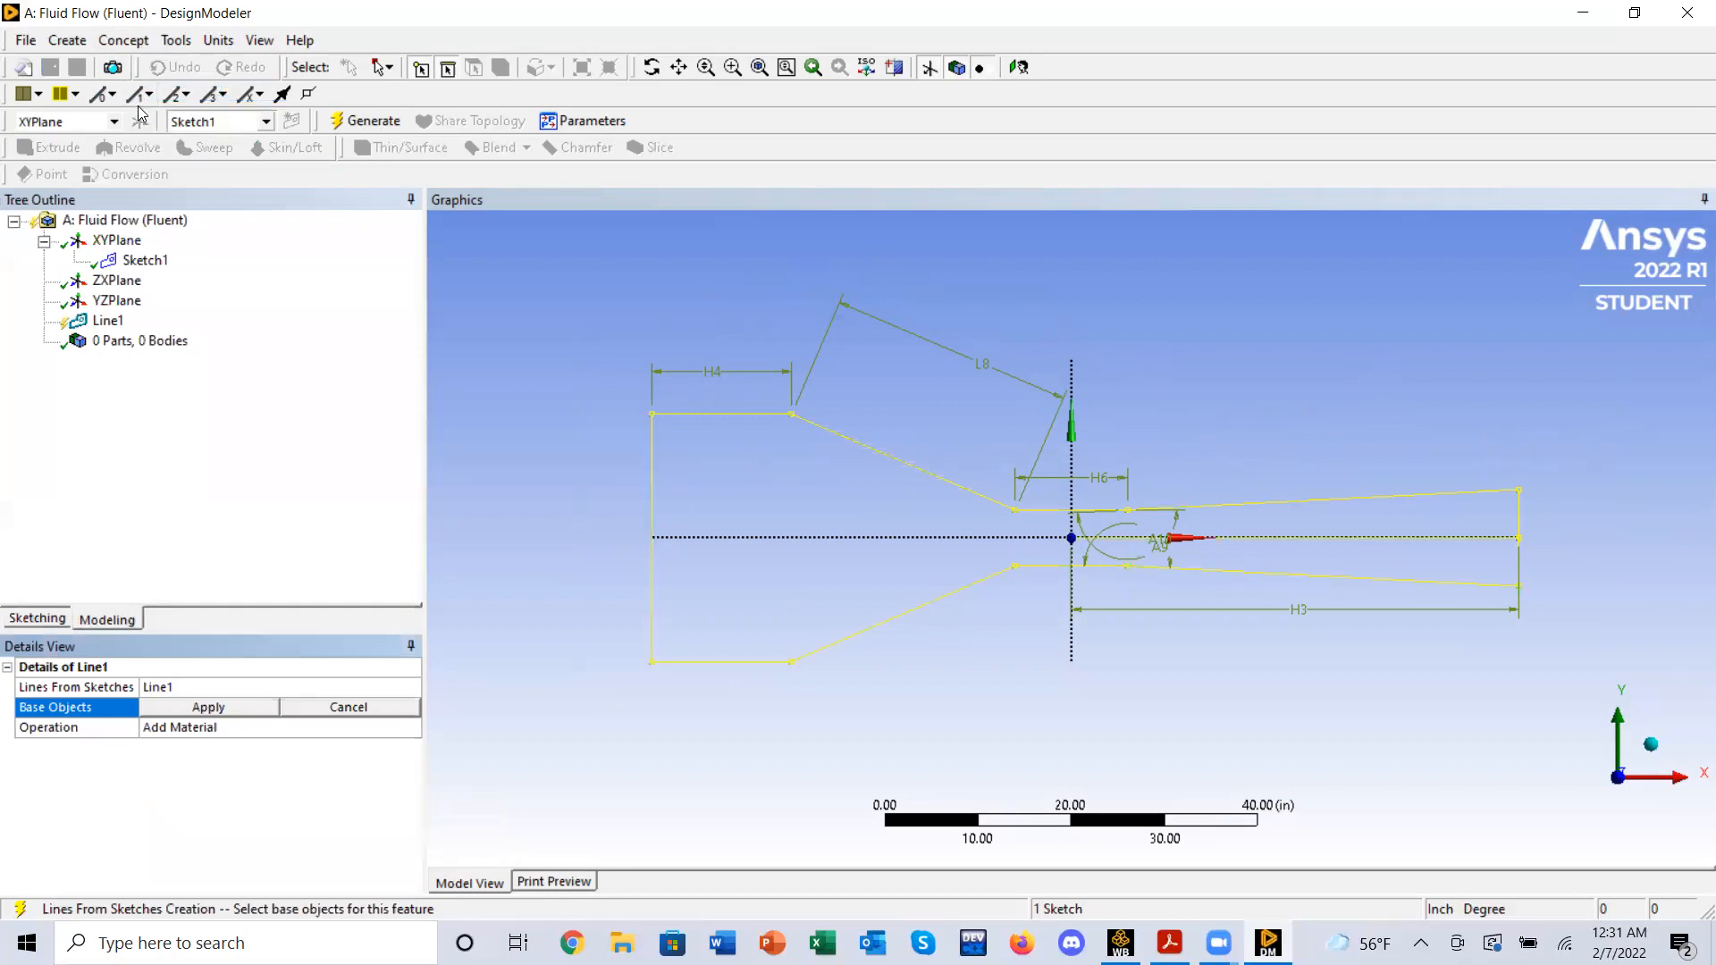
click(124, 40)
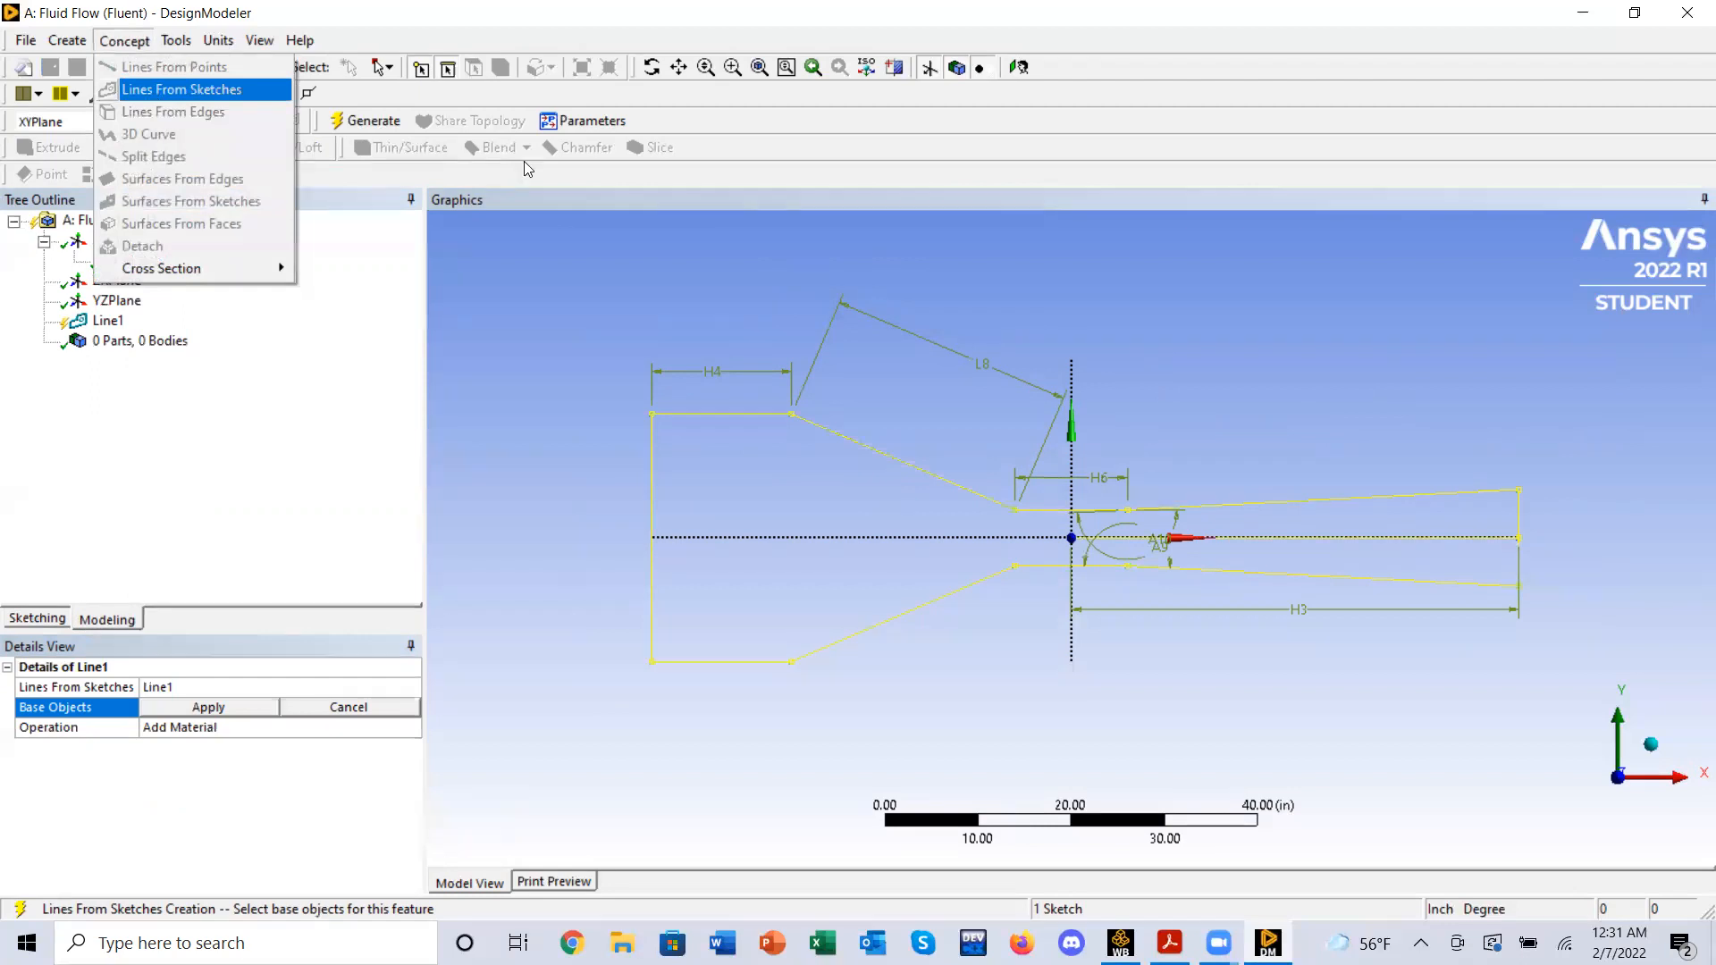
click(393, 711)
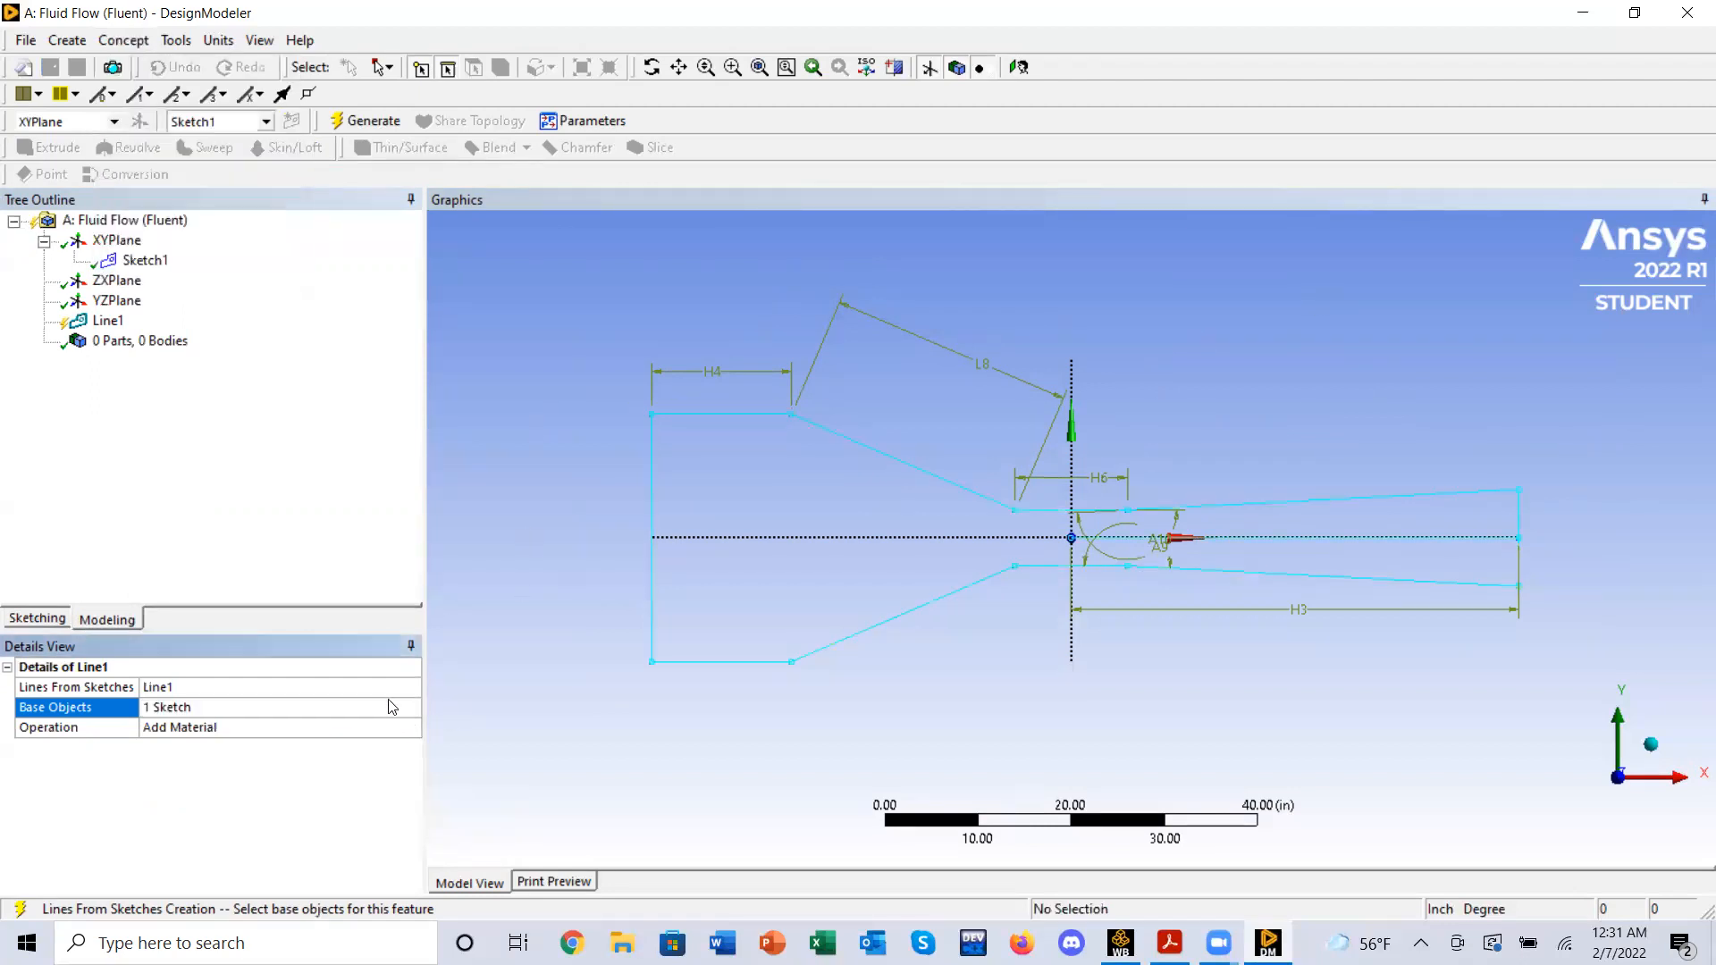
click(141, 342)
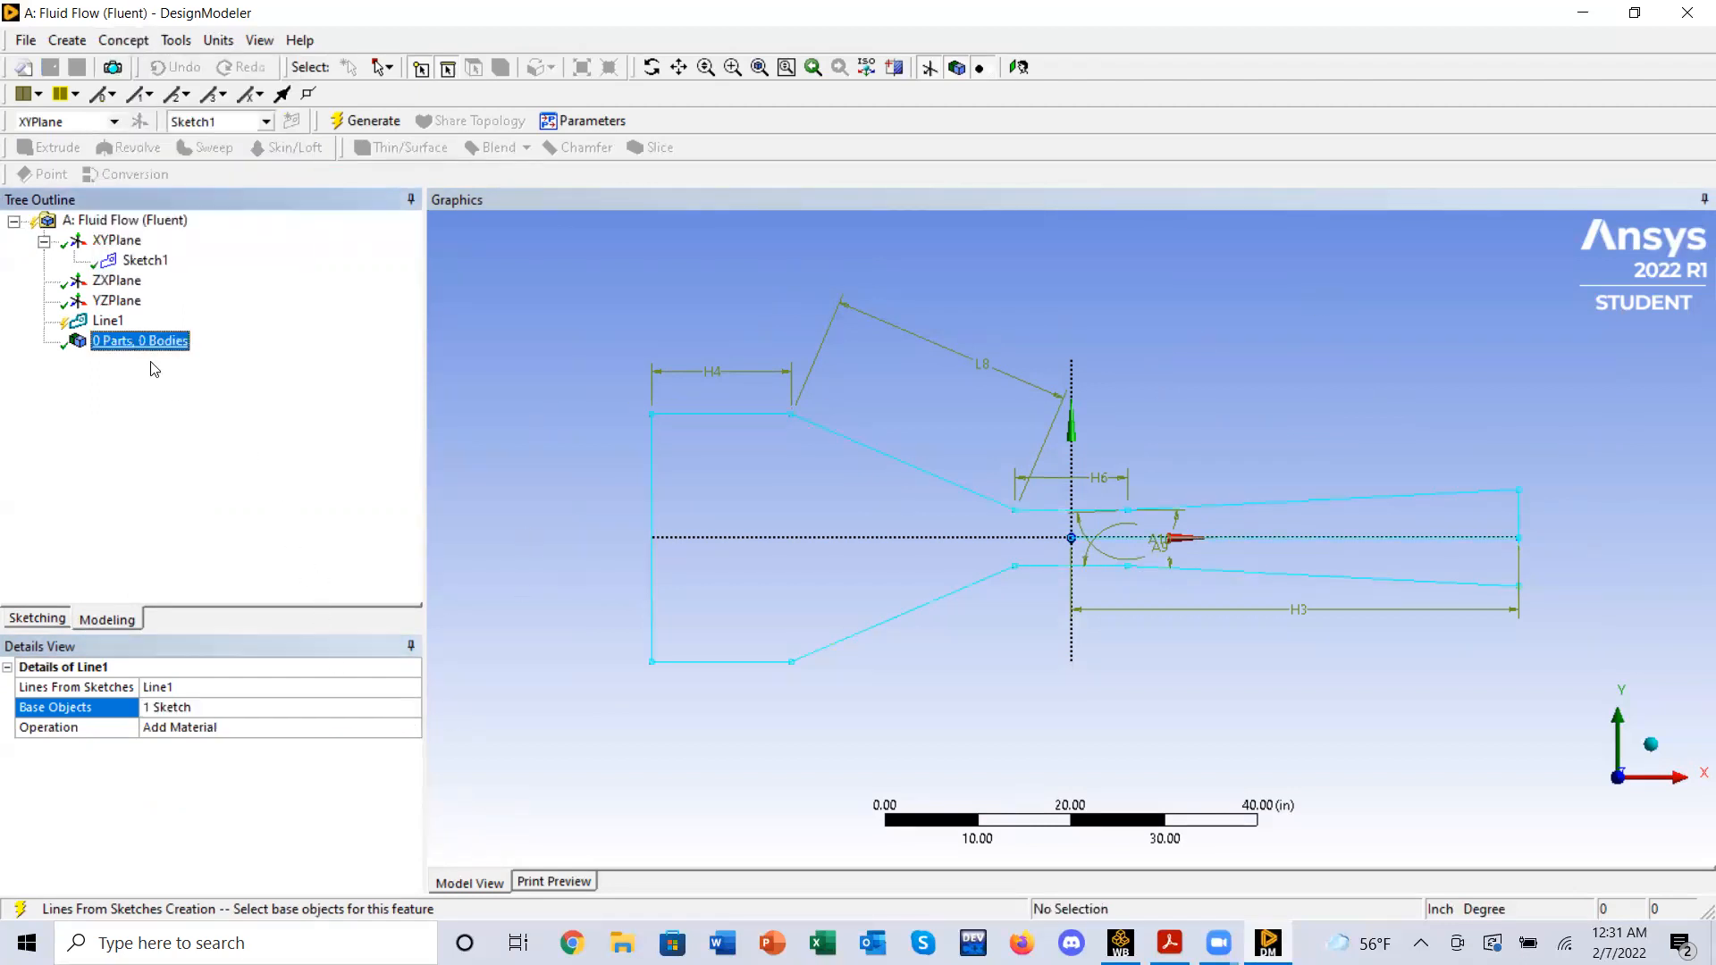
click(170, 258)
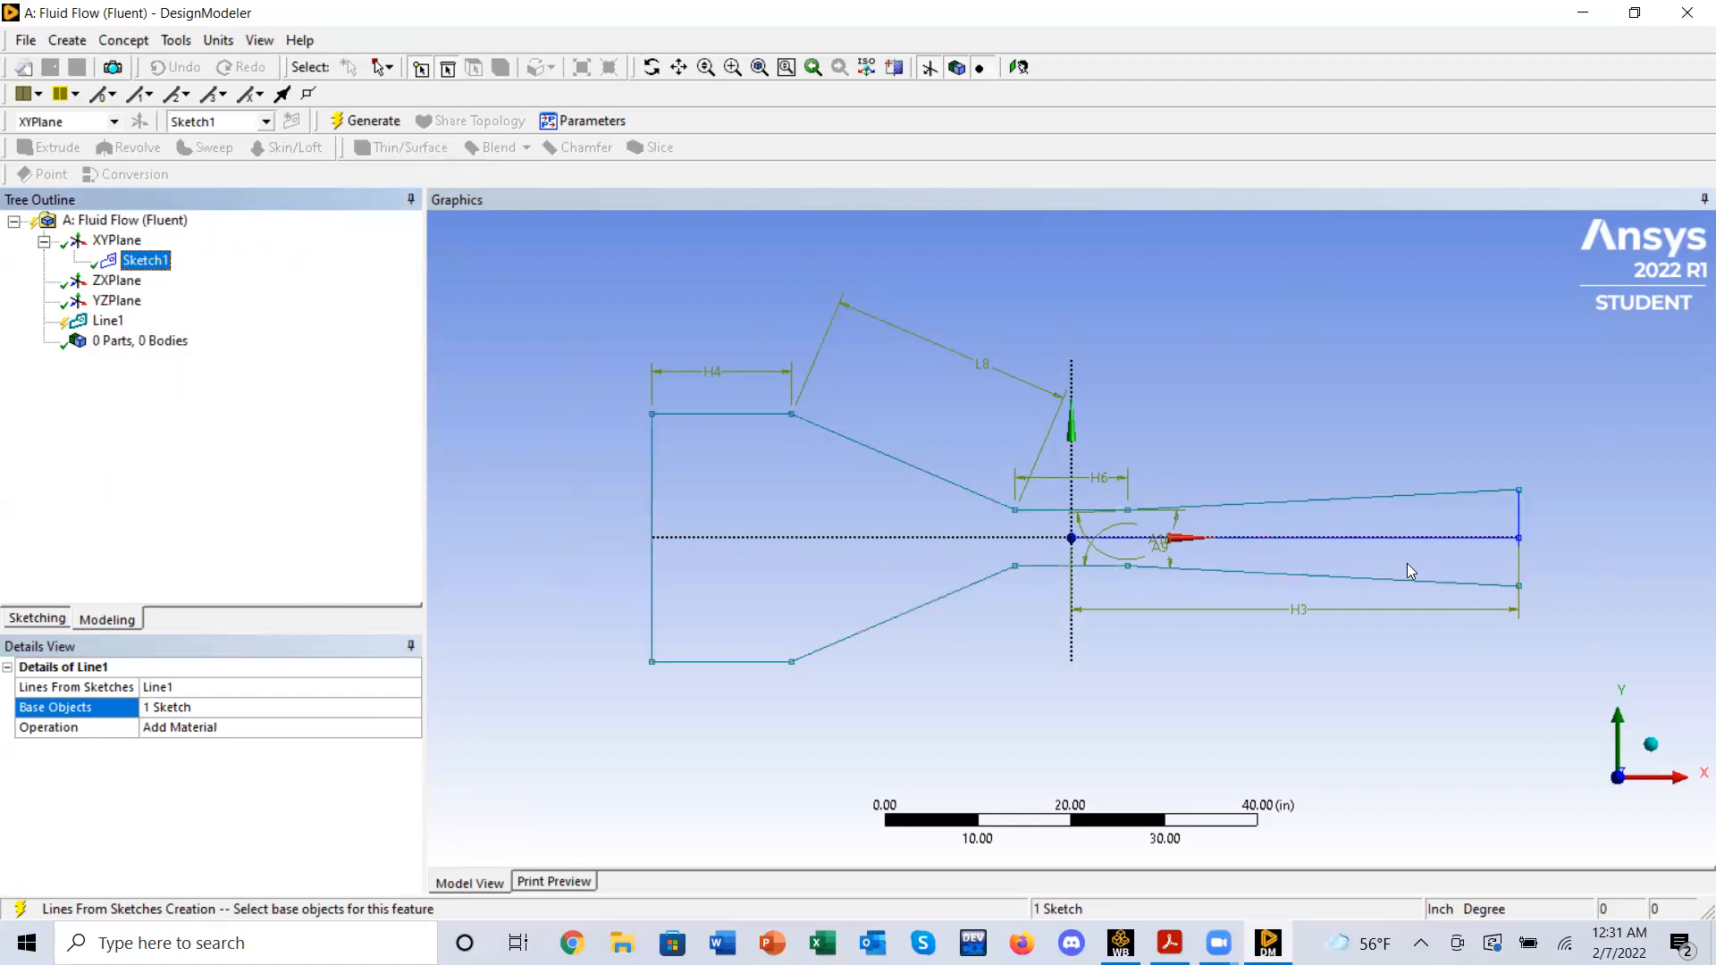
click(369, 689)
click(124, 40)
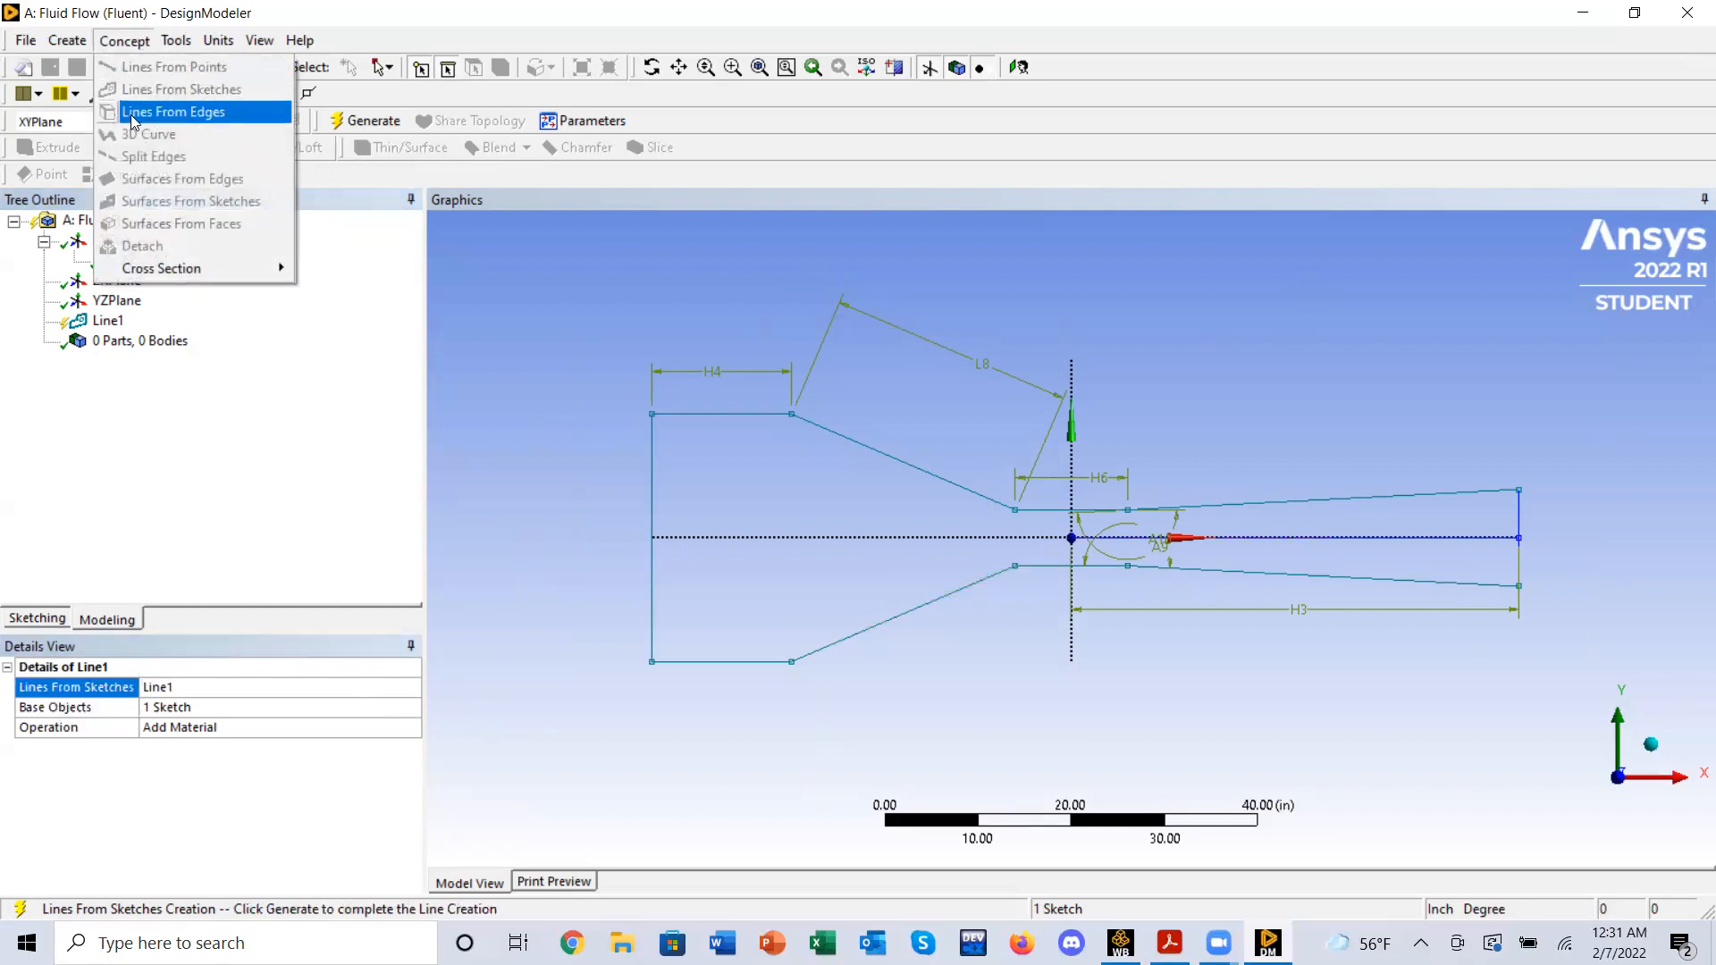
click(134, 260)
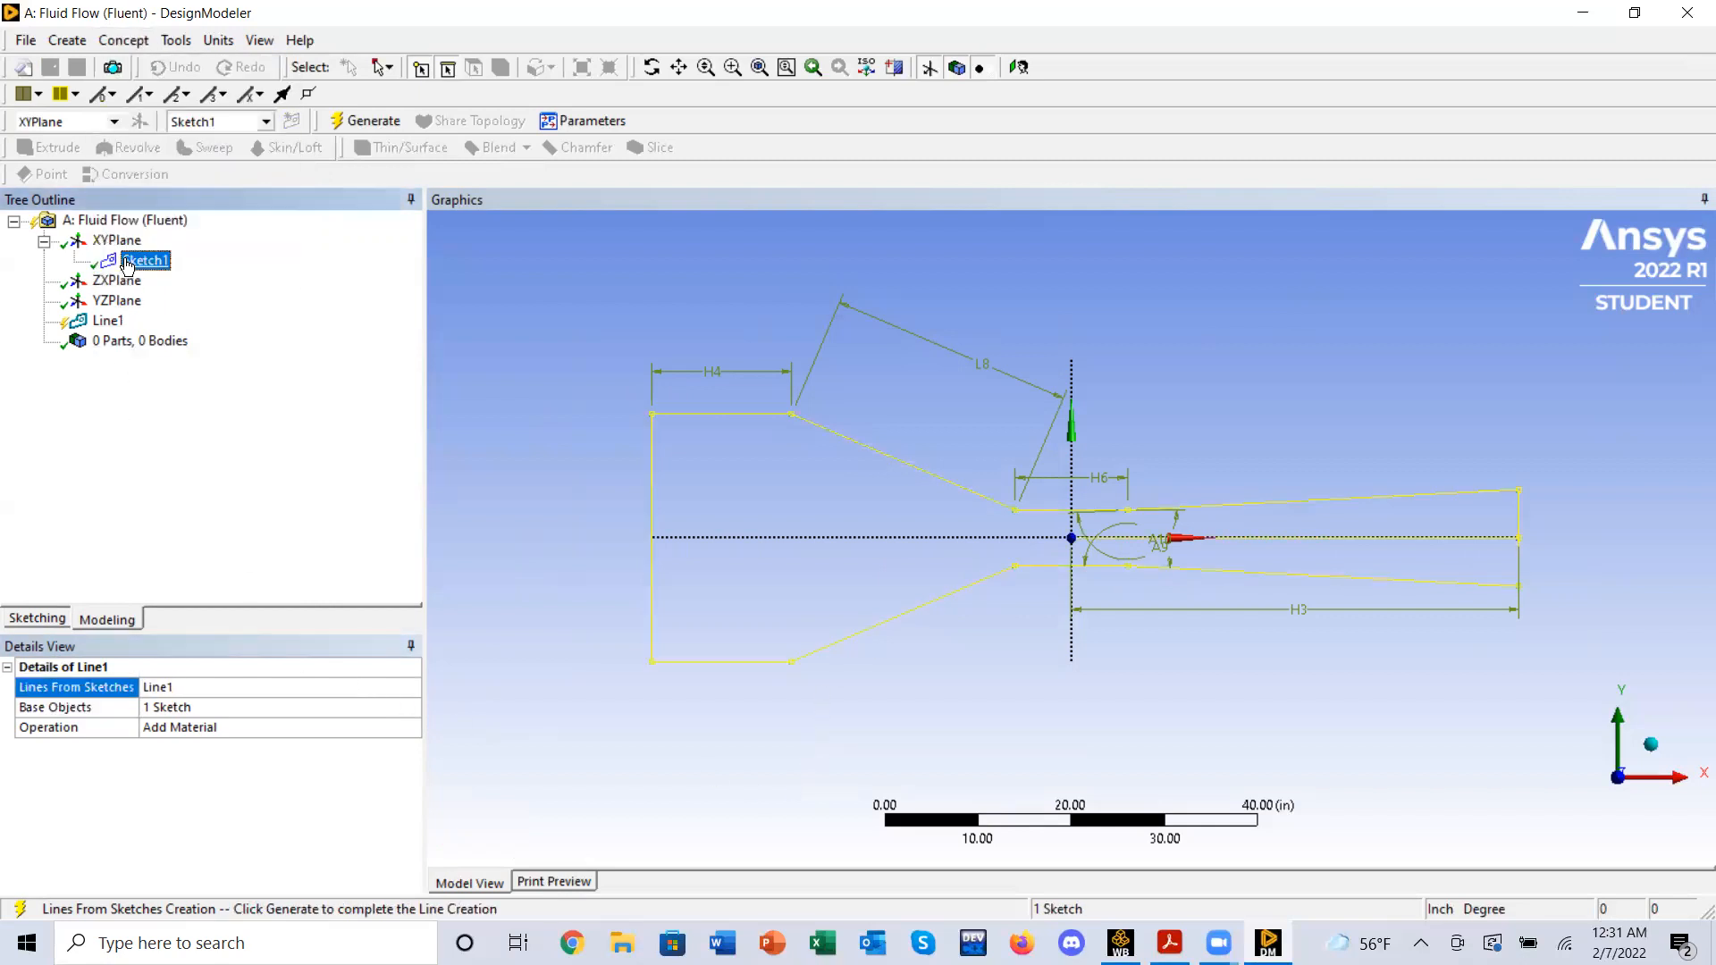
click(673, 414)
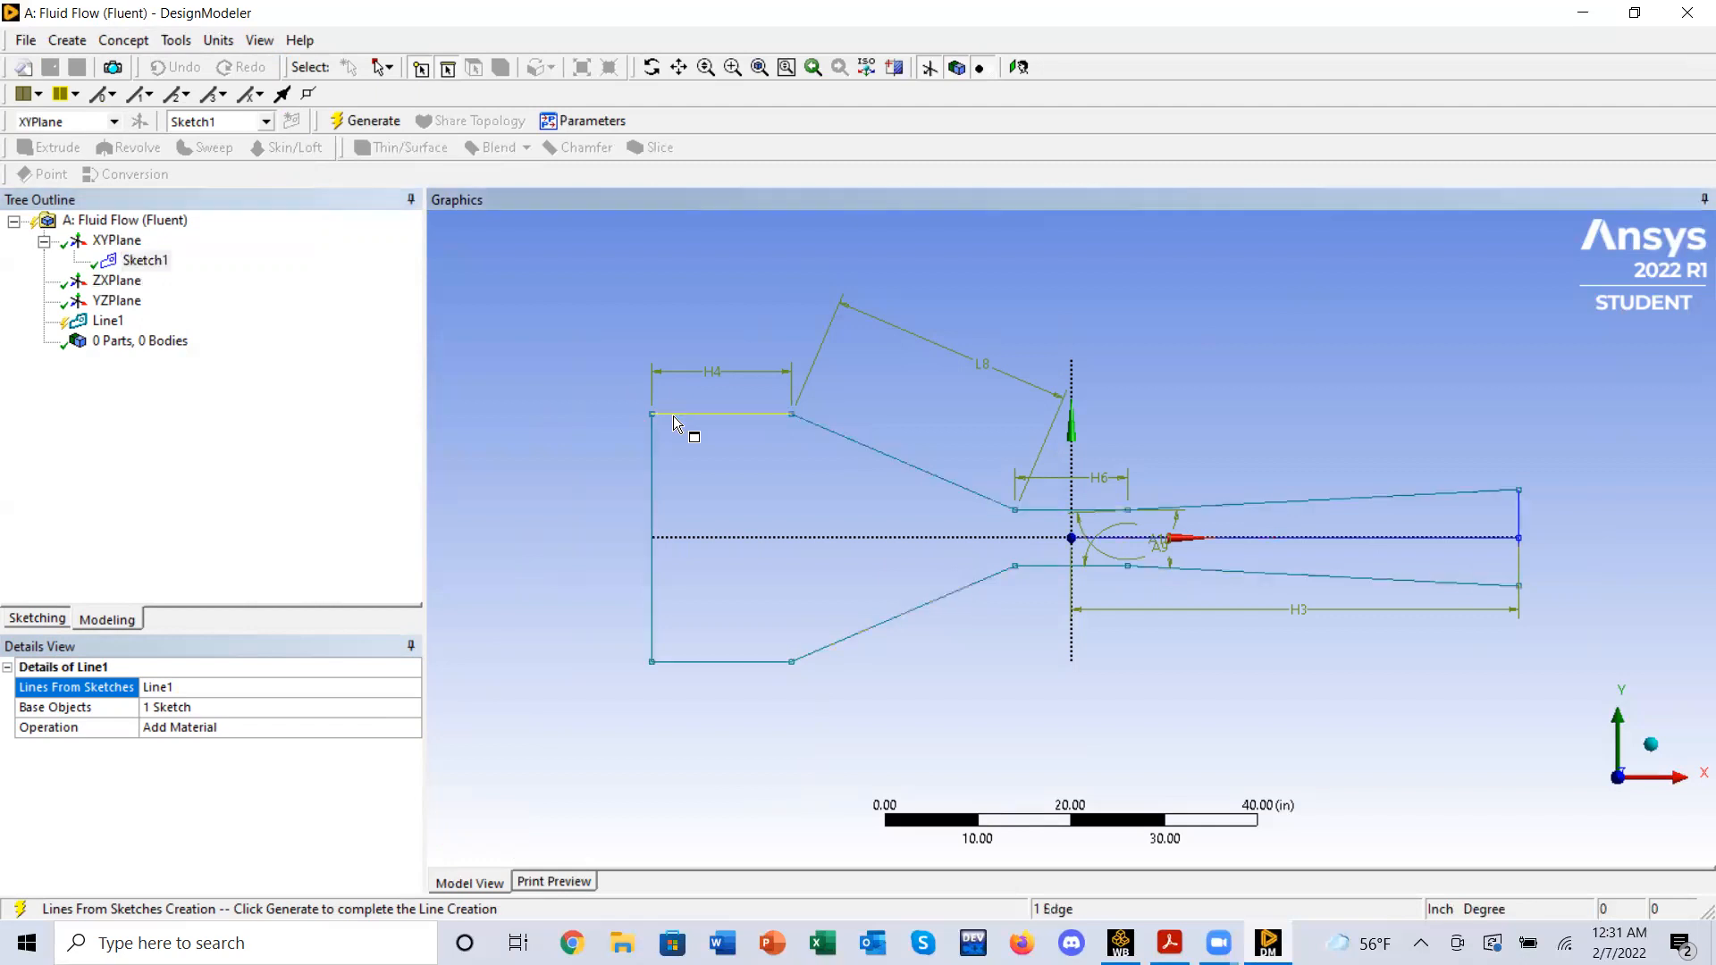
click(551, 401)
click(124, 40)
click(494, 291)
click(150, 715)
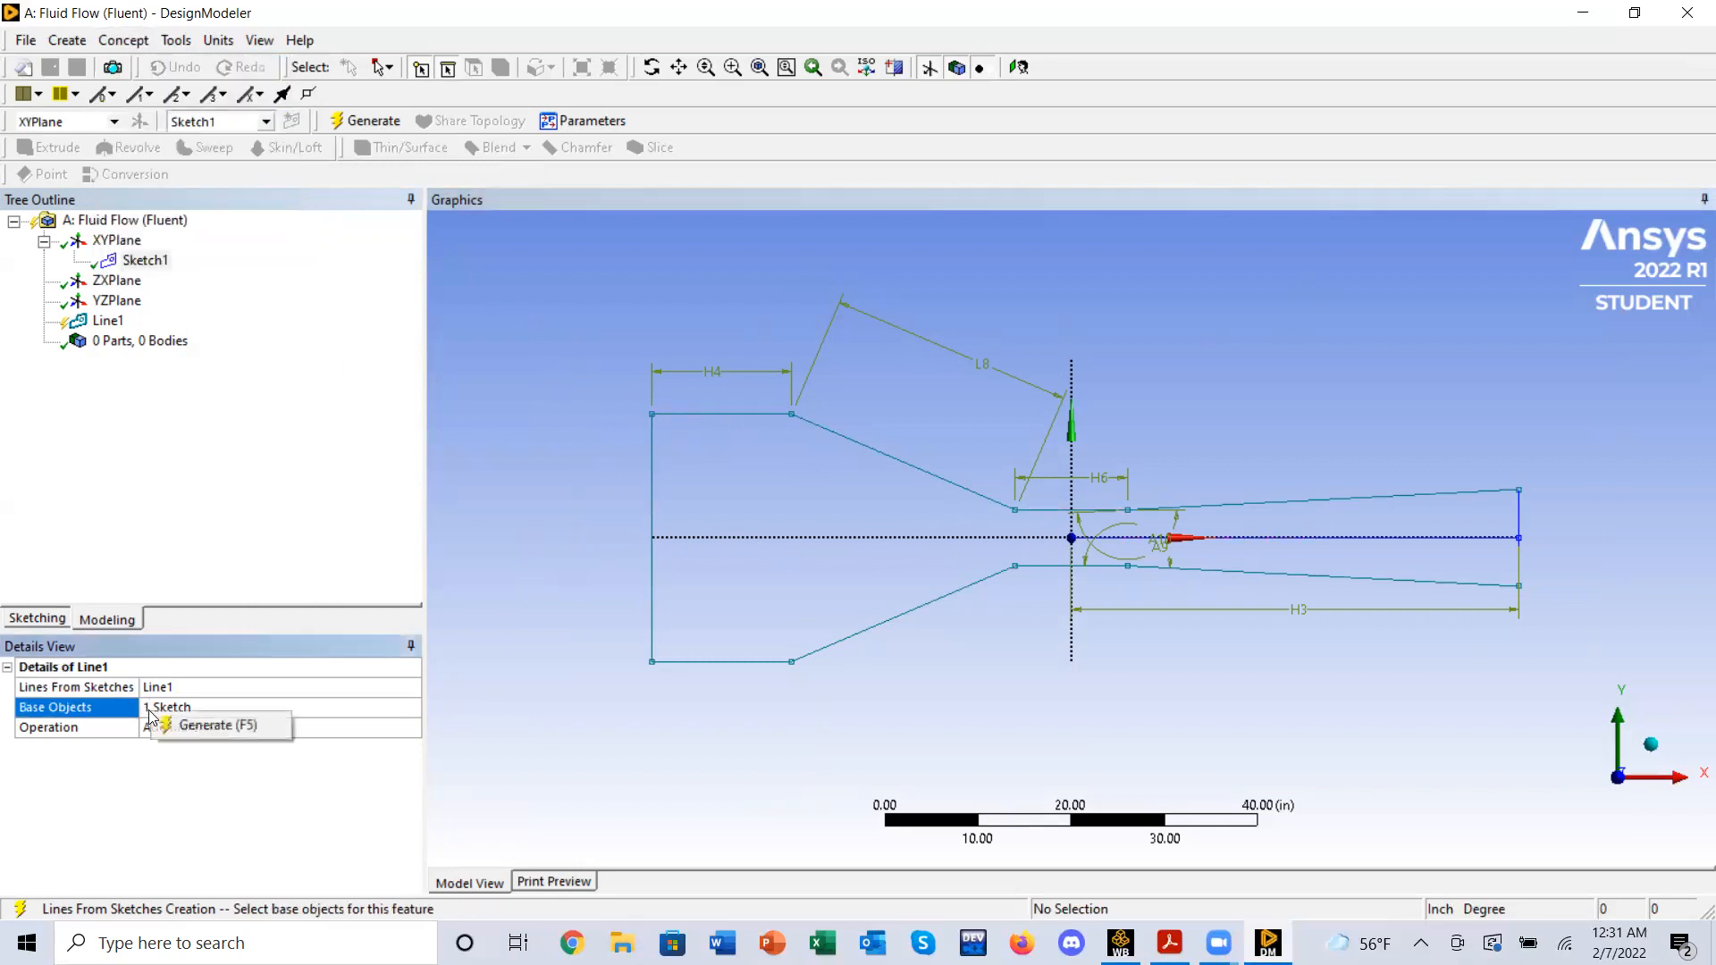
click(148, 687)
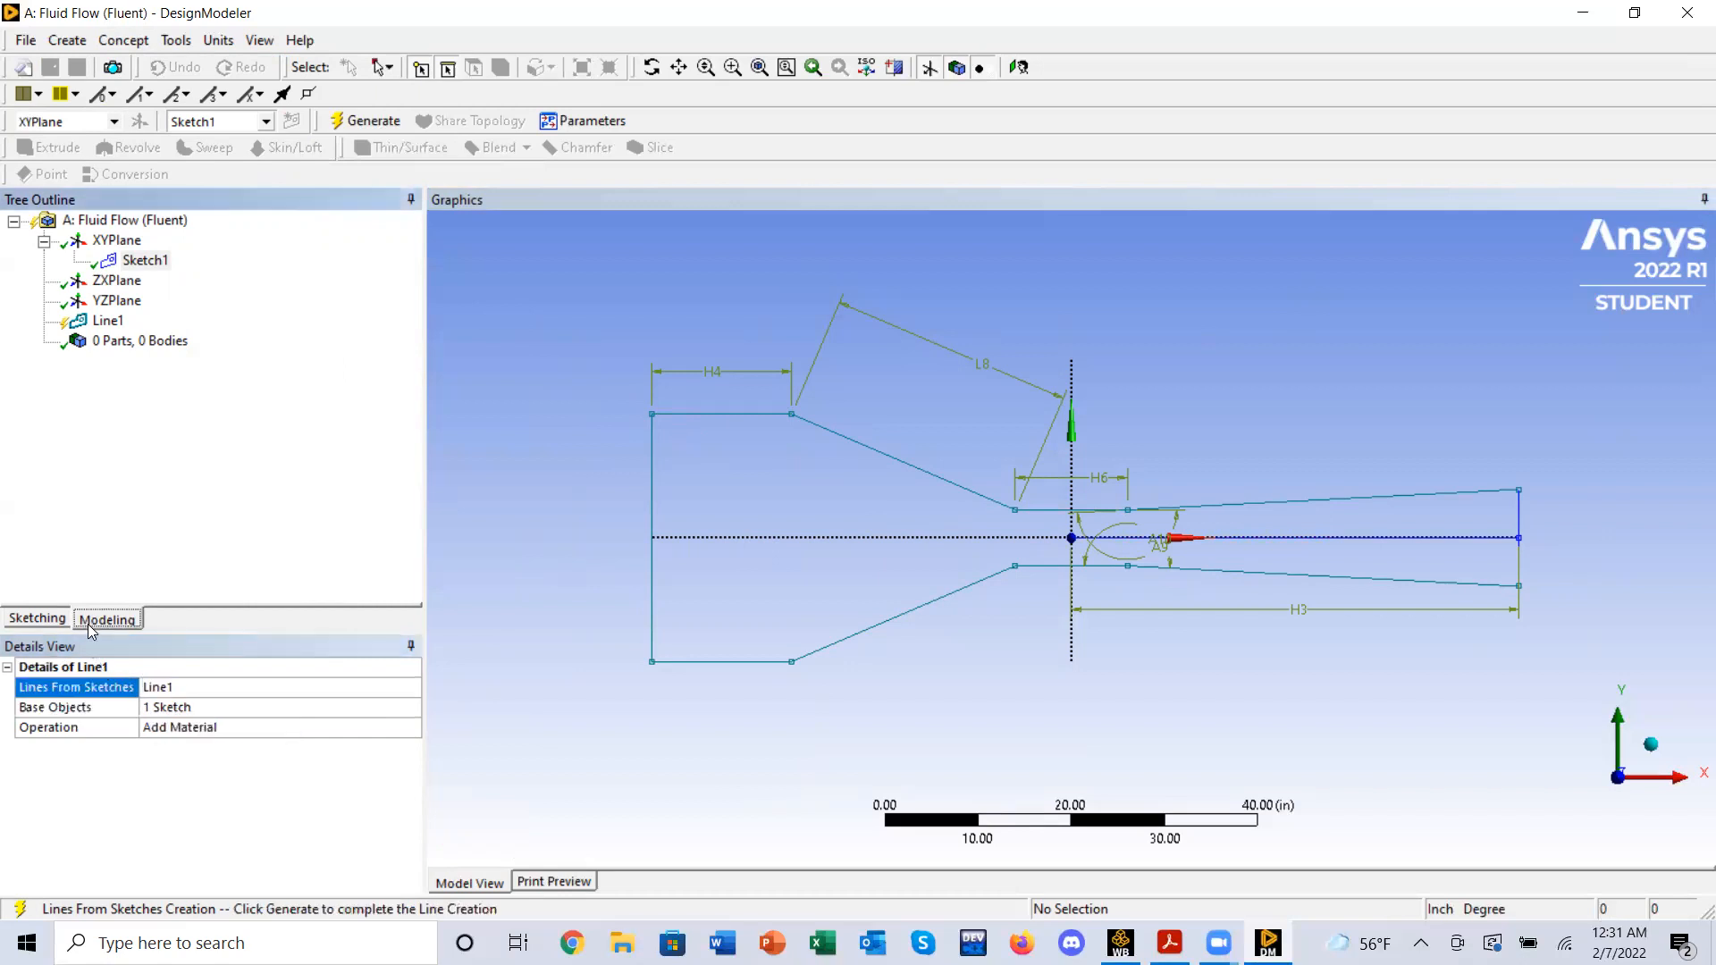
click(165, 347)
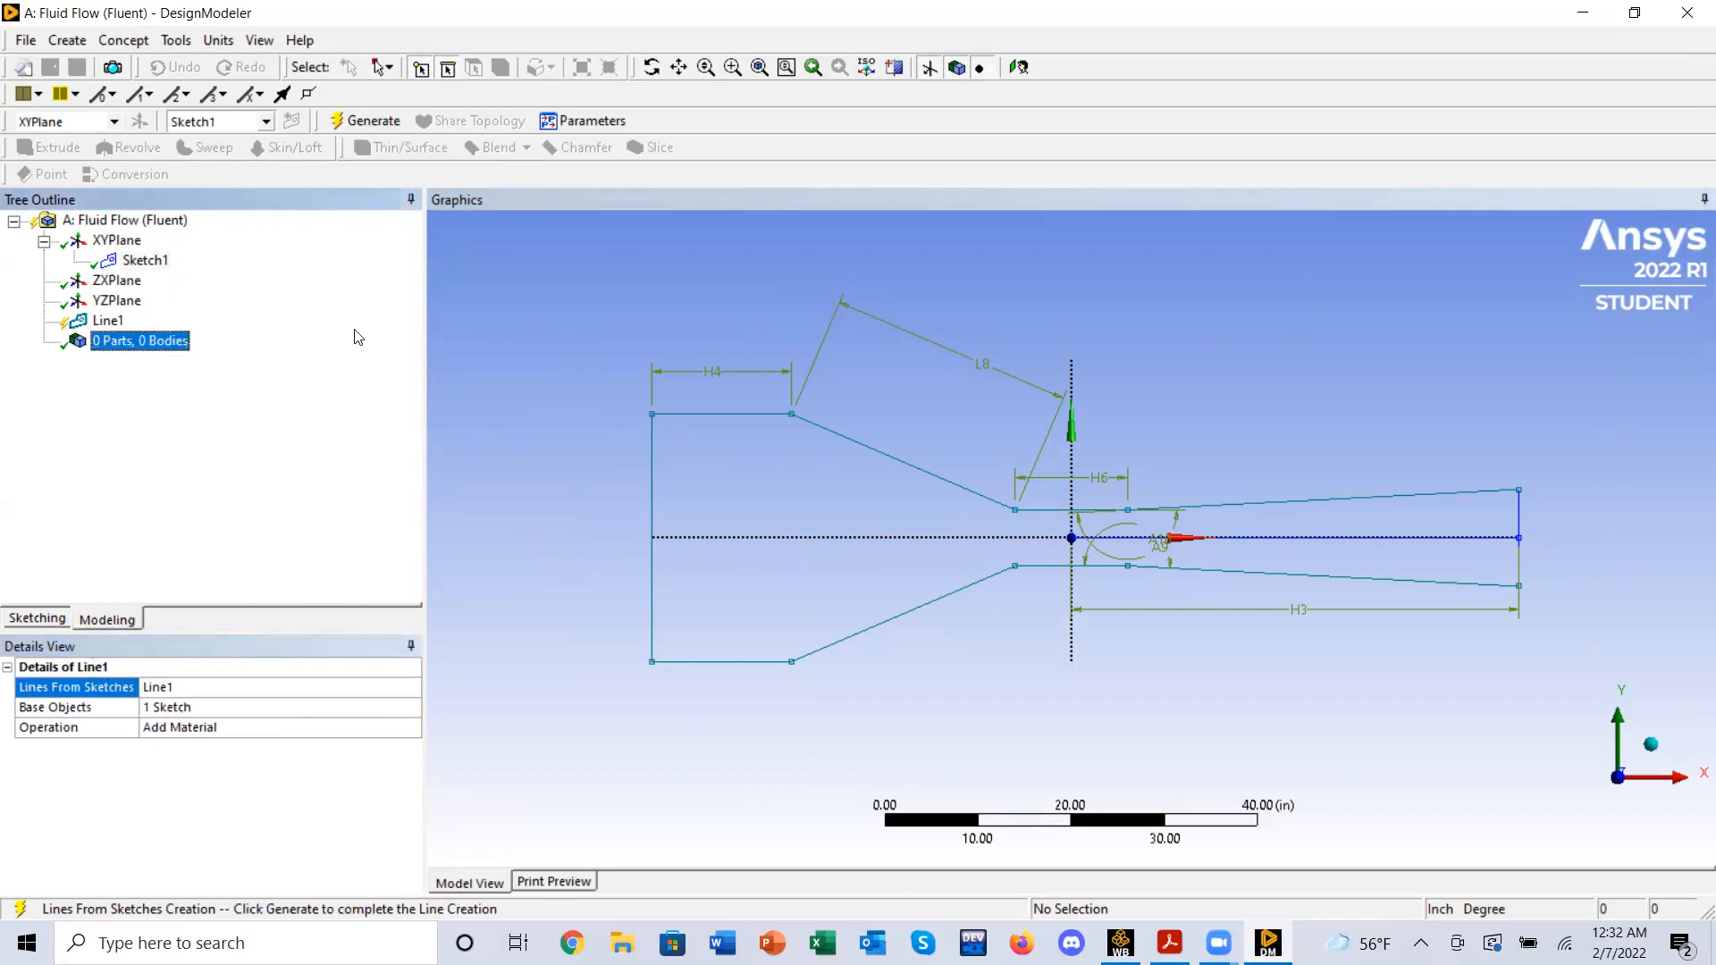
- Delete the Line1 feature and confirm the deletion
click(107, 321)
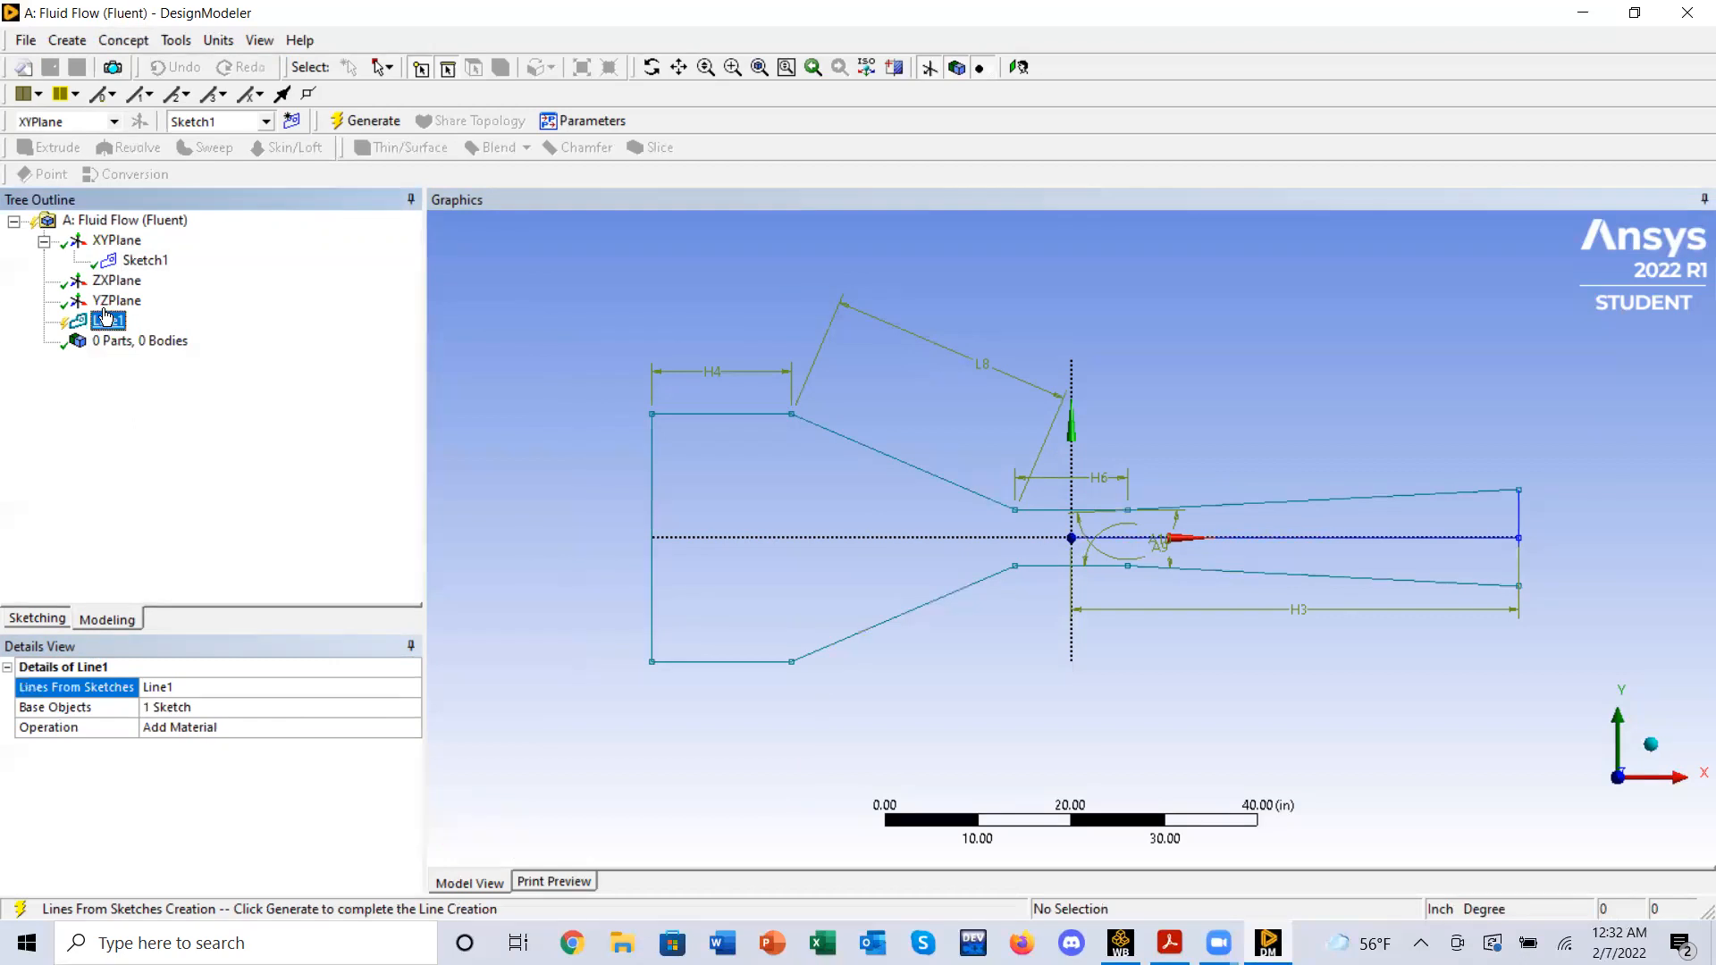
key(Delete)
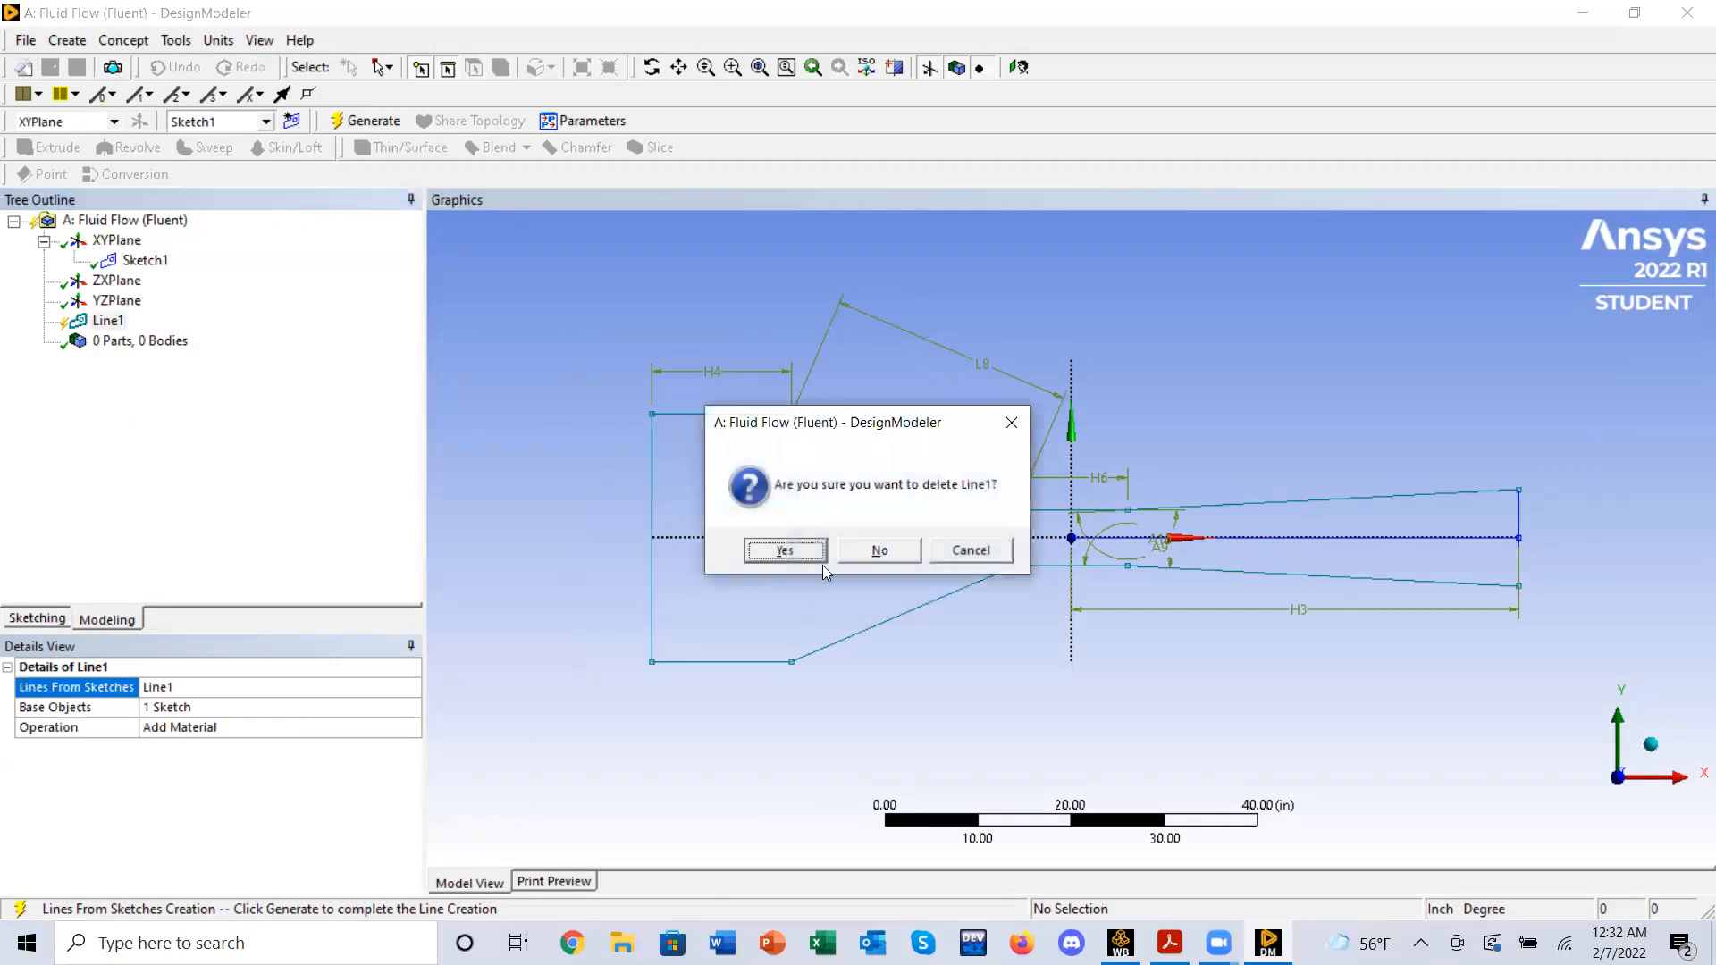
click(801, 551)
- Delete the remaining centerline between the origin and the outlet from Sketch1
click(143, 320)
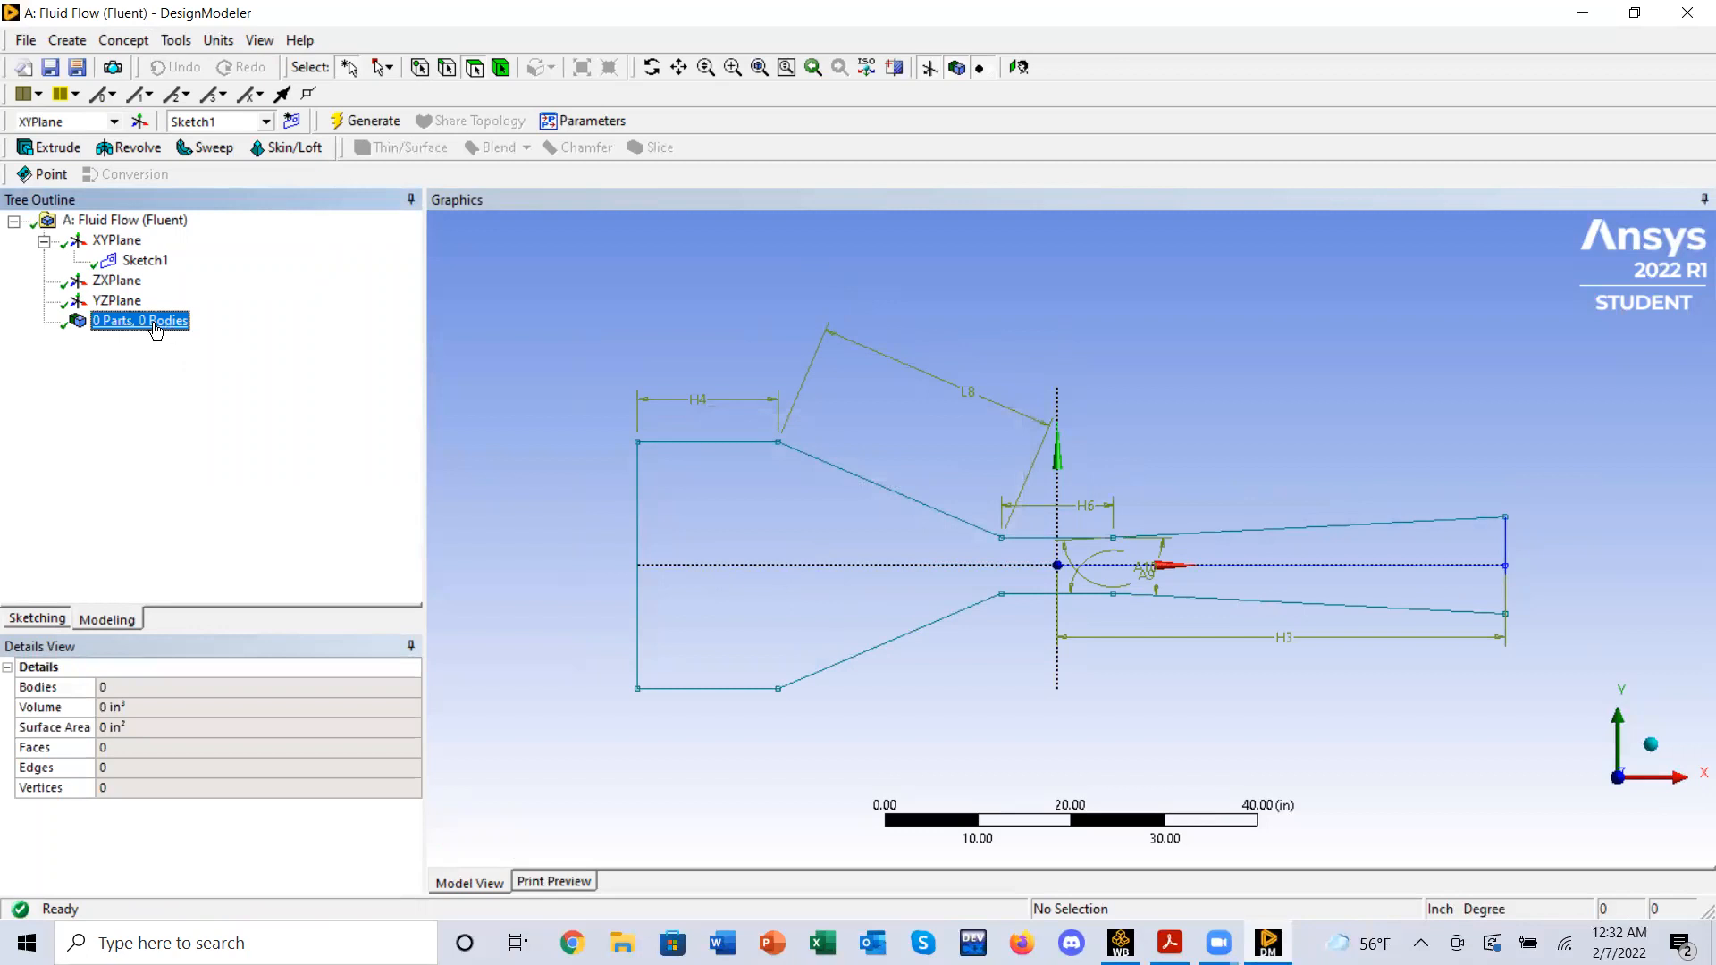
click(145, 260)
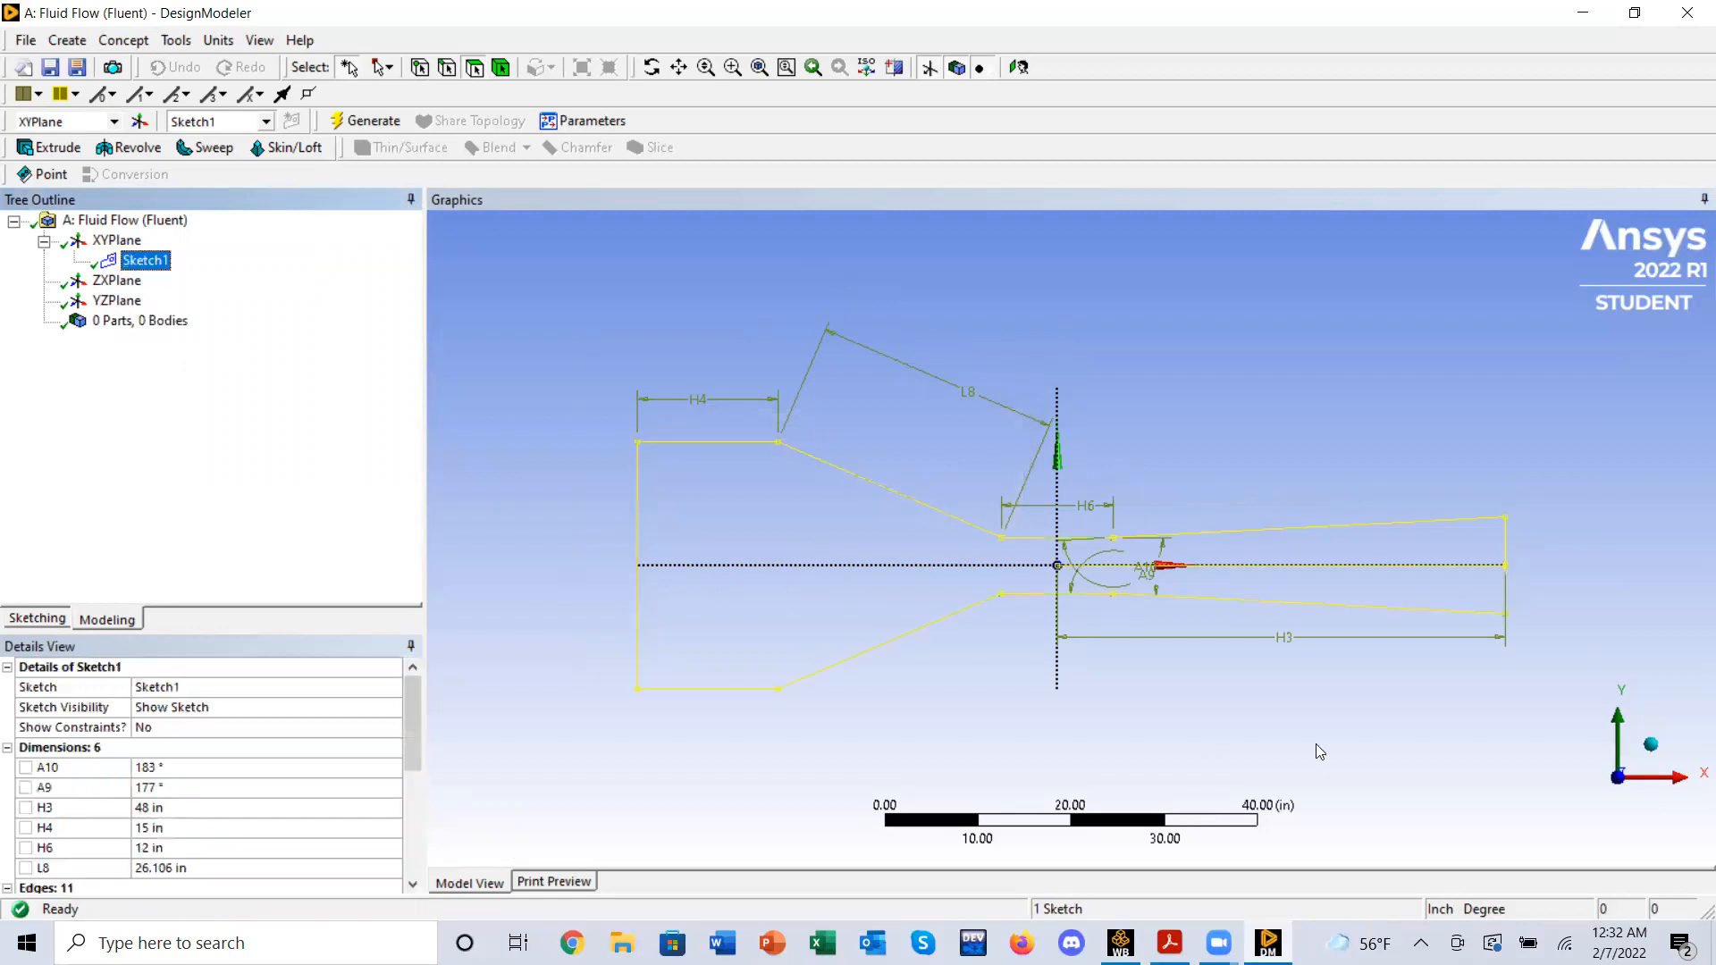
click(1312, 567)
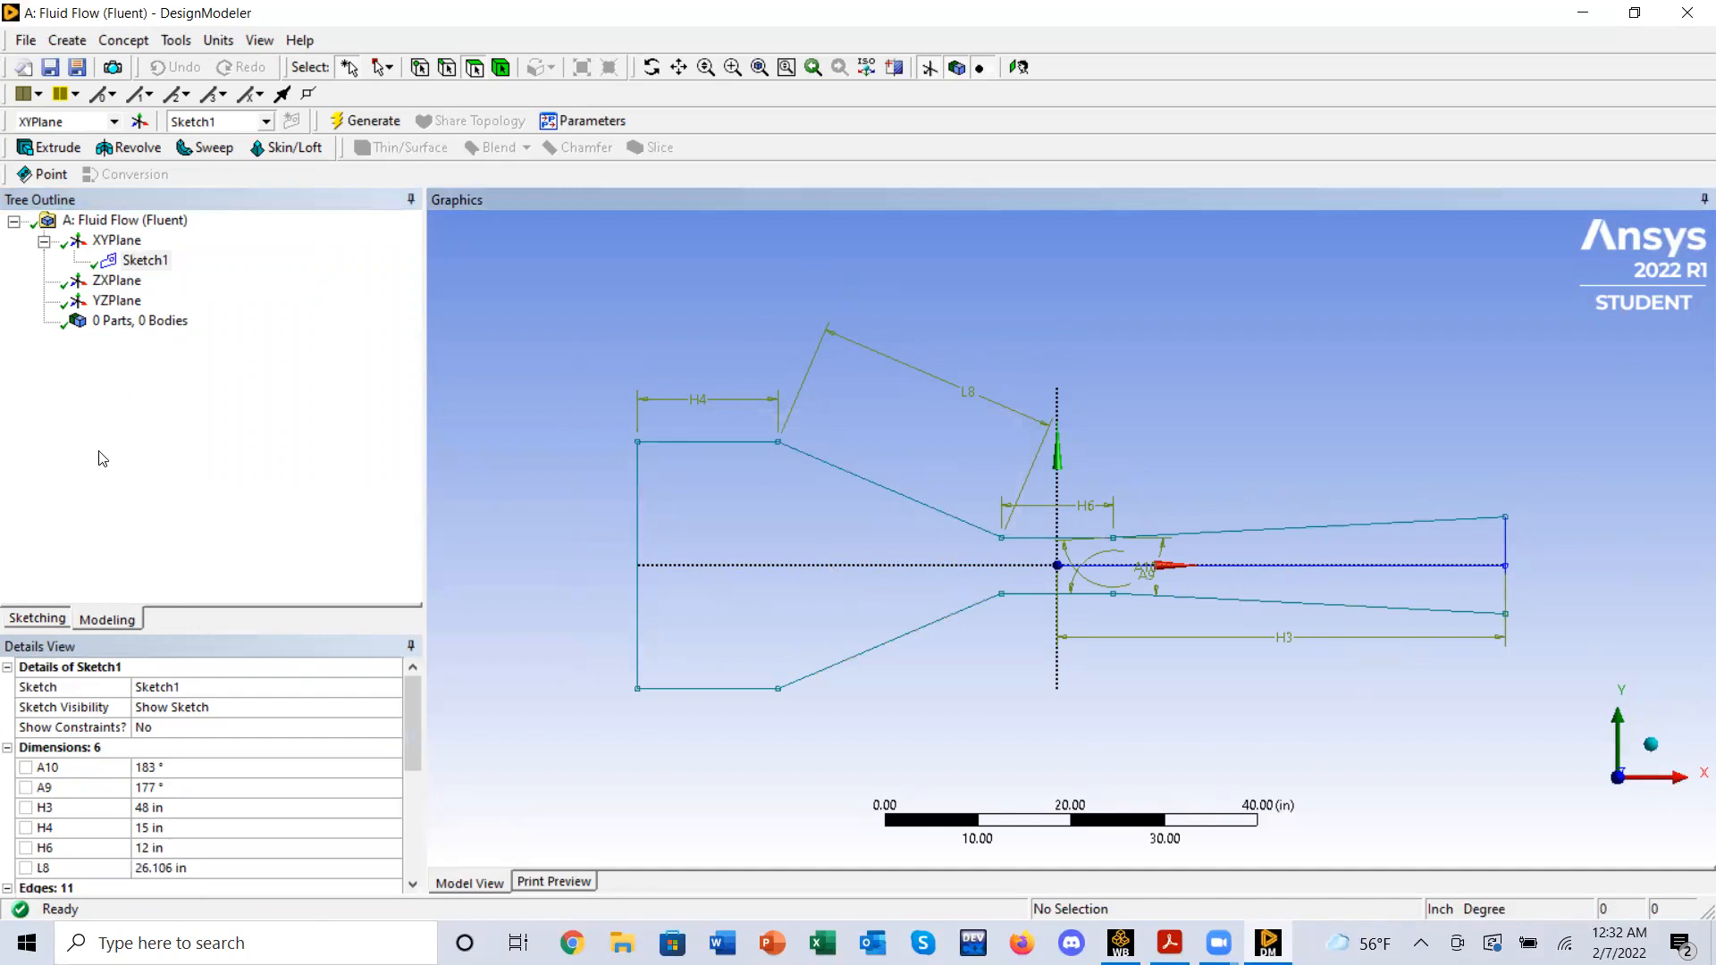
click(45, 618)
click(1436, 566)
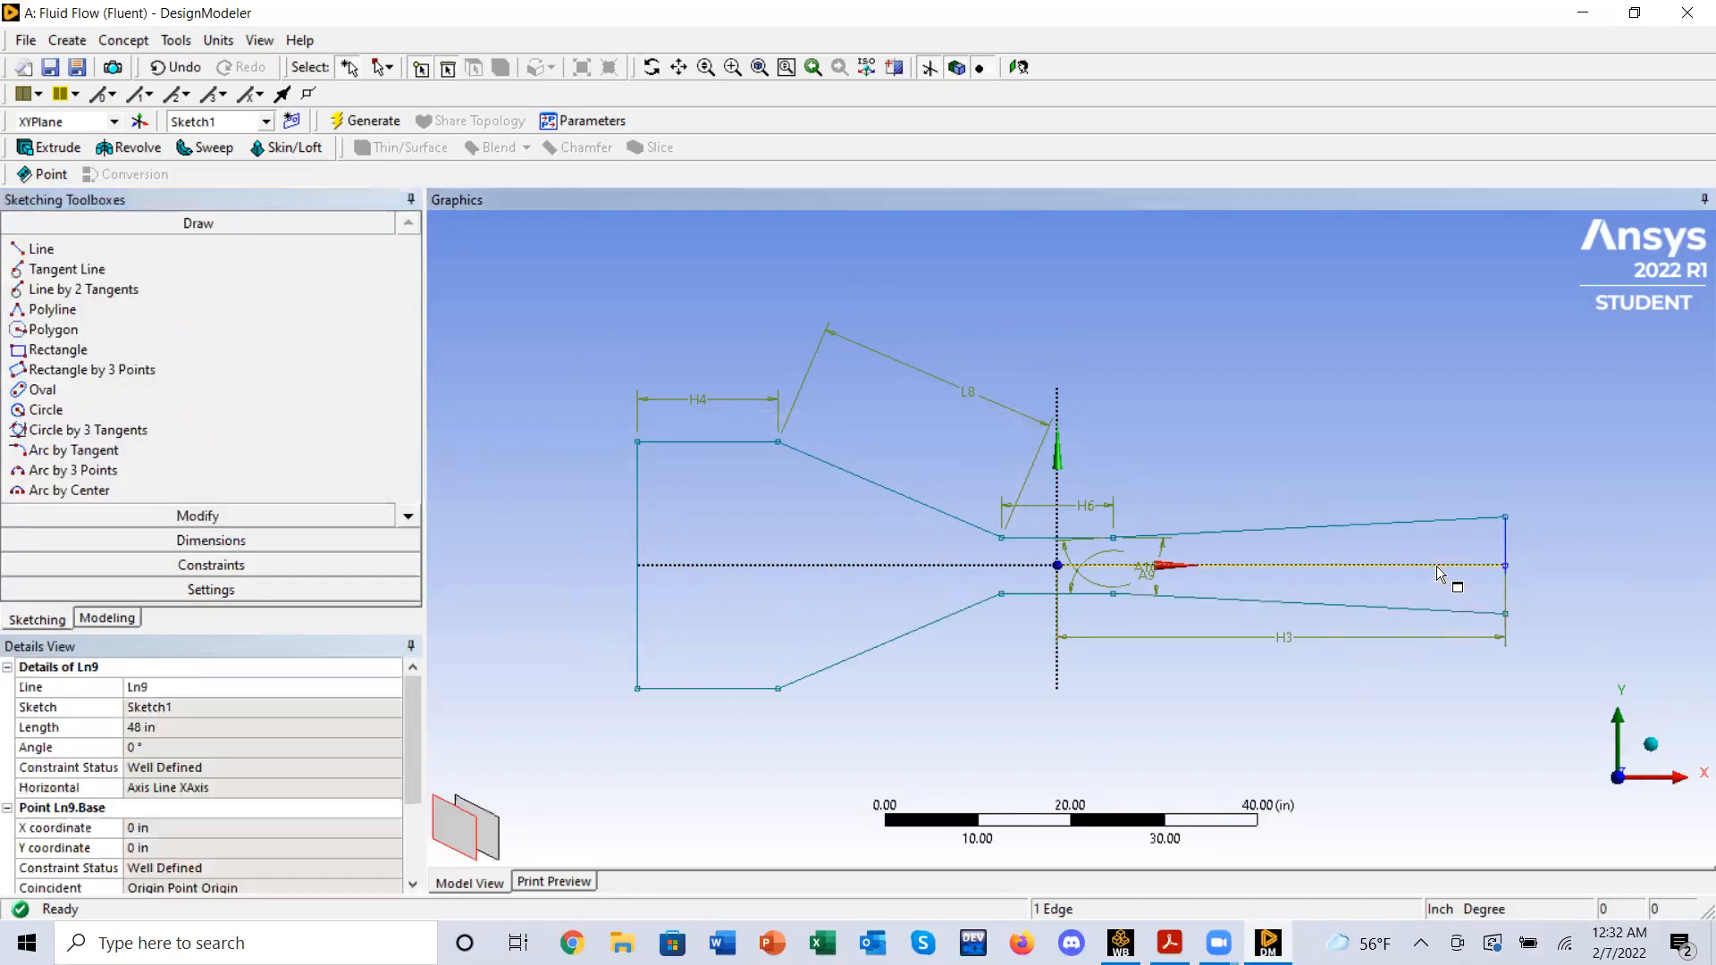
key(Delete)
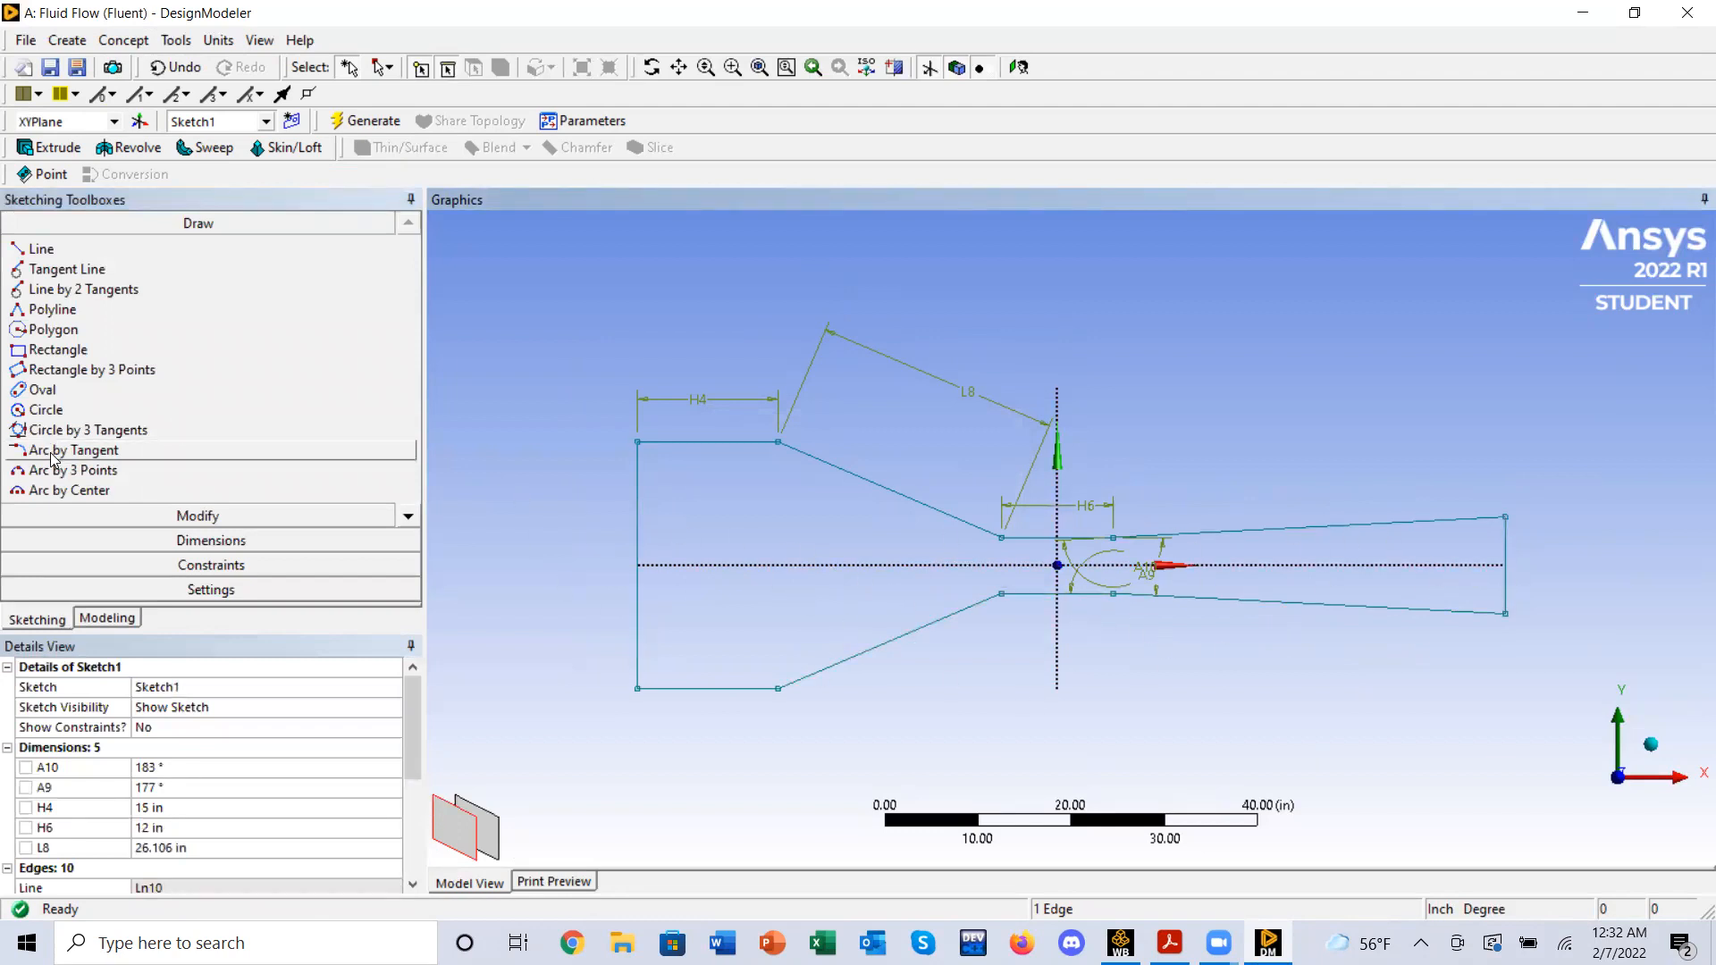
- Create a Surfaces From Sketches feature with Sketch1 as its base object
click(106, 619)
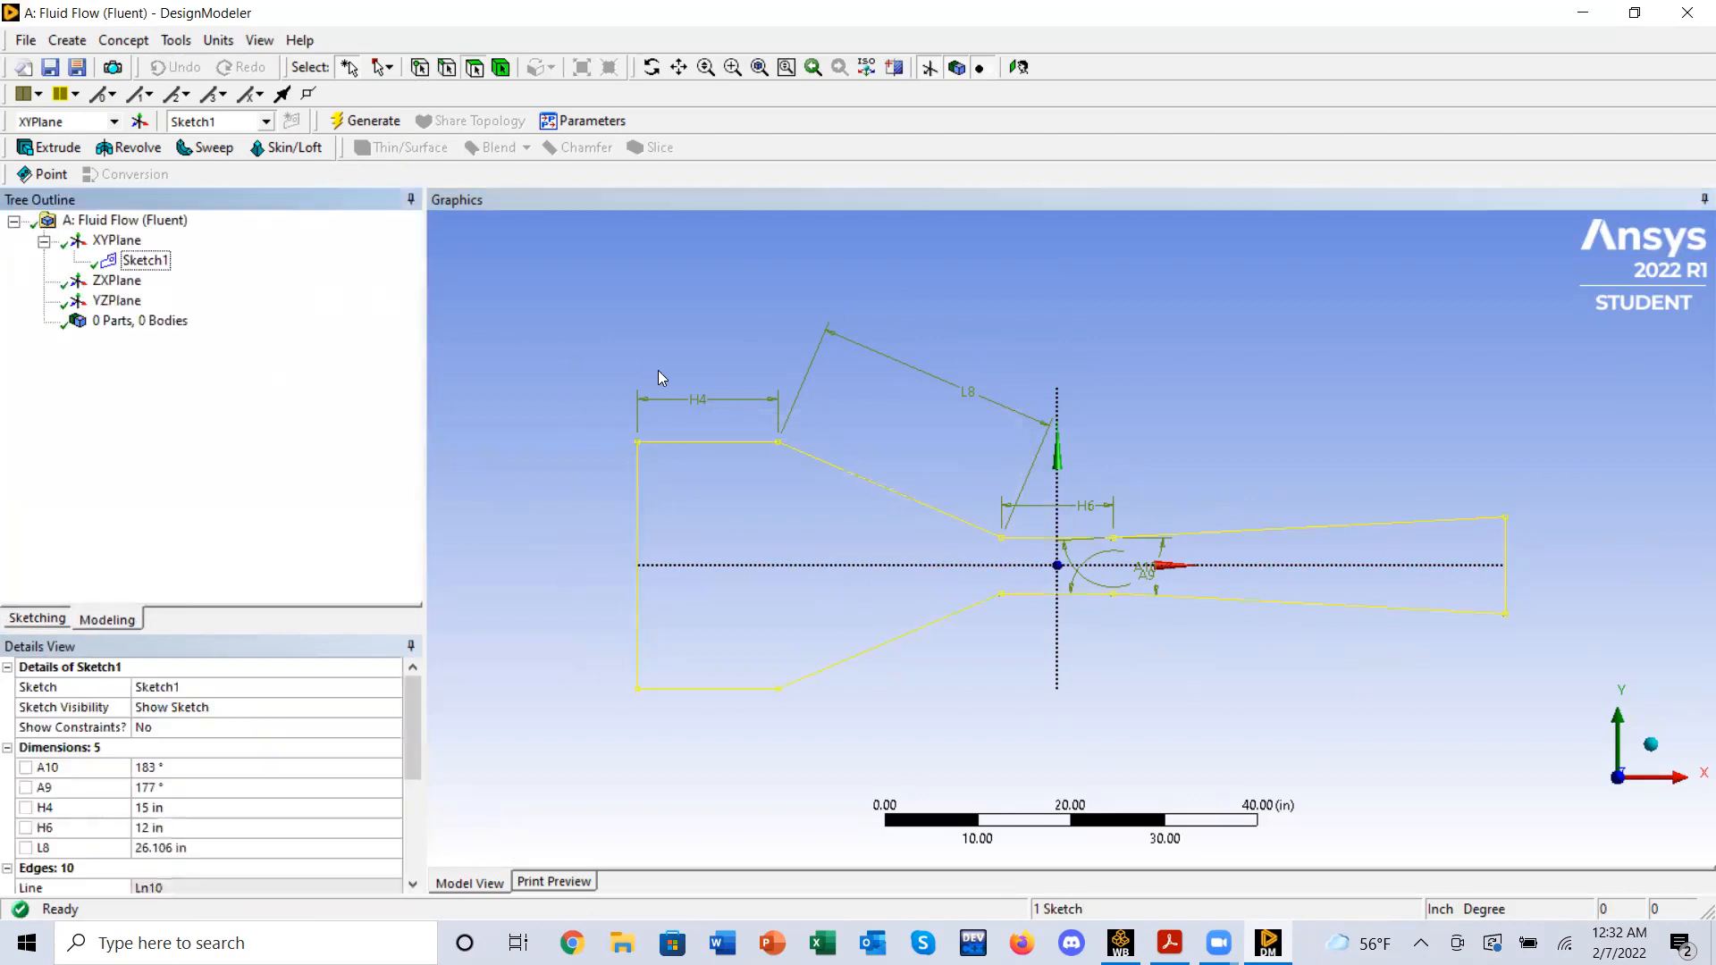
click(124, 40)
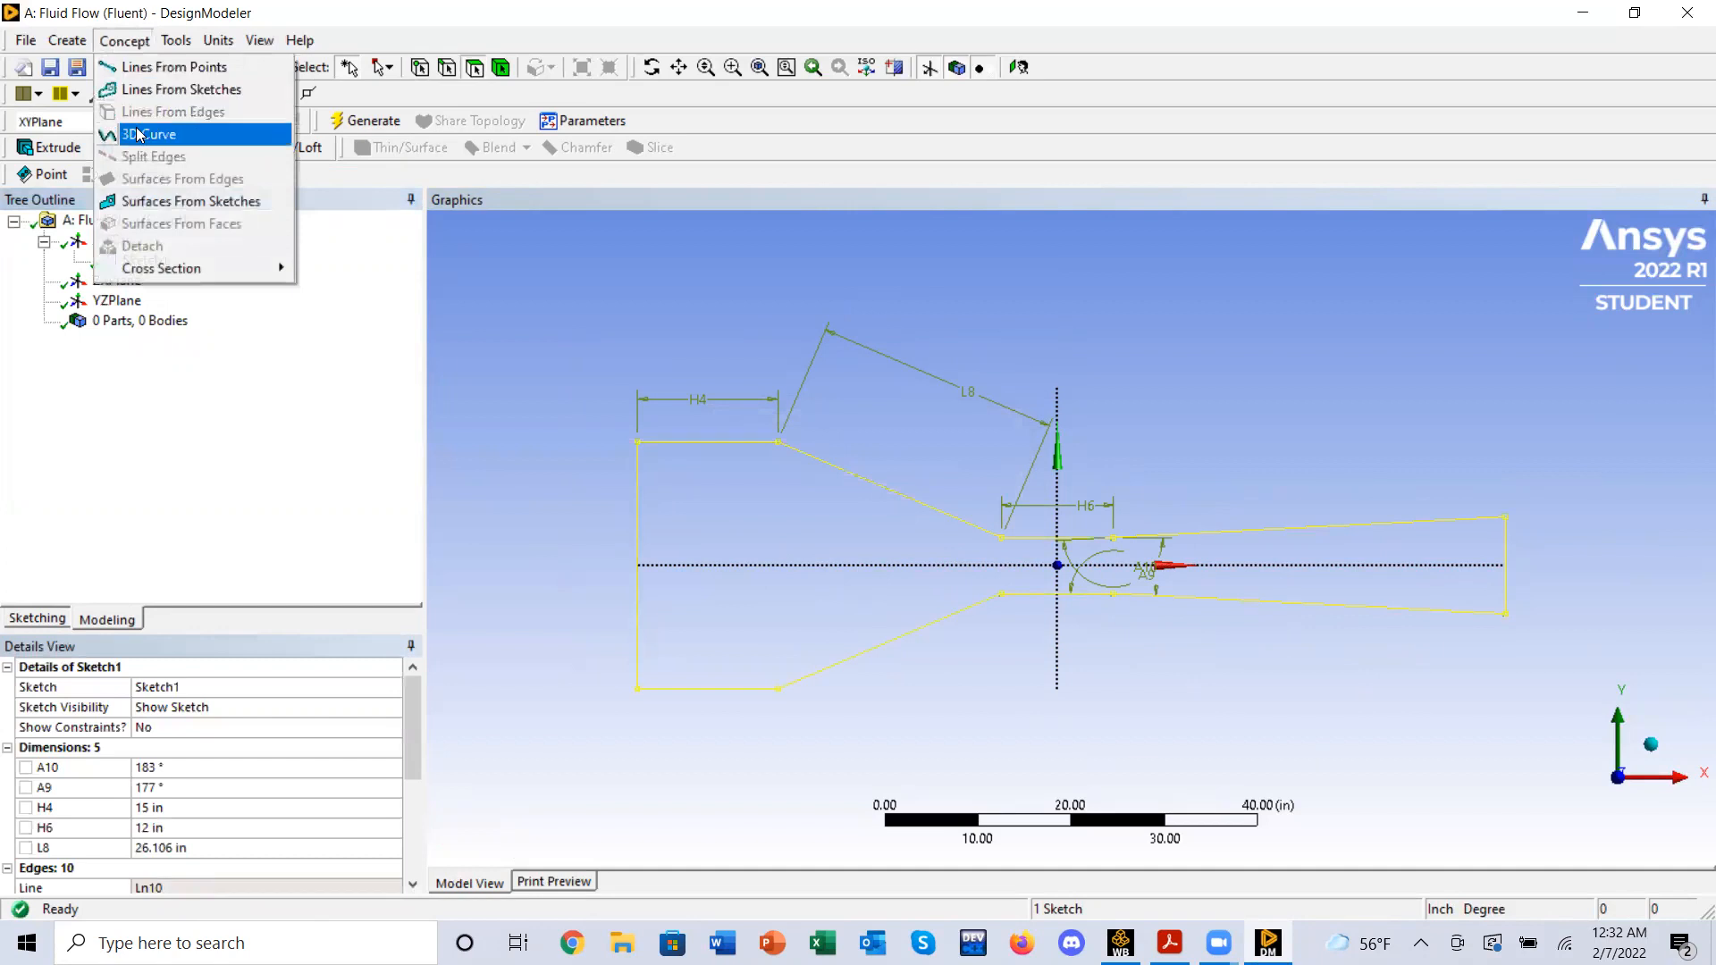
click(165, 203)
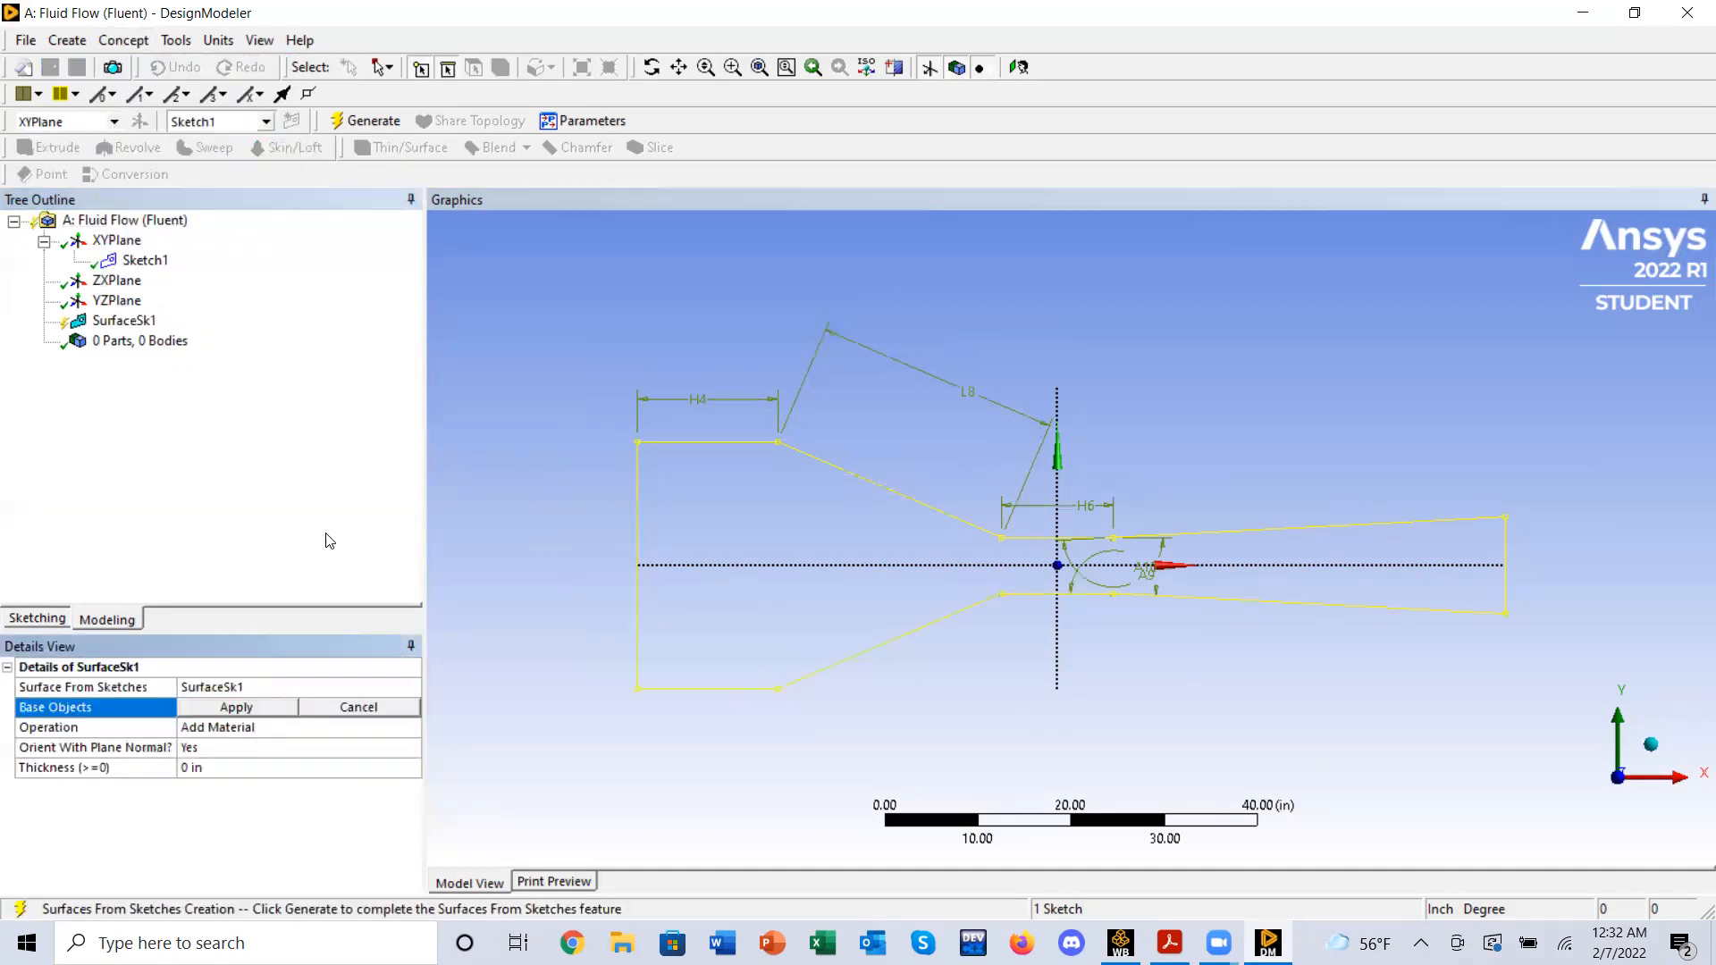
click(733, 445)
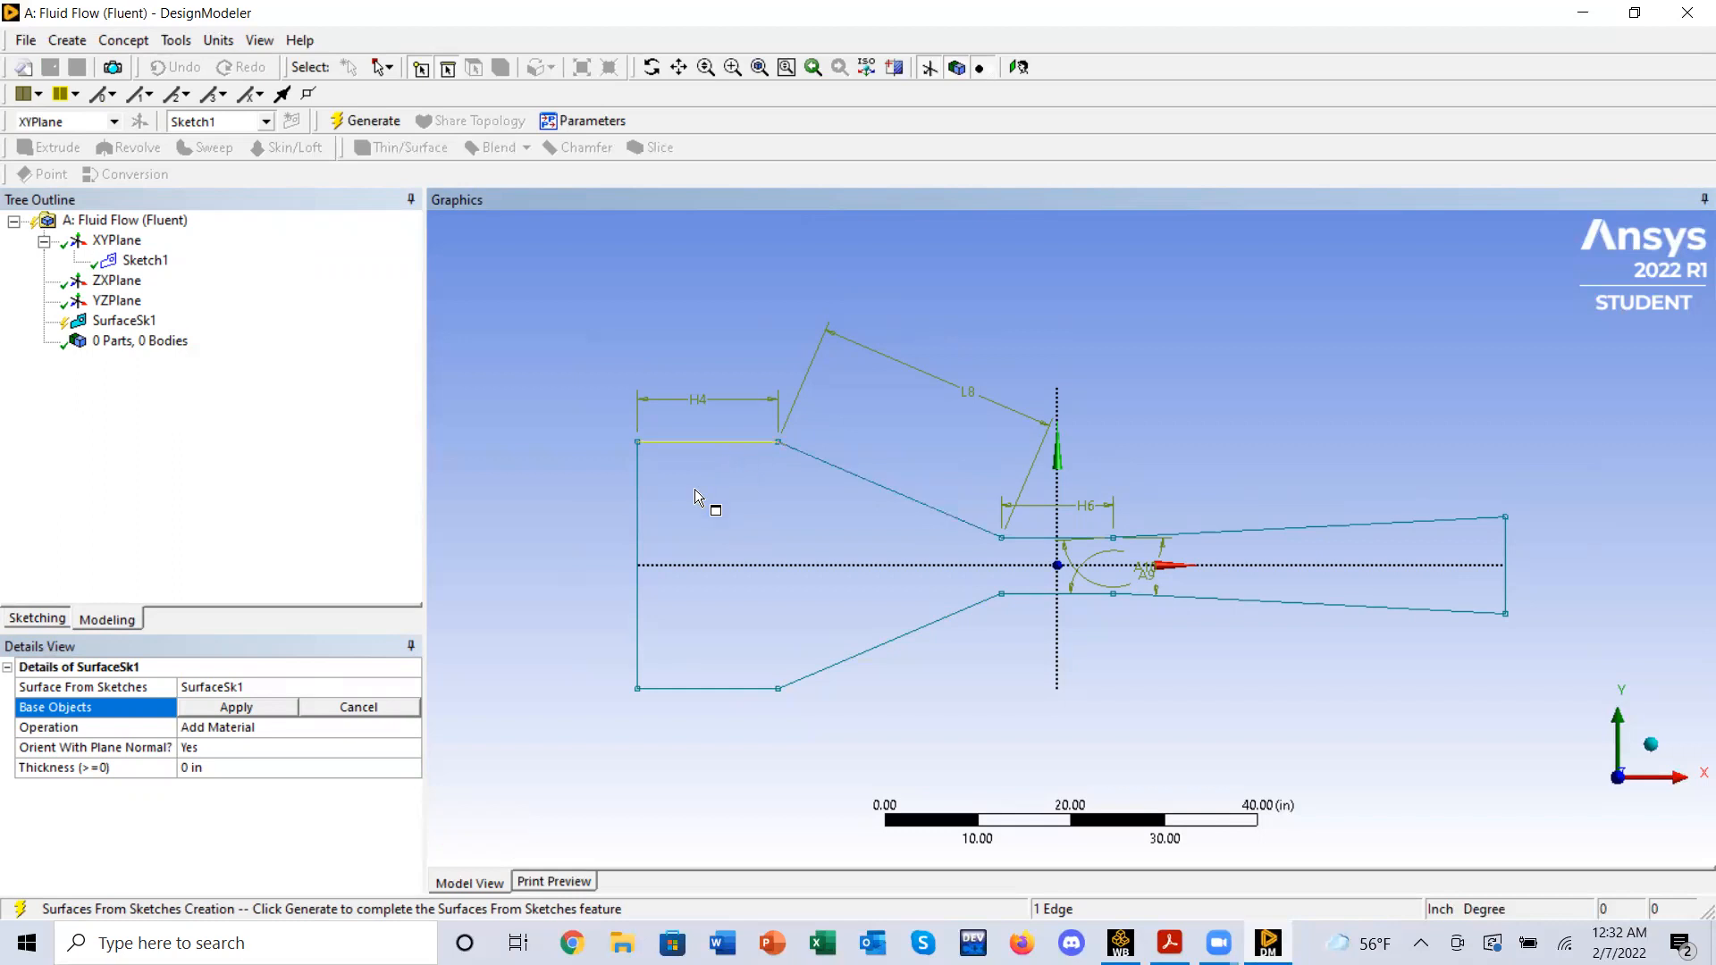
click(145, 260)
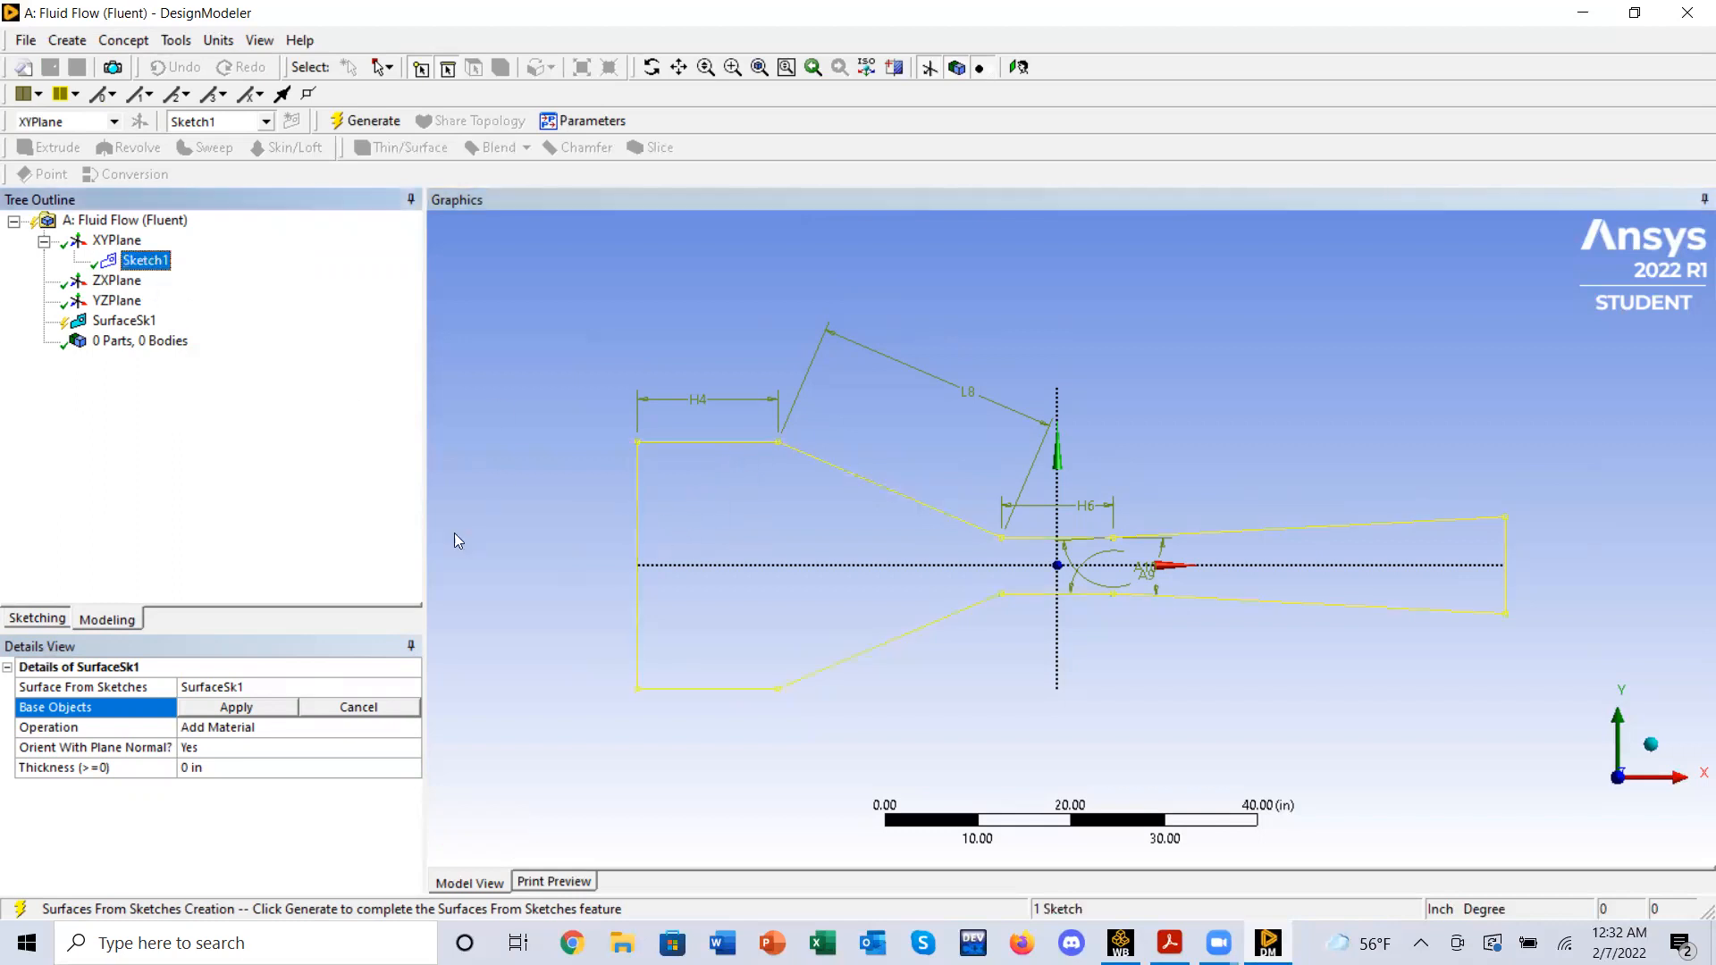
click(238, 708)
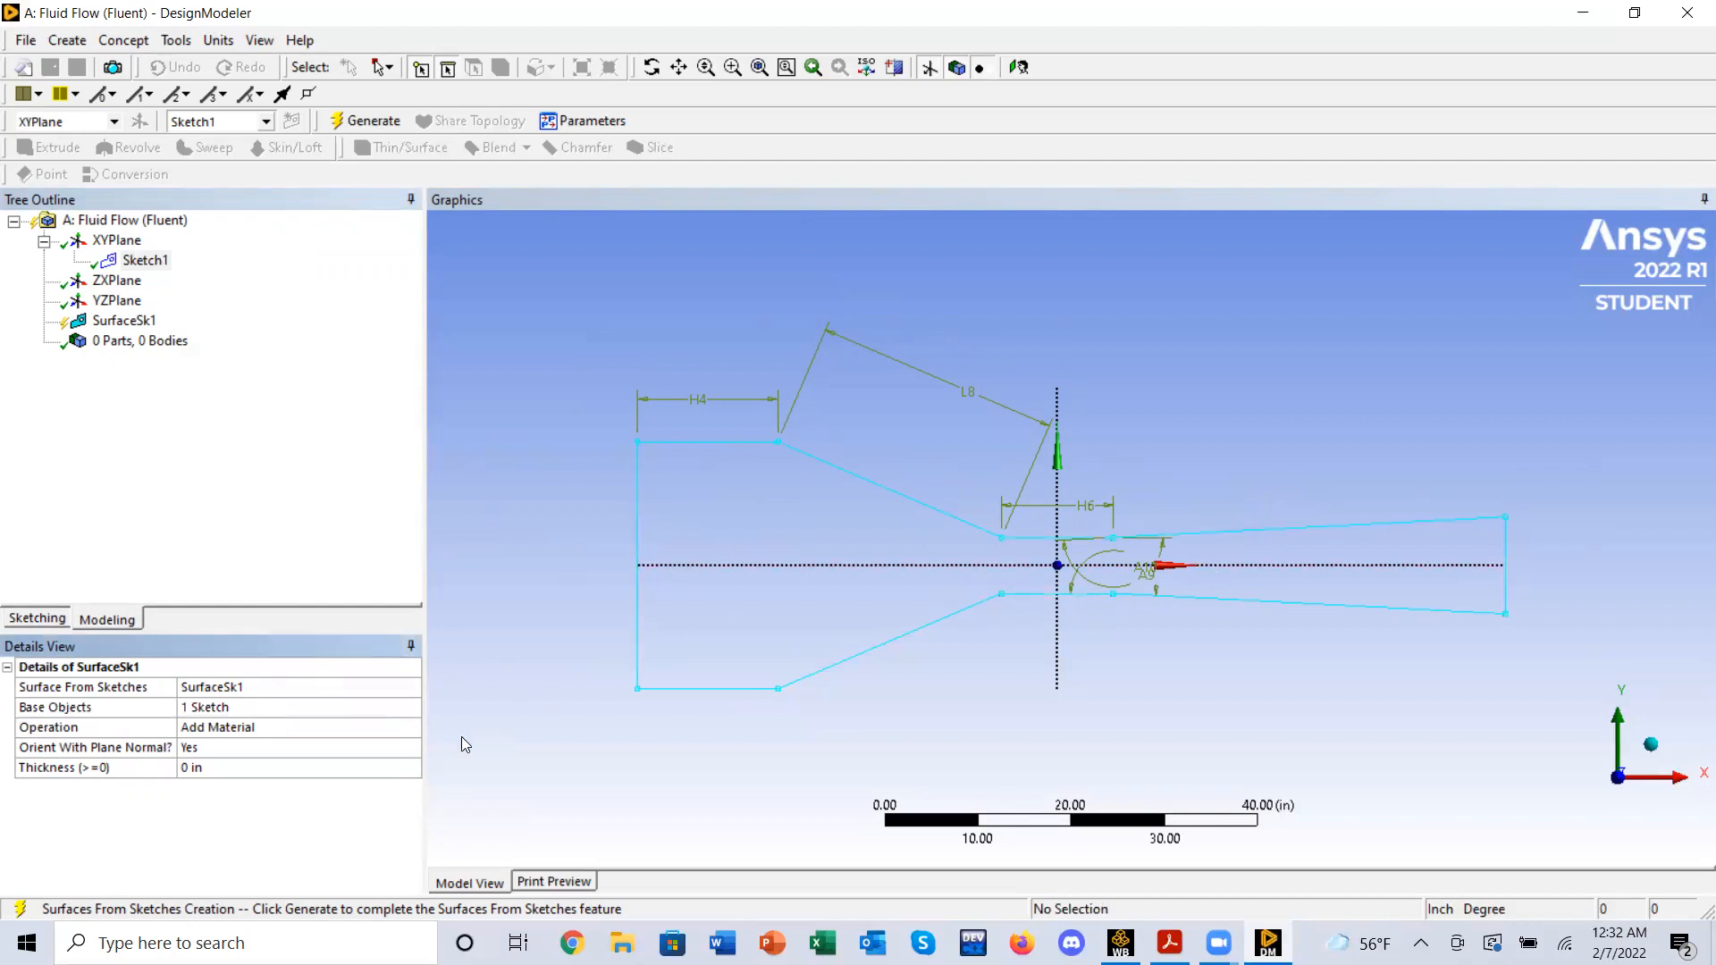
- Generate the sketch-based surface feature to produce the wind tunnel surface body, and view it face-on to the XY plane
mouse_move(1187, 453)
middle_down()
mouse_move(1103, 501)
mouse_move(1162, 451)
middle_up()
click(134, 260)
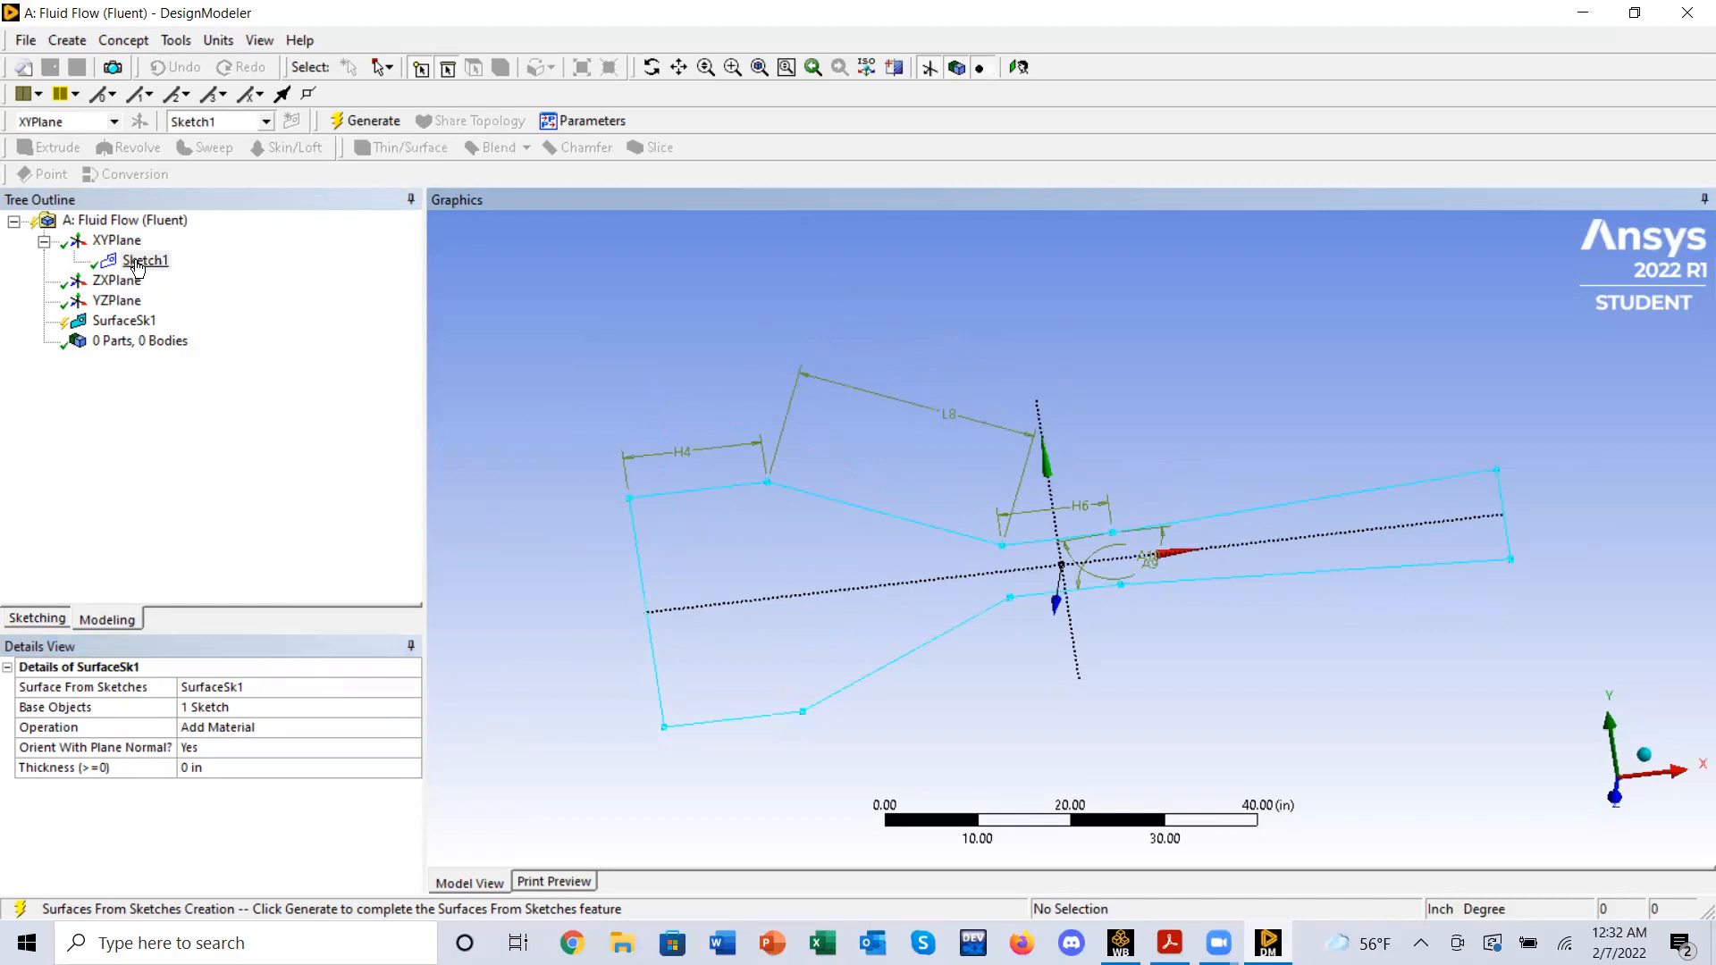
click(141, 347)
click(125, 321)
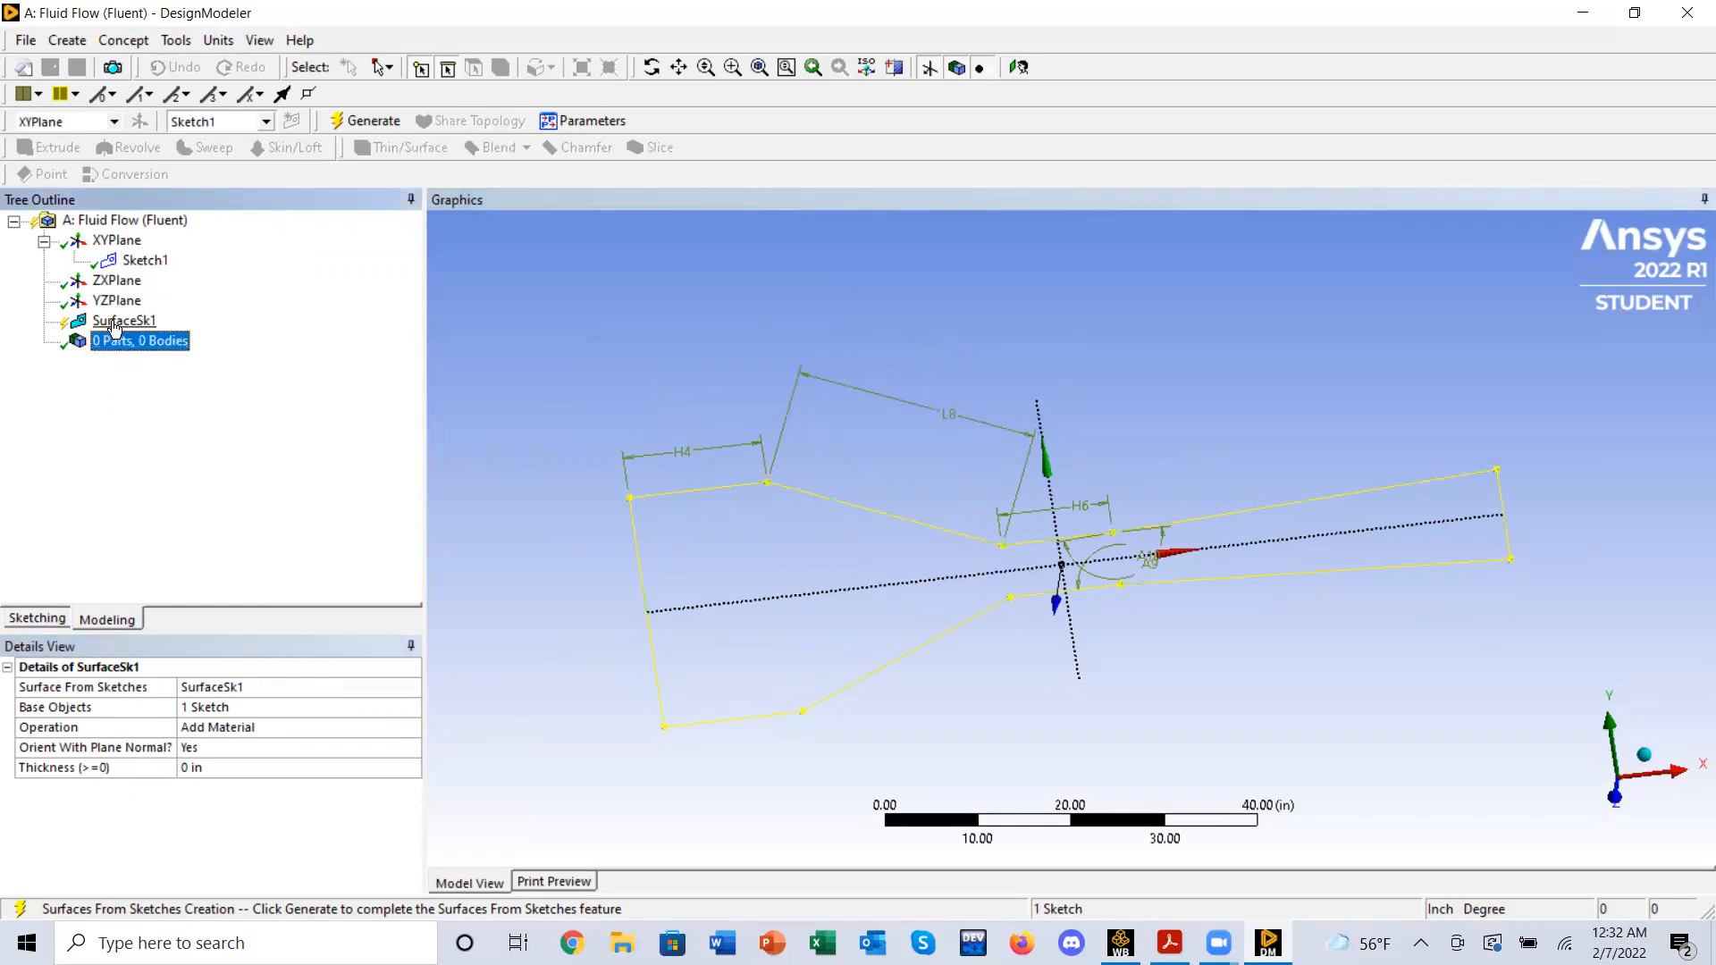
mouse_move(1221, 424)
middle_down()
mouse_move(1295, 464)
mouse_move(1245, 432)
mouse_move(989, 710)
middle_up()
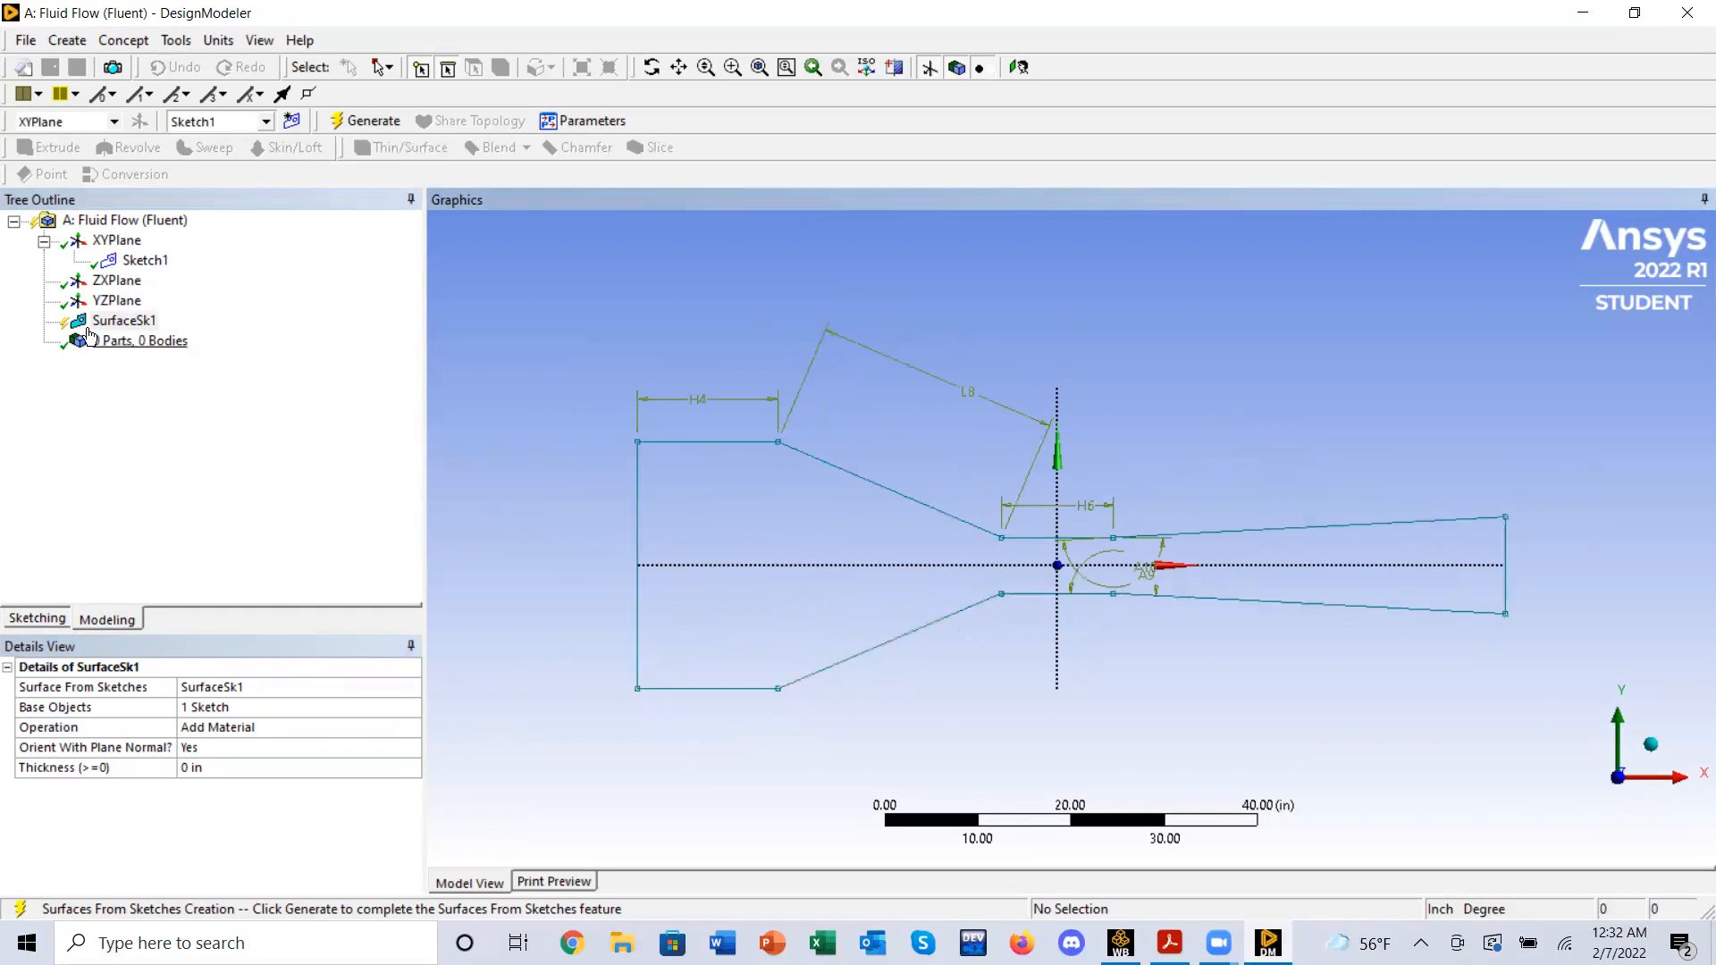
key(F5)
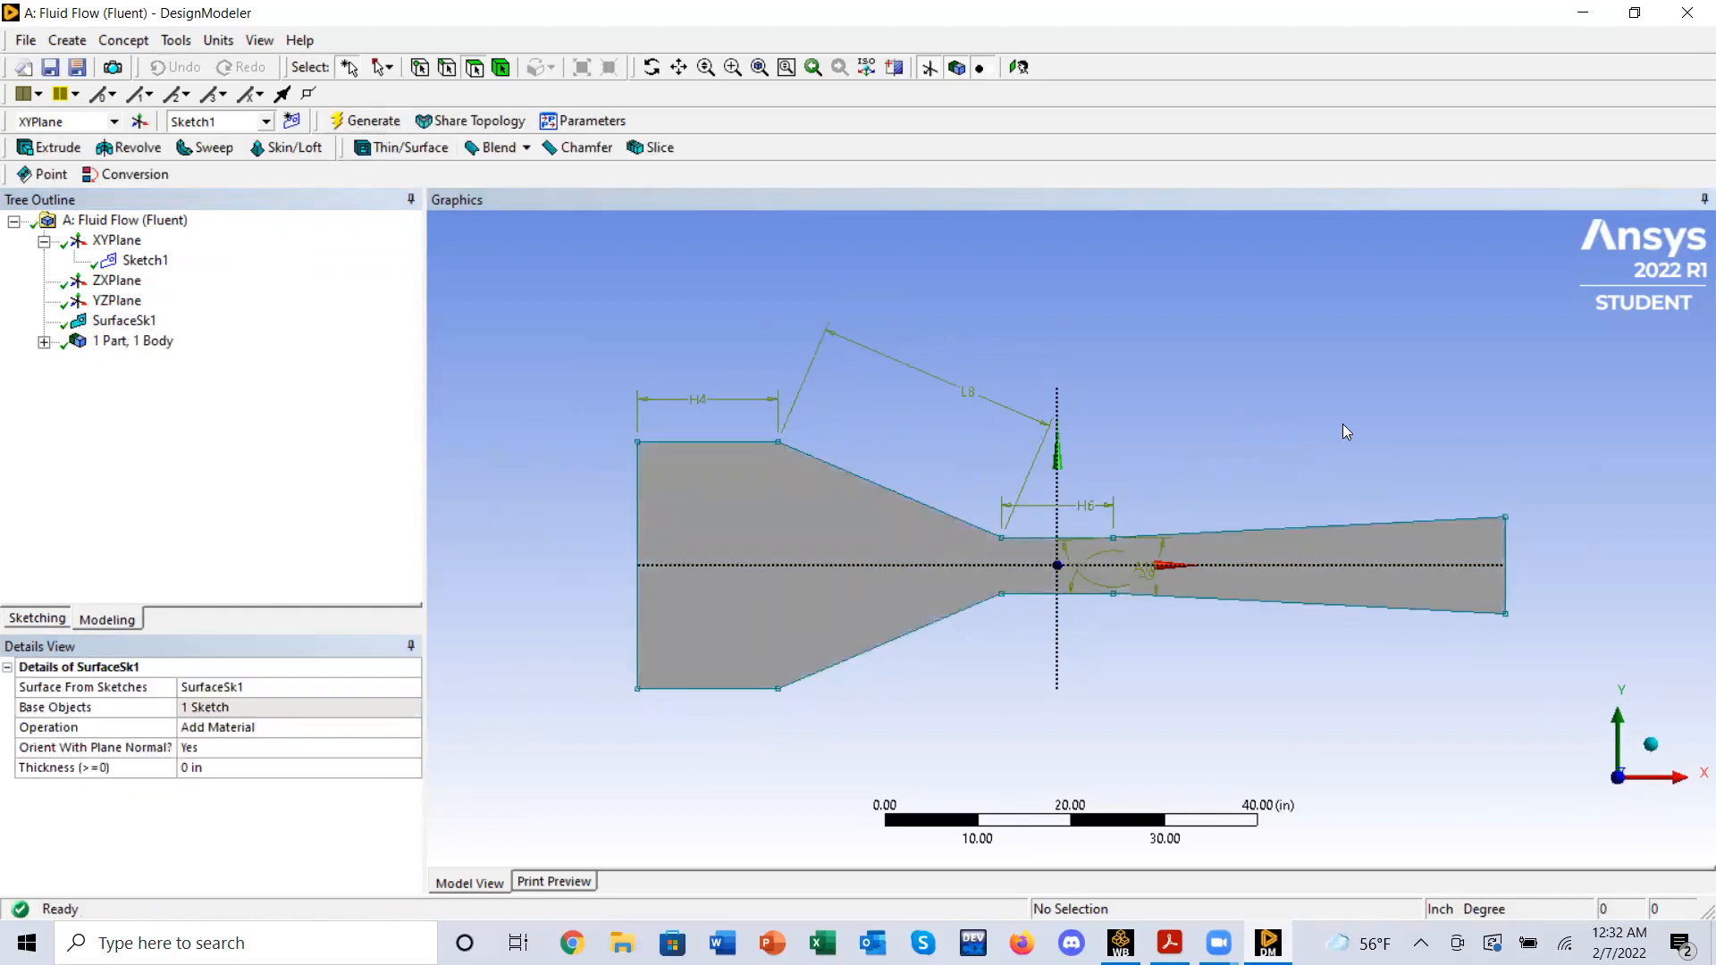
mouse_move(1341, 434)
middle_down()
mouse_move(1187, 684)
mouse_move(824, 534)
middle_up()
click(1616, 813)
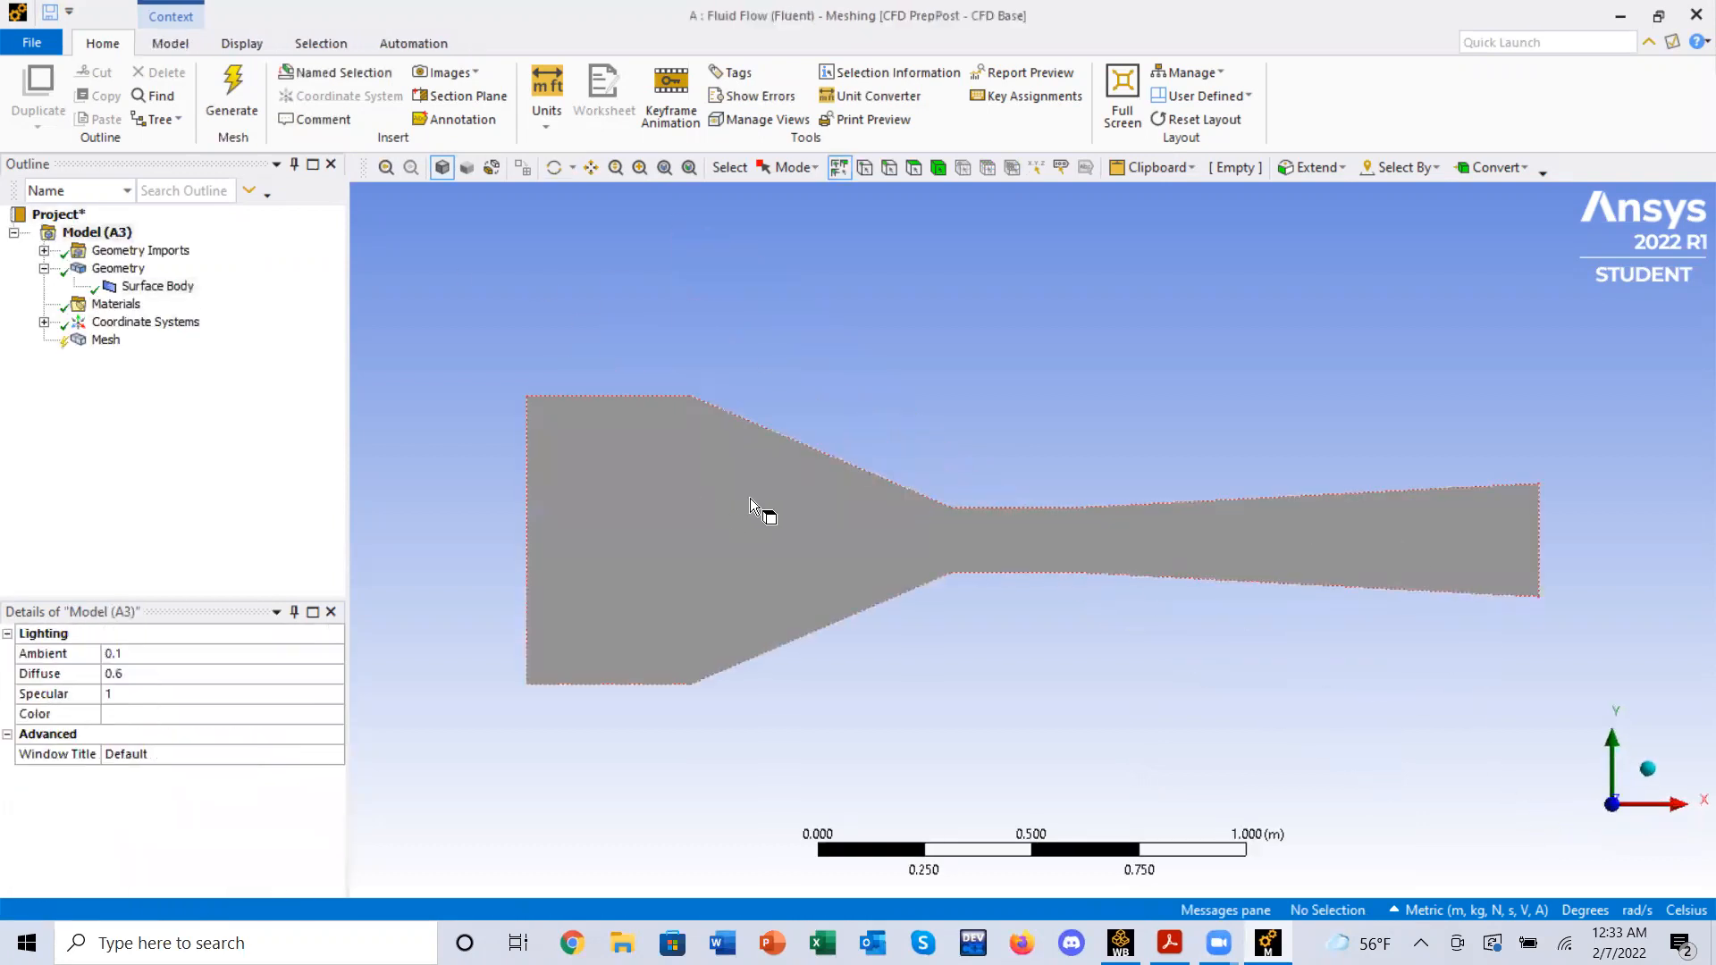
- Generate a mesh of the wind tunnel surface body with the default mesh settings
click(106, 342)
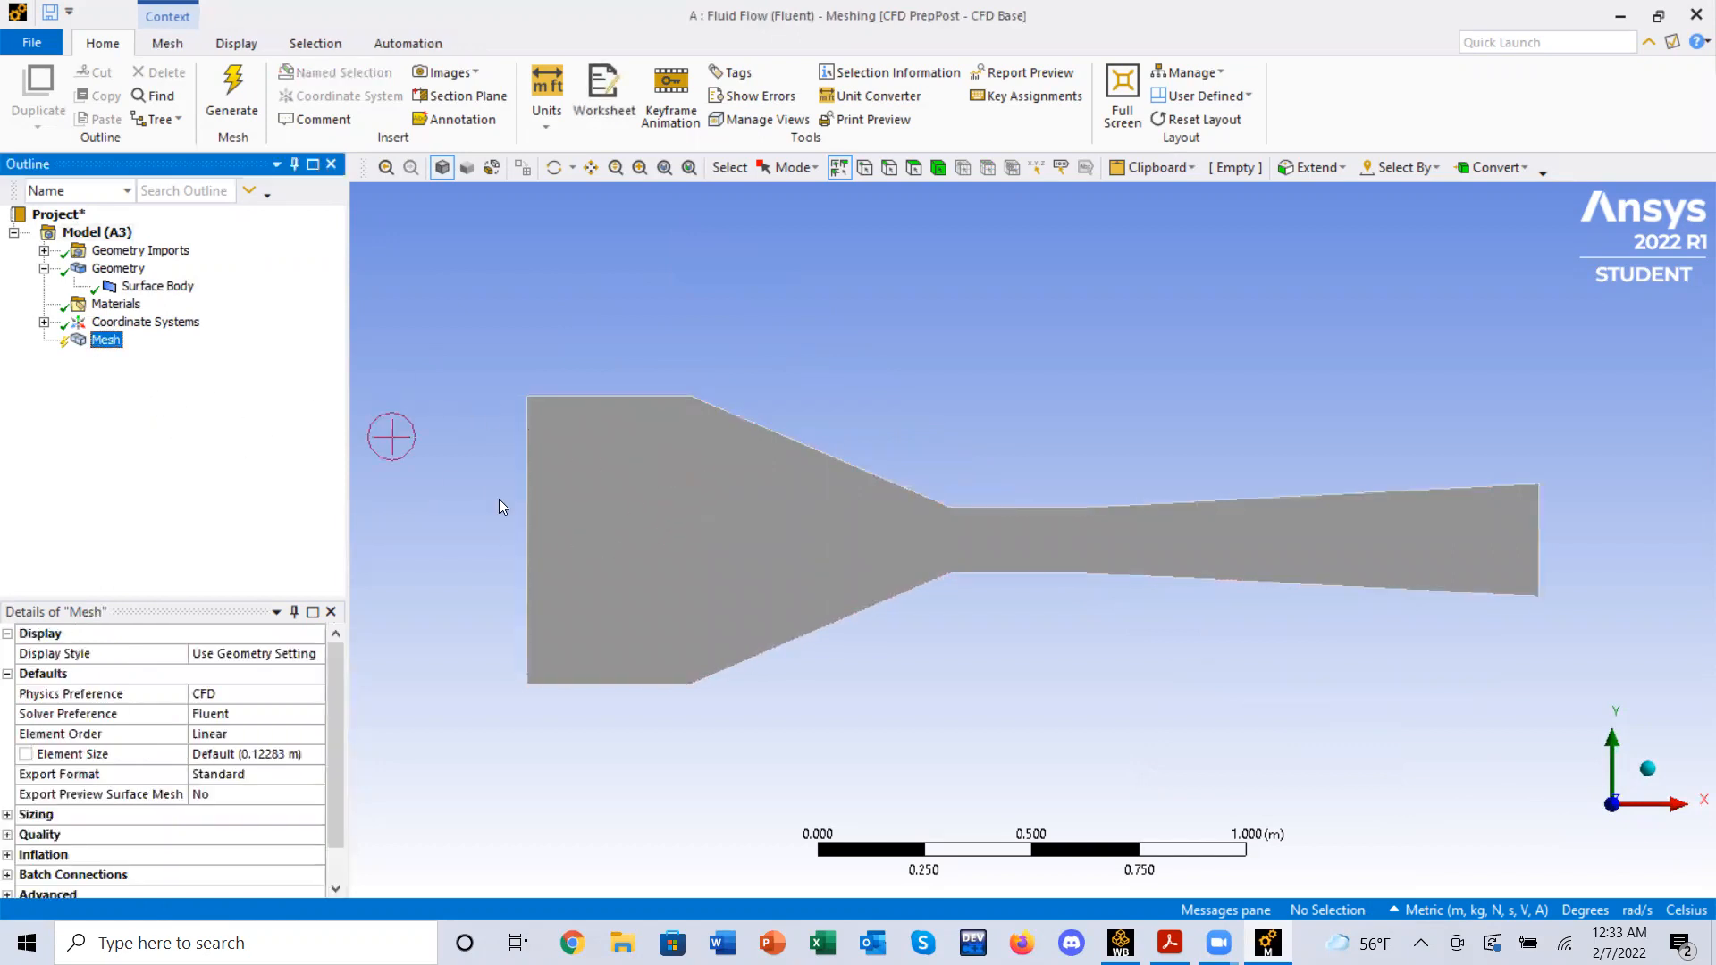
click(592, 563)
click(824, 432)
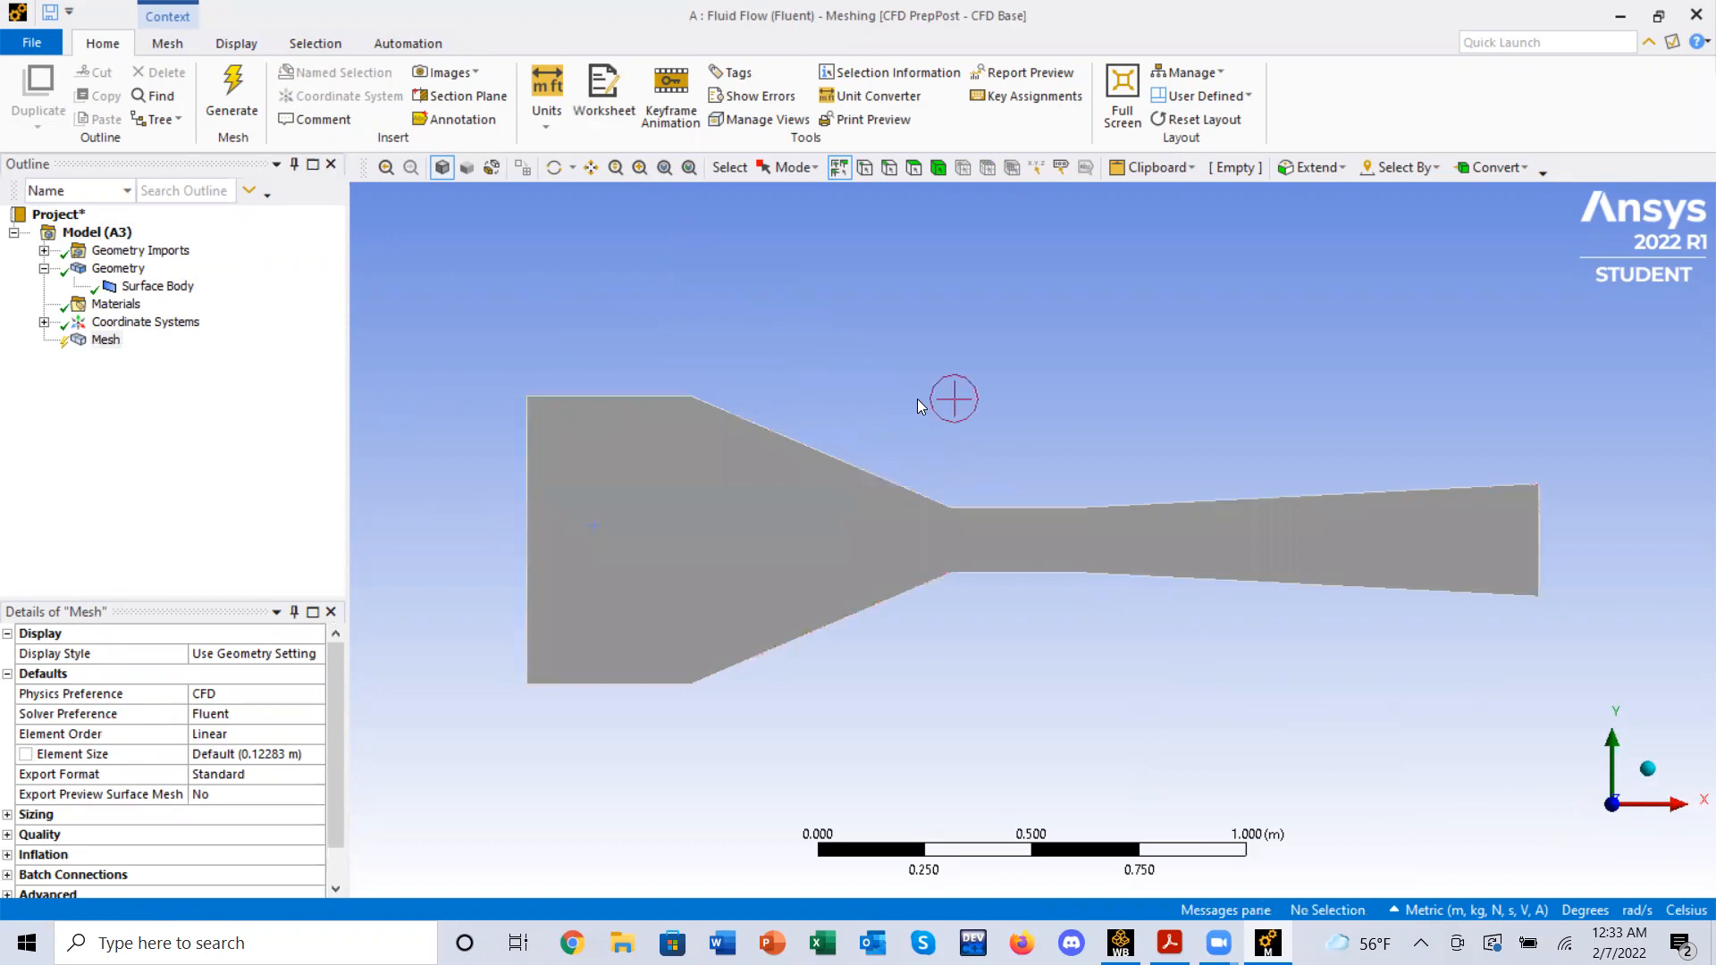
click(89, 340)
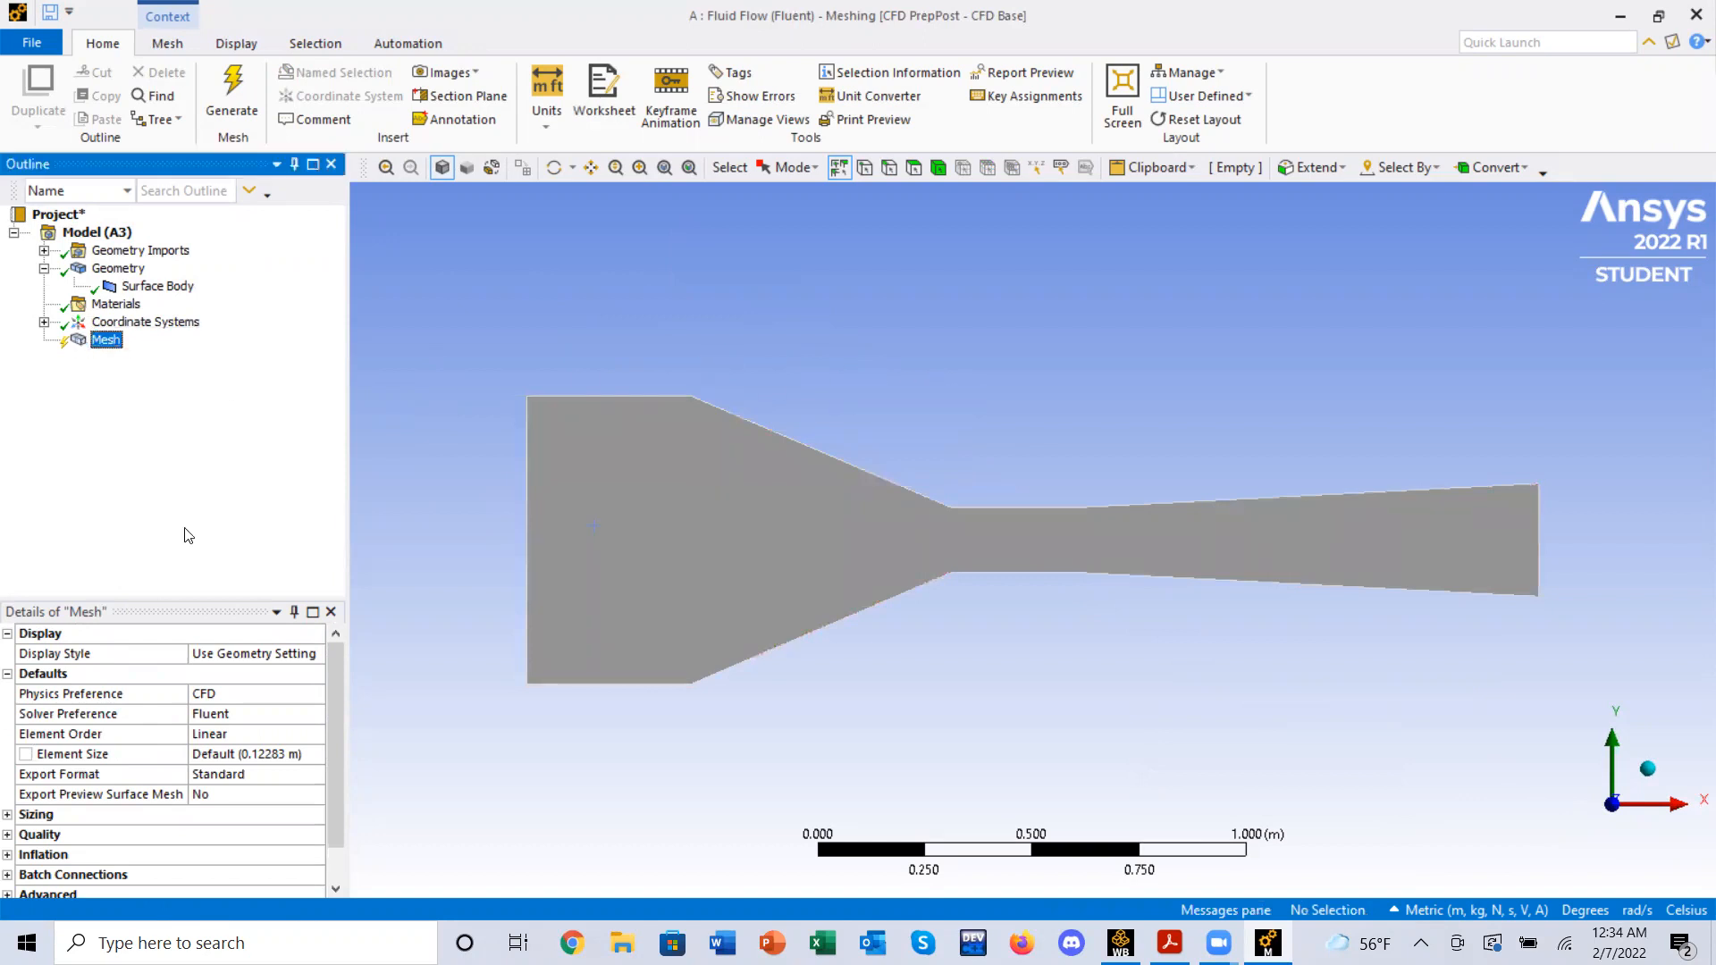
click(229, 114)
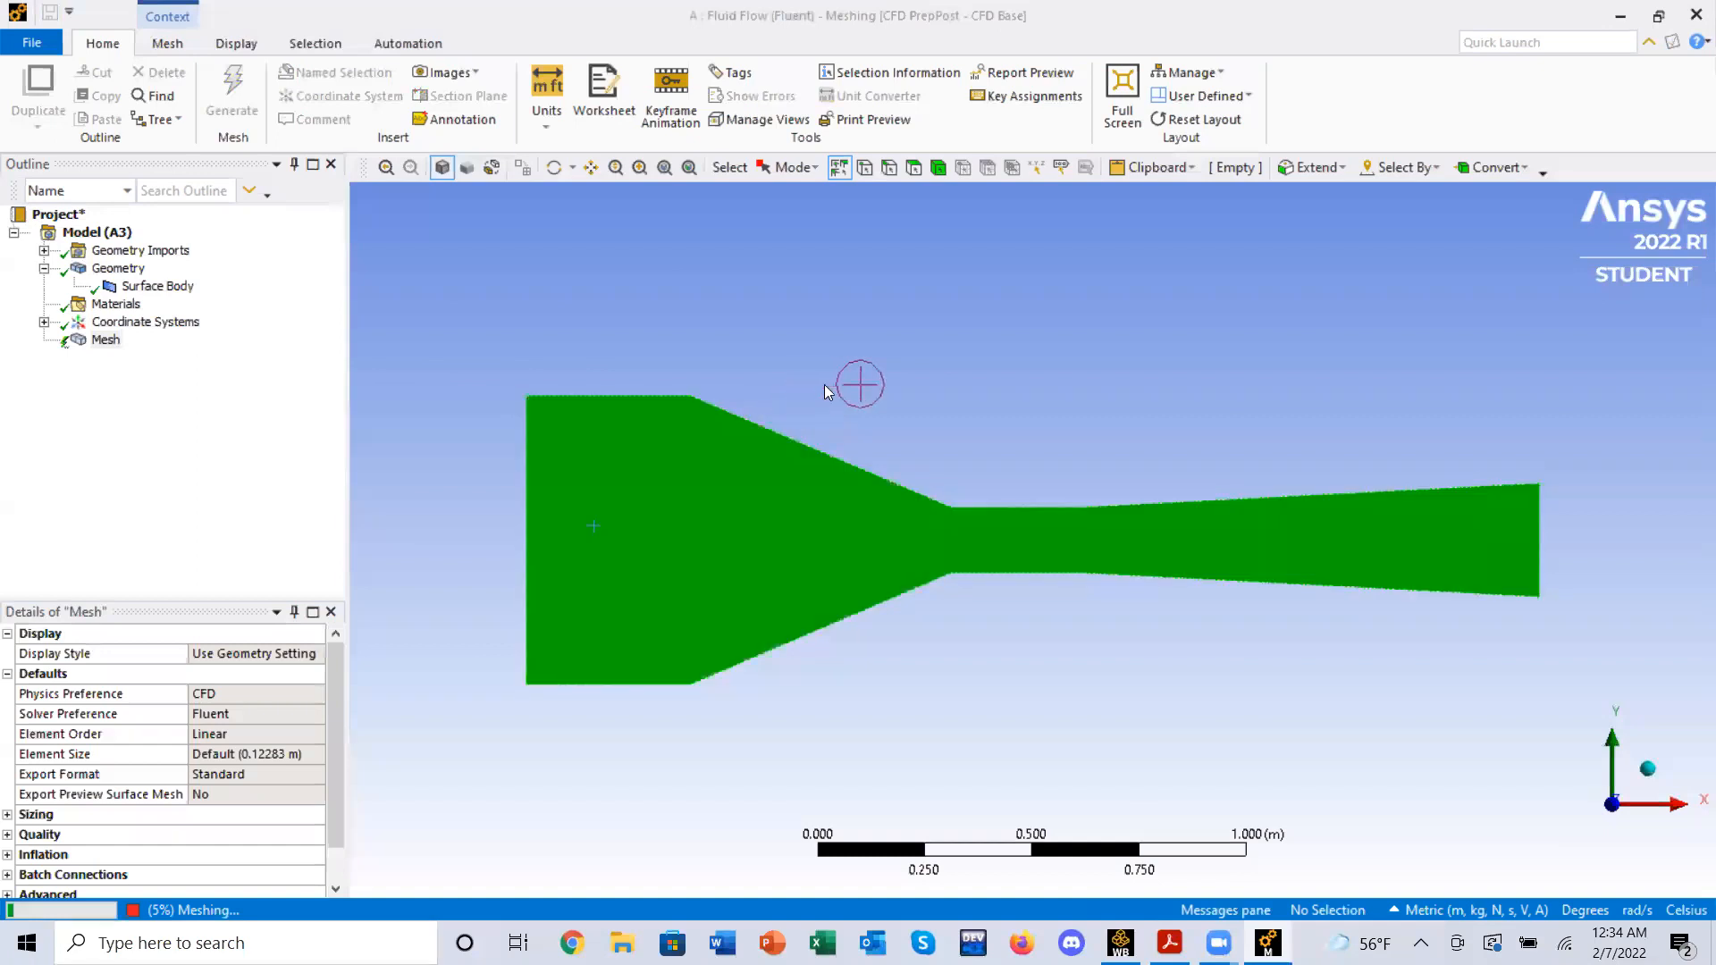
middle_drag(855, 390, 808, 597)
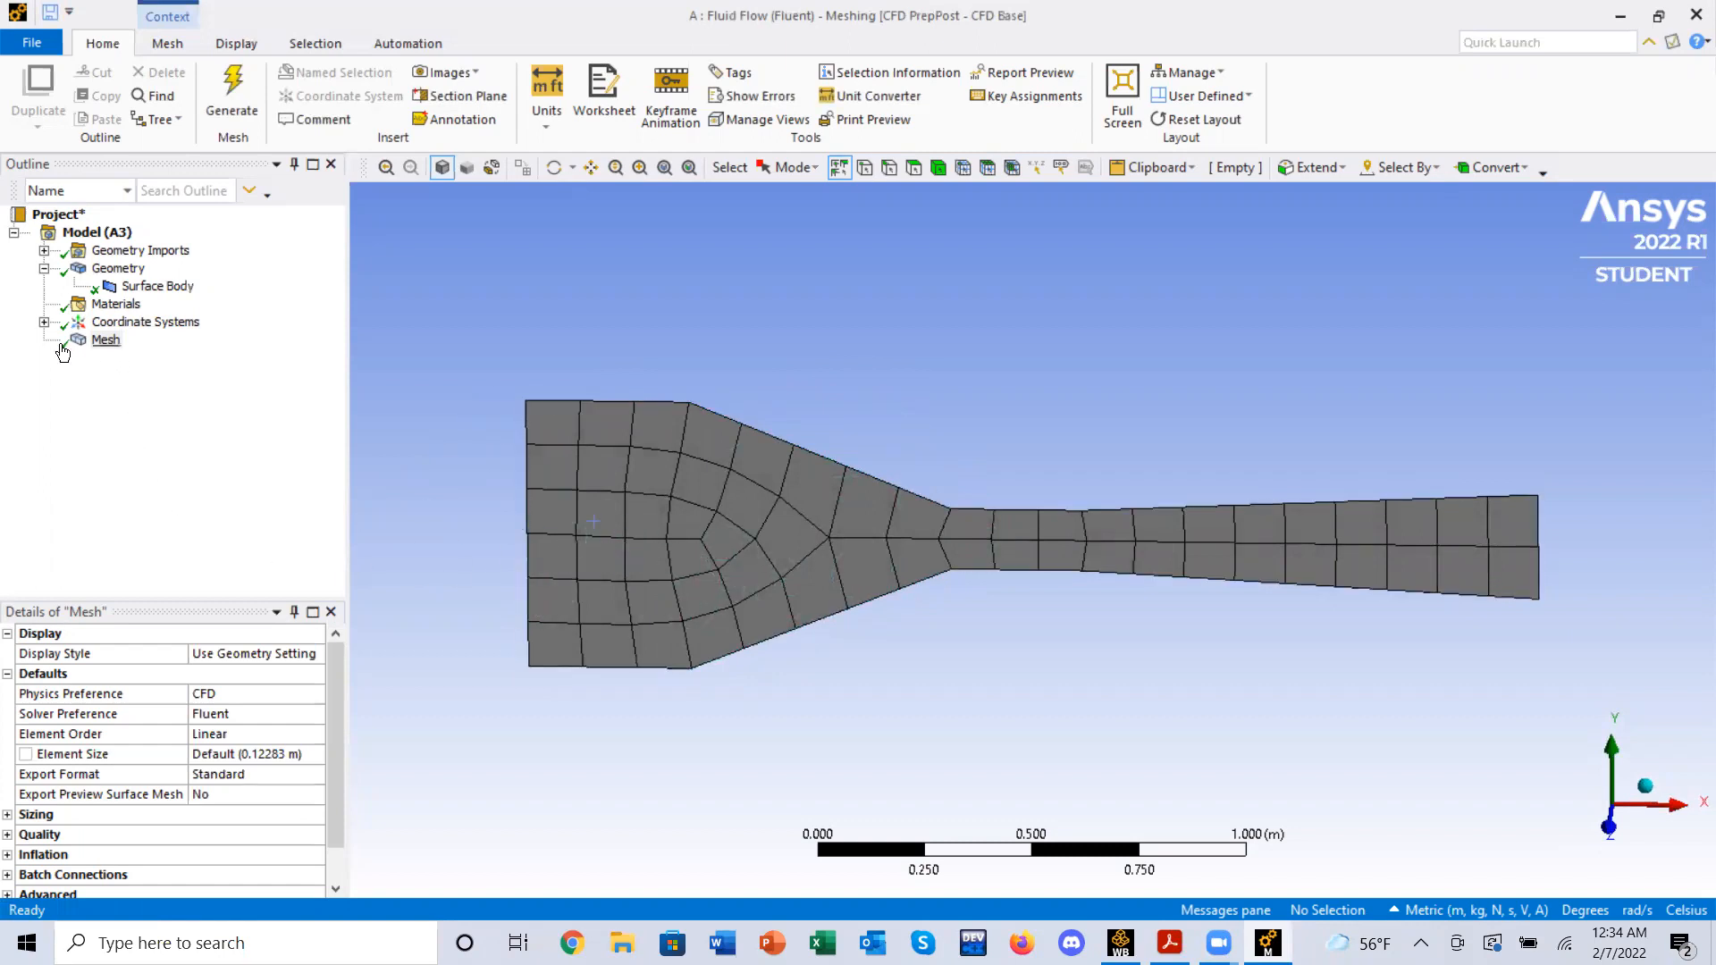
- Insert a mesh Method scoped to the wind tunnel surface body and set its method to Triangles
right_click(99, 343)
mouse_move(139, 360)
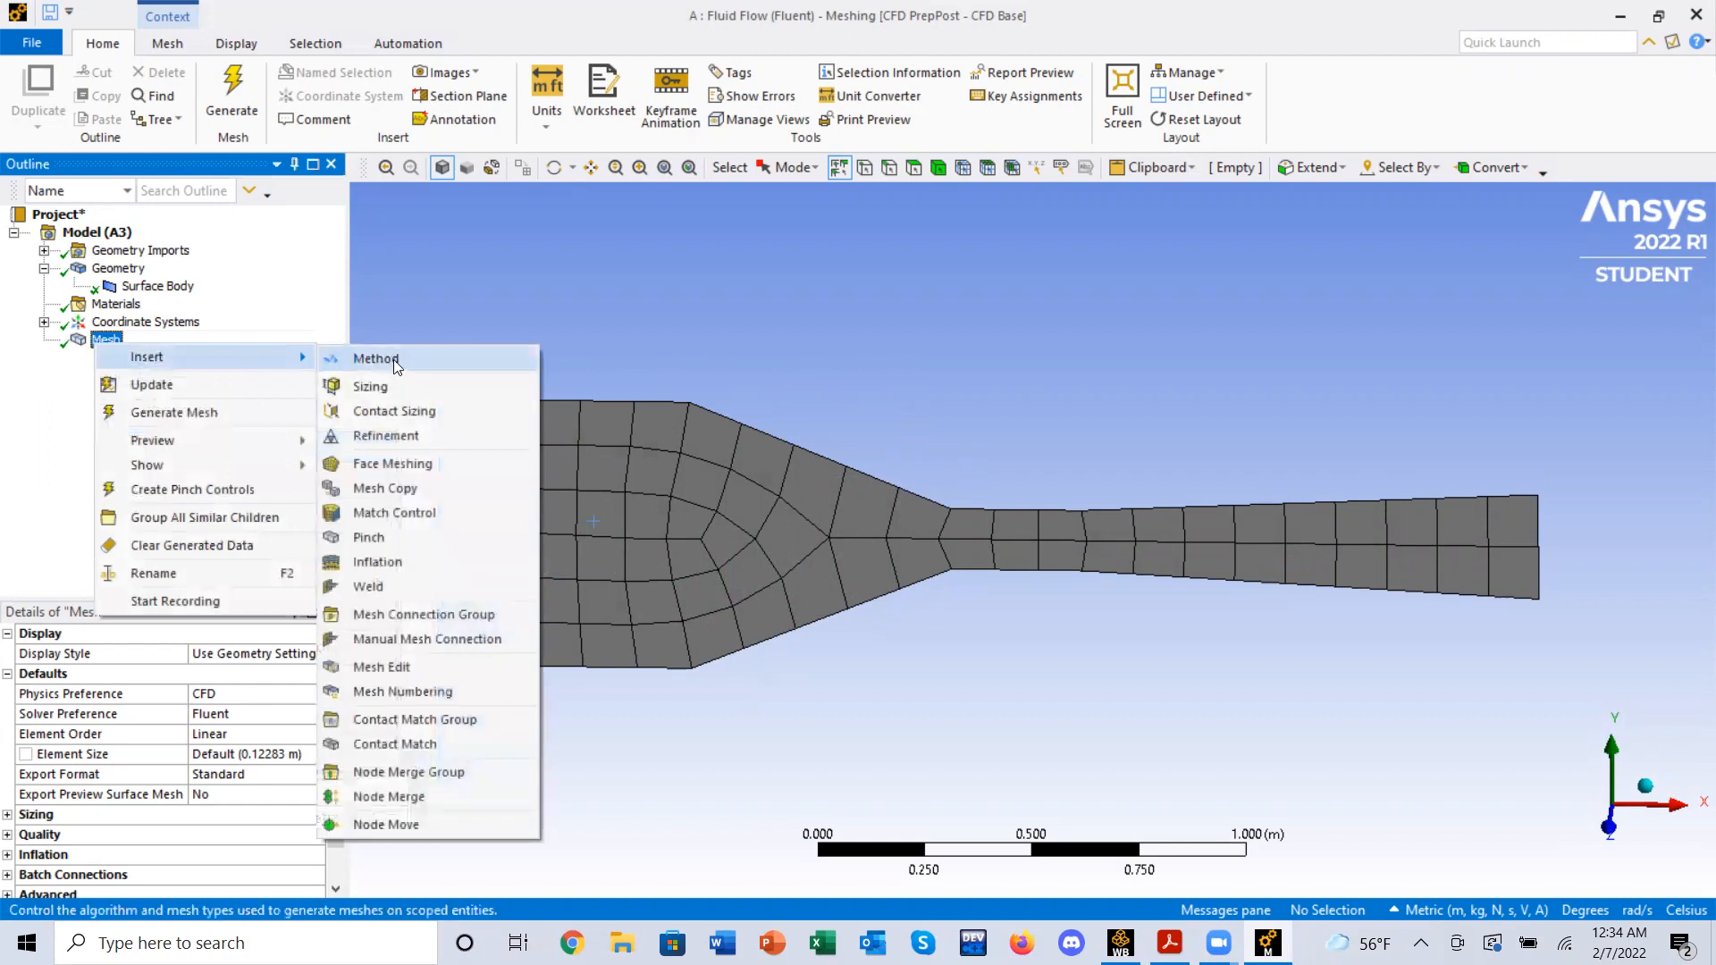
click(394, 361)
click(177, 359)
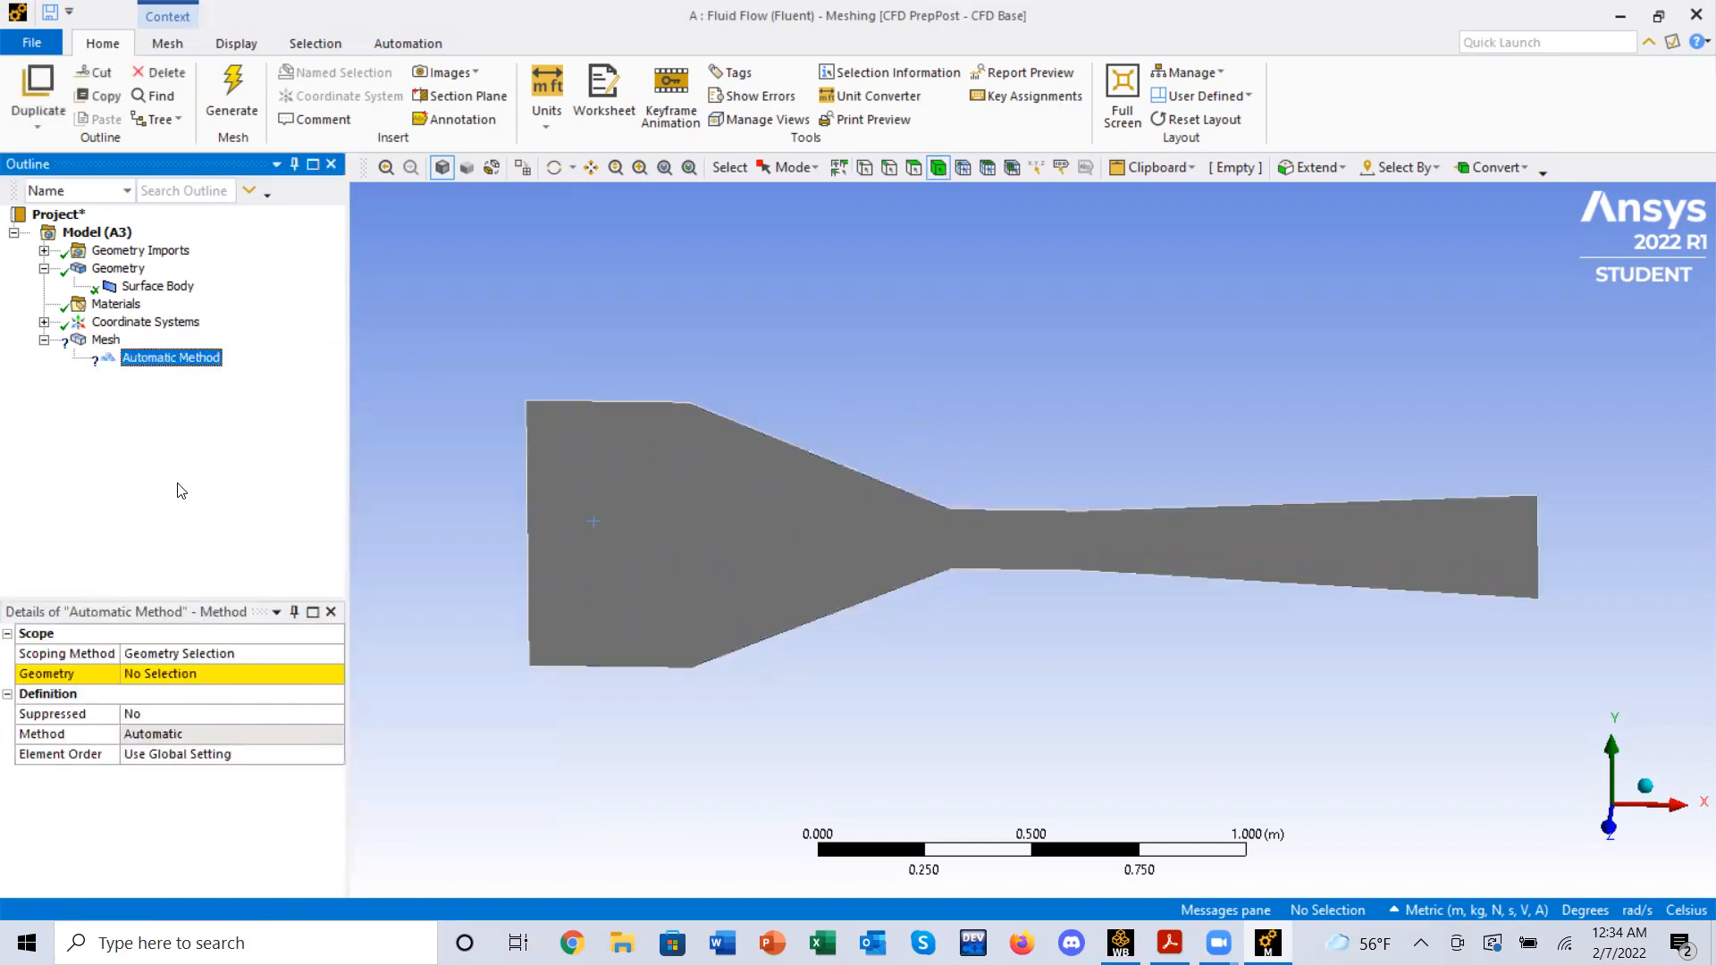
click(165, 674)
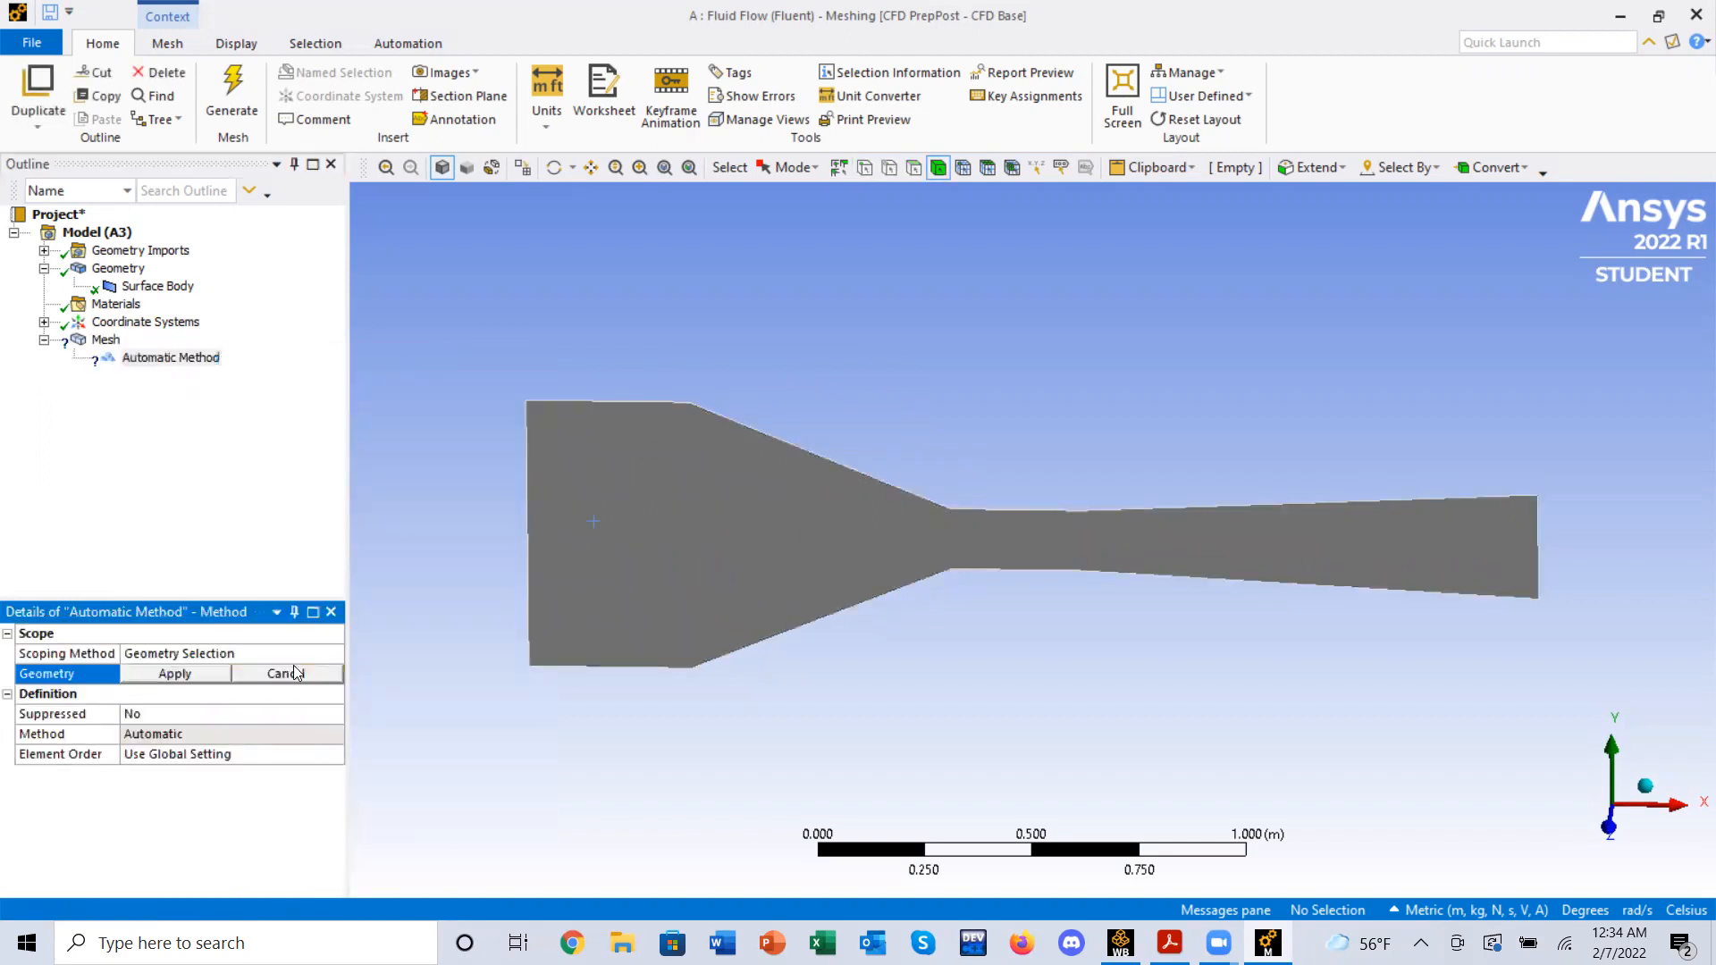
click(575, 588)
click(186, 677)
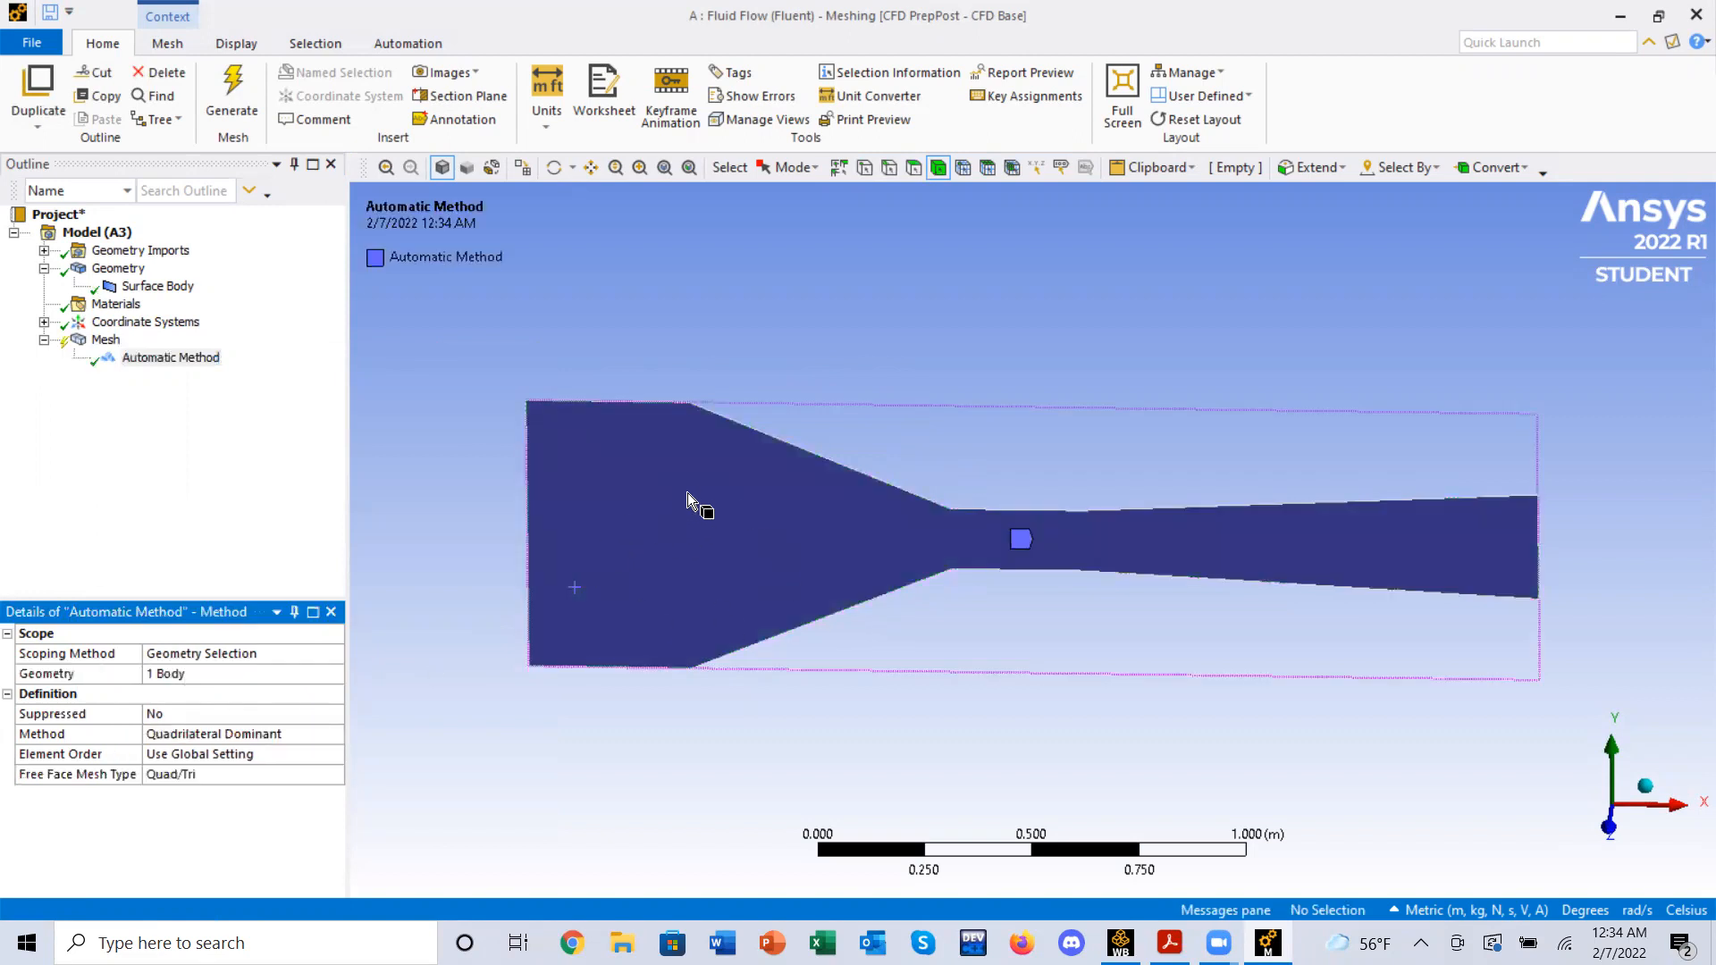
click(166, 735)
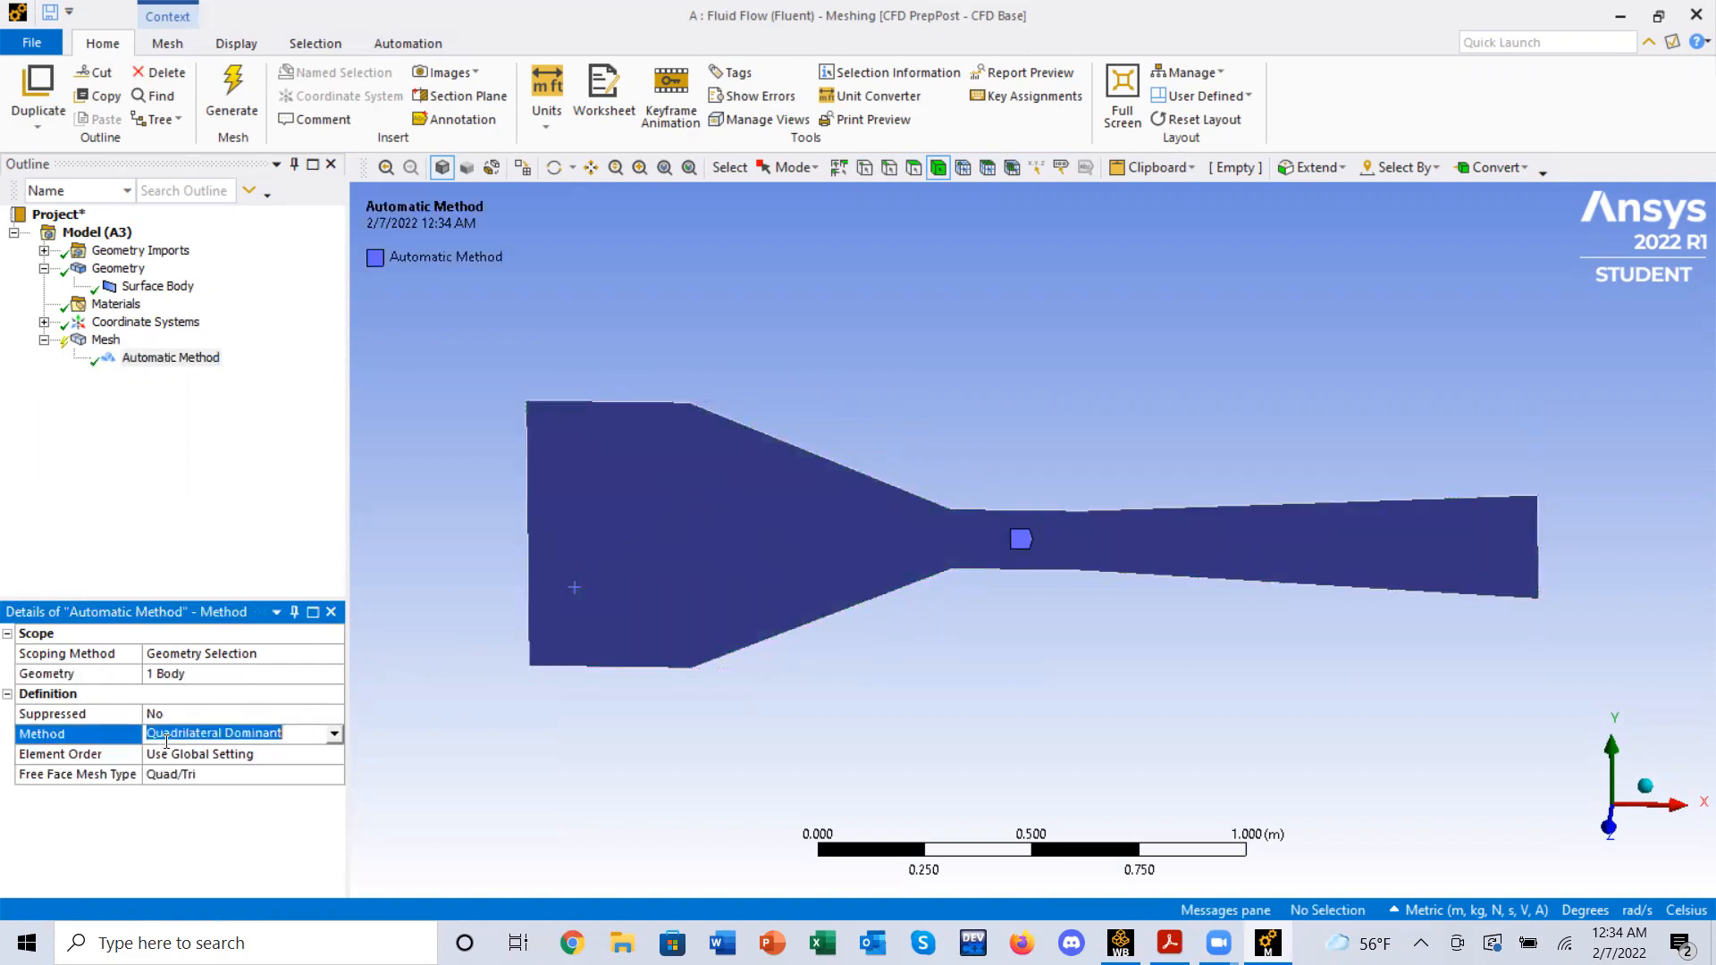
click(334, 735)
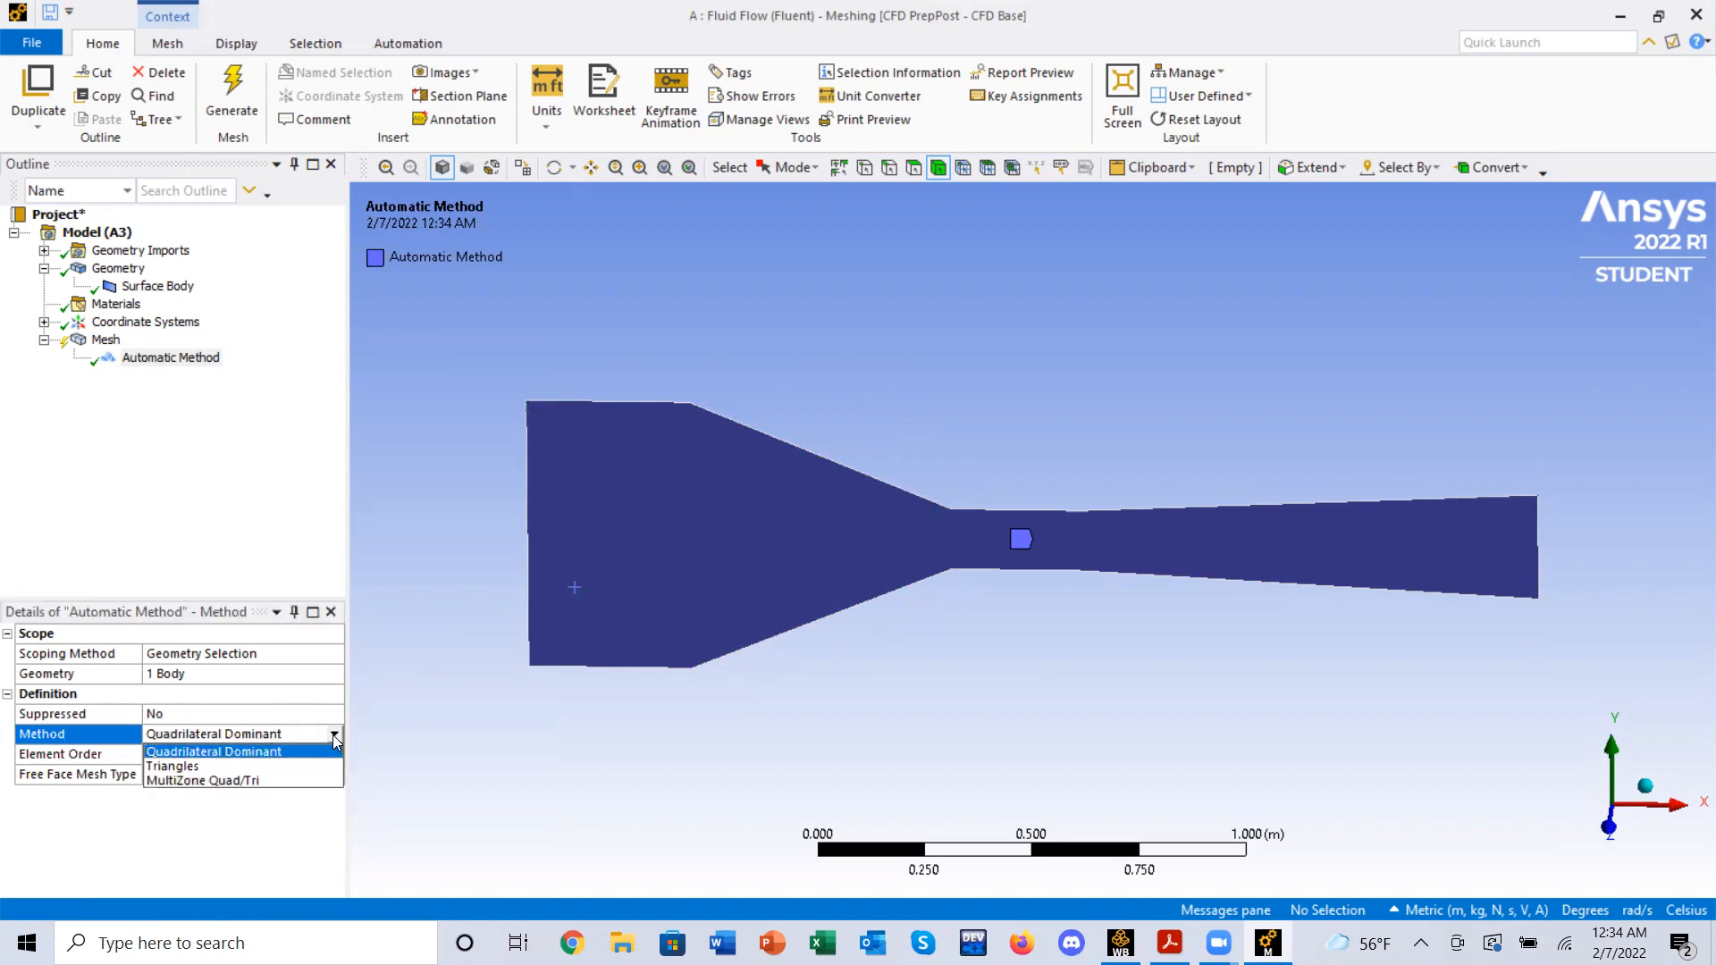
click(174, 766)
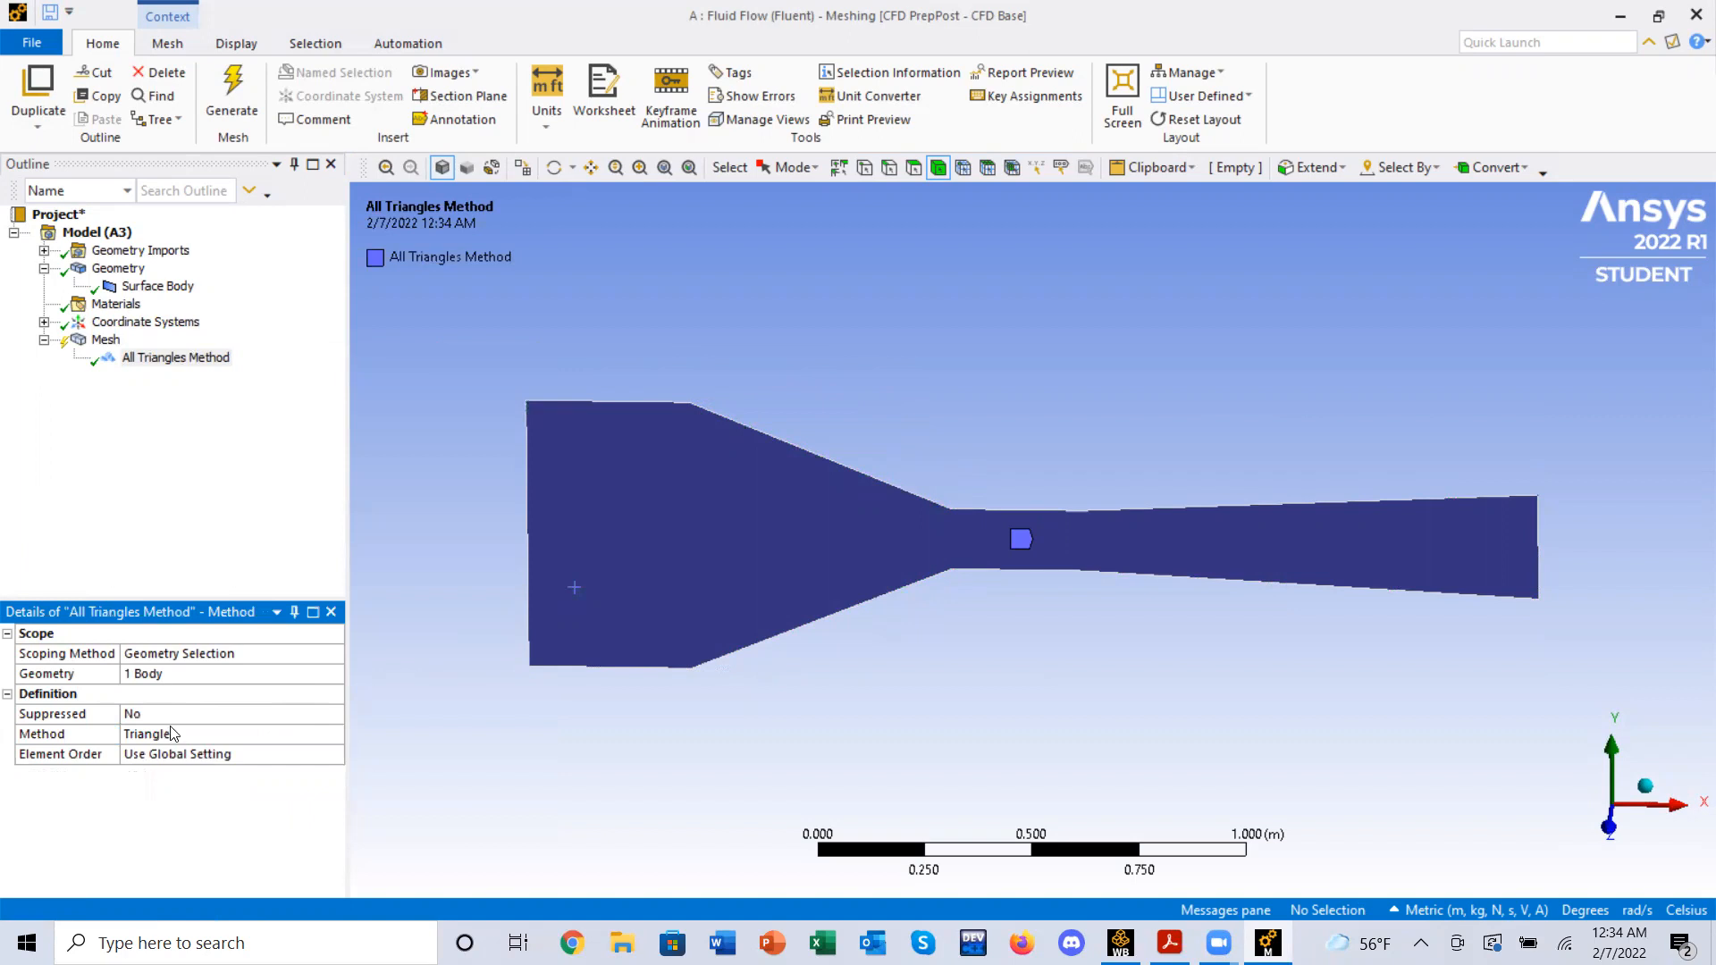
- Set the global mesh element size to 0.01 m and regenerate the mesh
click(105, 341)
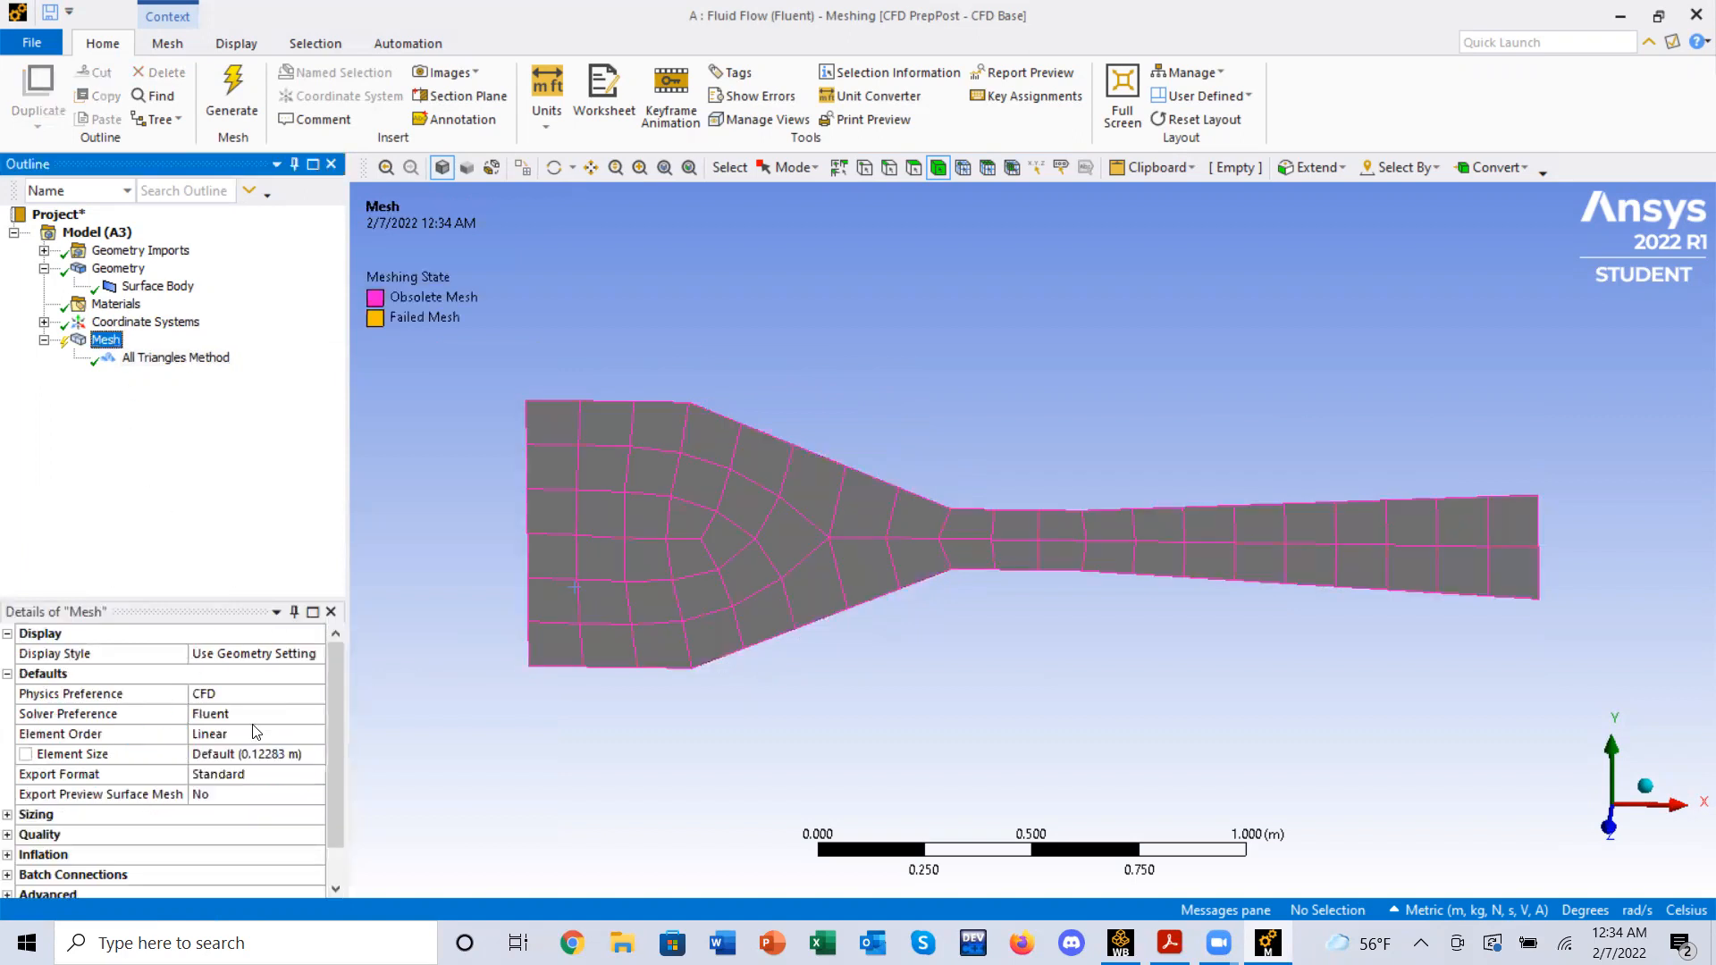
click(261, 754)
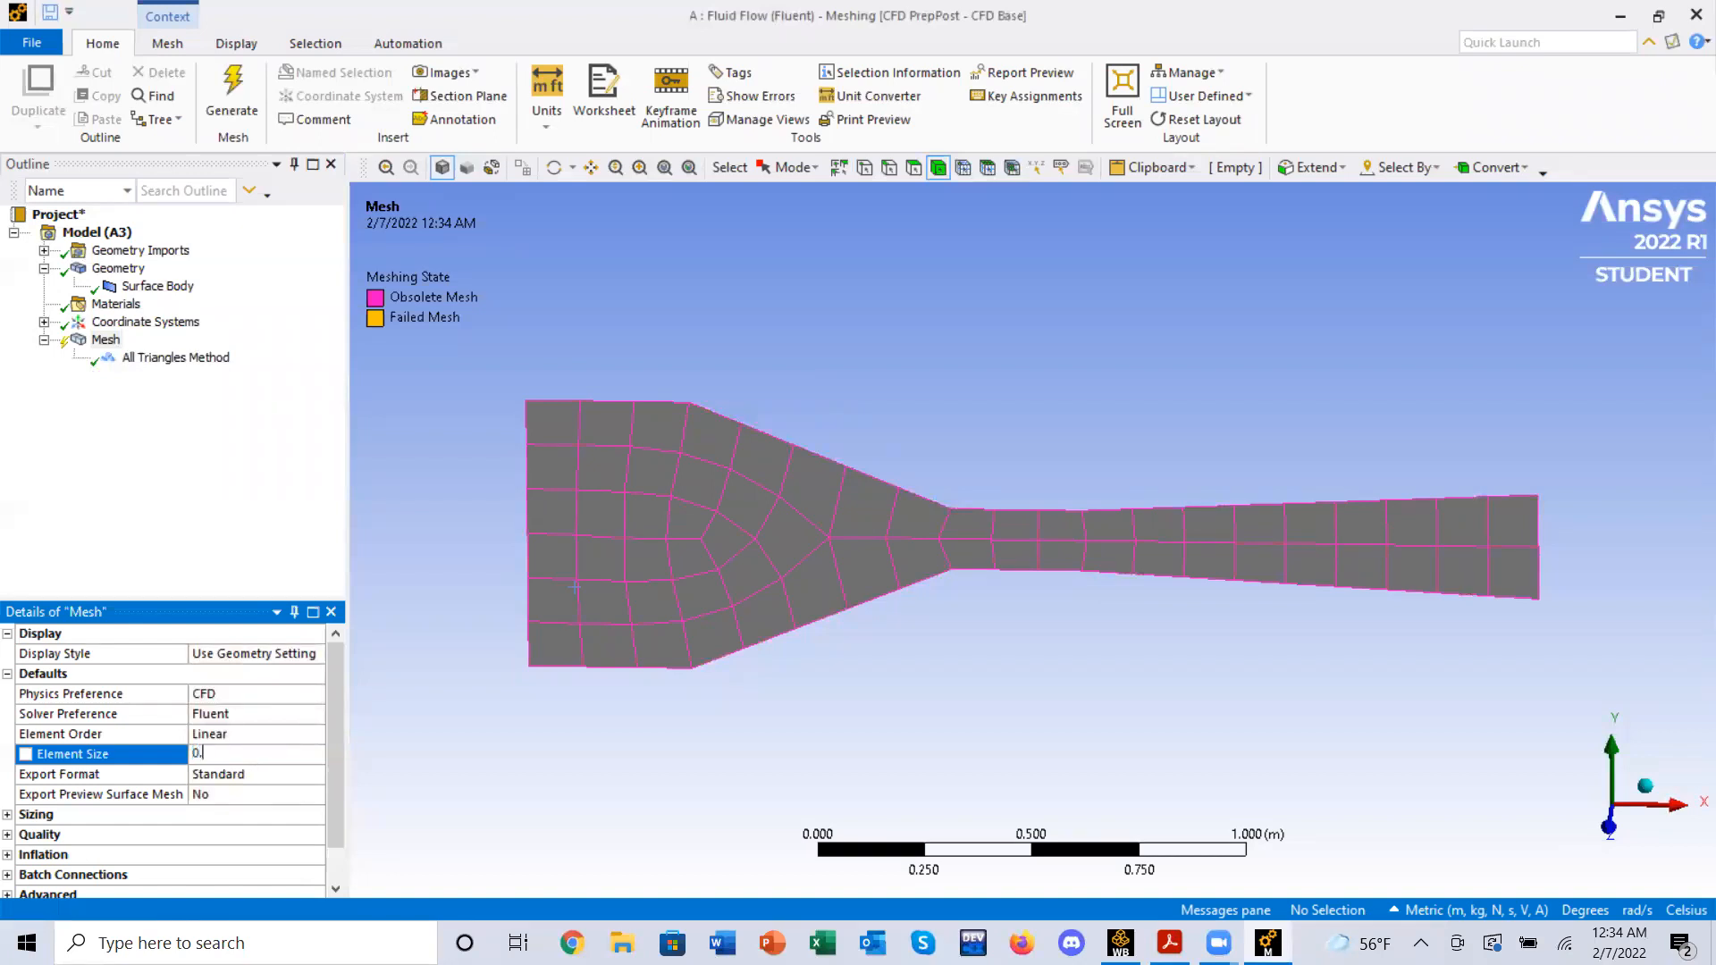
key(Return)
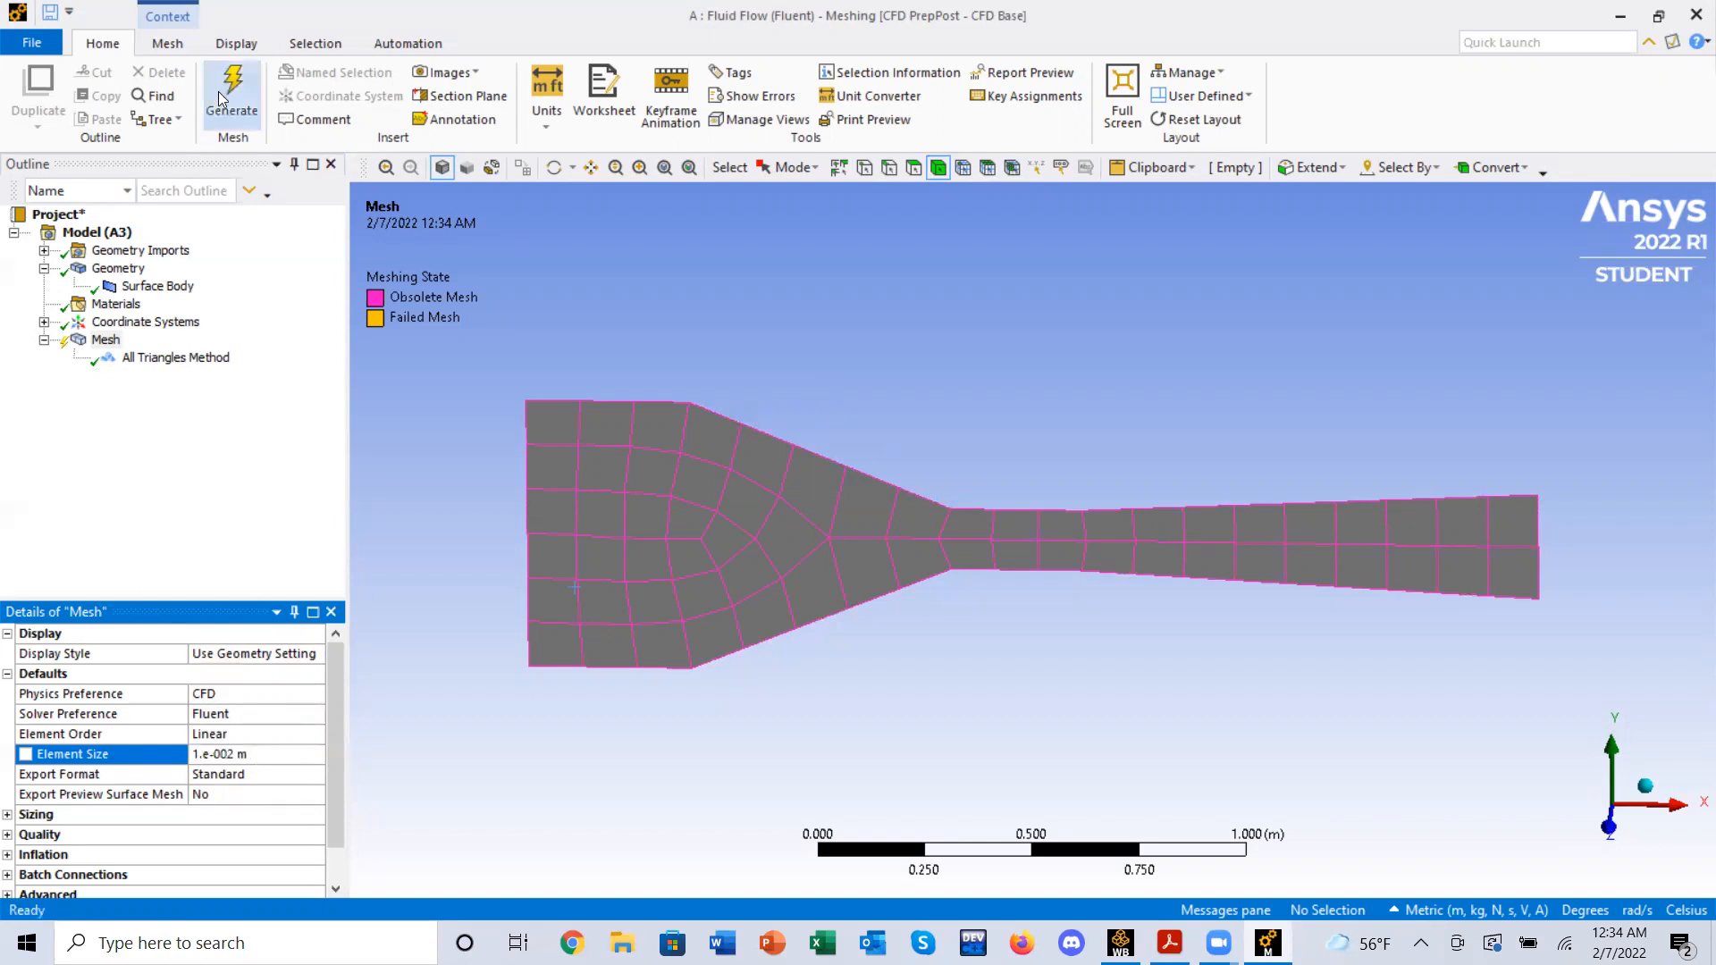
click(224, 93)
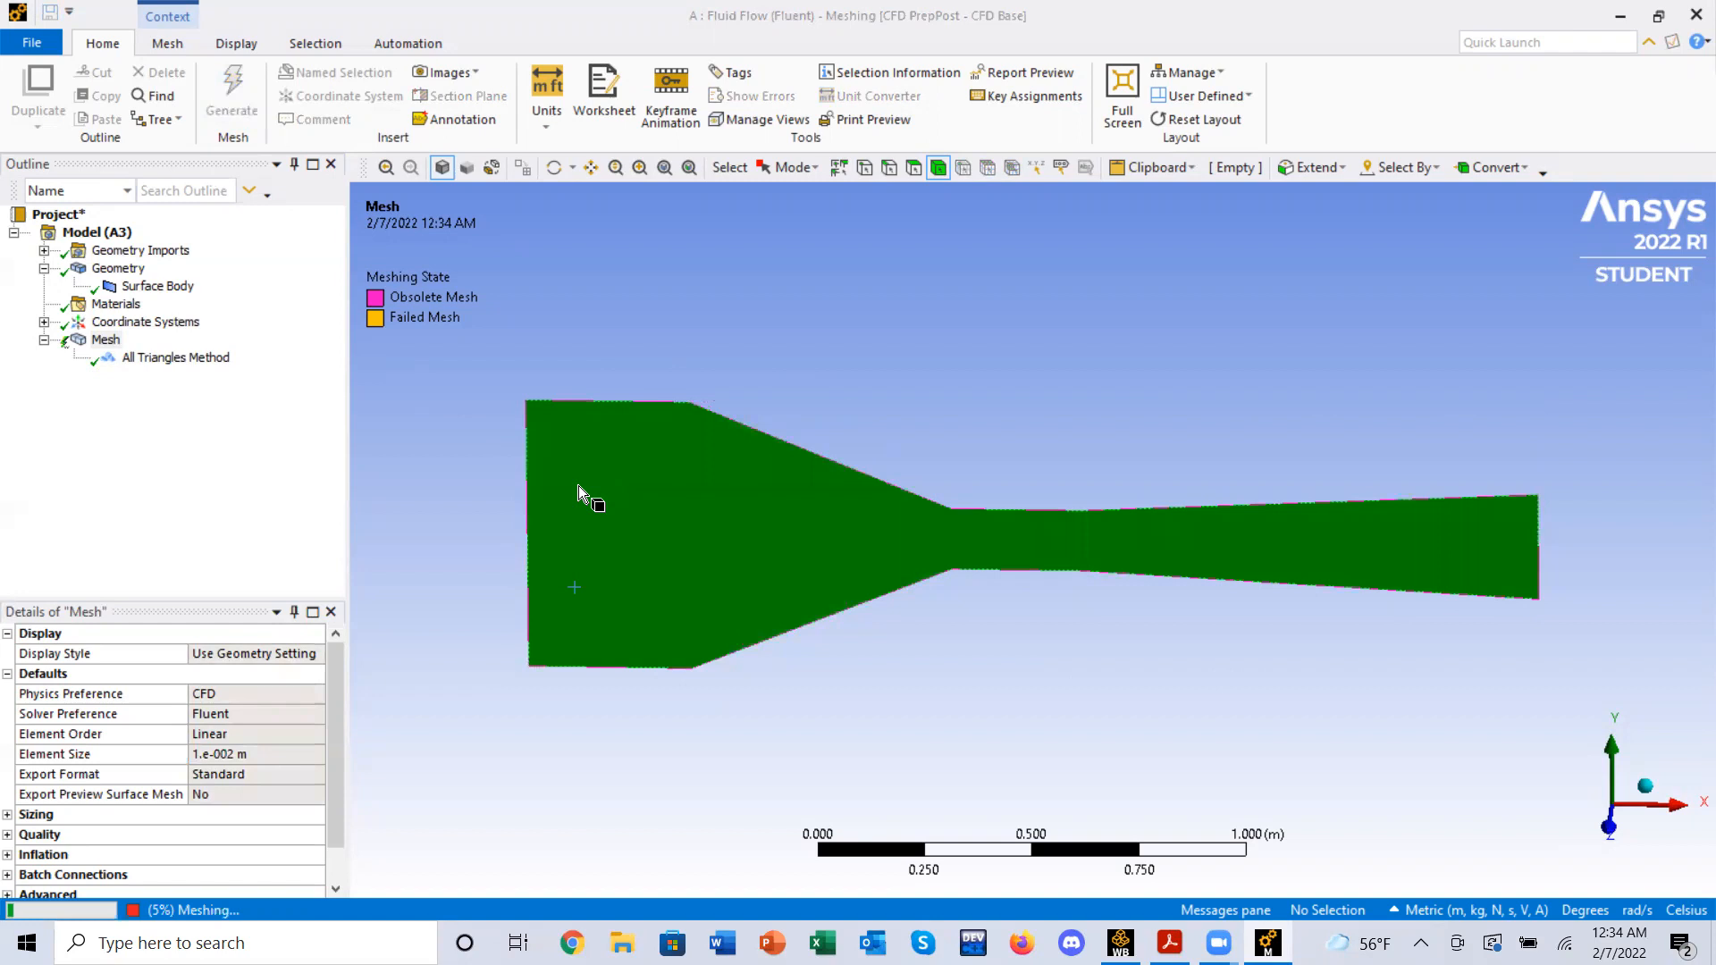
click(642, 452)
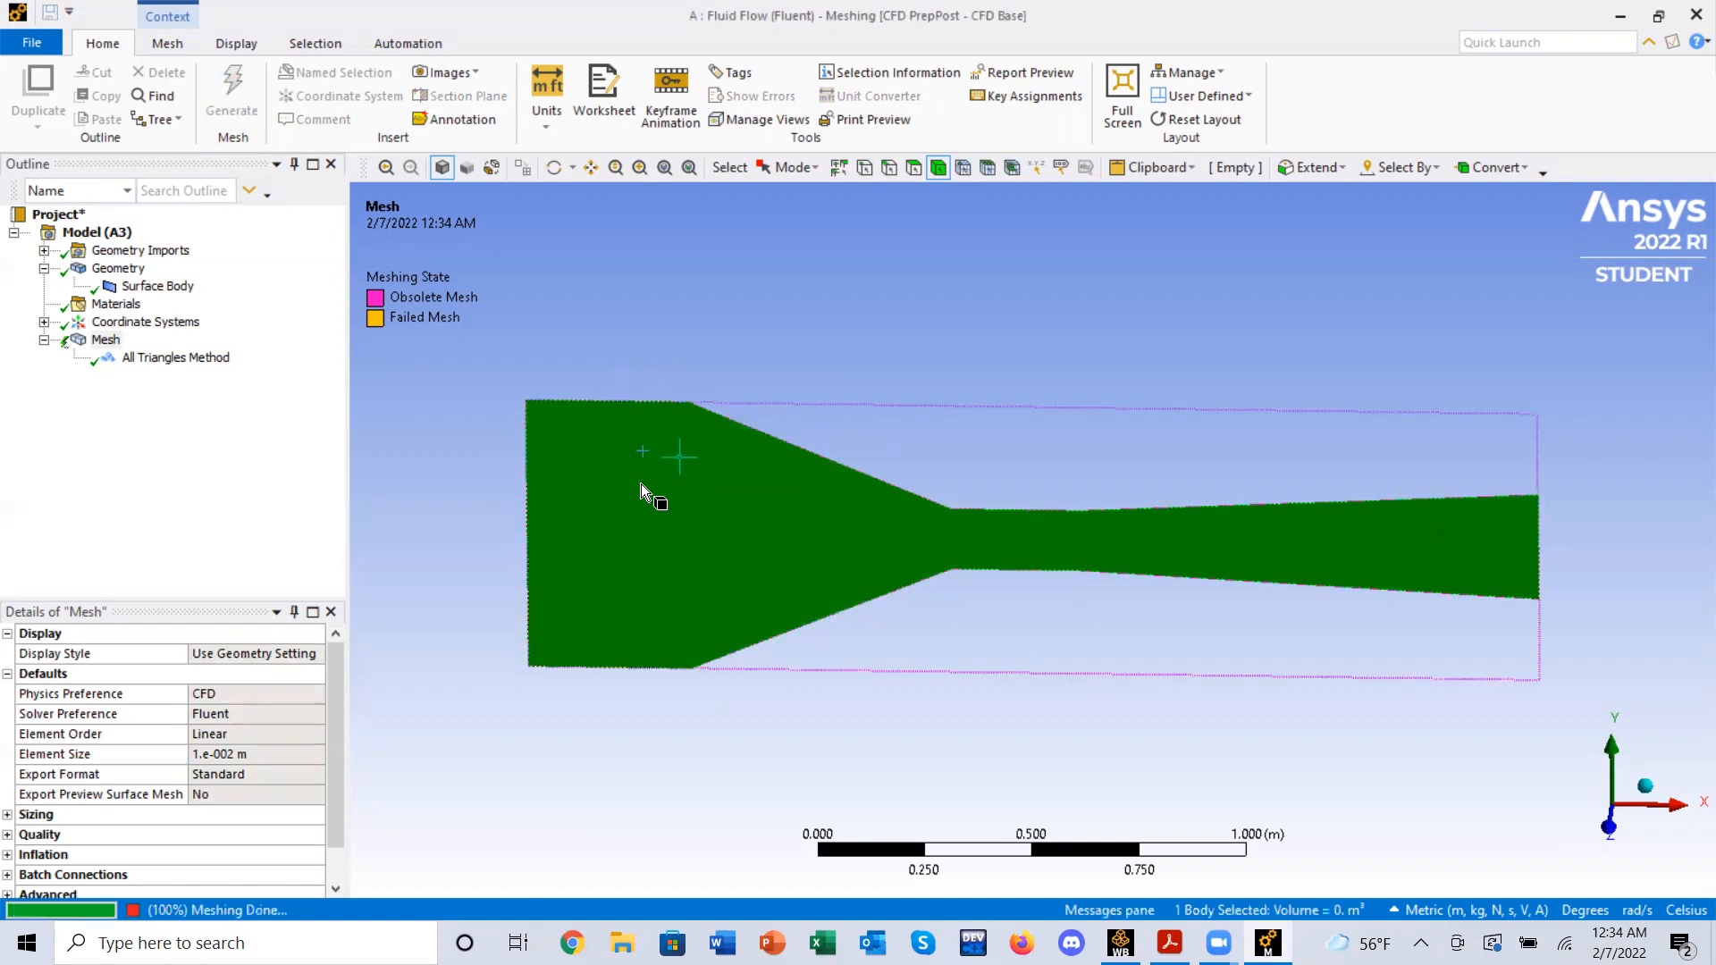
click(105, 340)
click(742, 397)
- Examine the triangular mesh close up around the throat and the contraction of the wind tunnel
scroll(743, 534, down, 1)
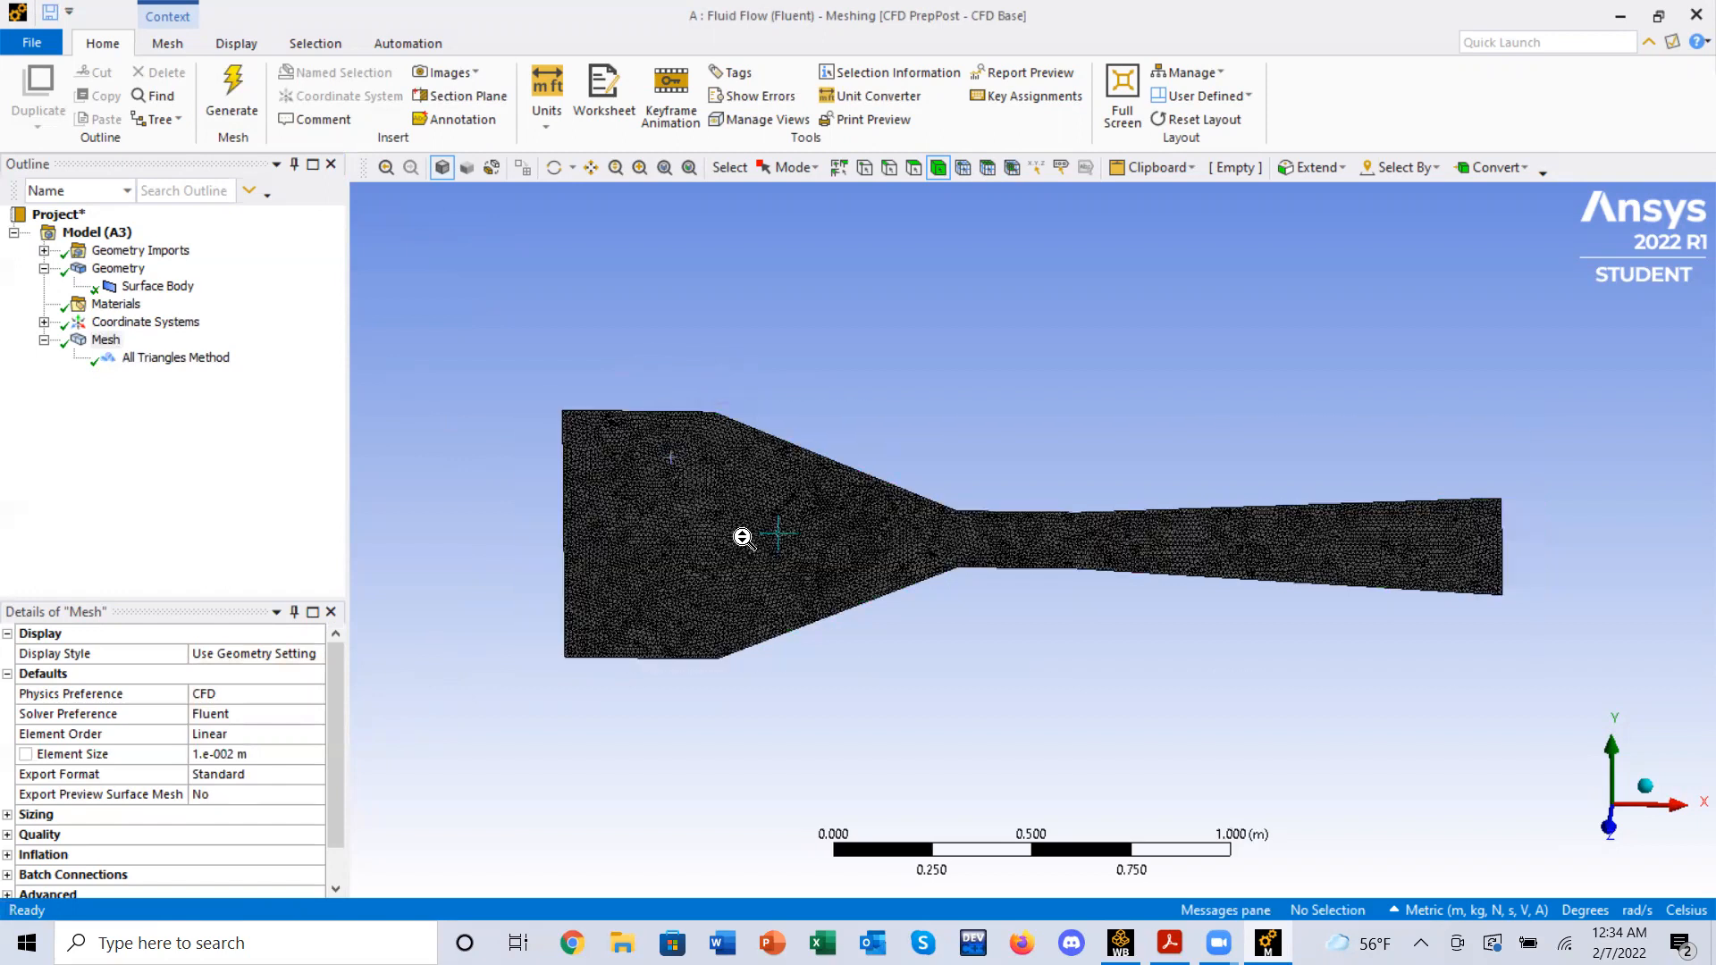
scroll(905, 552, up, 3)
scroll(845, 538, up, 5)
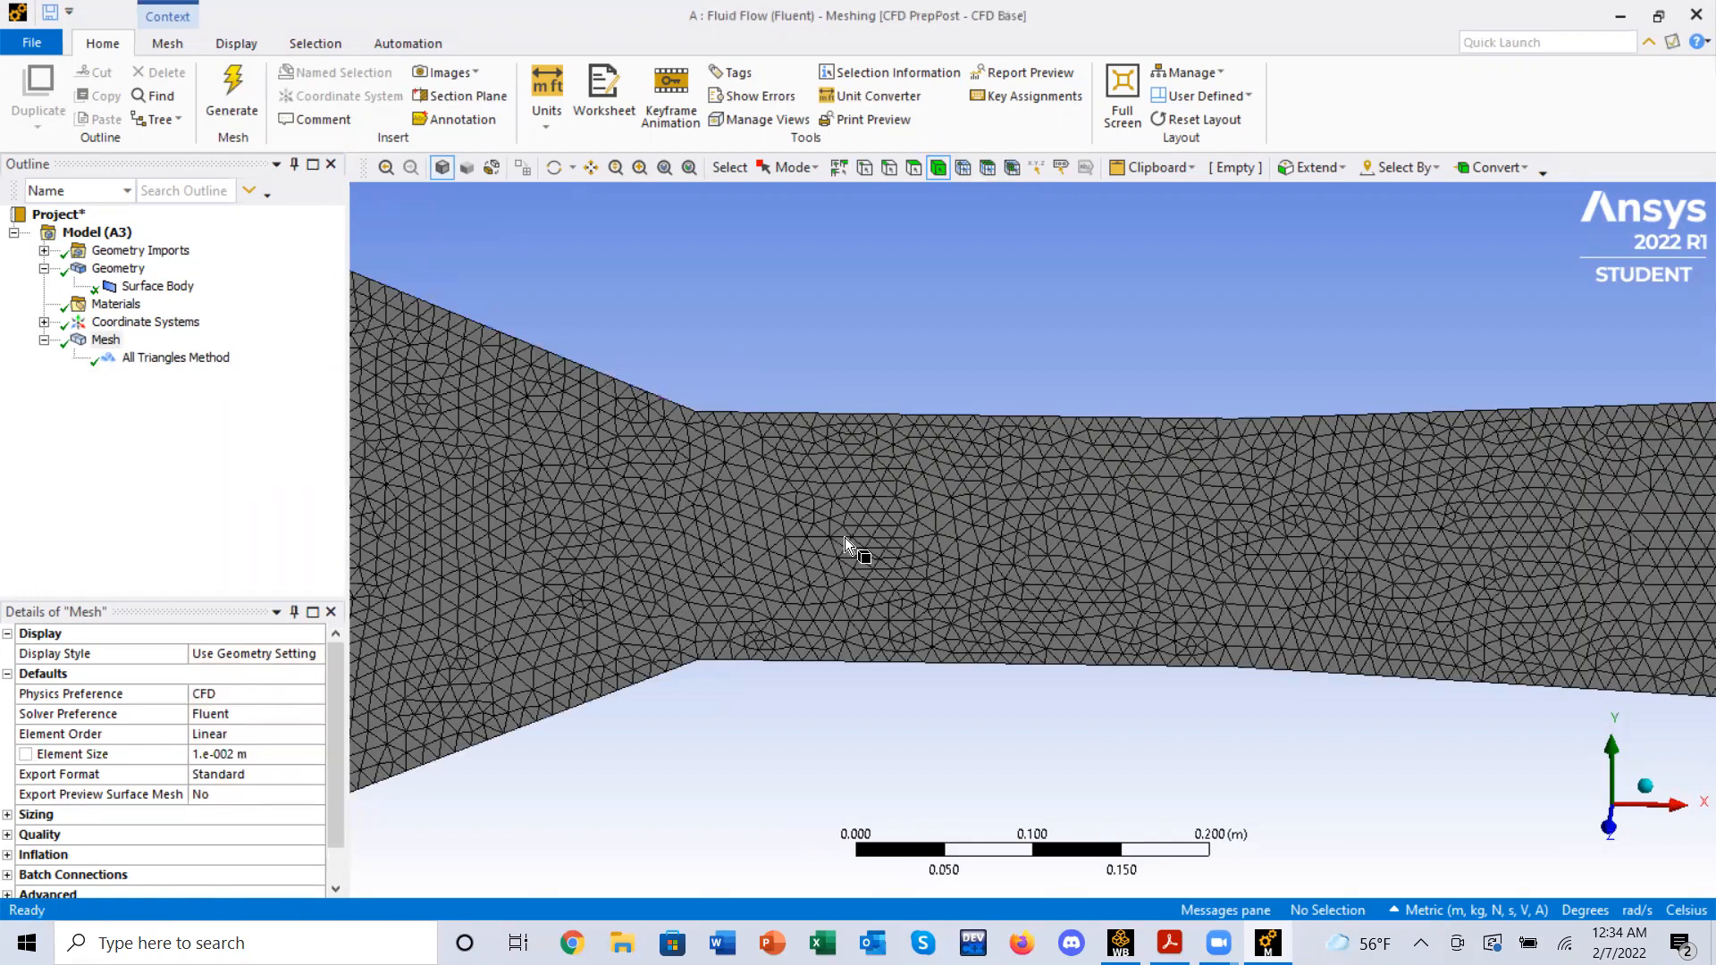
scroll(909, 477, down, 5)
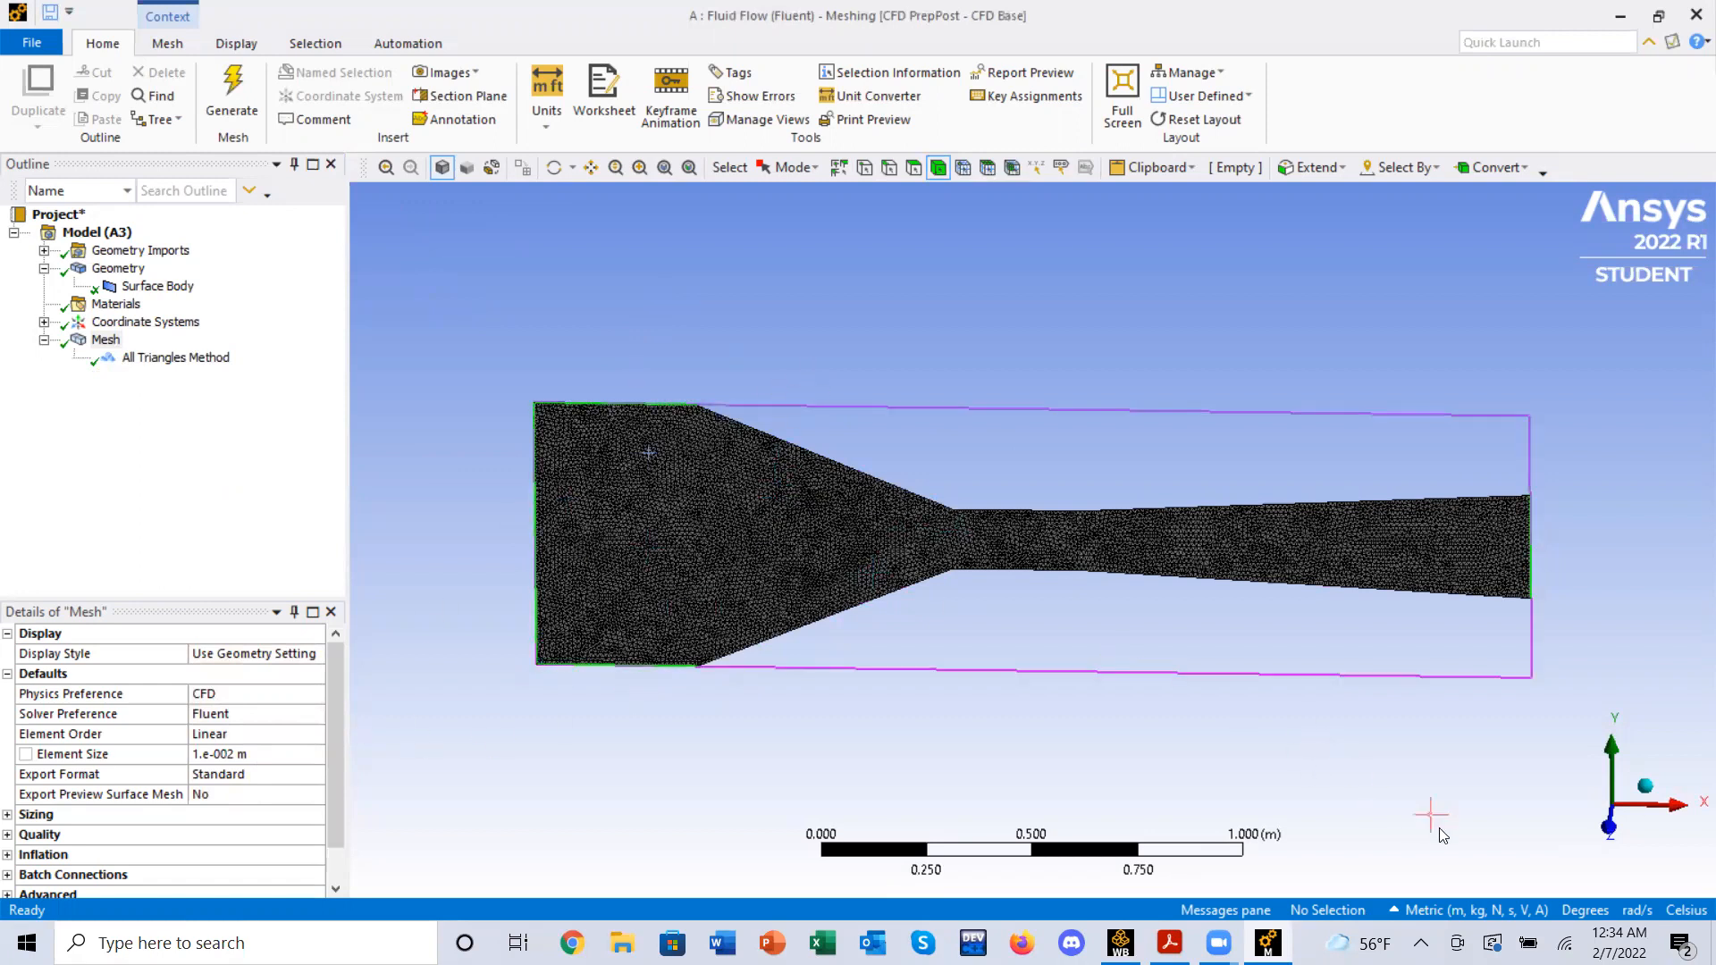
click(1609, 827)
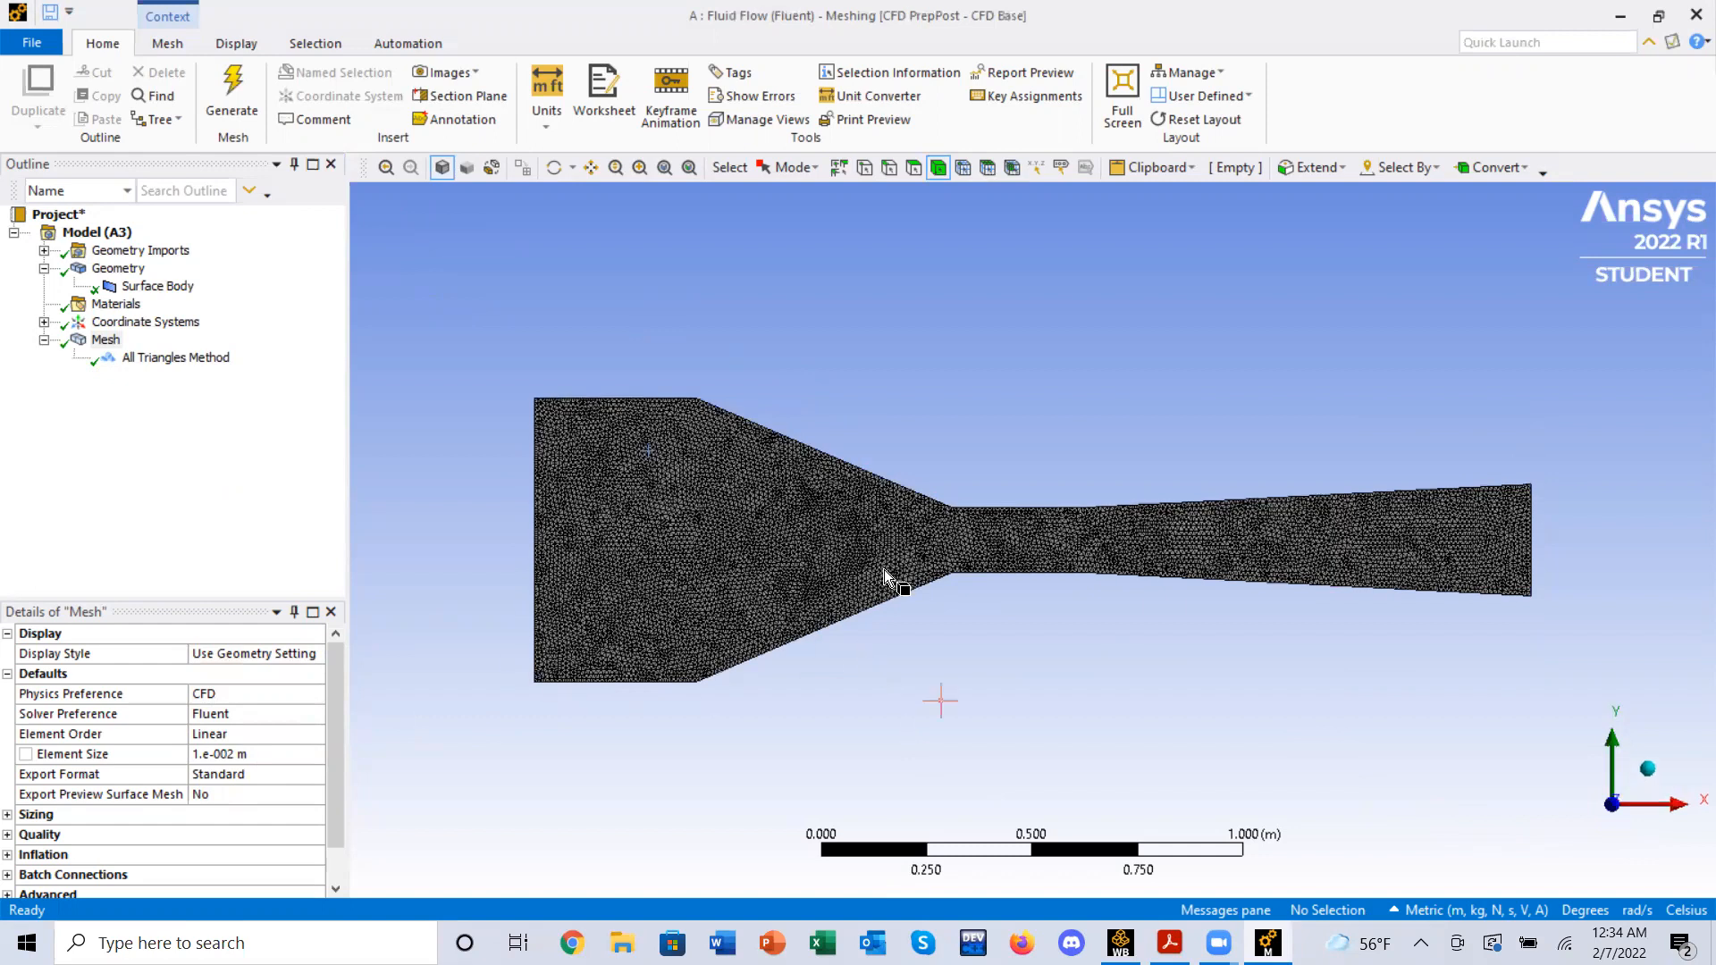
scroll(632, 536, down, 1)
scroll(822, 527, up, 2)
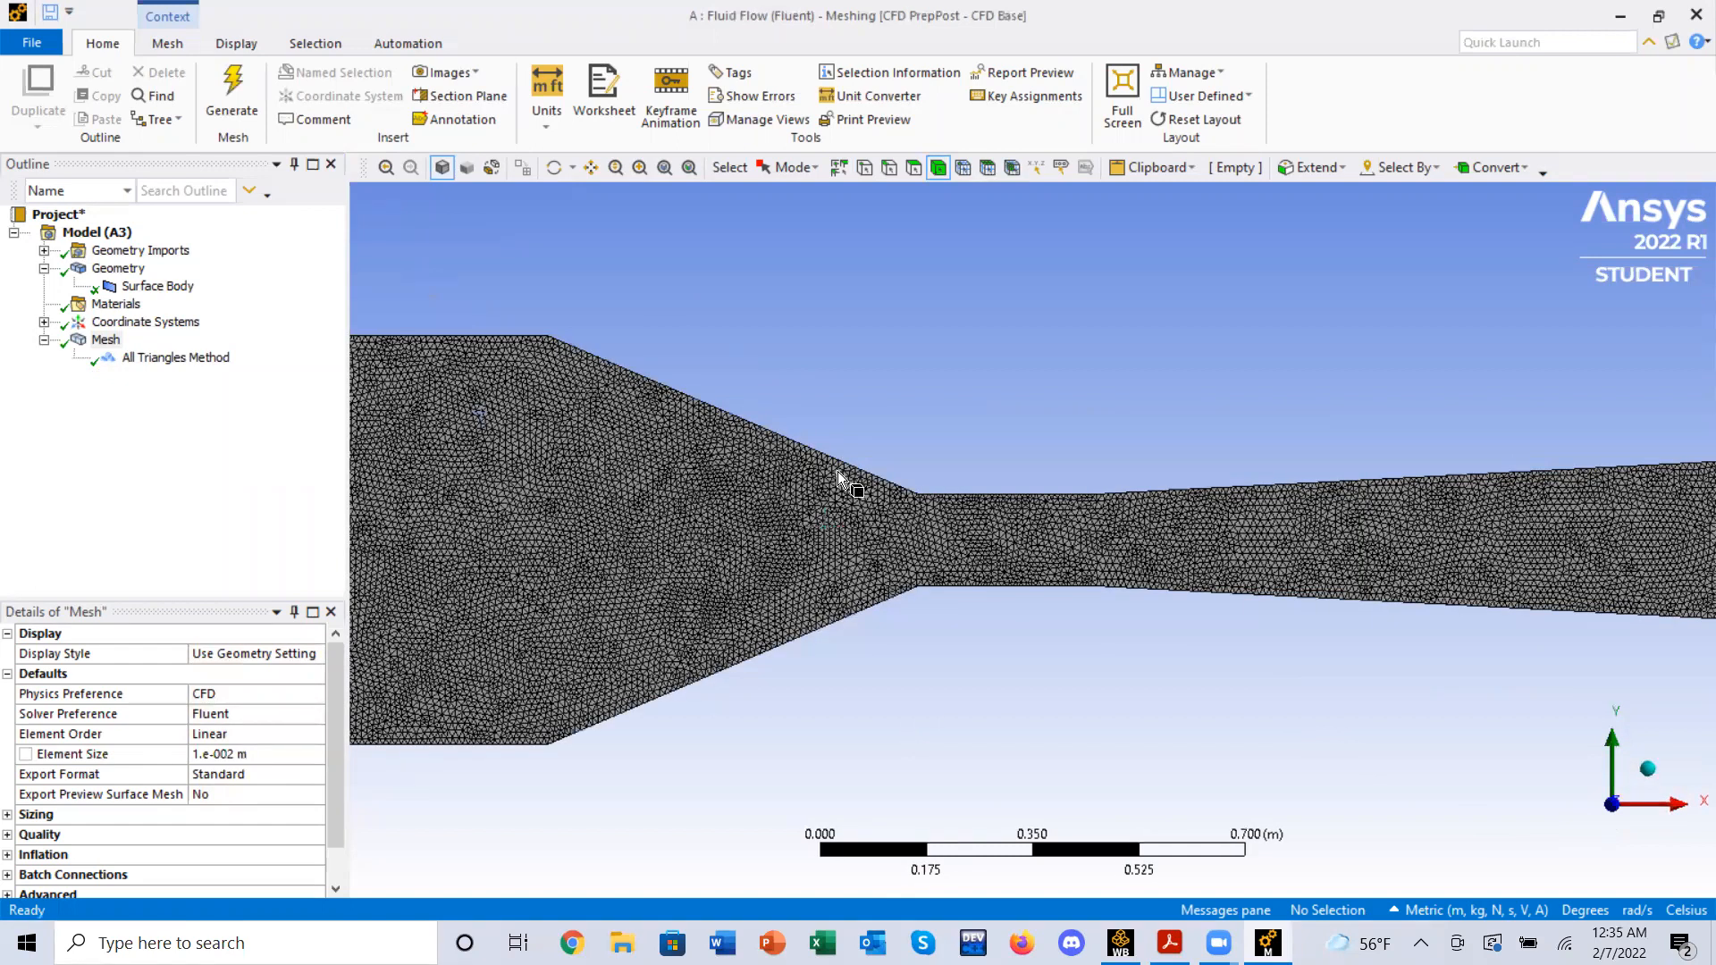
scroll(812, 477, up, 6)
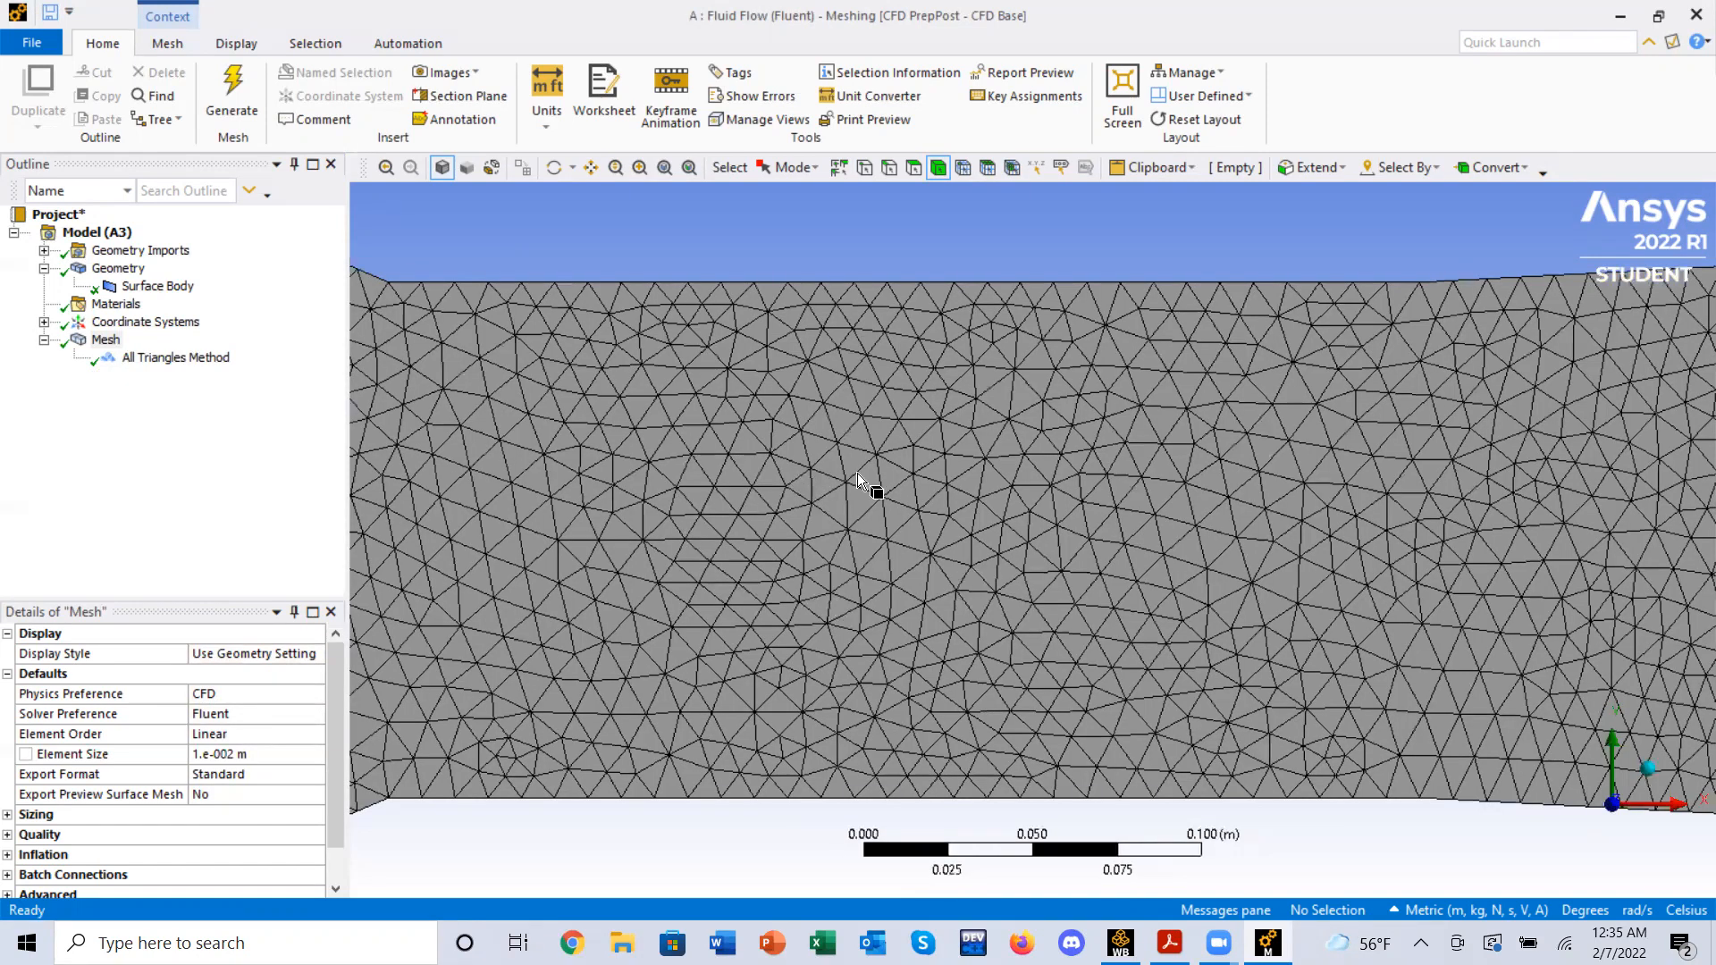
scroll(783, 593, down, 2)
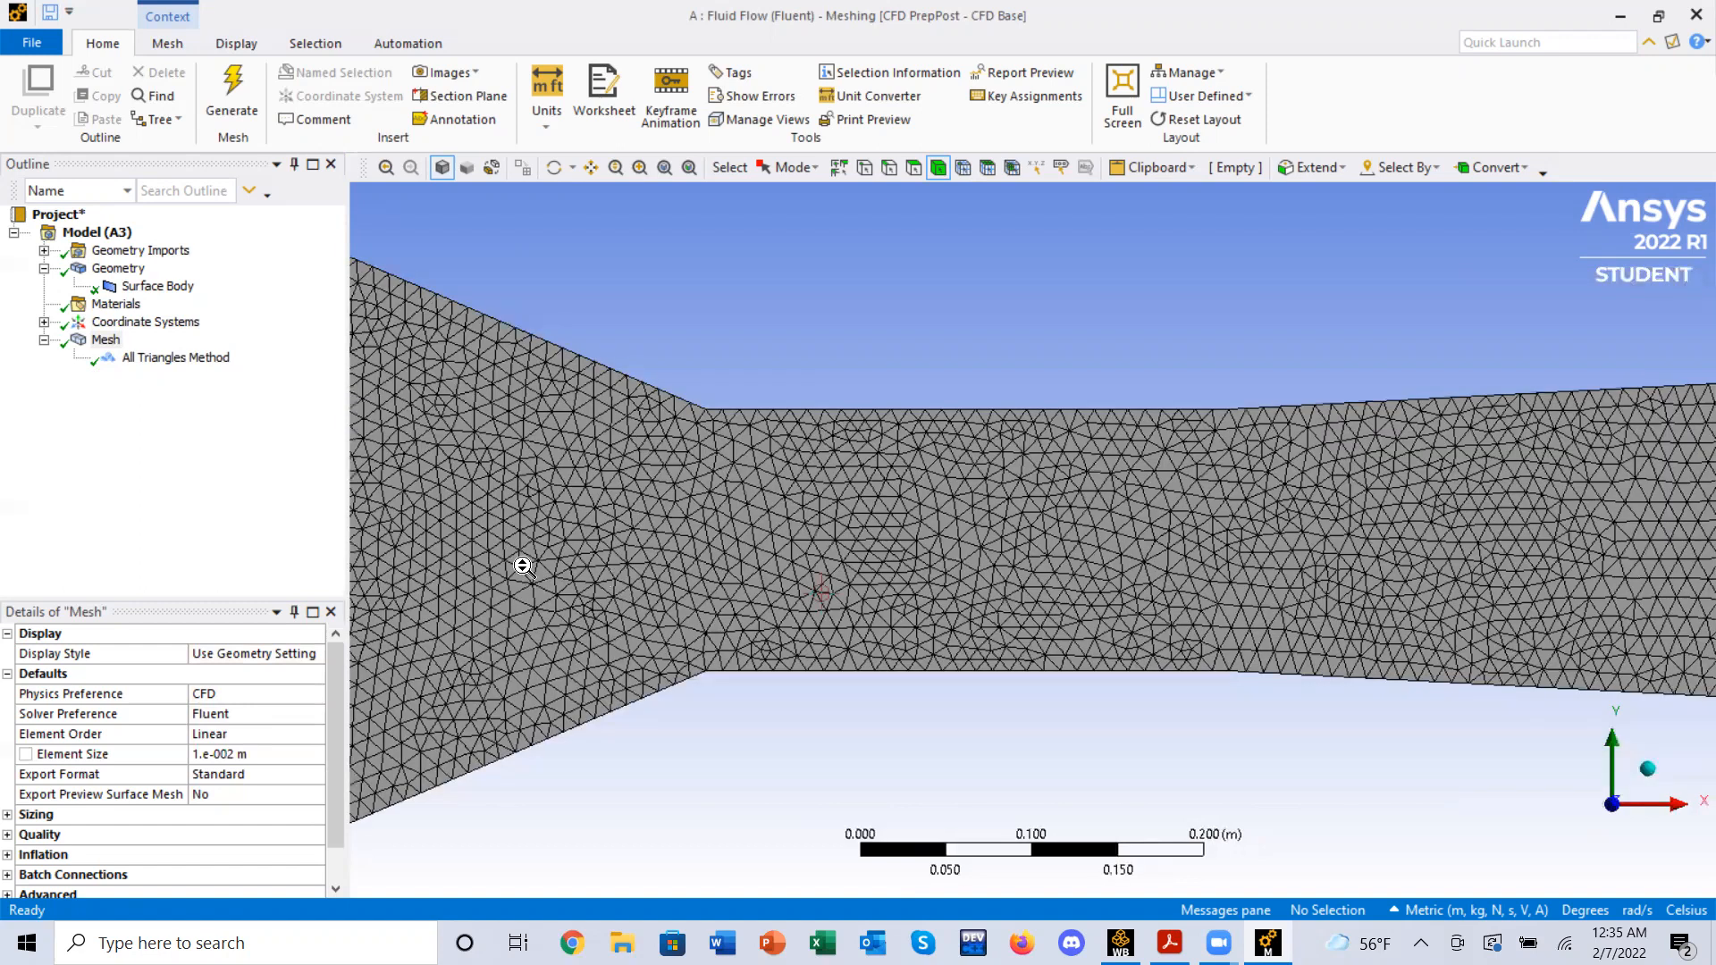
- Close the mesh editor and update the Mesh component of the Fluid Flow (Fluent) system
key(F7)
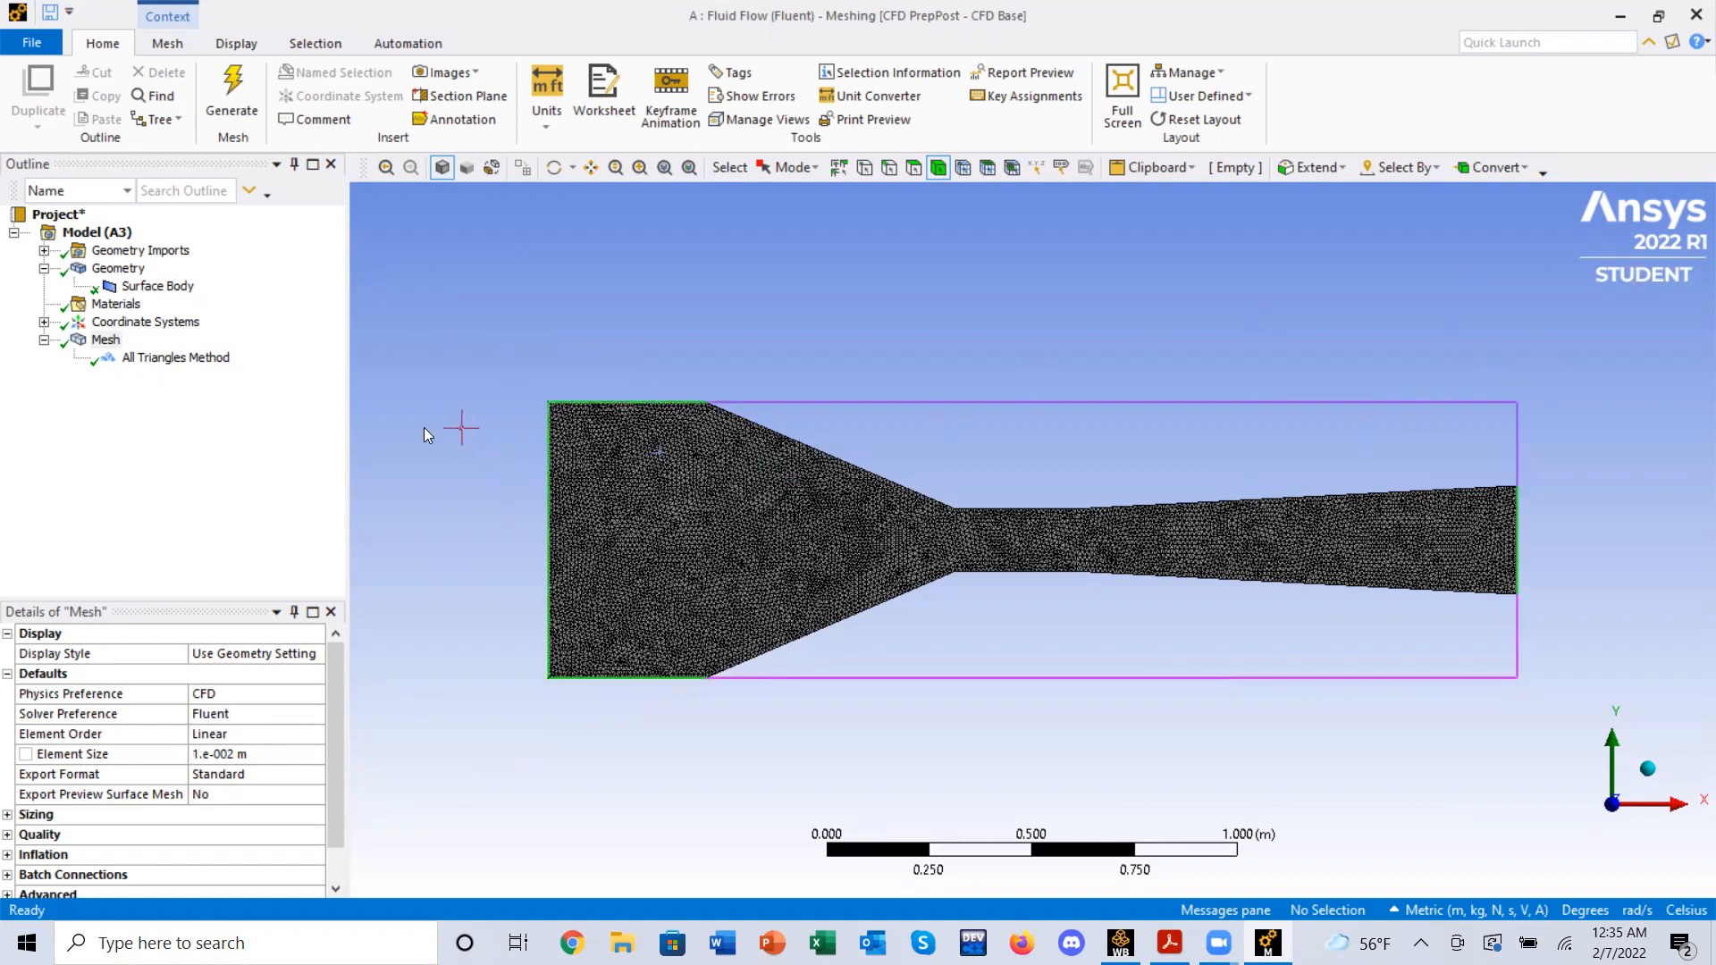
click(1692, 11)
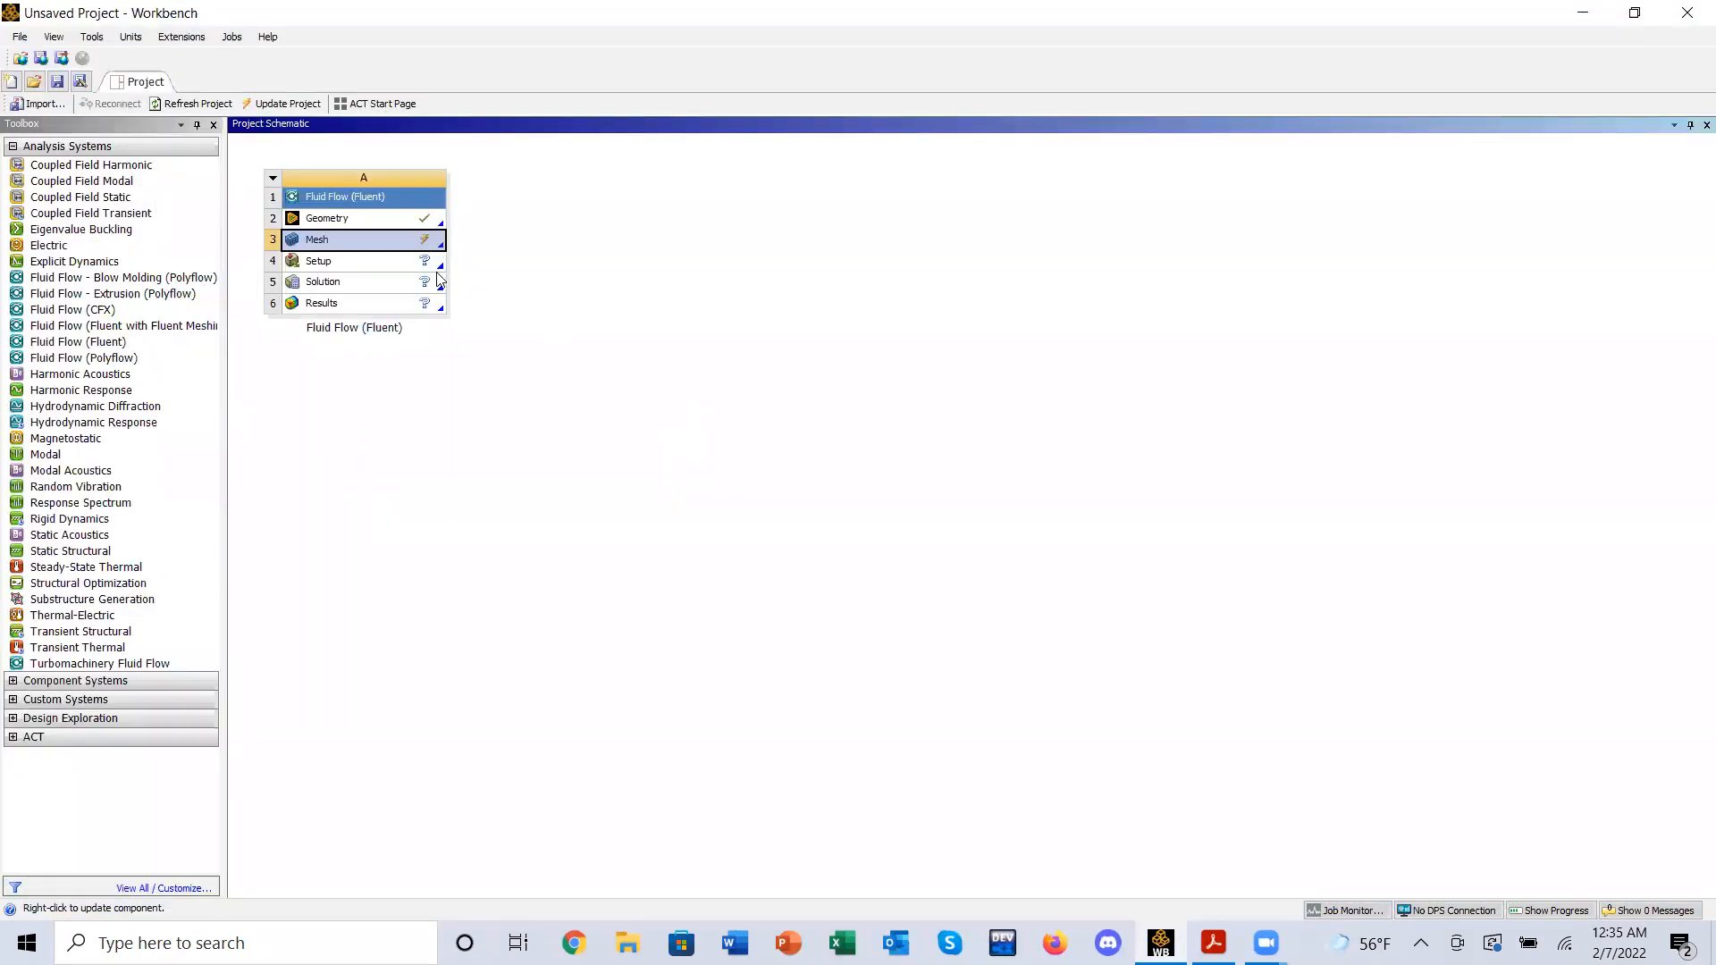
right_click(419, 243)
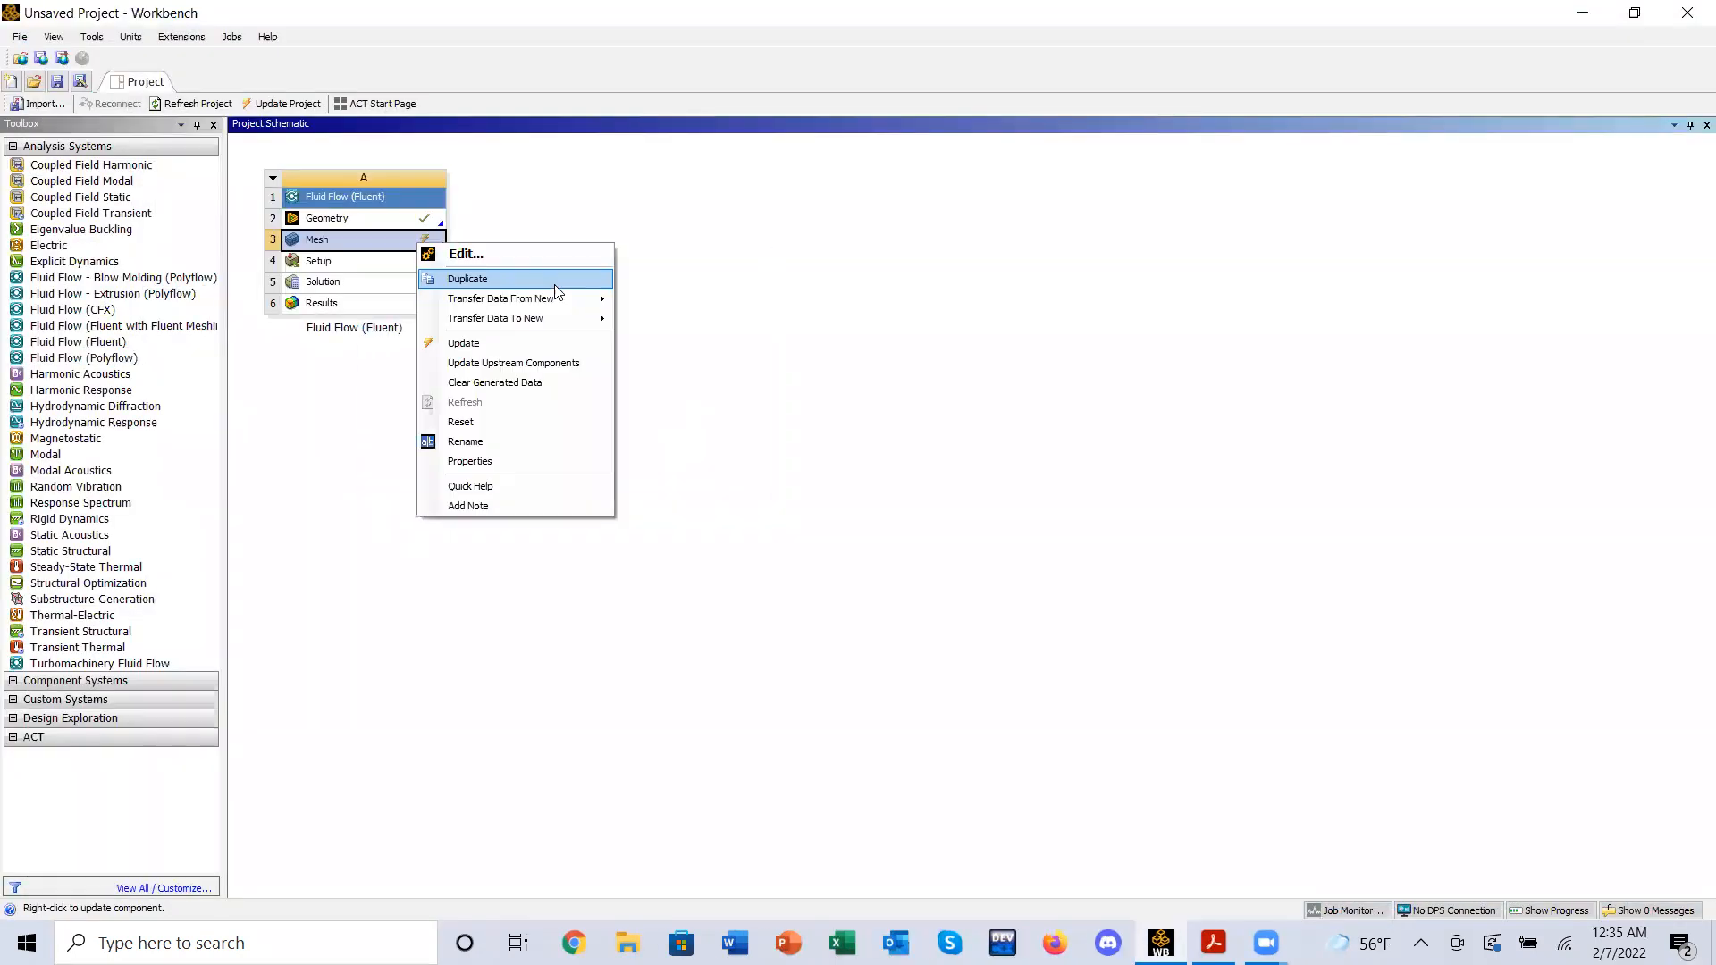
click(502, 345)
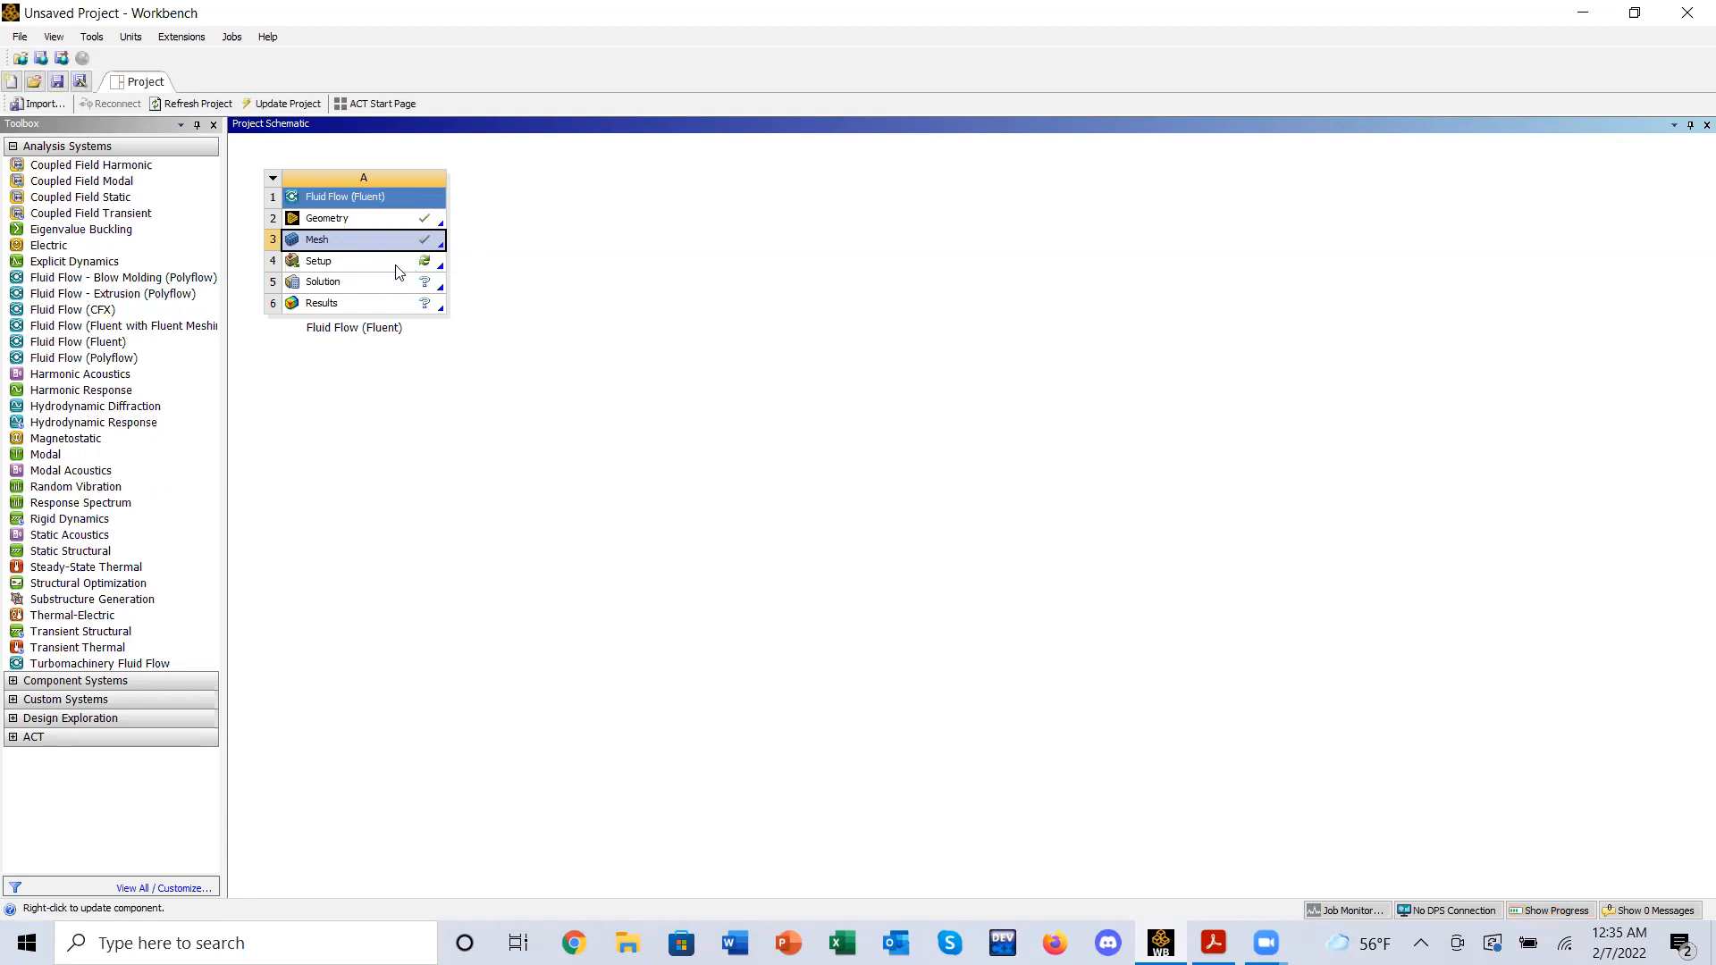
- Open the system's Setup in Fluent with Double Precision enabled and 2 solver processes
double_click(395, 264)
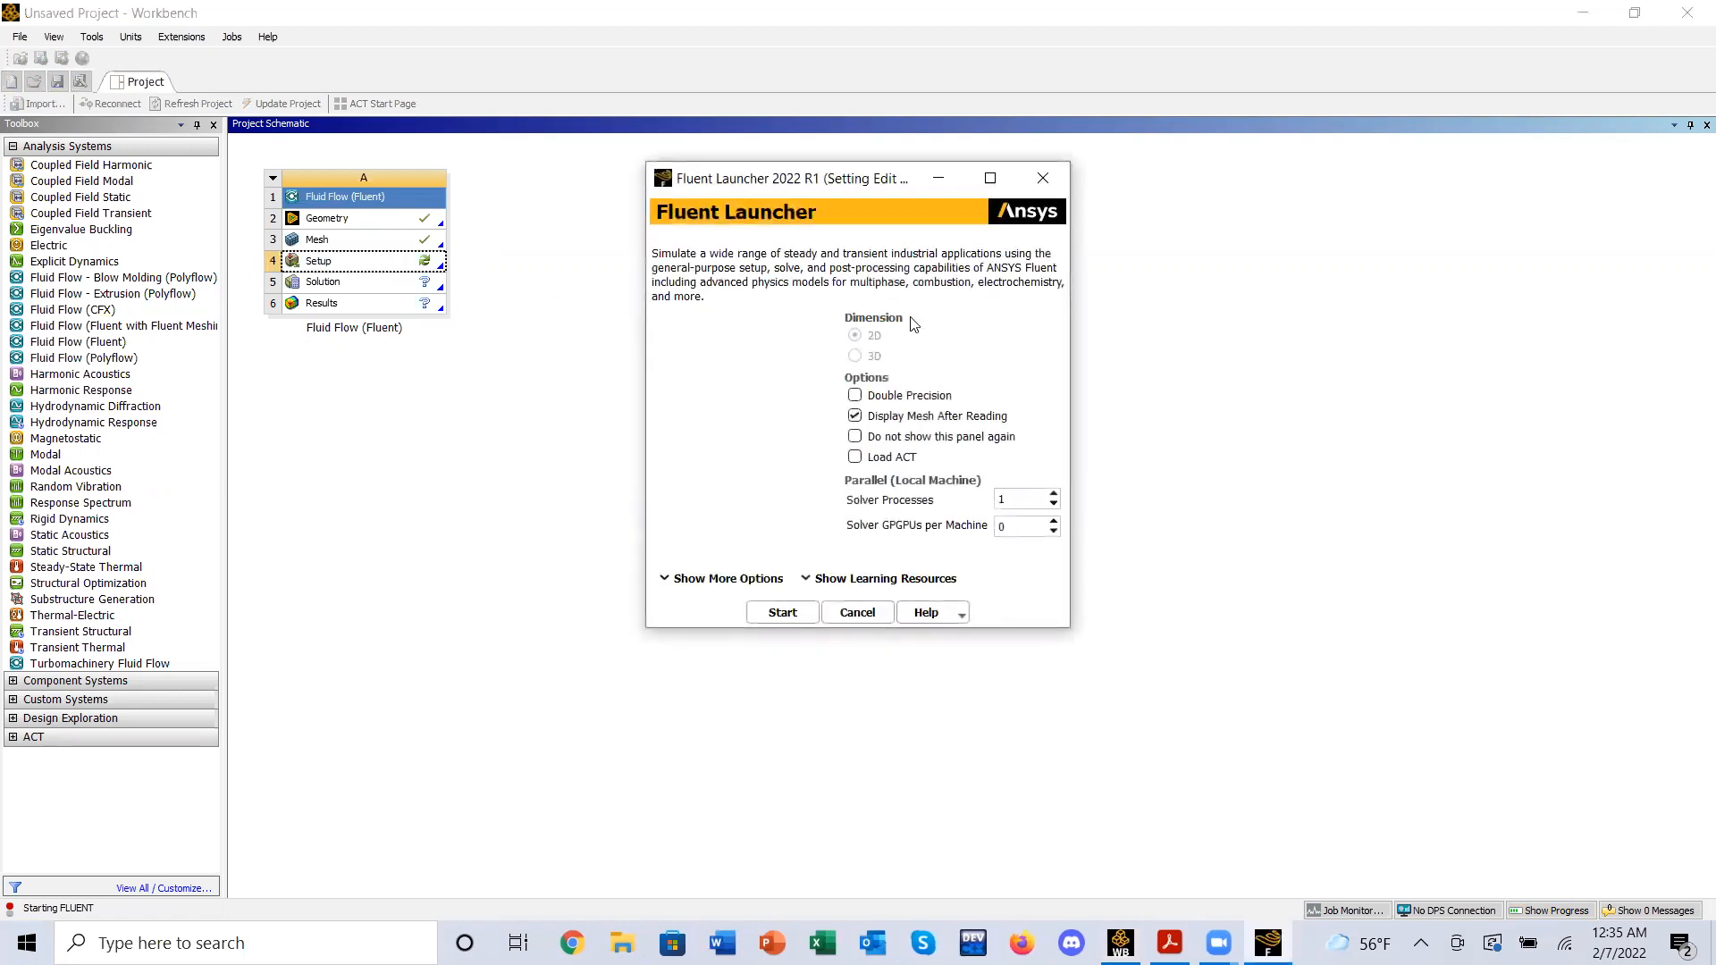
click(865, 398)
click(1054, 495)
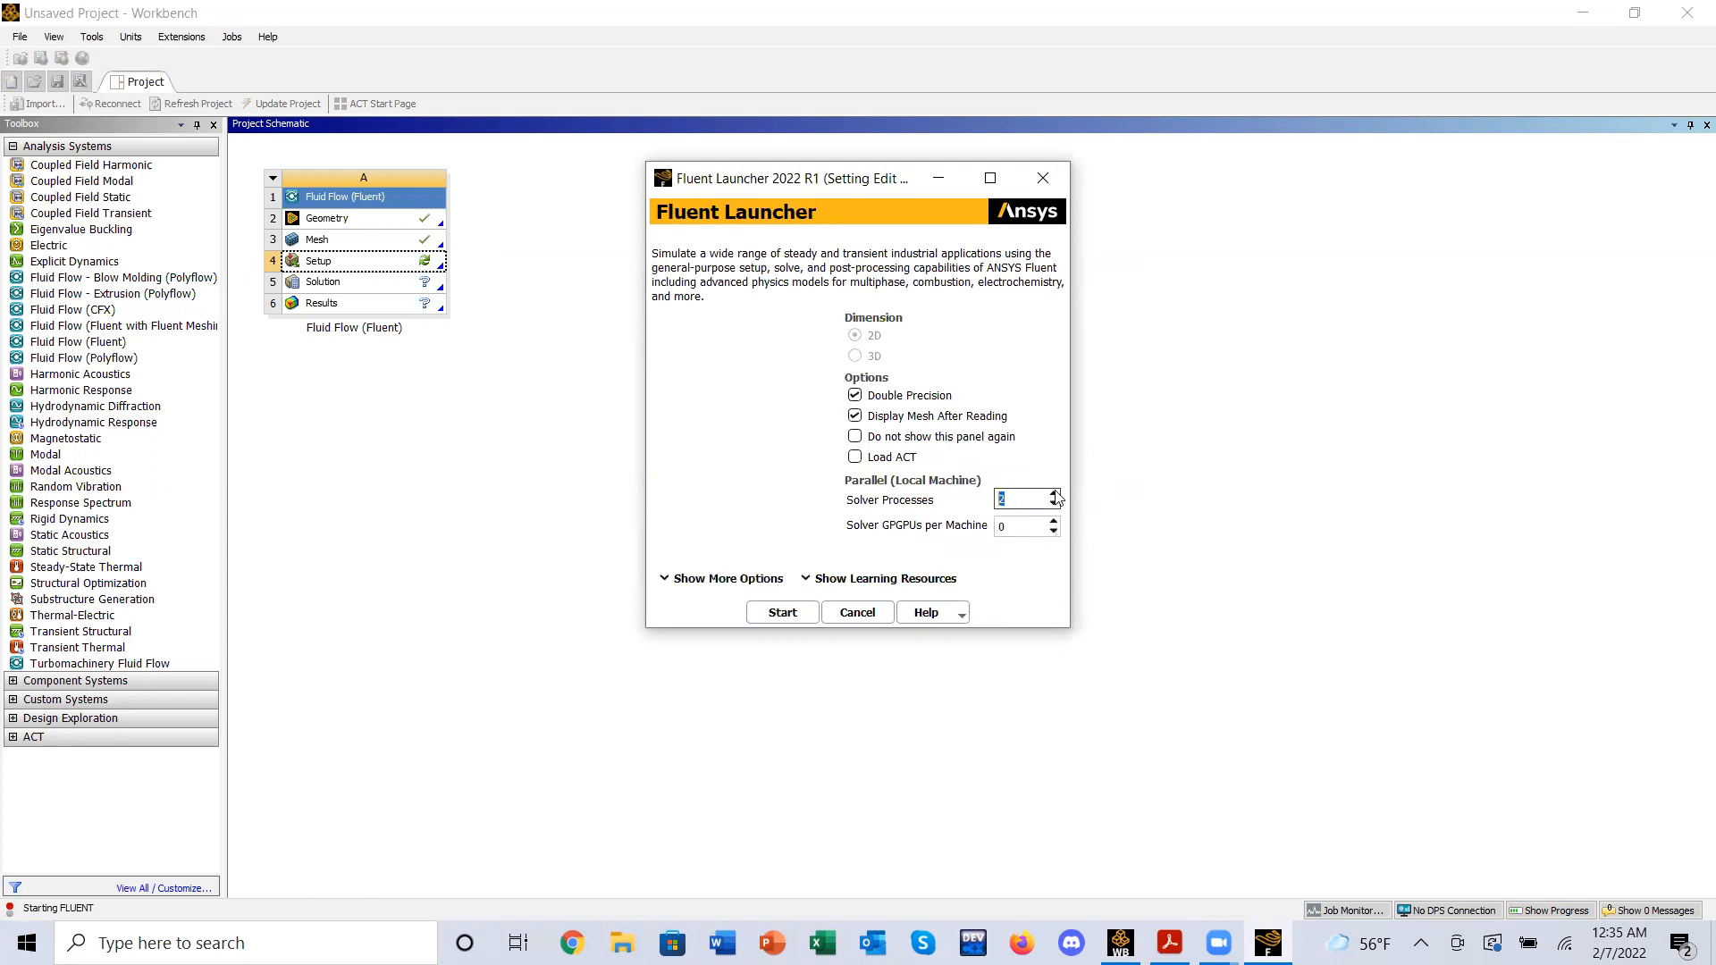
click(783, 613)
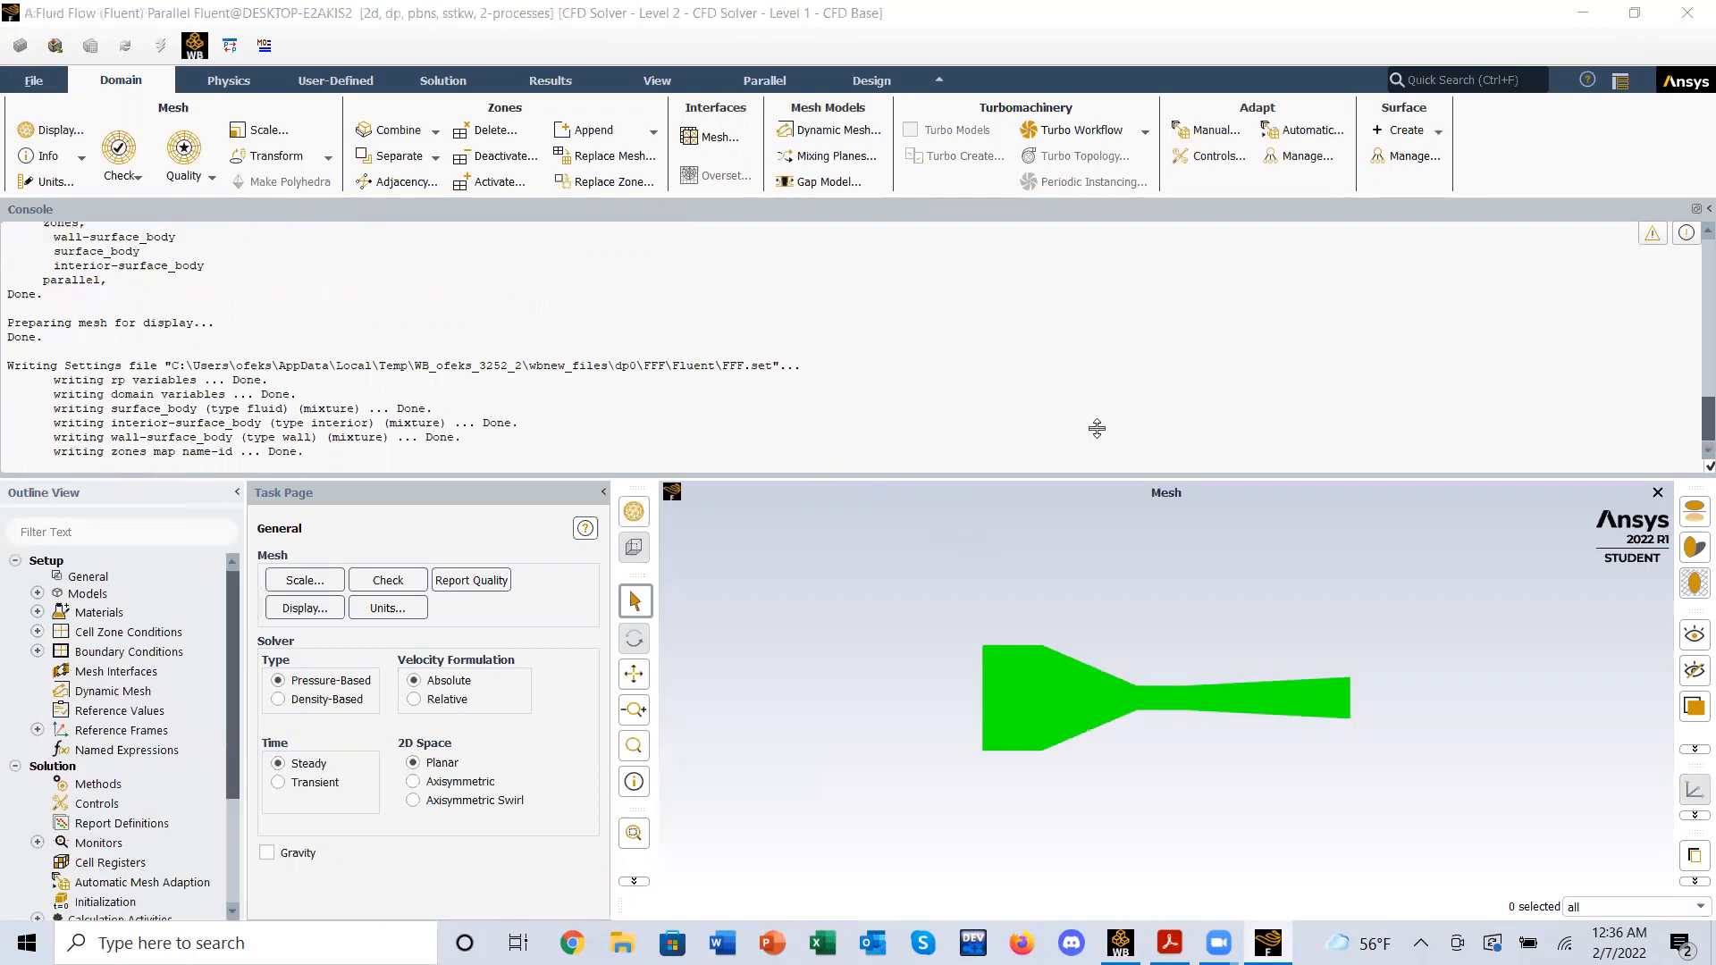
- Quit Fluent and reopen the wind tunnel mesh in the mesh editor
click(1676, 18)
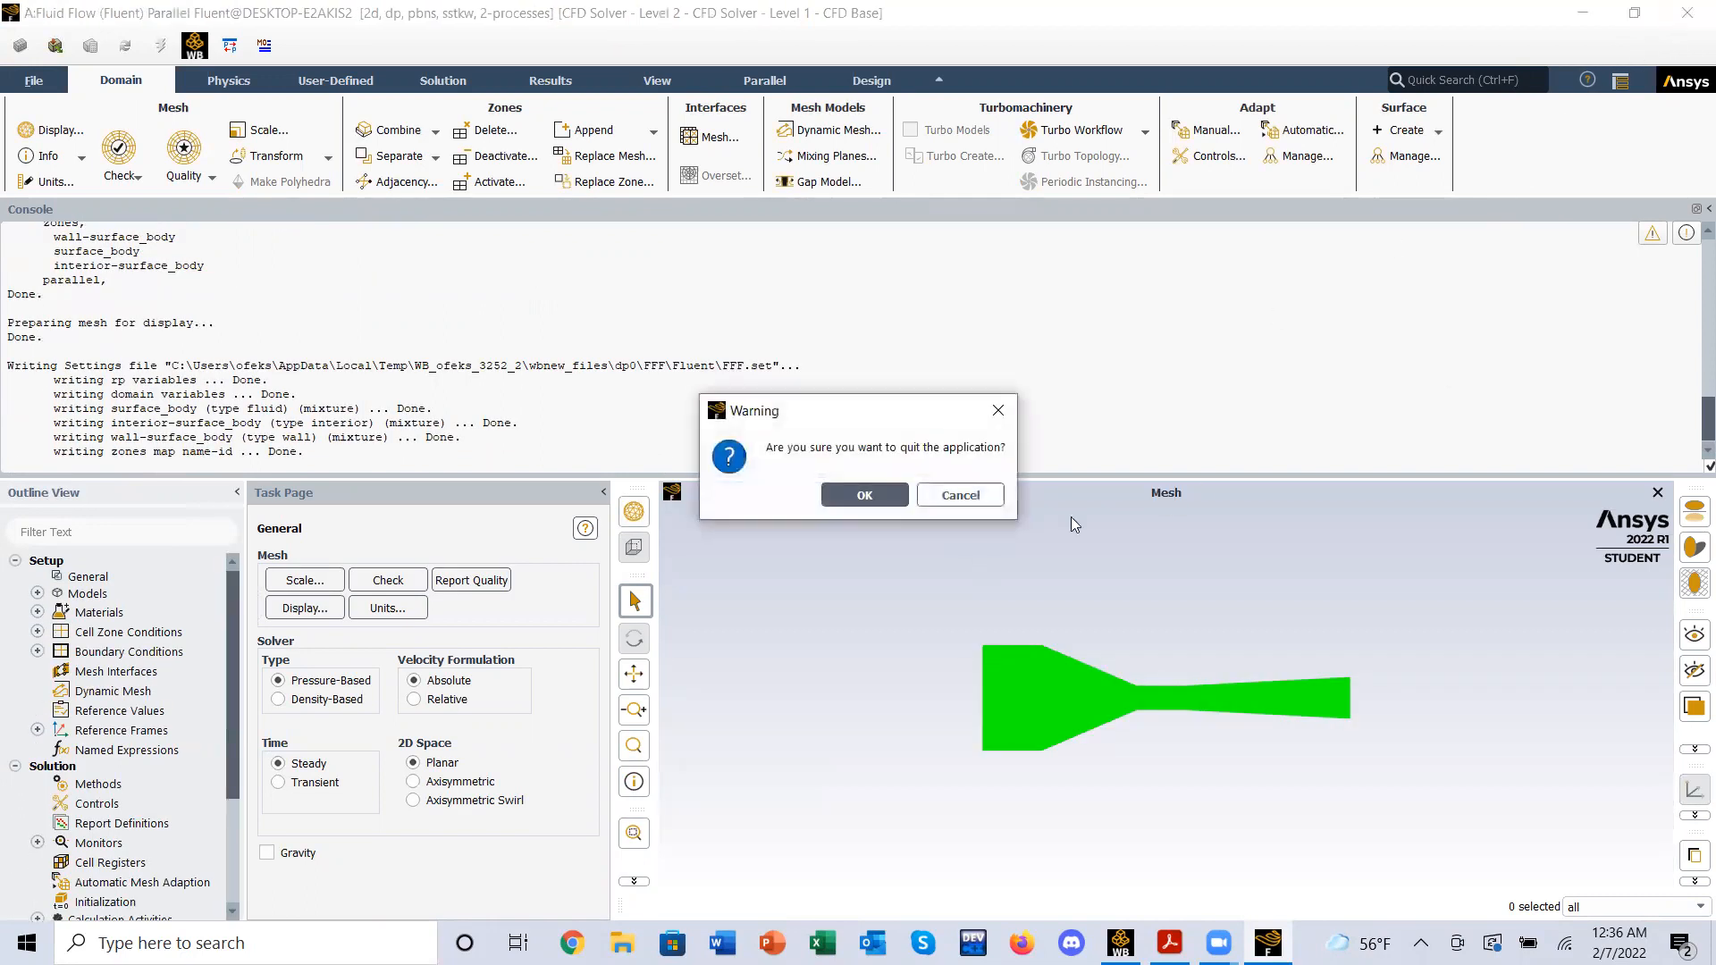
click(907, 496)
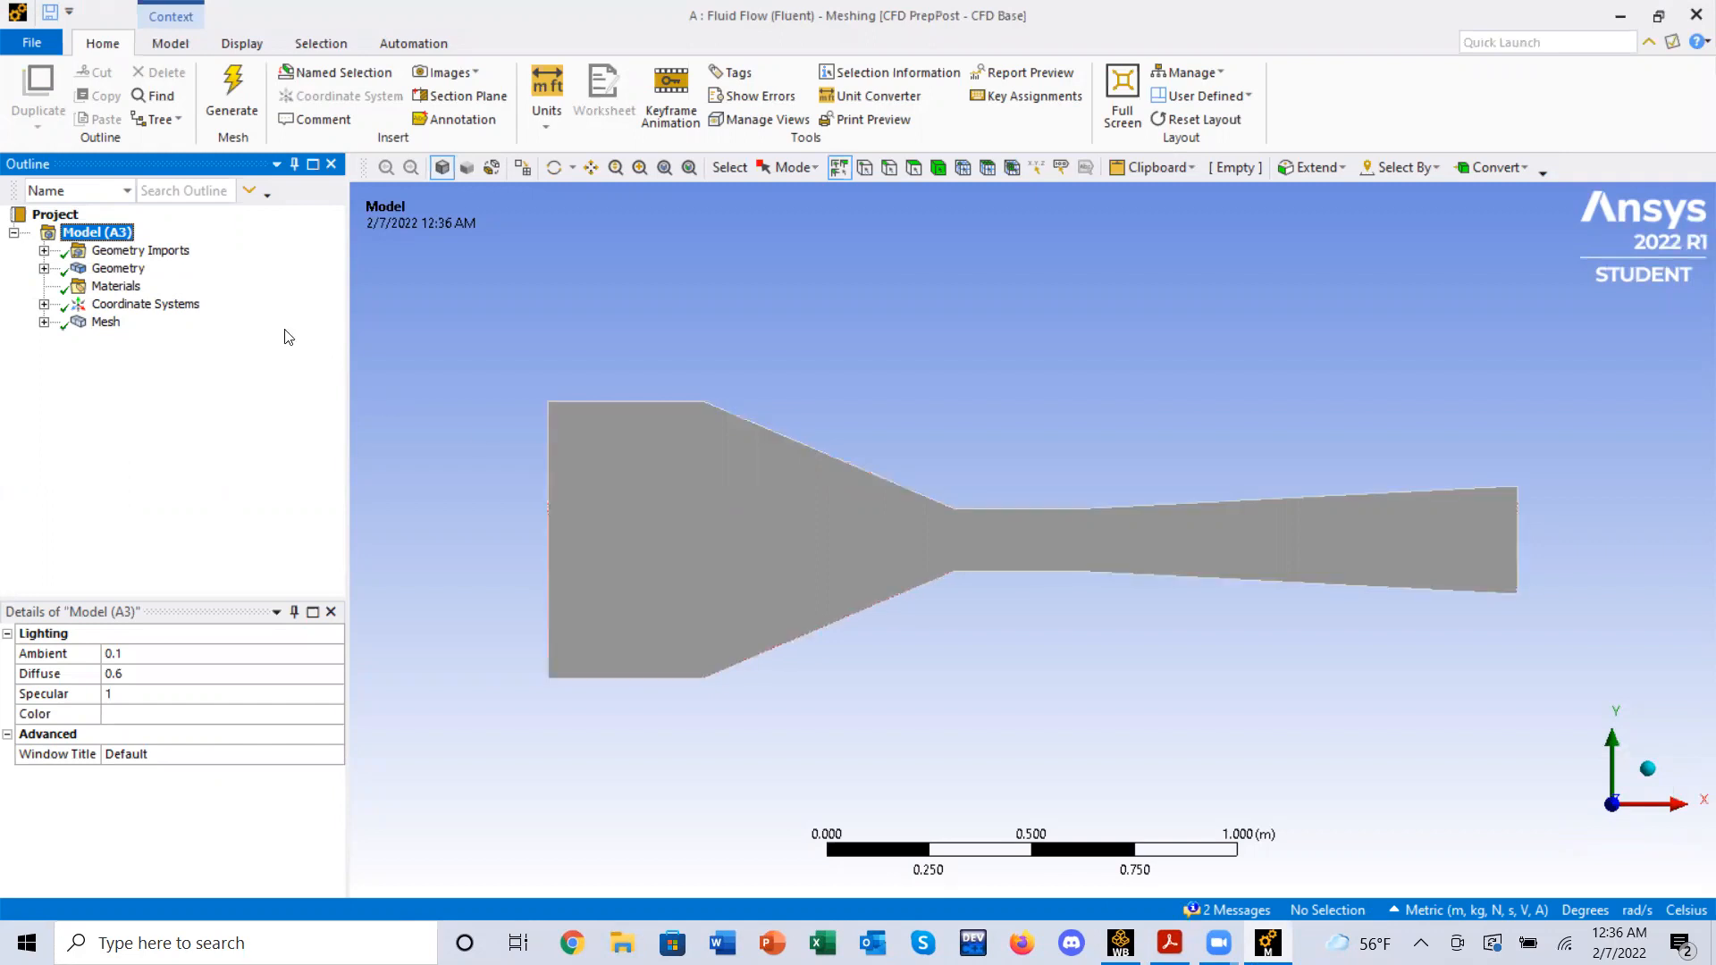
- Create a named selection called Velocity Inlet from the vertical edge at the wide end of the wind tunnel
click(545, 511)
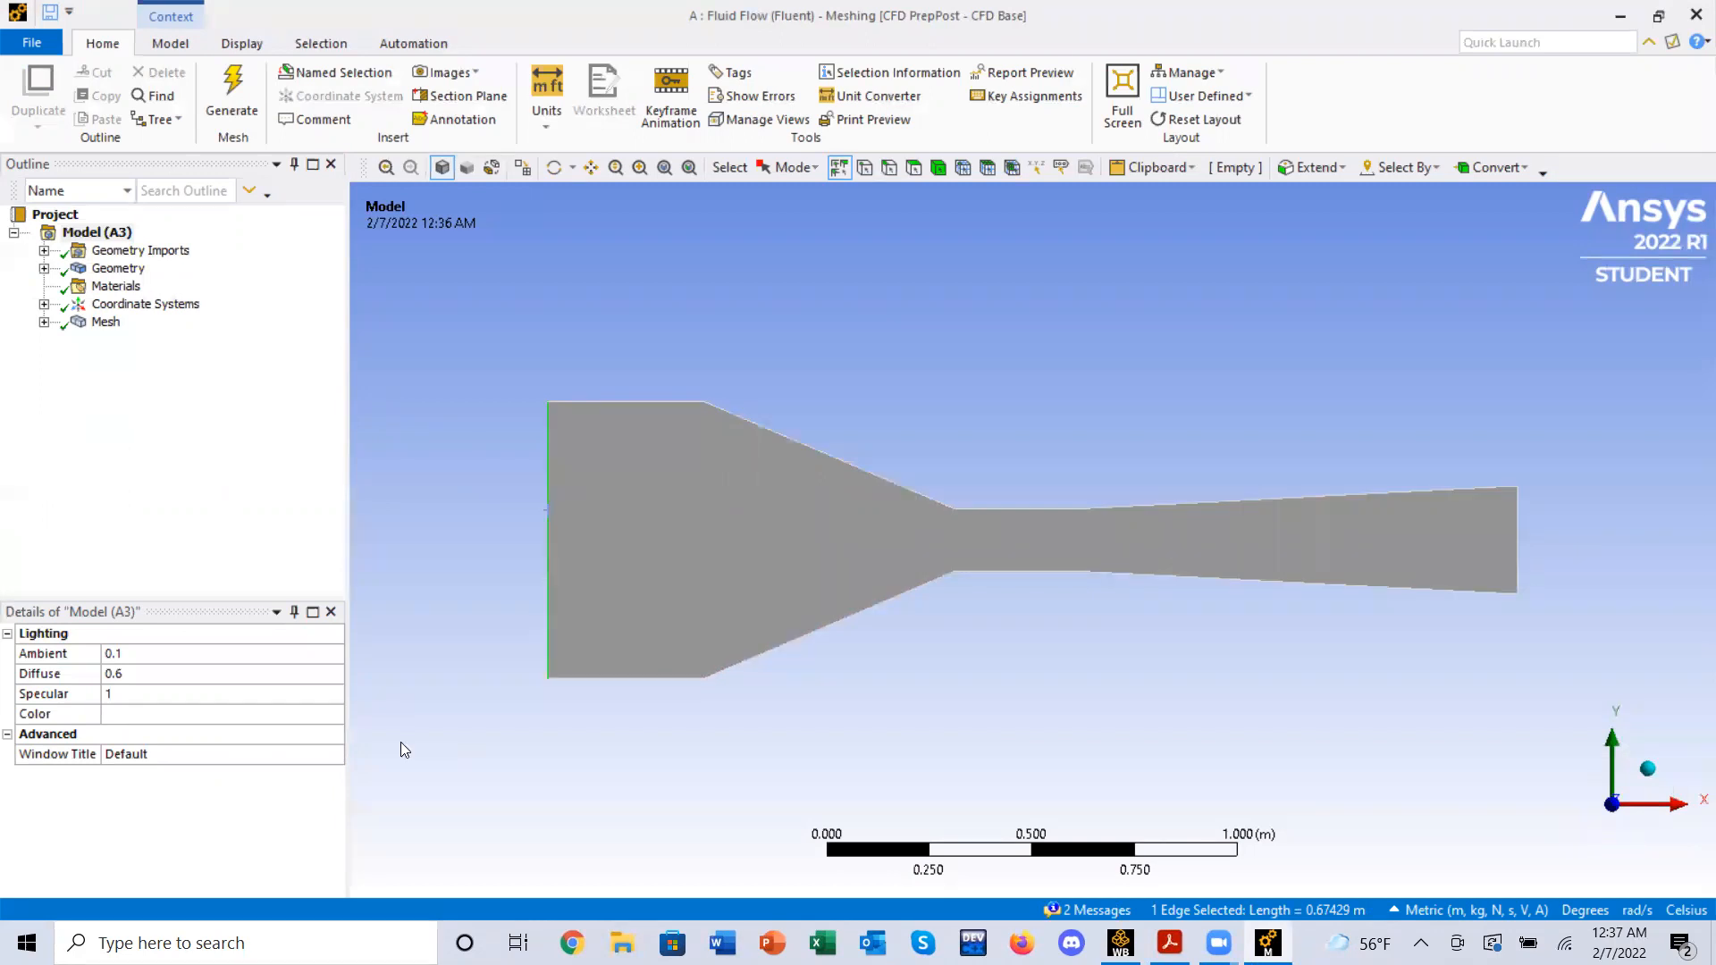
key(n)
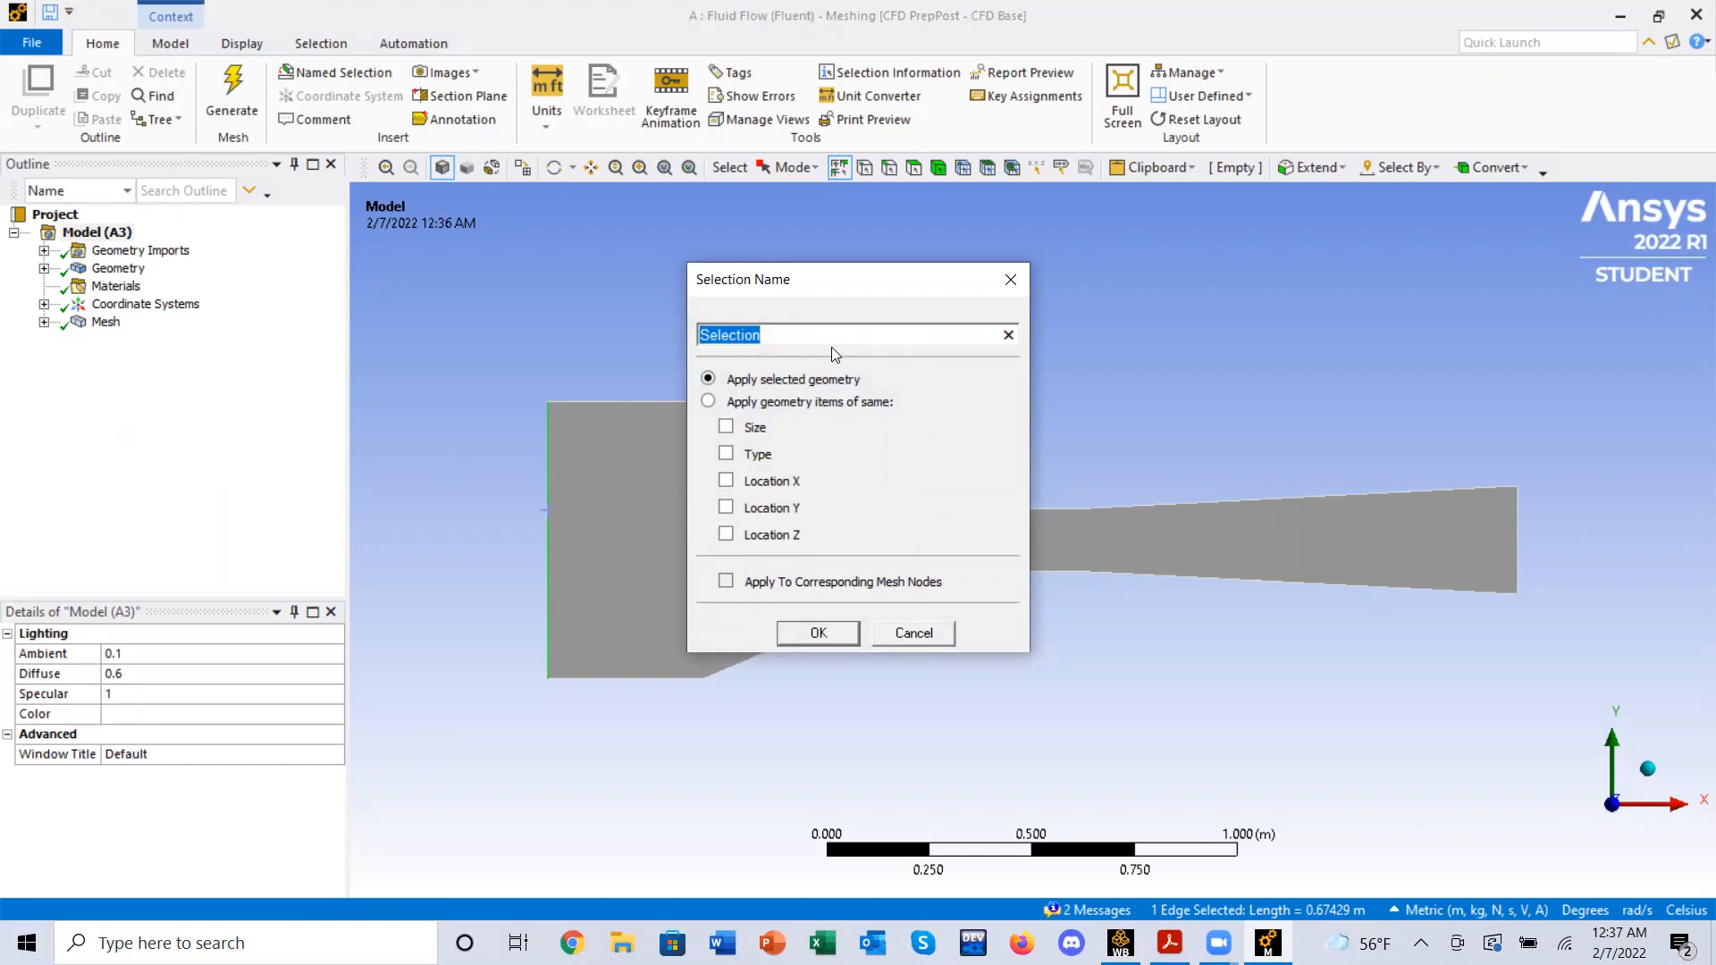
text(Velocity Inlet)
click(839, 632)
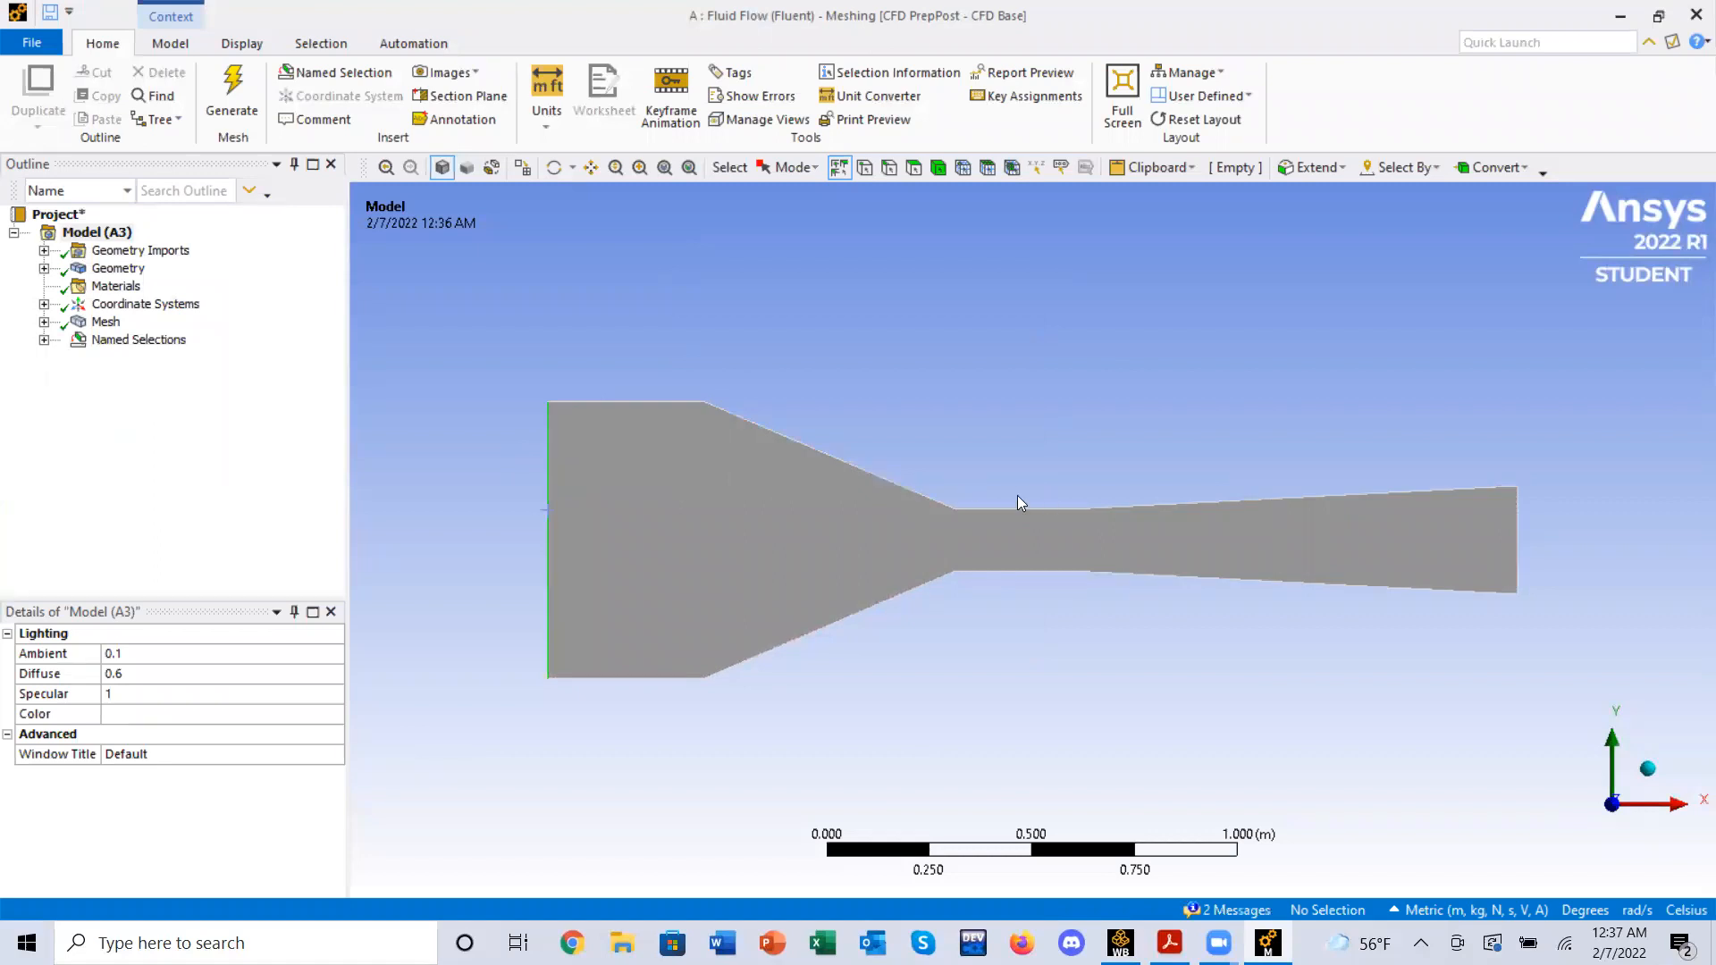
click(930, 500)
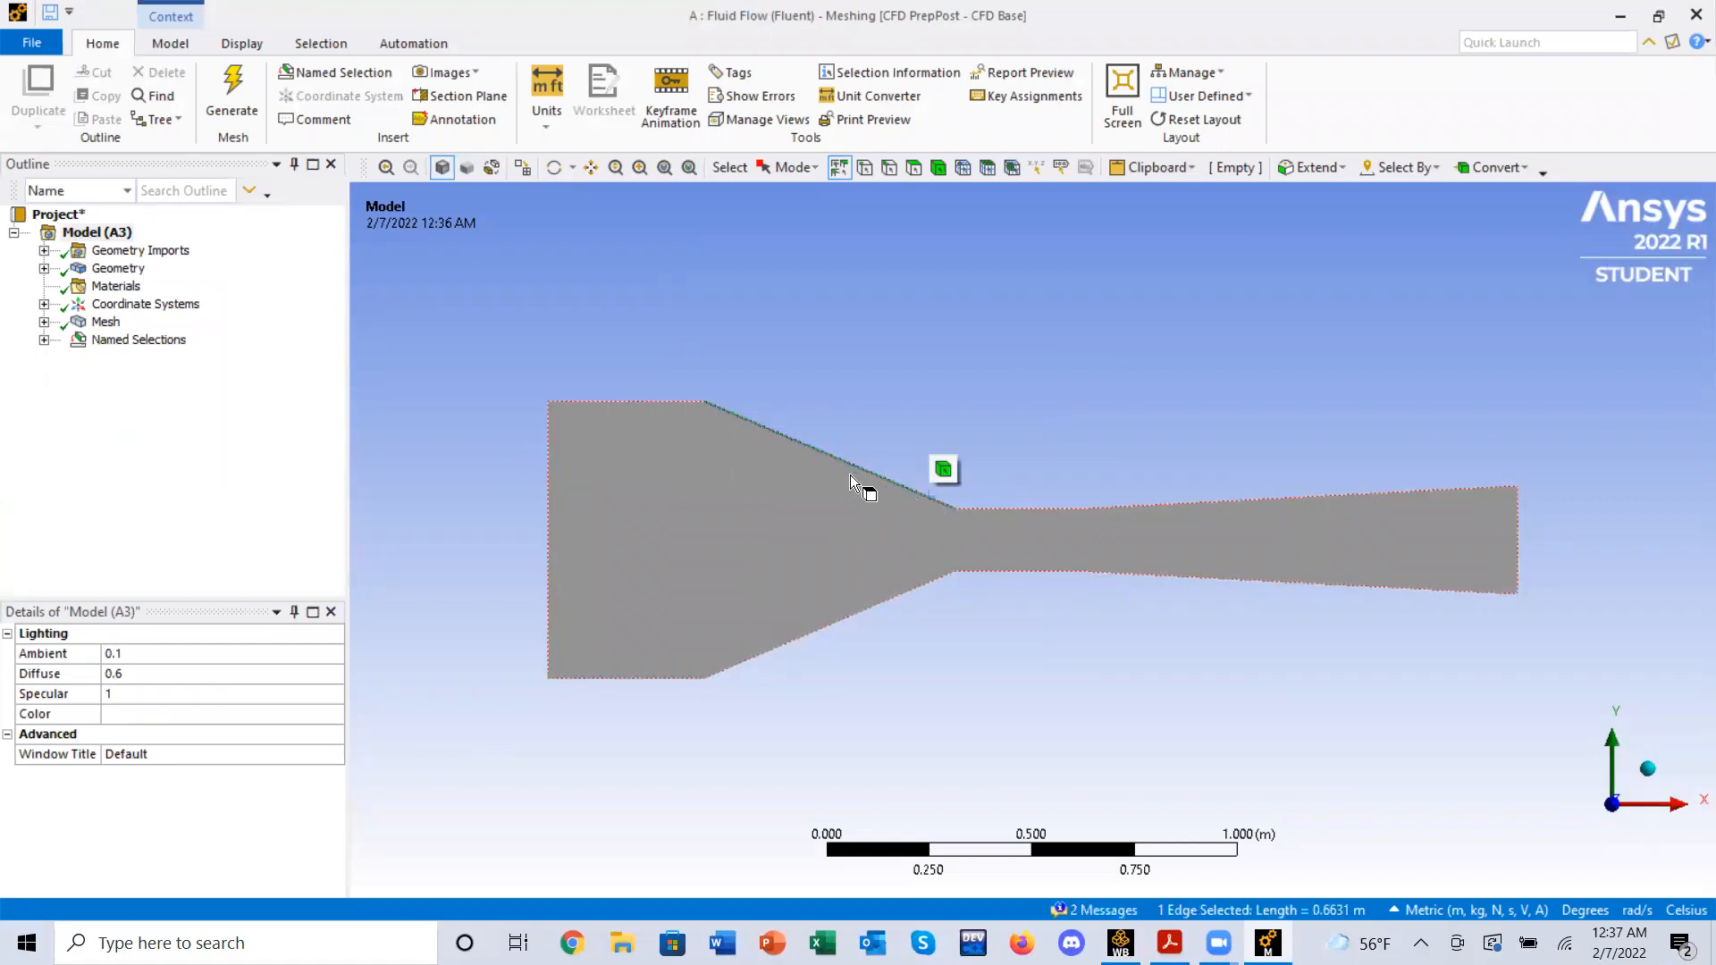
click(720, 385)
click(688, 400)
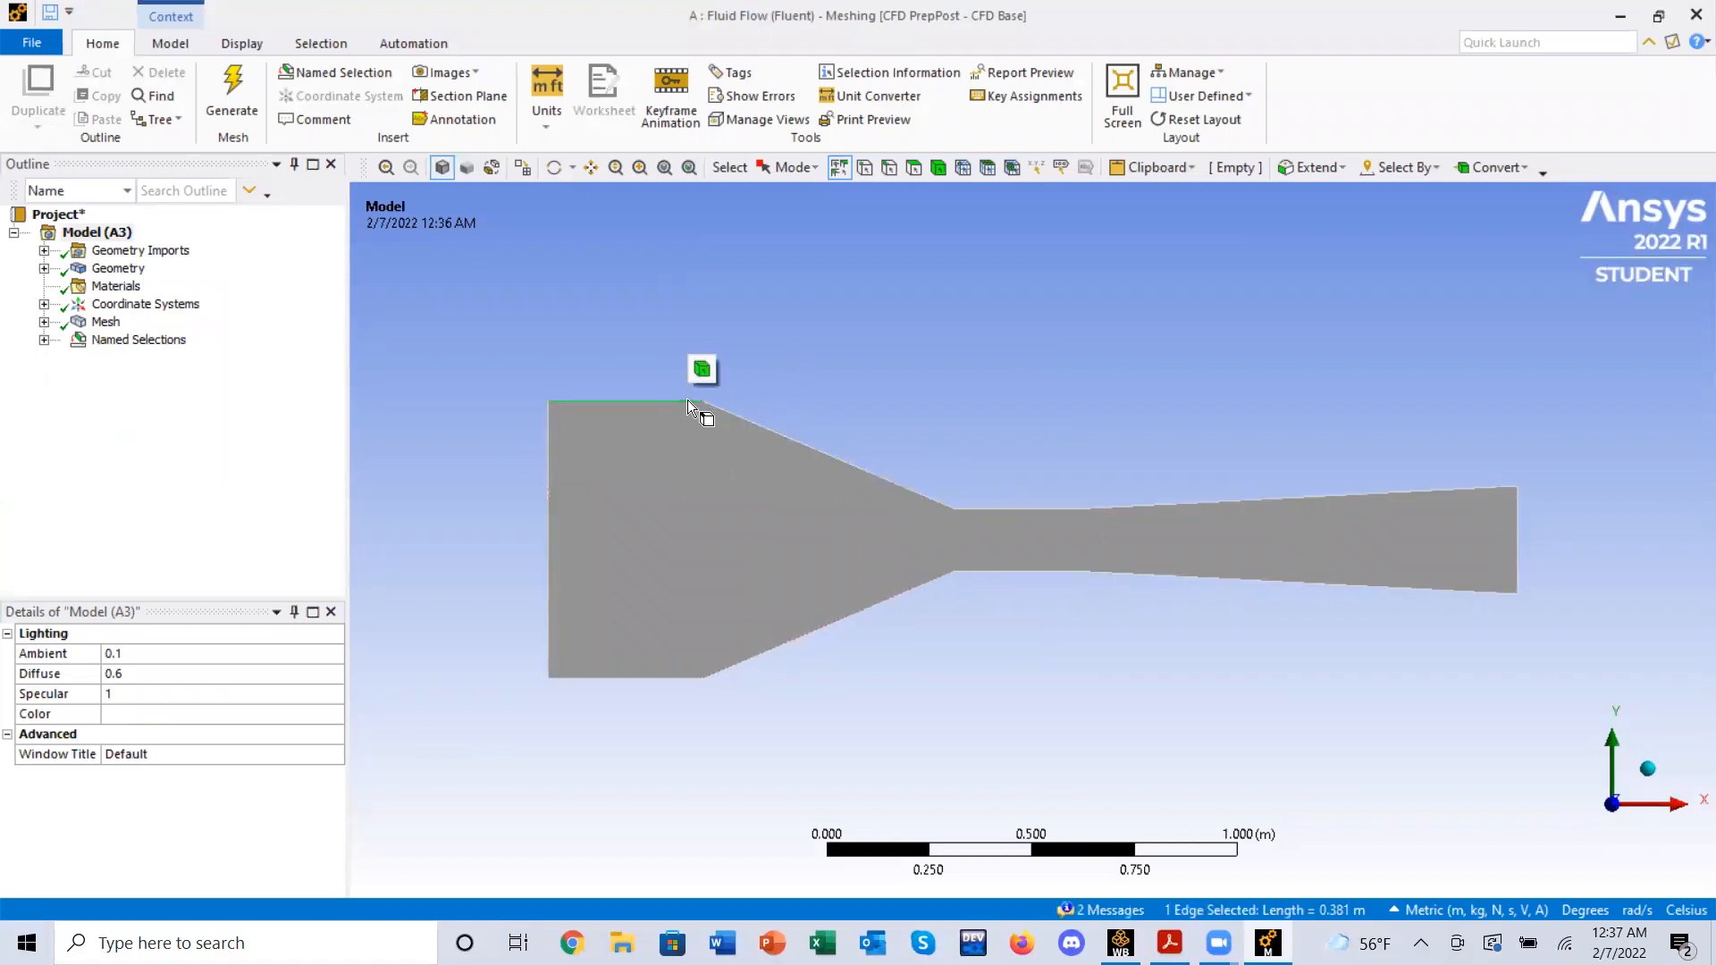
click(753, 426)
click(860, 428)
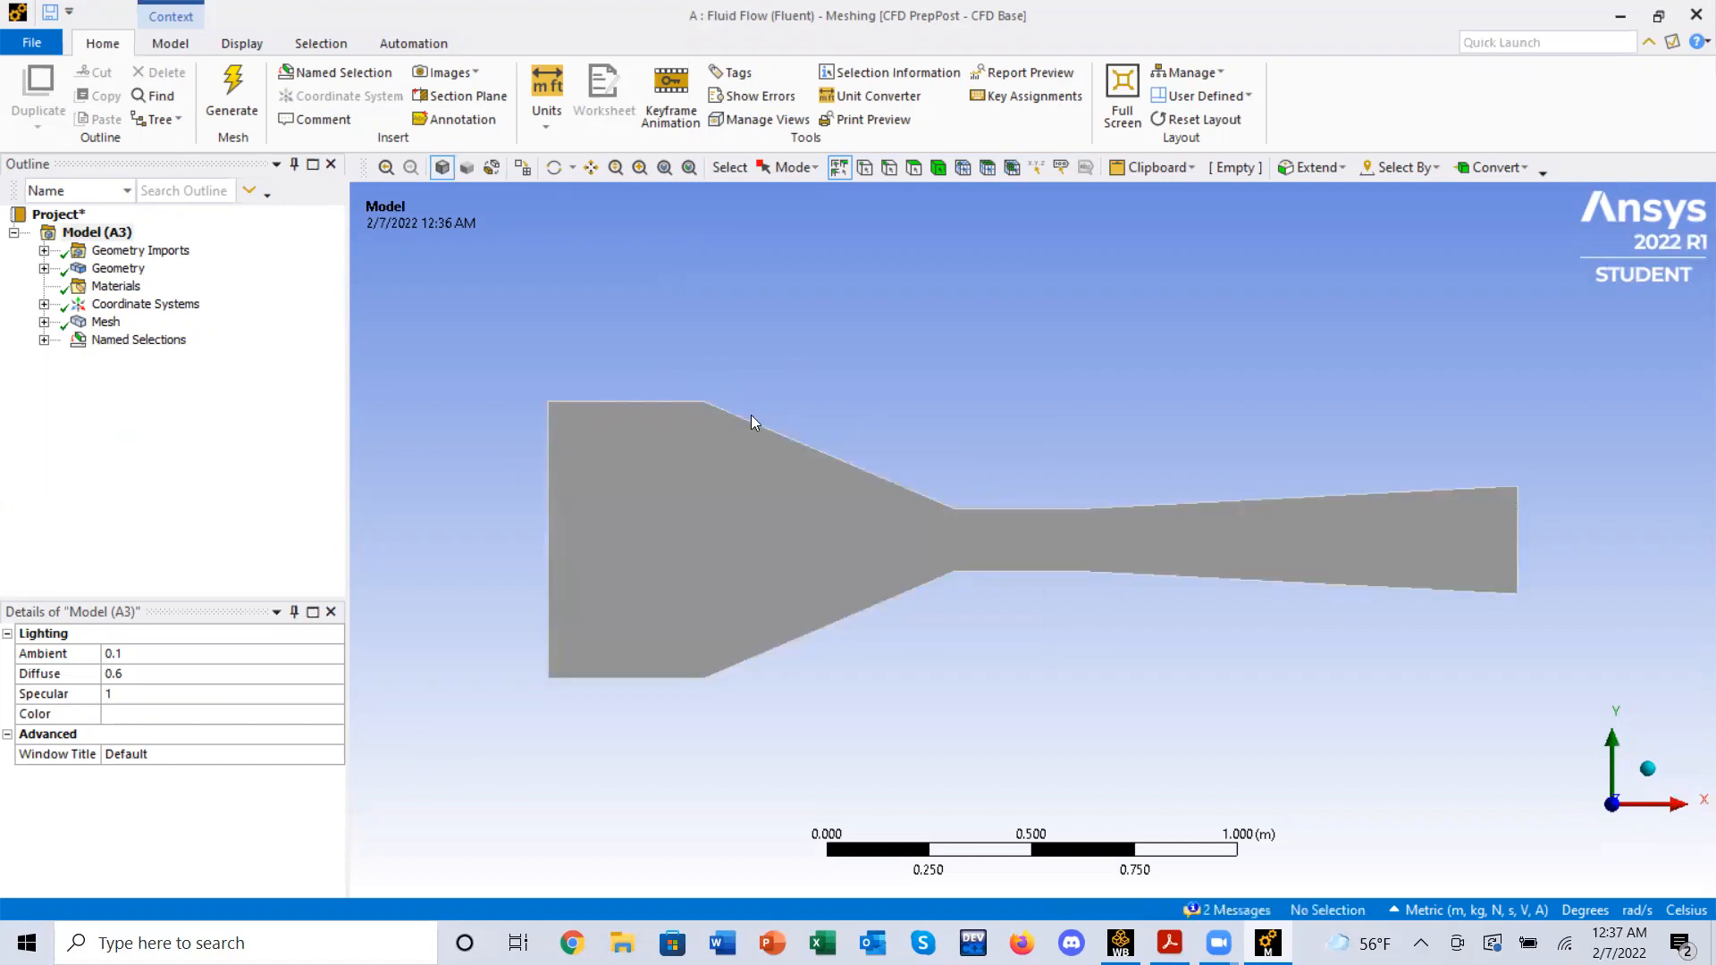
- Create a named selection called Wind Tunnel Wall from the eight upper and lower edges of the wind tunnel
click(694, 401)
click(830, 456)
ctrl+click(1037, 507)
ctrl+click(1119, 506)
ctrl+click(679, 400)
ctrl+click(686, 676)
ctrl+click(733, 664)
ctrl+click(1067, 571)
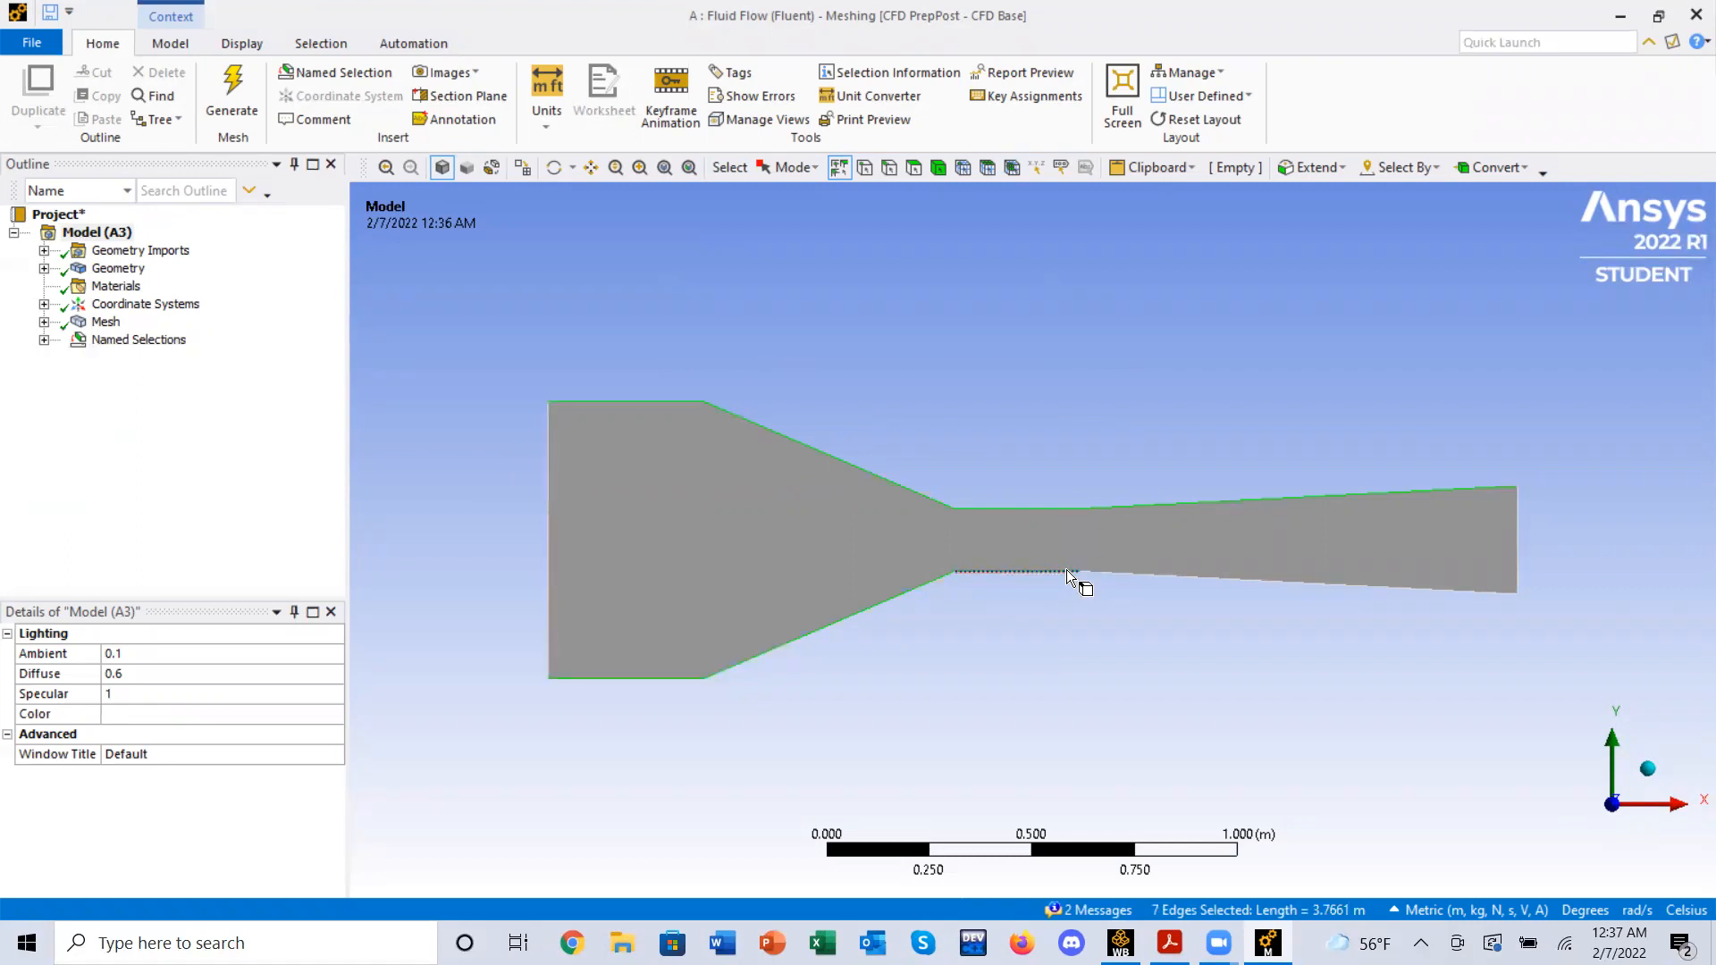
ctrl+click(1162, 576)
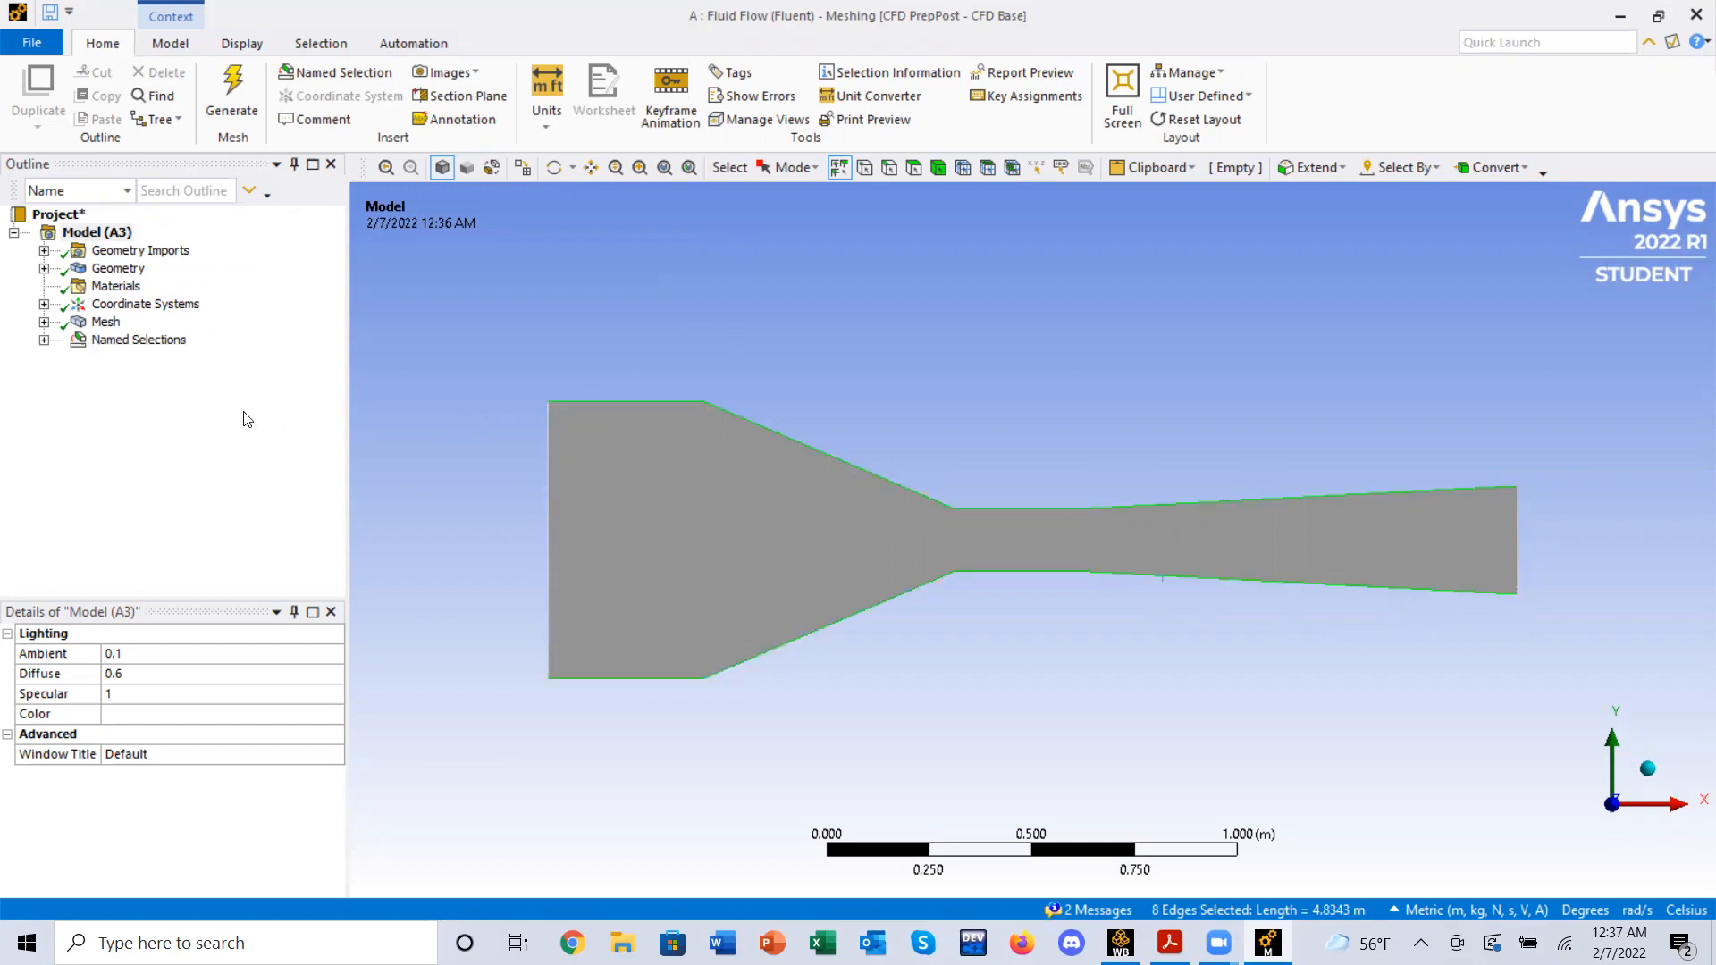
key(n)
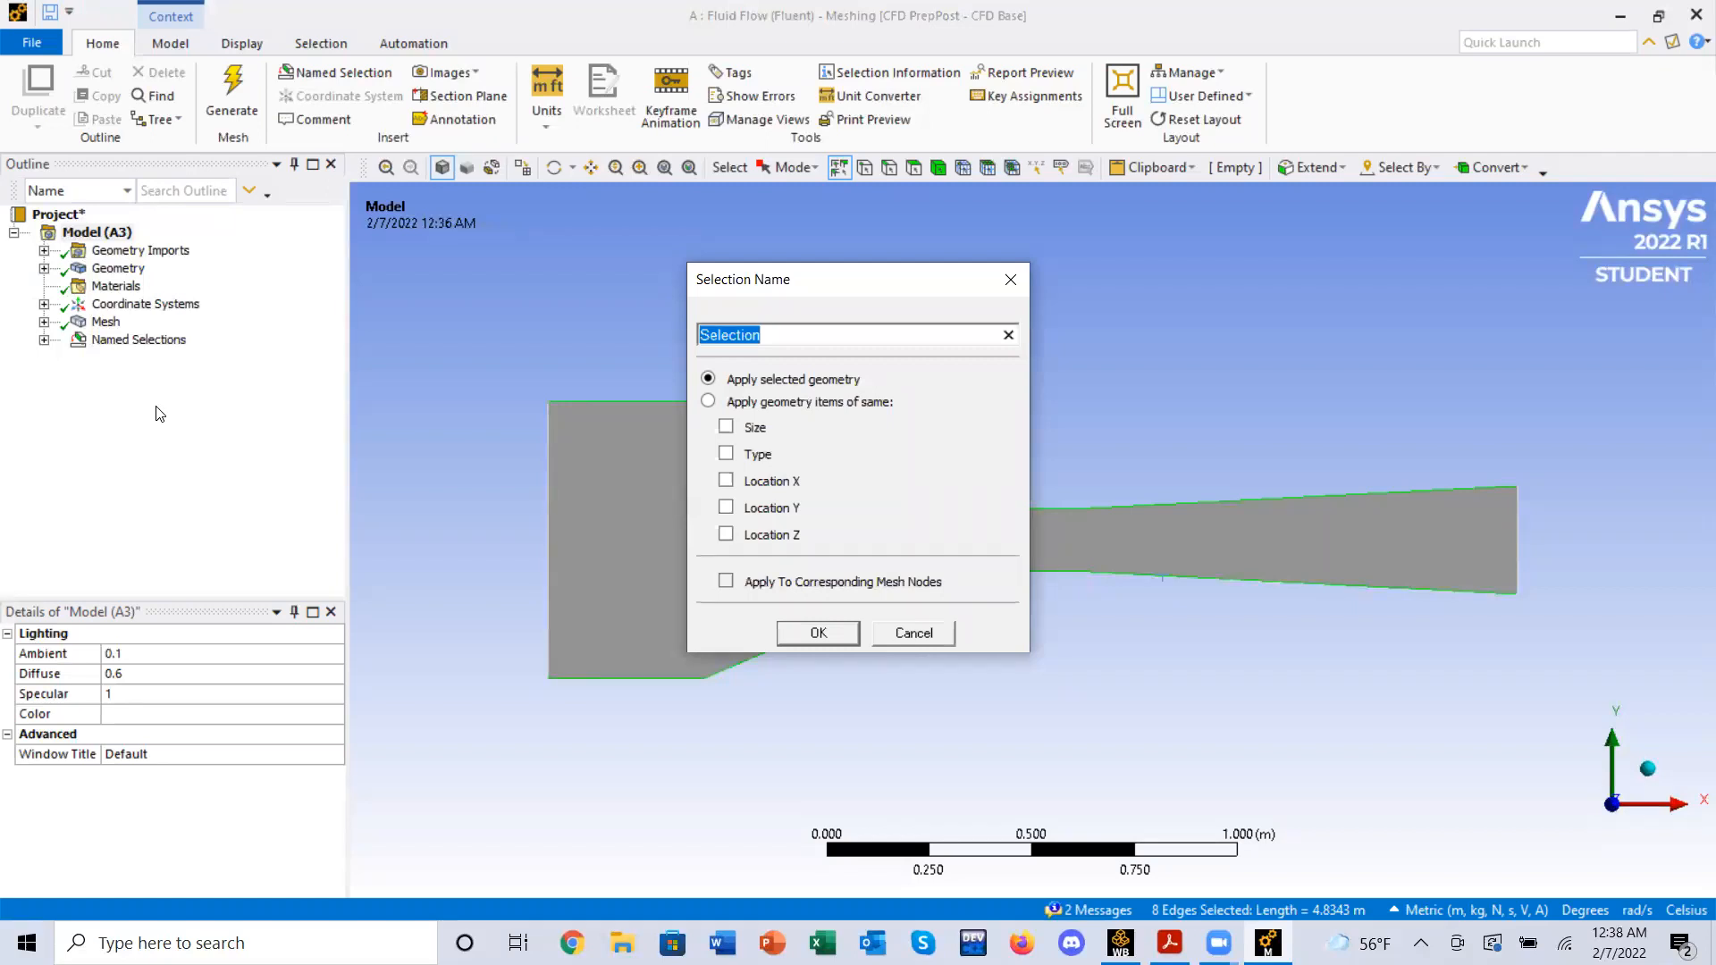
text(Wind Tunnel Wall)
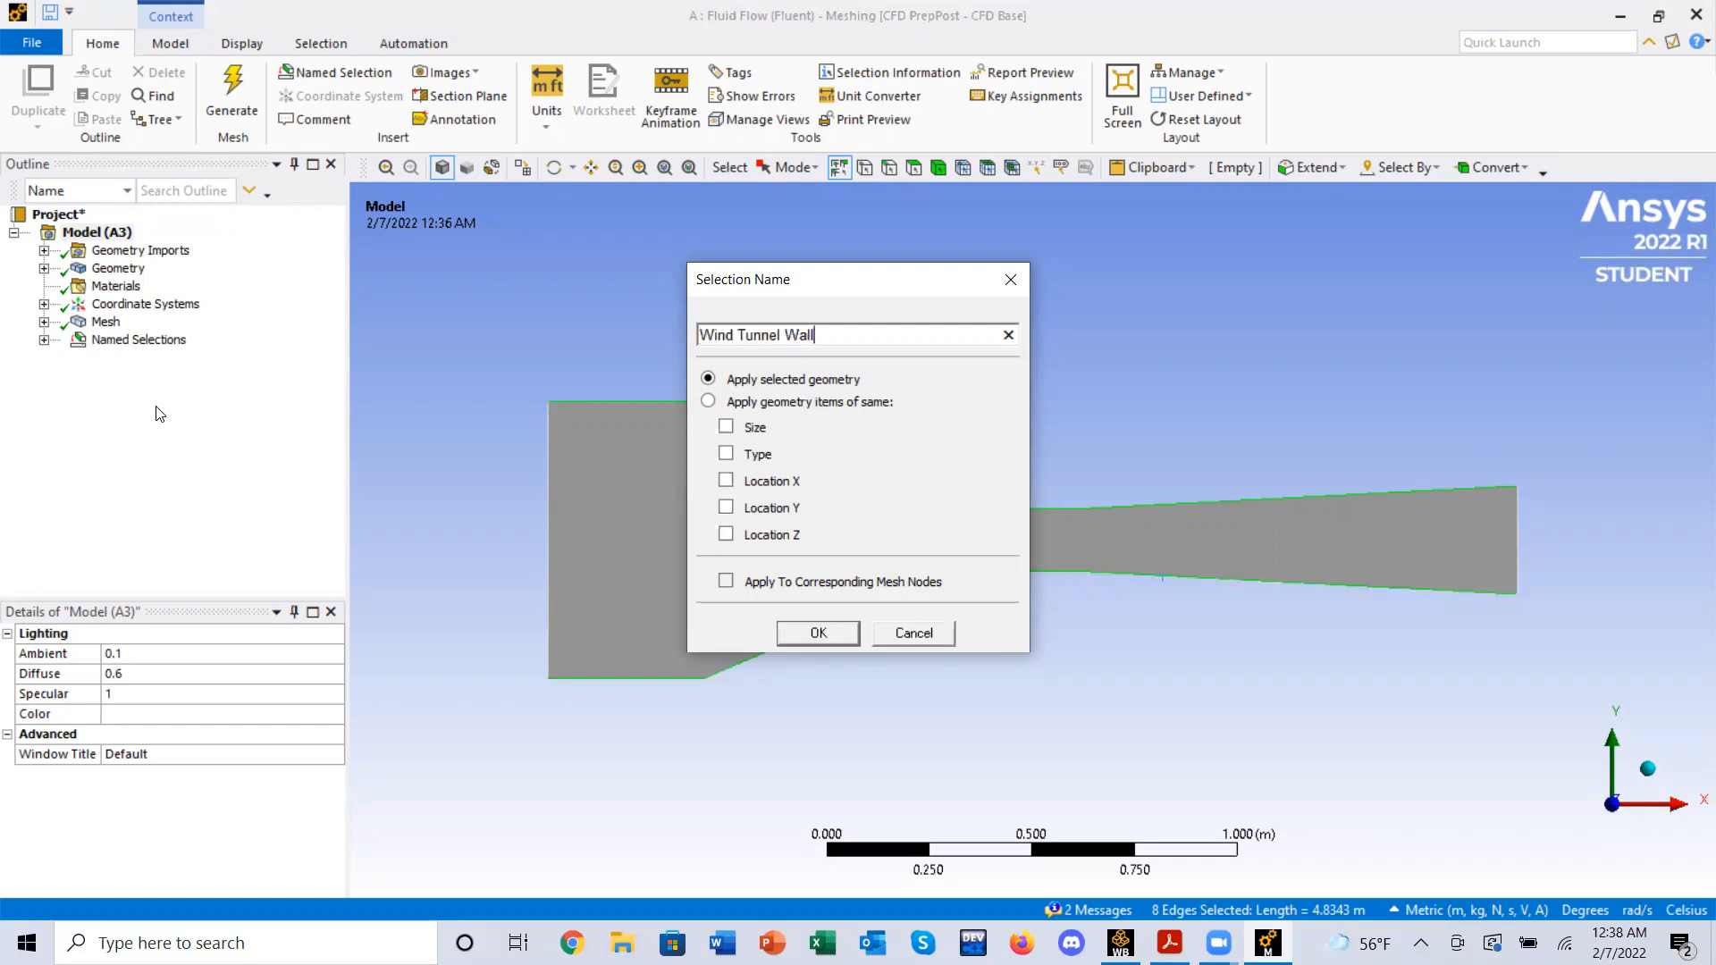
click(819, 634)
- Create a named selection called Pressure Outlet from the vertical edge at the diffuser end of the wind tunnel
click(1517, 542)
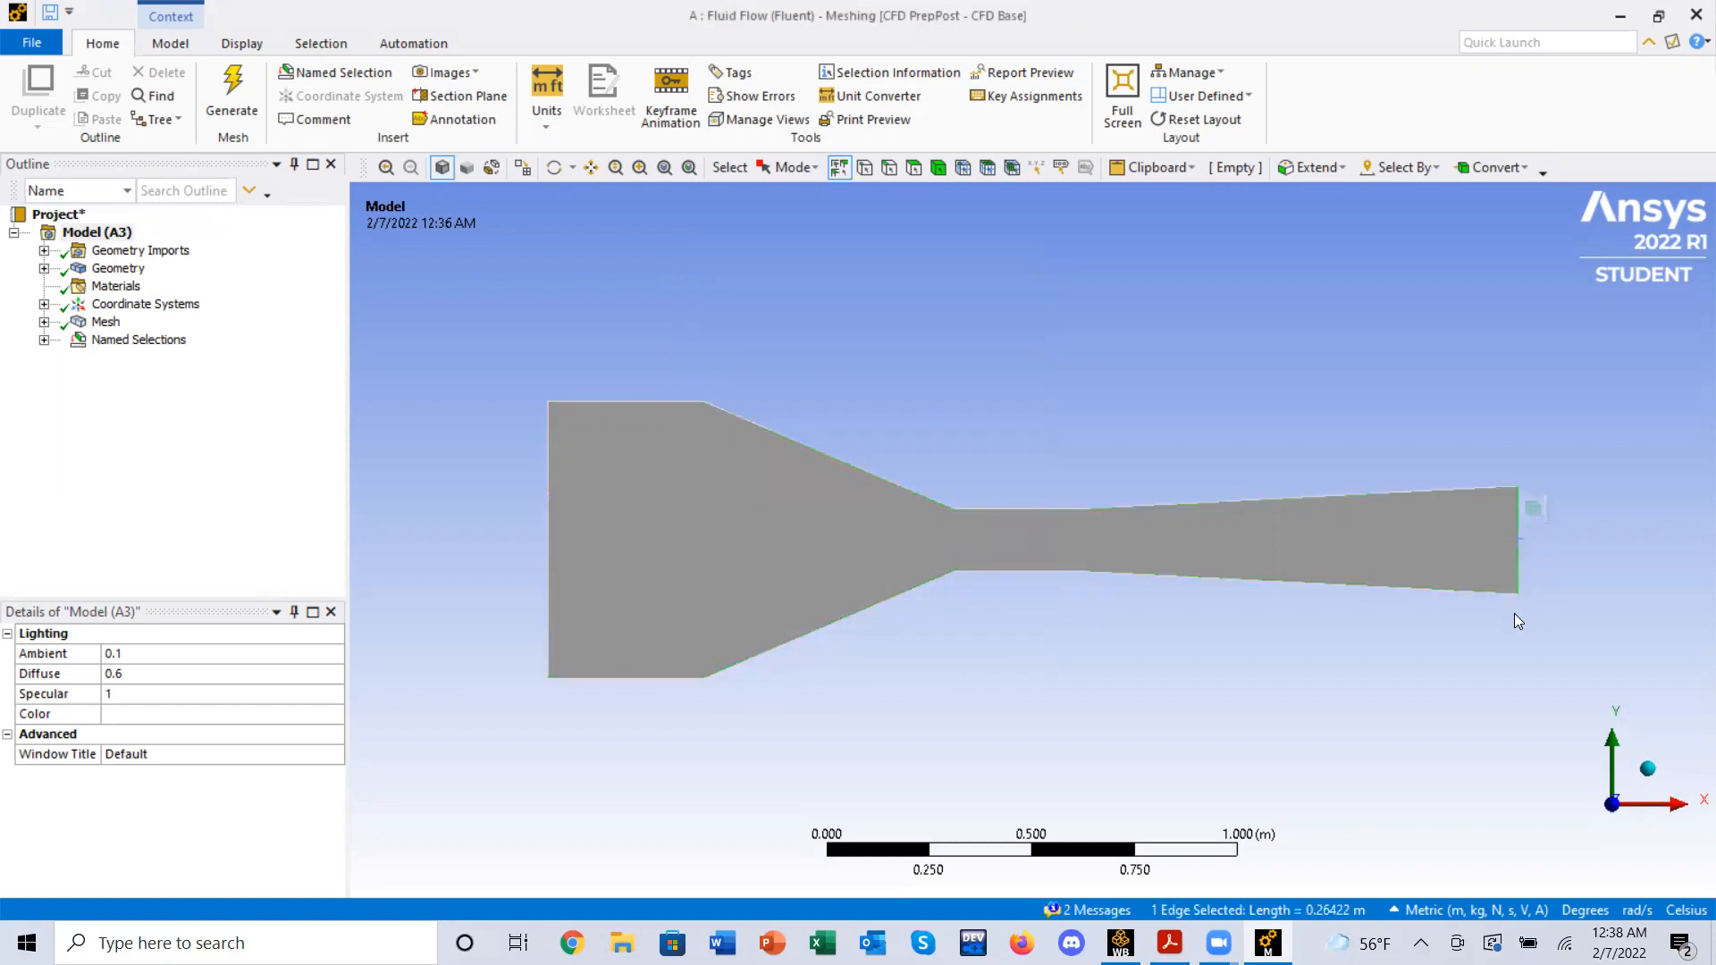
key(n)
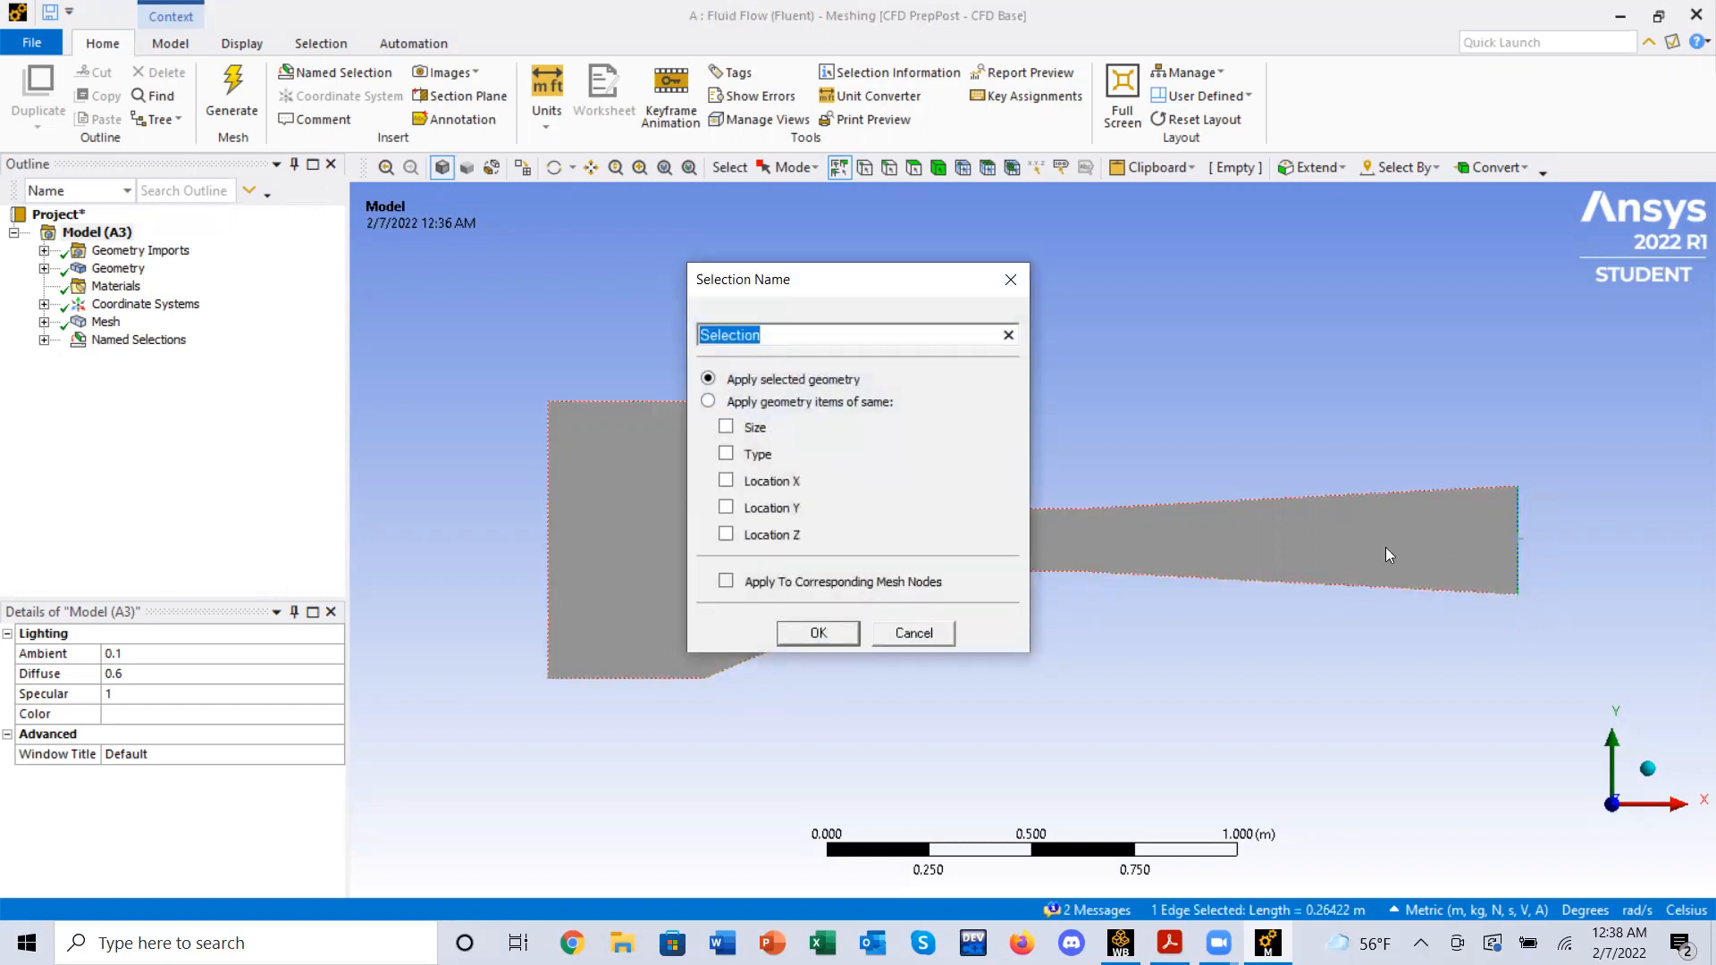
text(Pressure Outlet)
click(818, 632)
- Check which edges belong to the Velocity Inlet, Wind Tunnel Wall and Pressure Outlet named selections
click(164, 339)
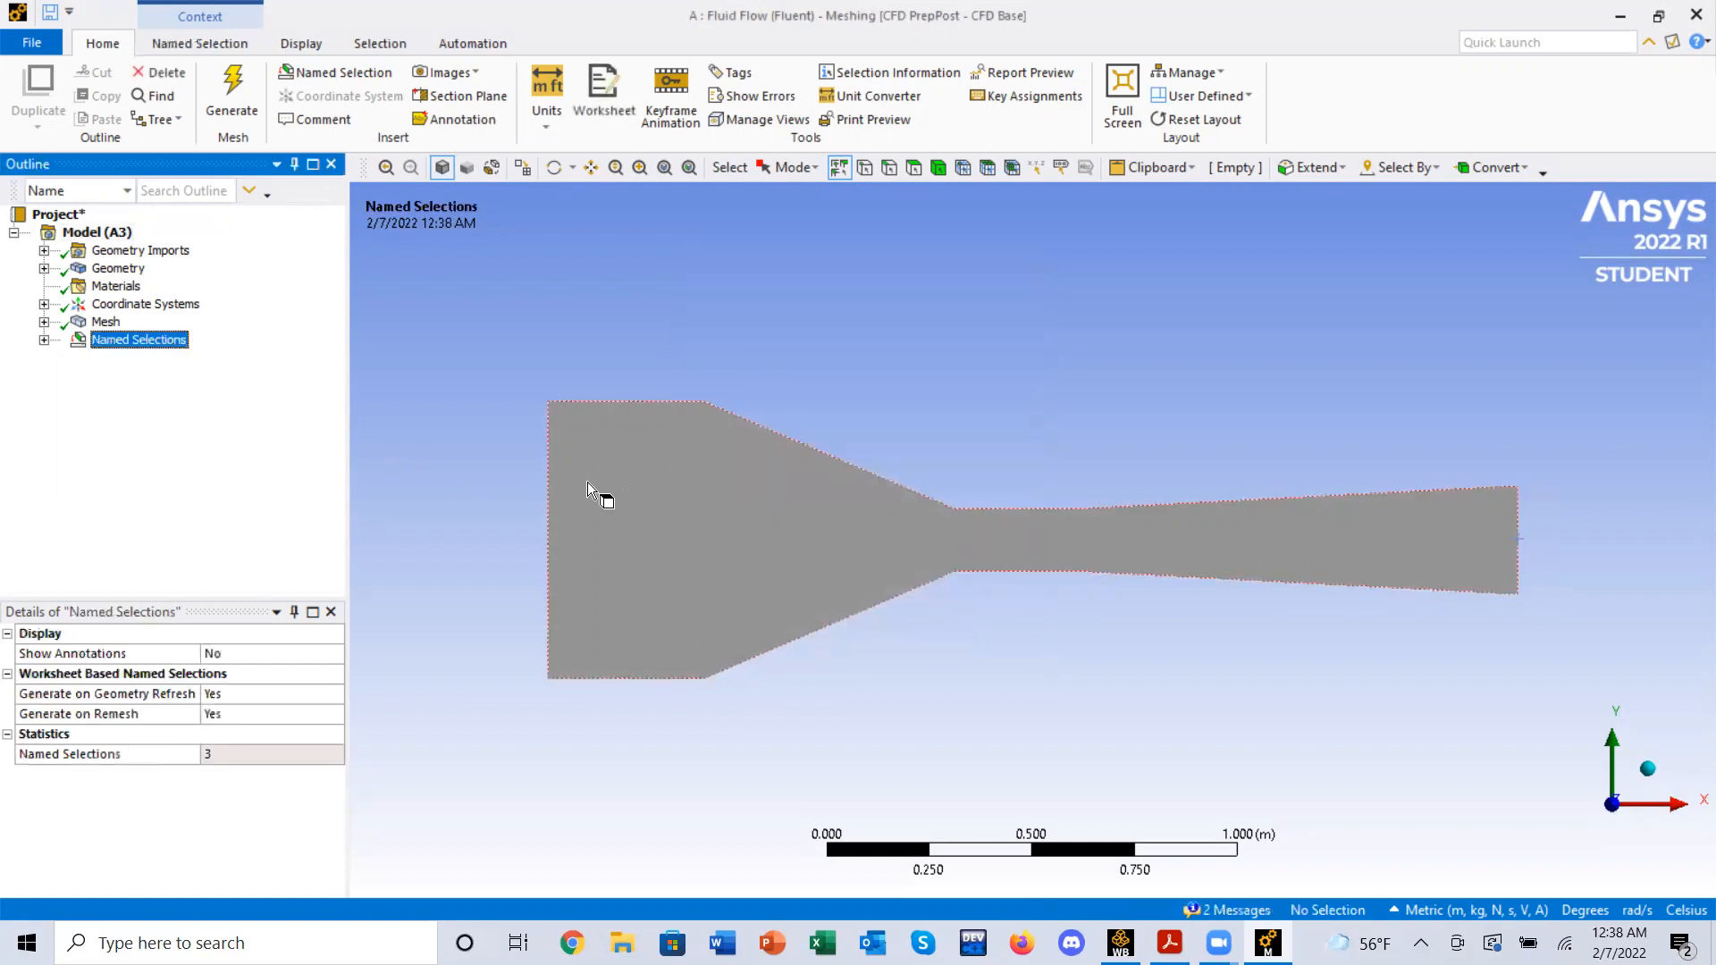
click(44, 339)
click(110, 361)
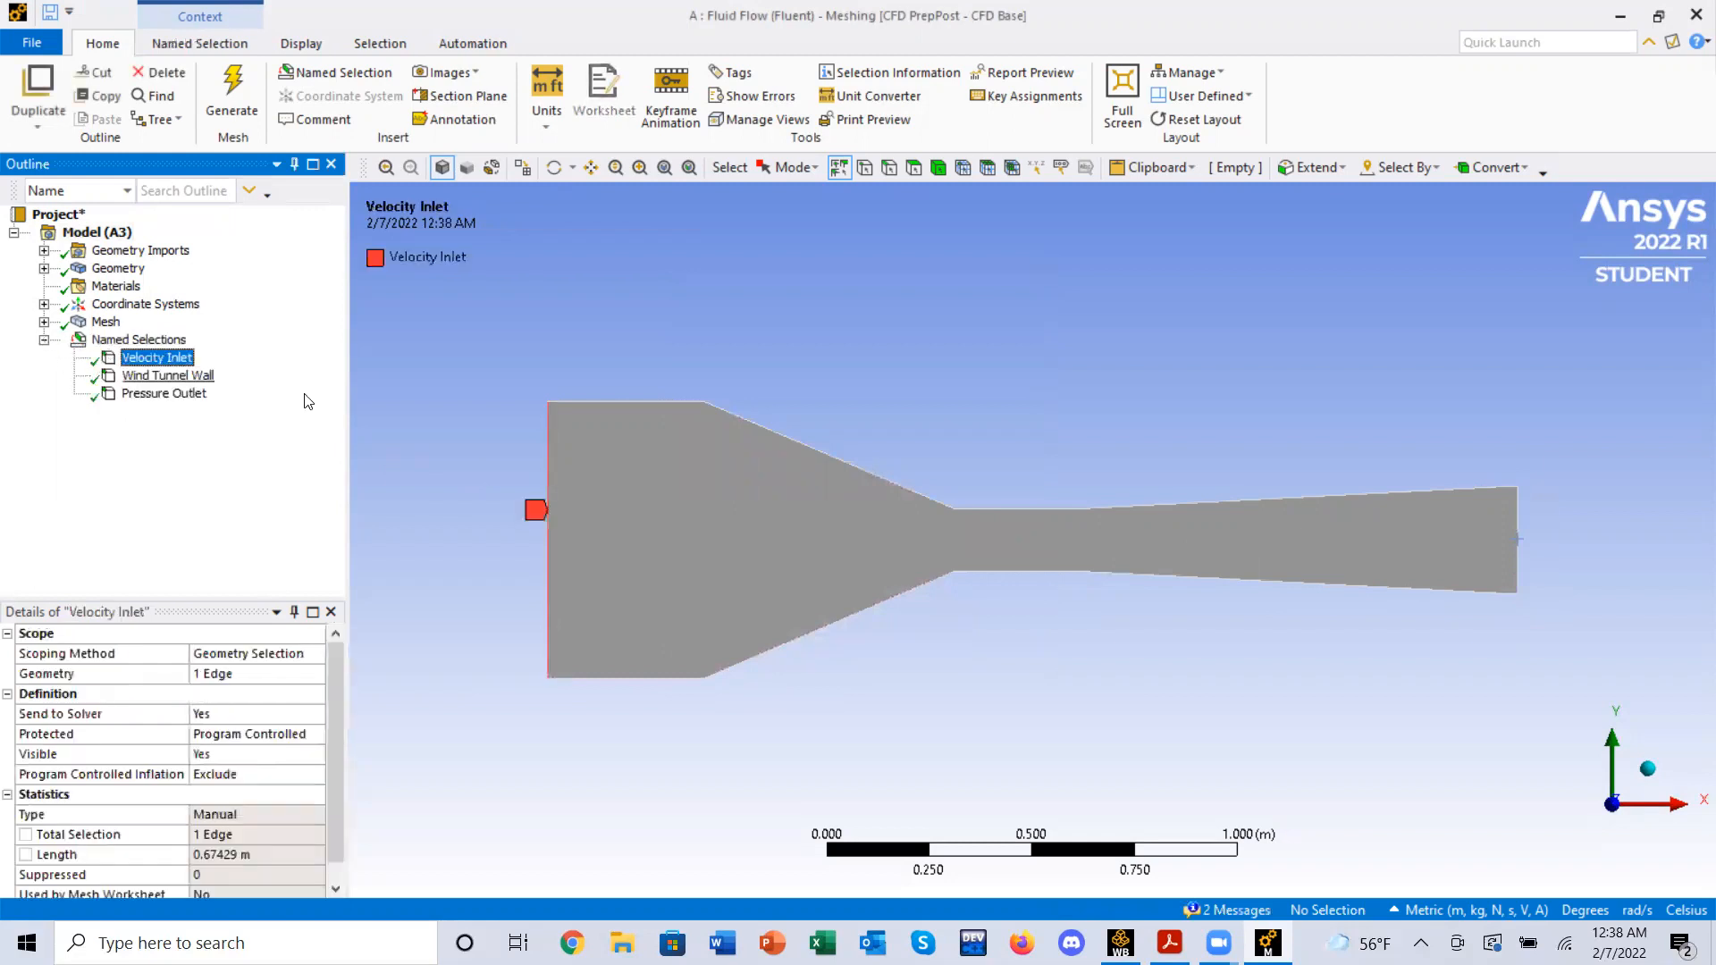
click(170, 376)
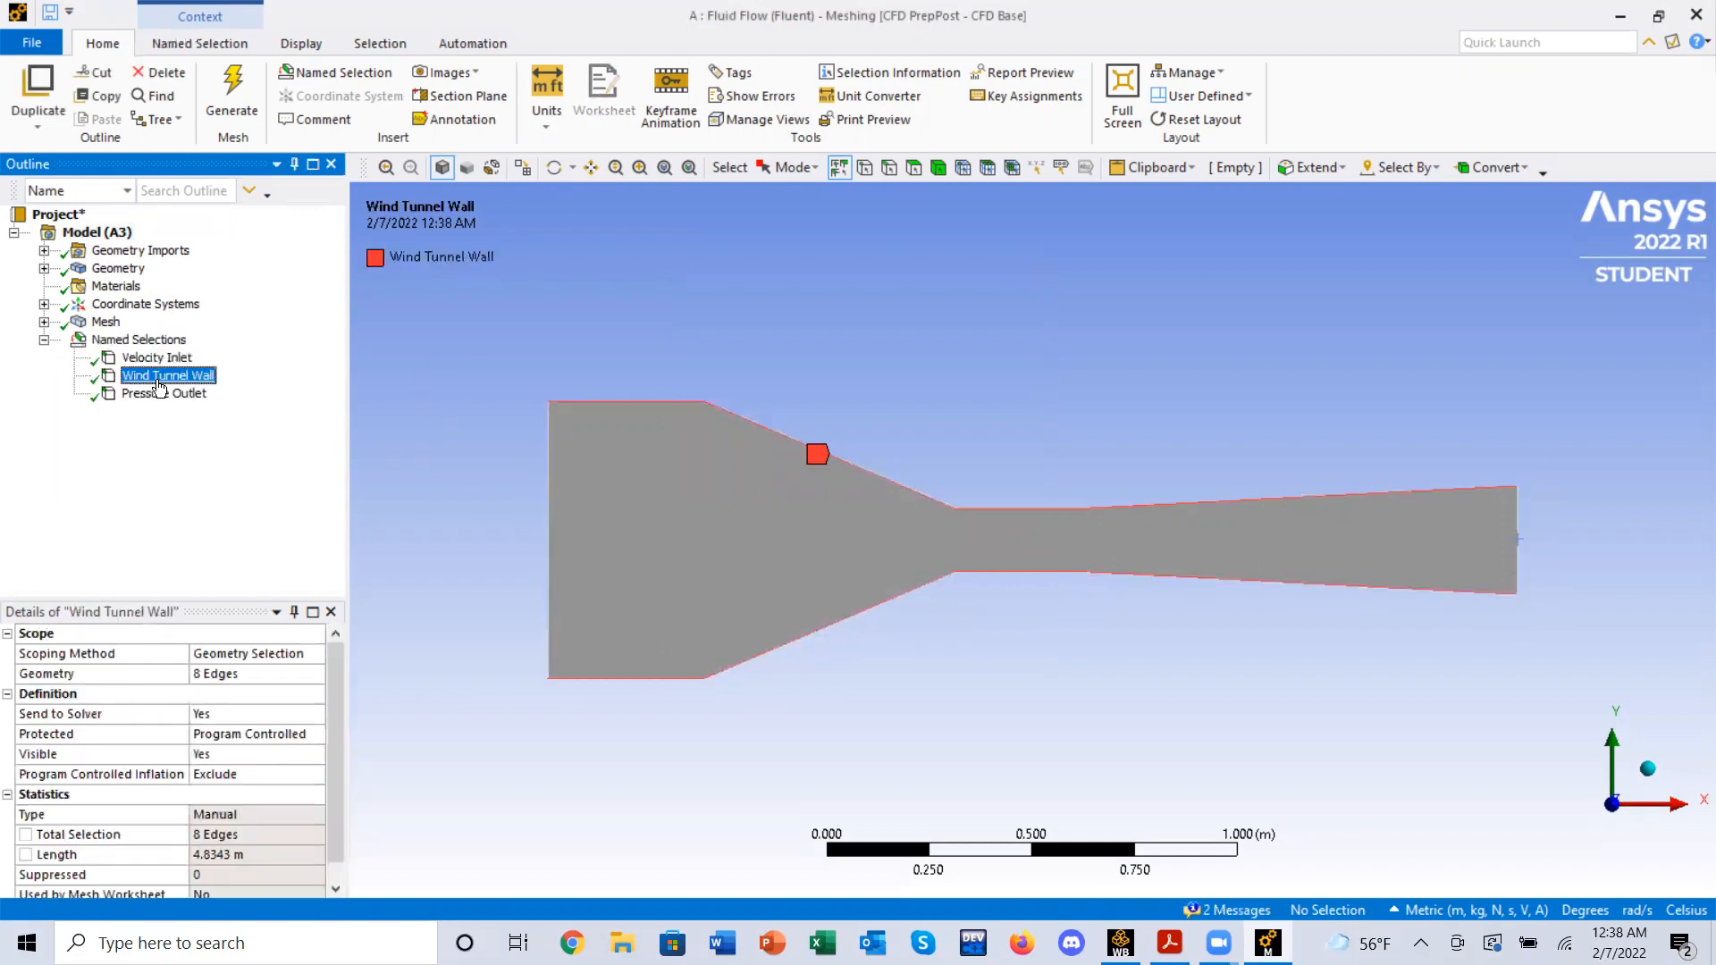
click(194, 398)
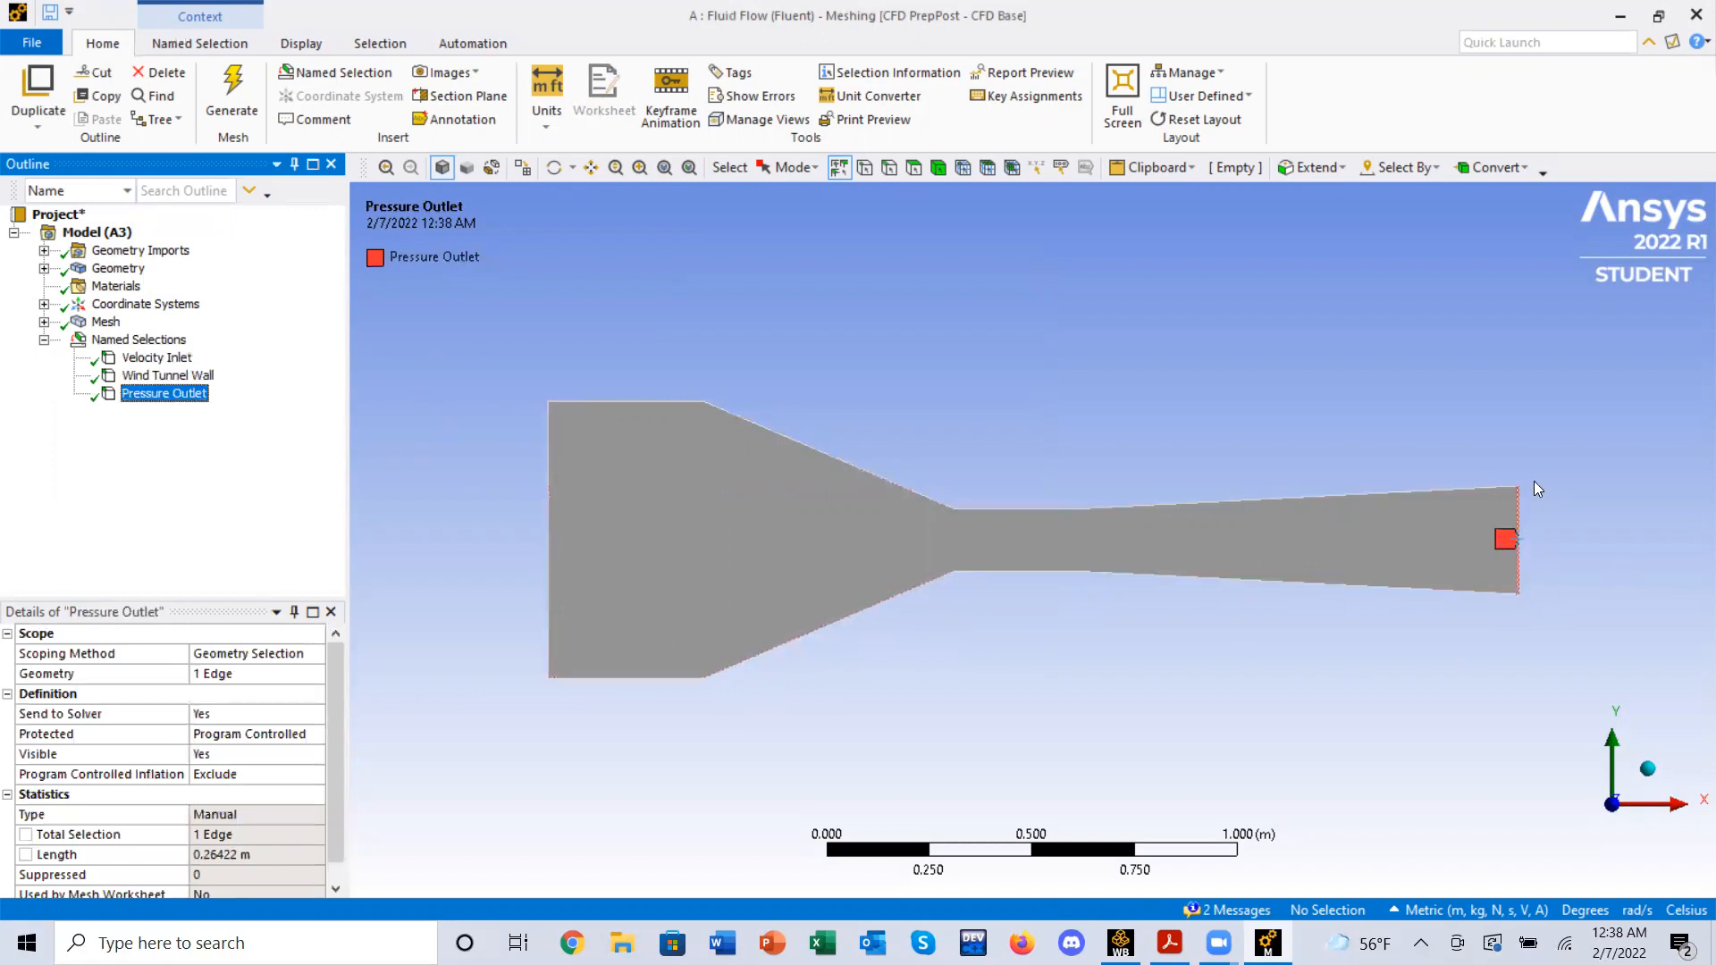
- Leave the mesh editor and update the project's Mesh component with the new named selections
click(1696, 15)
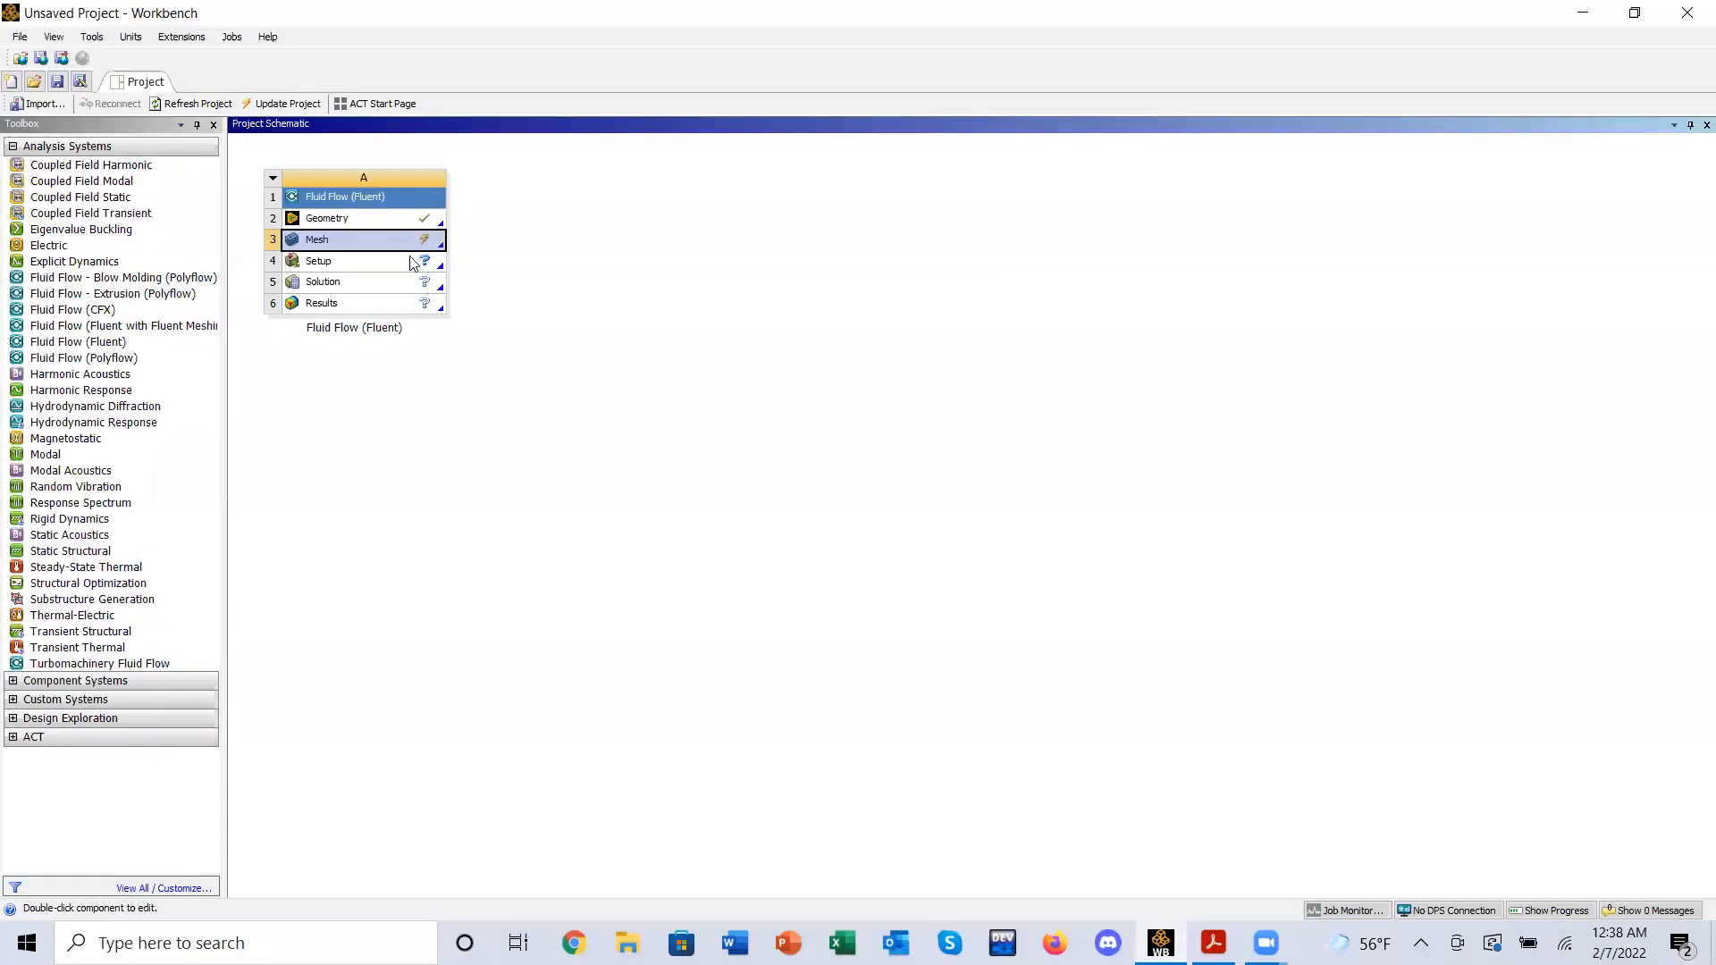
right_click(401, 241)
click(458, 344)
- Load the changed mesh into Setup and start Fluent with double precision and 2 solver processes, dismissing the zone mismatch notice
double_click(402, 266)
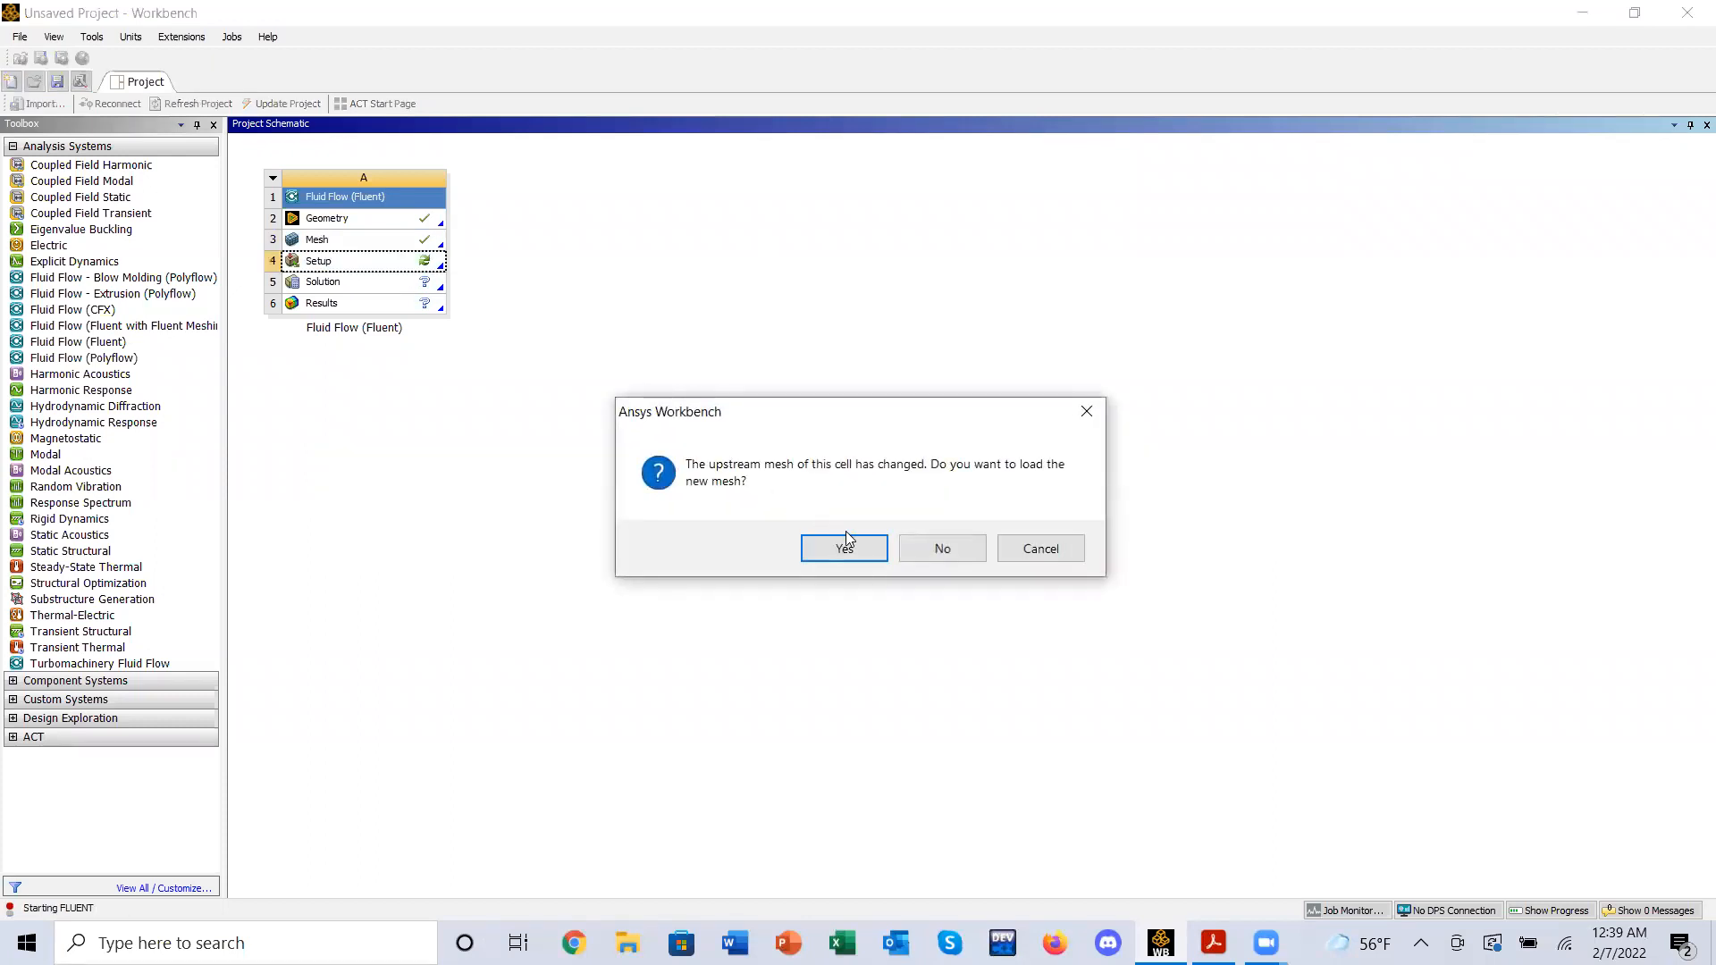
click(854, 552)
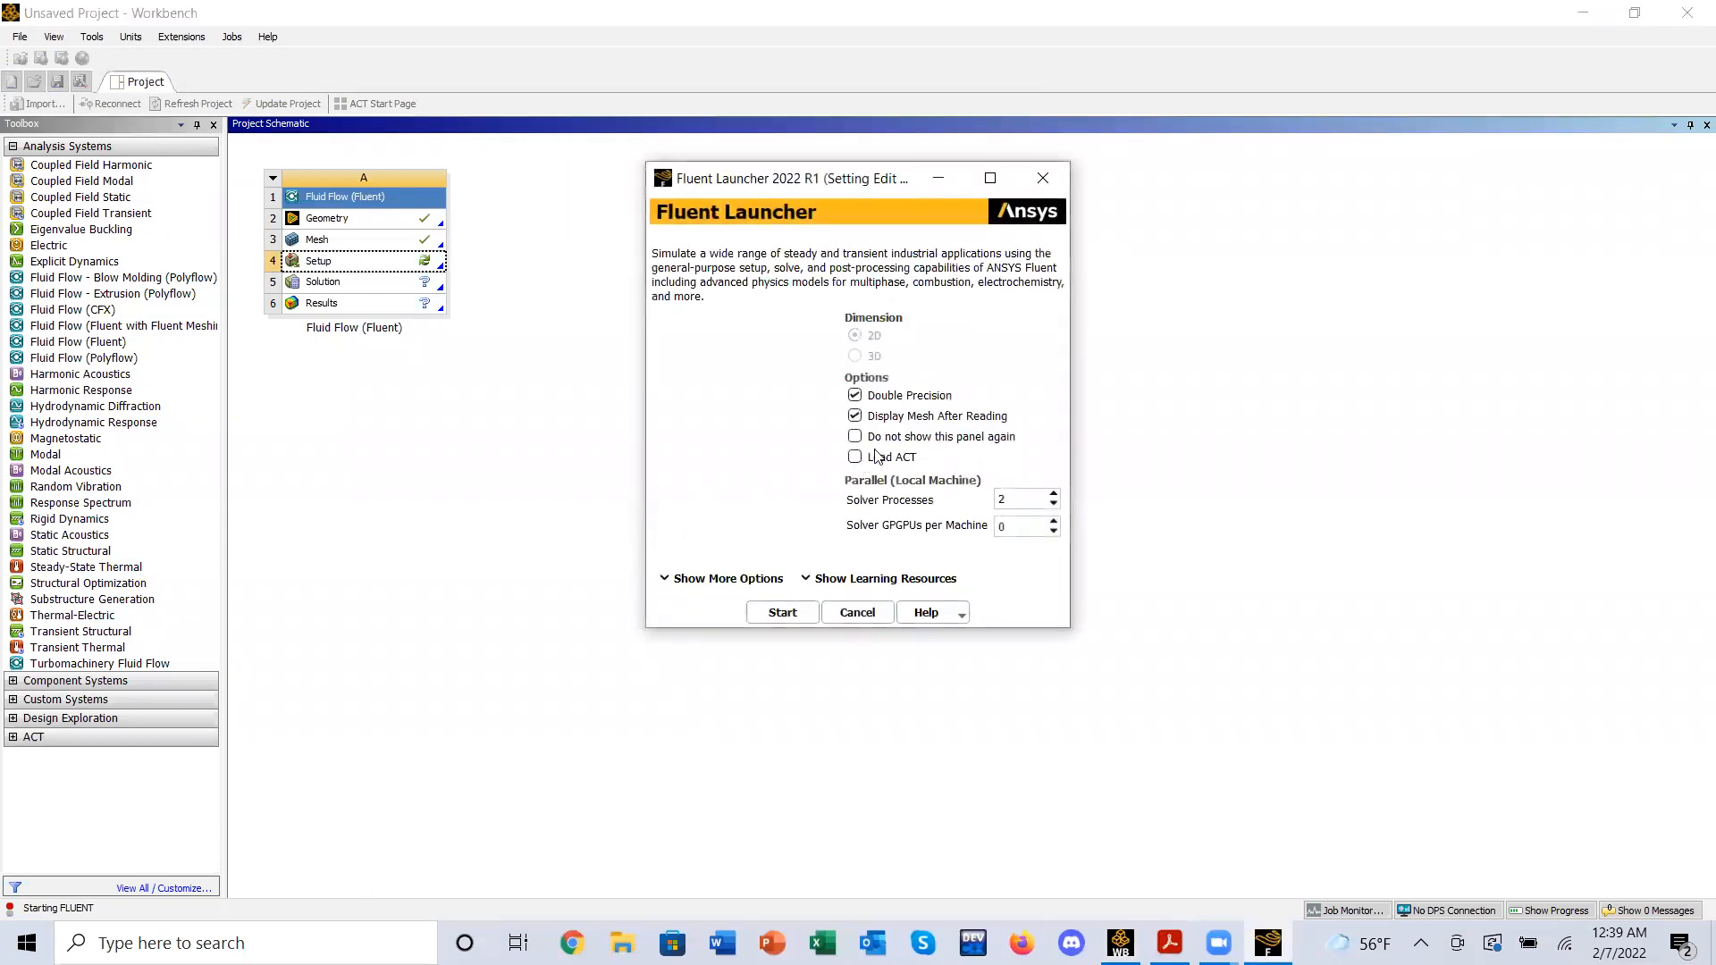
click(774, 616)
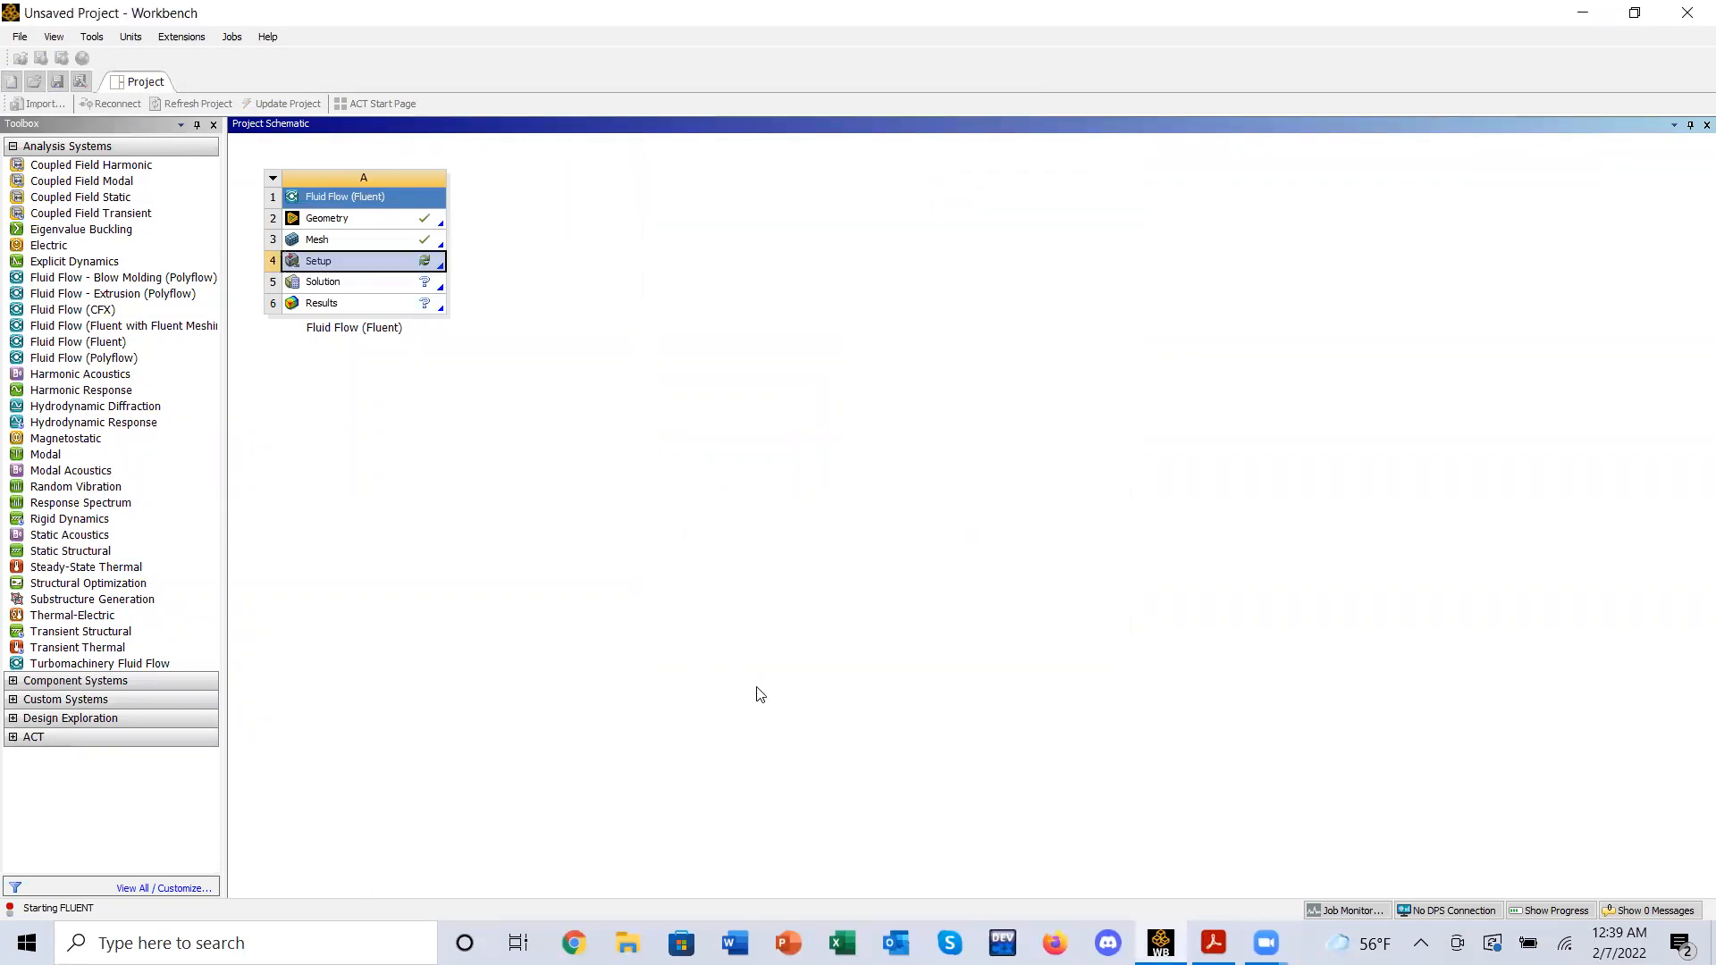
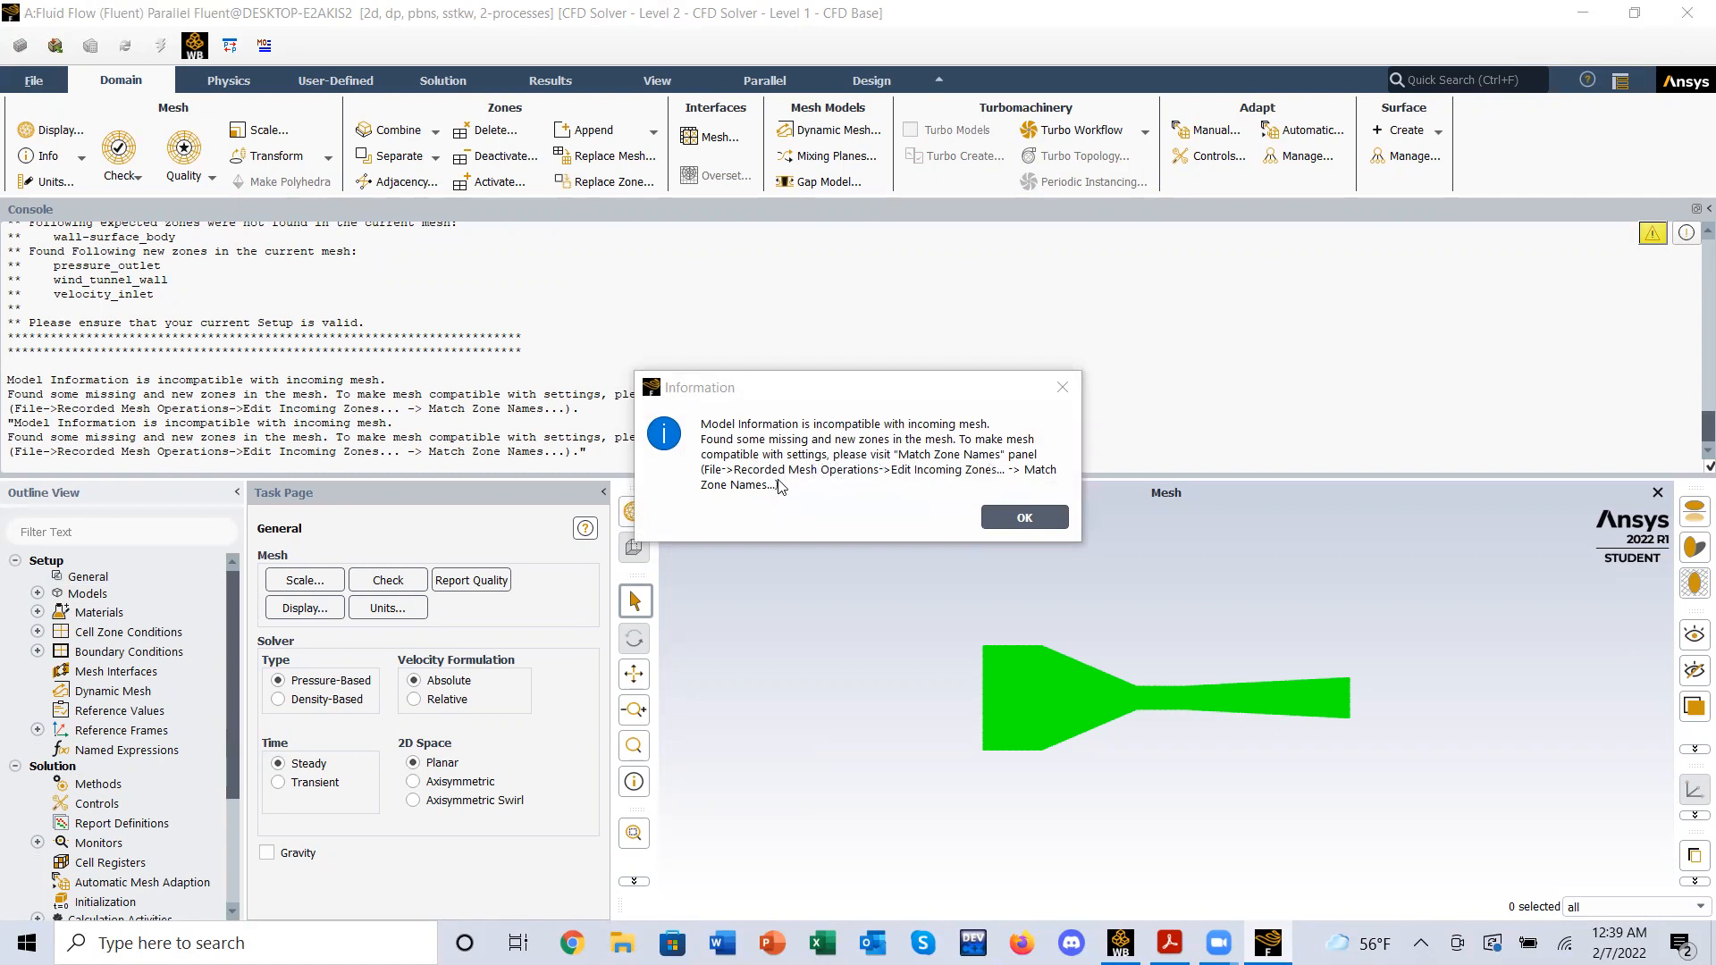
click(1026, 517)
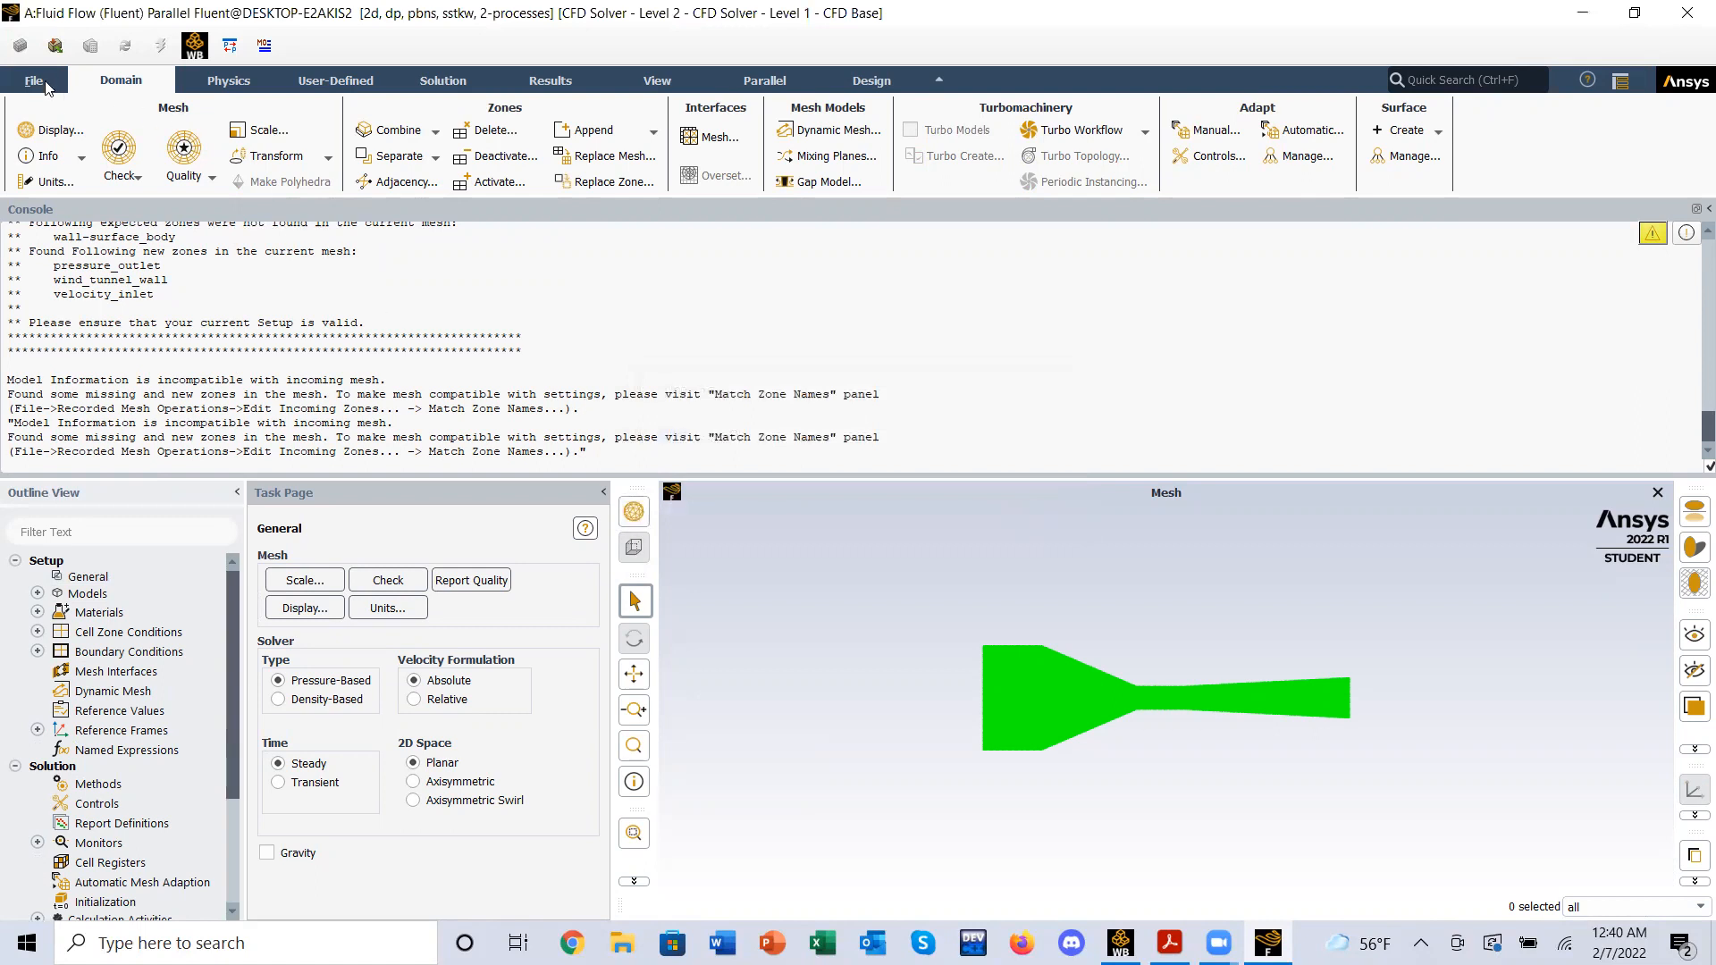
- Match the missing zone wall-surface_body with the new zone wind_tunnel_wall, accept the other new zones and reload the setup
click(34, 81)
click(93, 127)
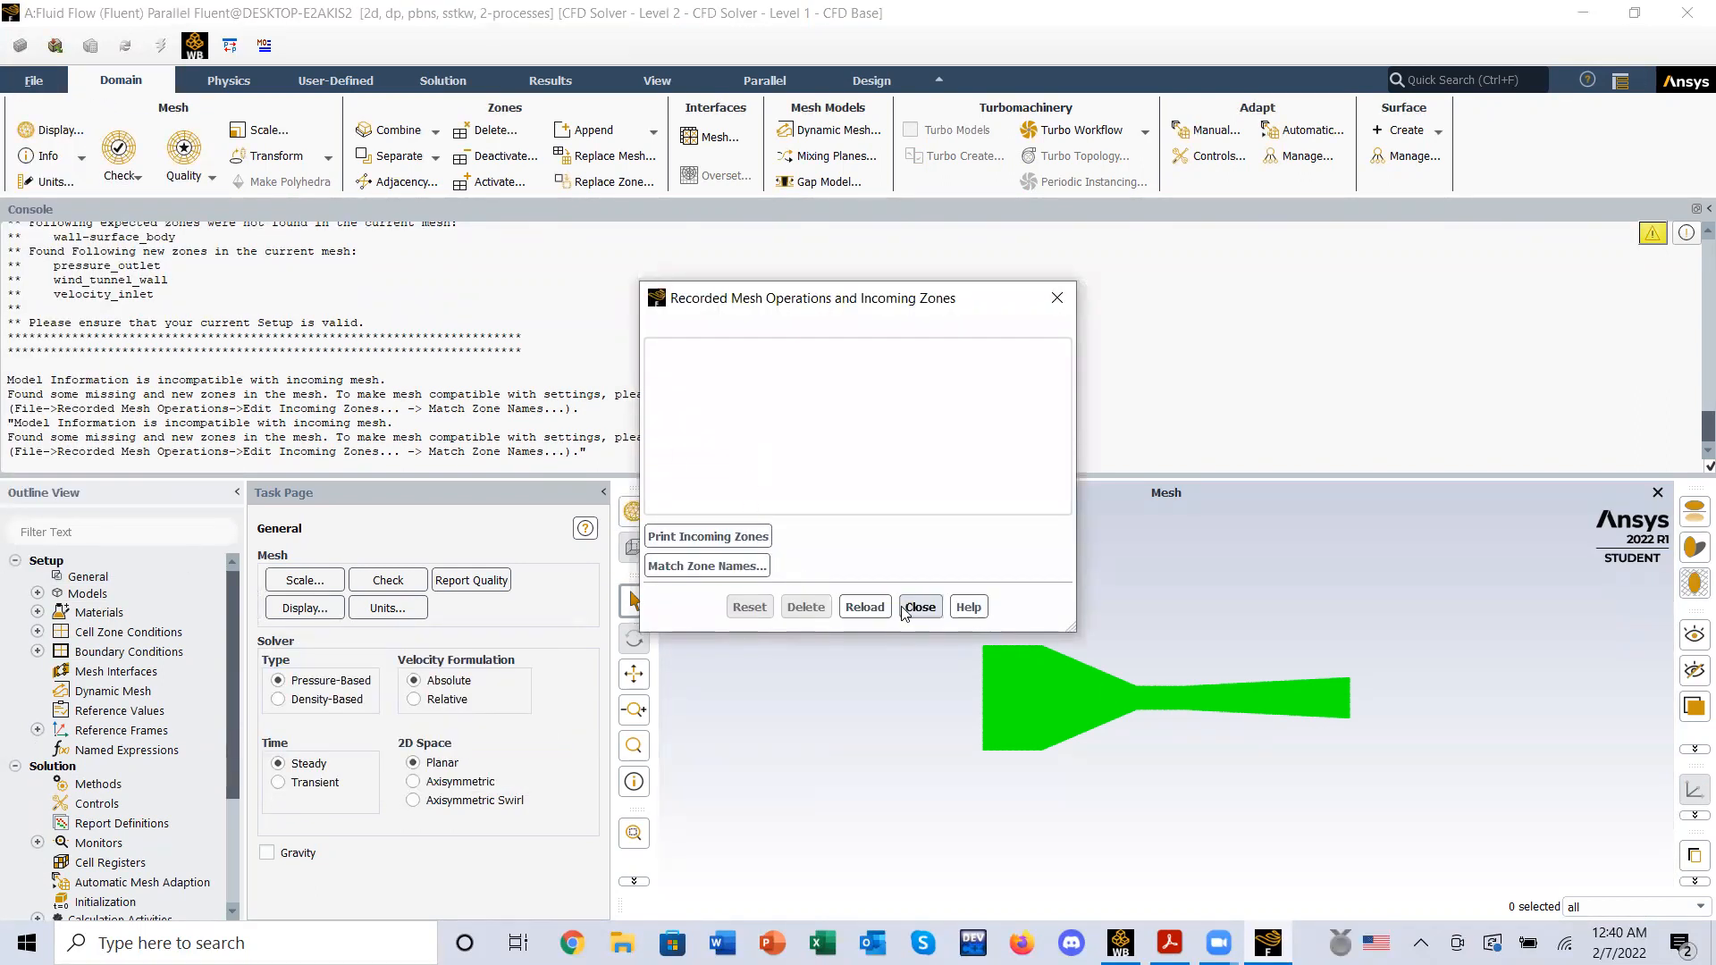
click(724, 565)
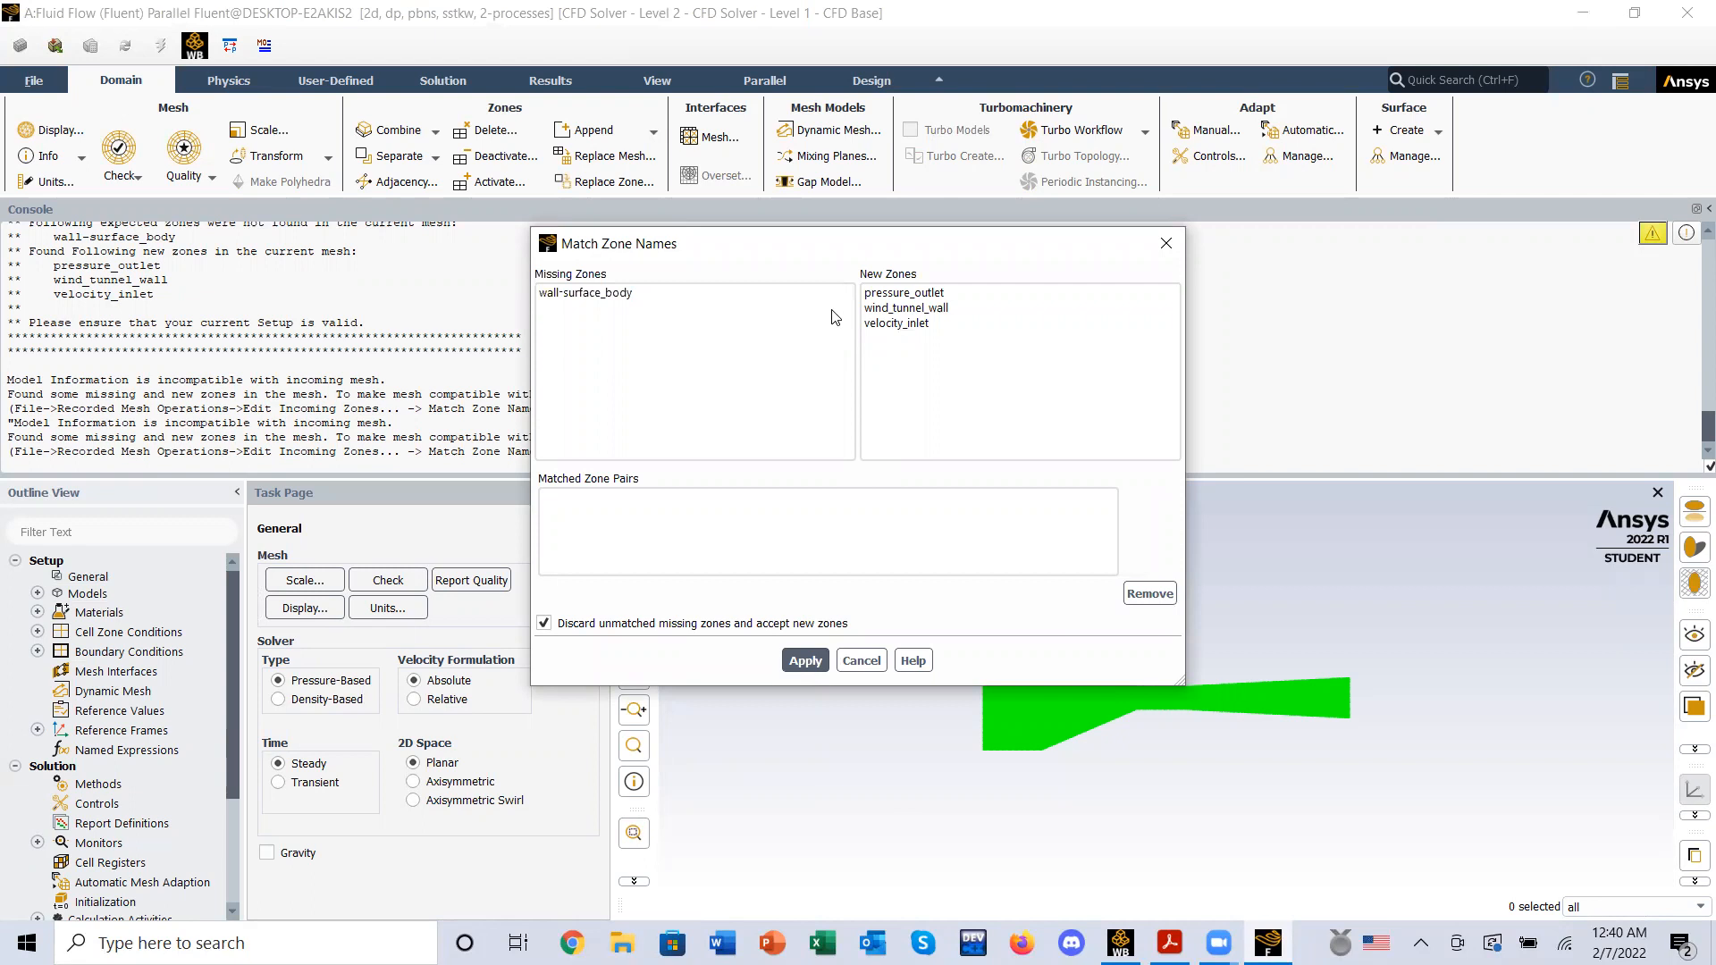
click(786, 297)
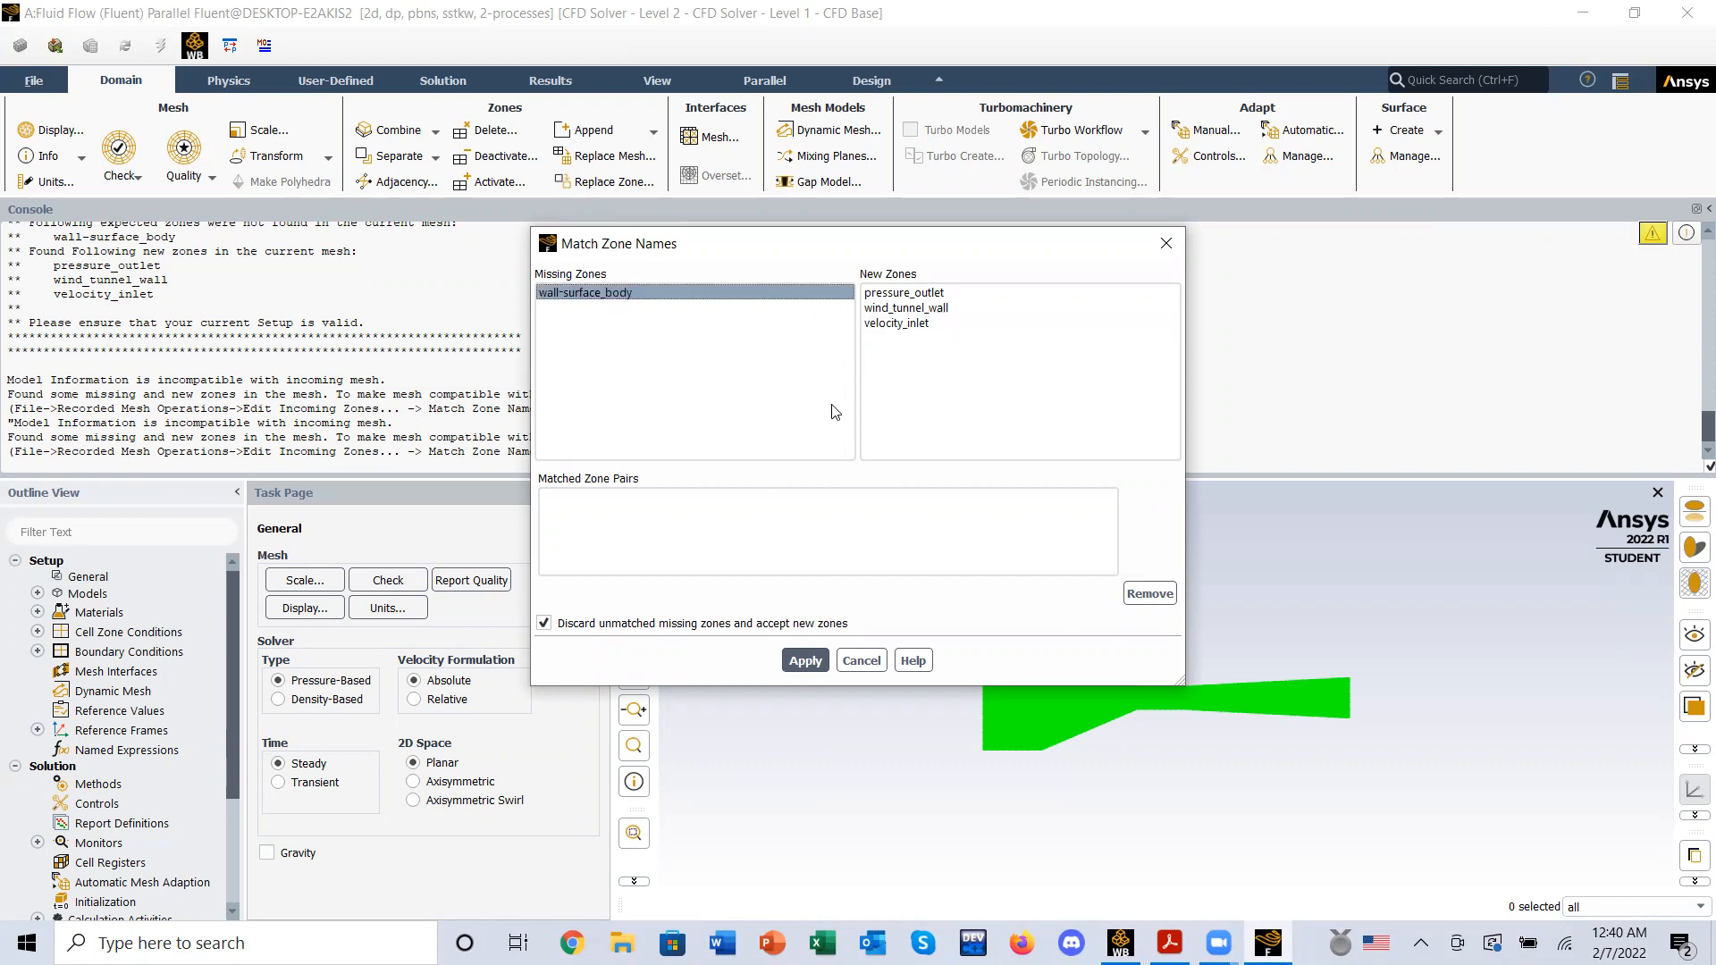
click(890, 309)
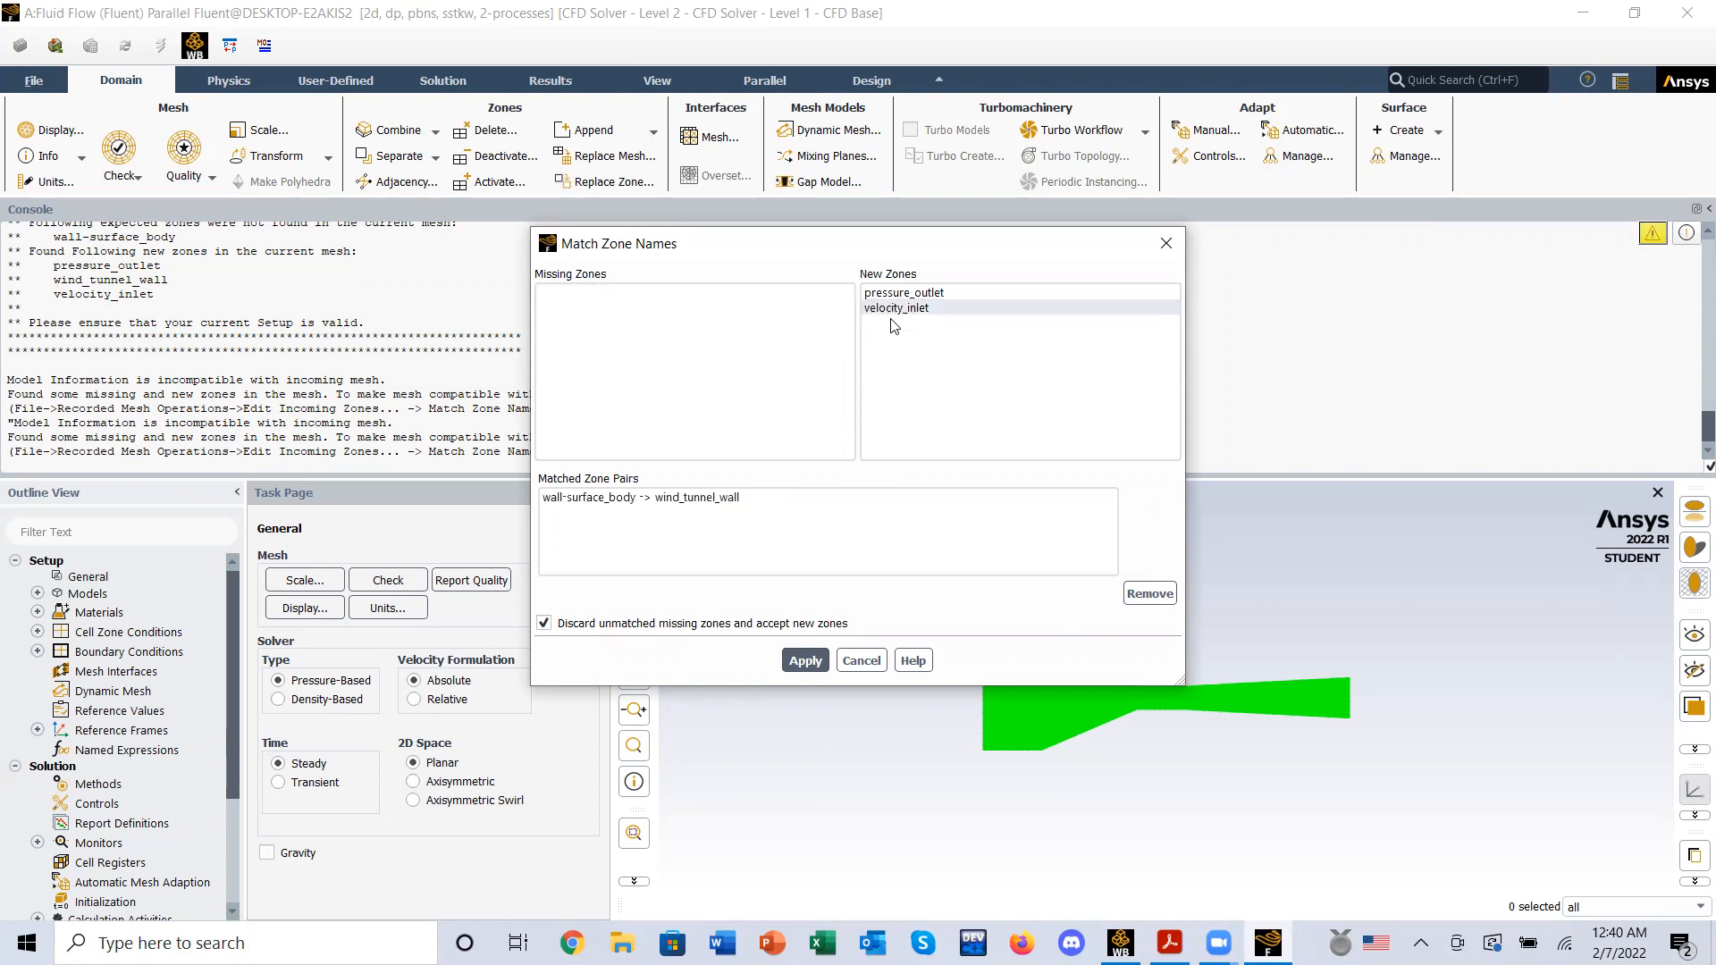
click(808, 660)
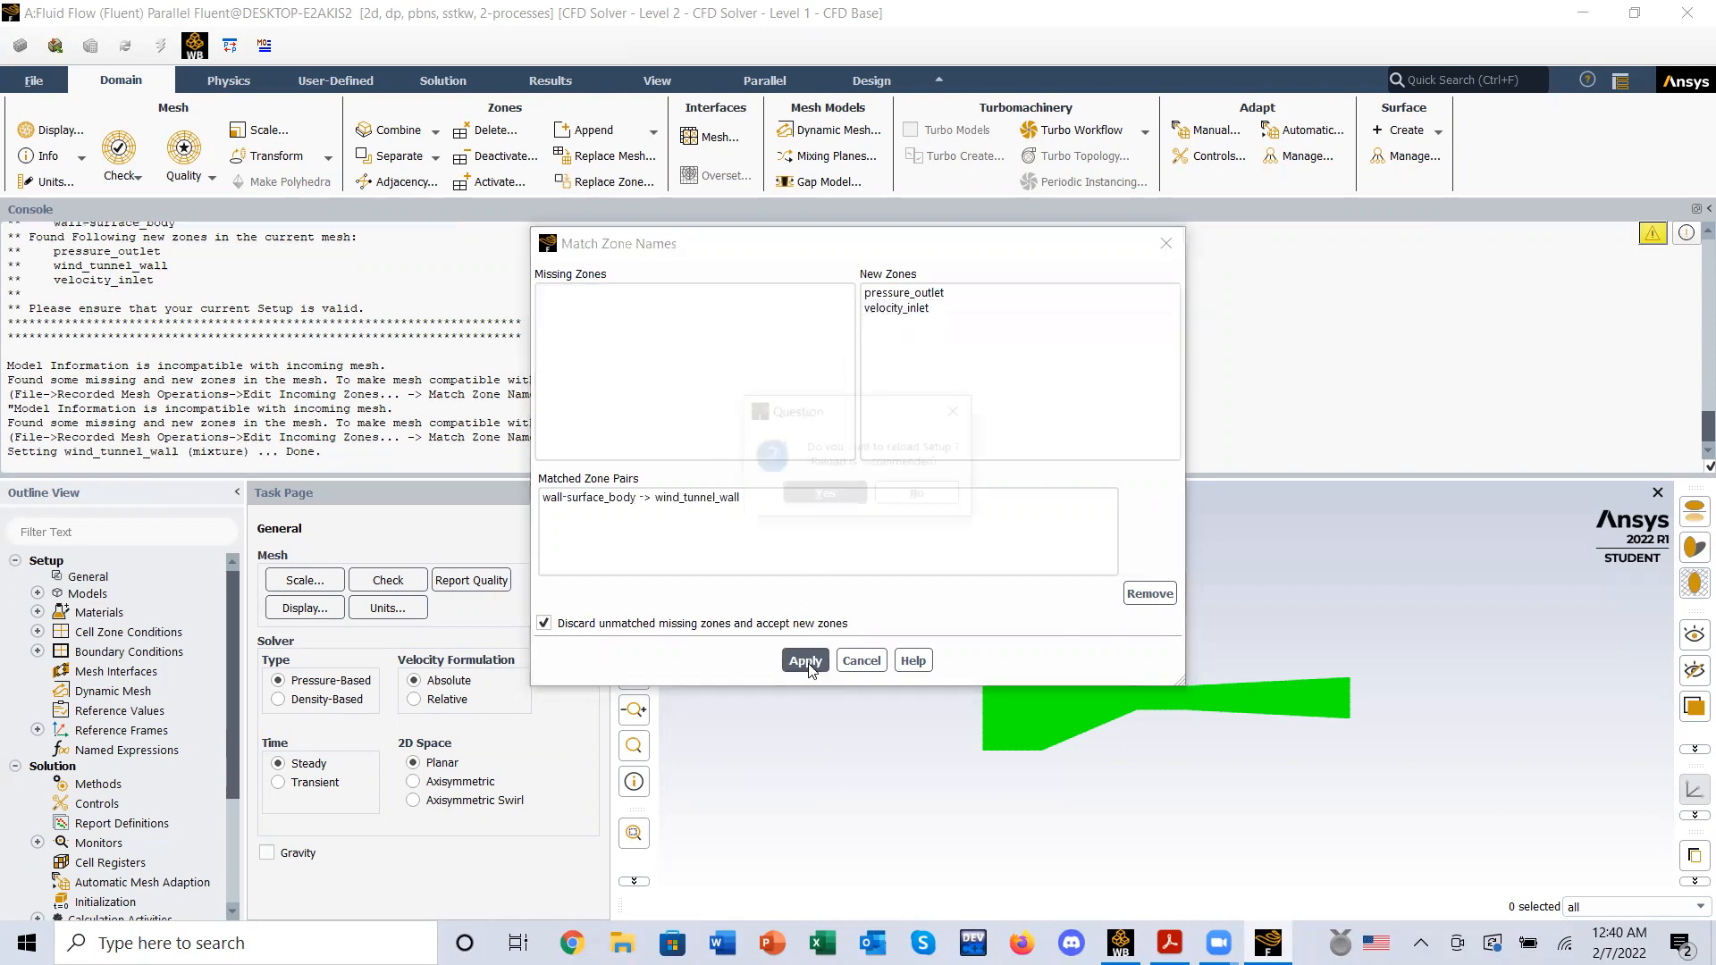
click(831, 497)
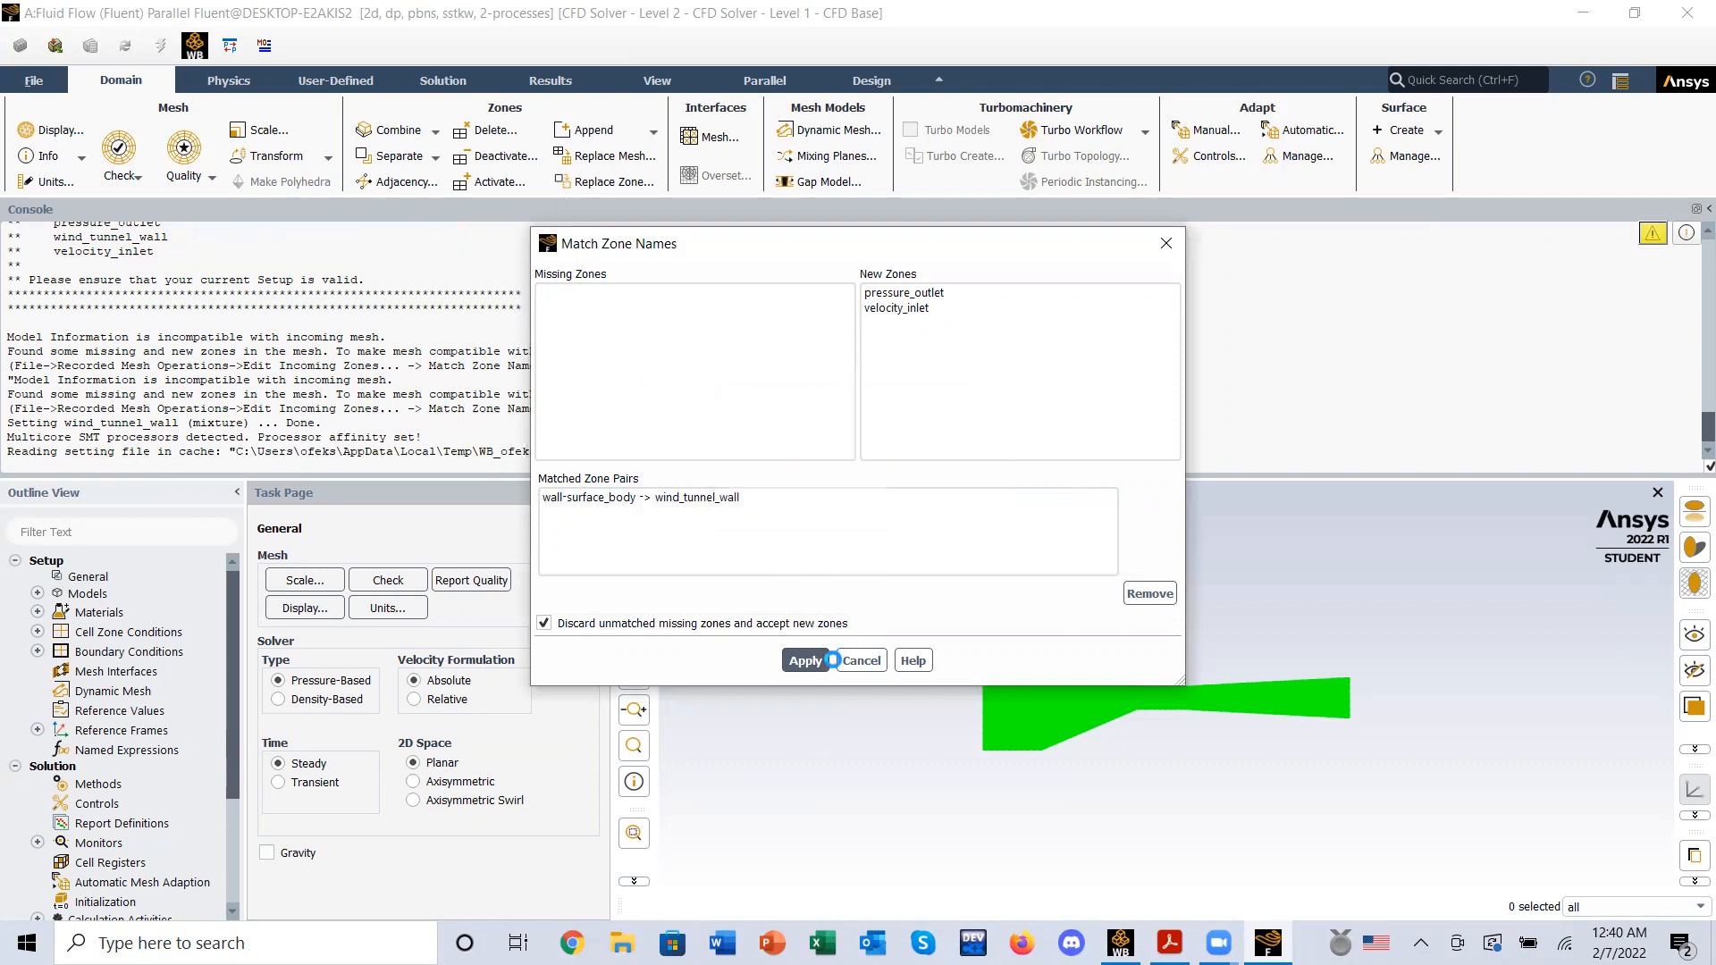
click(803, 666)
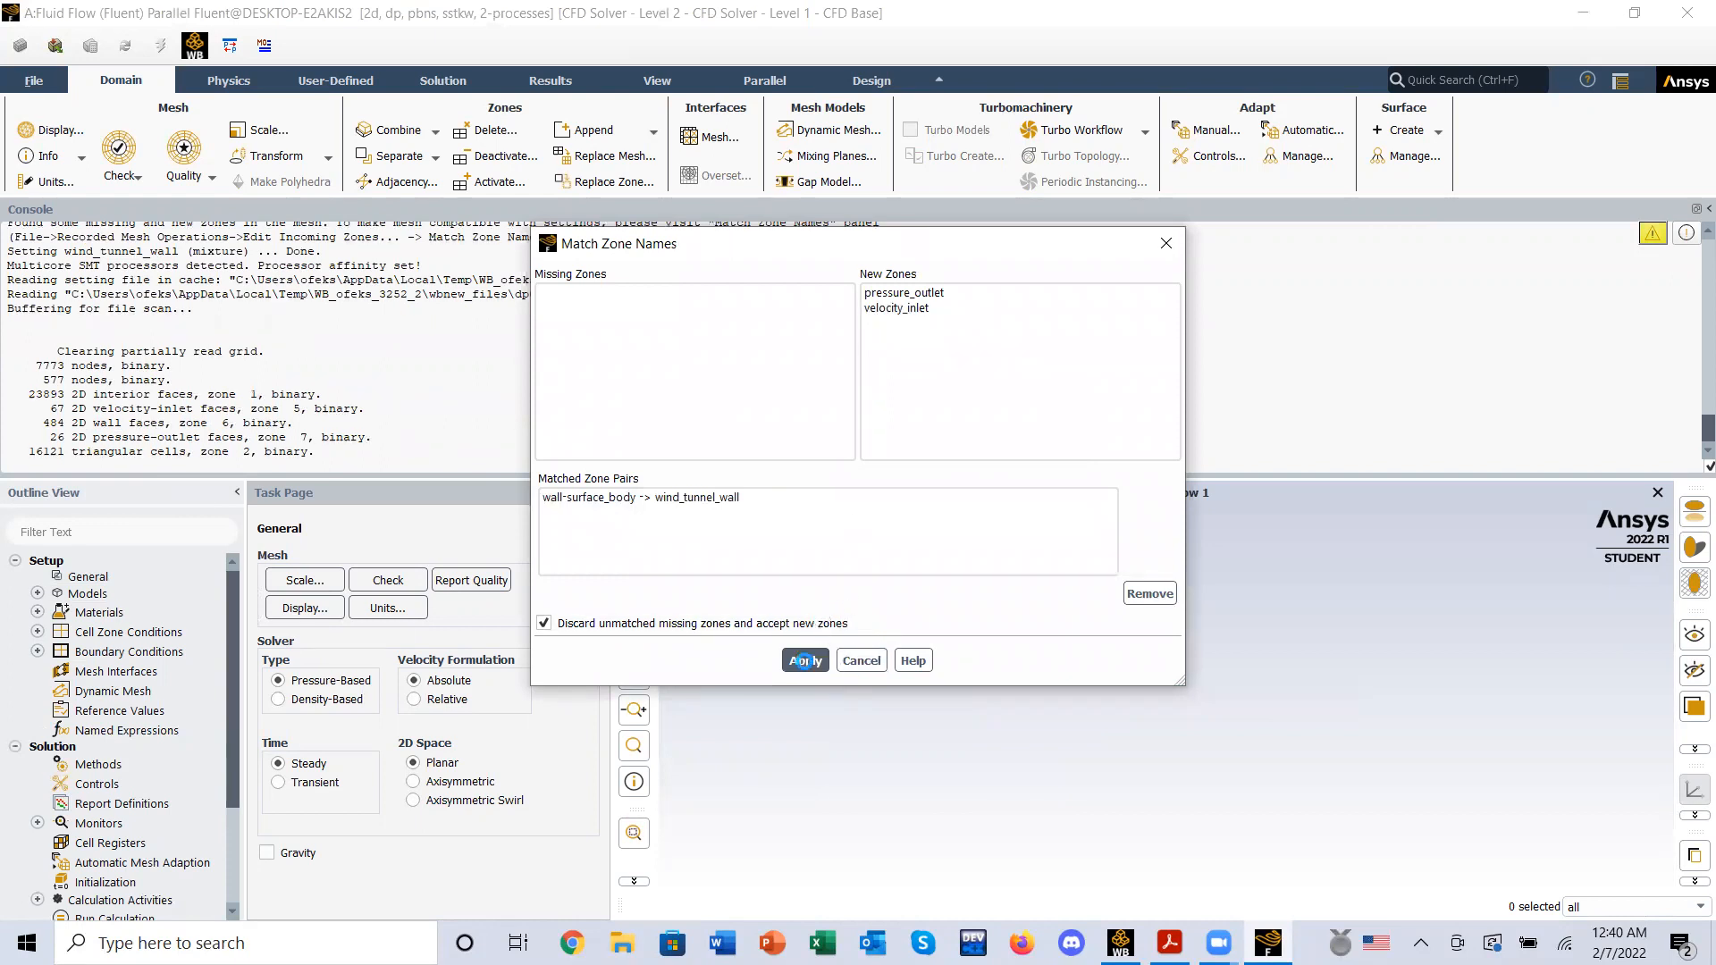
key(XF86AudioMute)
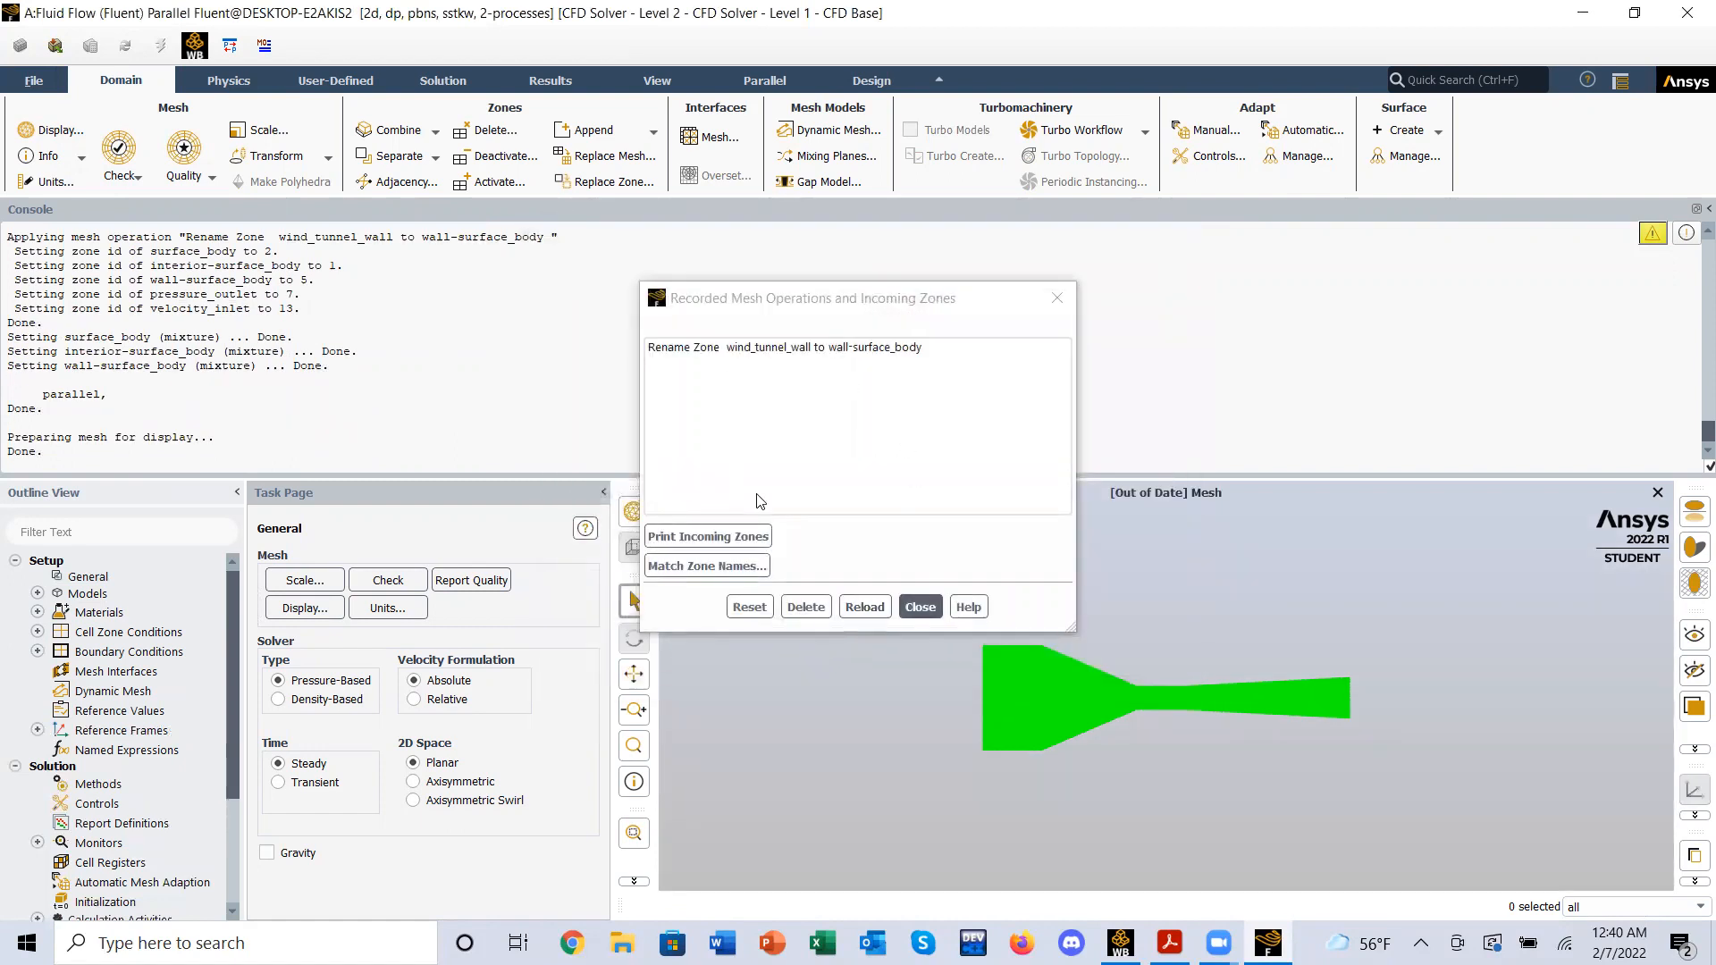
click(919, 608)
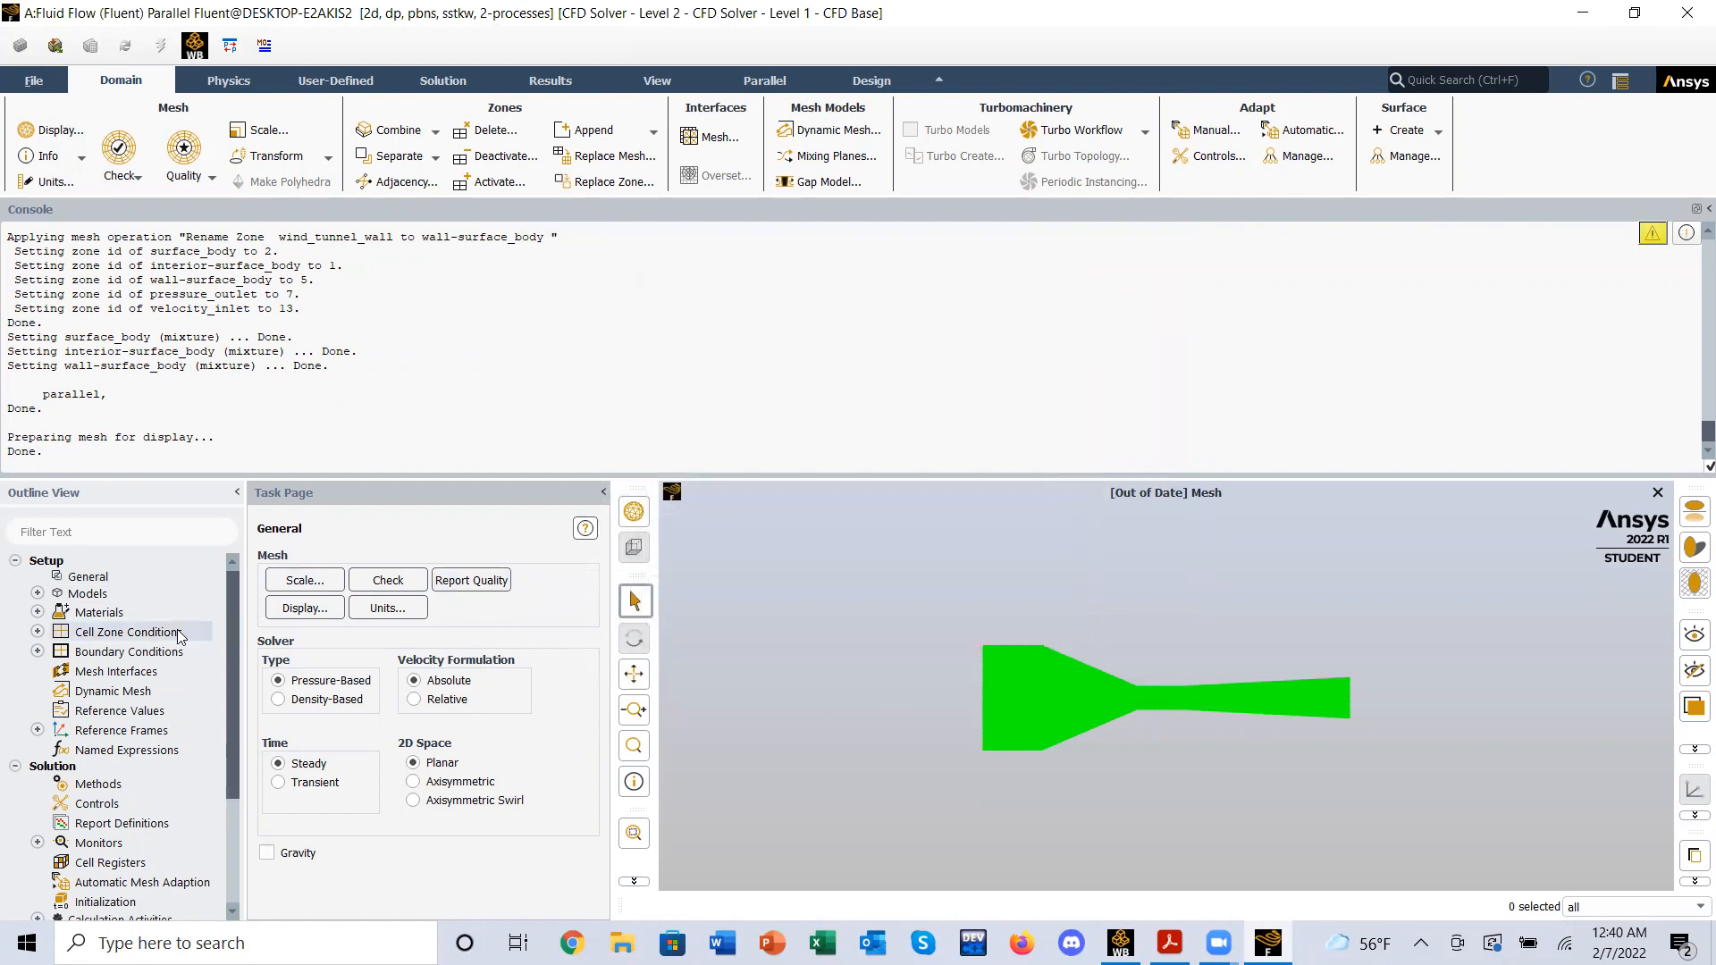
- Turn on the energy equation in the physics models
click(37, 612)
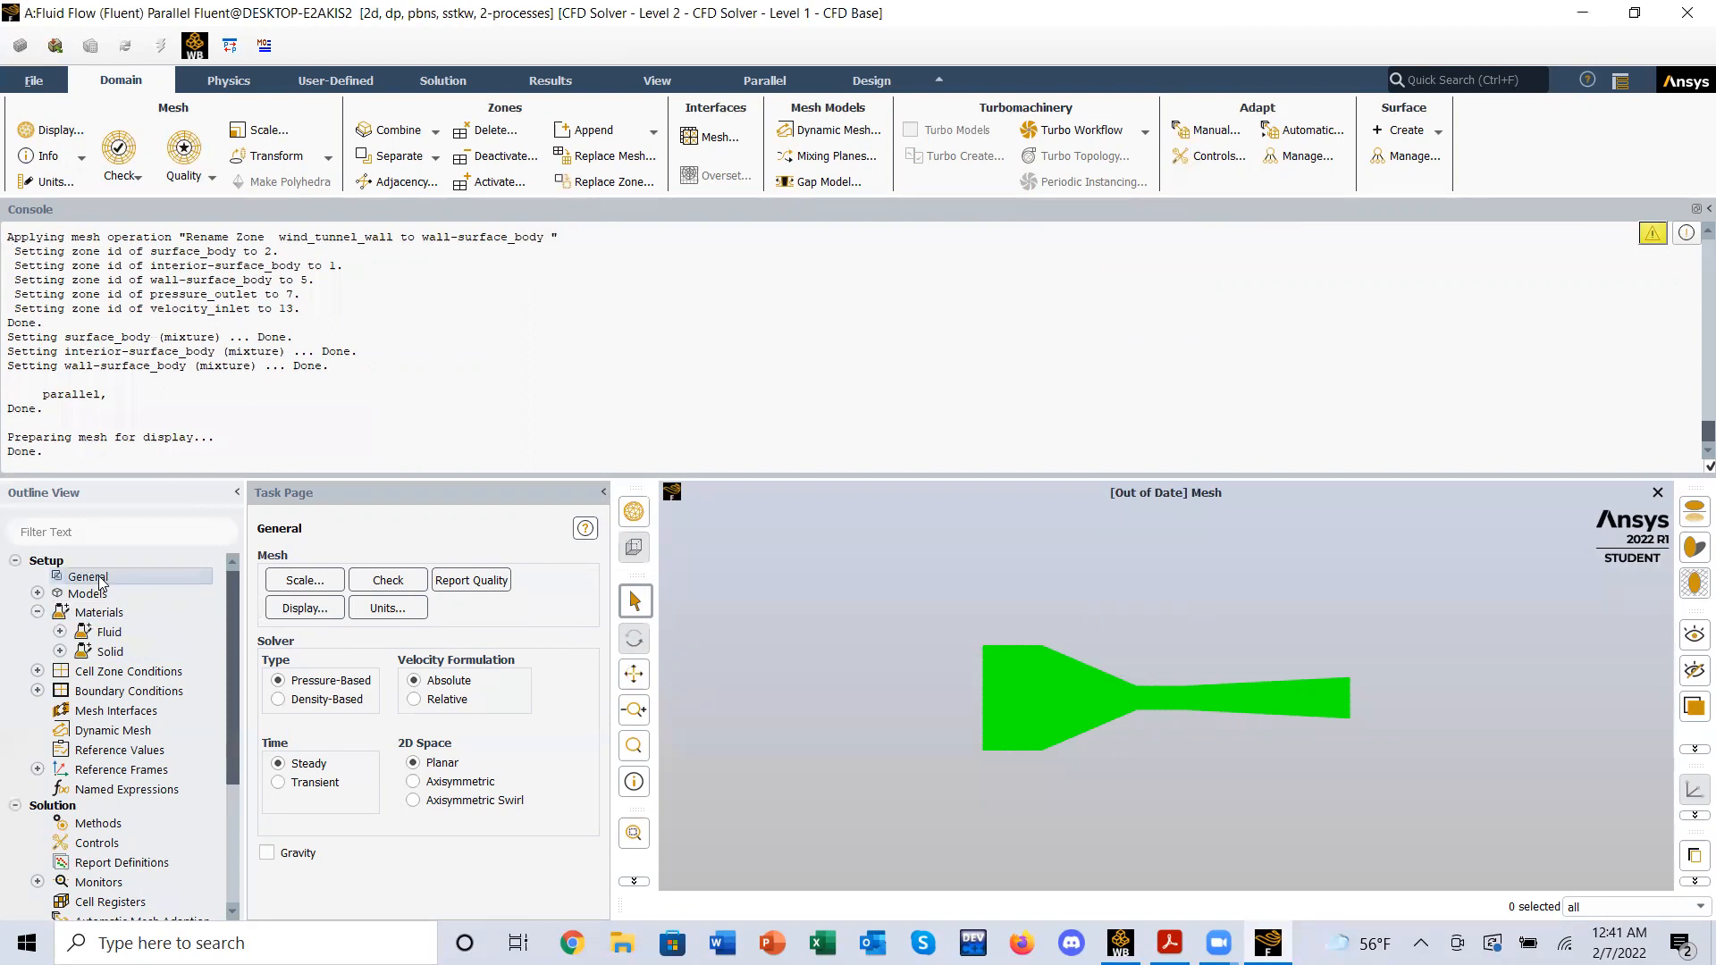
click(37, 595)
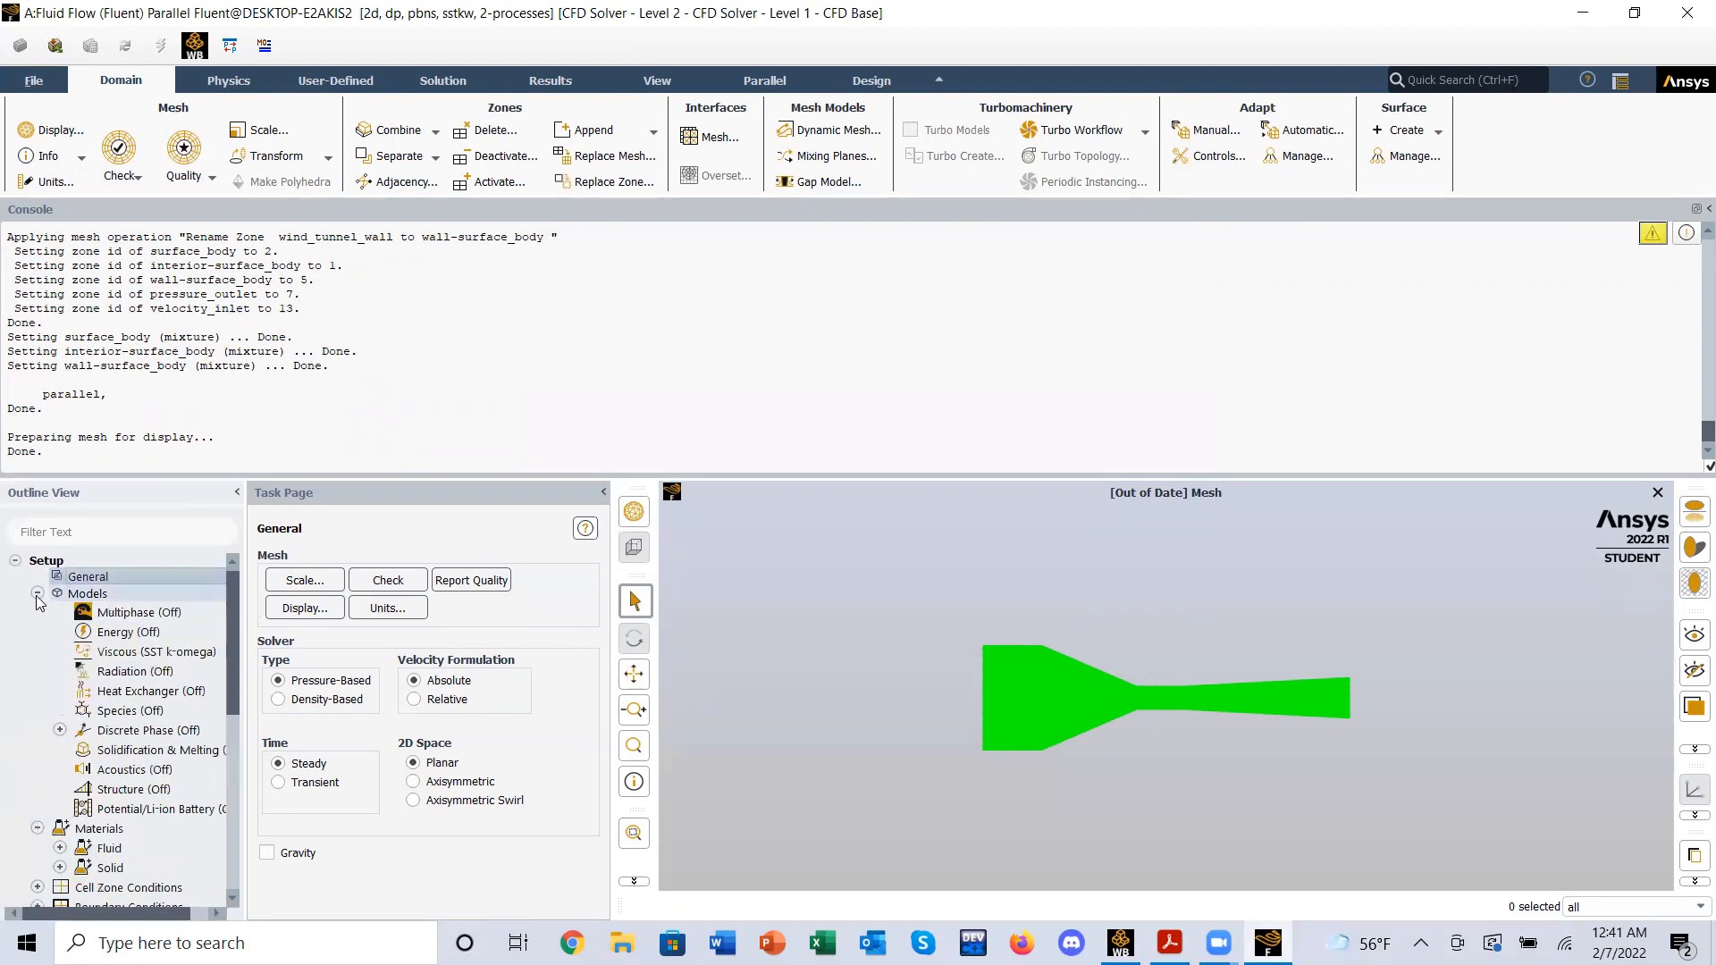
double_click(129, 633)
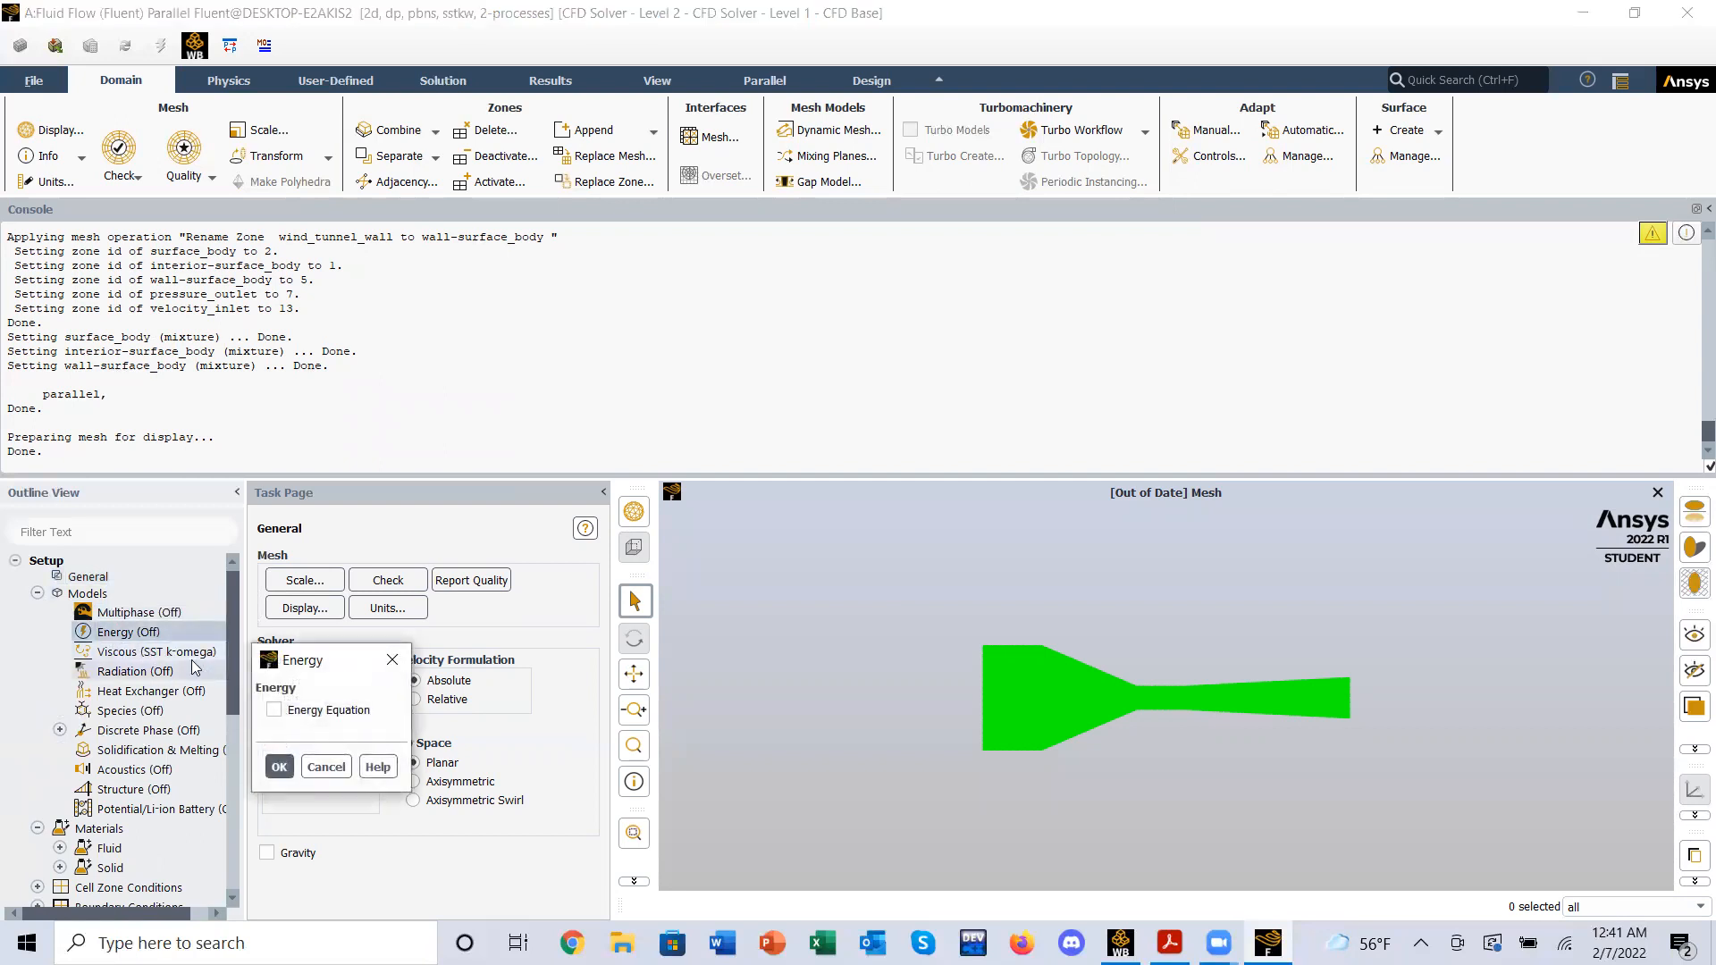
click(274, 710)
click(279, 766)
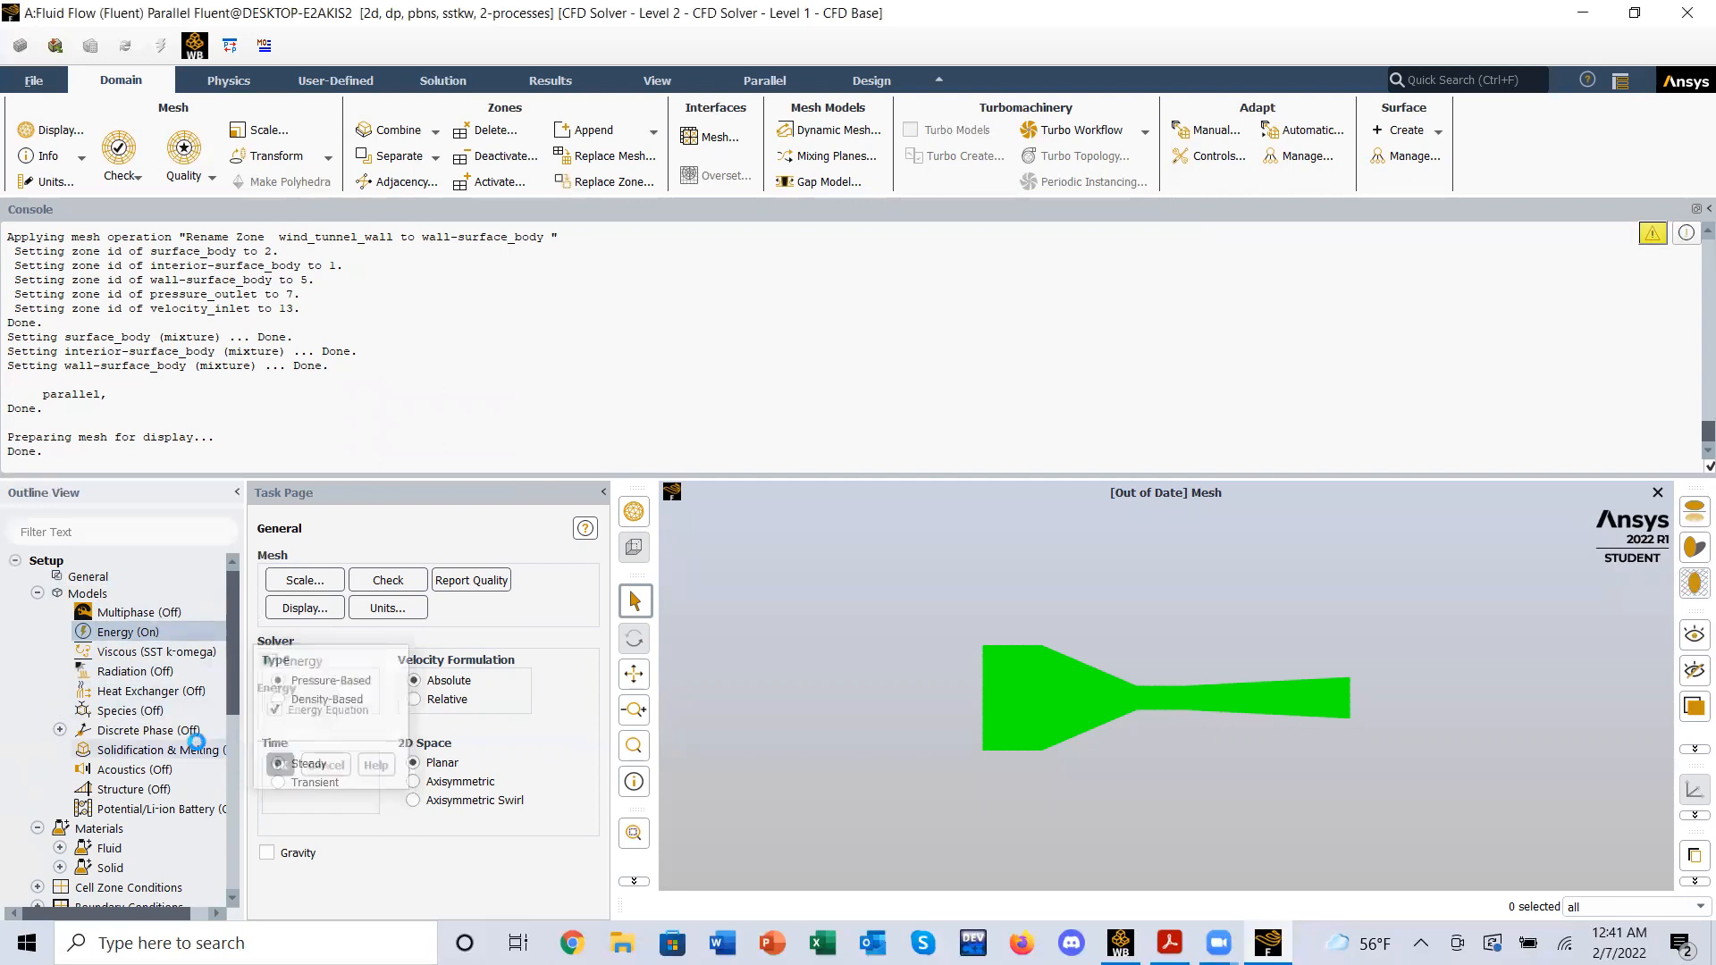
- Change the viscous model to k-epsilon (2 eqn)
click(161, 660)
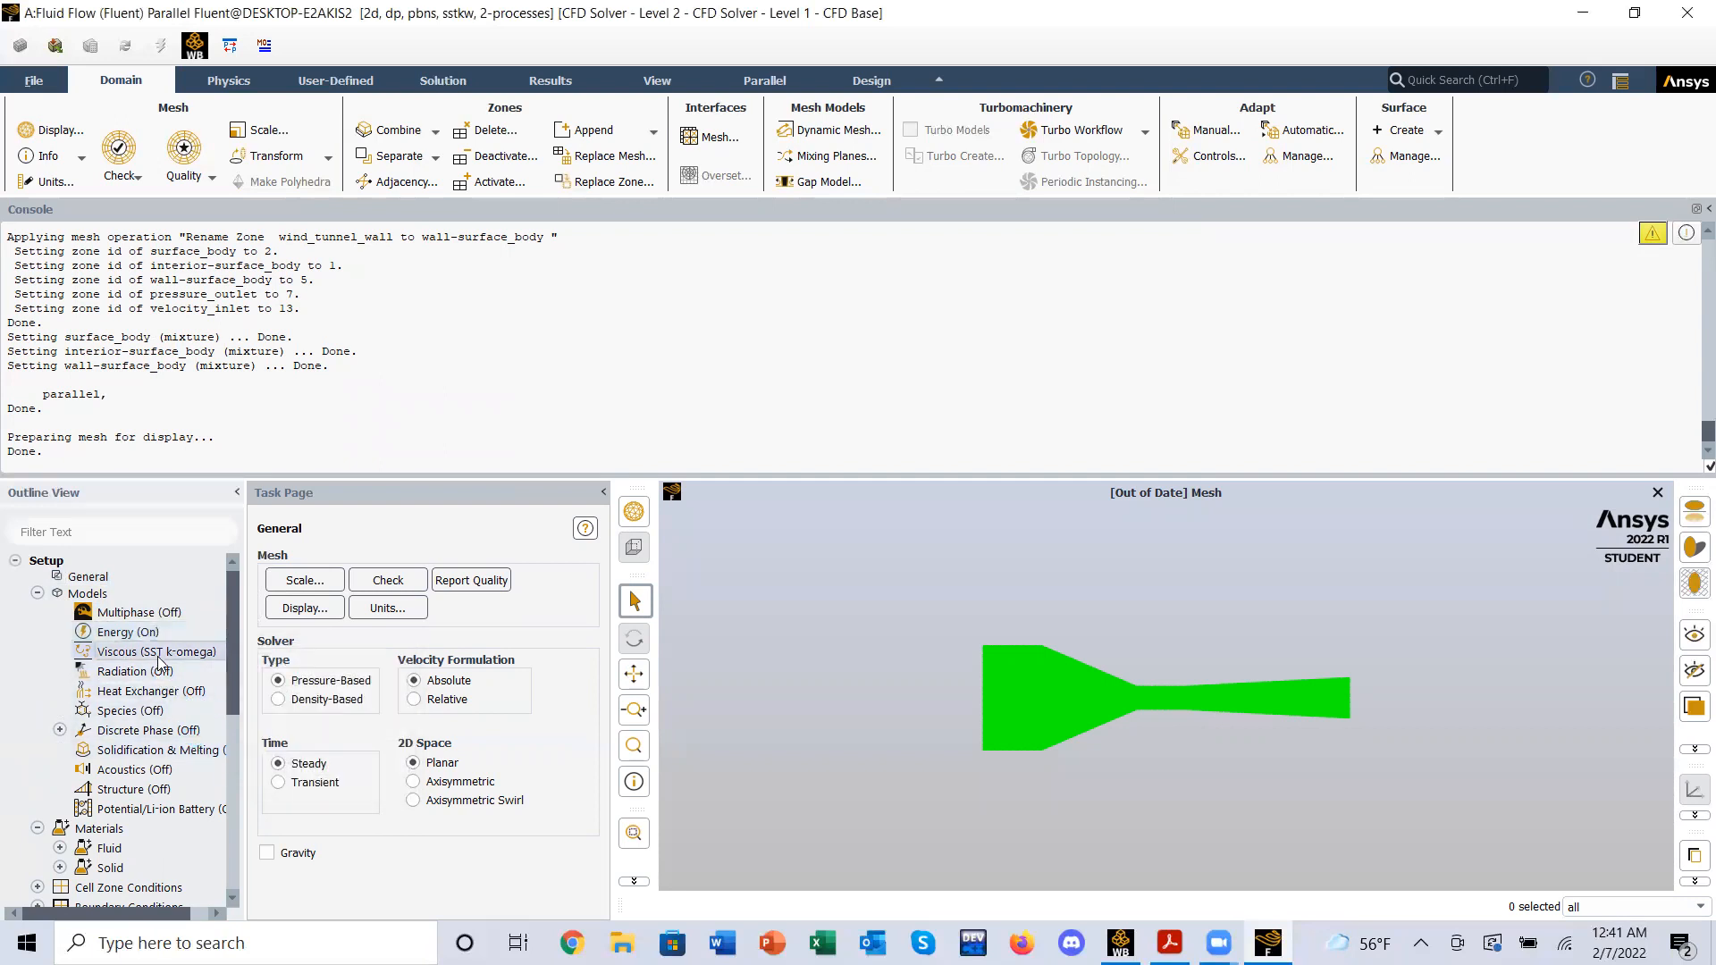
double_click(159, 661)
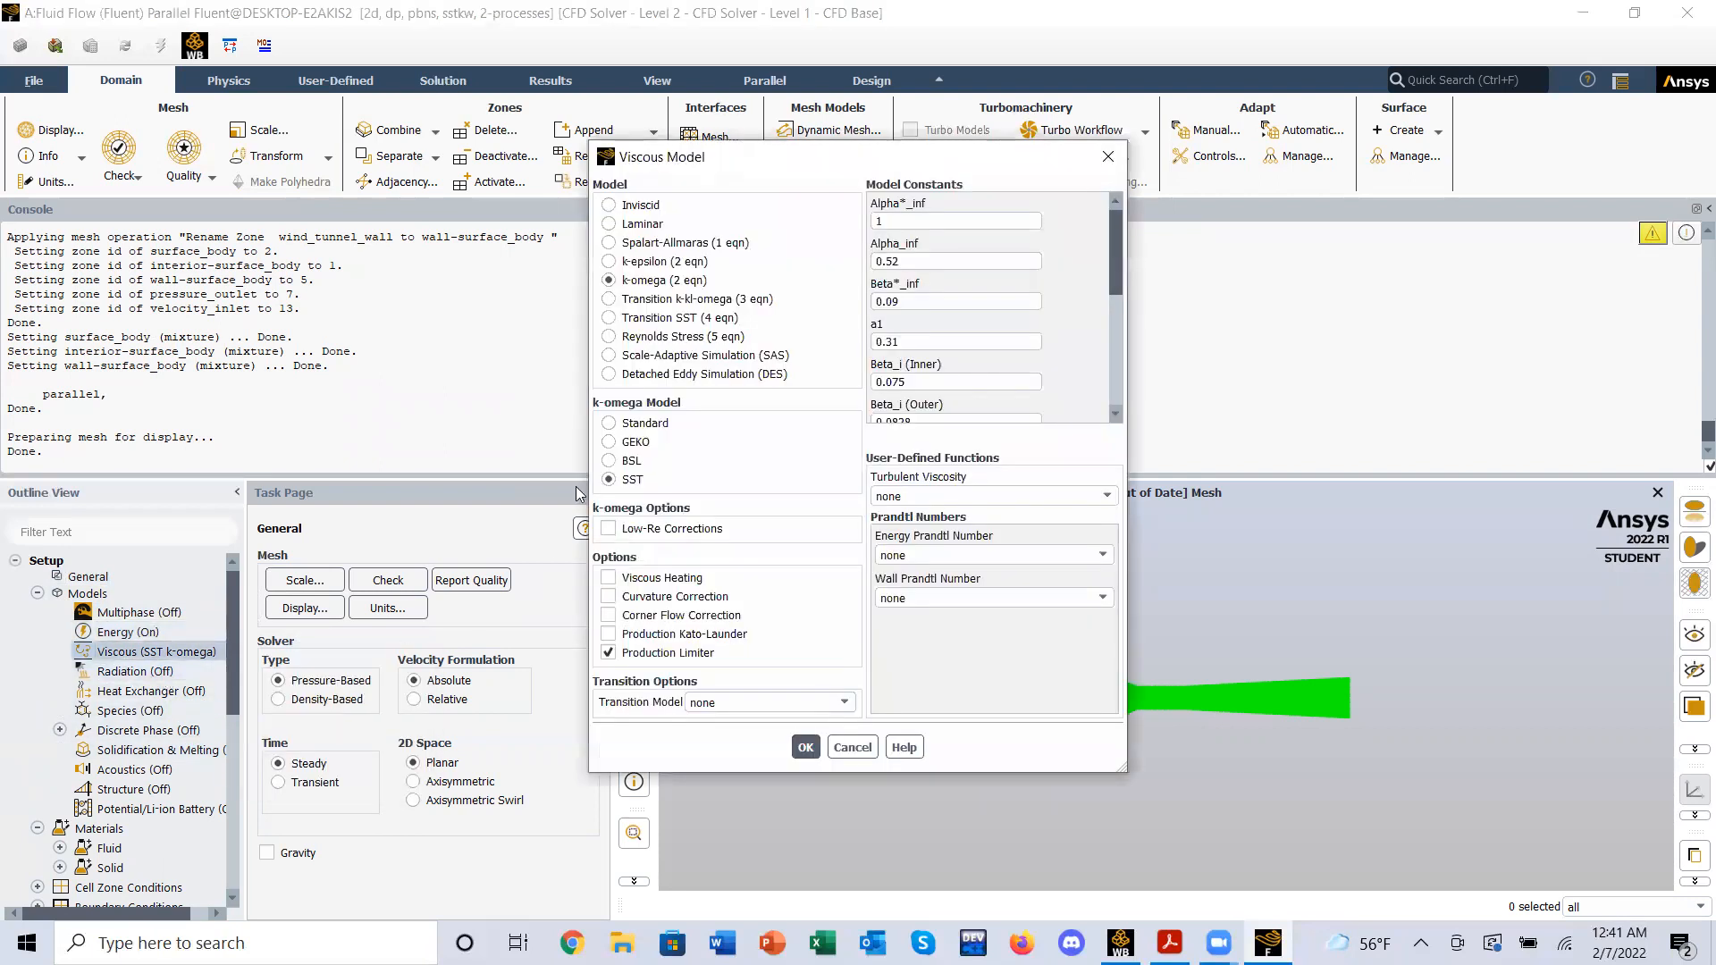
click(611, 262)
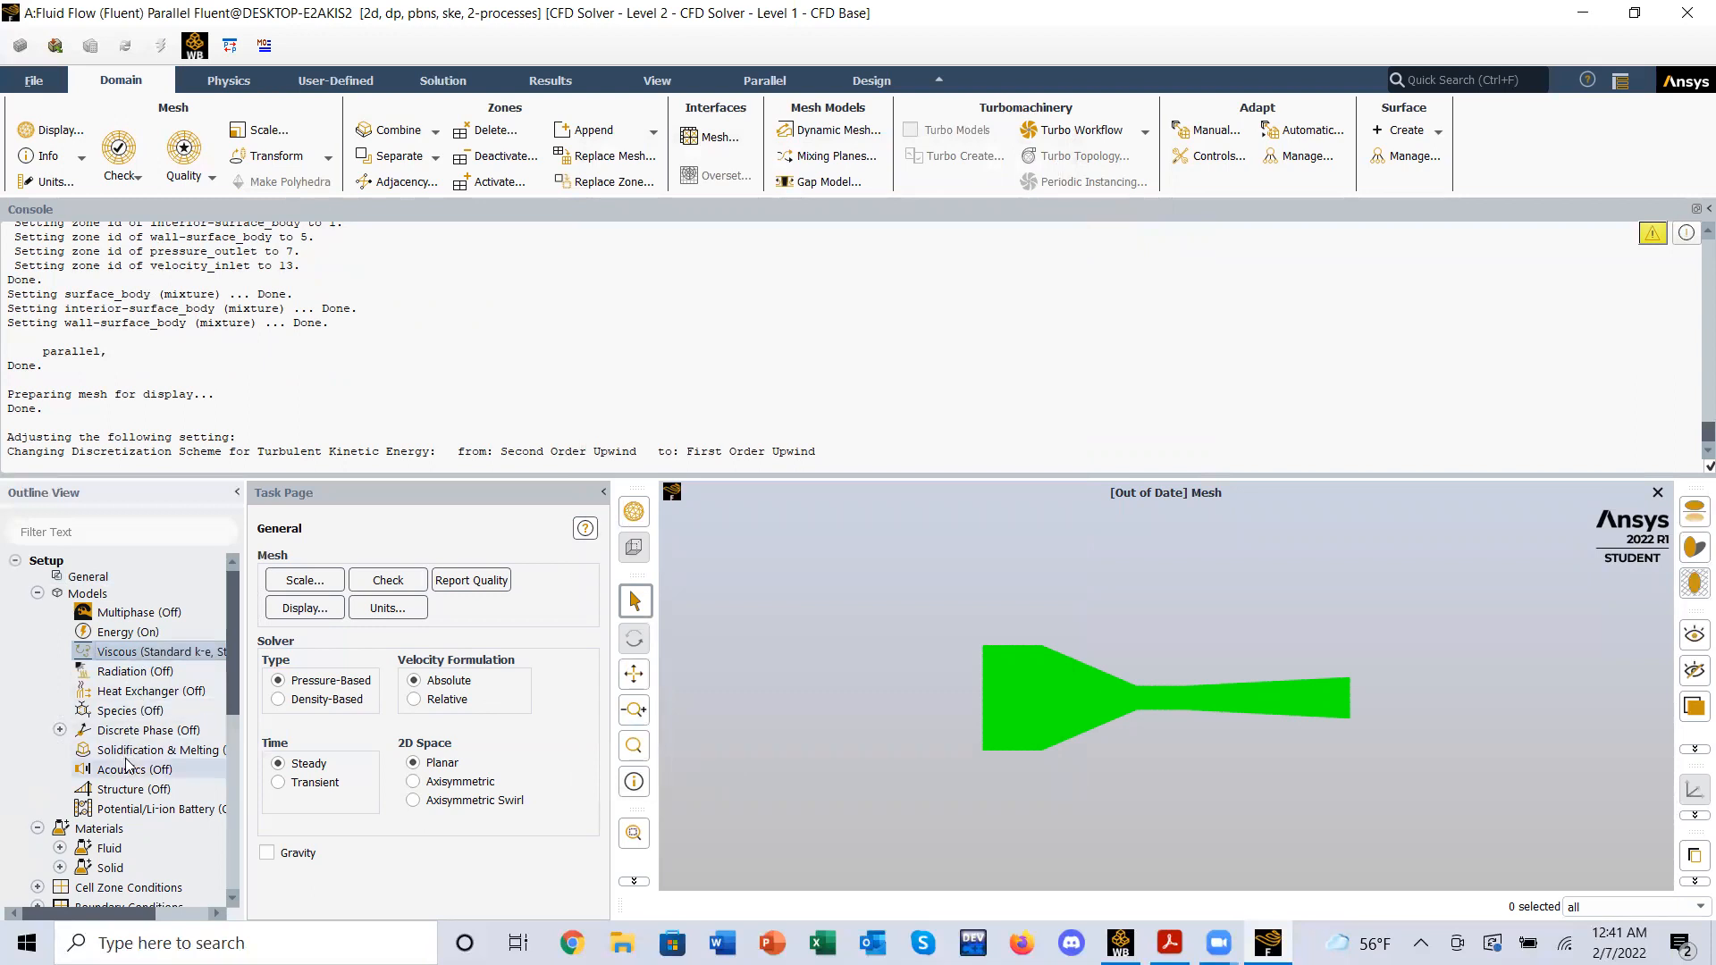
- Check the available fluid material and the material assigned to the surface_body cell zone
scroll(125, 760, down, 2)
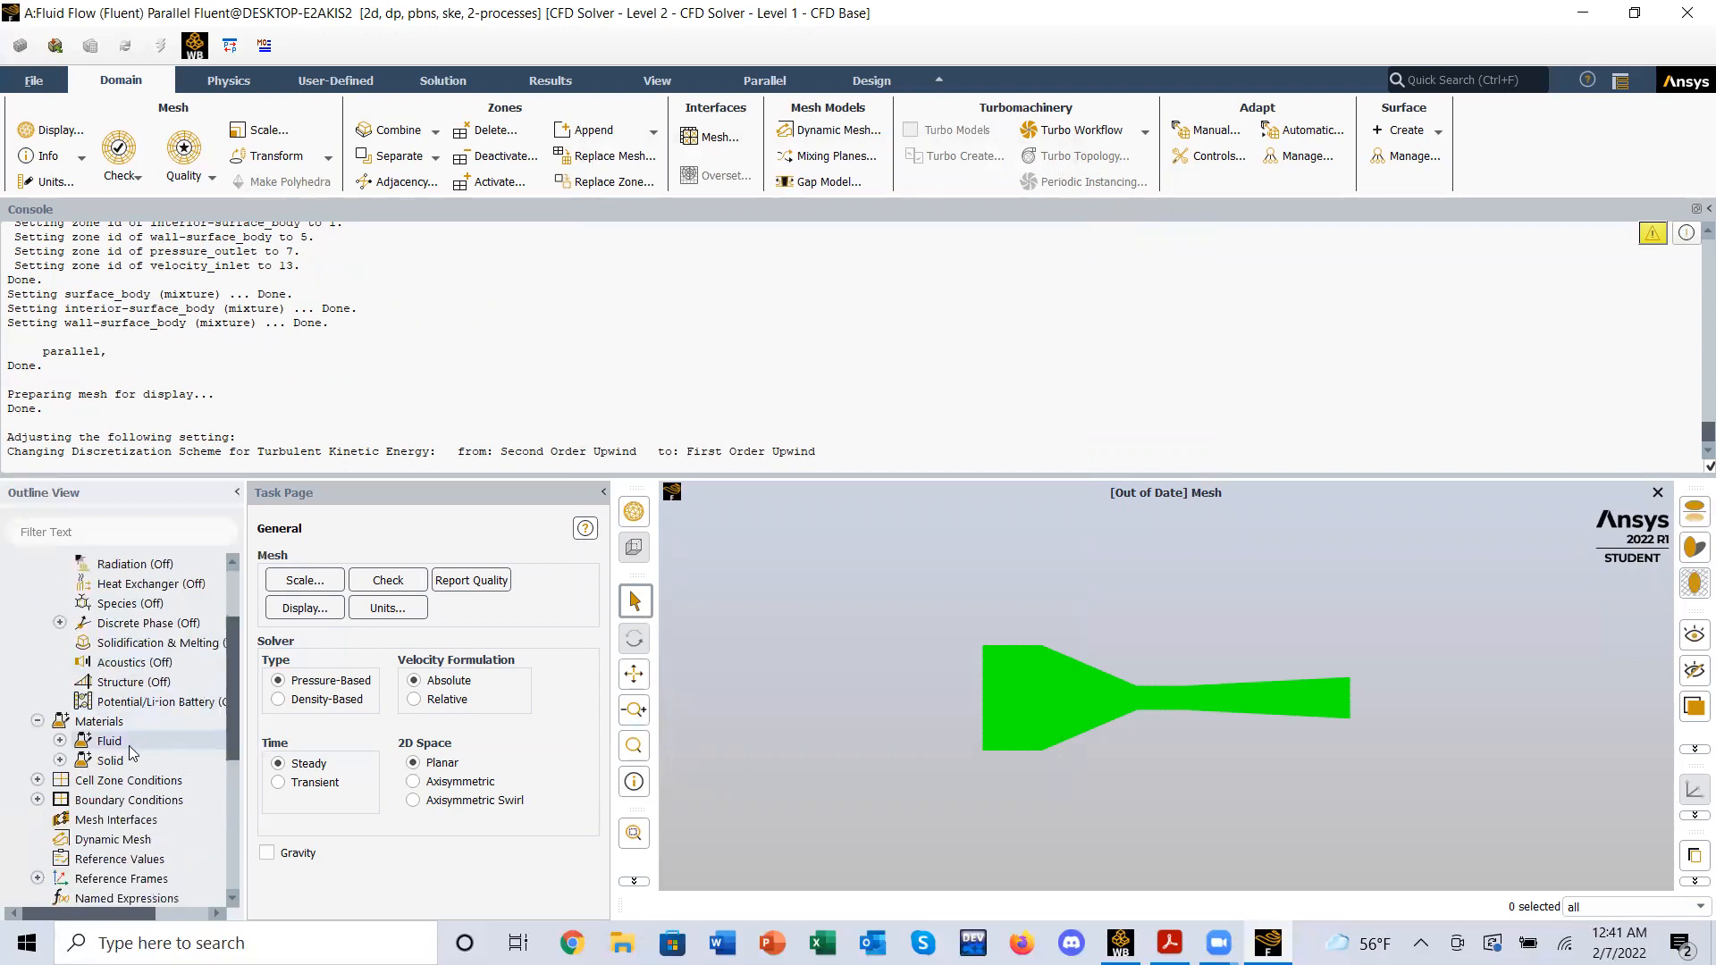
click(60, 741)
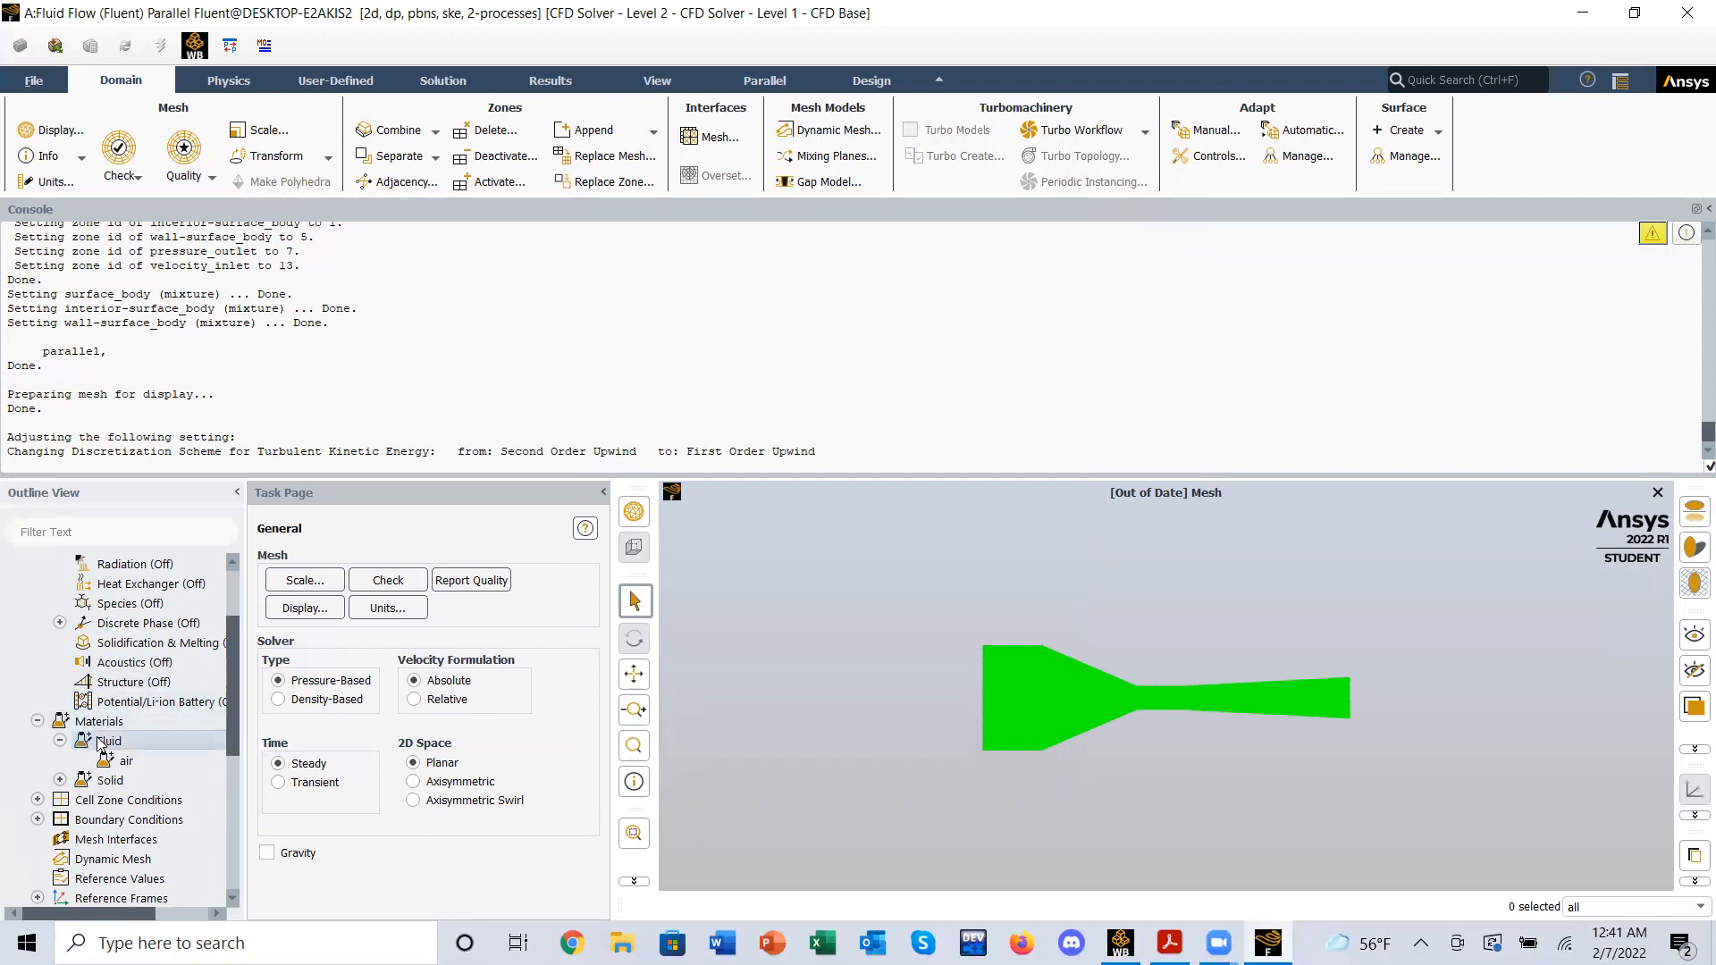
scroll(107, 724, down, 2)
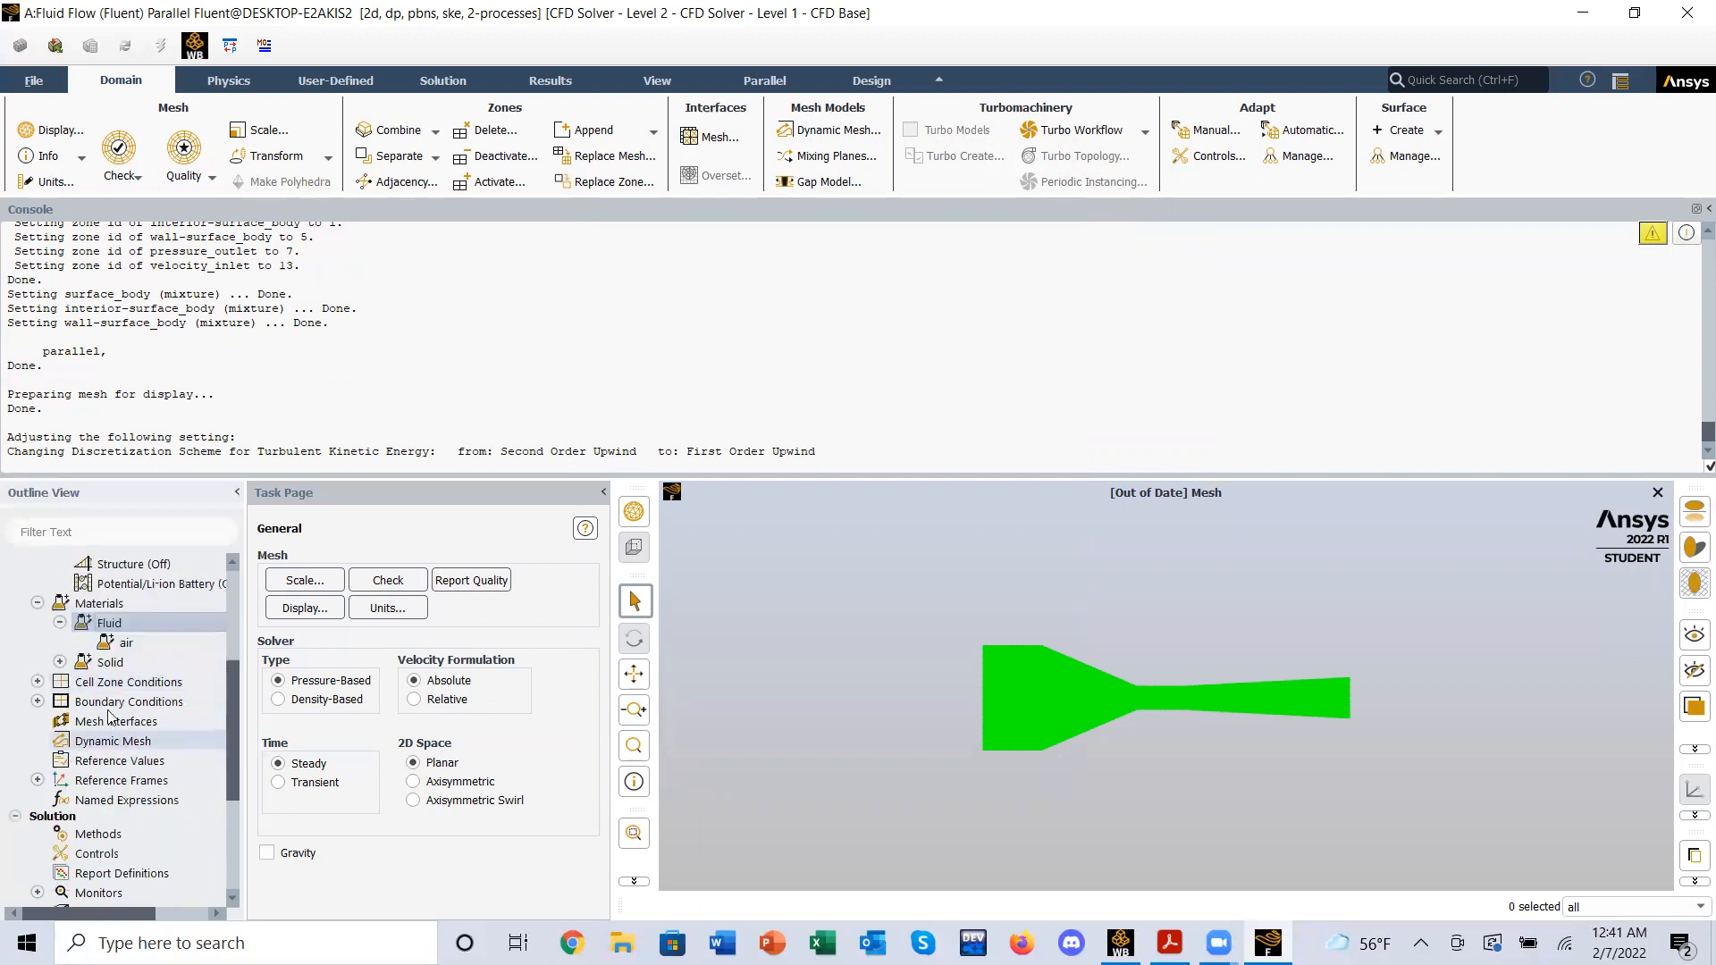
click(37, 682)
click(60, 702)
scroll(40, 693, down, 2)
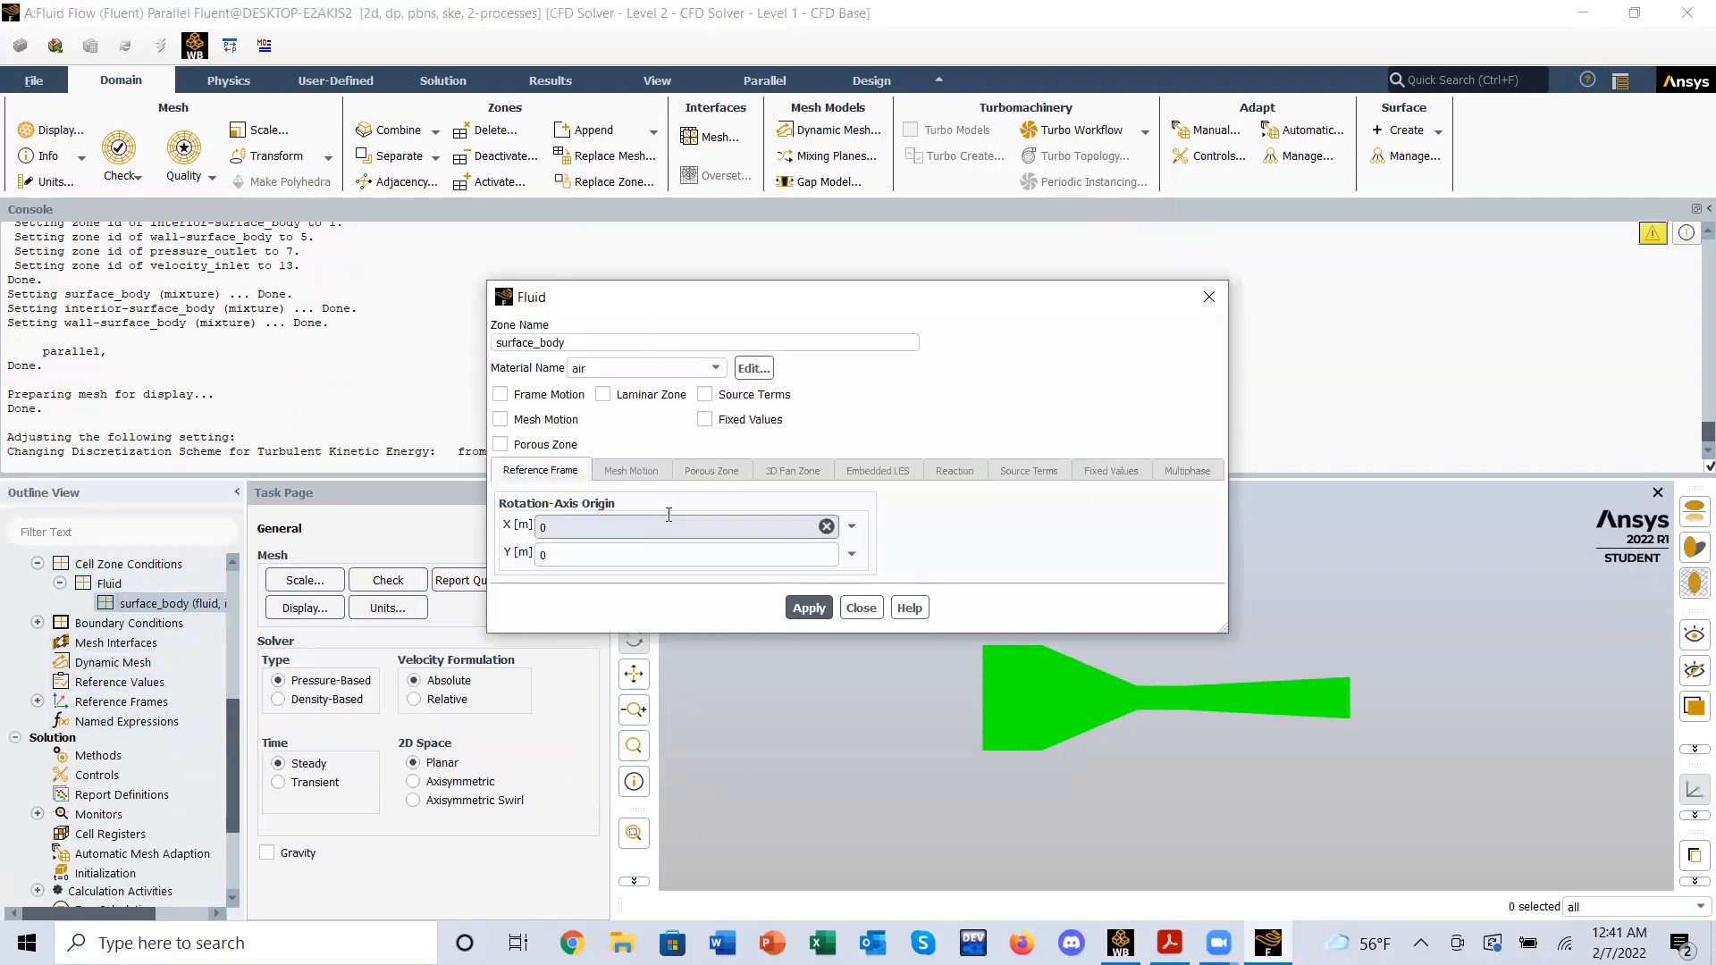
click(1209, 297)
- Set the velocity_inlet boundary's velocity magnitude to 0.23 m/s, consulting the test section velocity formula in the PROJECT 1 PDF
click(37, 623)
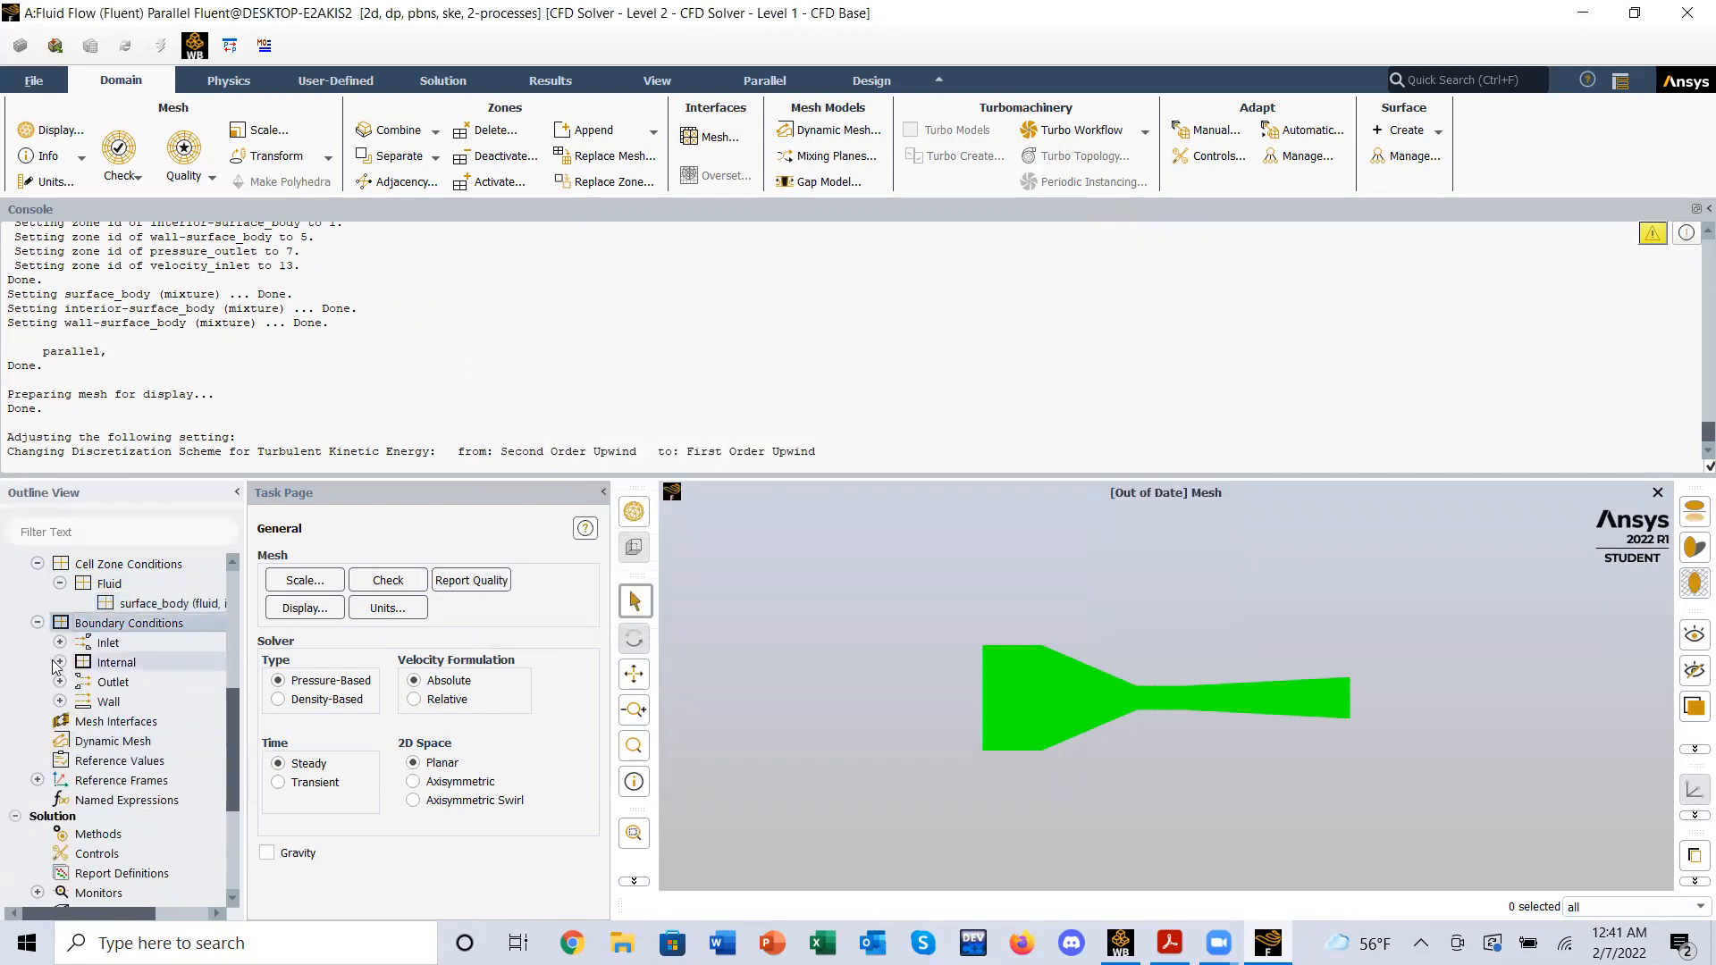
click(60, 642)
double_click(125, 666)
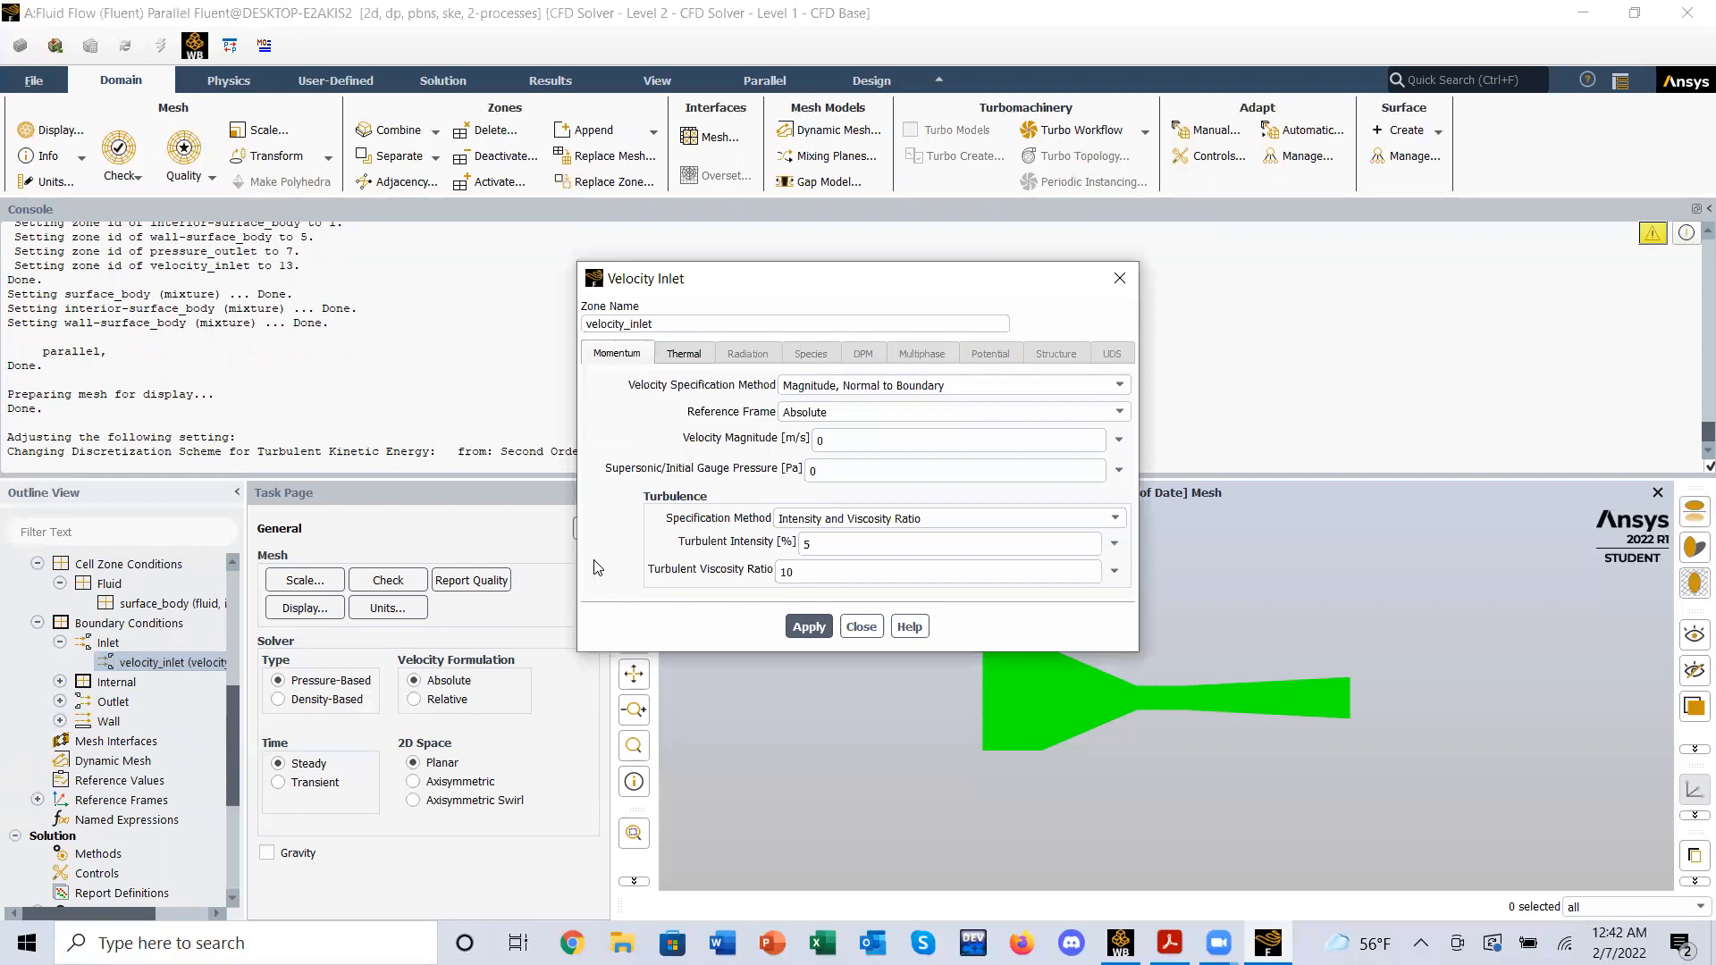
double_click(848, 432)
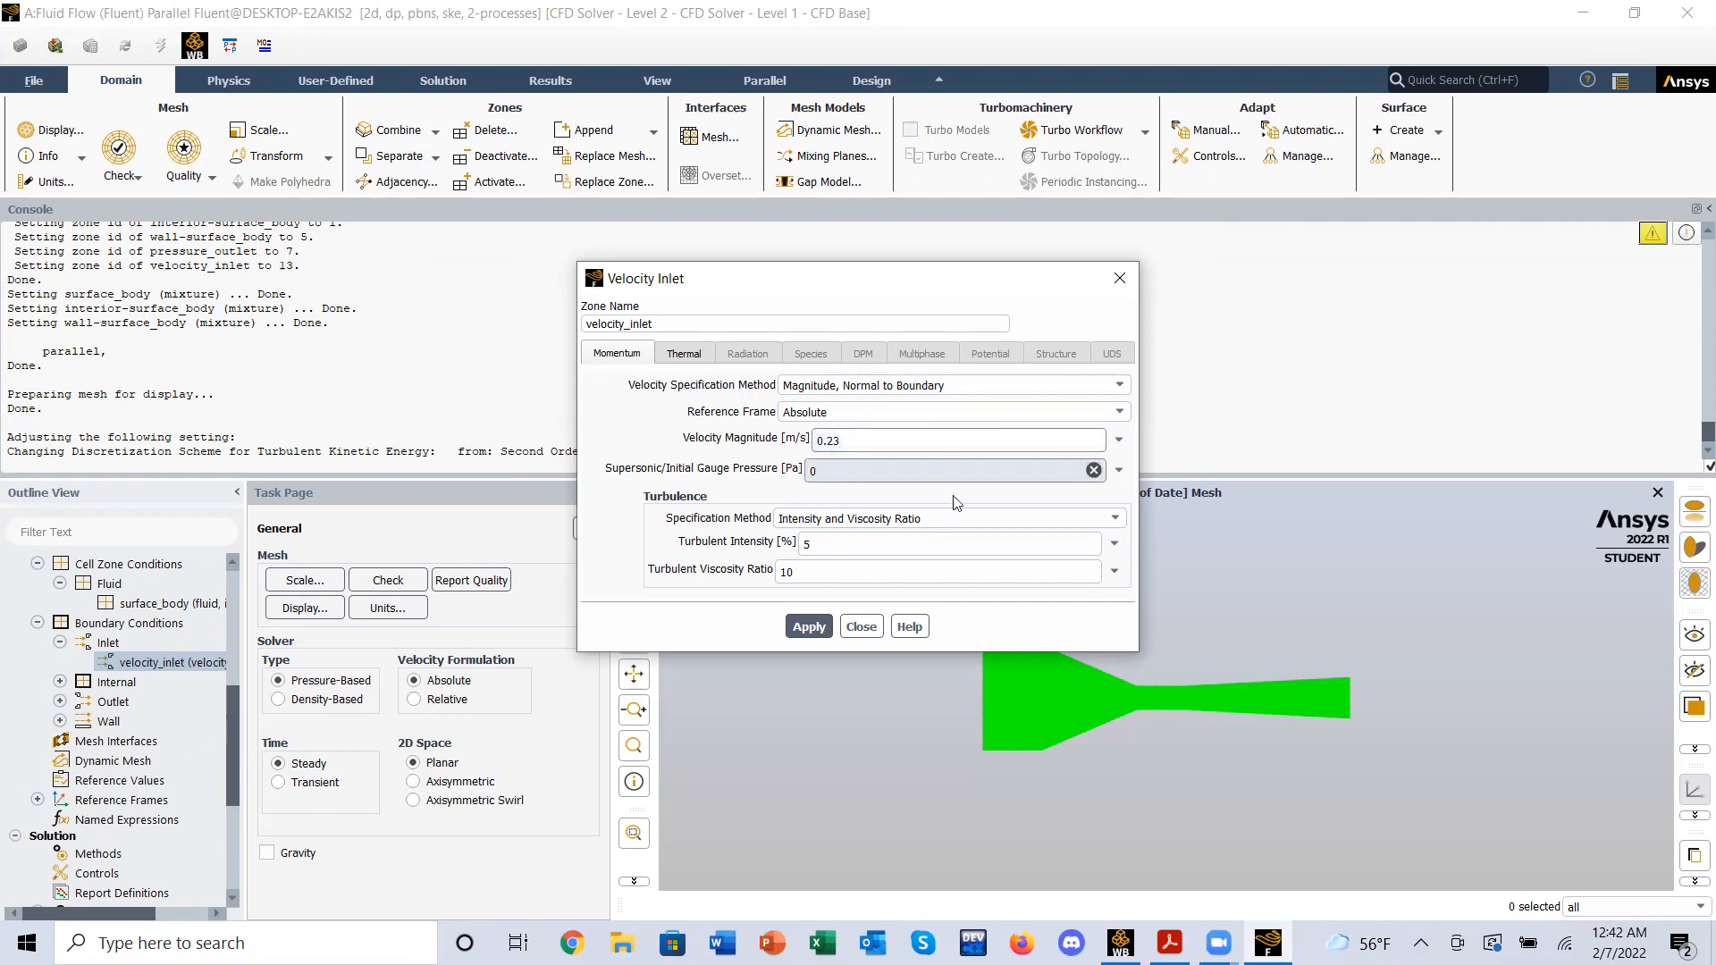
key(alt+Tab)
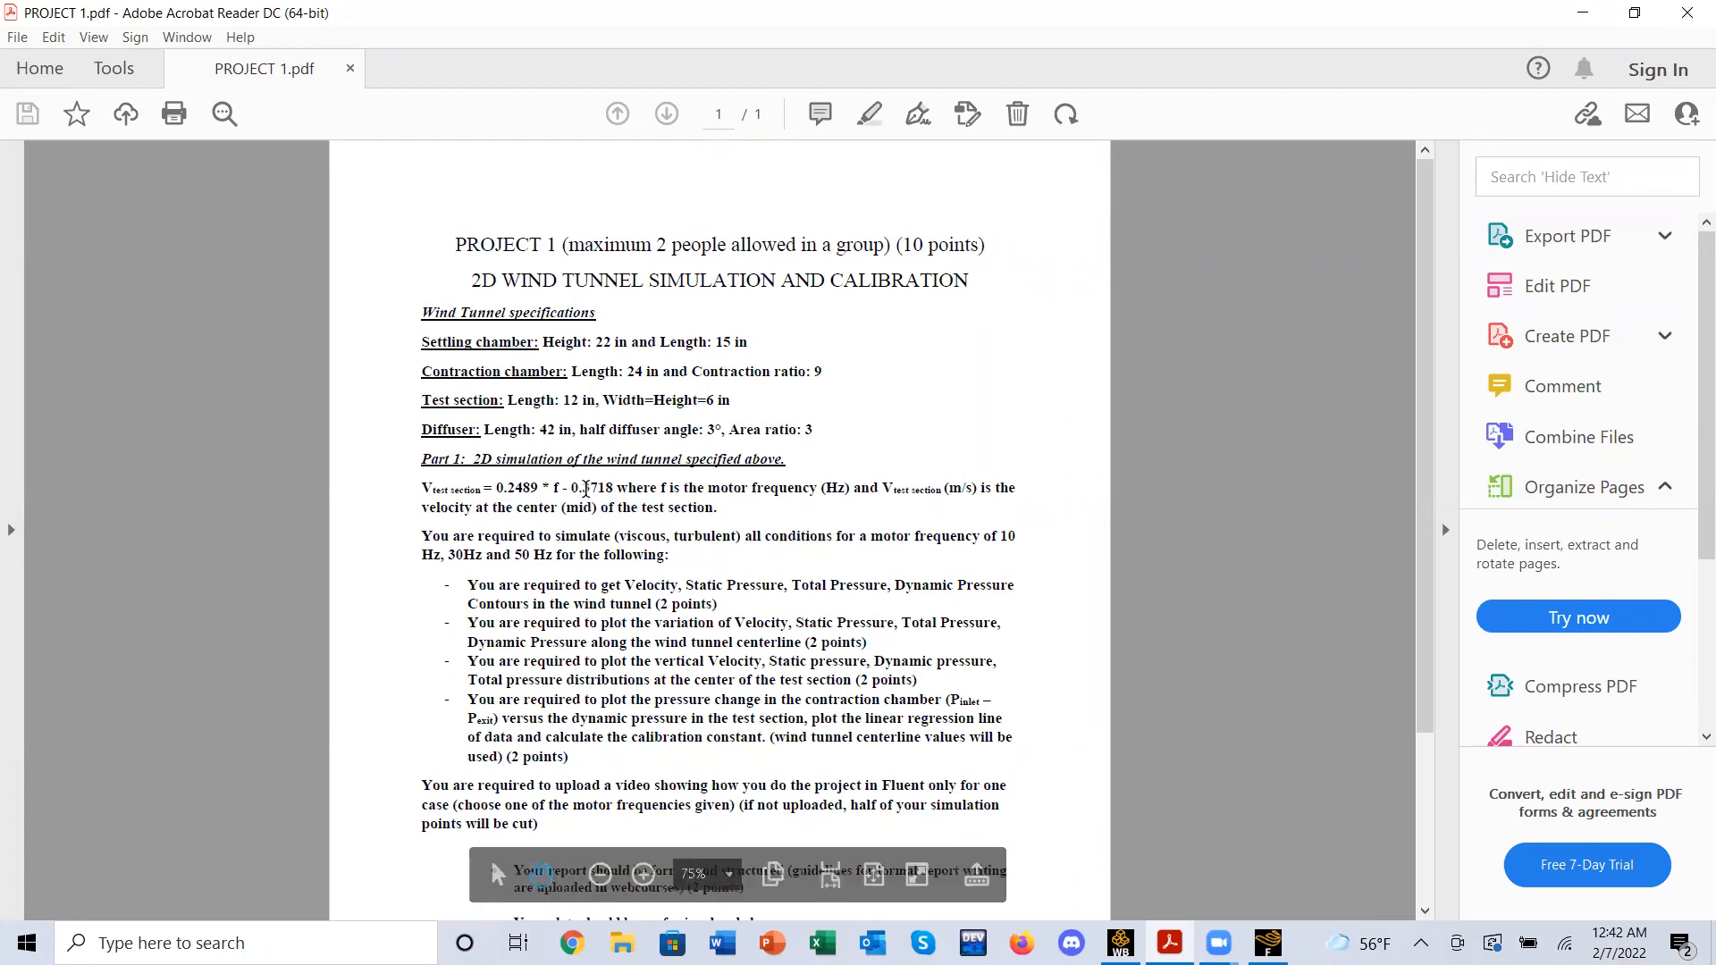
click(1582, 13)
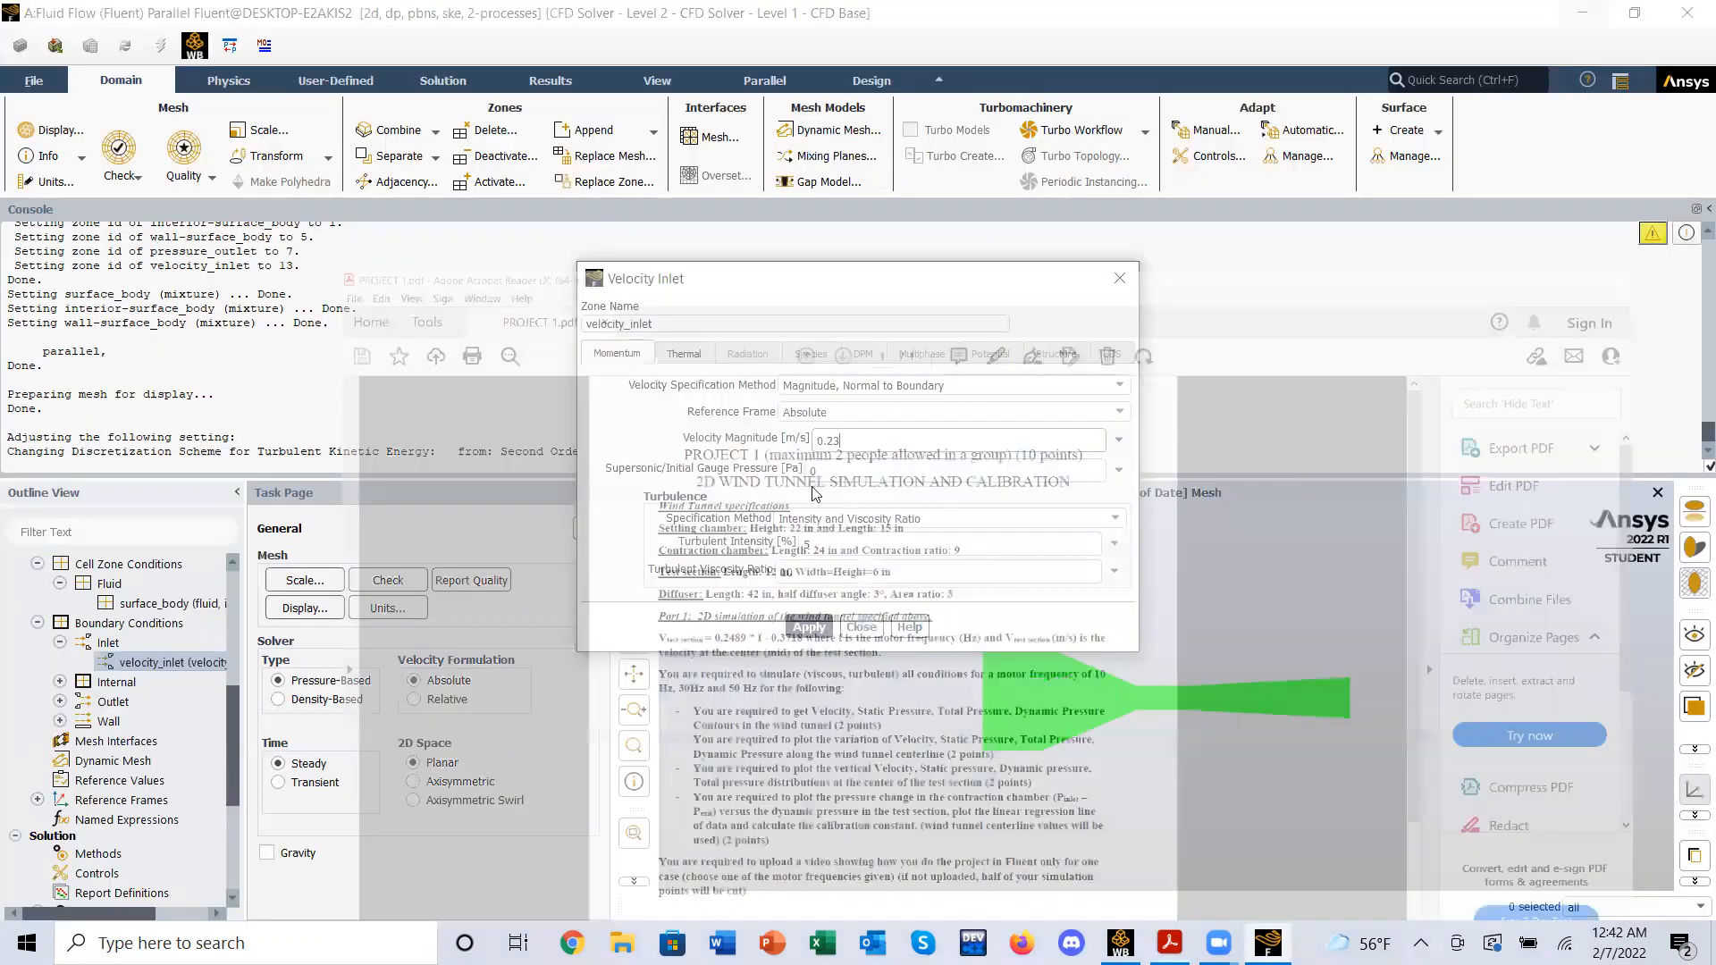
click(812, 629)
click(858, 627)
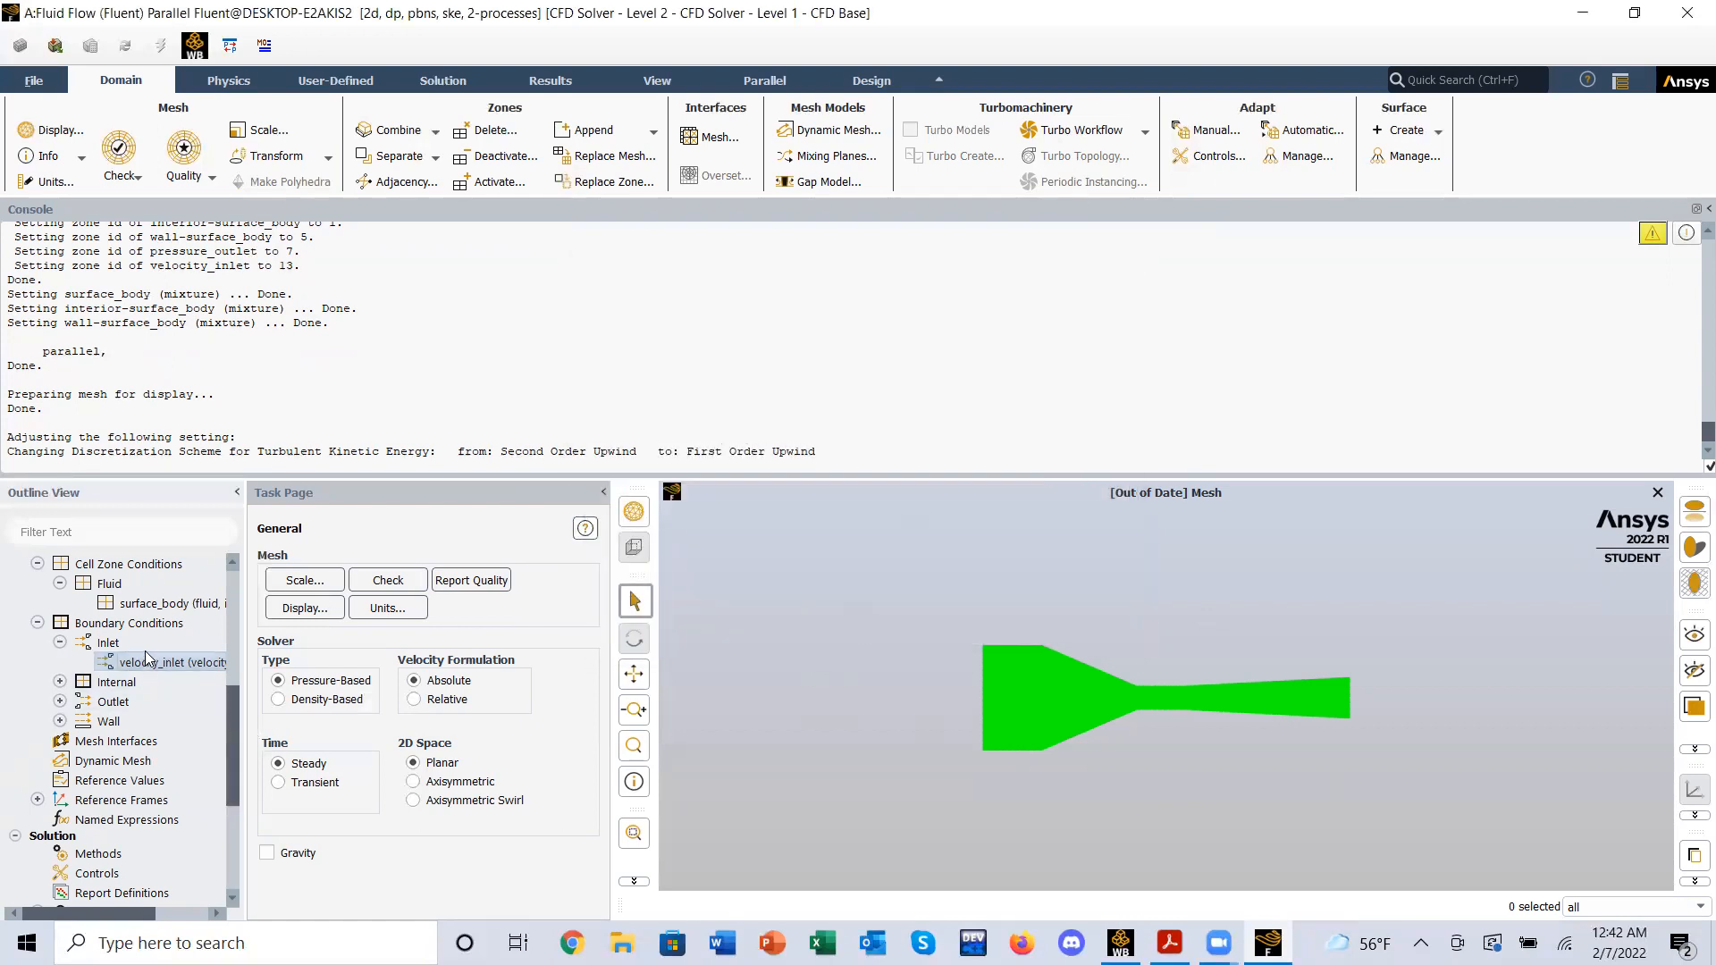
- Set the unit for length to inches
click(47, 181)
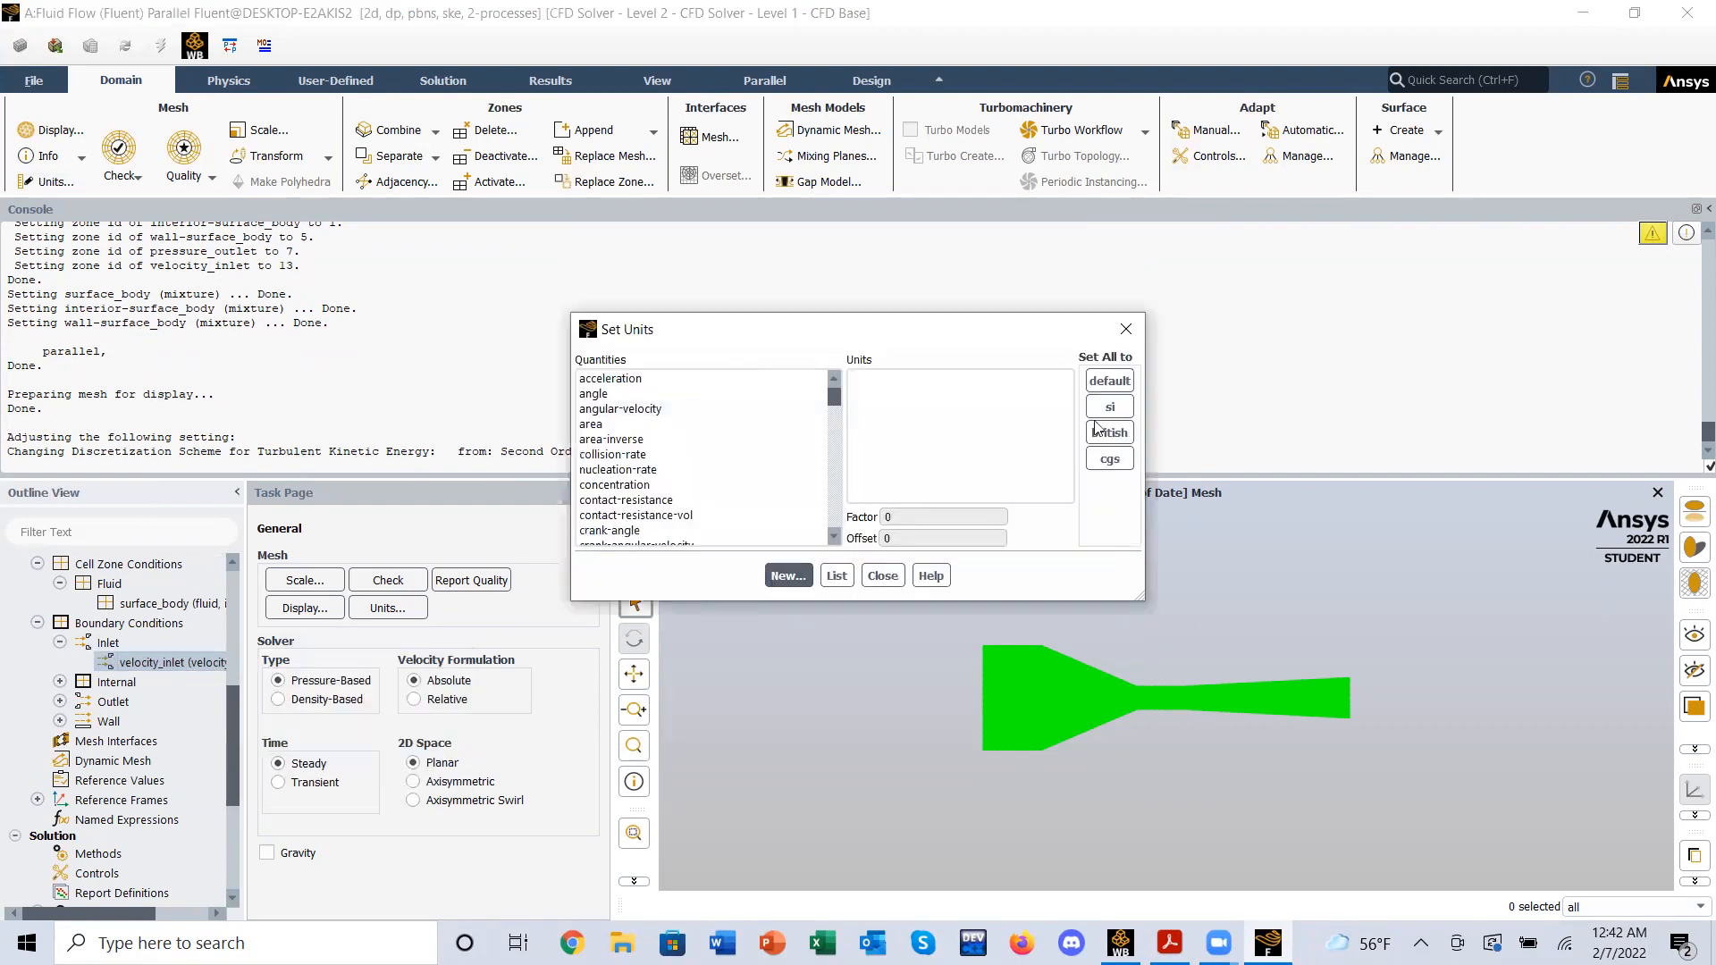
scroll(655, 483, down, 10)
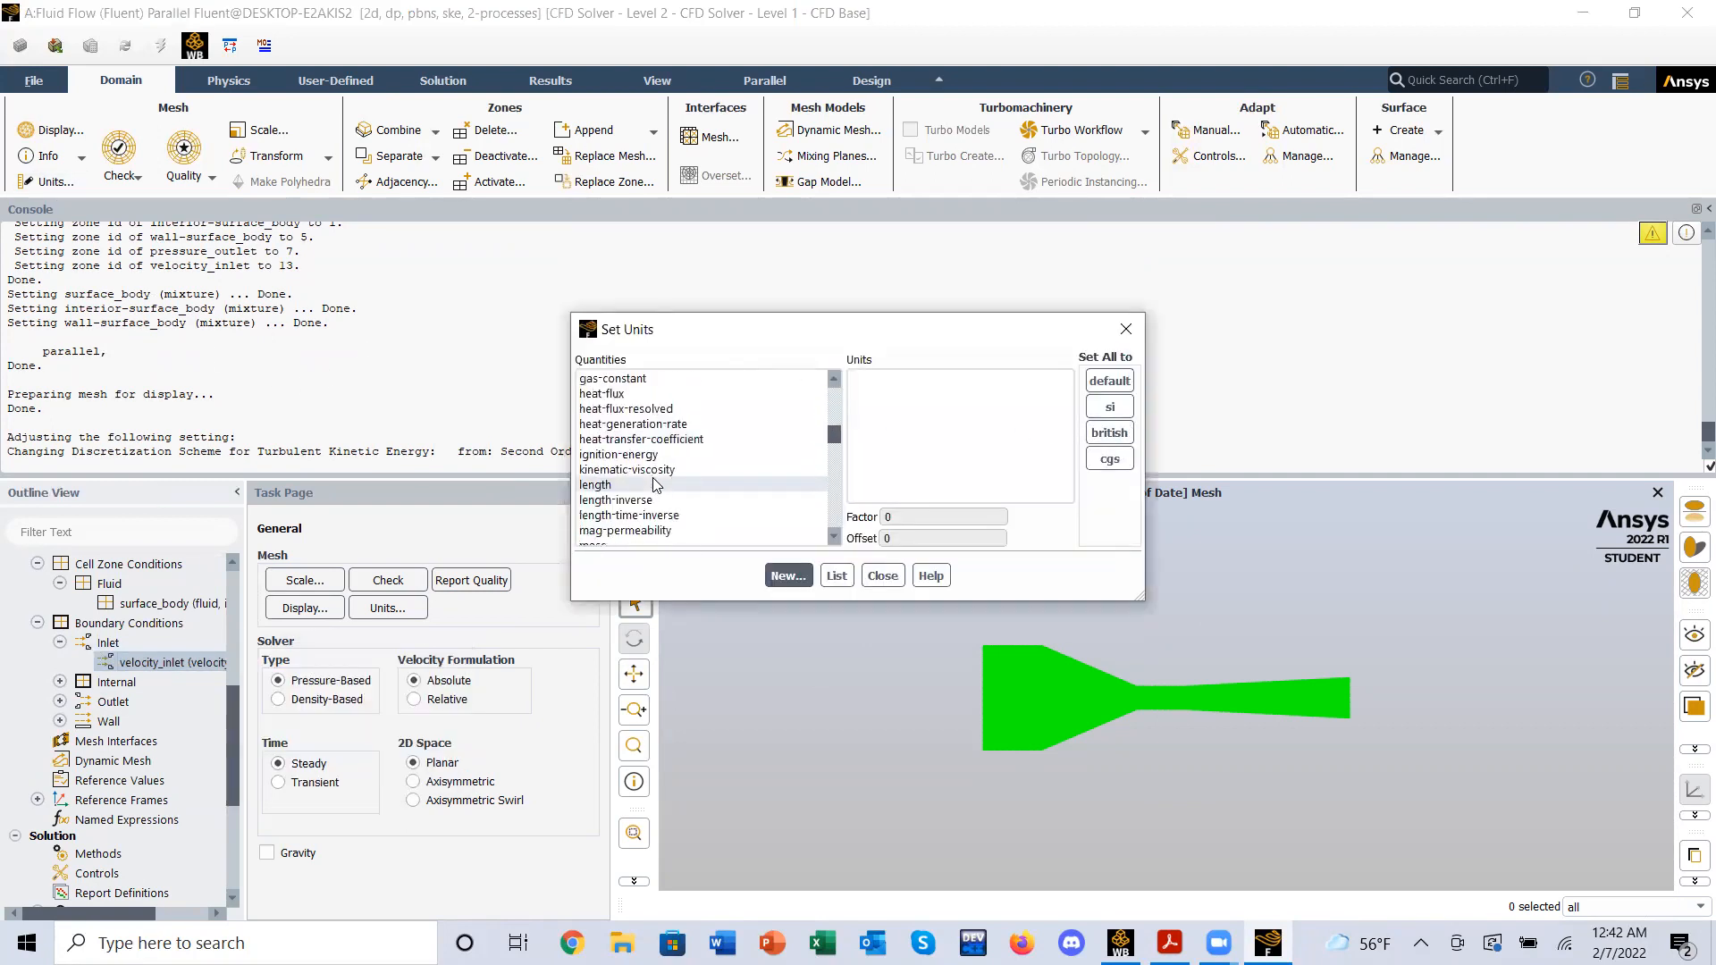
click(655, 483)
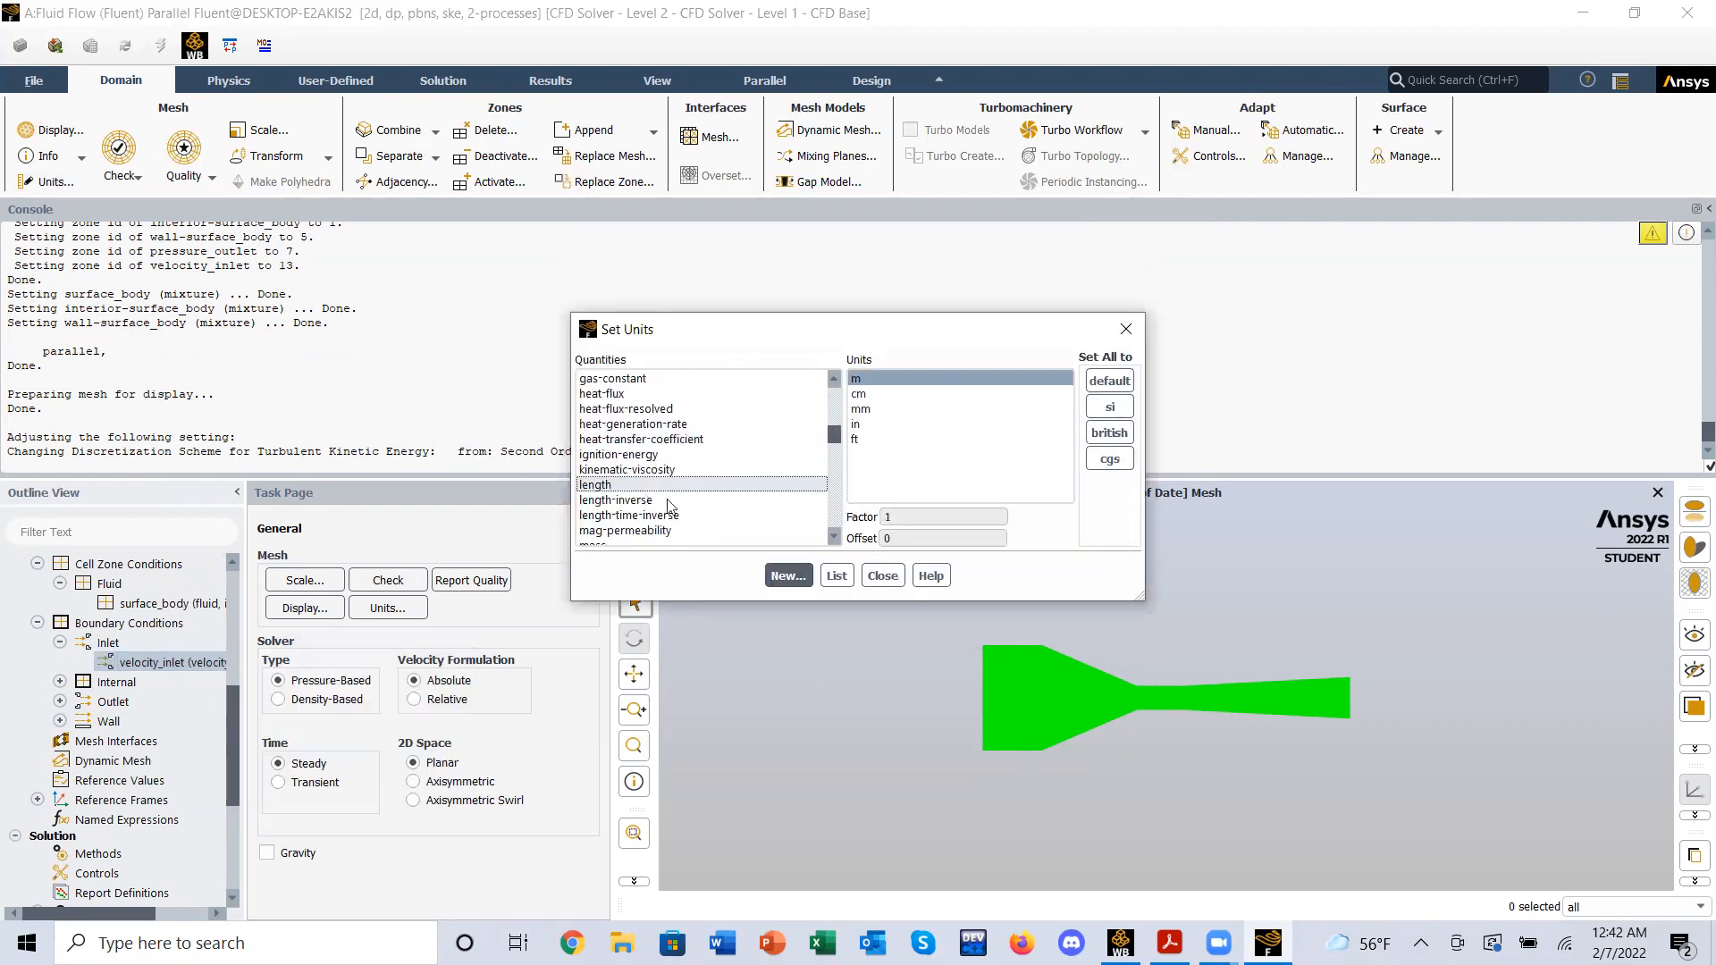
click(863, 424)
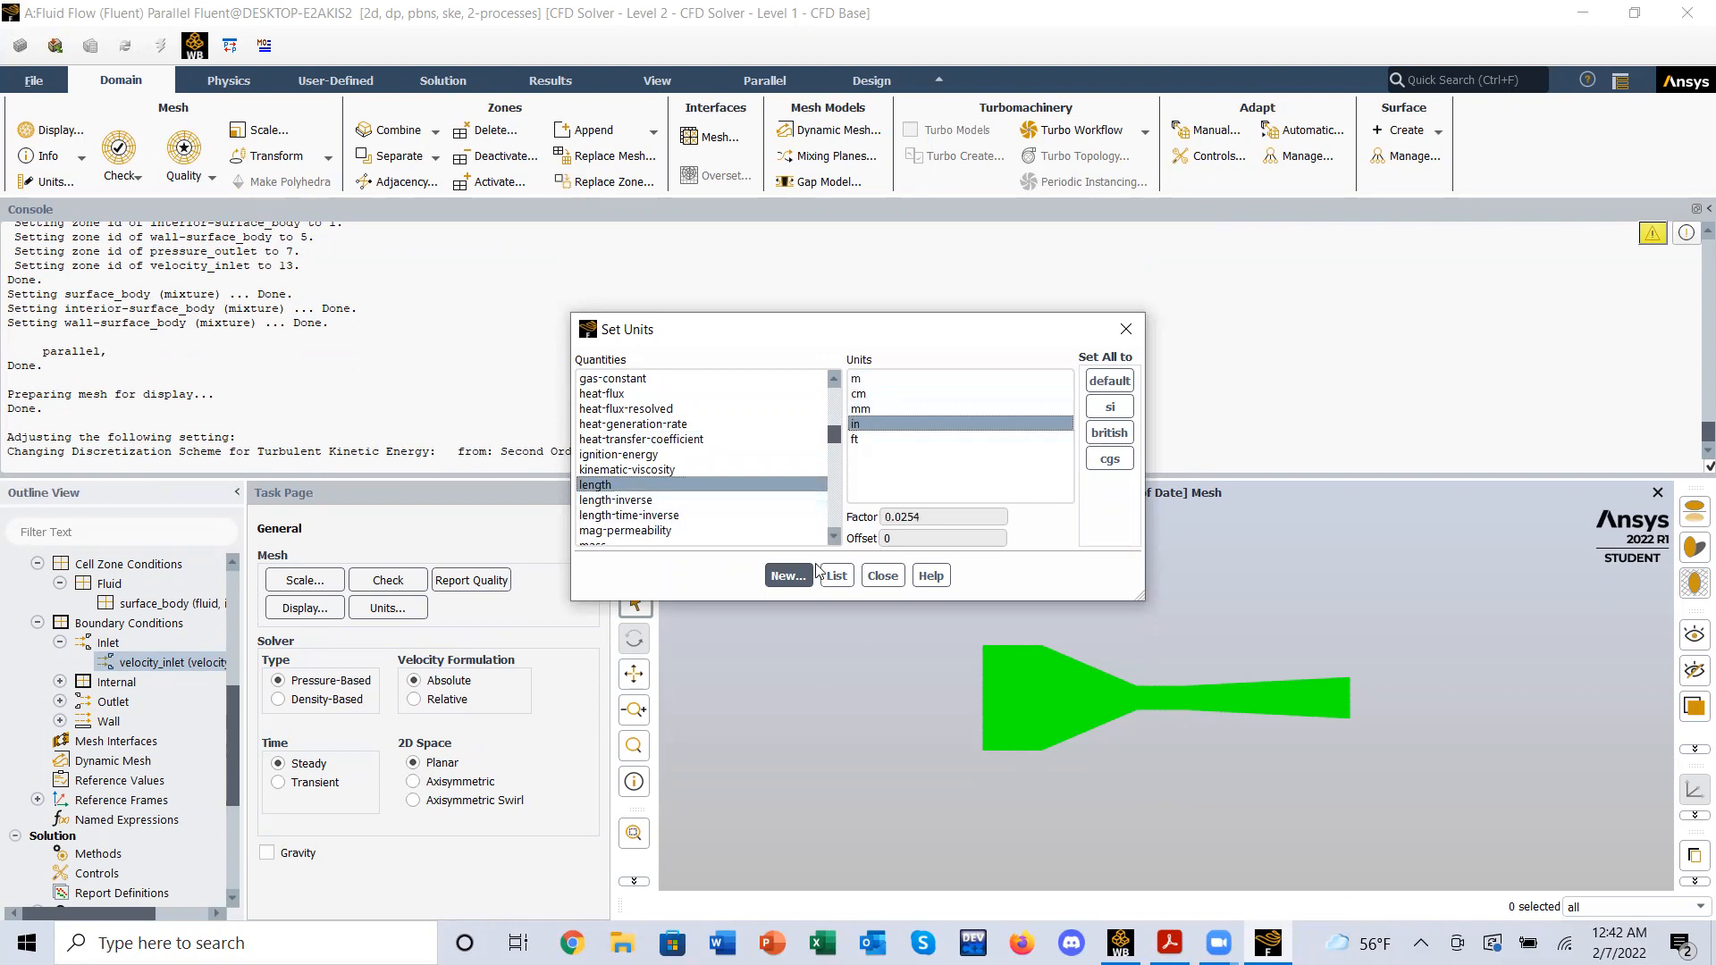
click(882, 576)
- Initialize the solution with the Hybrid Initialization method
scroll(62, 735, down, 1)
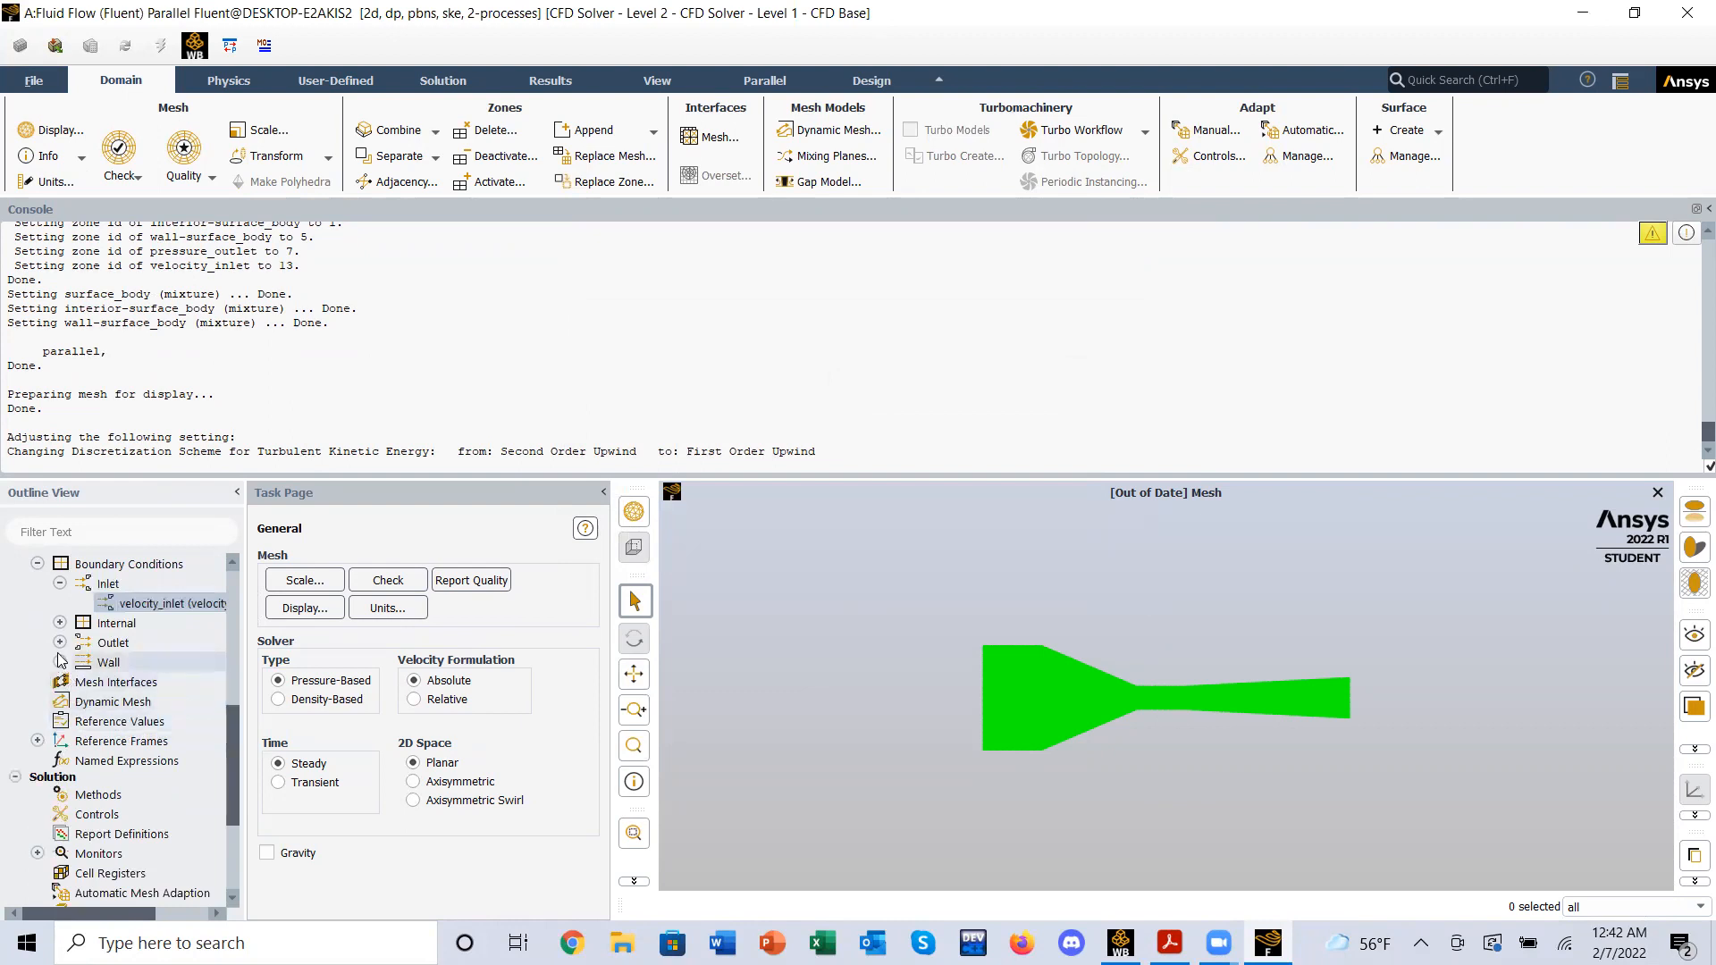
scroll(66, 666, down, 1)
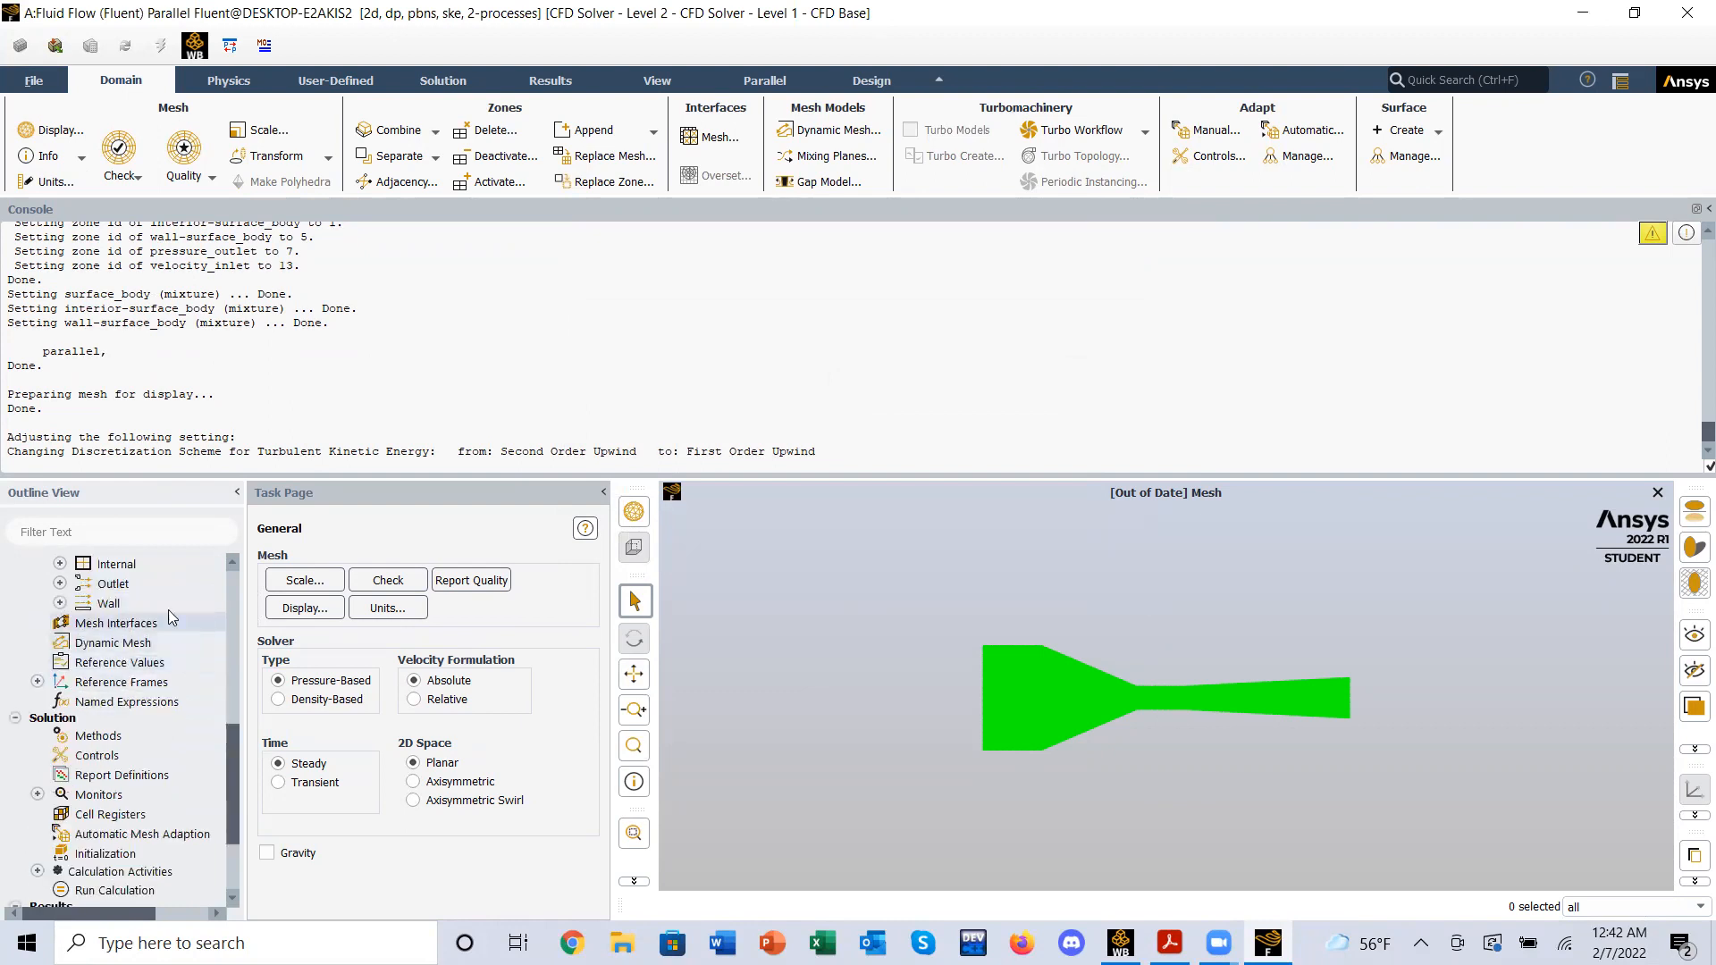
scroll(88, 706, down, 2)
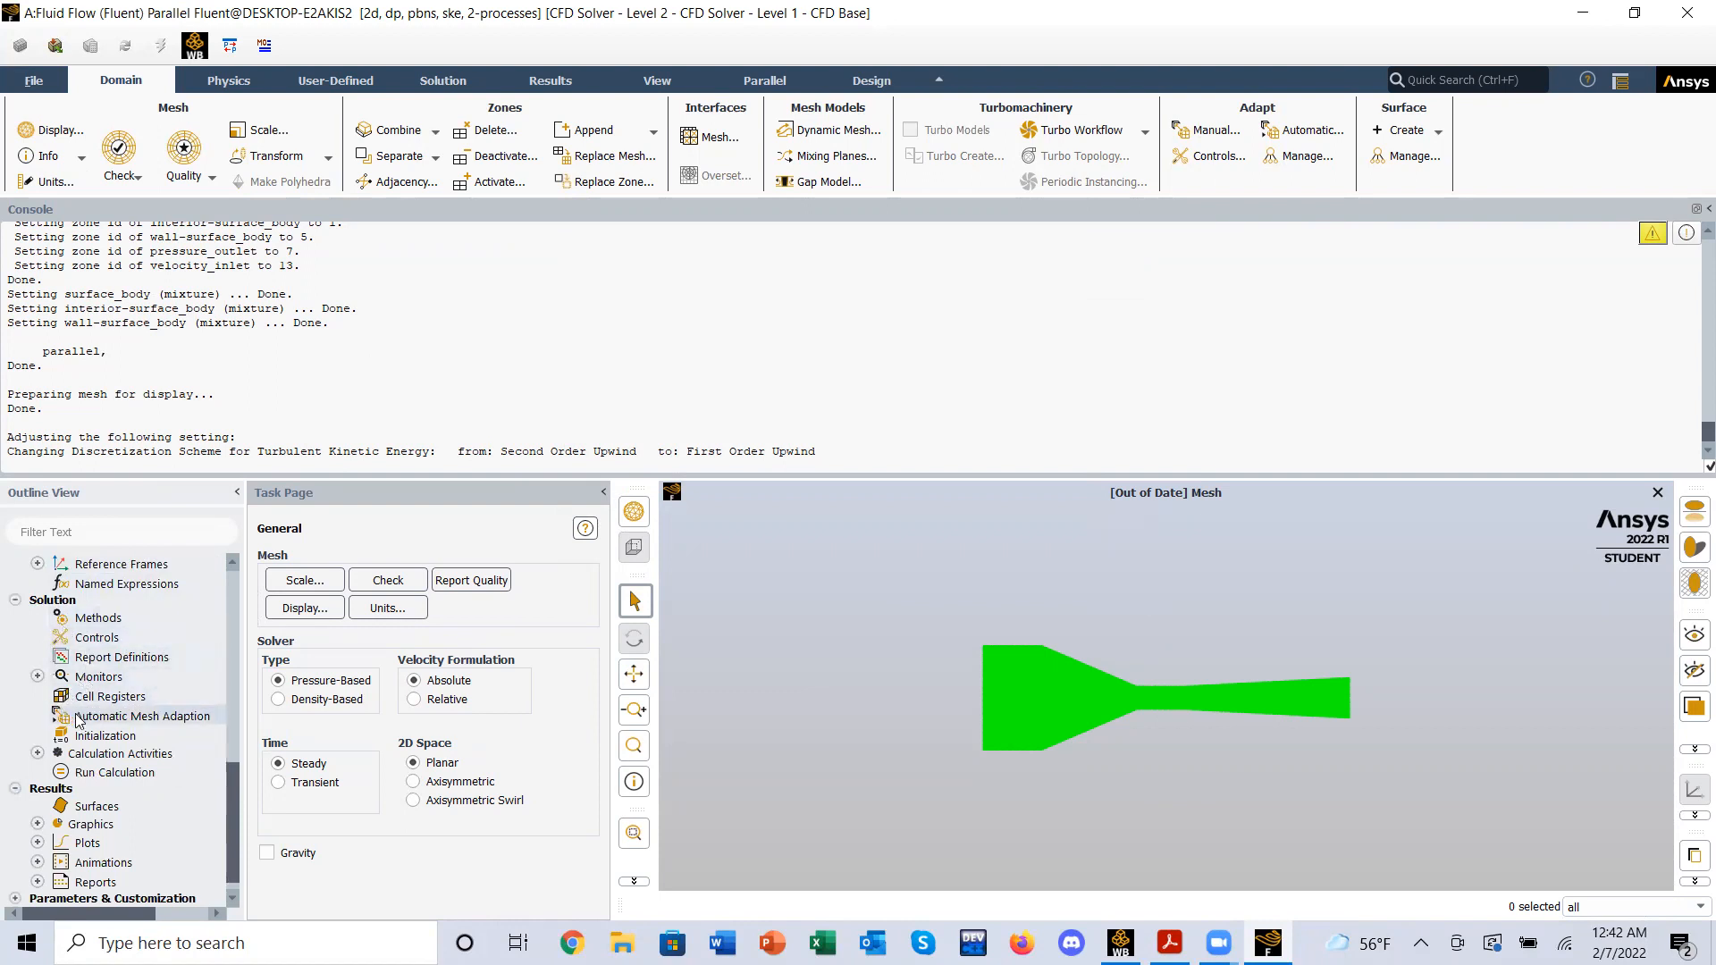
click(99, 737)
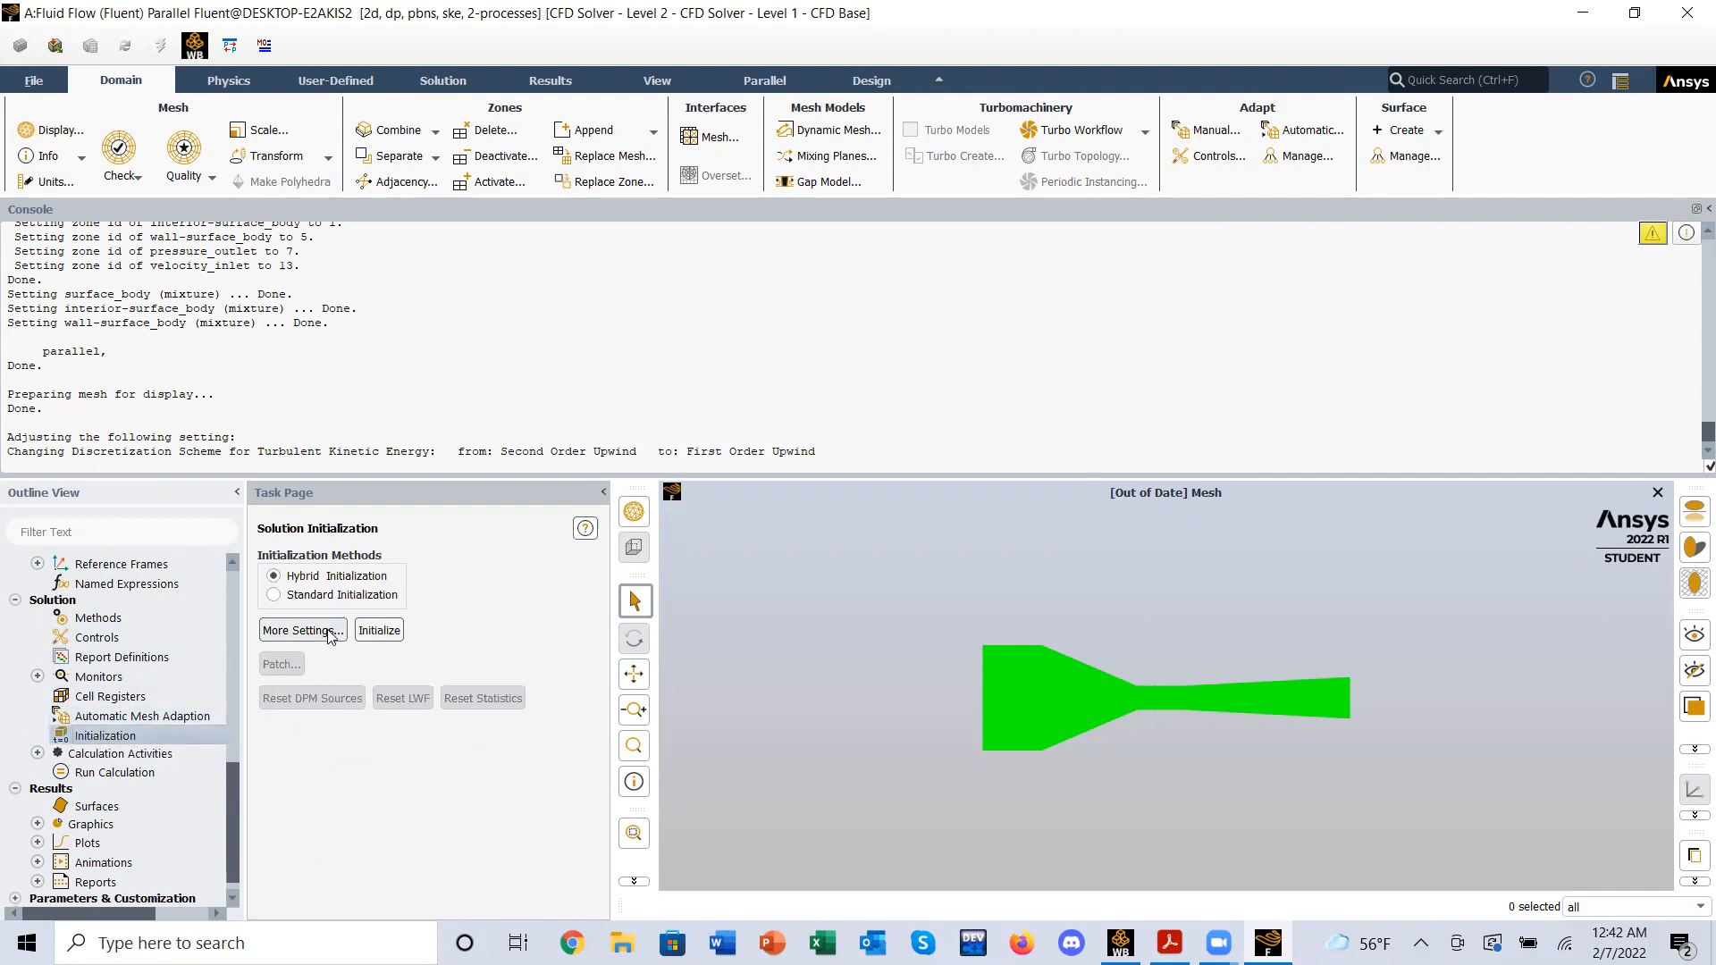
click(379, 635)
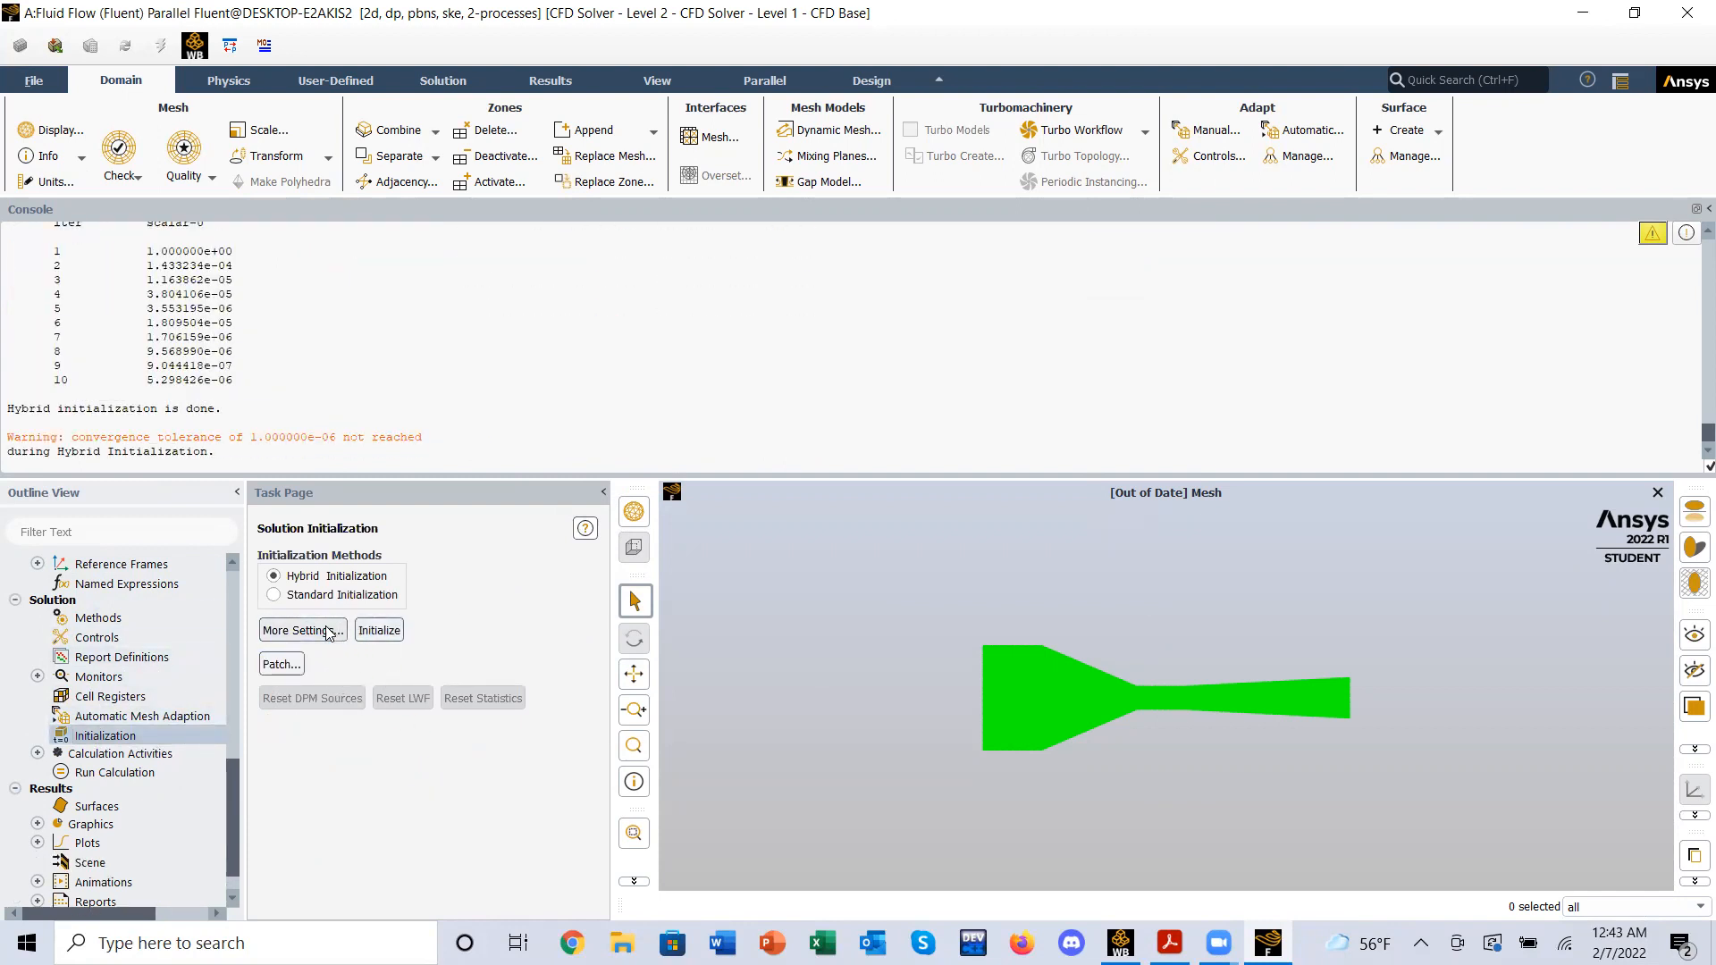
- Set the Hybrid Initialization to 80 iterations and reinitialize the solution, discarding the unsaved data
click(328, 632)
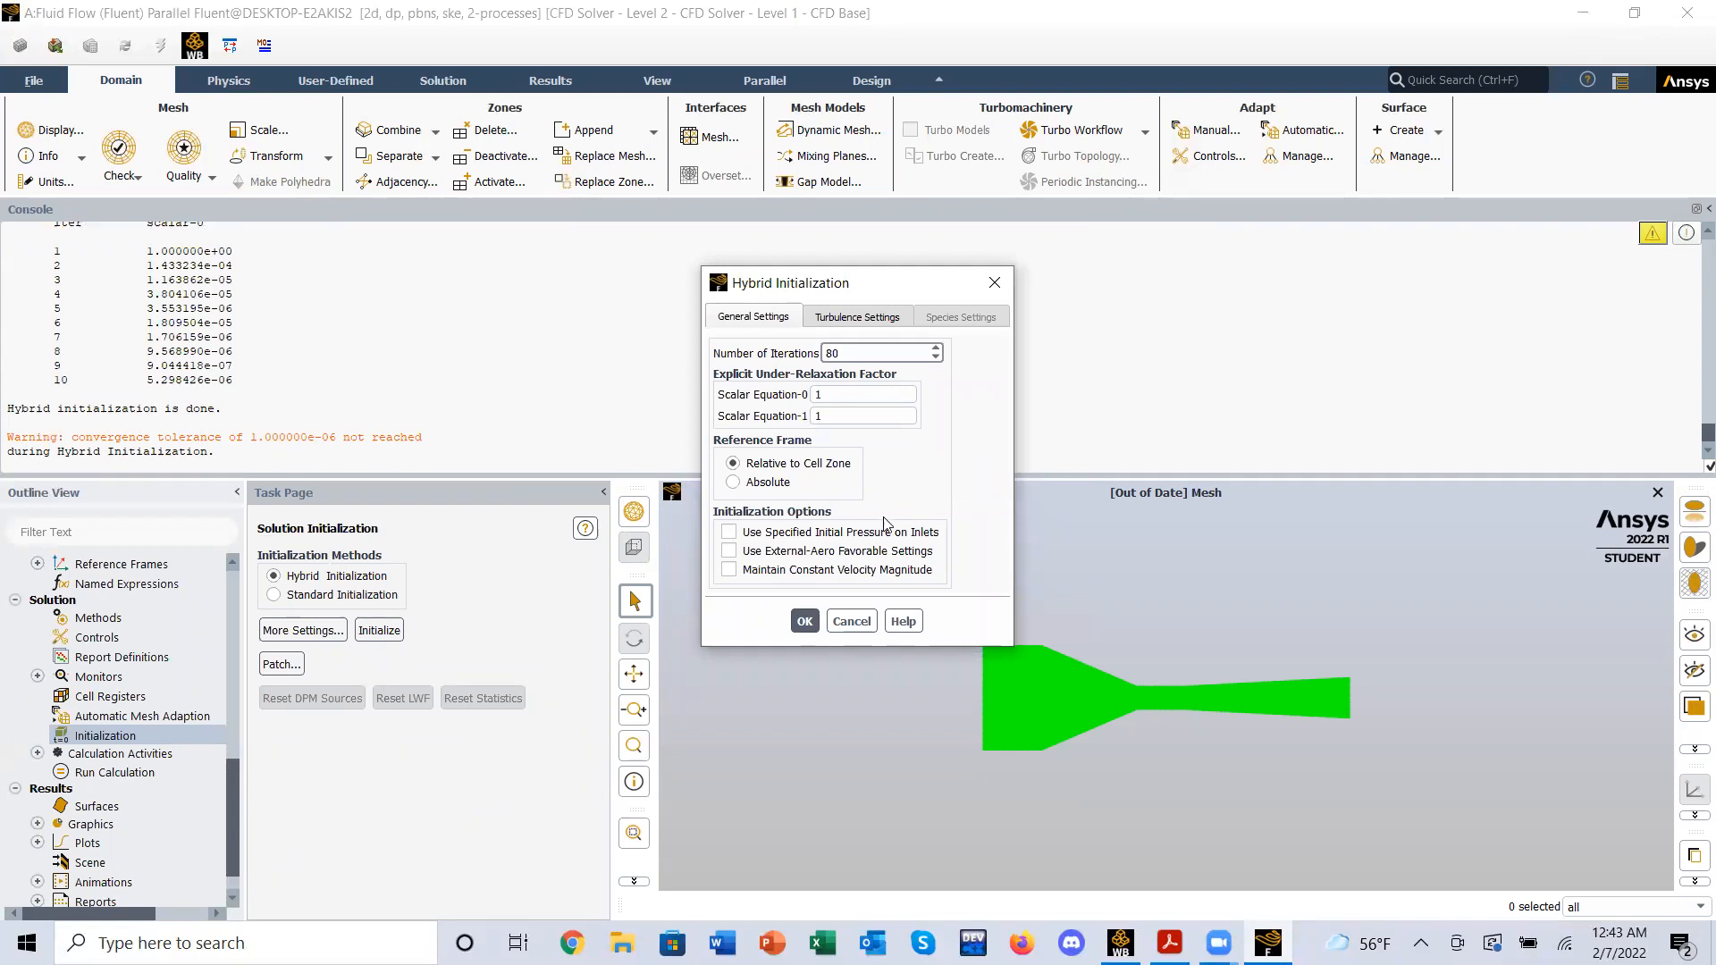
click(805, 621)
click(379, 631)
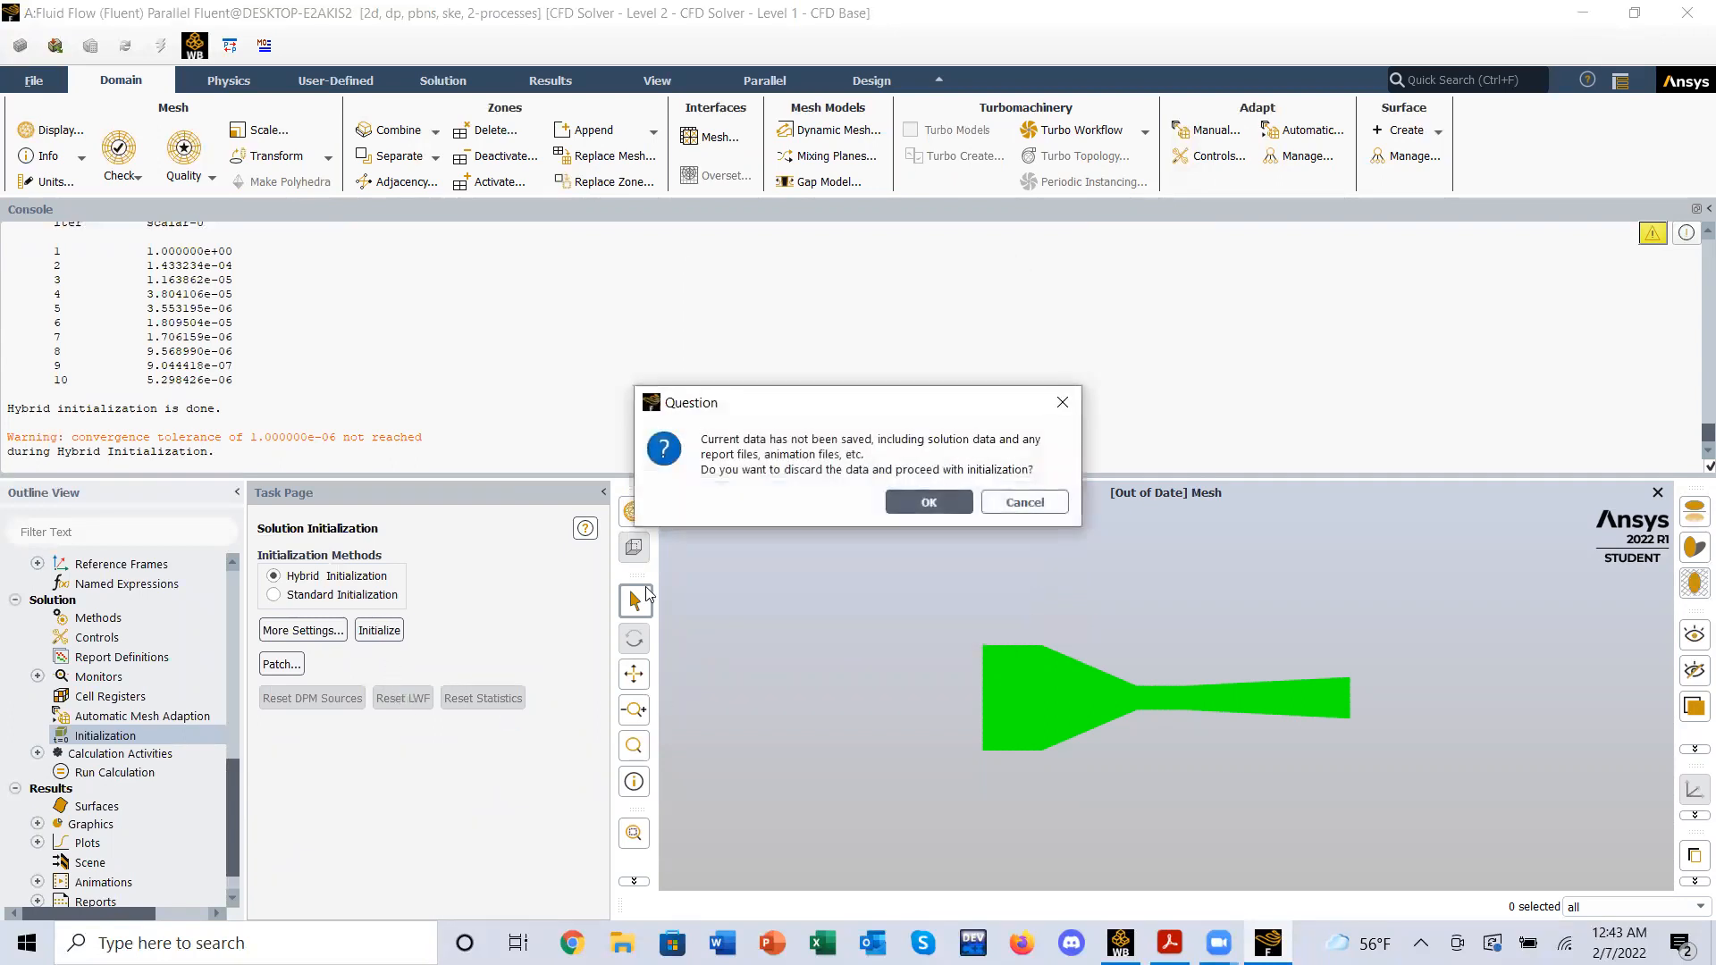
click(916, 502)
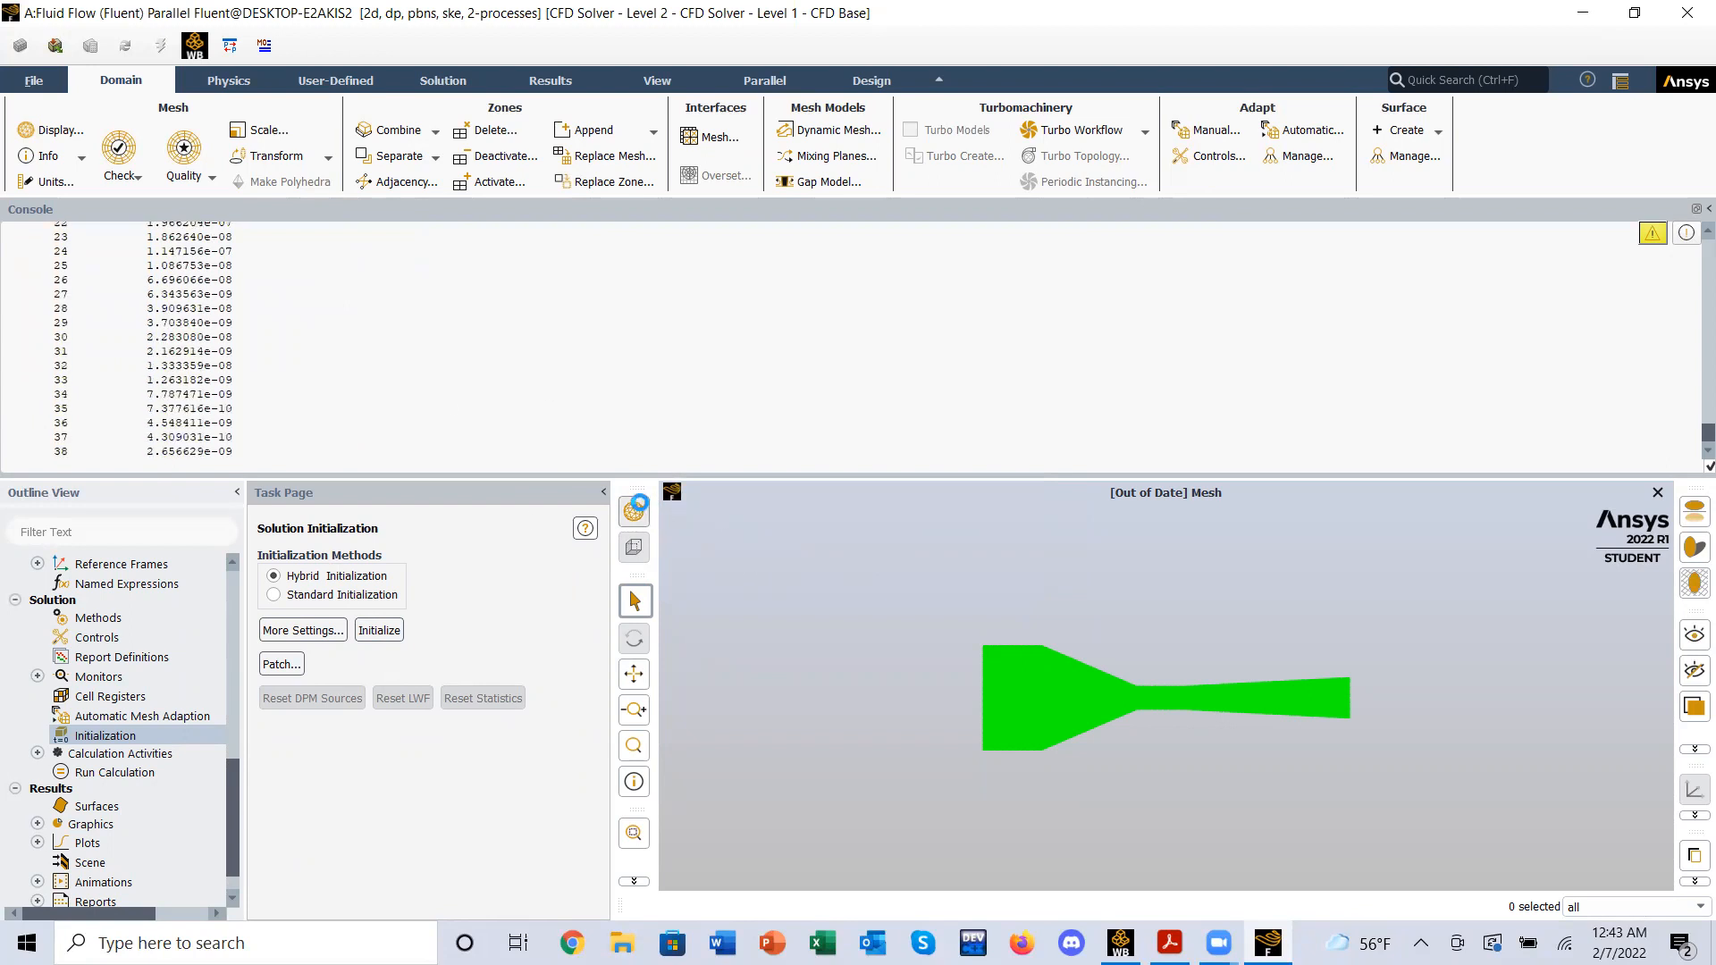
- Run the calculation for 120 iterations and view the Scaled Residuals plot before returning to the mesh view
click(114, 772)
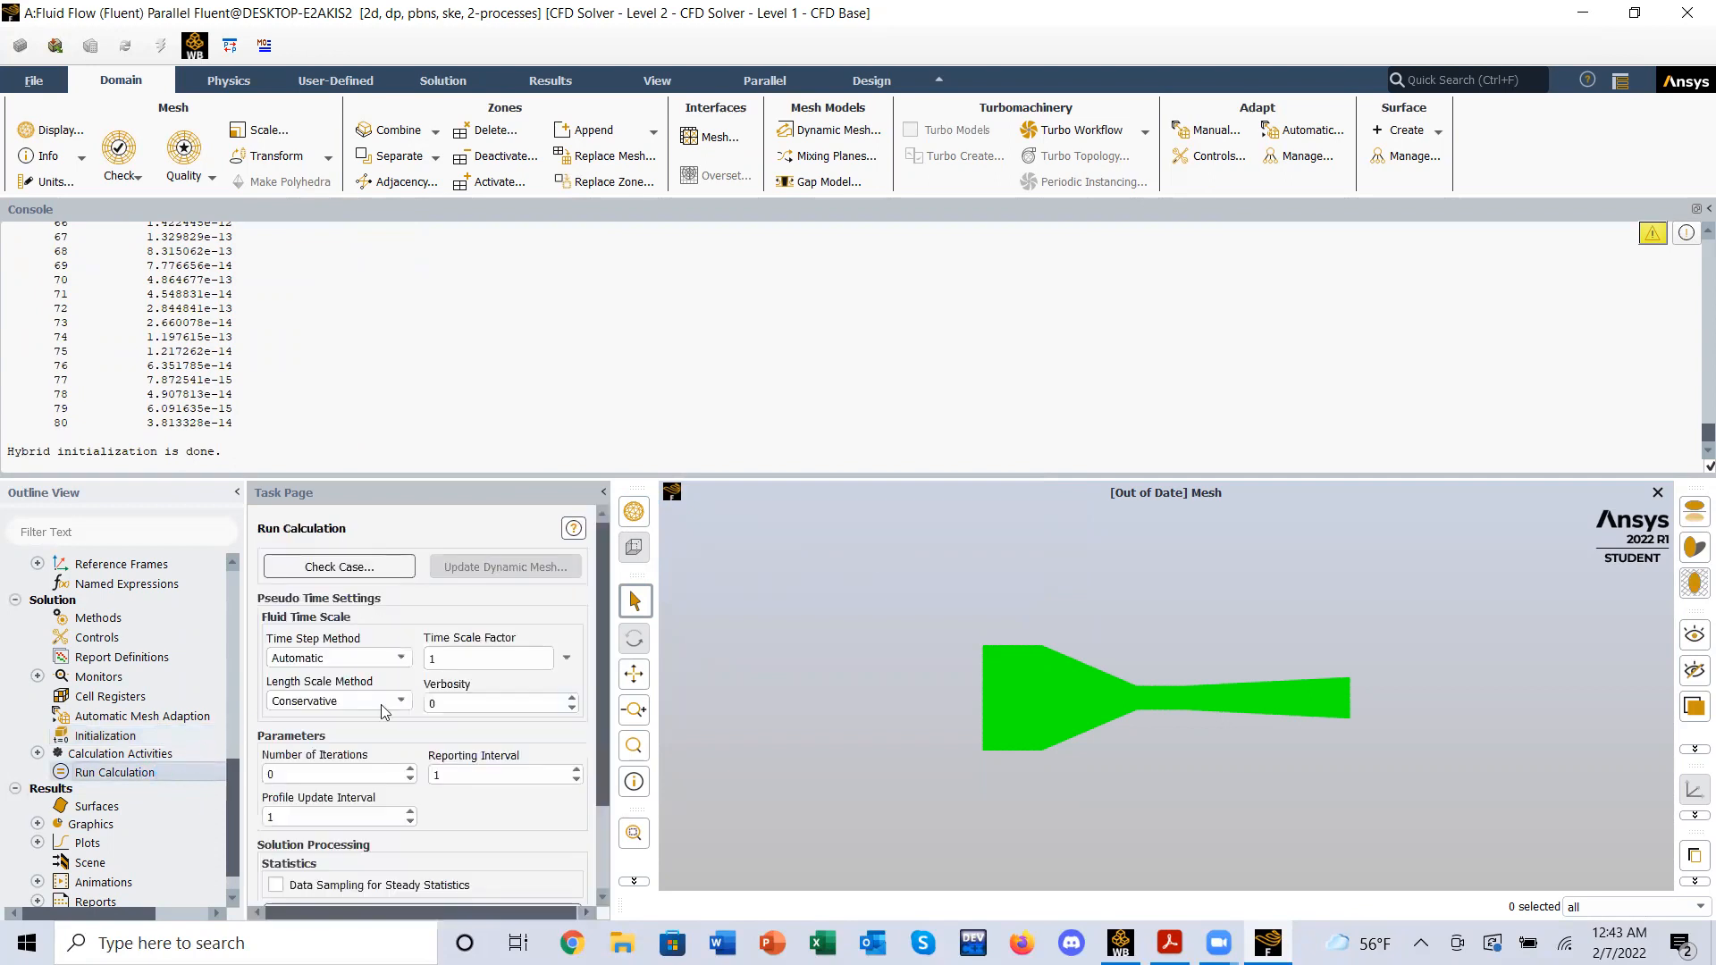
double_click(341, 774)
text(120)
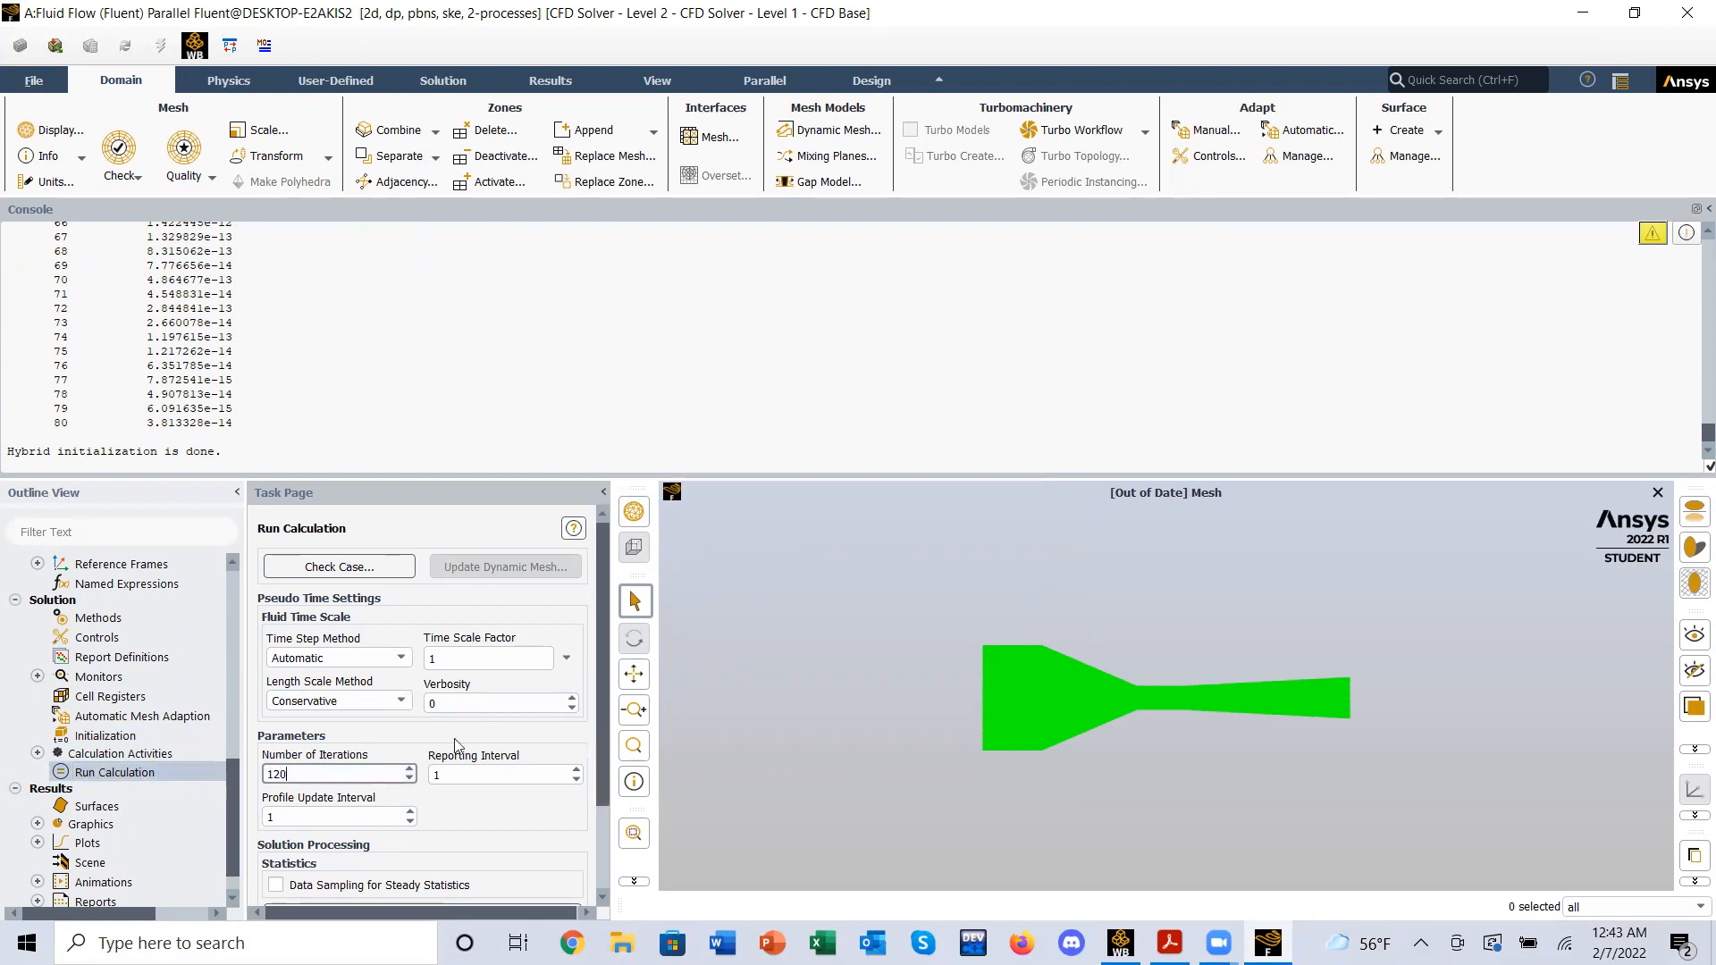
scroll(416, 778, down, 2)
click(413, 859)
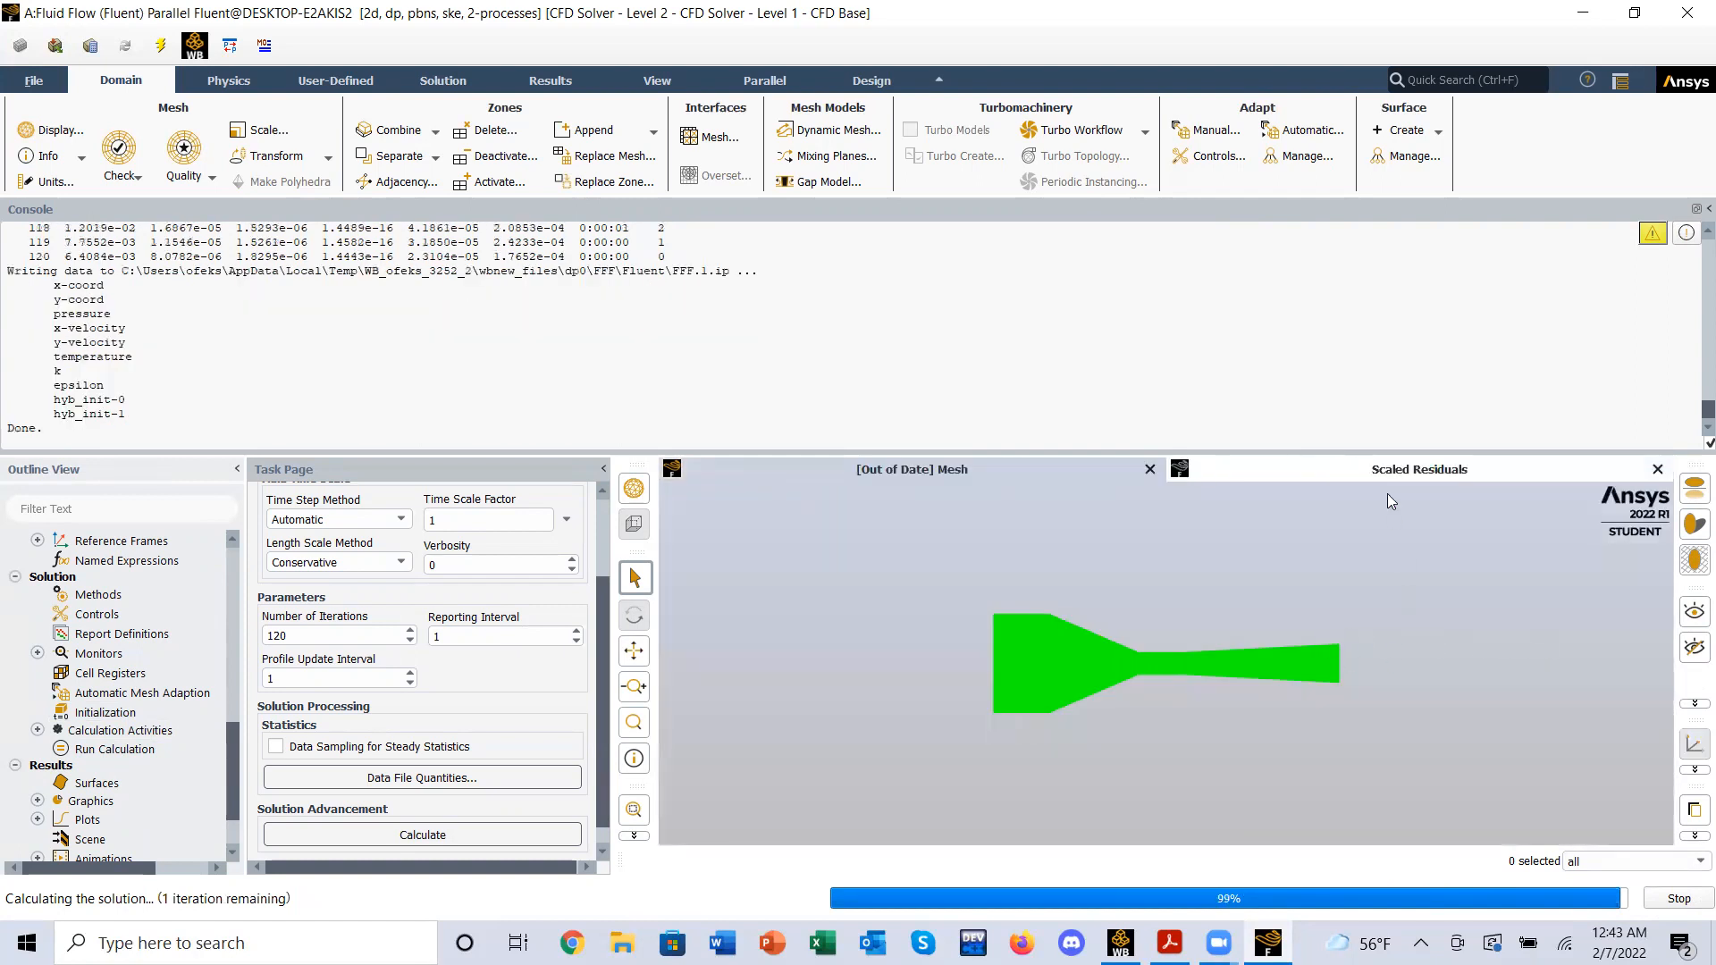
click(893, 490)
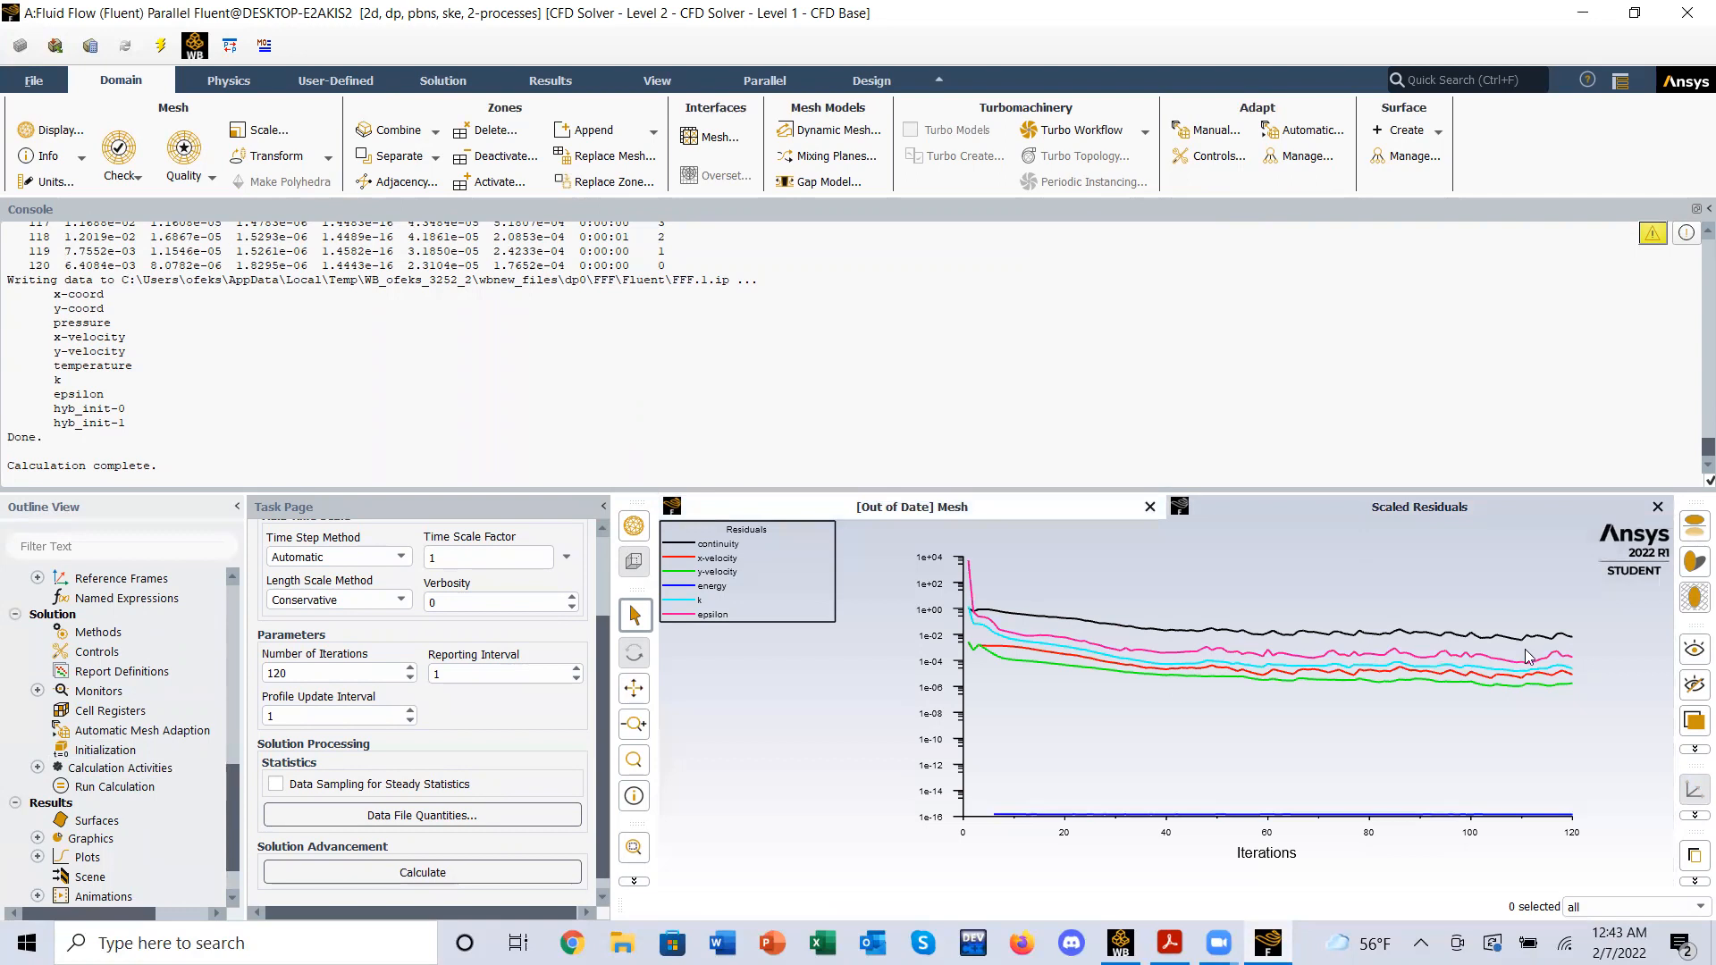
click(964, 508)
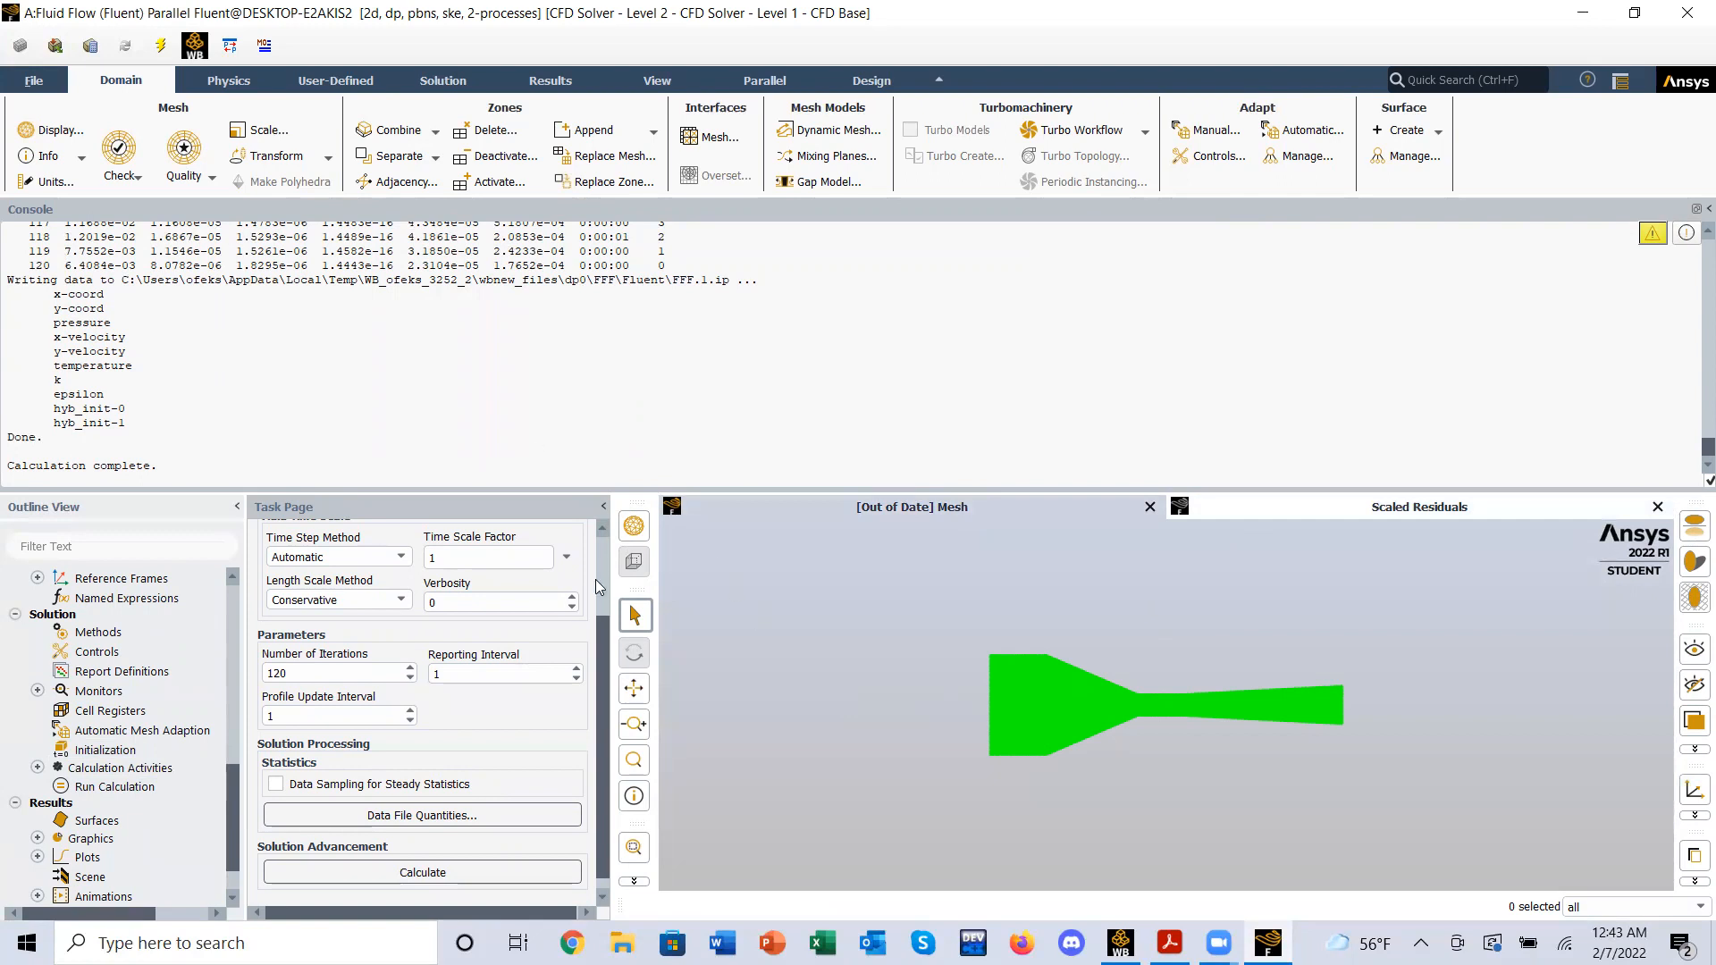
- Start a new contour definition and check in the PROJECT 1 PDF which contours are required
scroll(129, 724, down, 1)
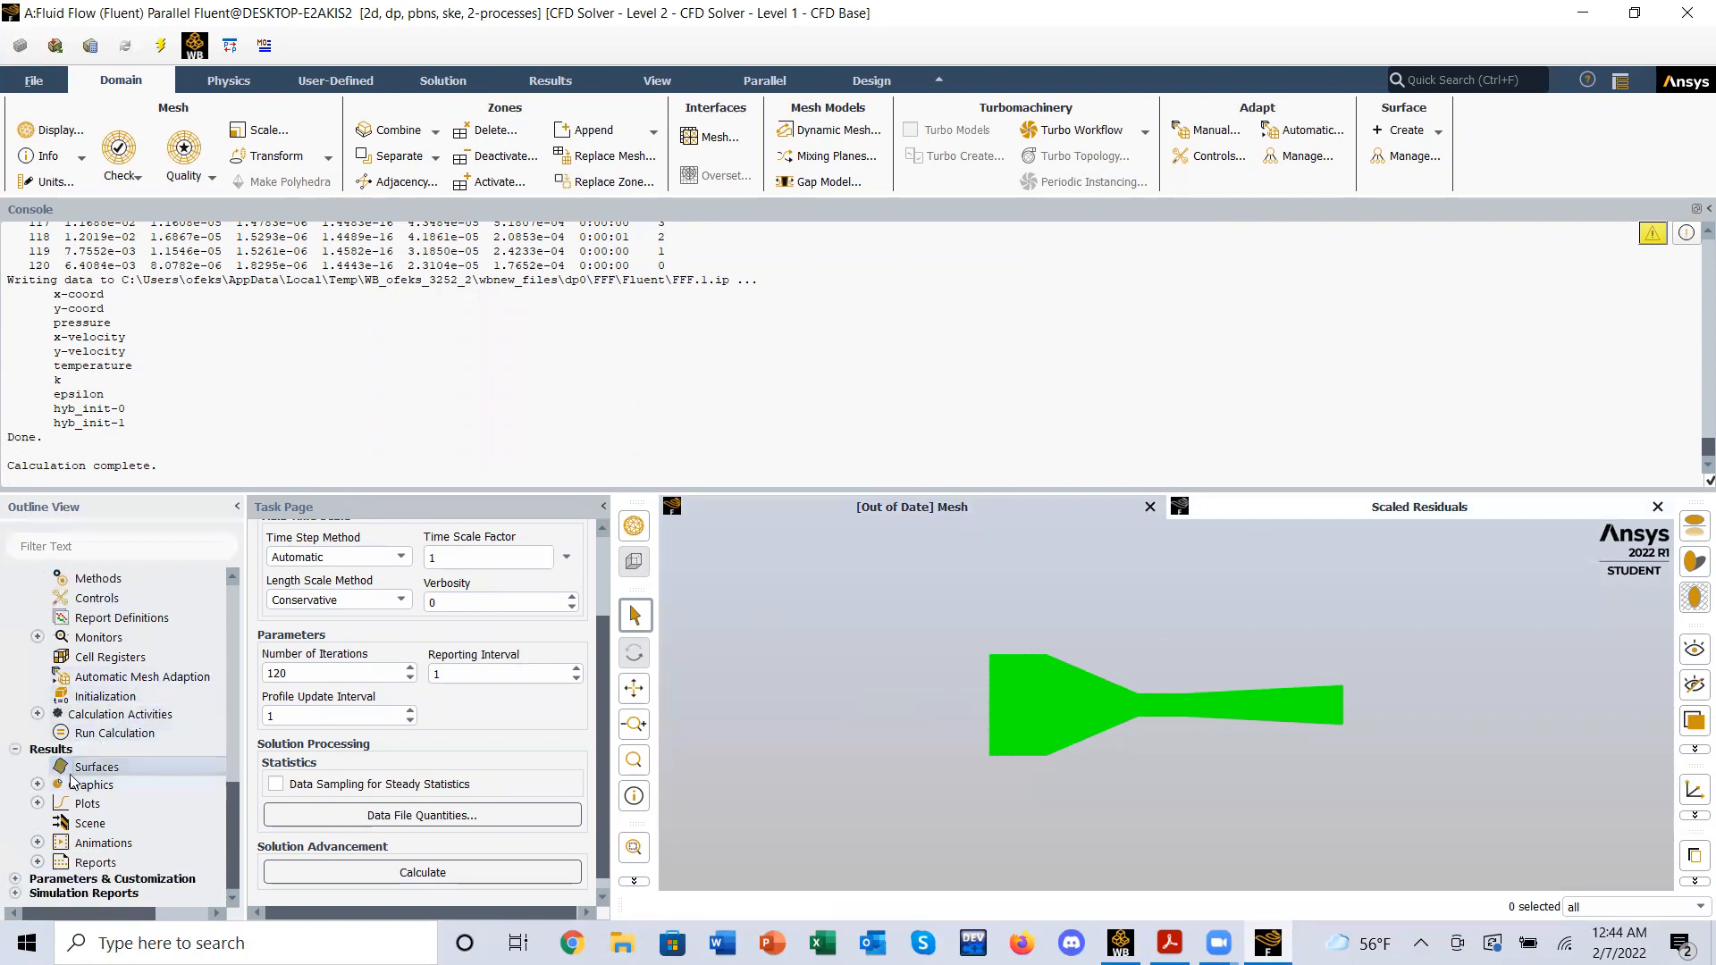
click(36, 785)
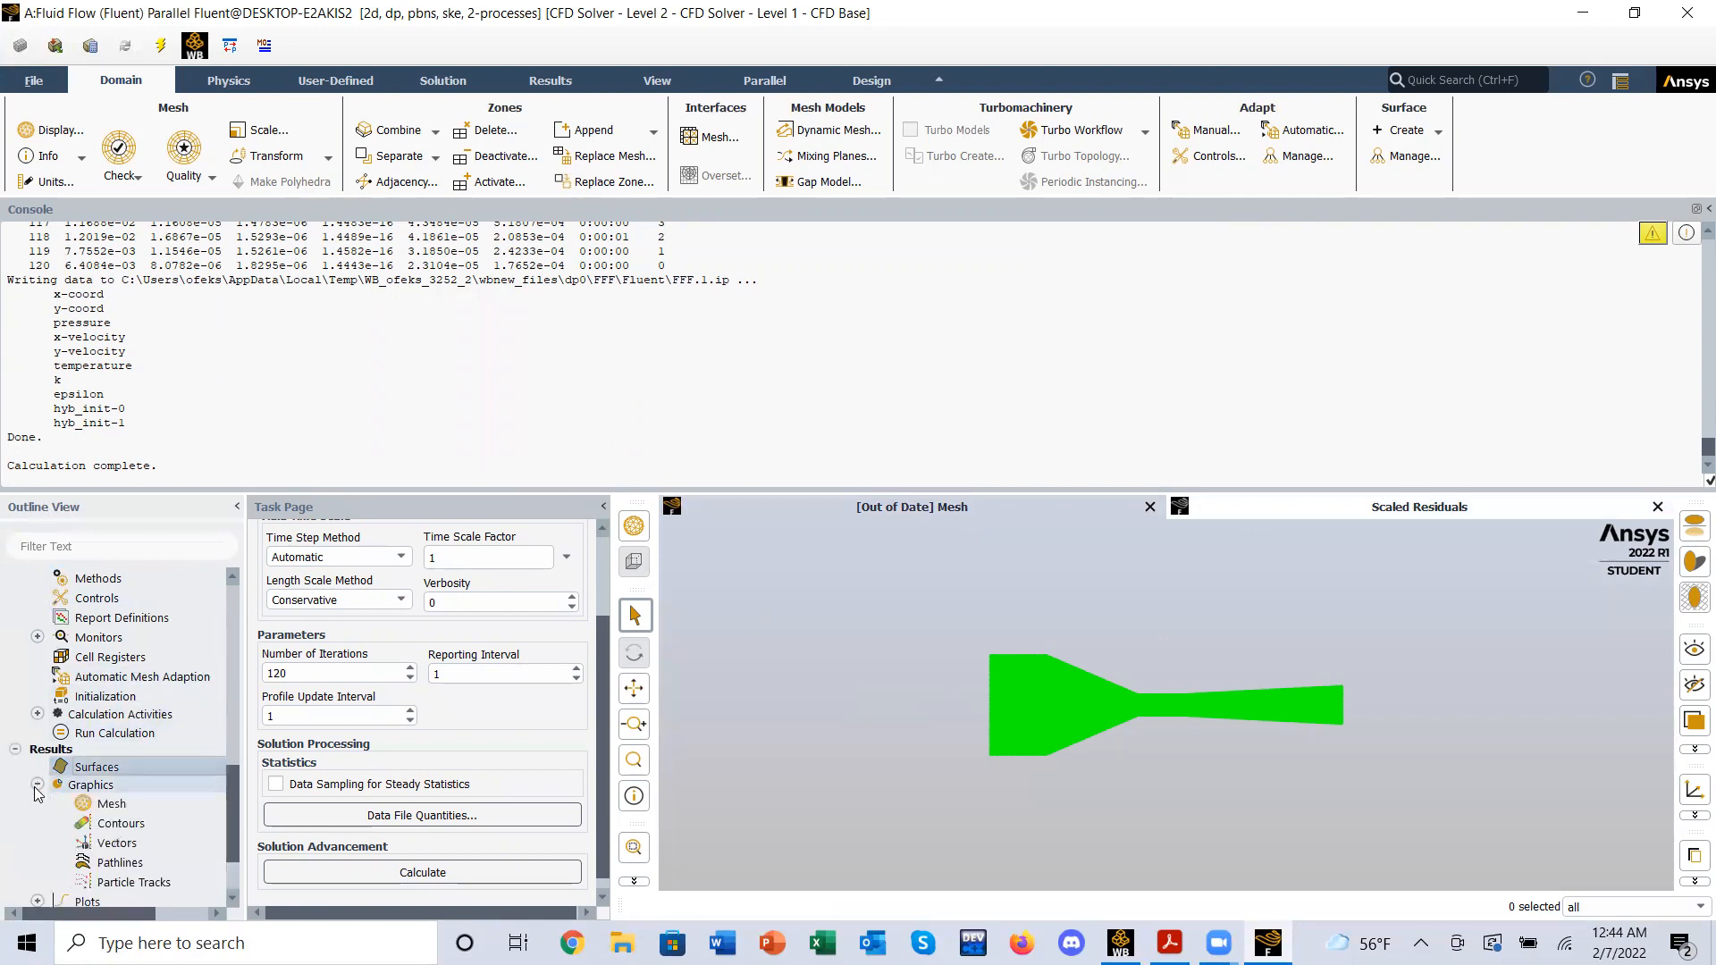
double_click(116, 823)
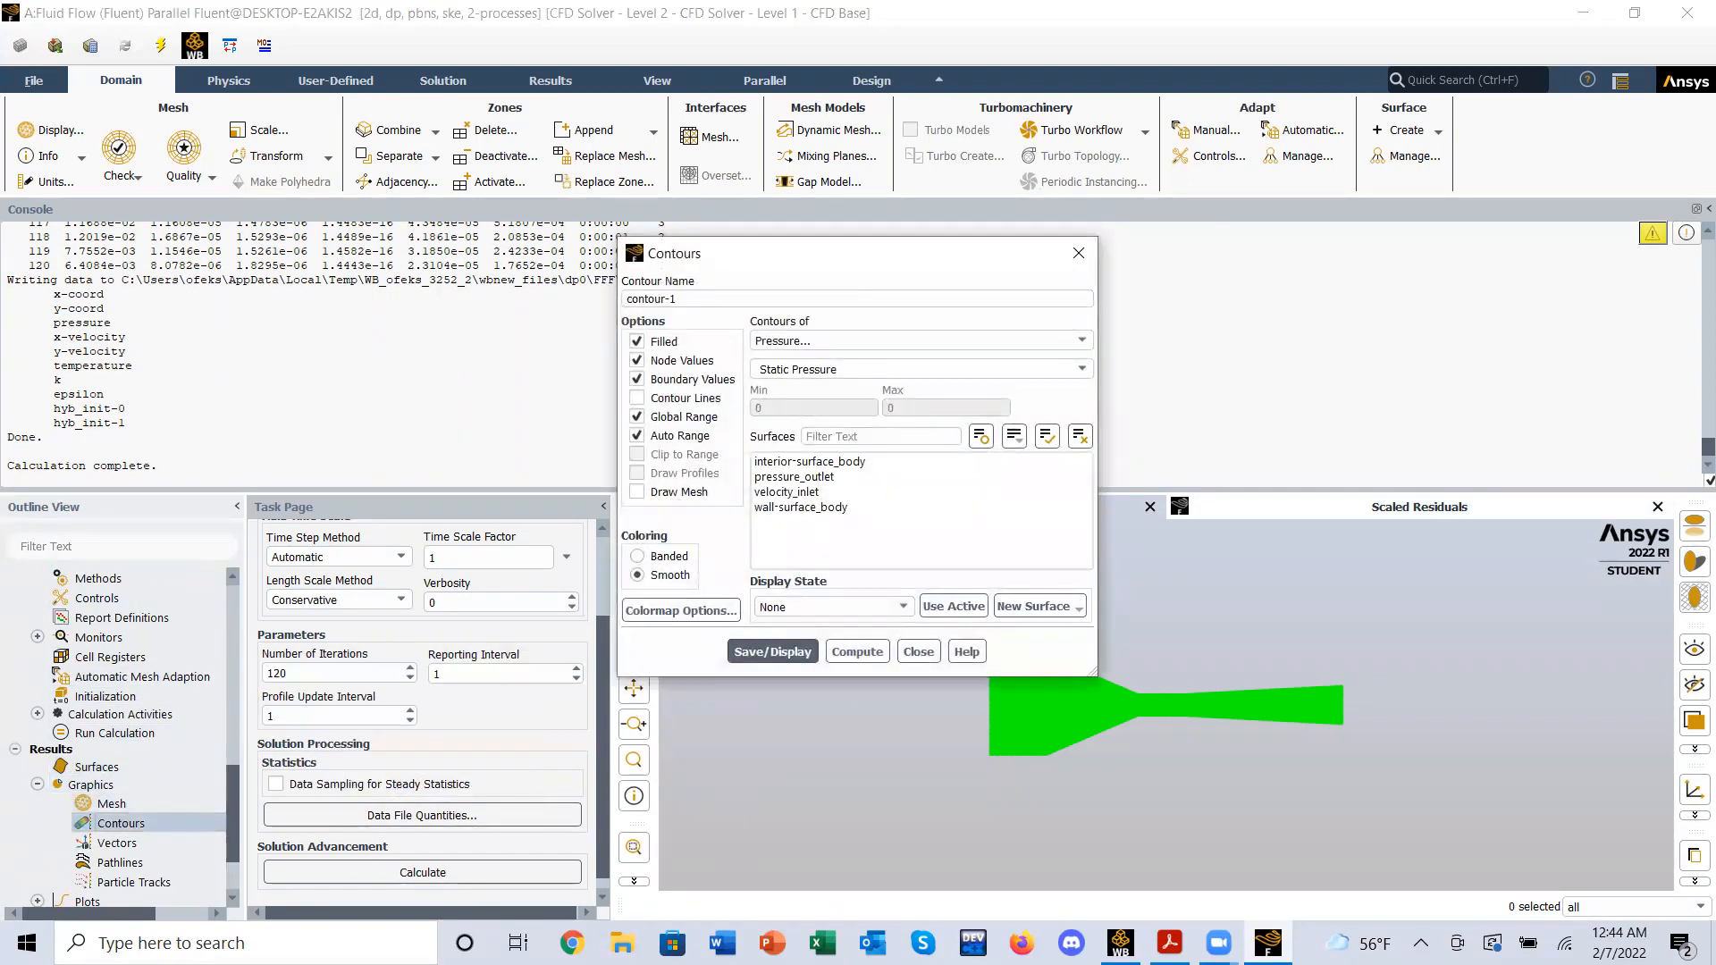
click(1169, 943)
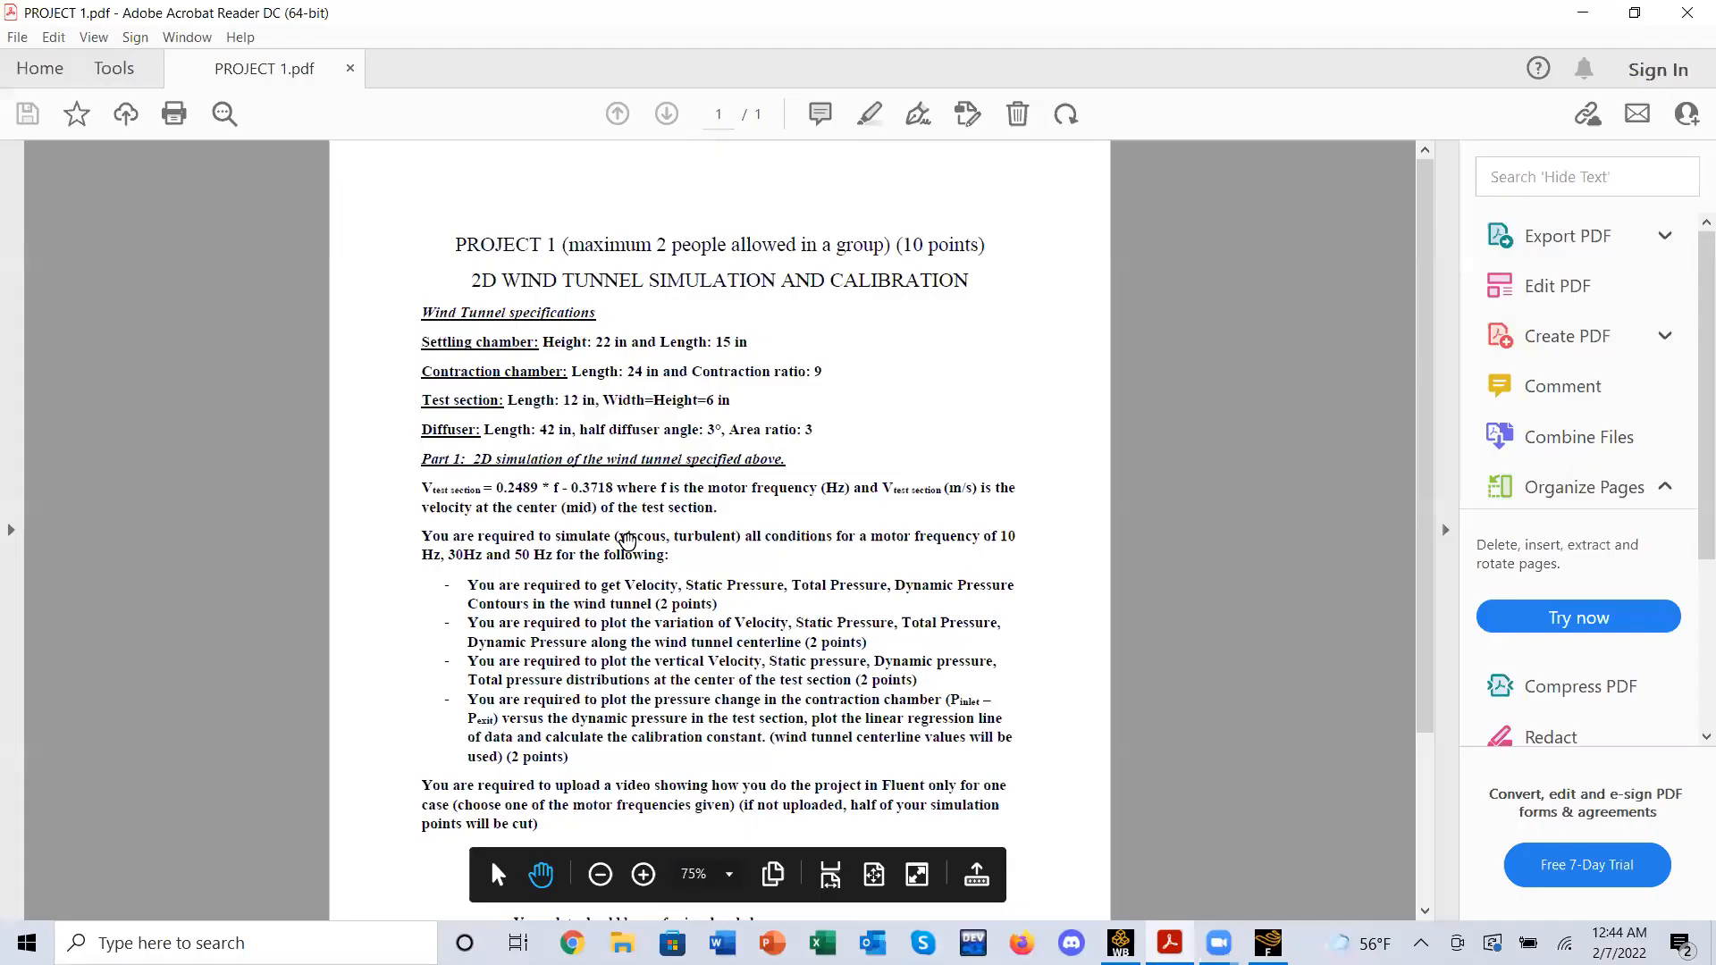
scroll(581, 545, down, 1)
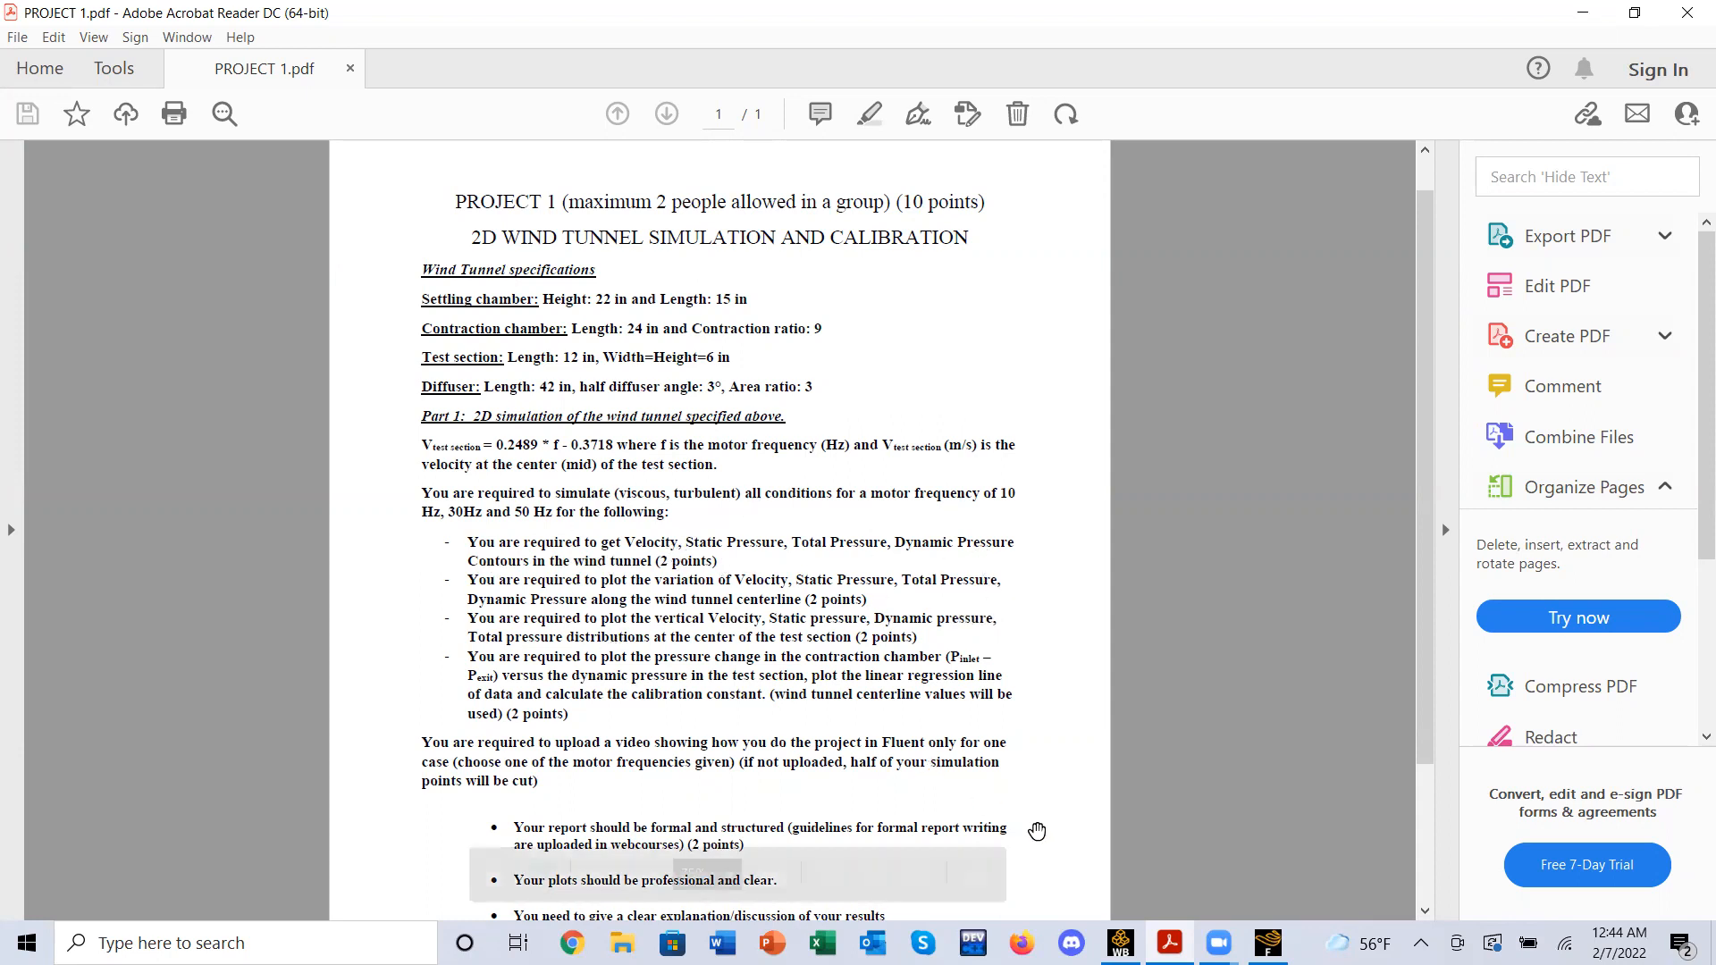
click(1267, 943)
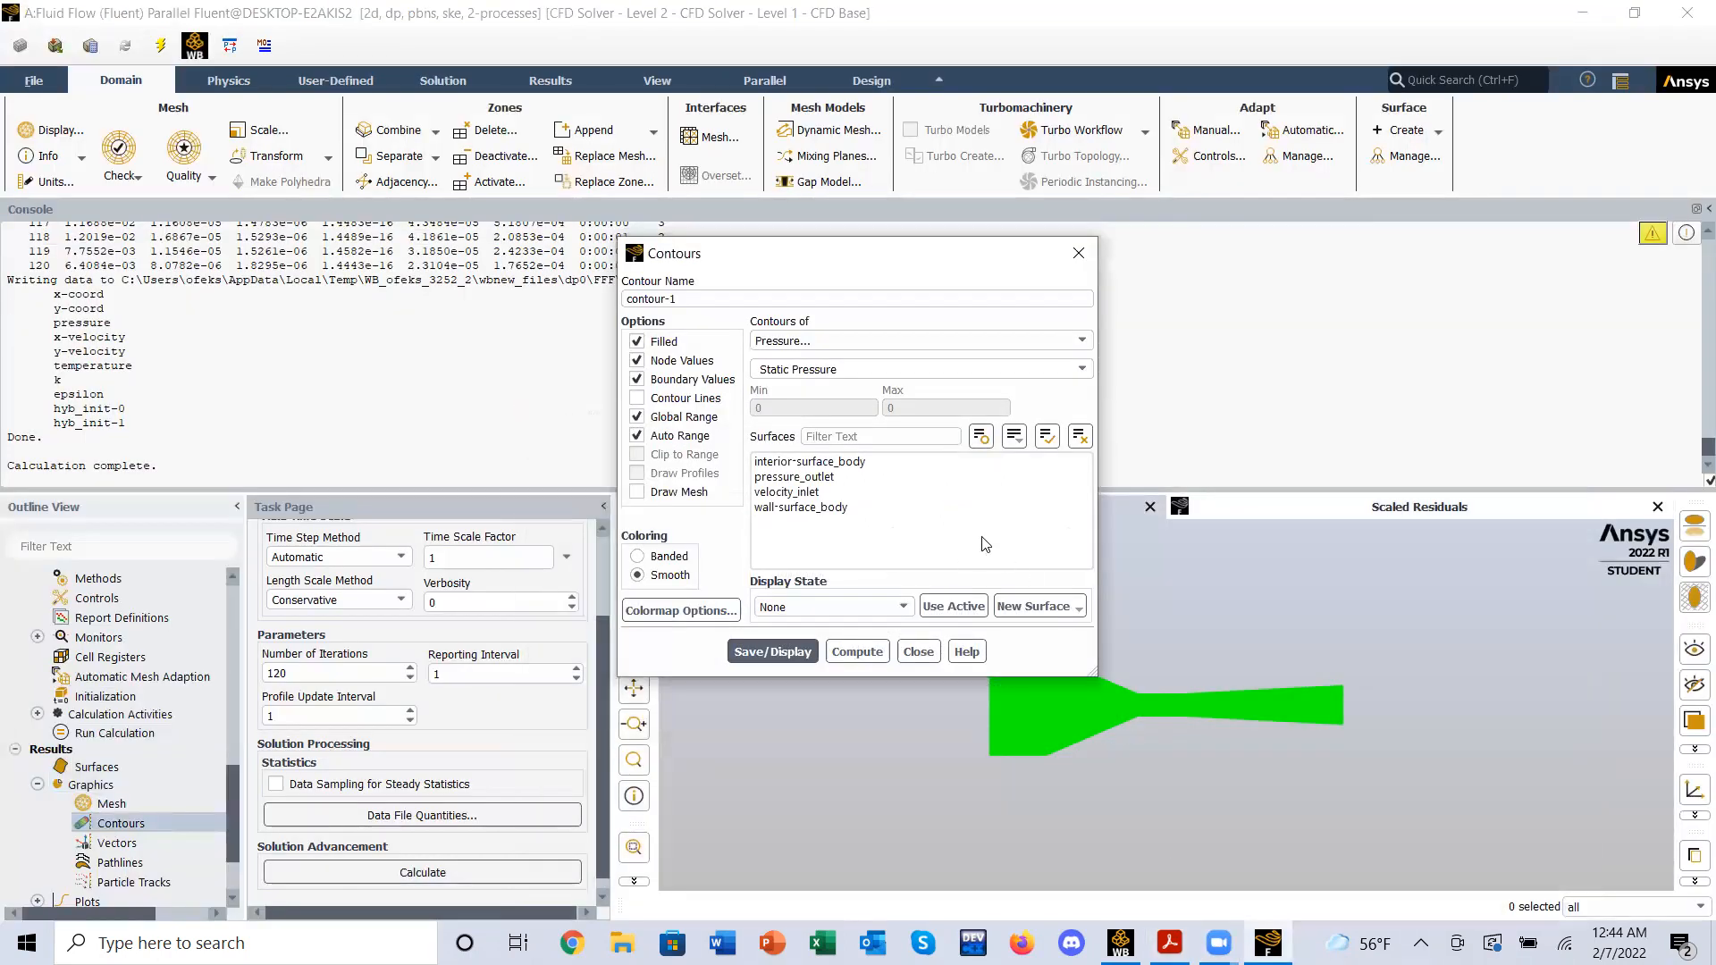
- Select interior-surface_body, pressure_outlet, velocity_inlet and wall-surface_body for contour-1 and use Banded coloring
click(827, 461)
click(805, 492)
click(814, 507)
click(834, 477)
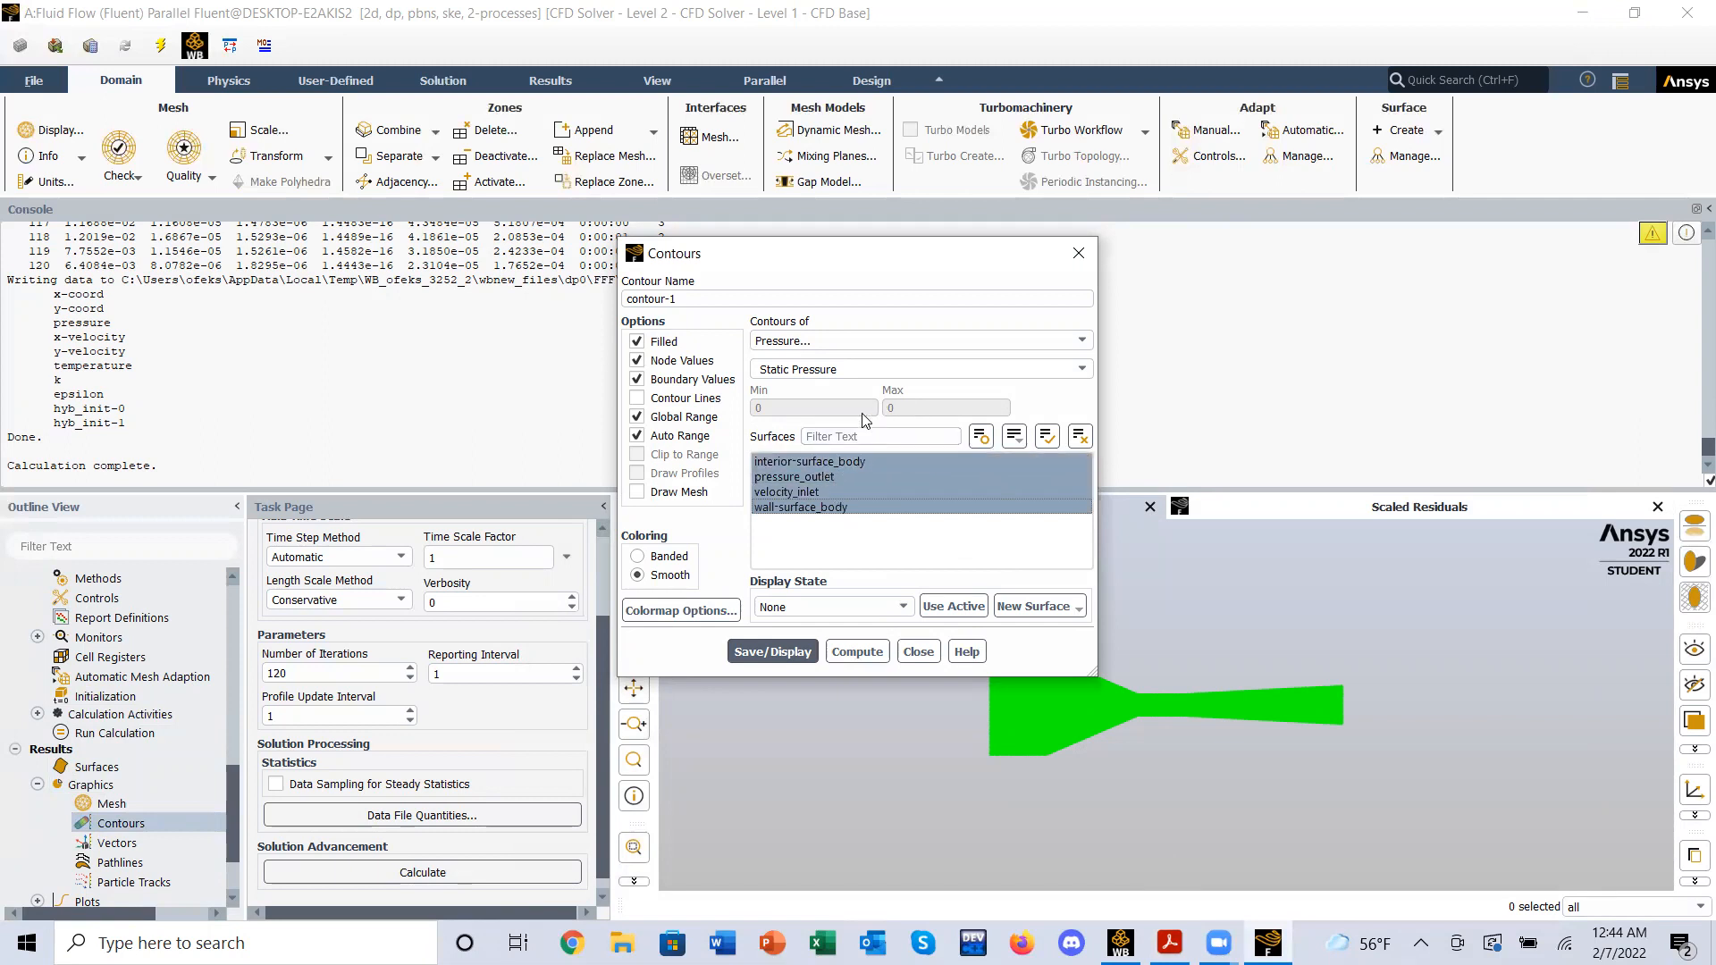
click(638, 556)
click(802, 462)
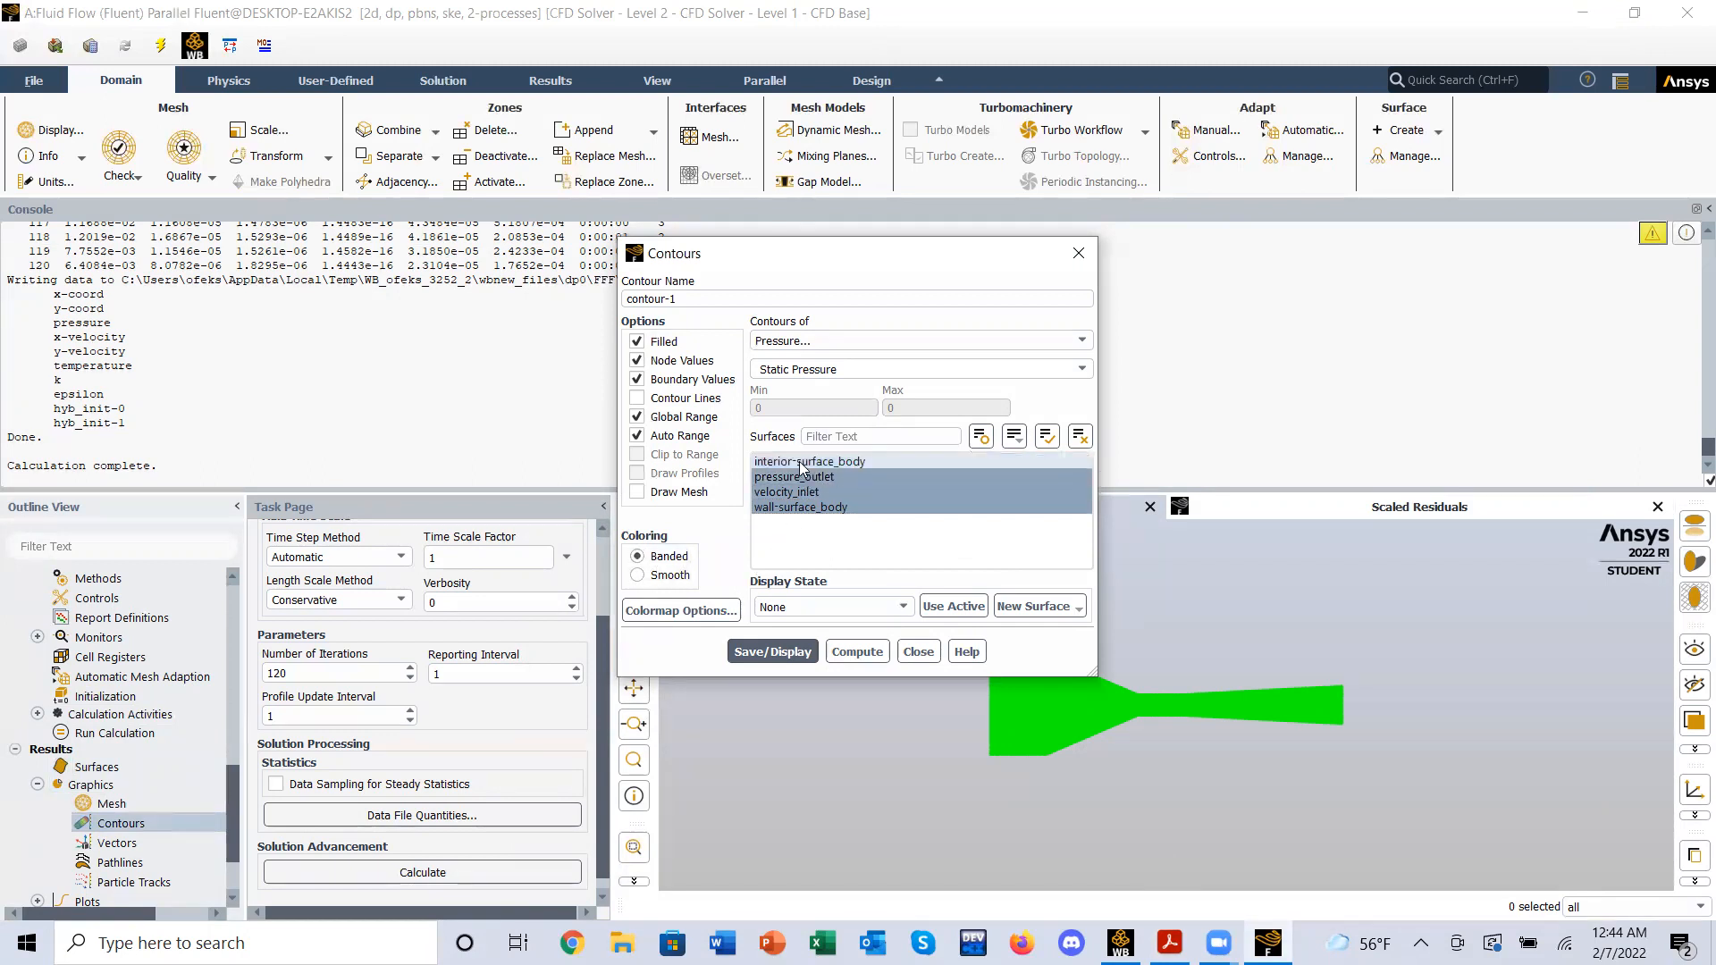
click(816, 462)
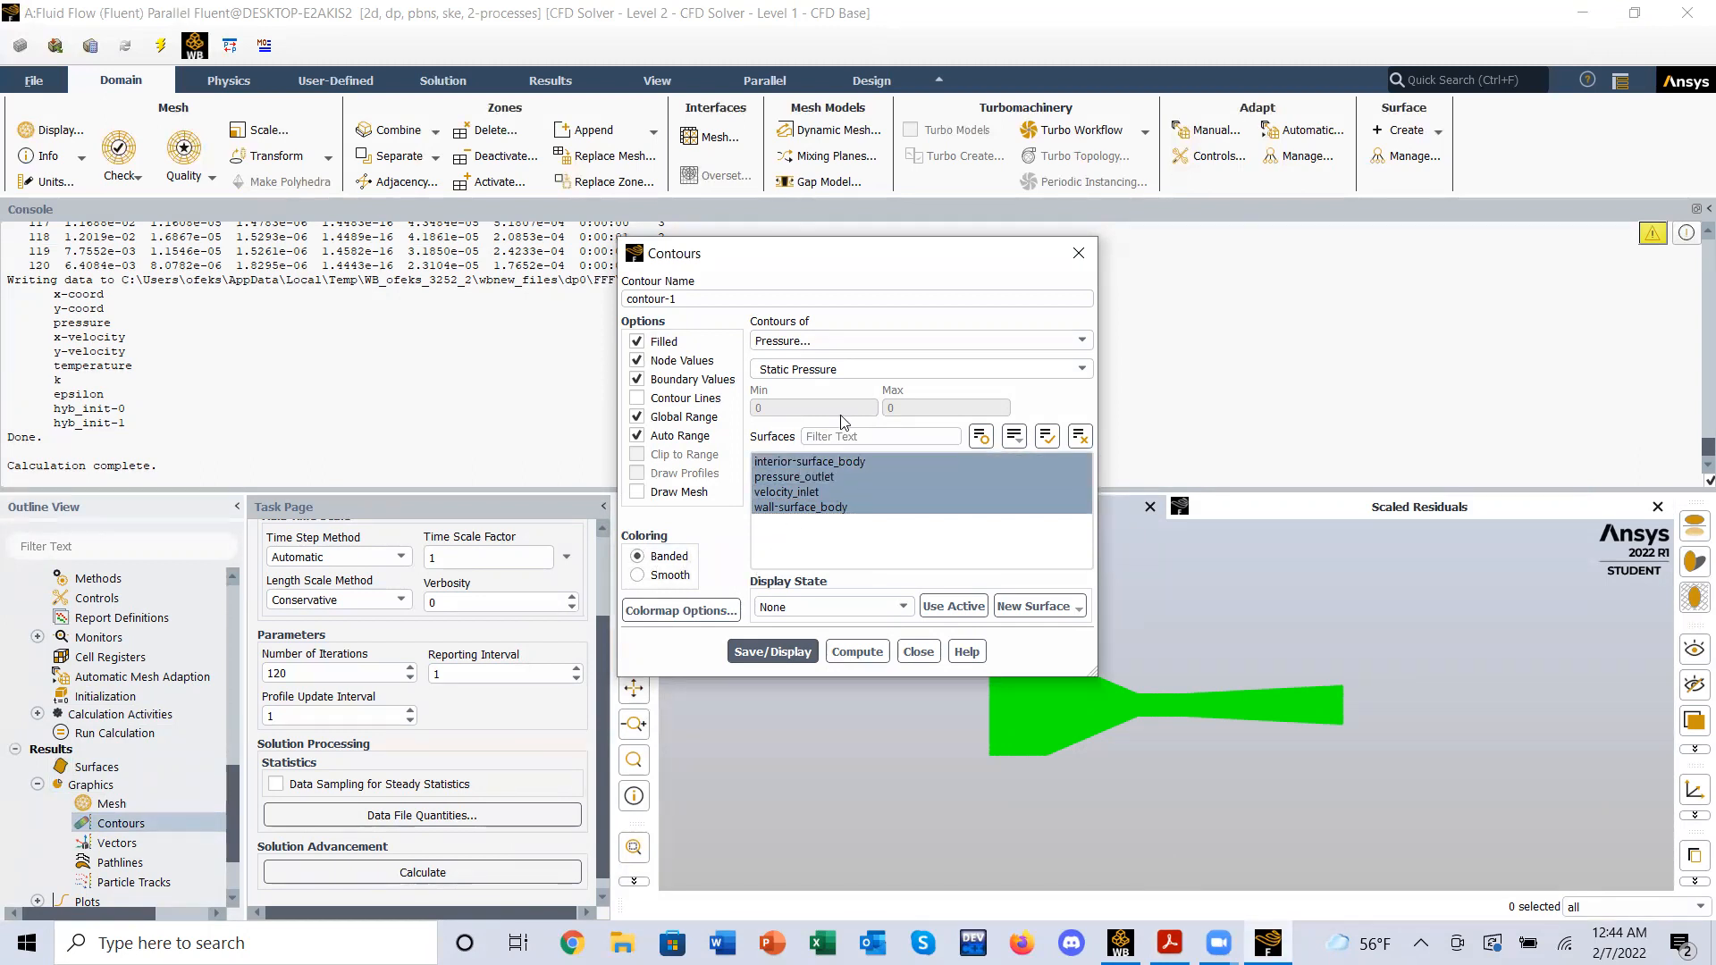
- Keep Static Pressure as the contour variable and compute its minimum and maximum values
click(823, 340)
click(823, 340)
click(796, 370)
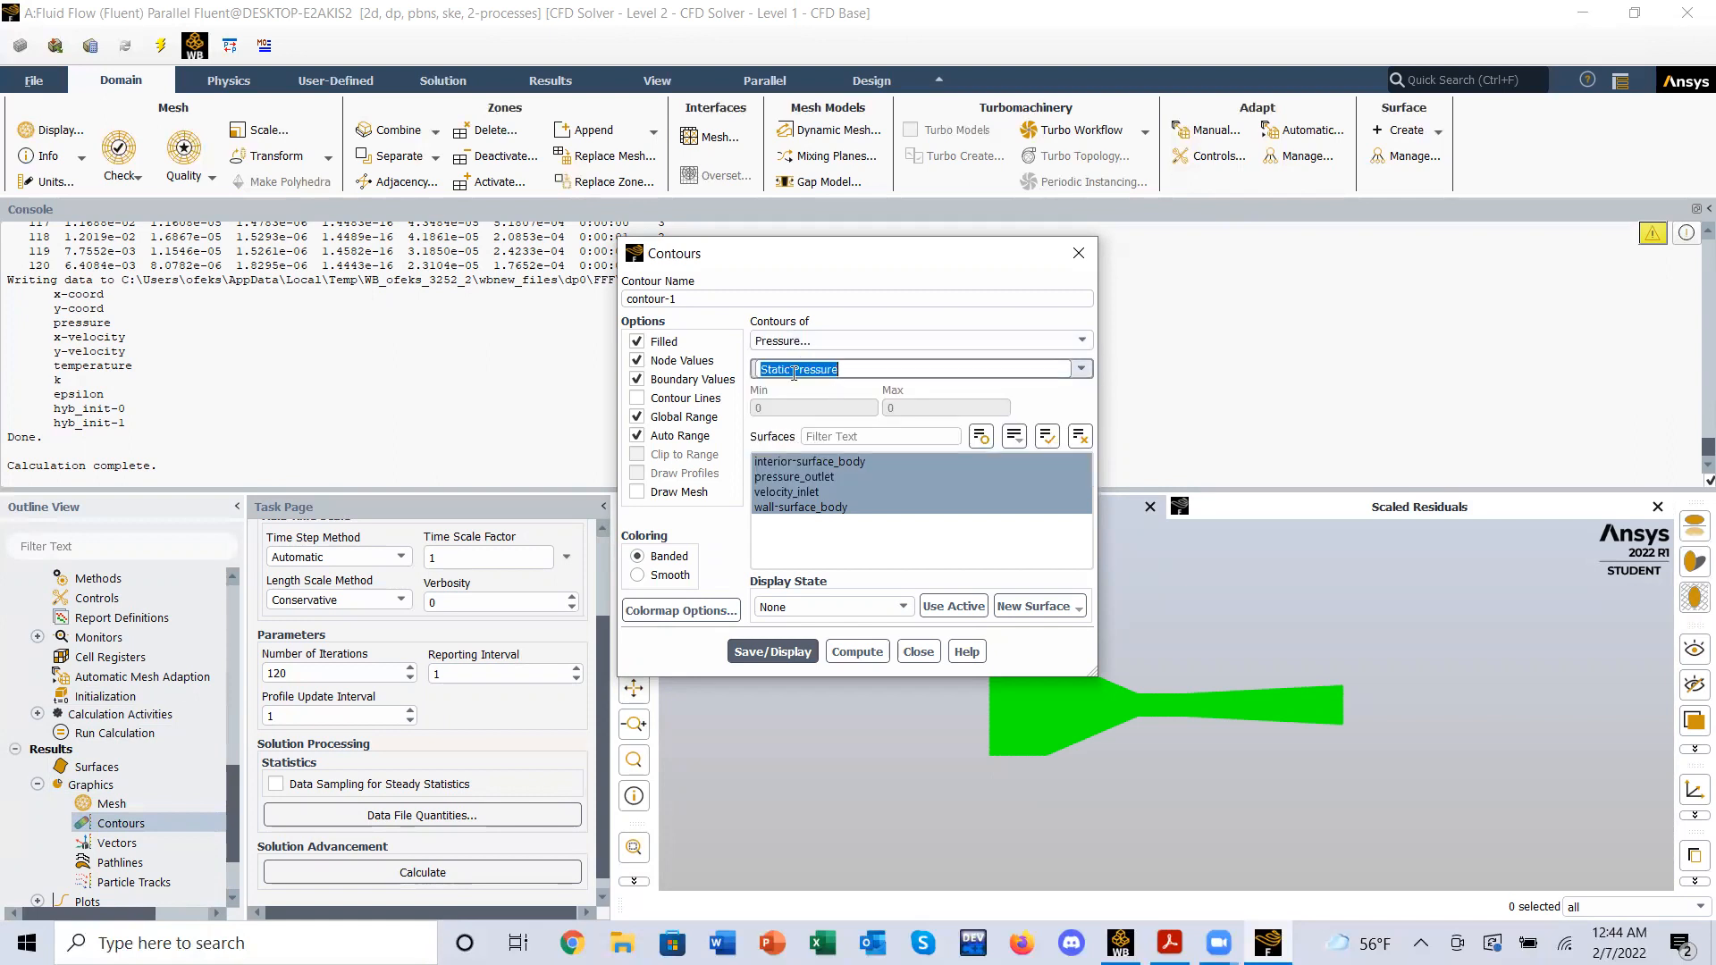
click(851, 395)
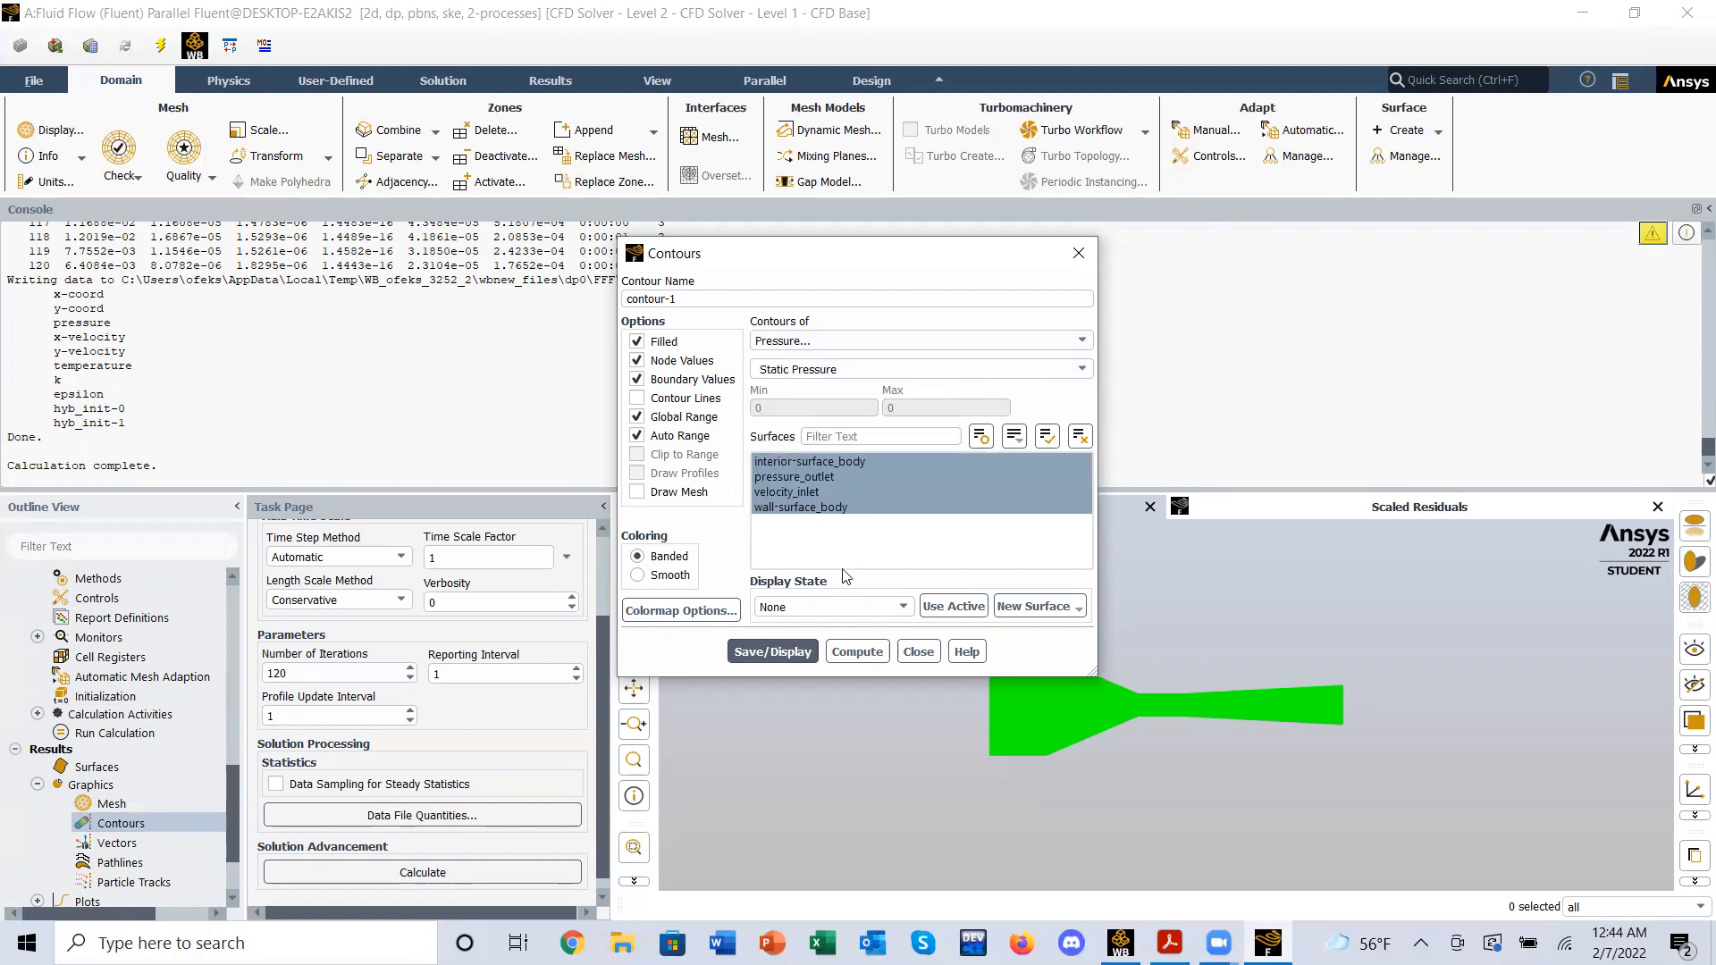
click(854, 652)
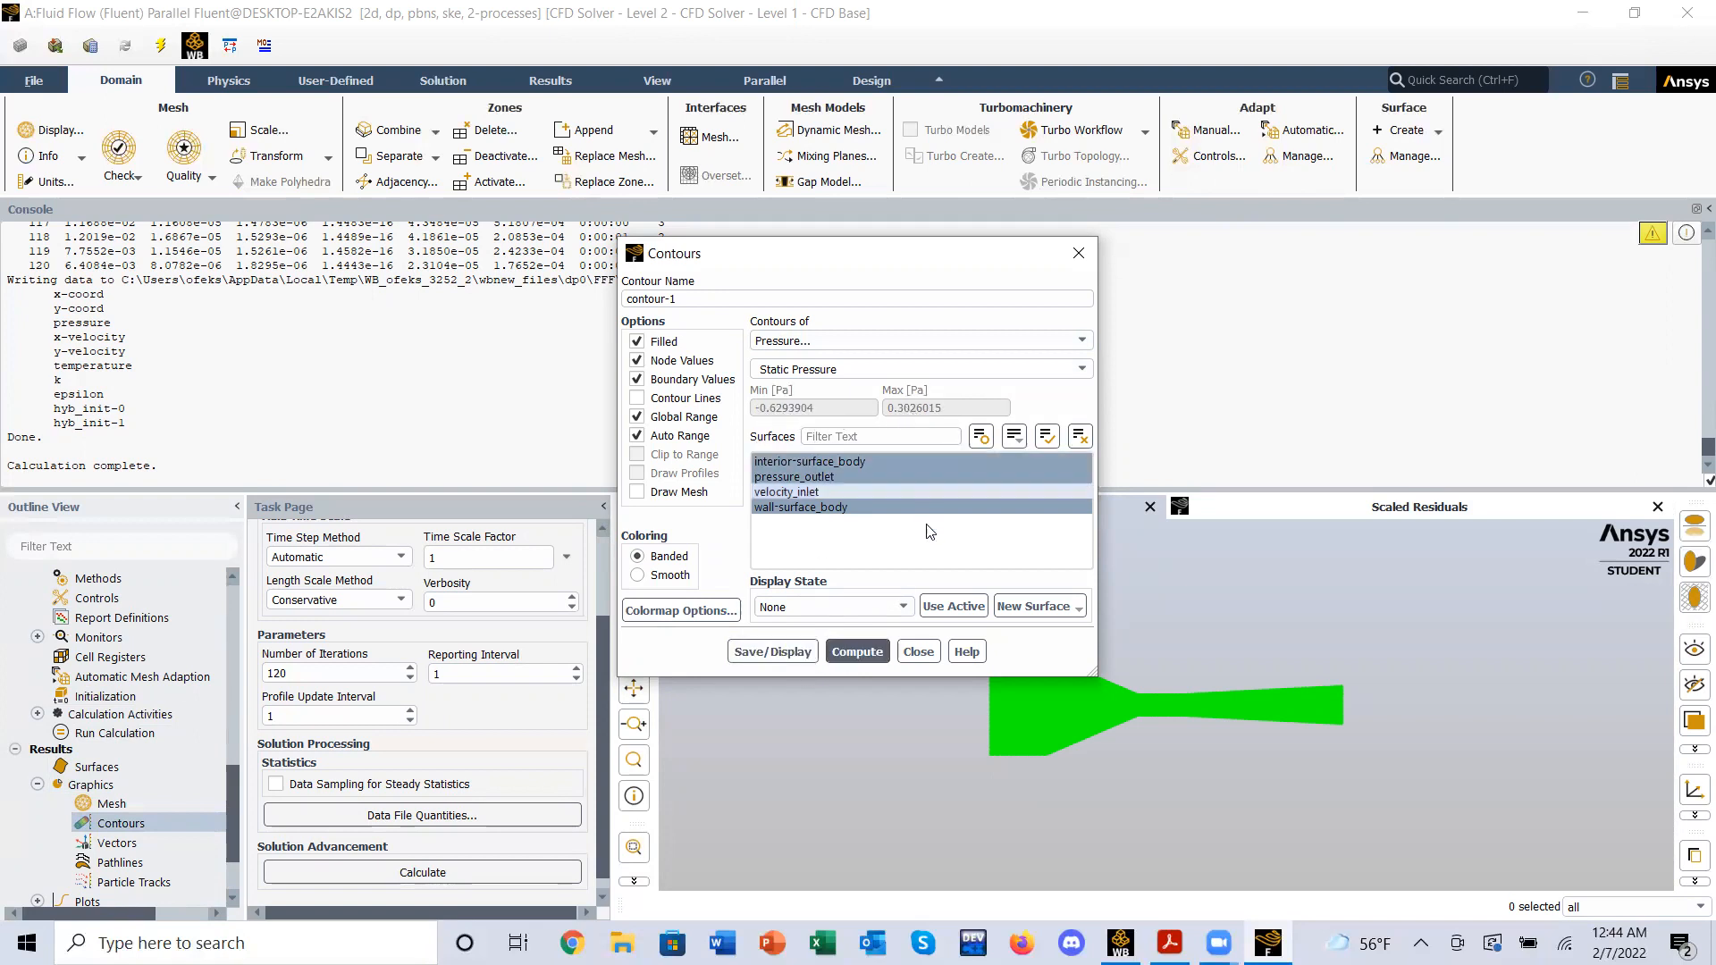
- Review the plot requirements in the PROJECT 1 PDF and display the static pressure contours in Fluent
click(1169, 943)
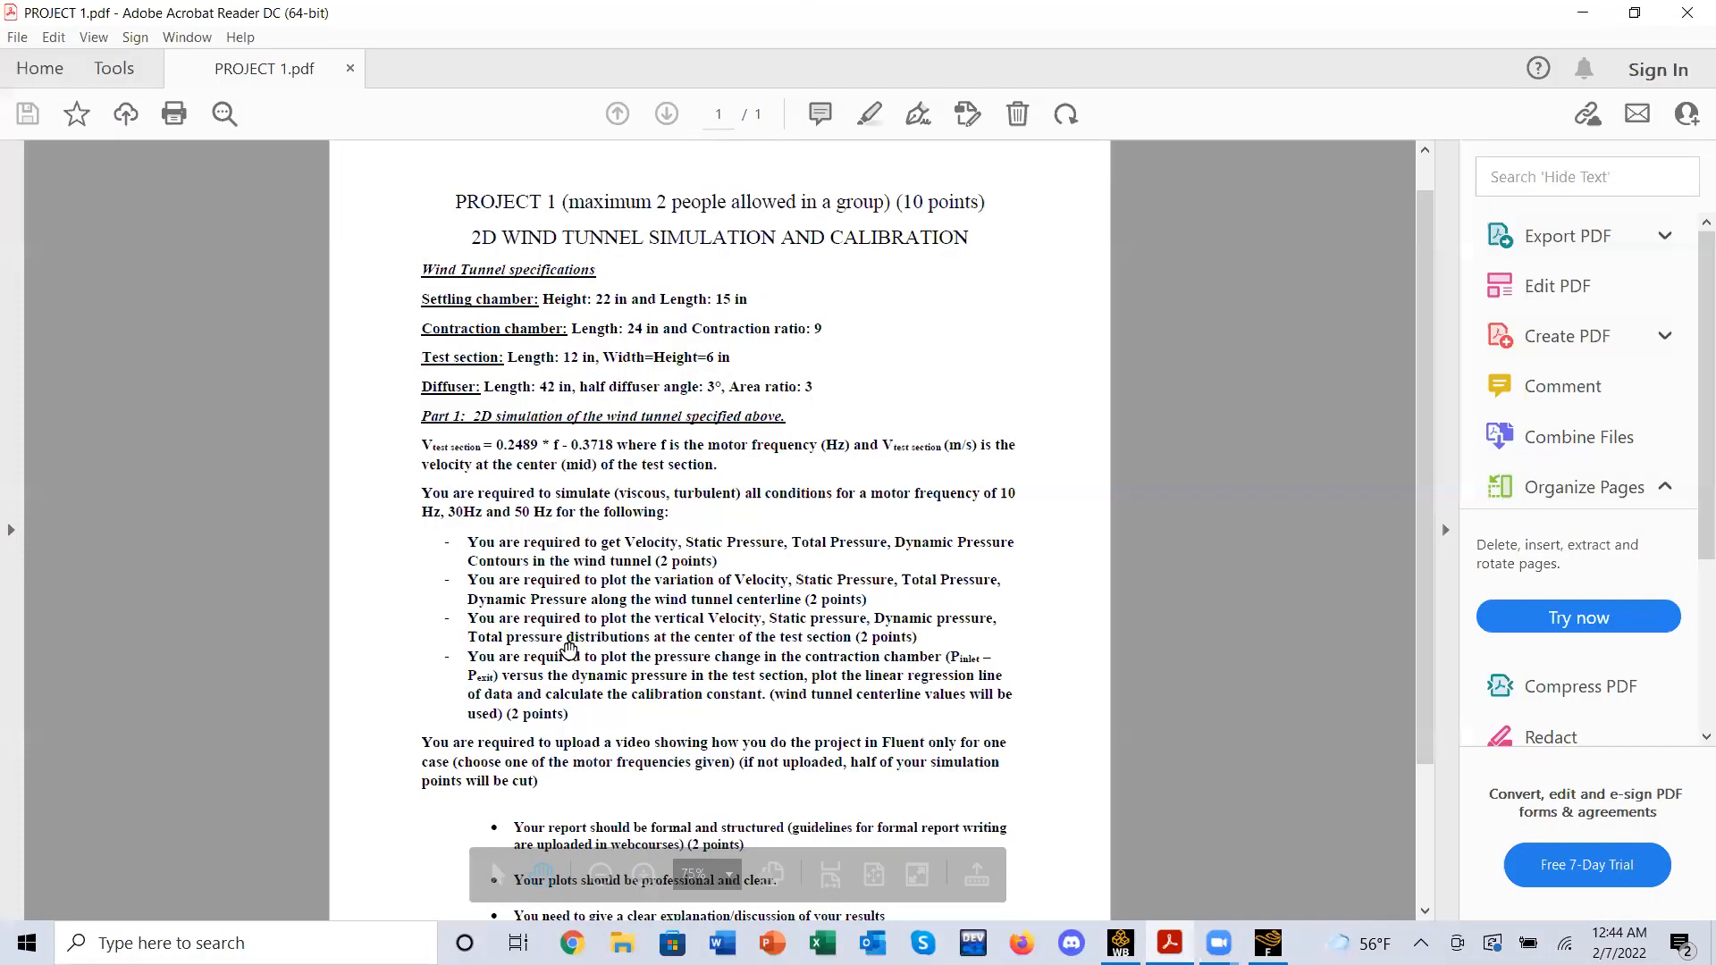
scroll(519, 631, down, 1)
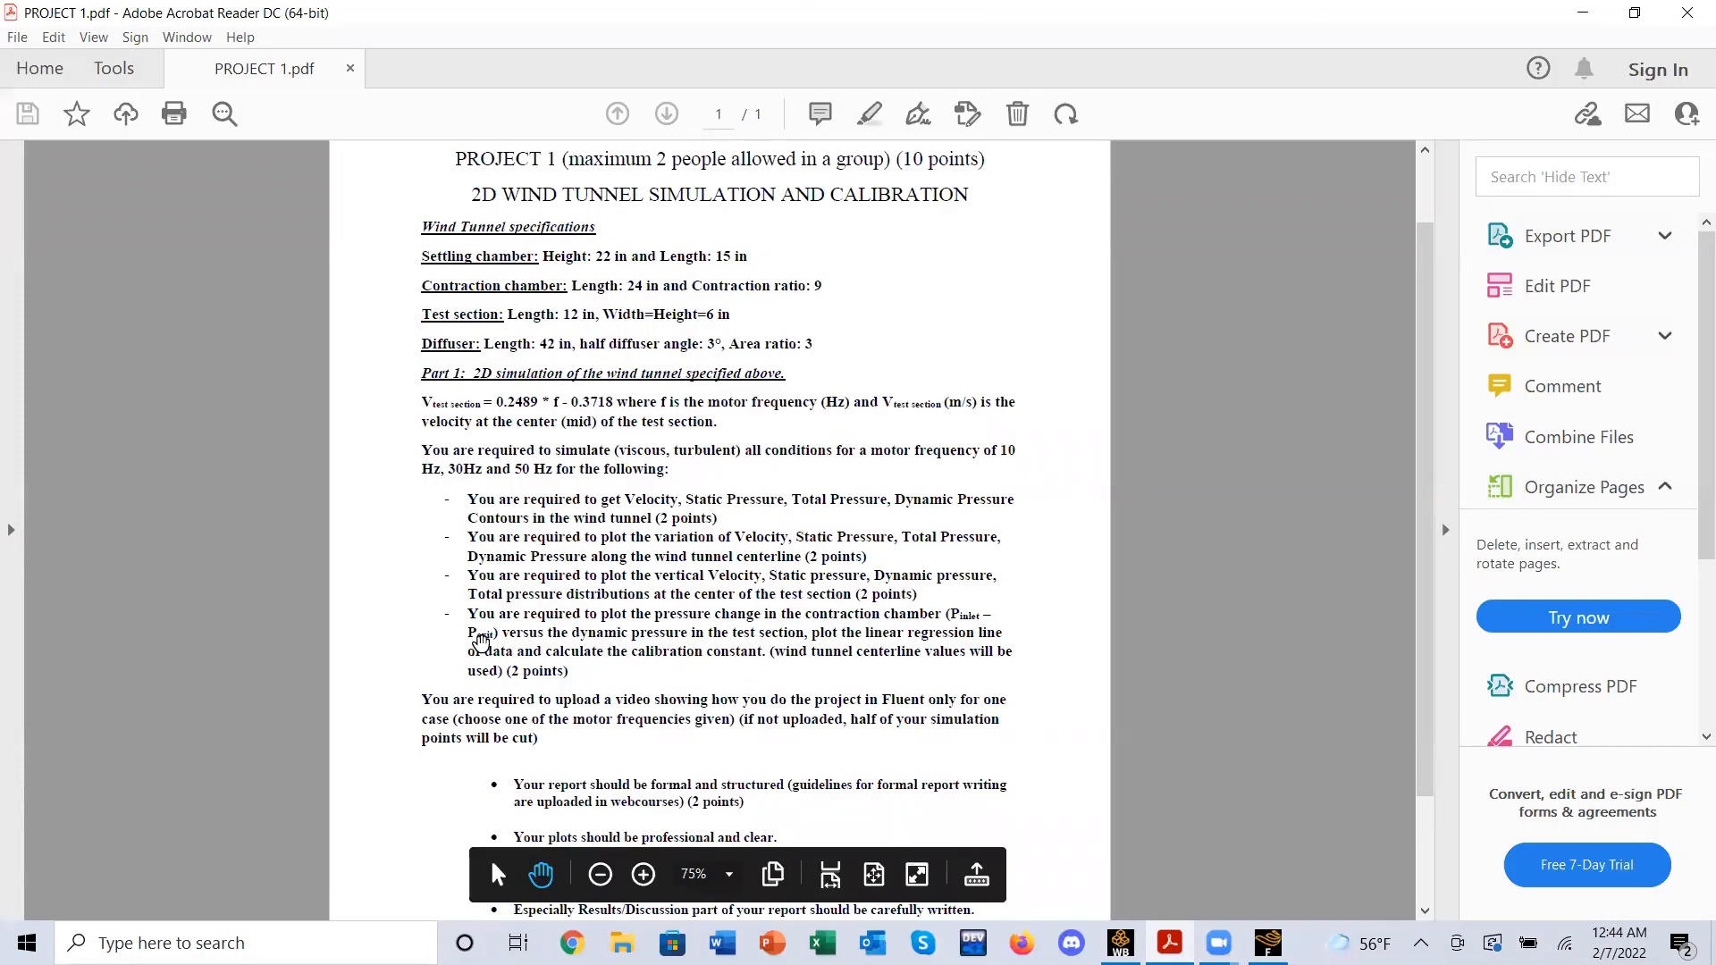
scroll(518, 632, up, 1)
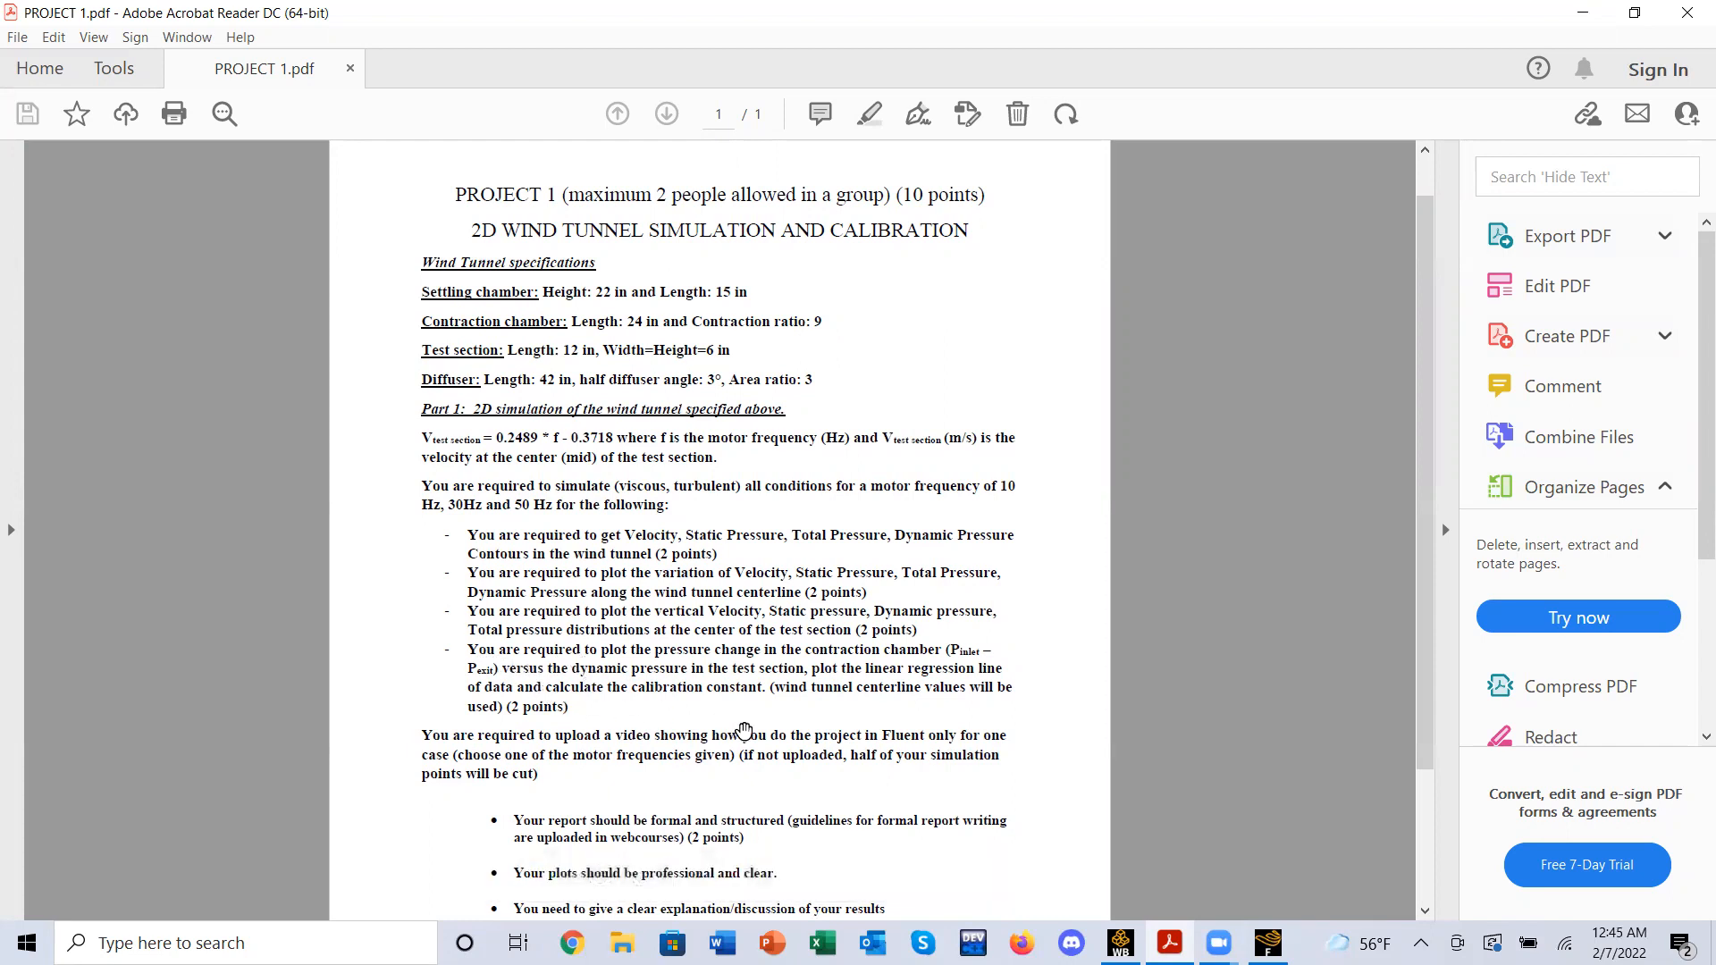
click(1120, 941)
click(1267, 943)
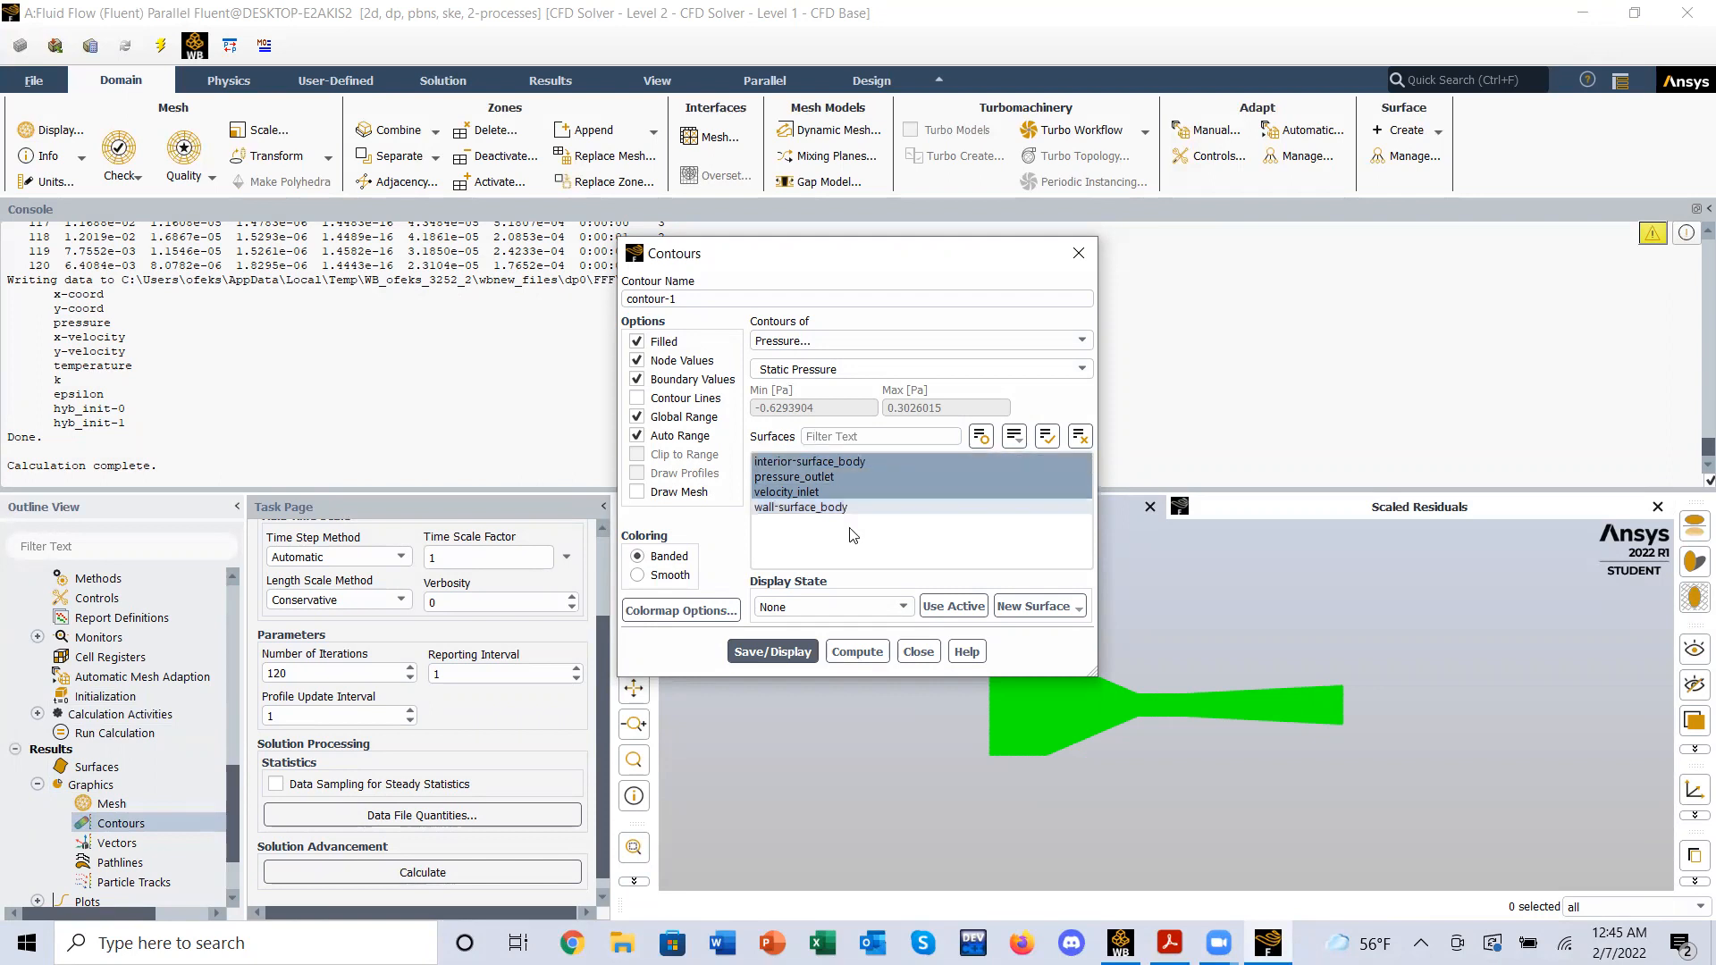
click(787, 653)
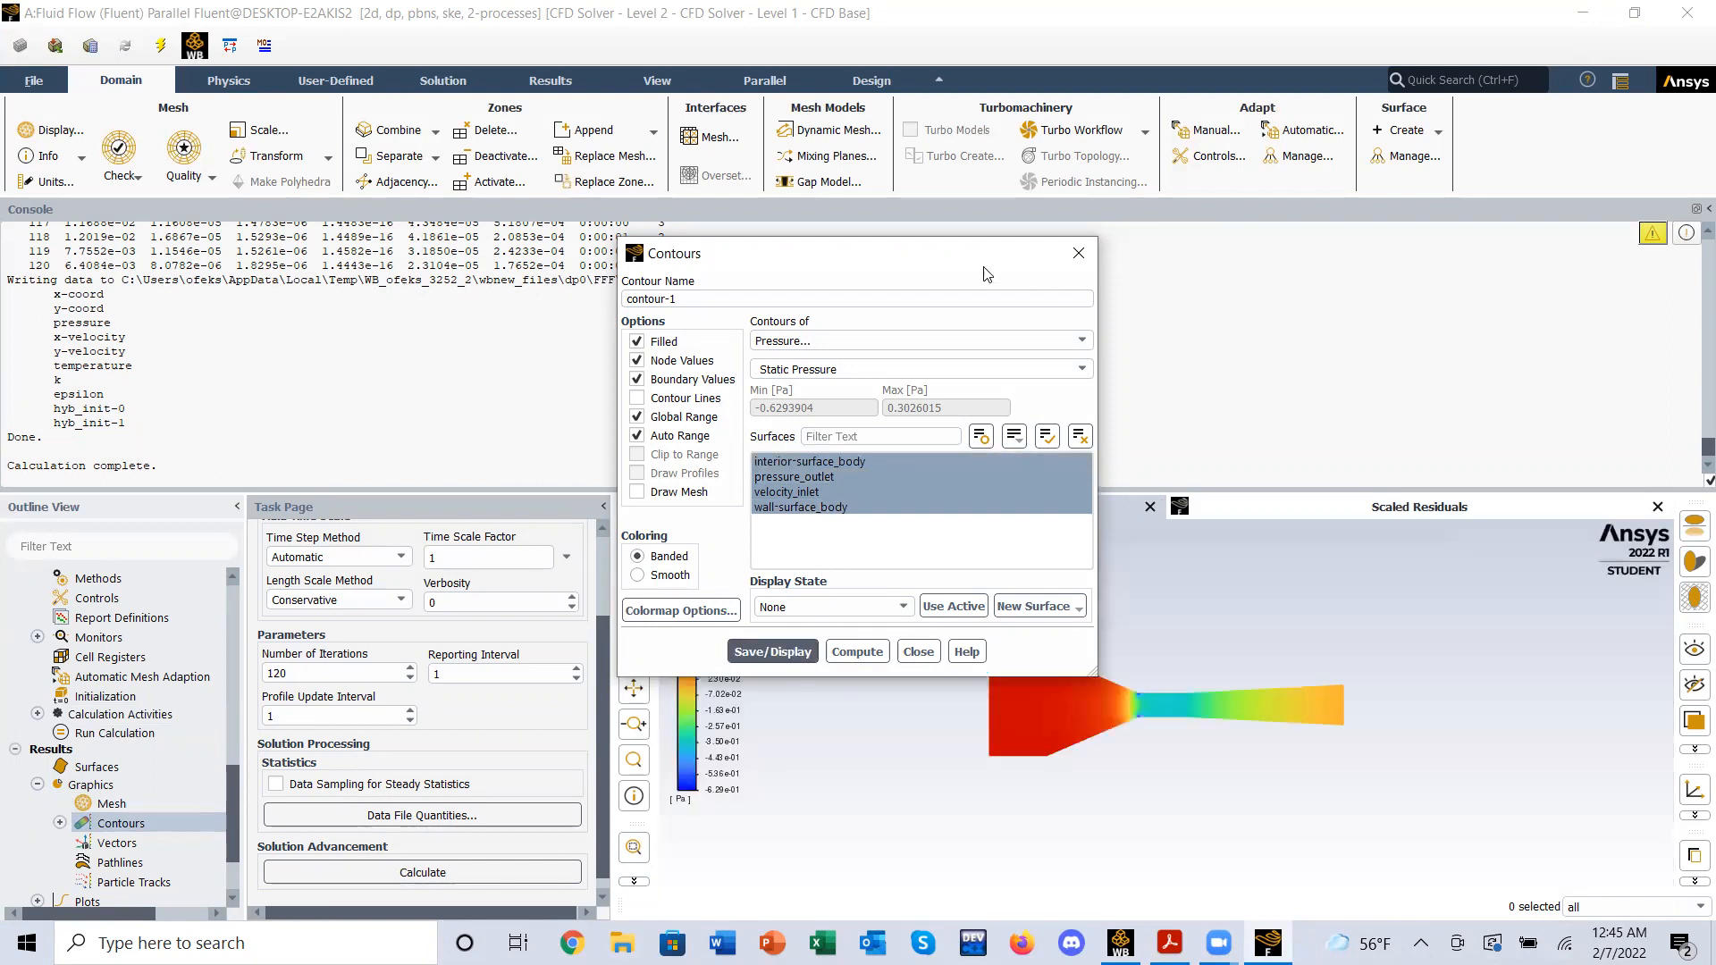
drag(985, 255, 650, 269)
scroll(1279, 702, up, 3)
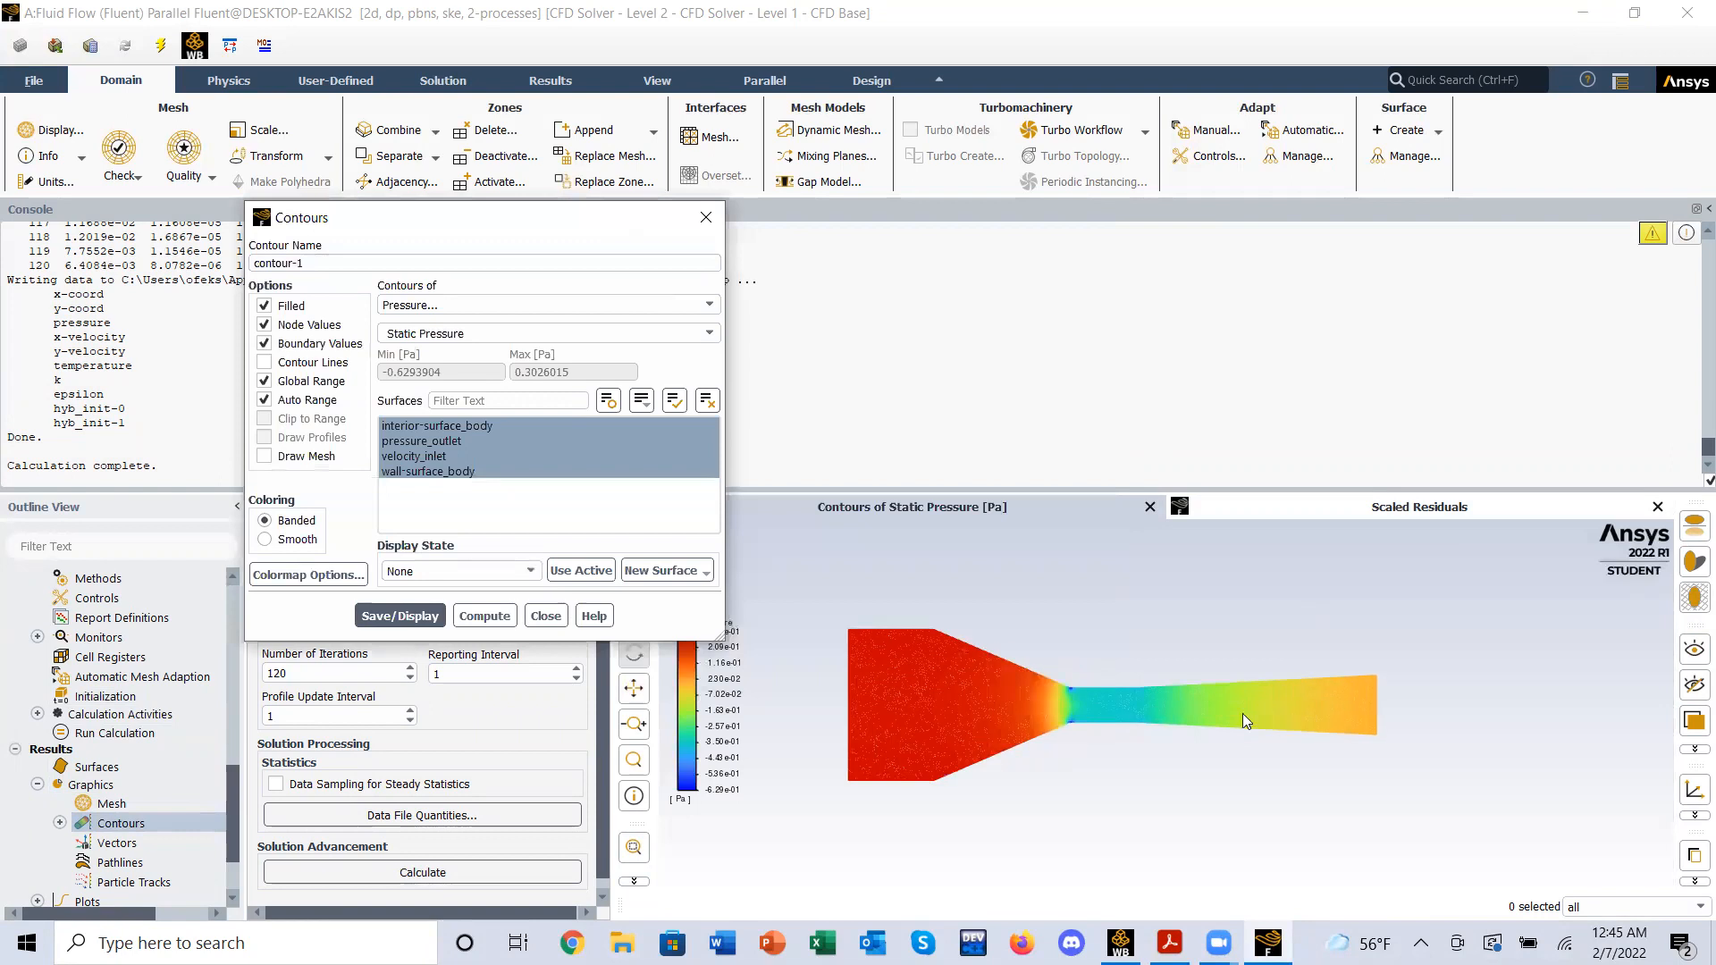
scroll(1037, 704, down, 1)
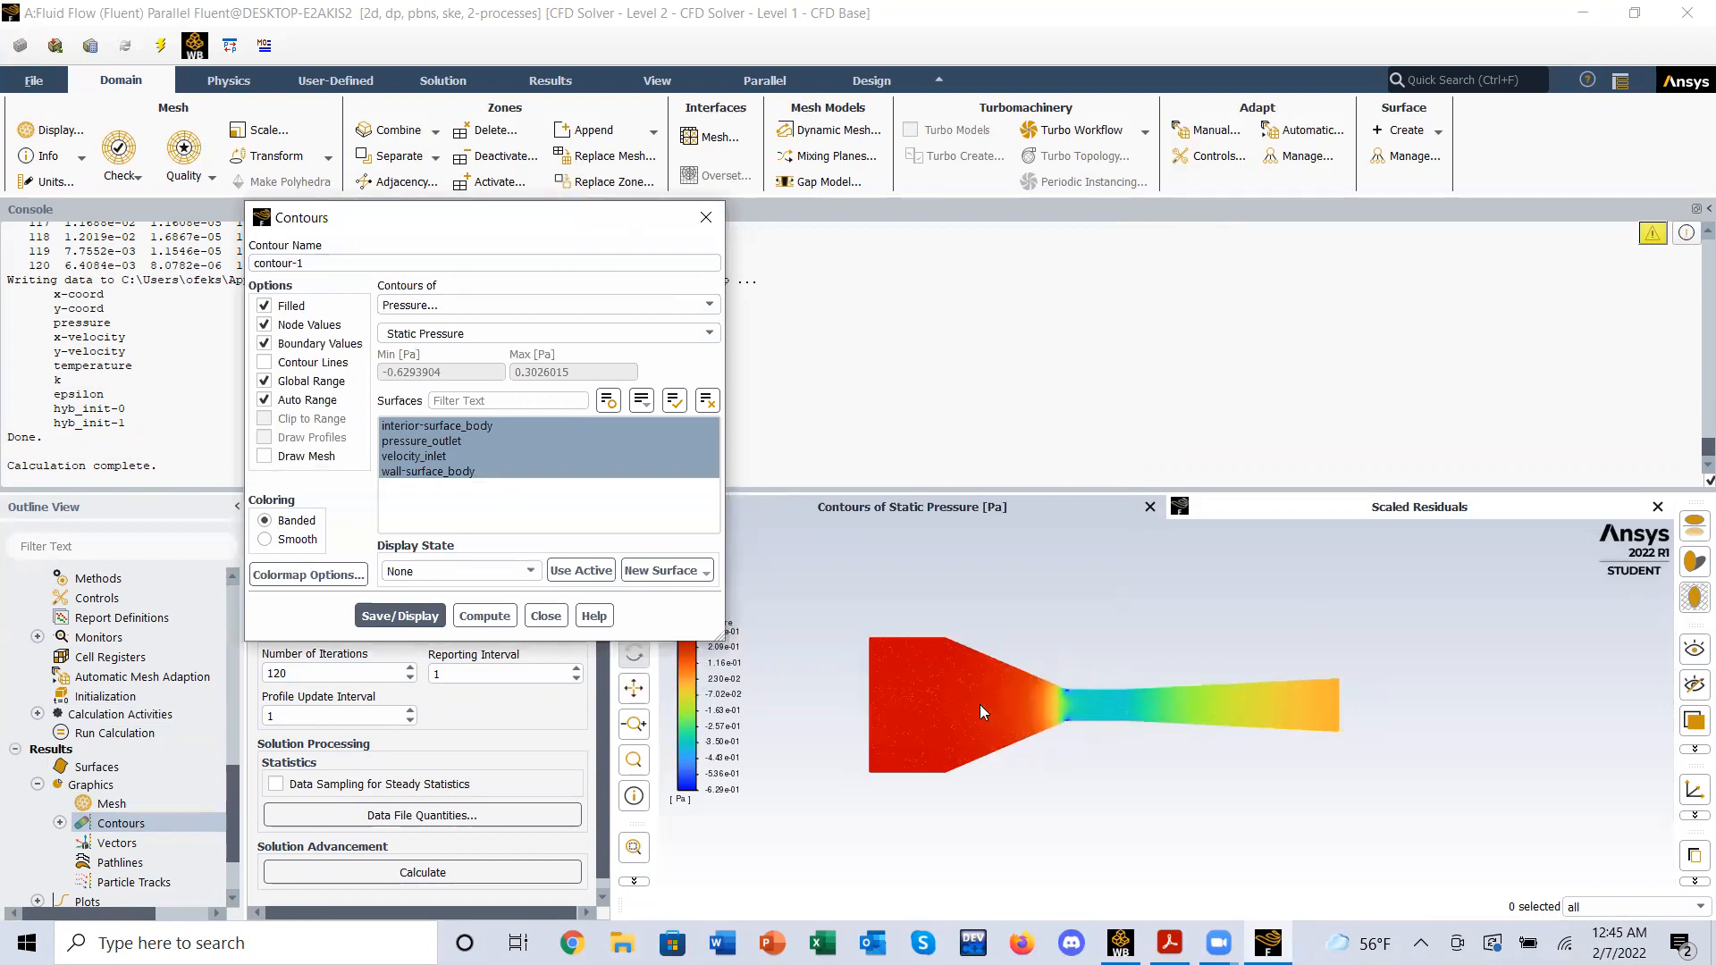
- Set the contour colormap alignment to Bottom and place the horizontal legend just below the wind tunnel
drag(707, 693, 1226, 799)
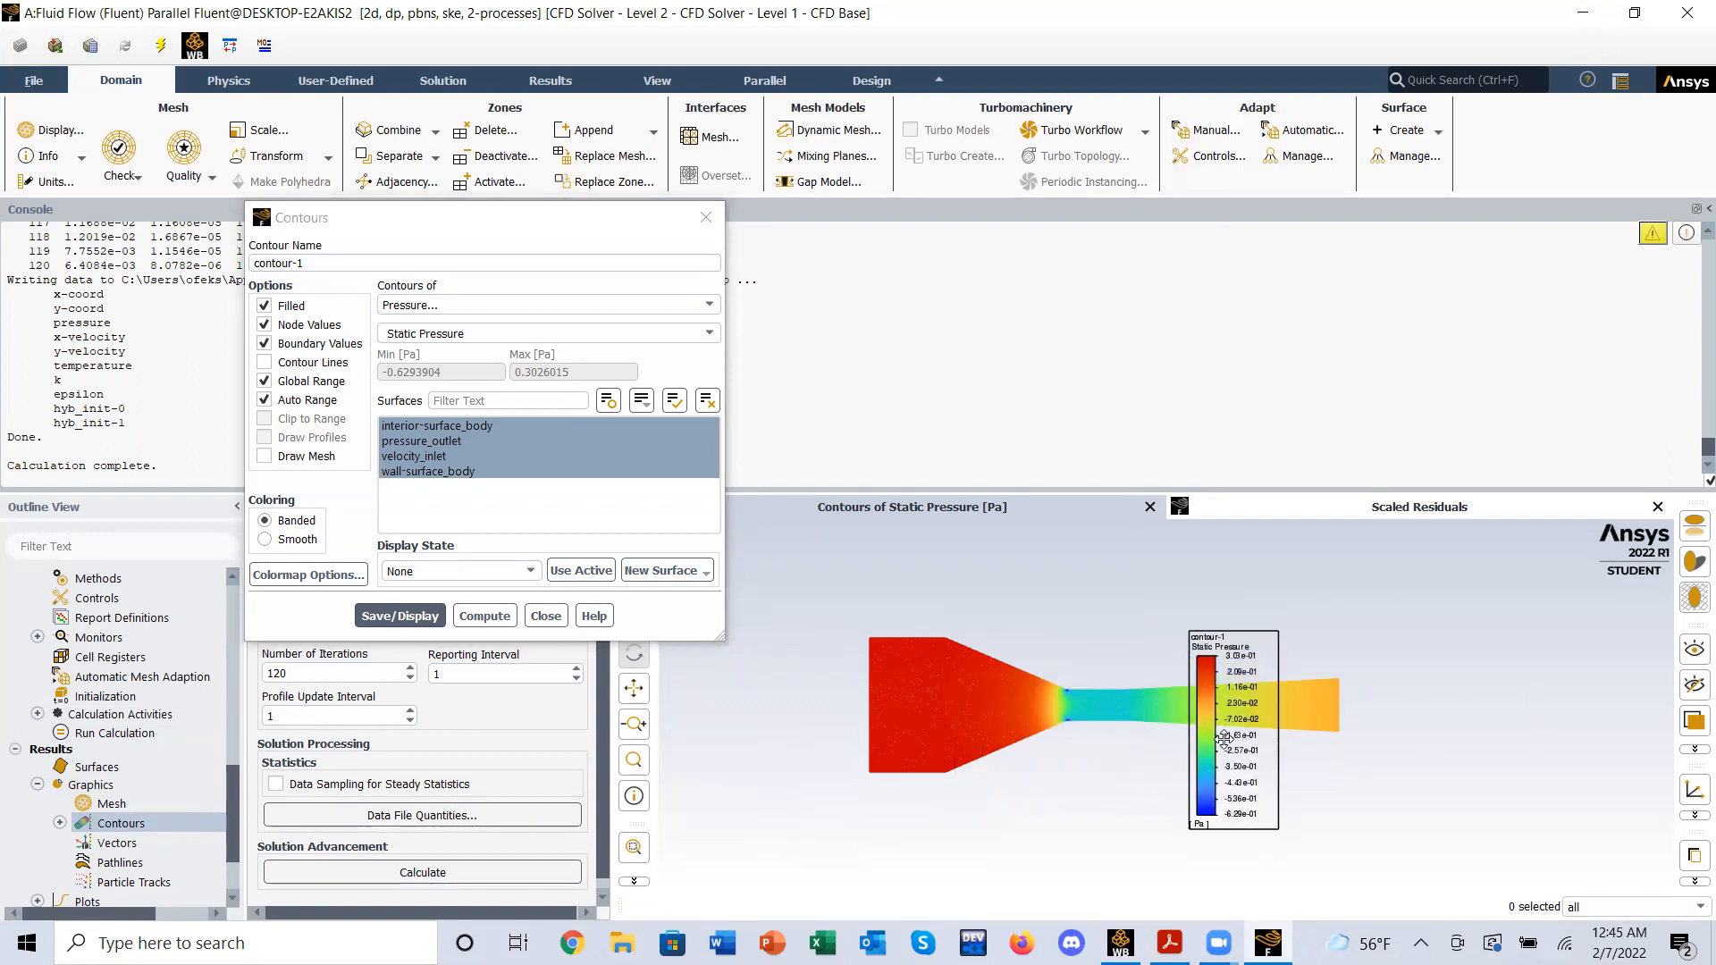
click(1222, 802)
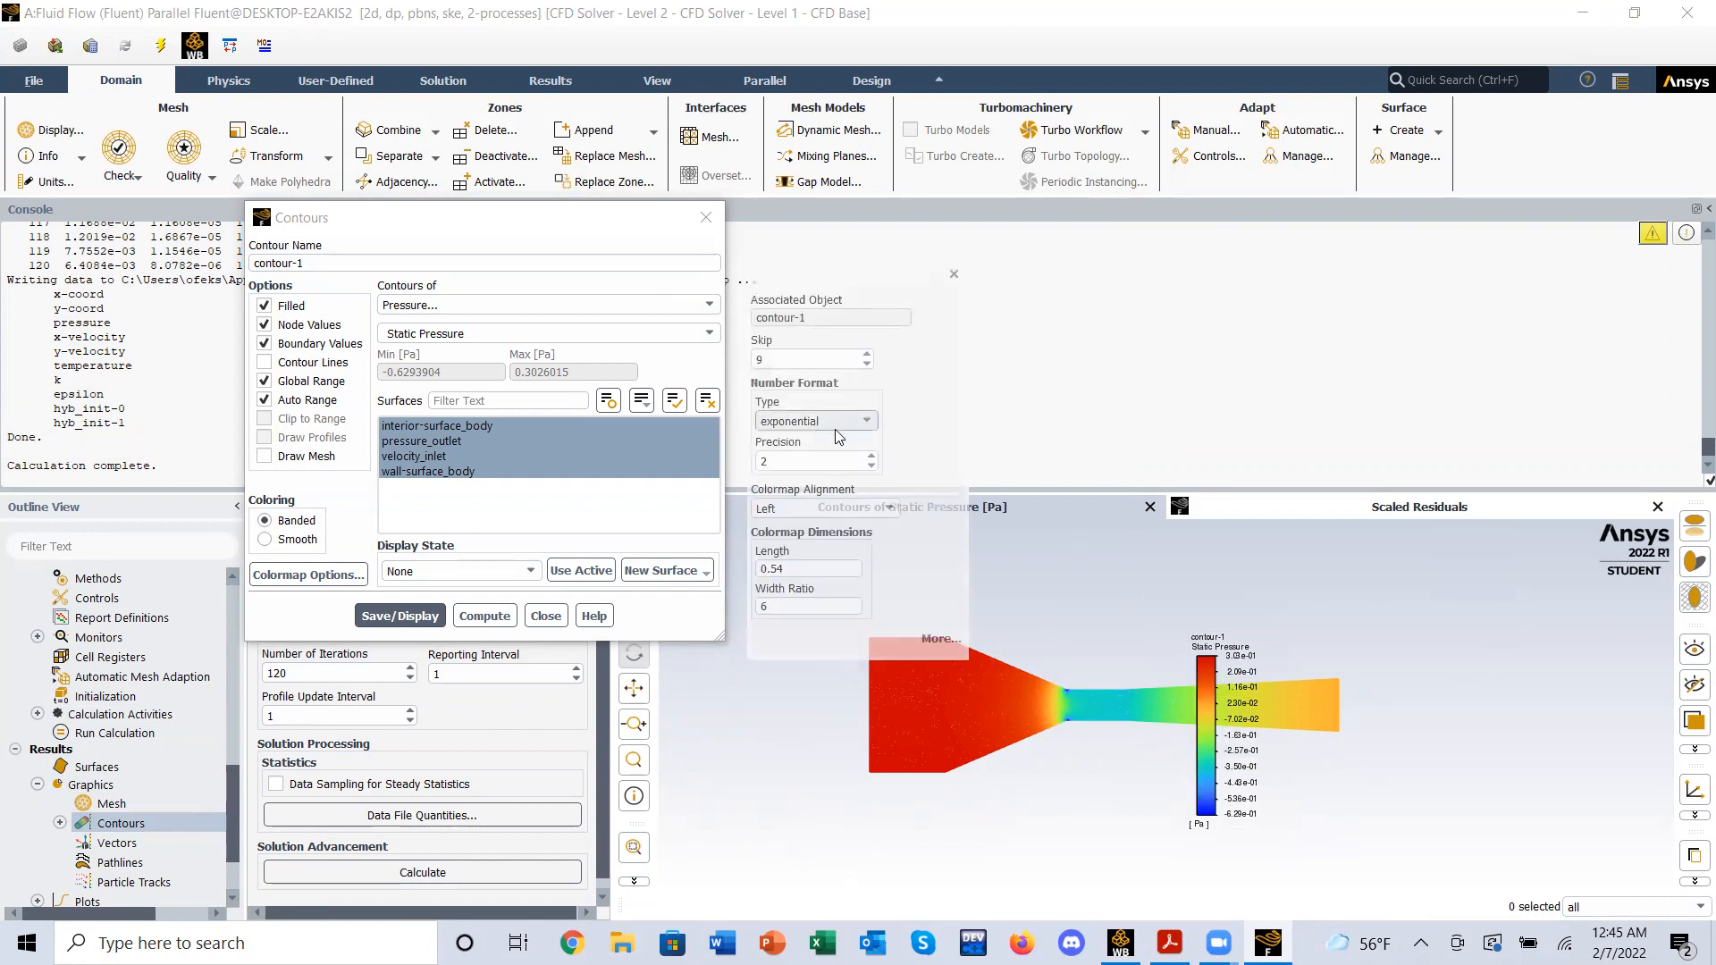
click(819, 423)
click(907, 459)
click(853, 508)
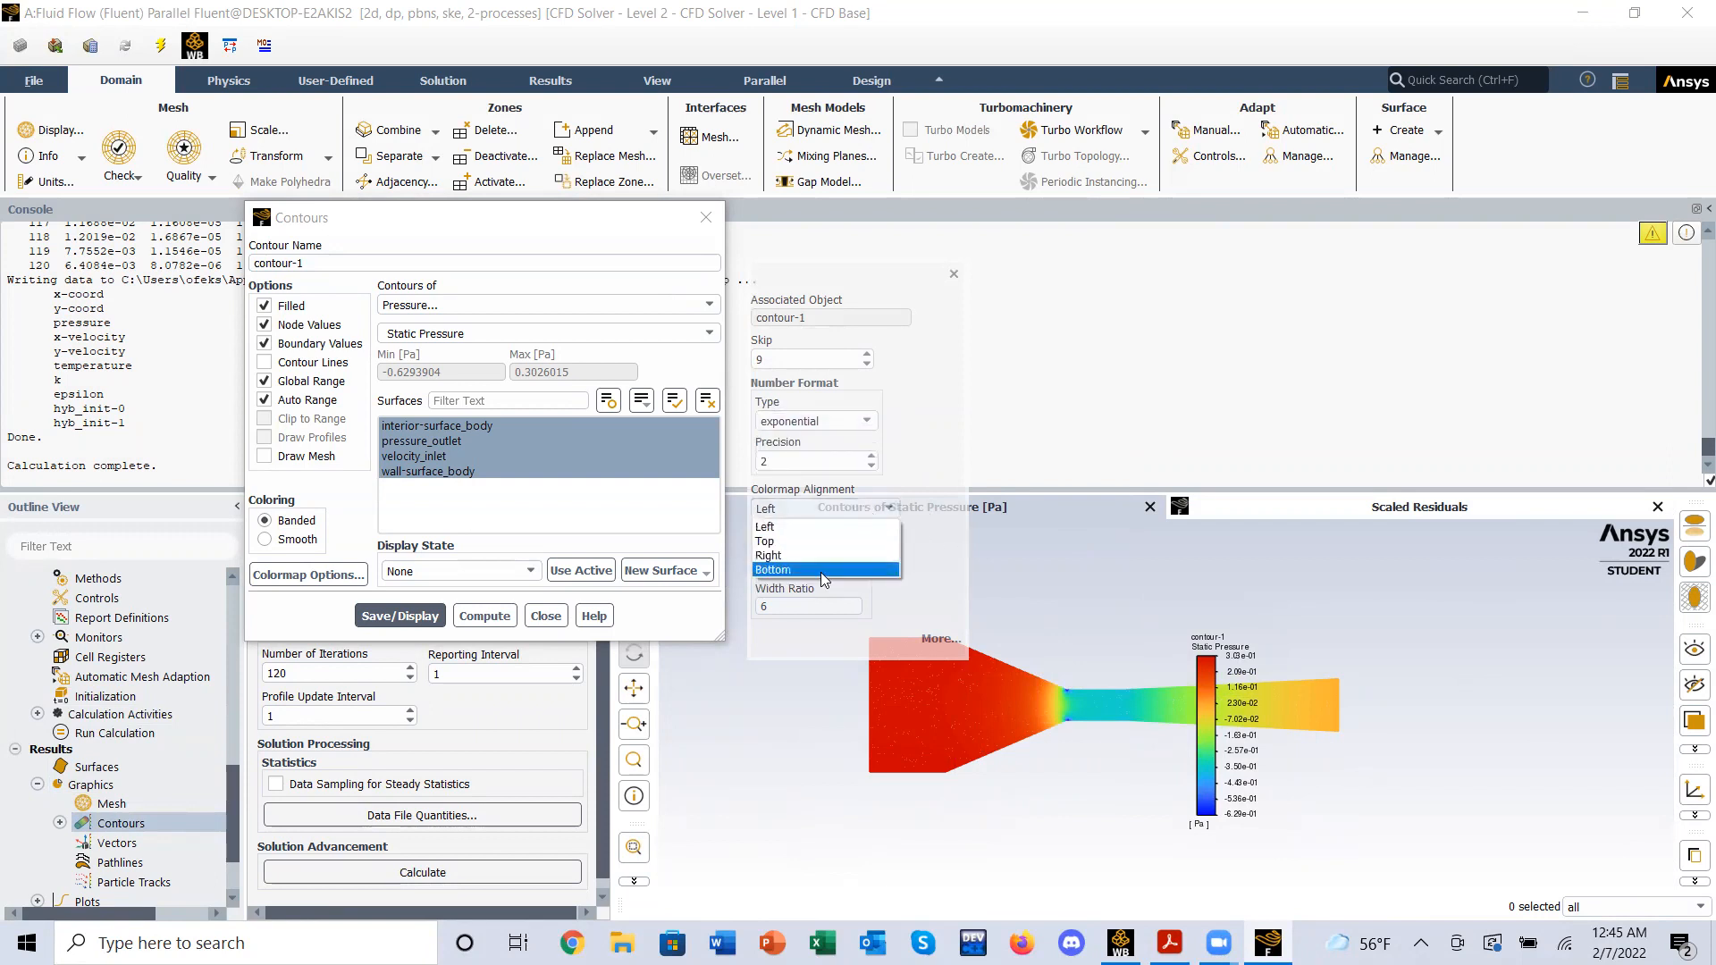
click(820, 574)
drag(1099, 849, 1034, 813)
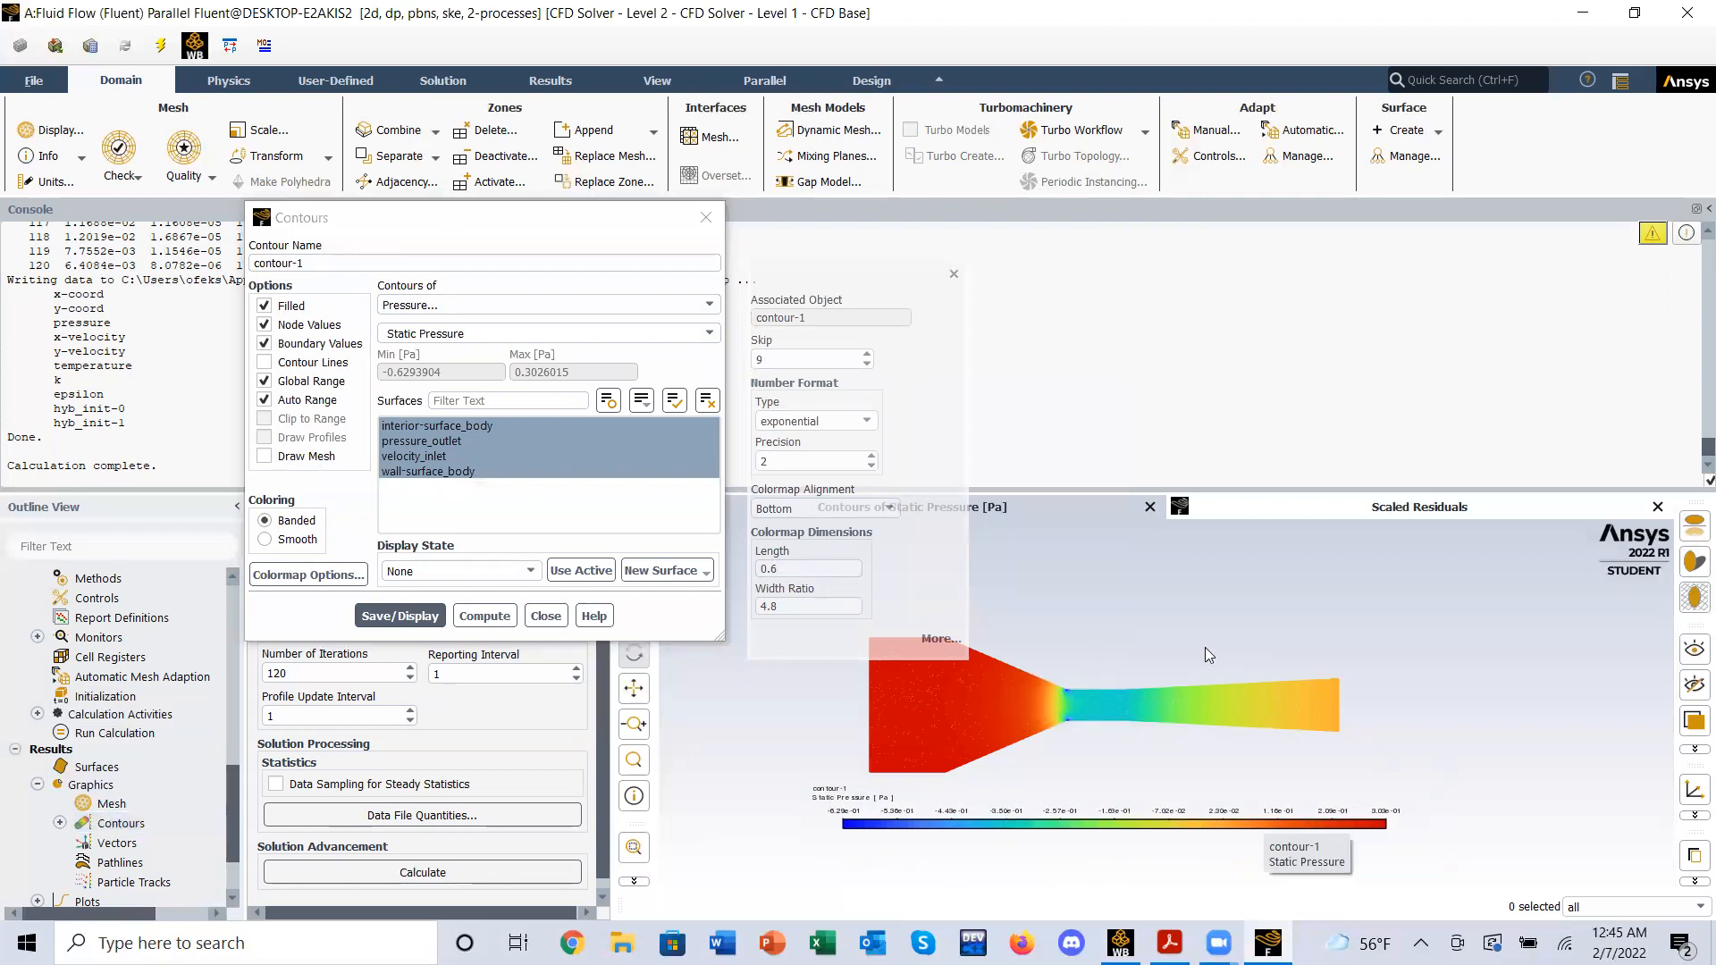
click(954, 274)
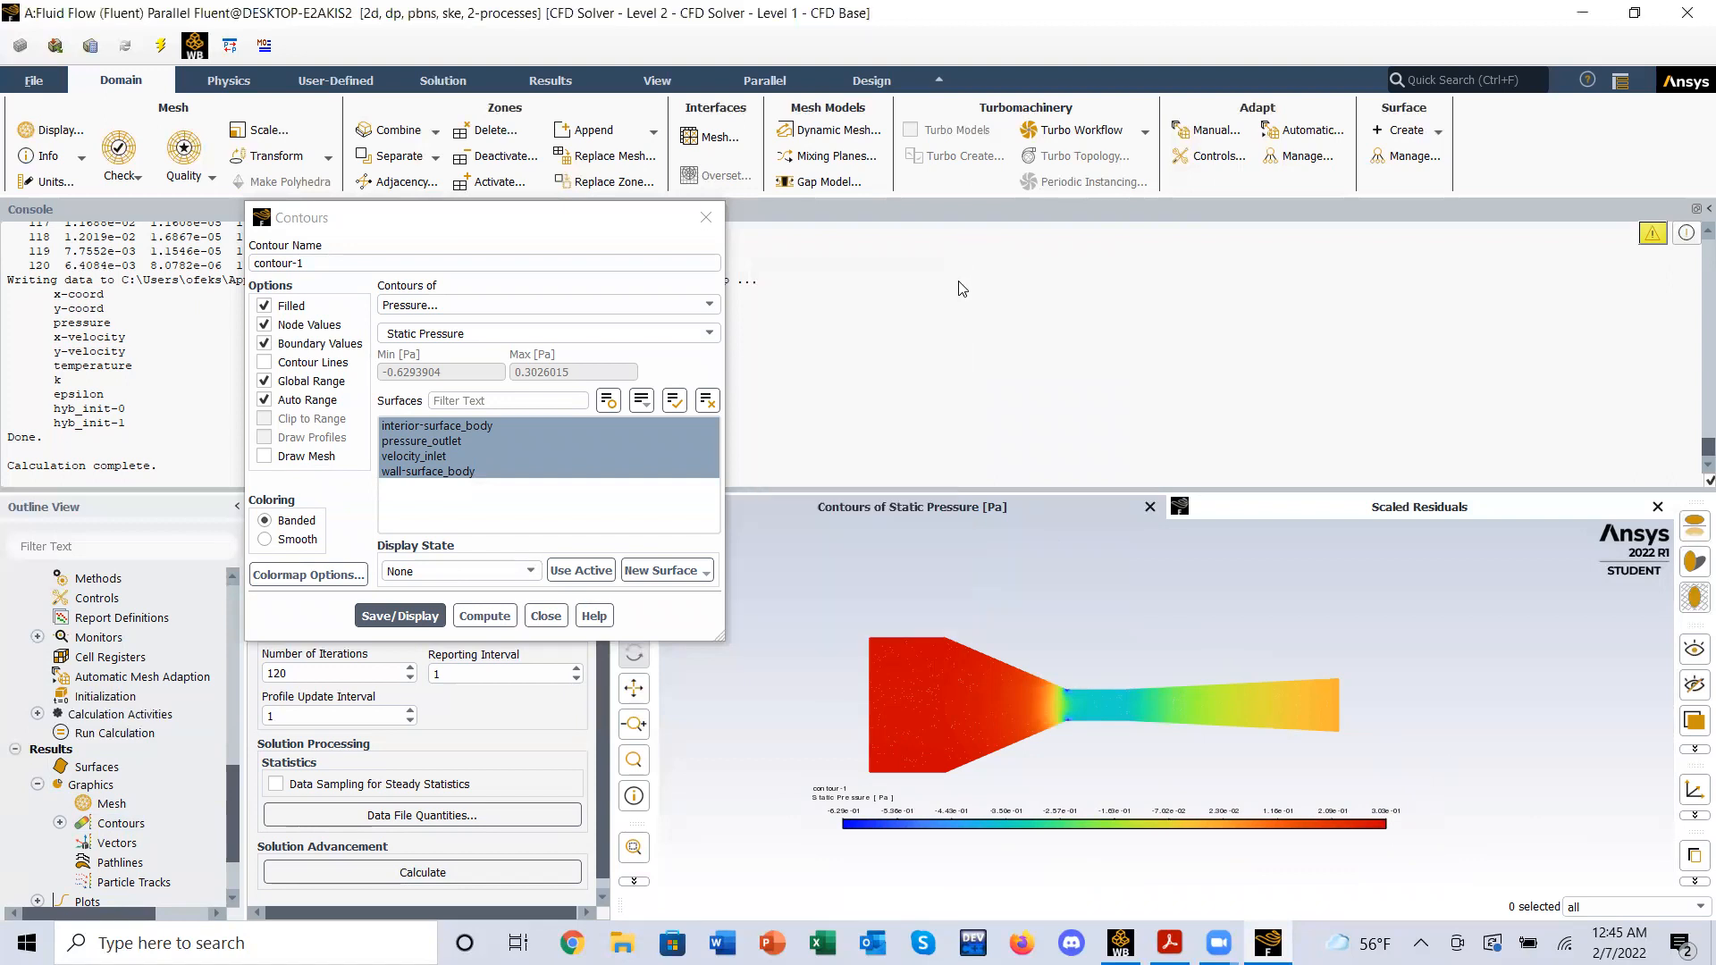
- Change the contour-1 variable to Dynamic Pressure and display the contours
click(555, 333)
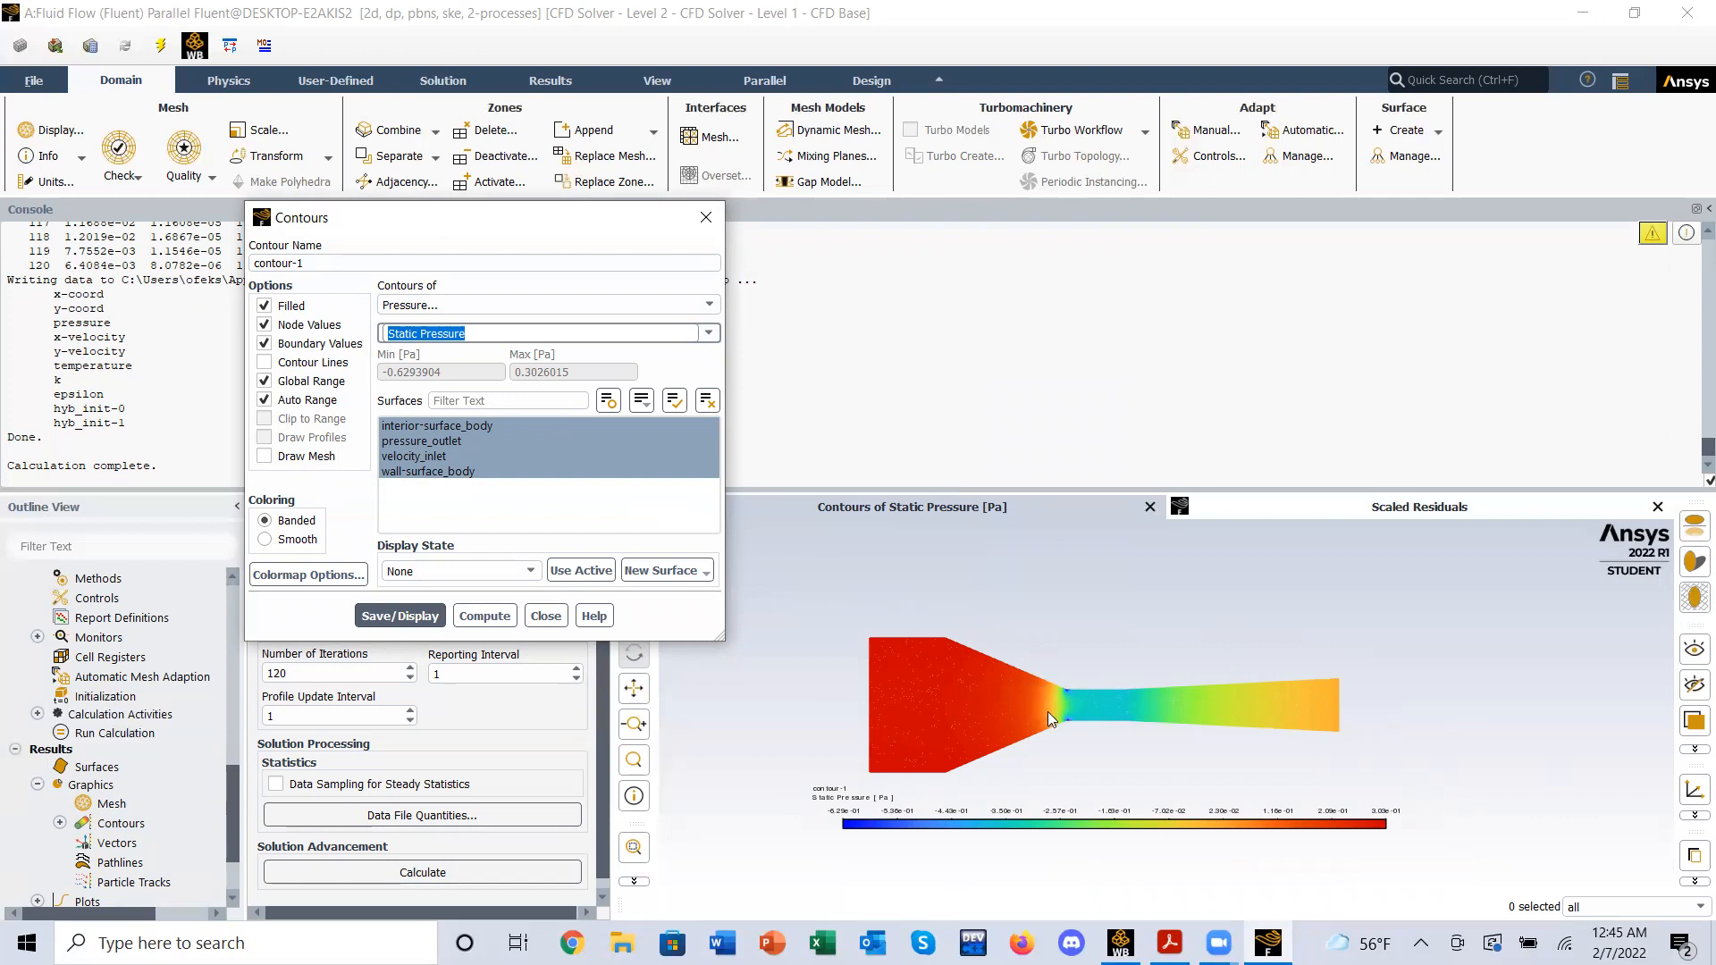
click(709, 333)
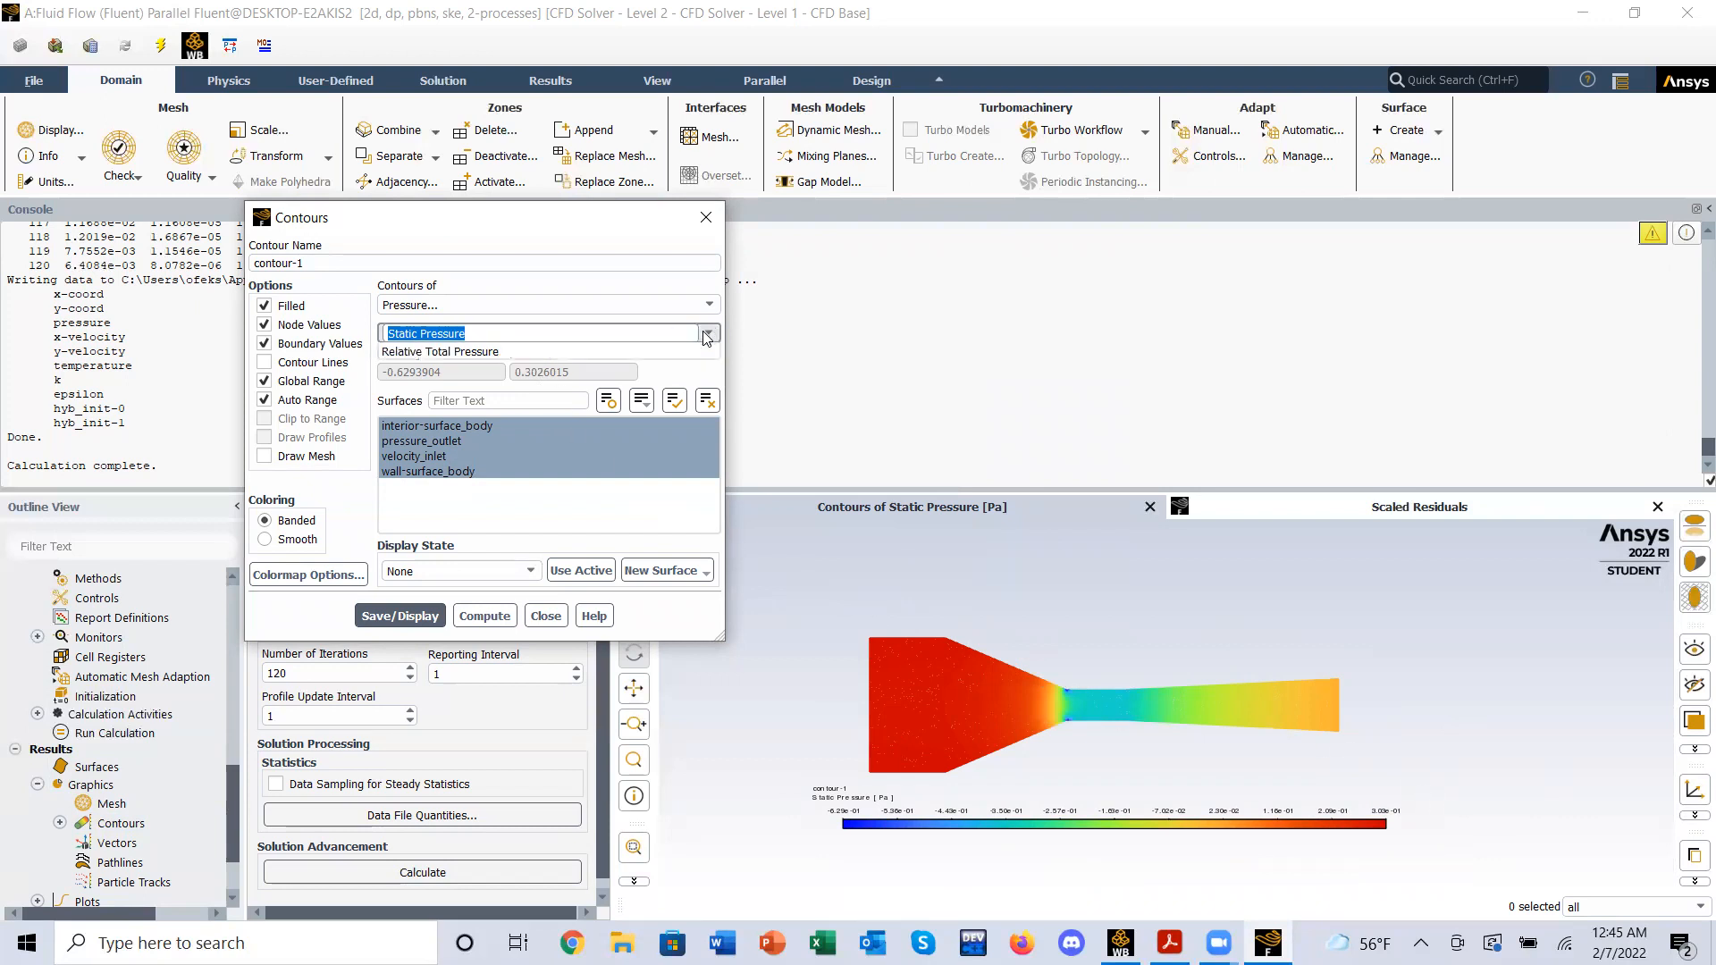
click(410, 381)
click(398, 597)
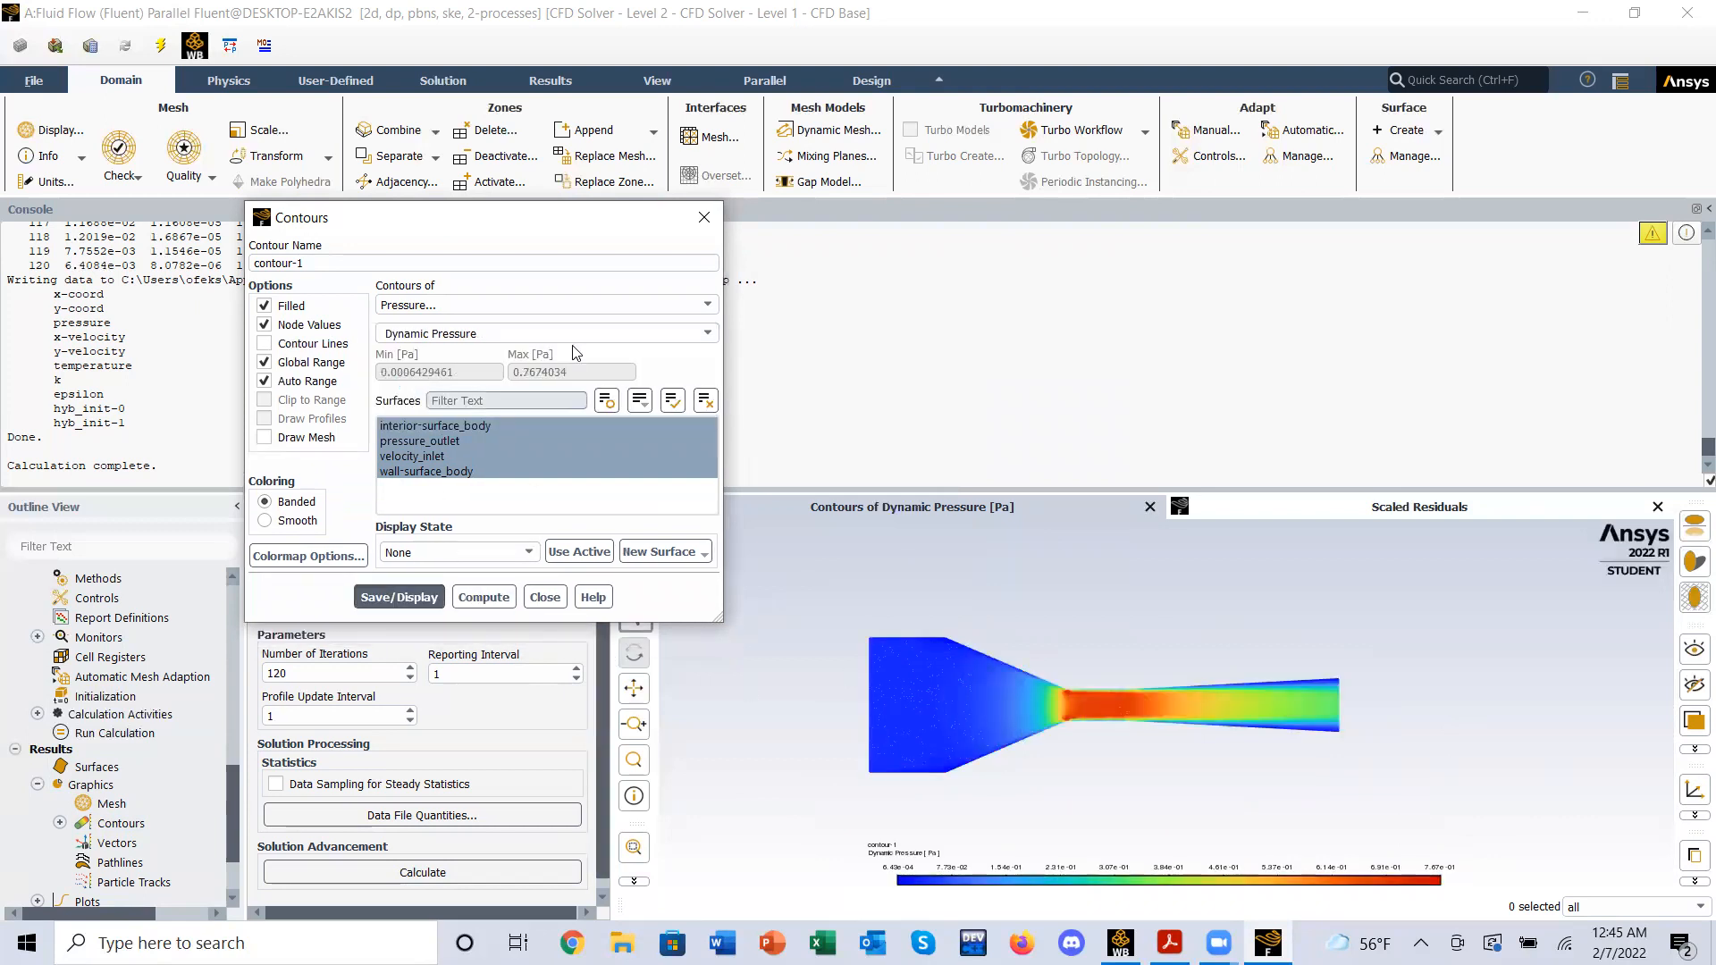
- Compute the dynamic pressure range, then display Total Pressure contours in contour-1 and move the legend up beneath the wind tunnel
click(463, 595)
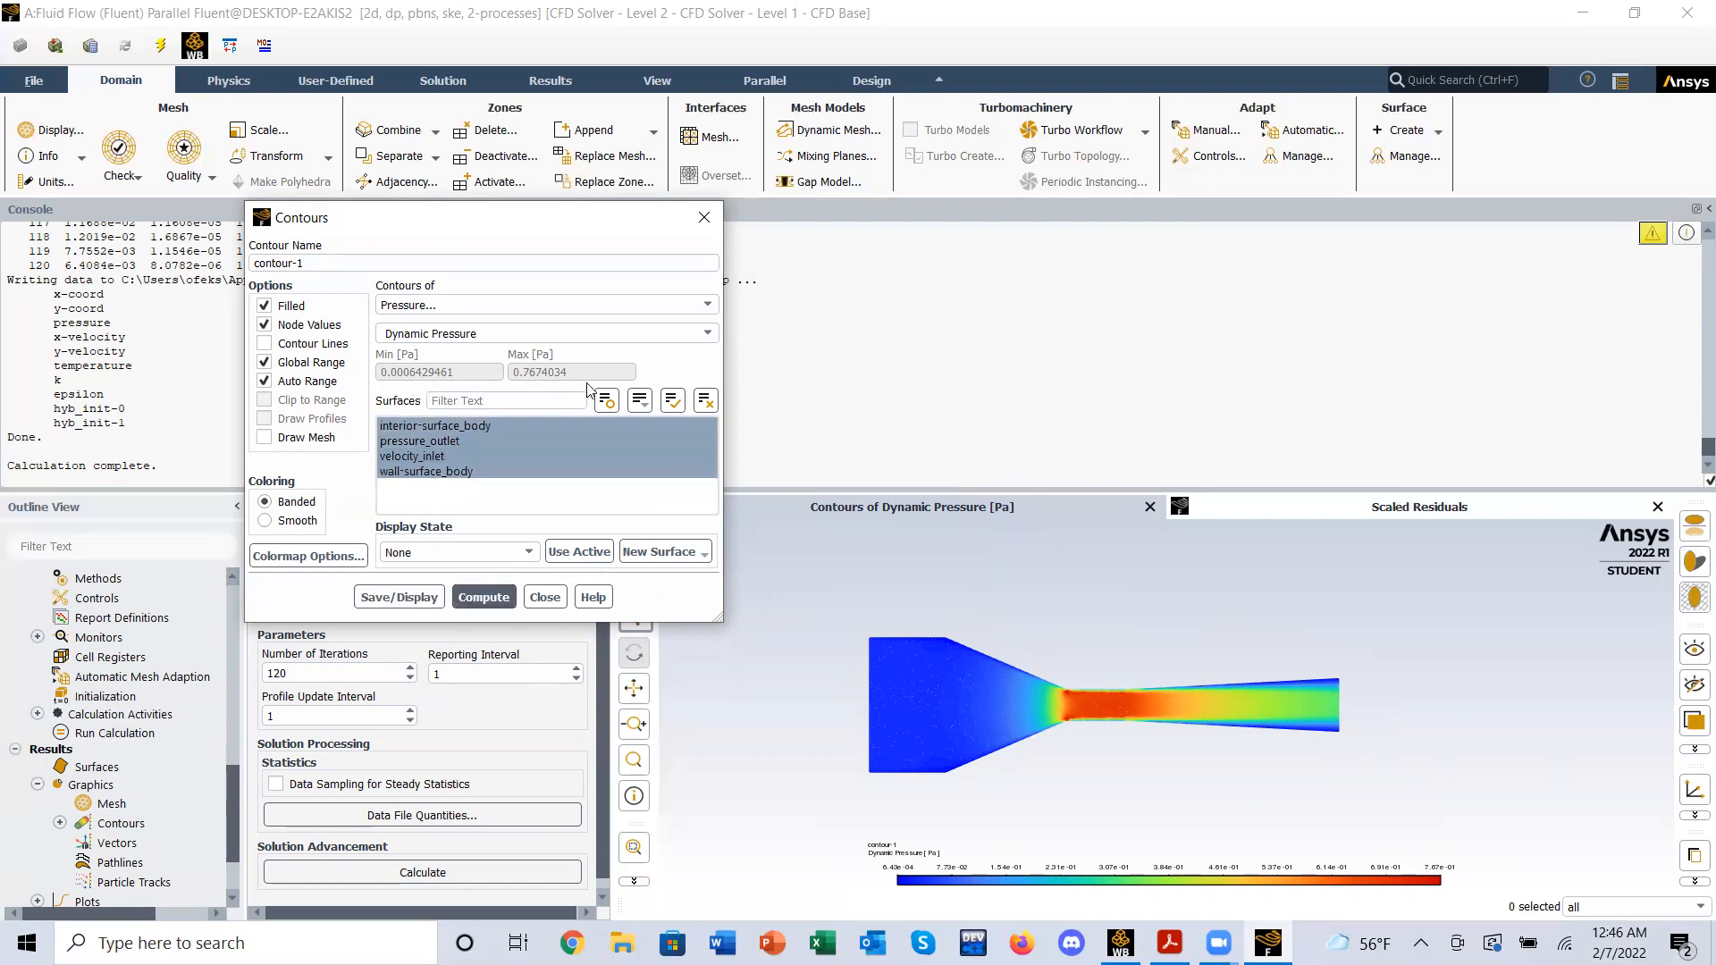
click(708, 337)
click(708, 334)
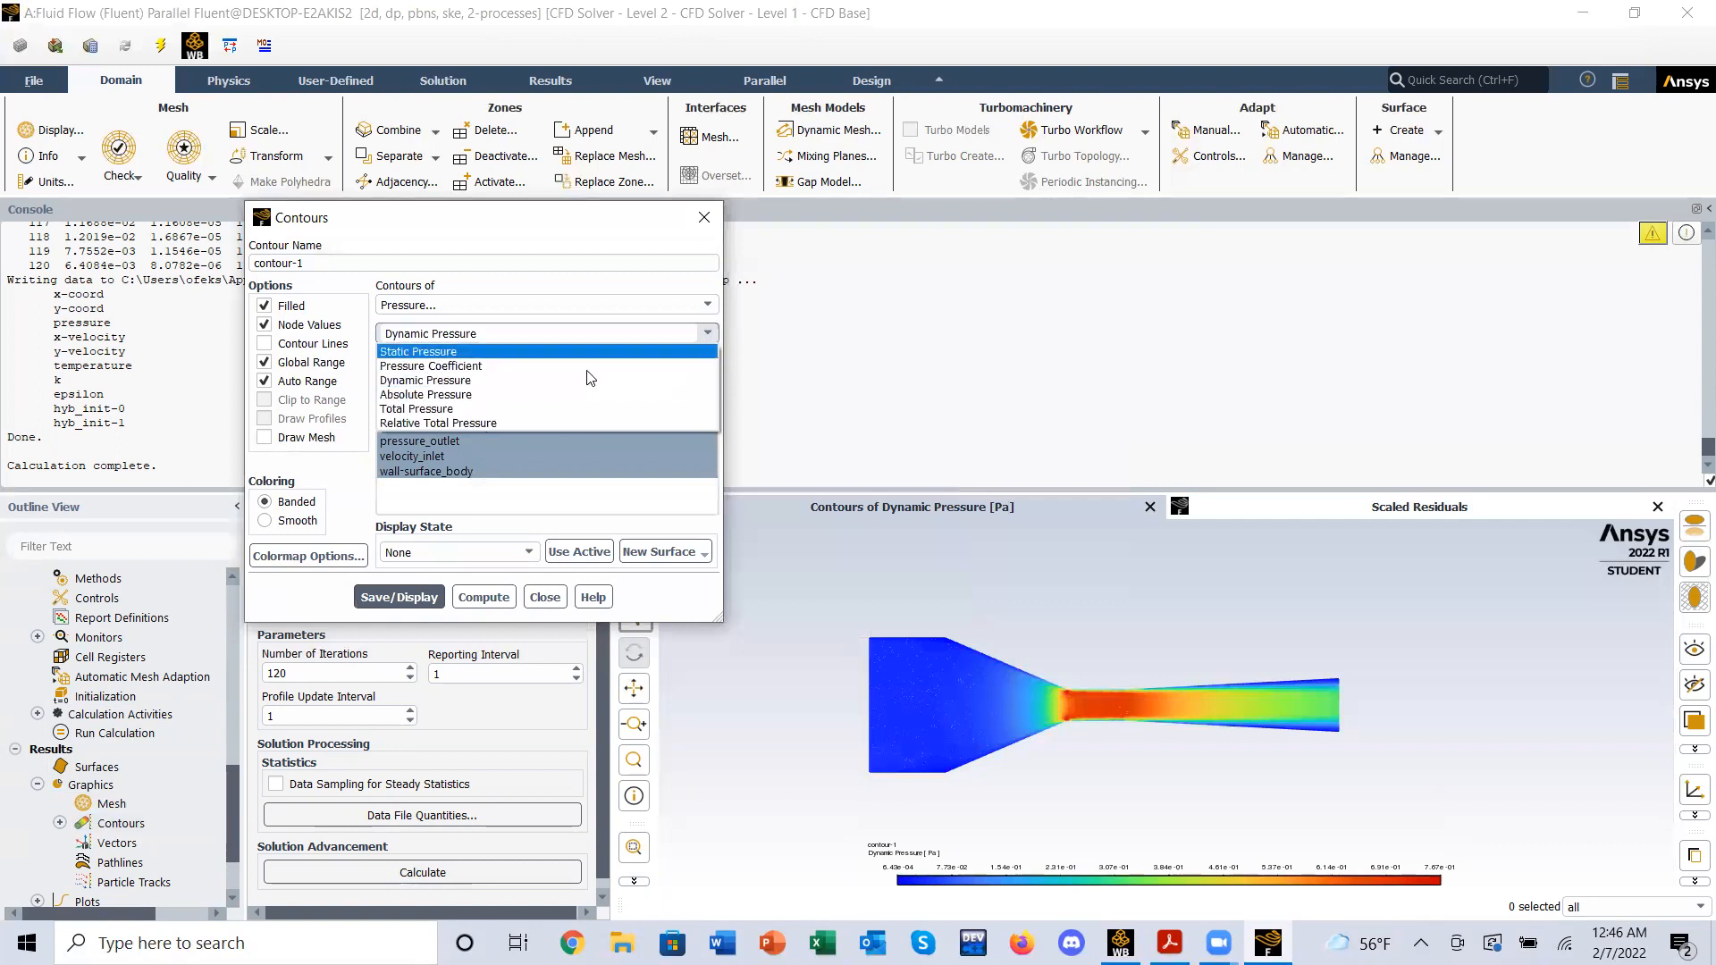
click(458, 402)
click(431, 614)
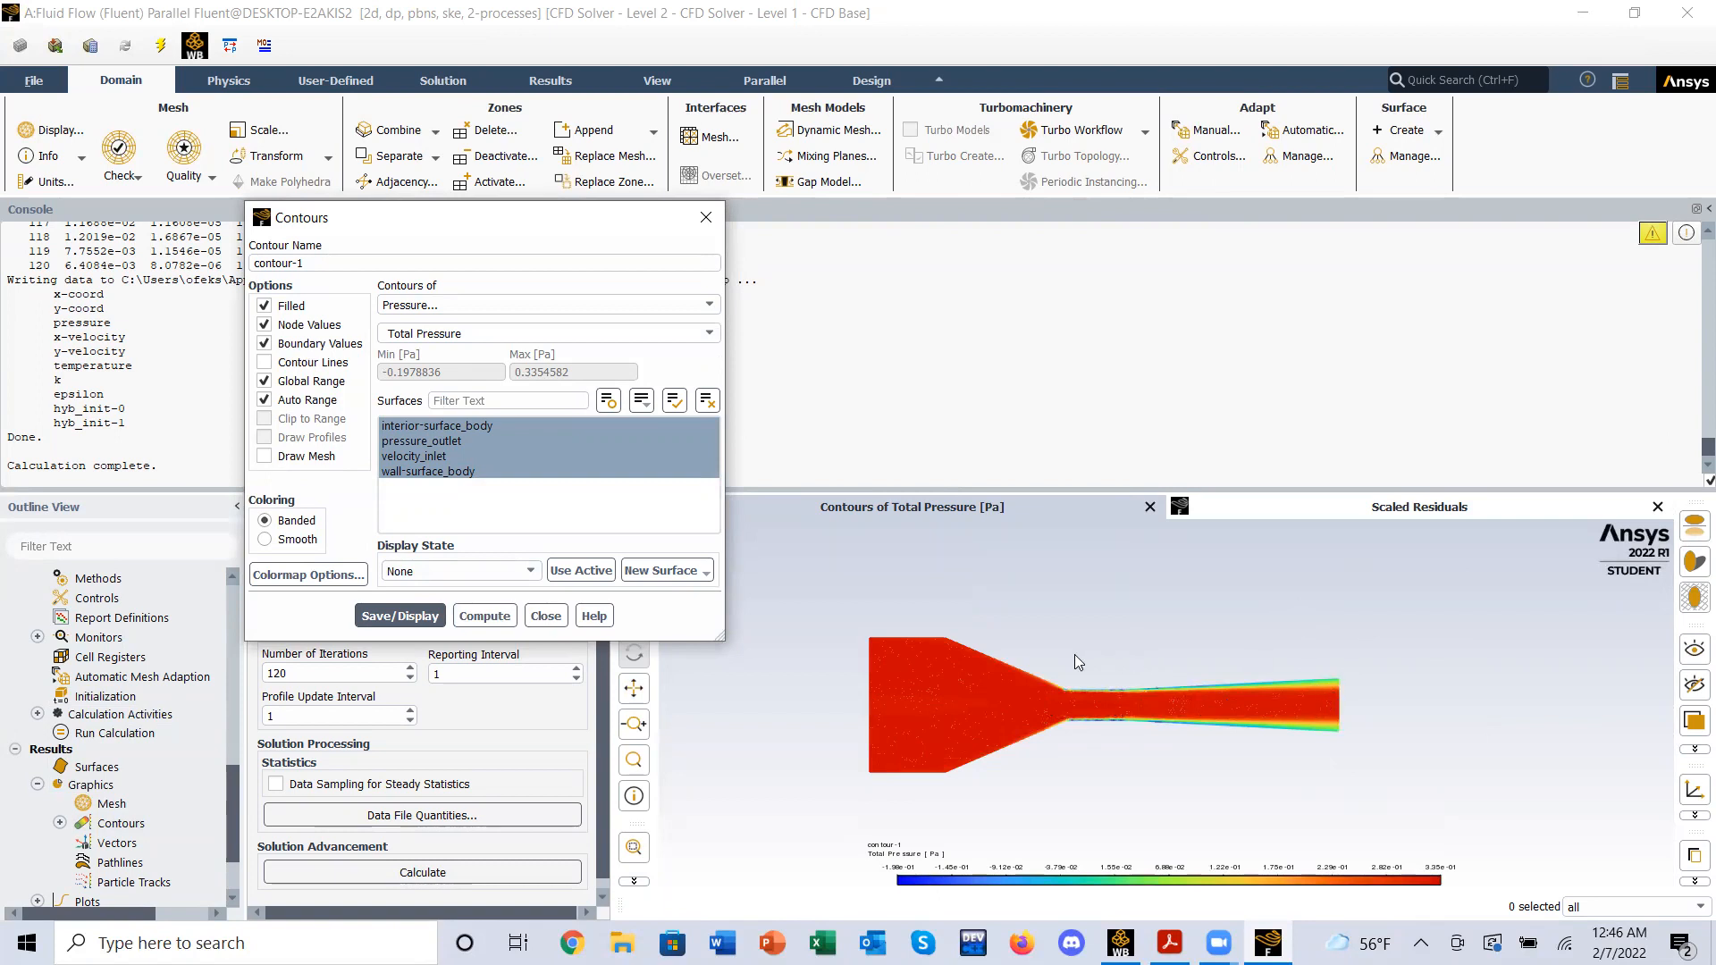
drag(1103, 876, 1049, 821)
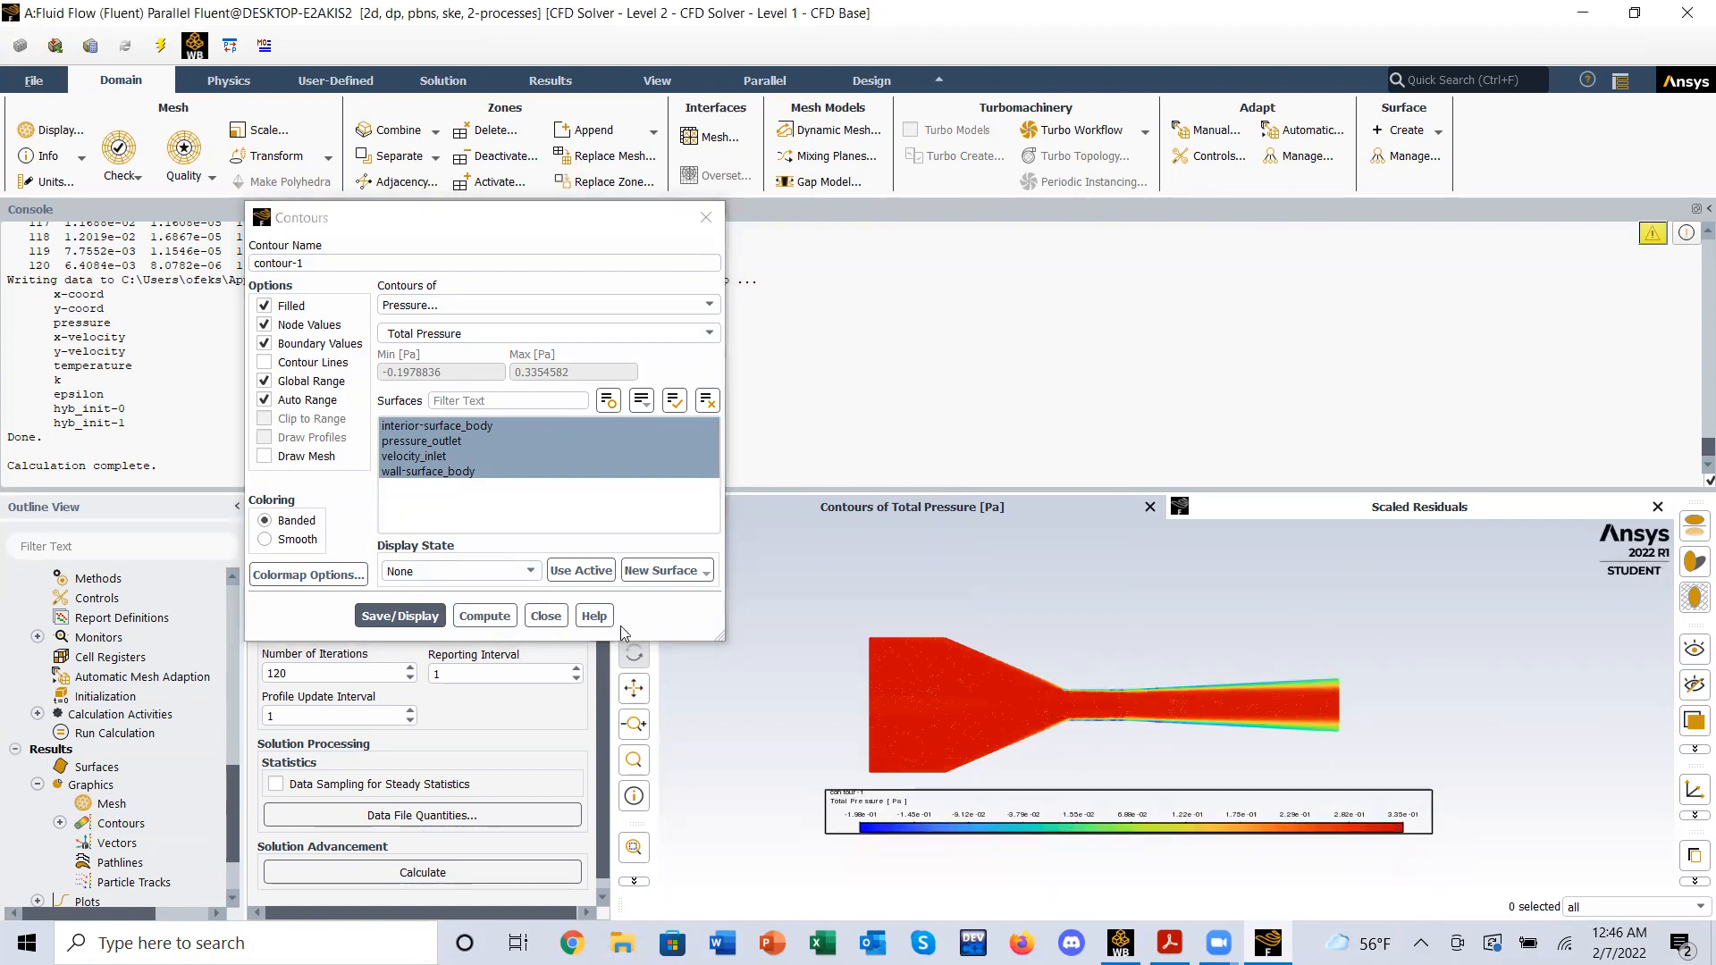
- Change the contour-1 variable to Velocity Magnitude, display the contours and inspect the flow around the contraction
click(429, 305)
click(407, 351)
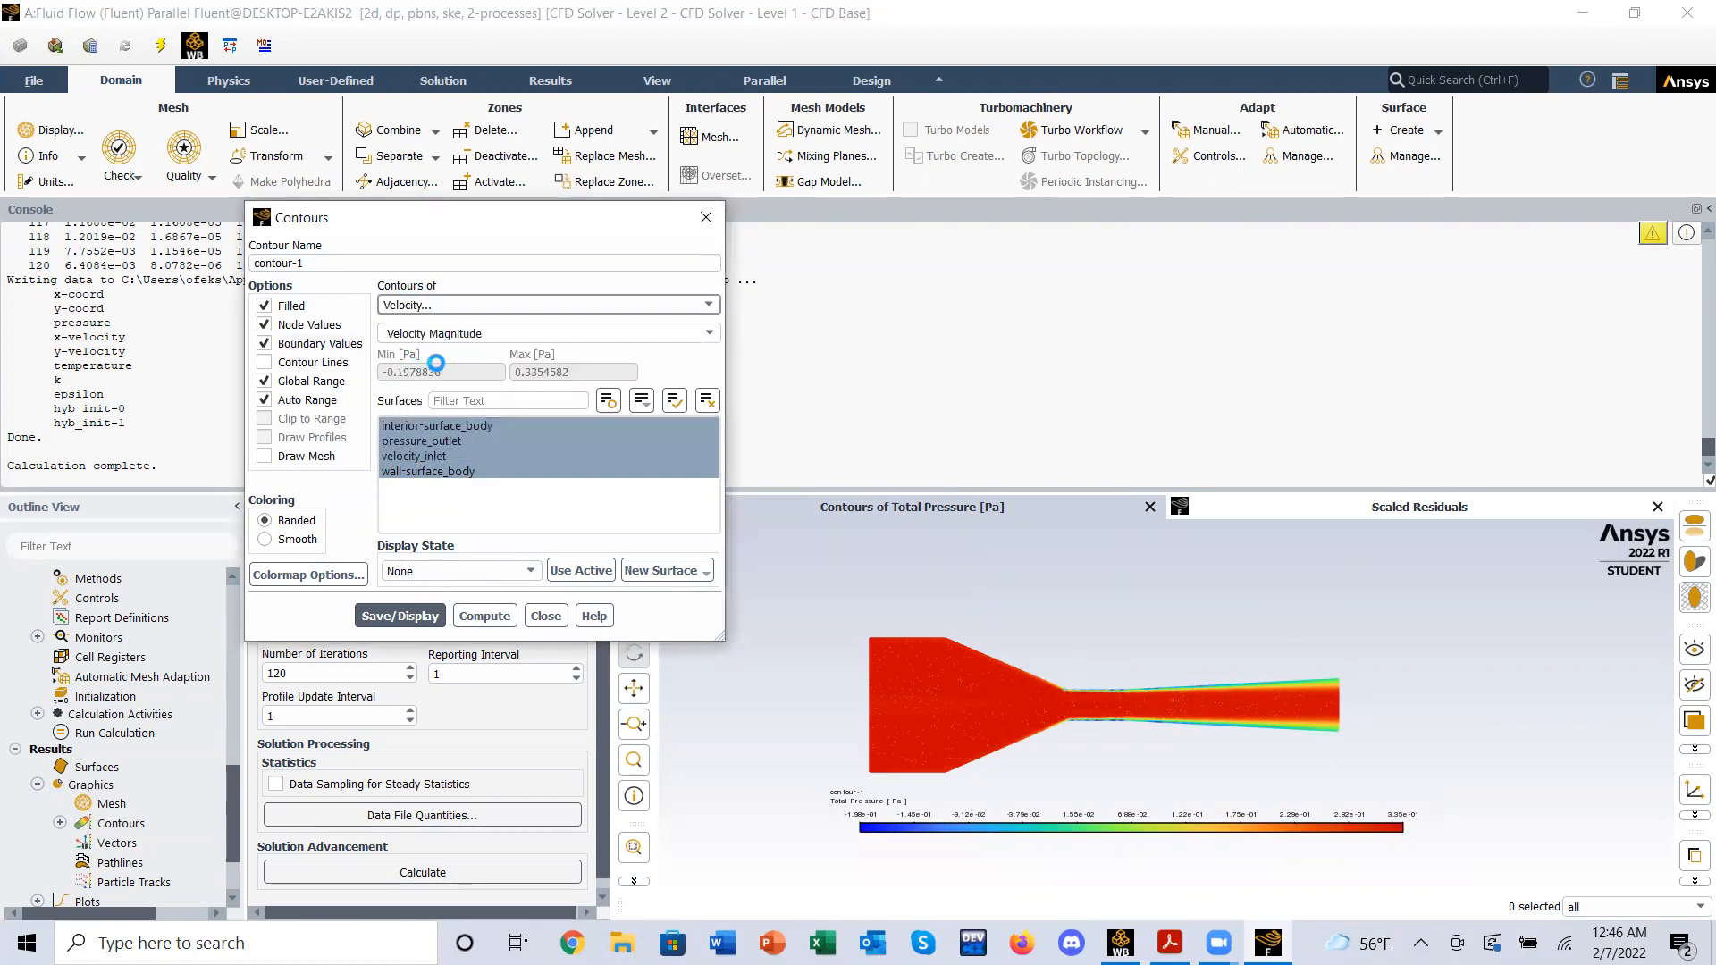
click(421, 621)
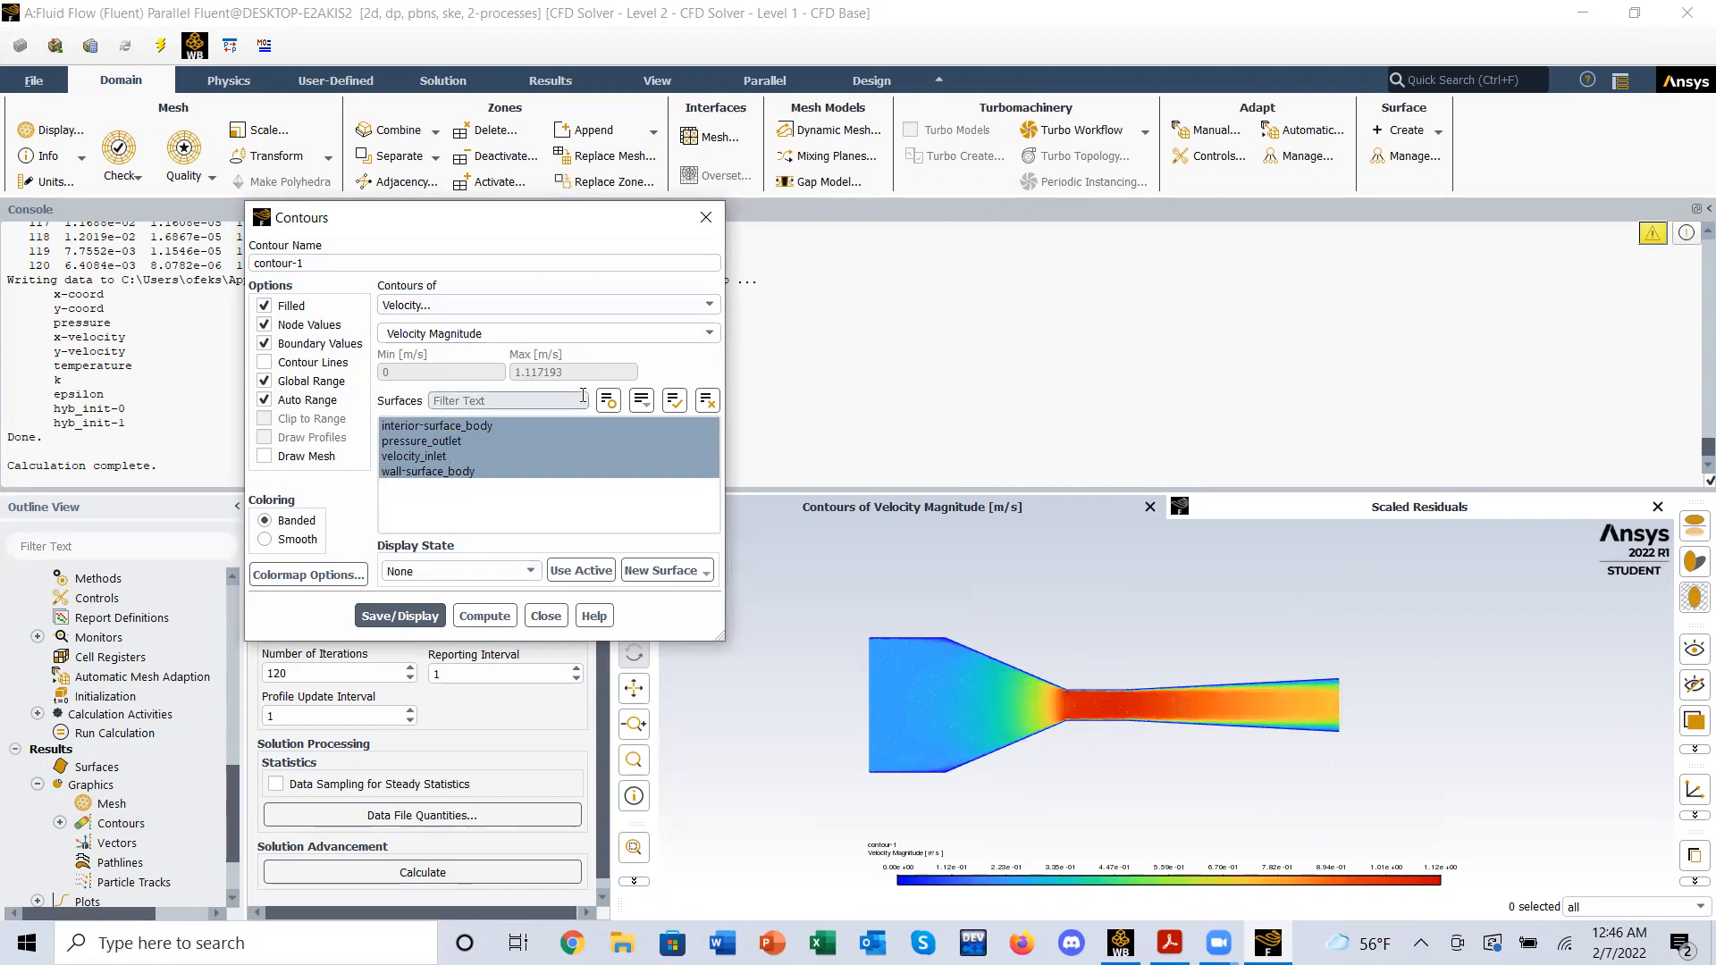
scroll(1015, 686, up, 1)
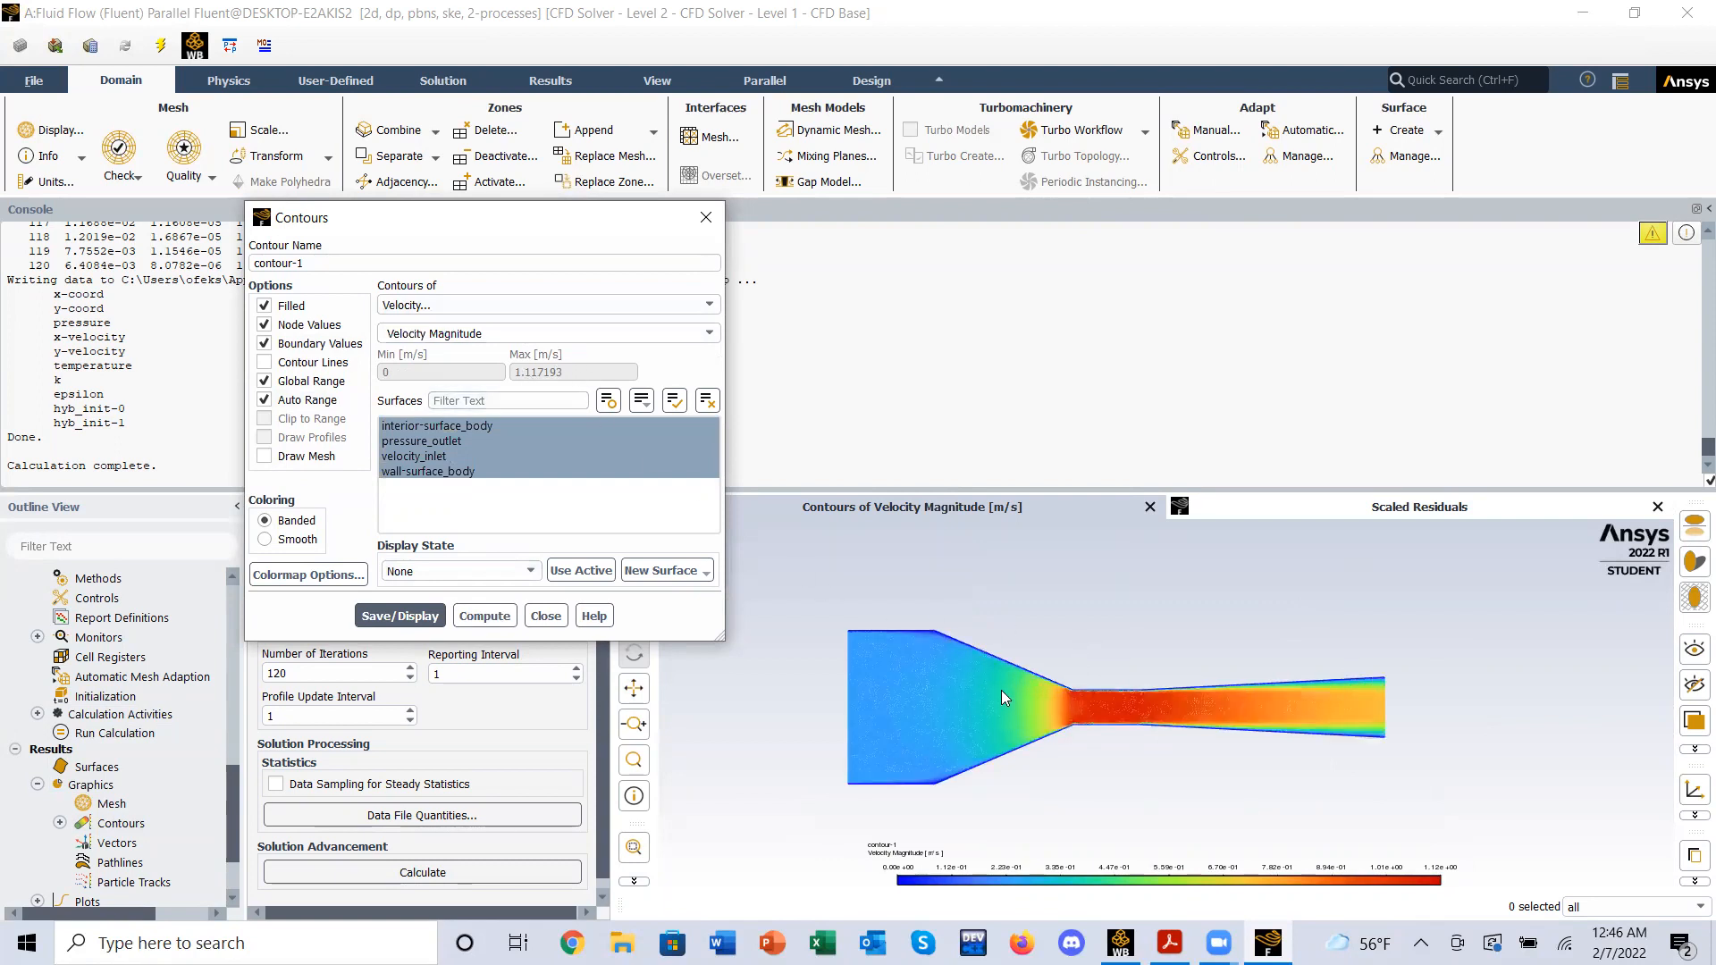
scroll(1005, 693, down, 1)
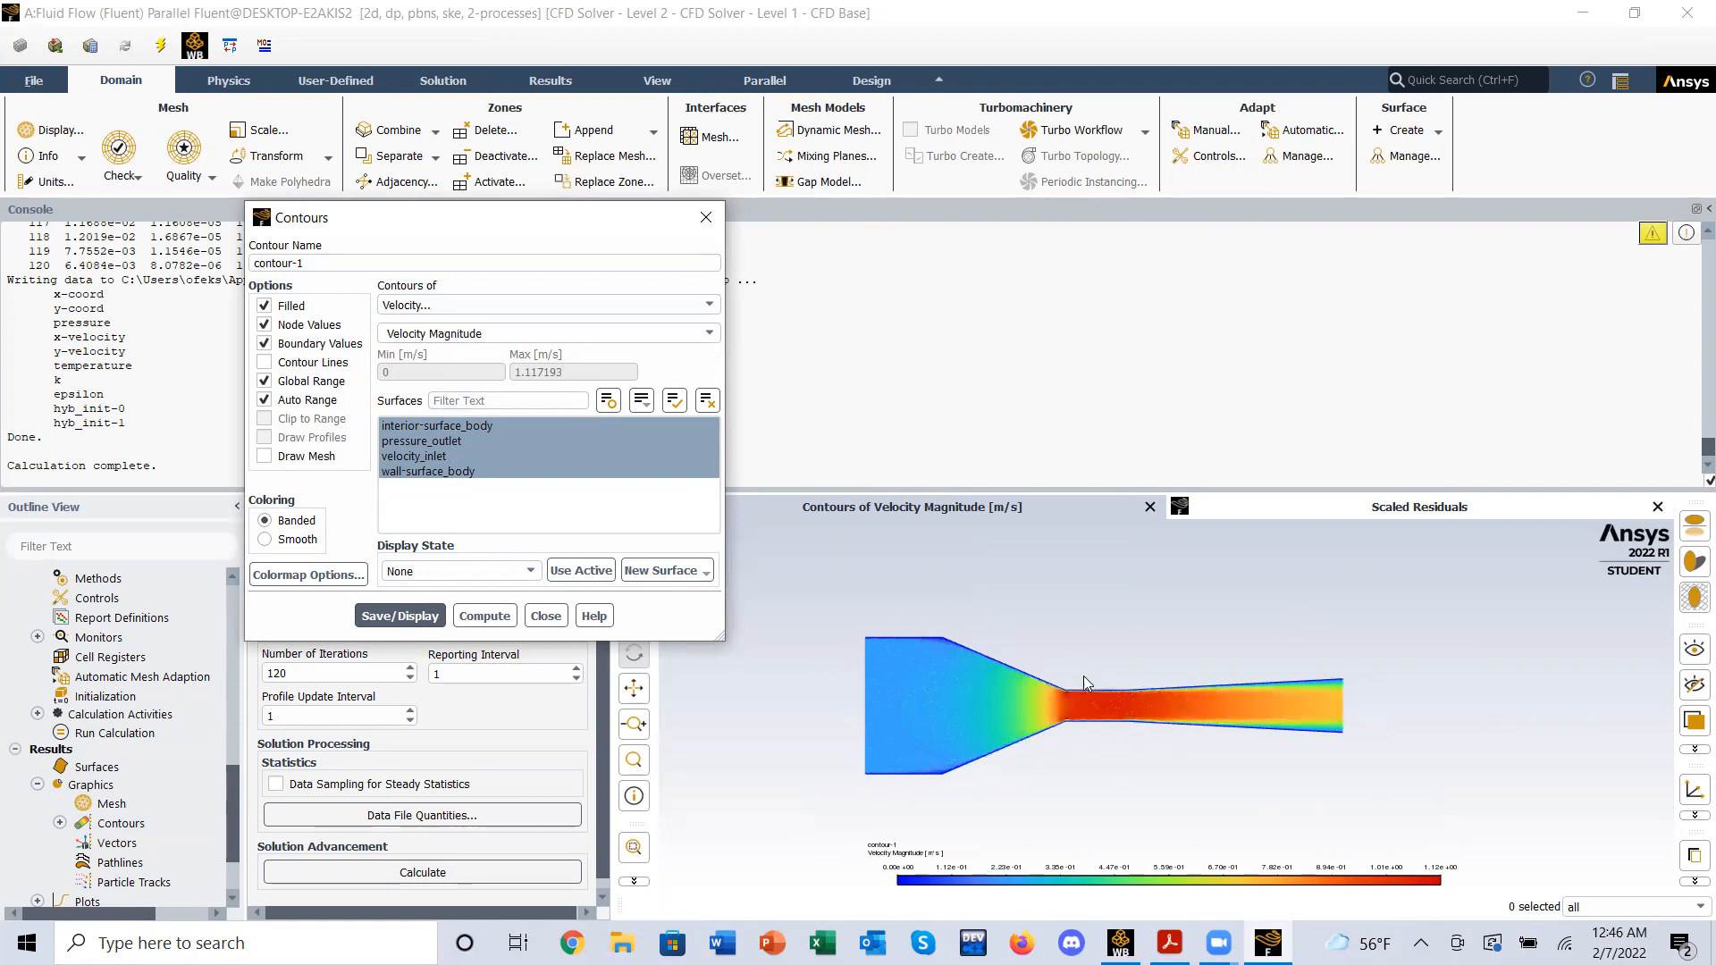
scroll(918, 688, up, 3)
scroll(1045, 679, up, 2)
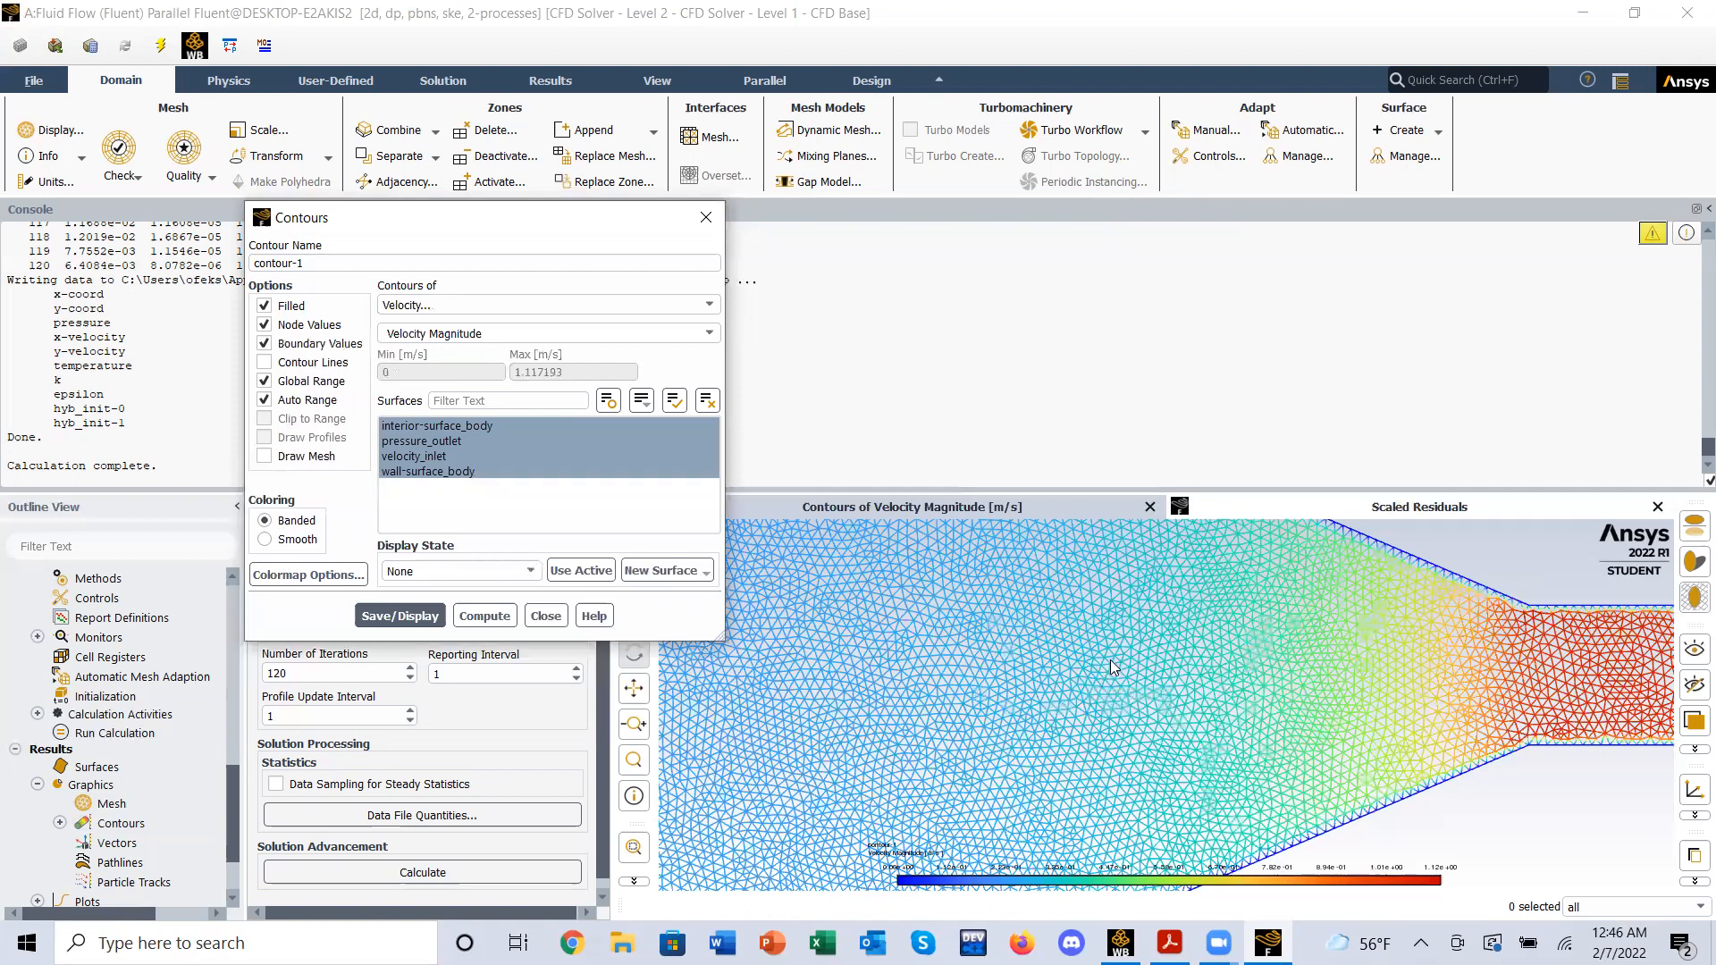
scroll(1019, 680, down, 5)
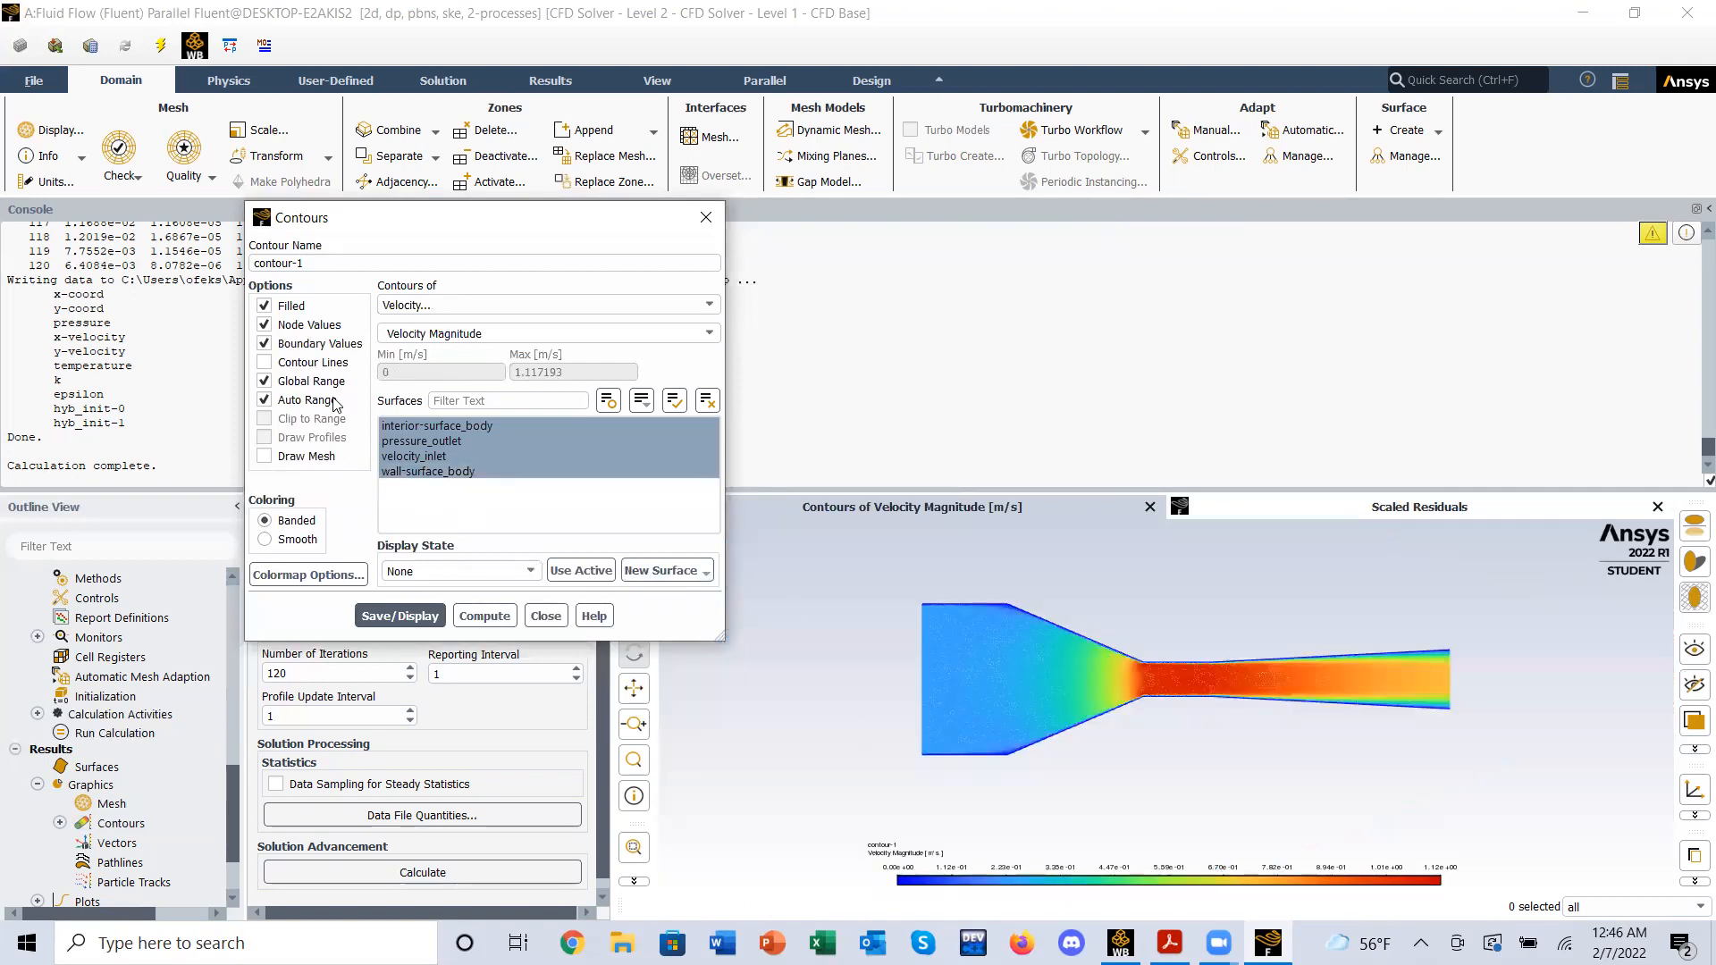
- Try contour lines and smooth coloring on the velocity magnitude contours, and return to banded coloring without contour lines
click(266, 363)
click(400, 616)
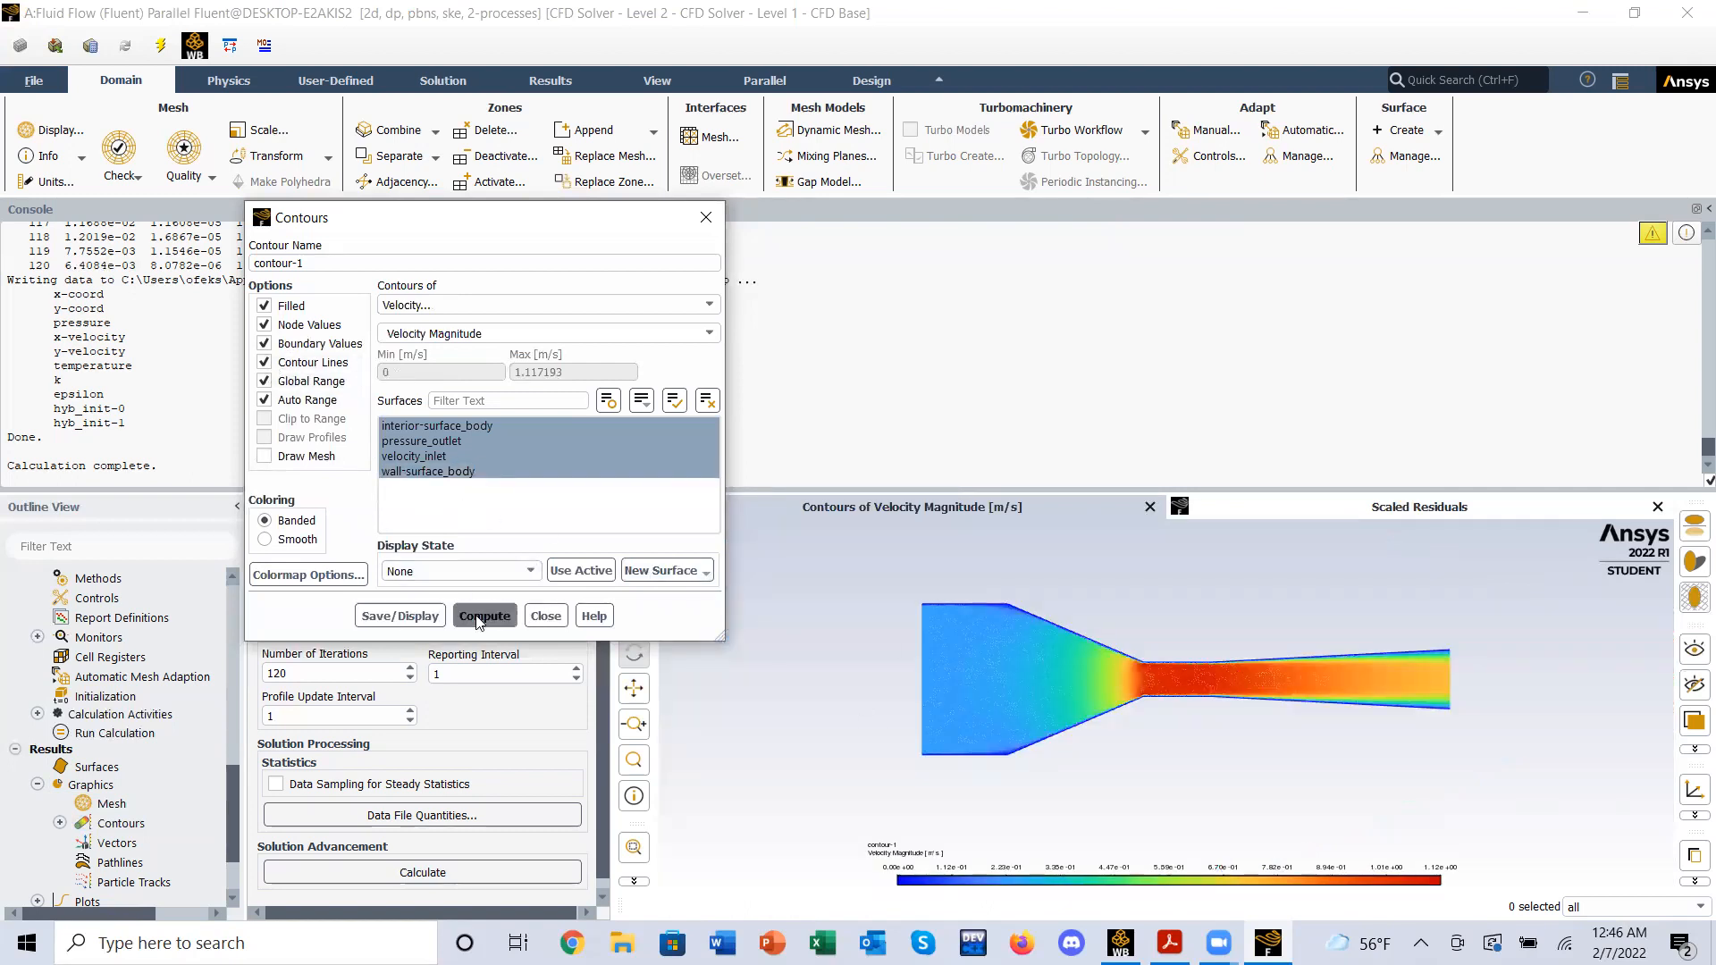
click(264, 362)
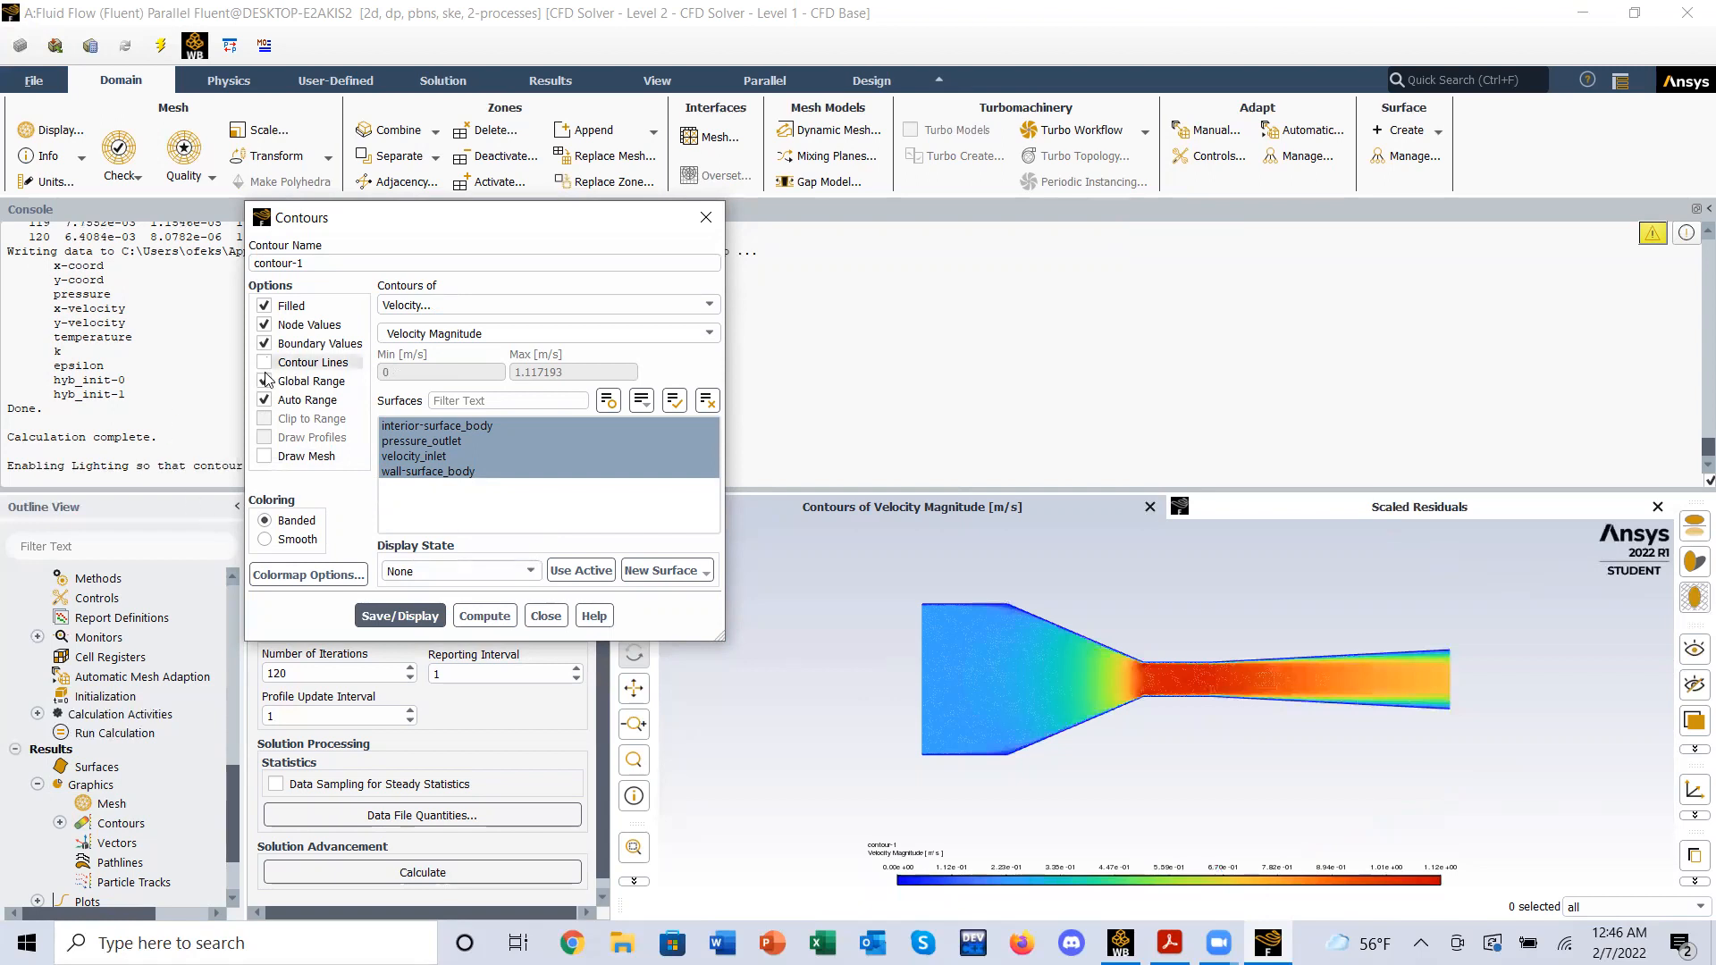
click(265, 539)
click(427, 617)
click(265, 520)
click(482, 620)
click(413, 631)
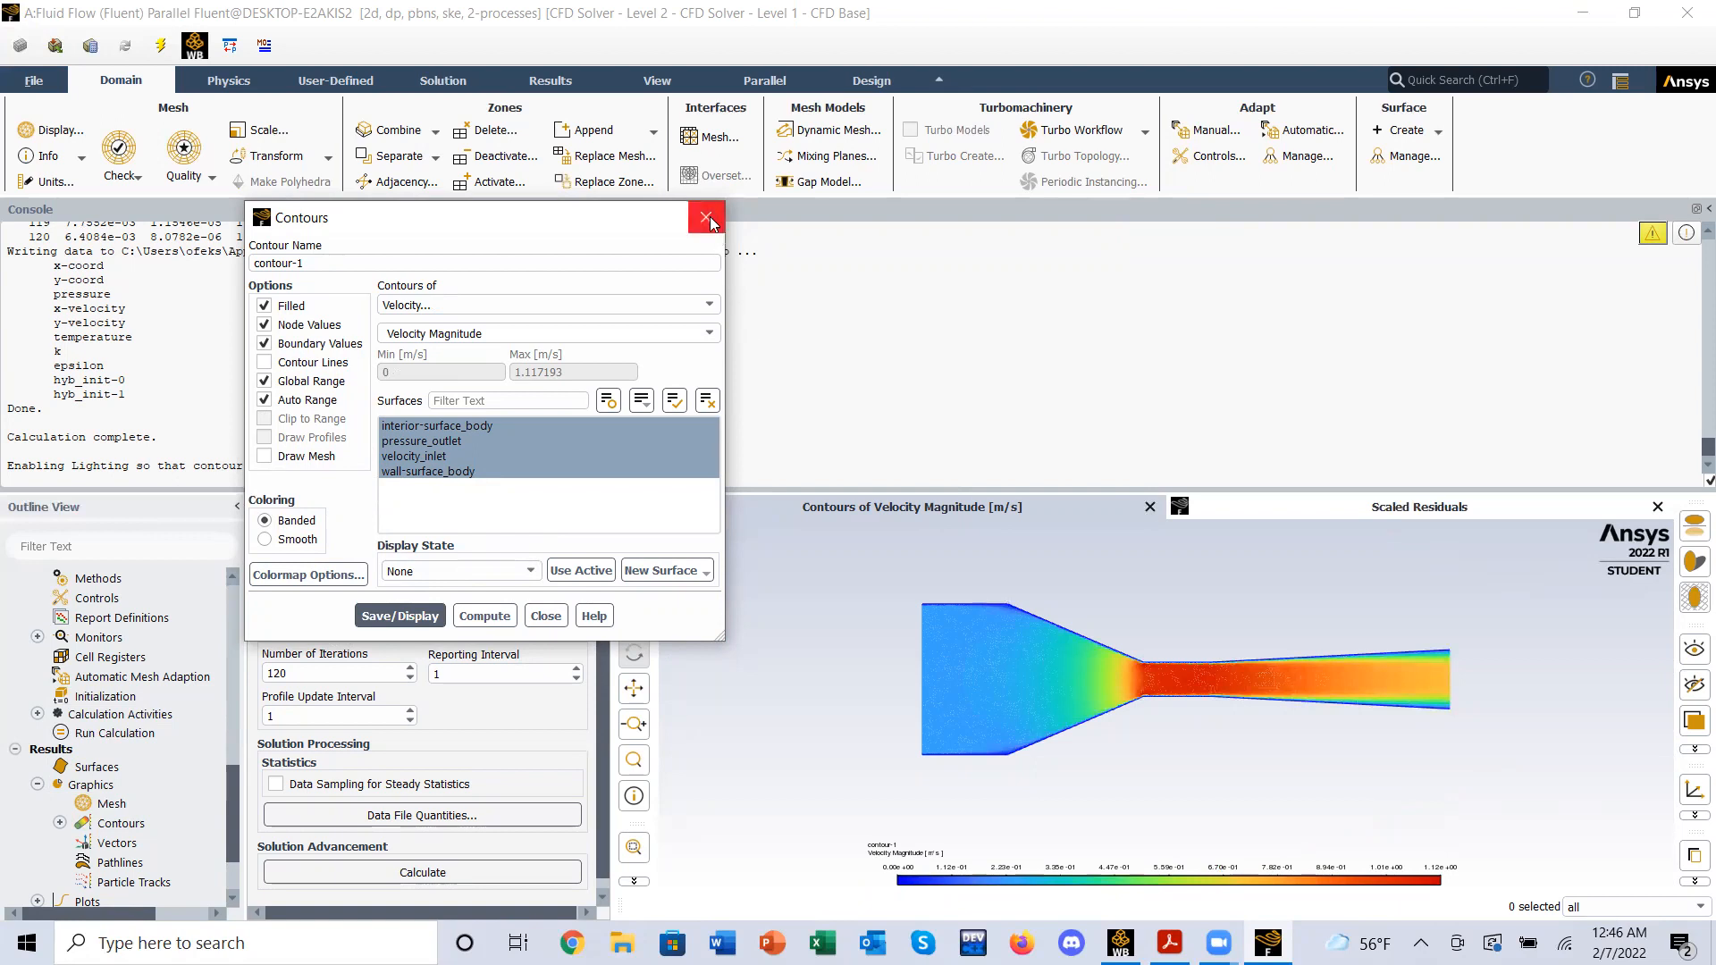
- Check the contour and centerline plot requirements in the PROJECT 1 PDF and return to Fluent
click(1169, 941)
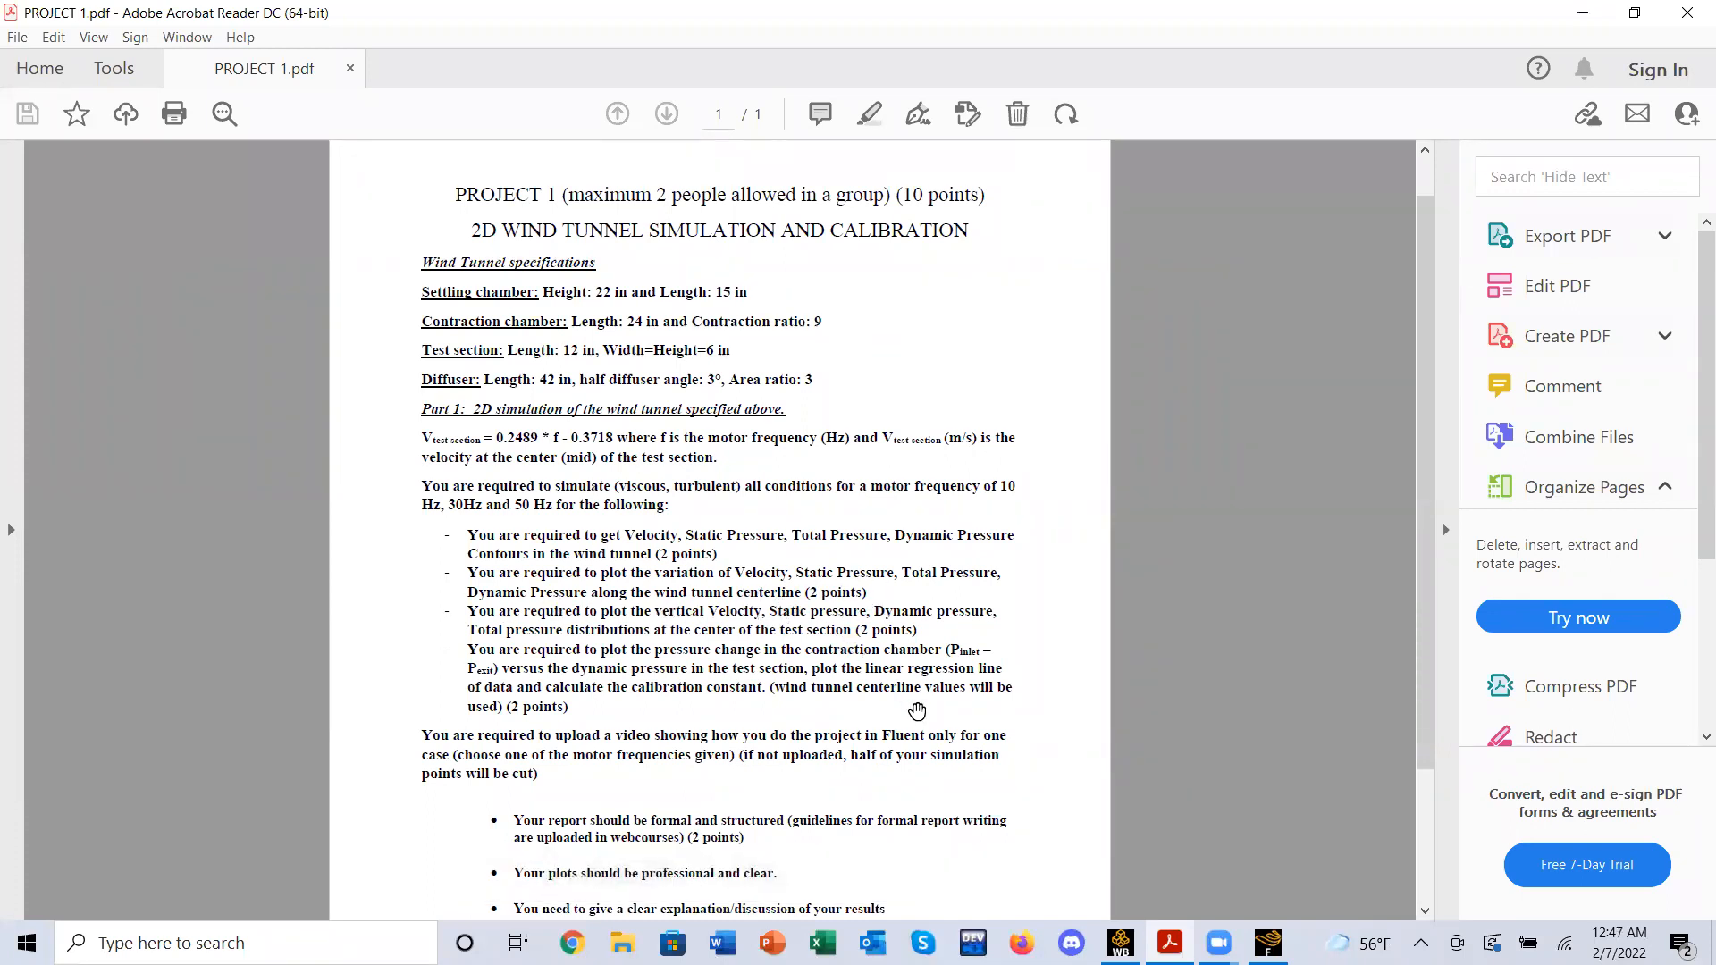
click(1169, 943)
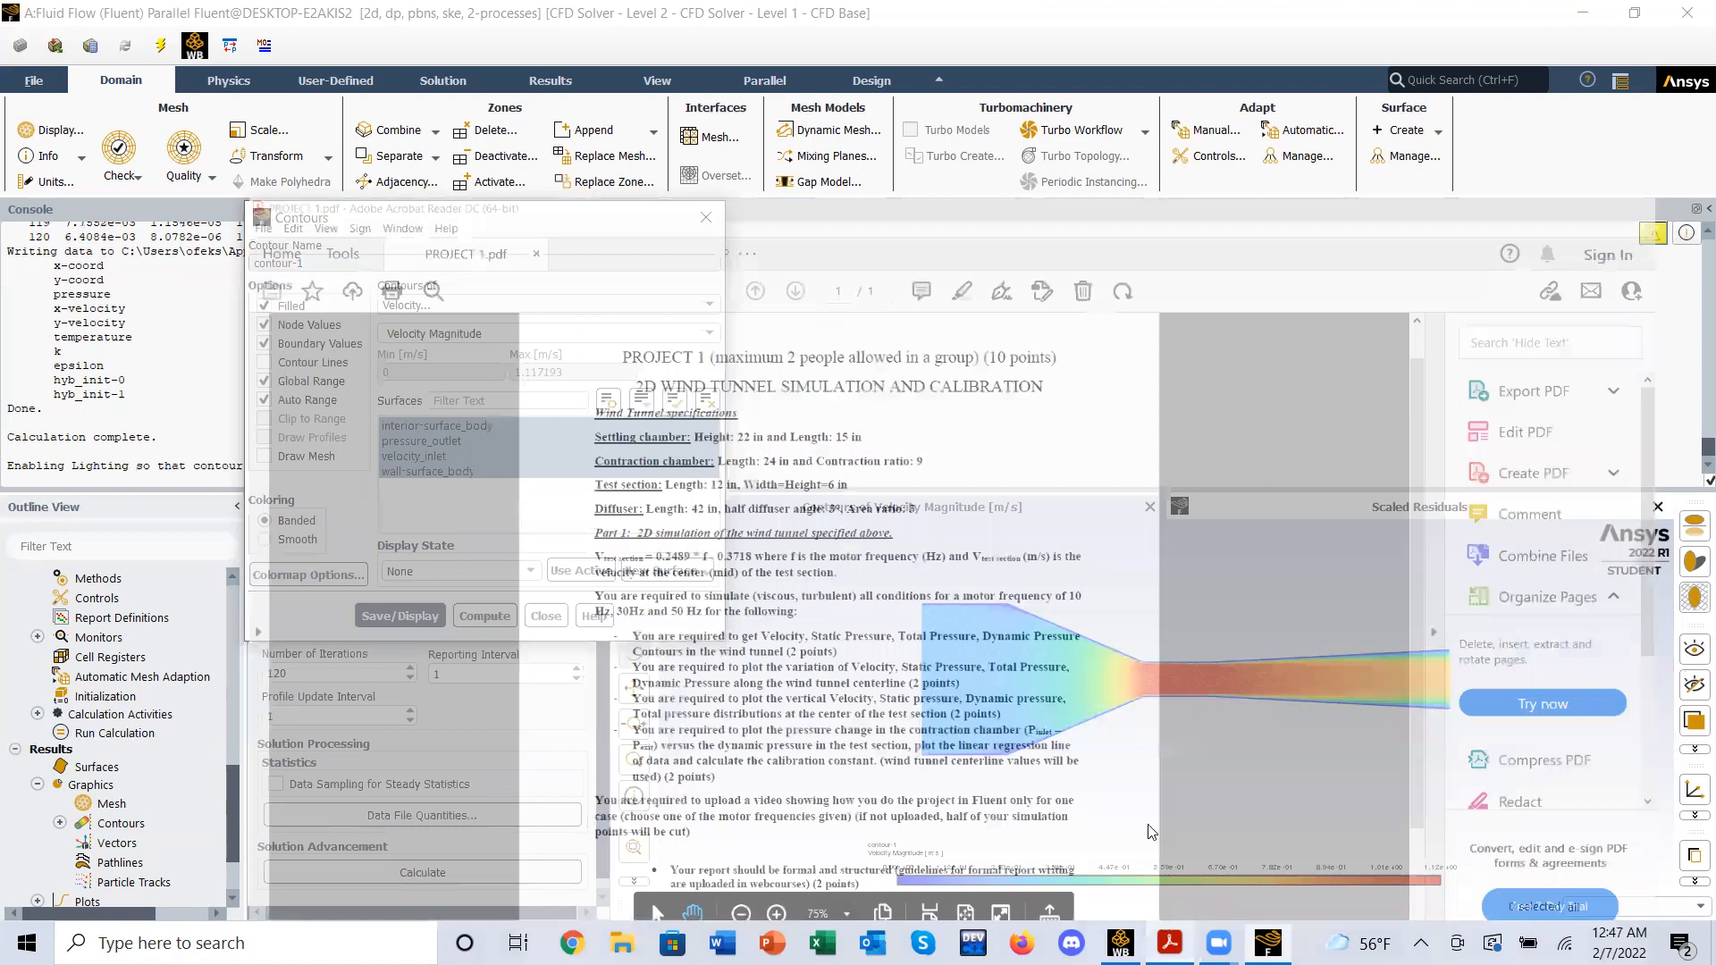
click(1169, 943)
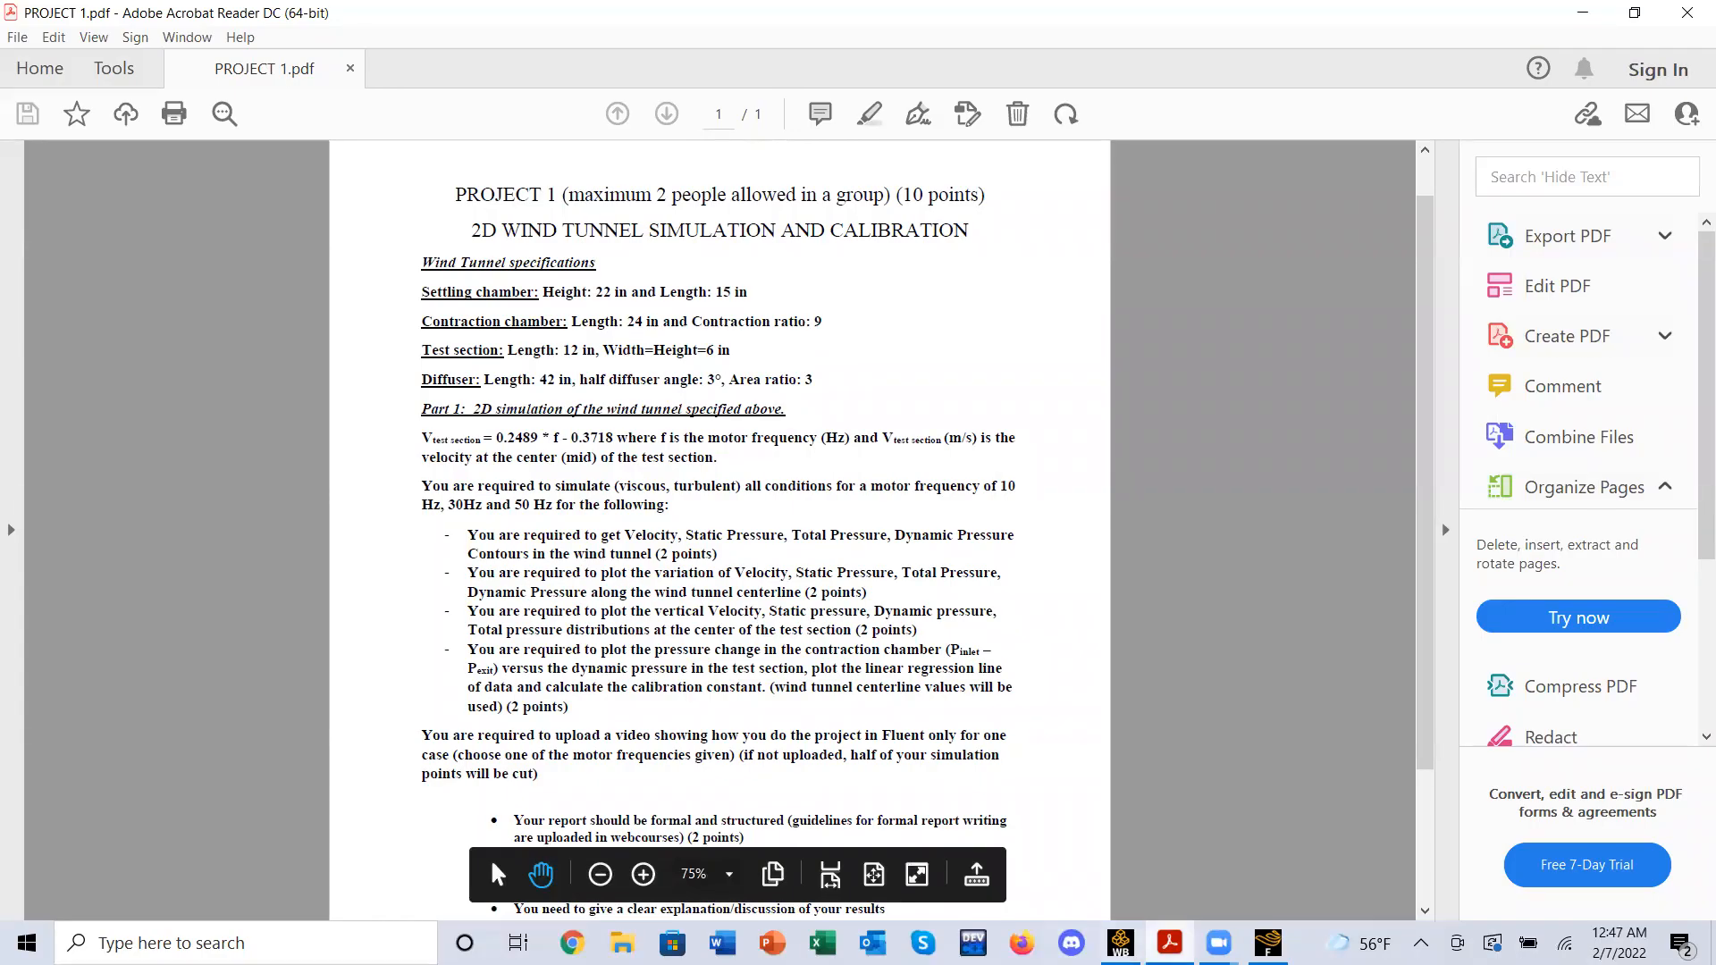
click(1169, 943)
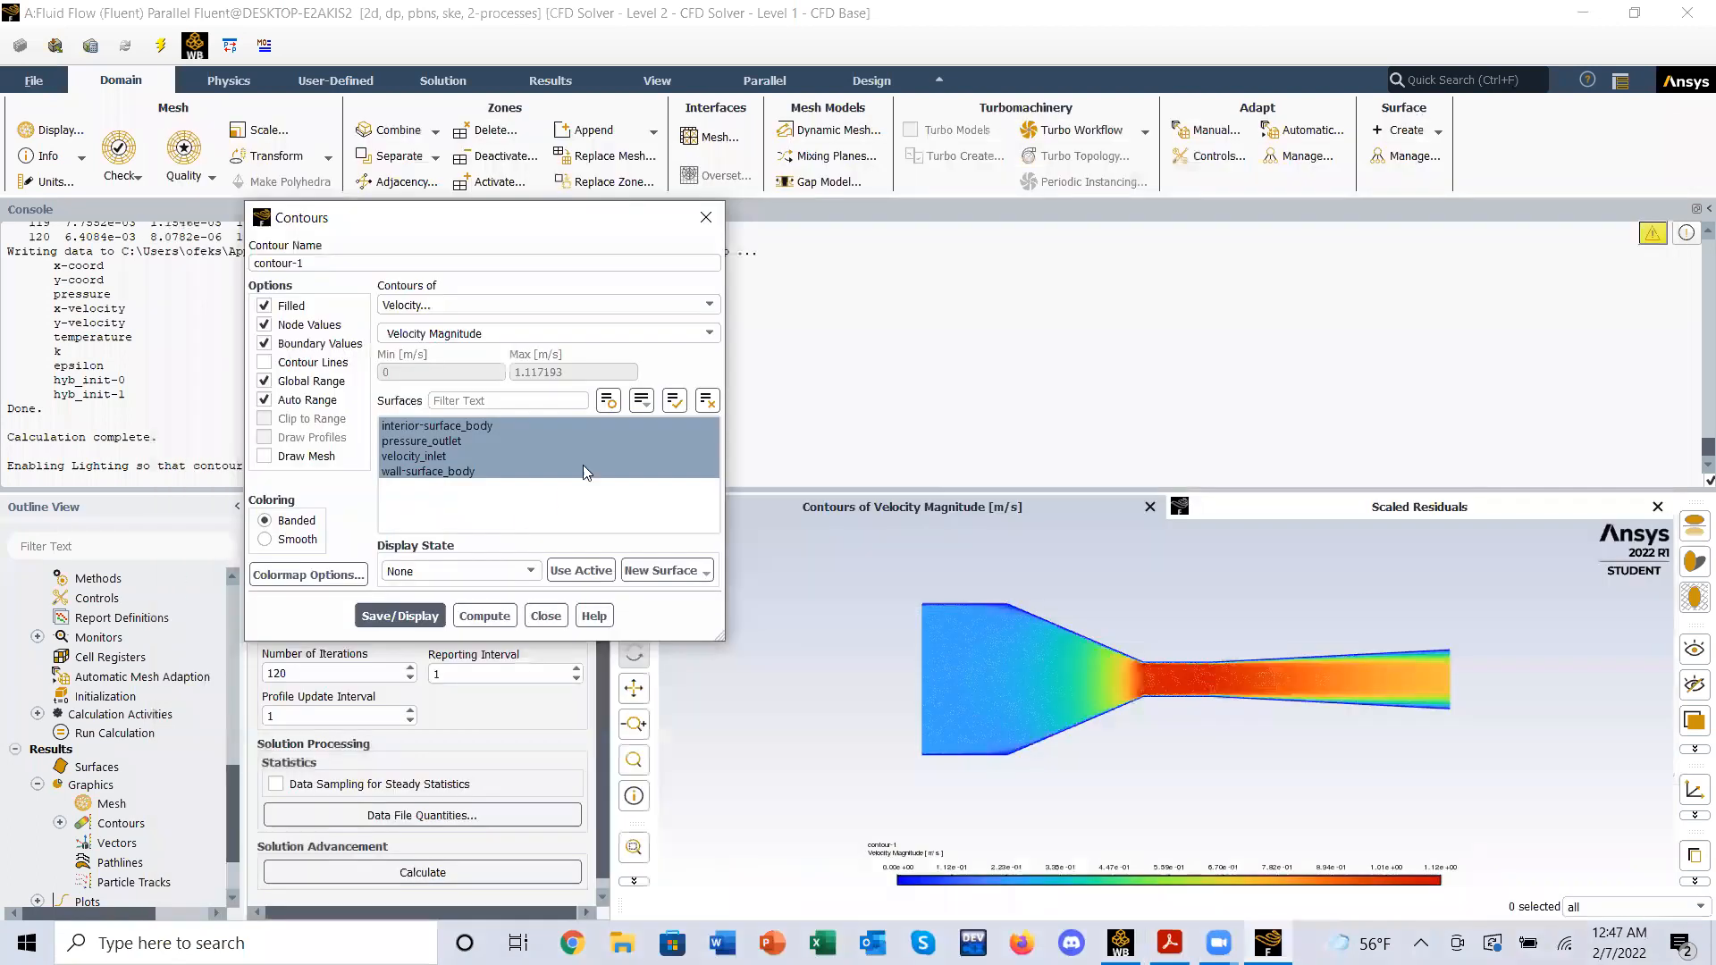
- Close the contour settings and open a new XY plot, placing its dialog clear of the graphics view
click(705, 217)
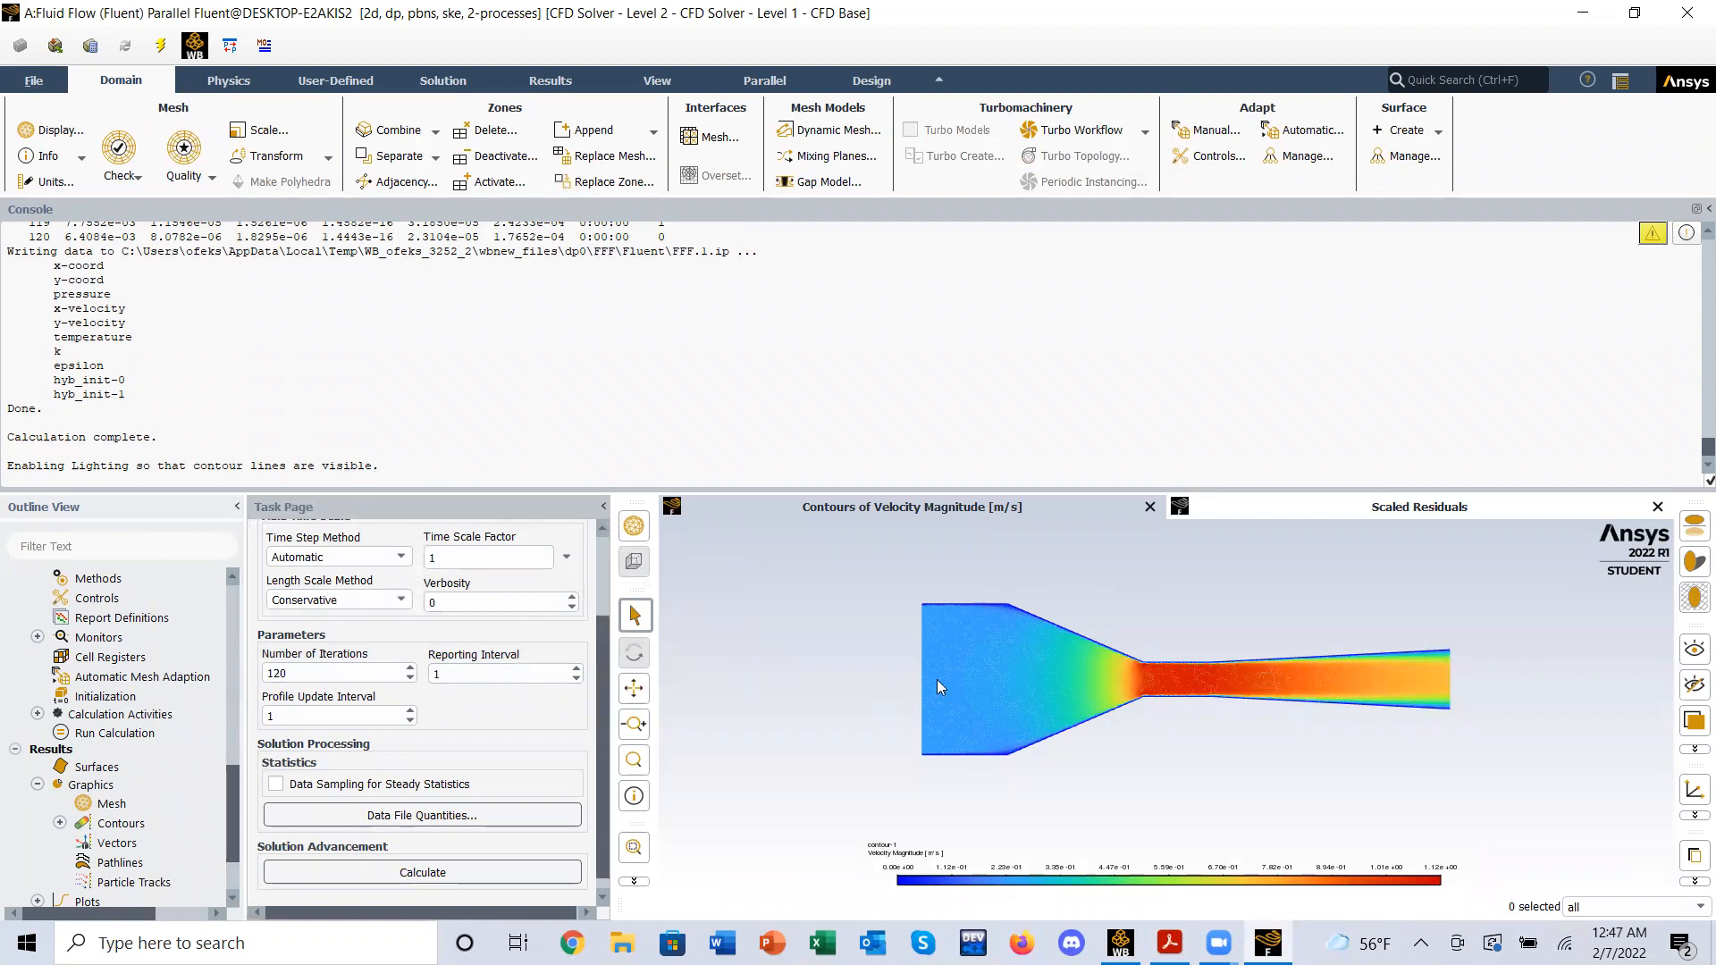
scroll(134, 697, down, 2)
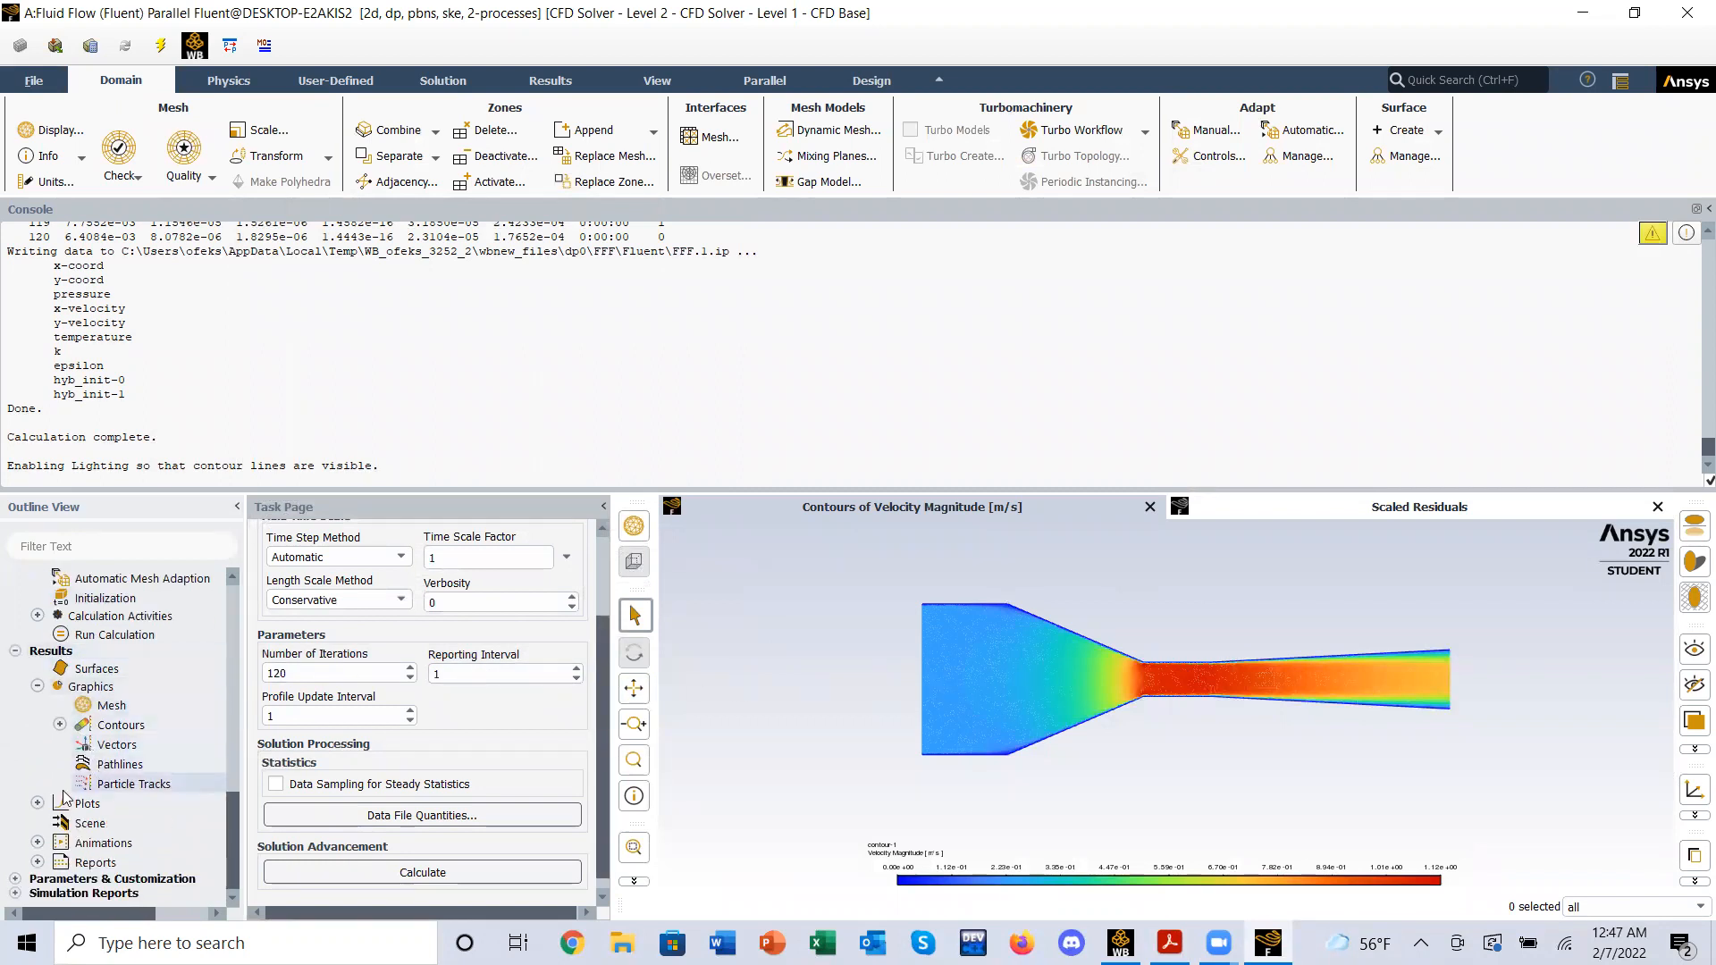
click(40, 802)
scroll(115, 818, down, 2)
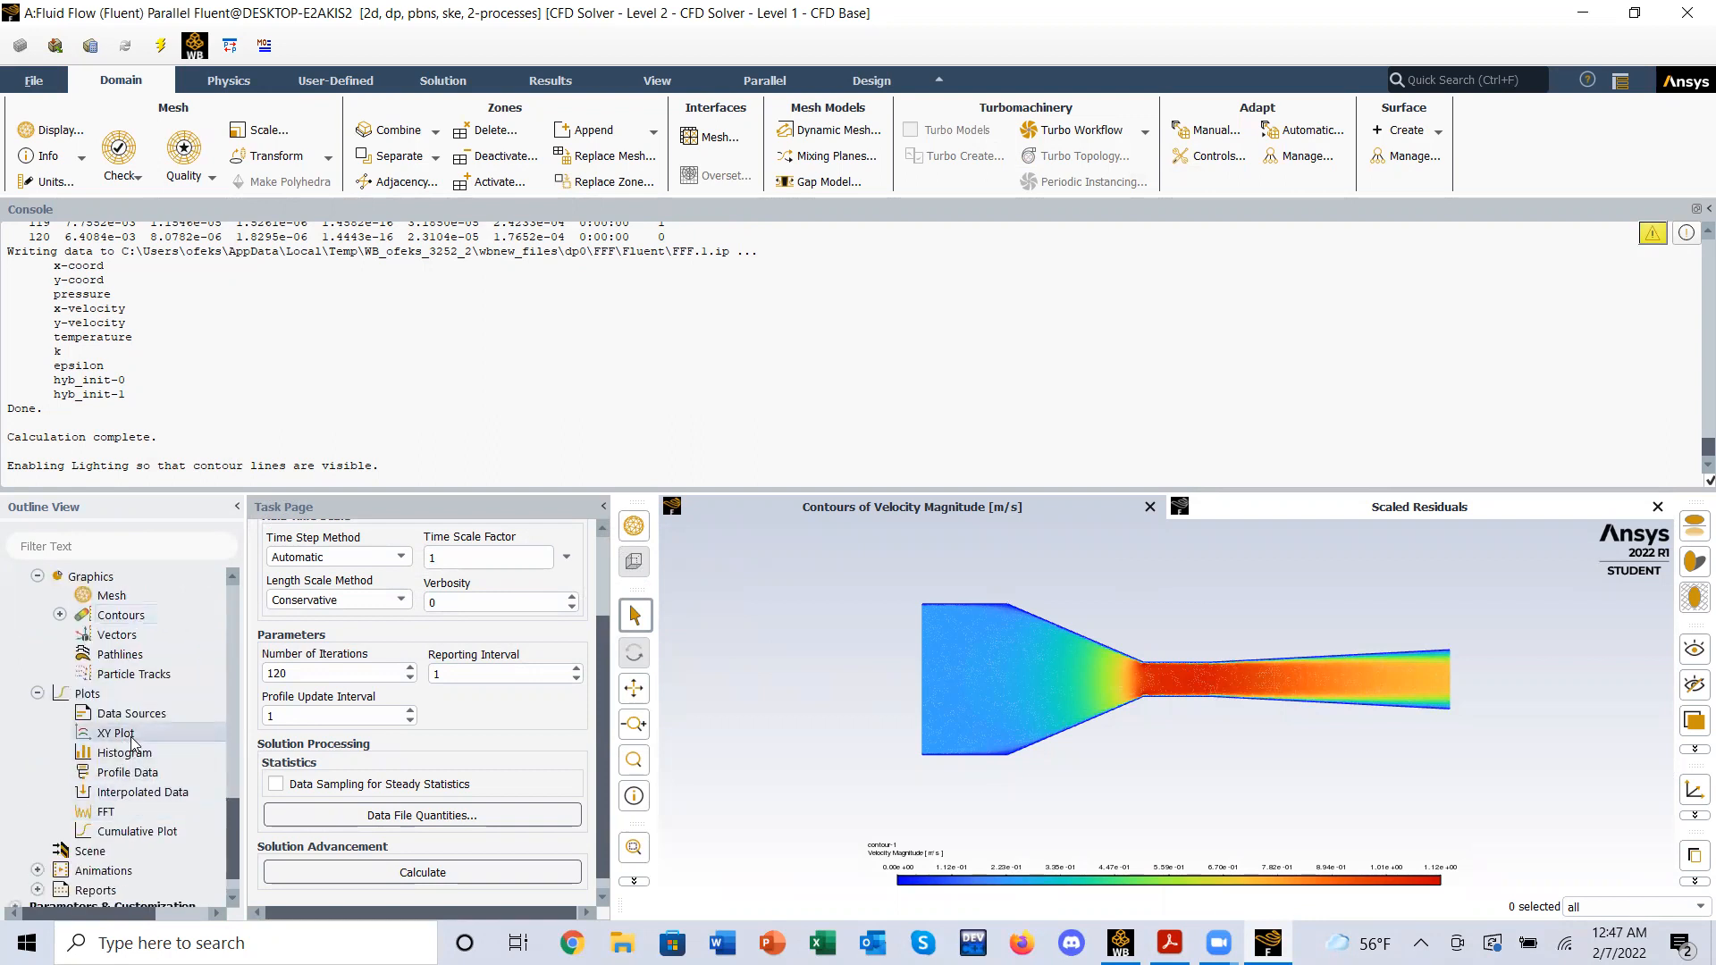
double_click(131, 738)
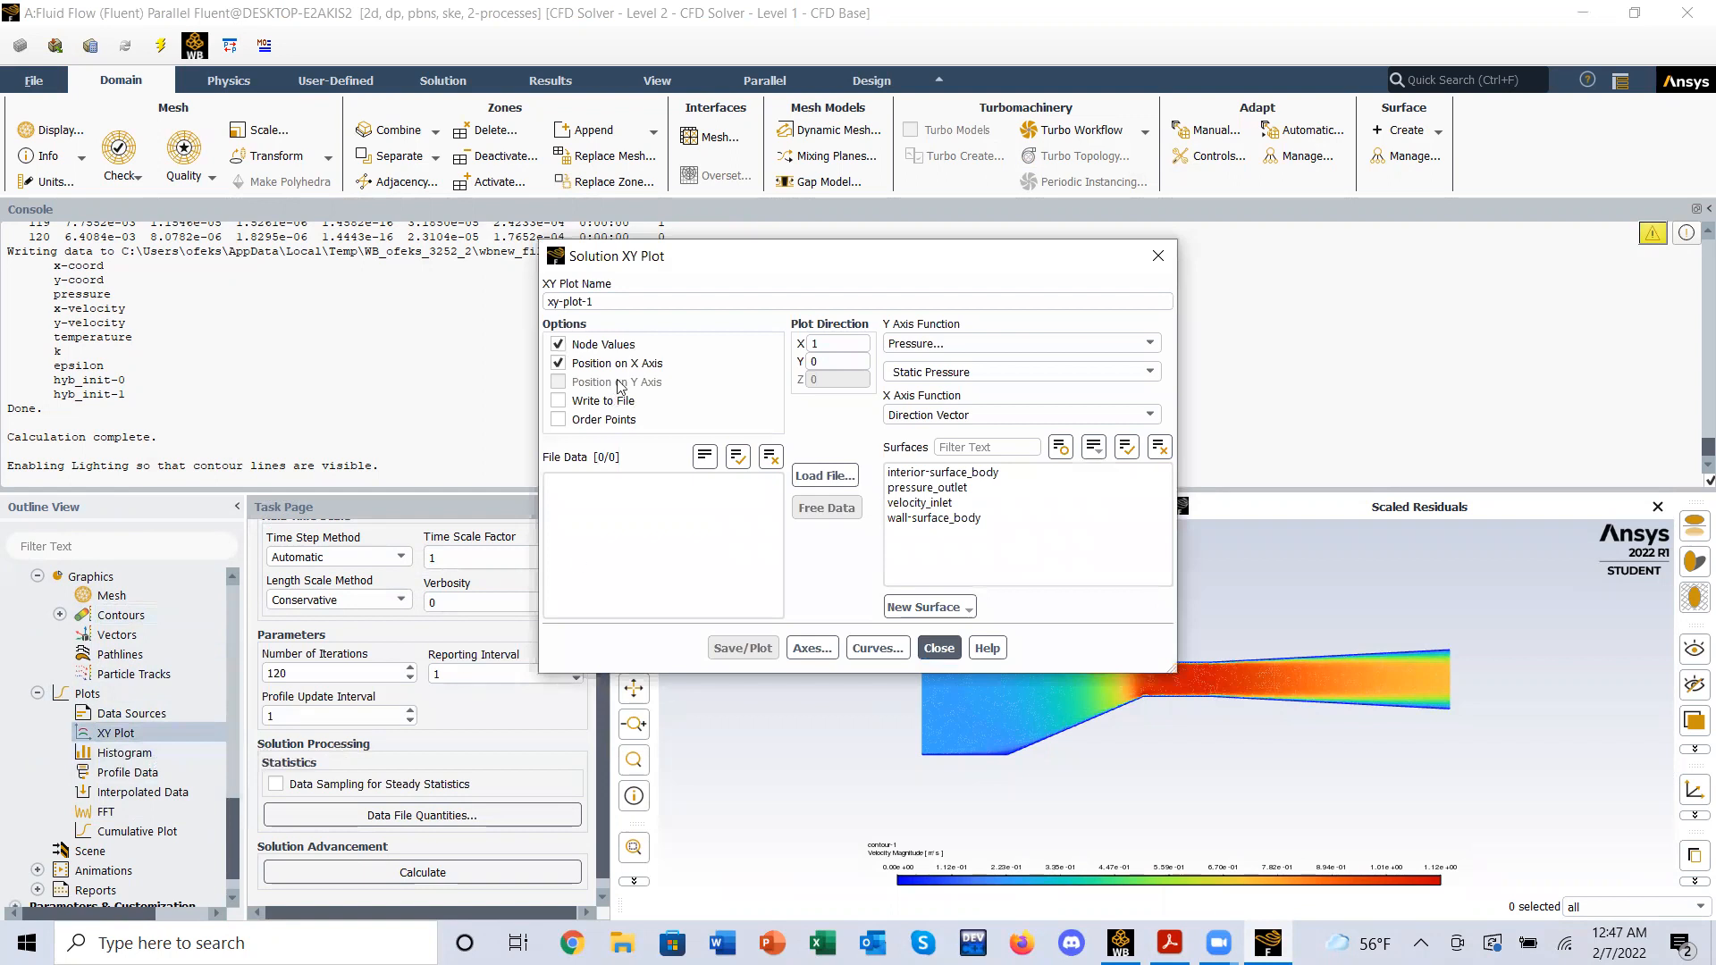
drag(751, 267, 386, 250)
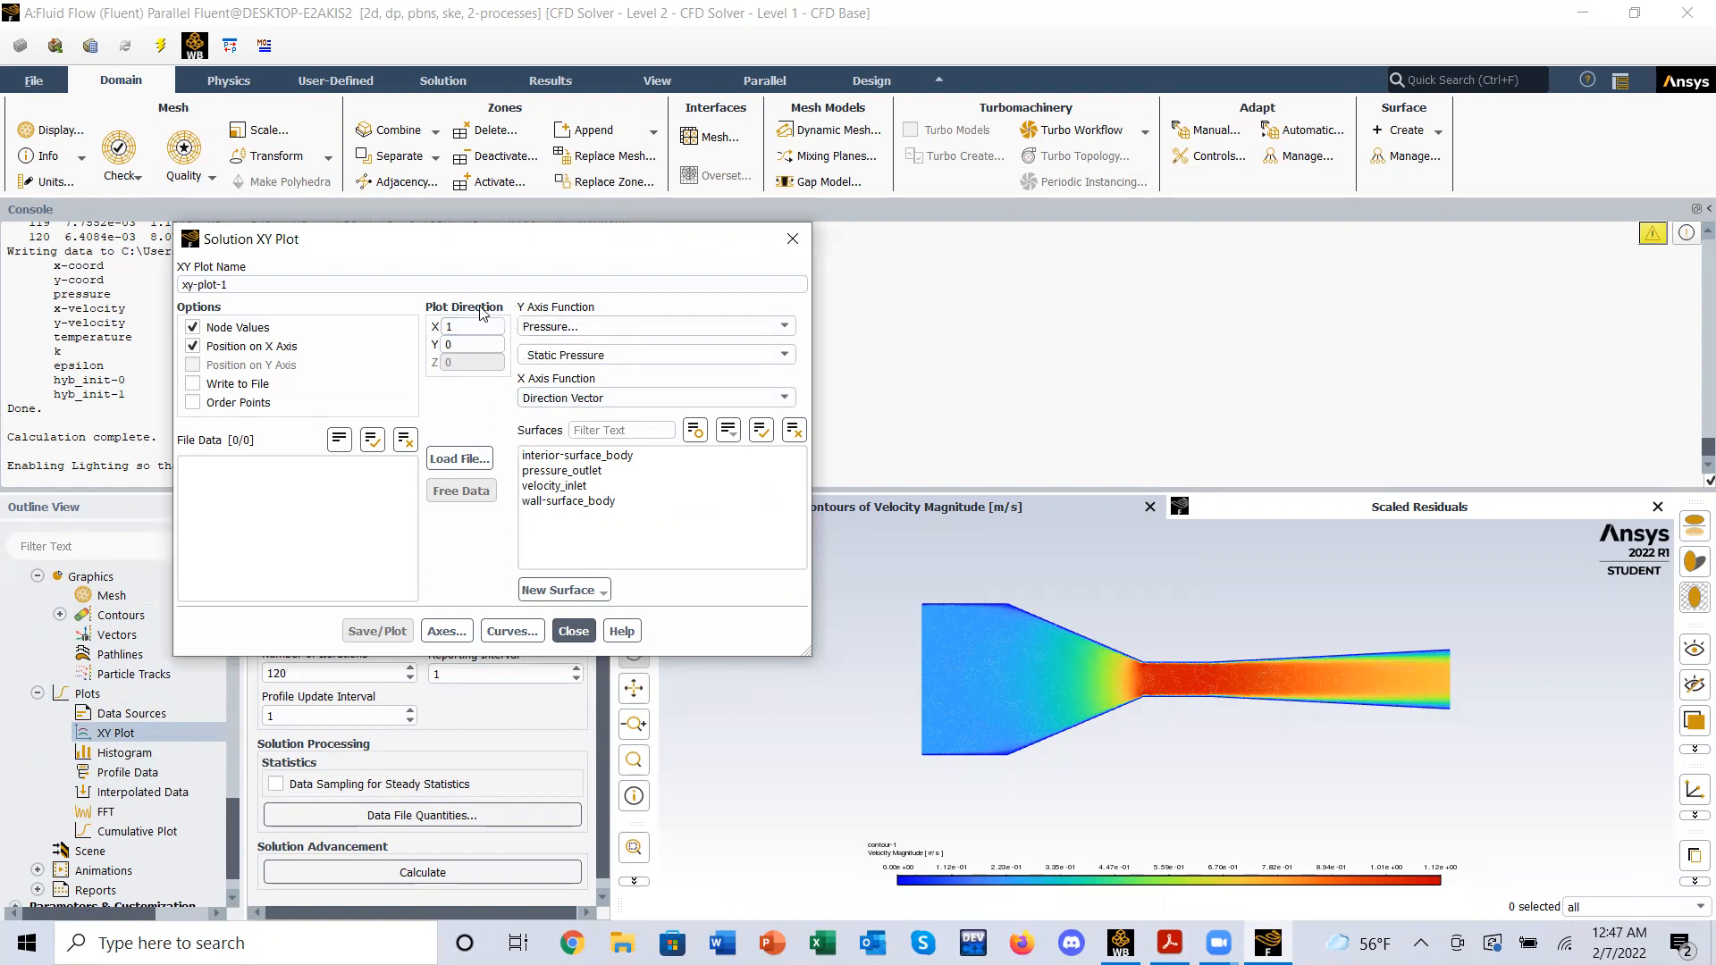
- Plot Total Pressure against X position in xy-plot-1 for the interior-surface_body, pressure_outlet and velocity_inlet surfaces
click(460, 328)
click(572, 455)
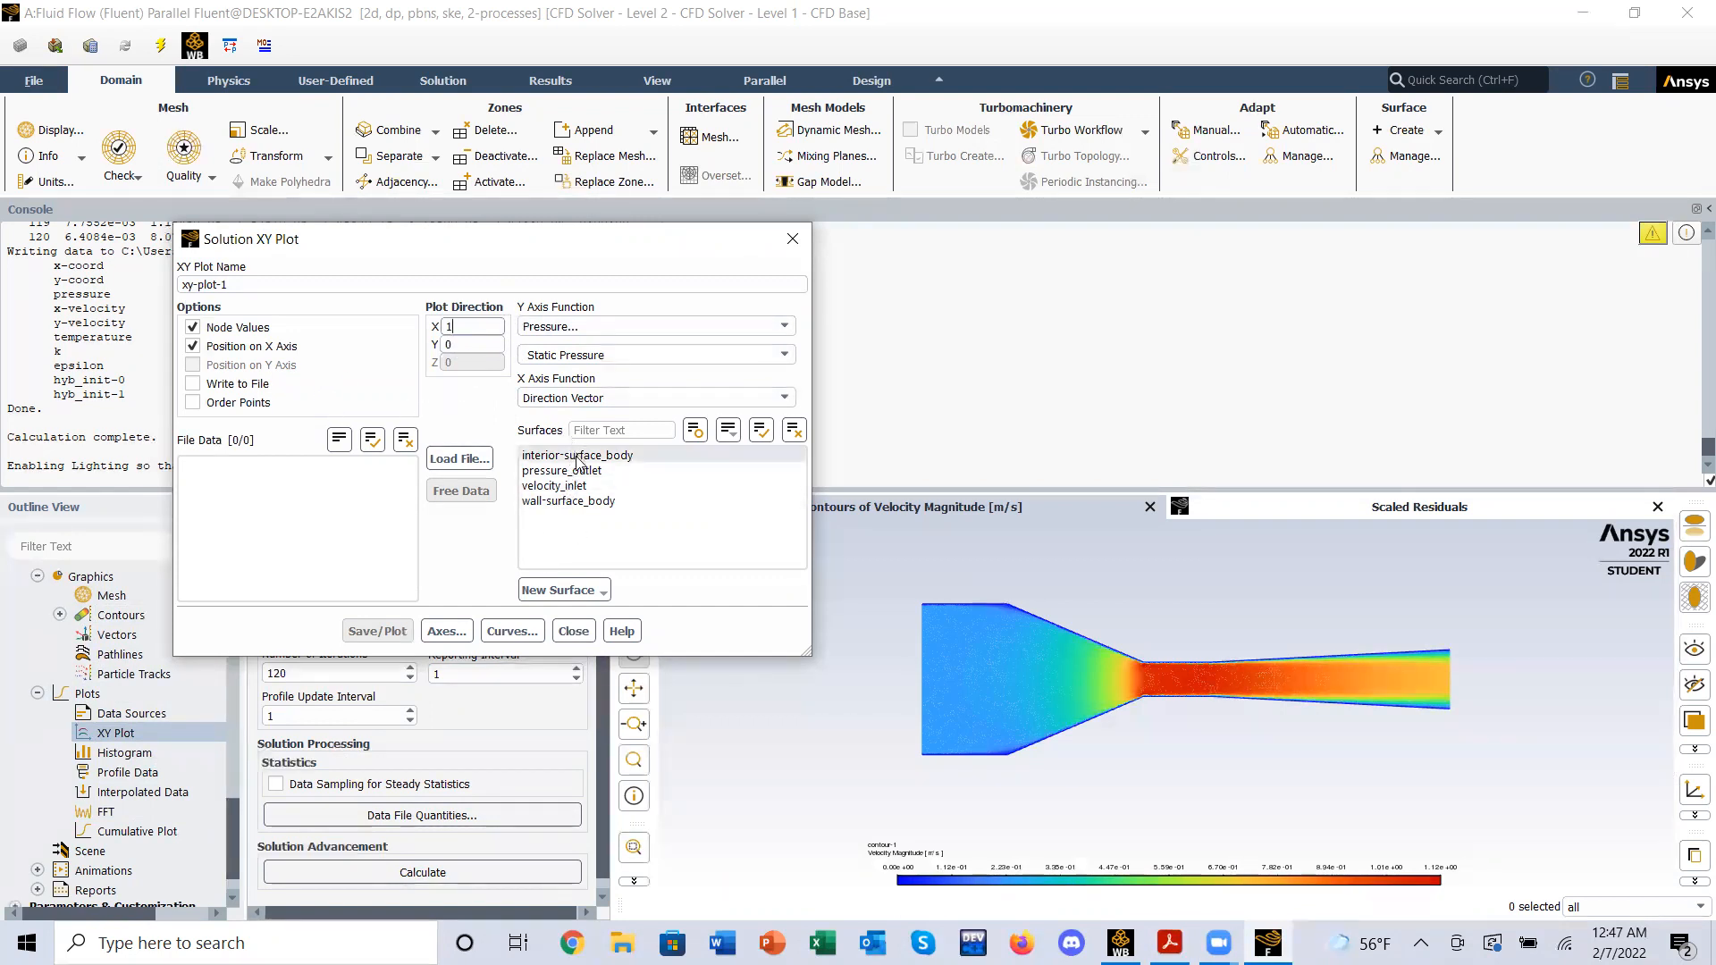
shift+click(588, 501)
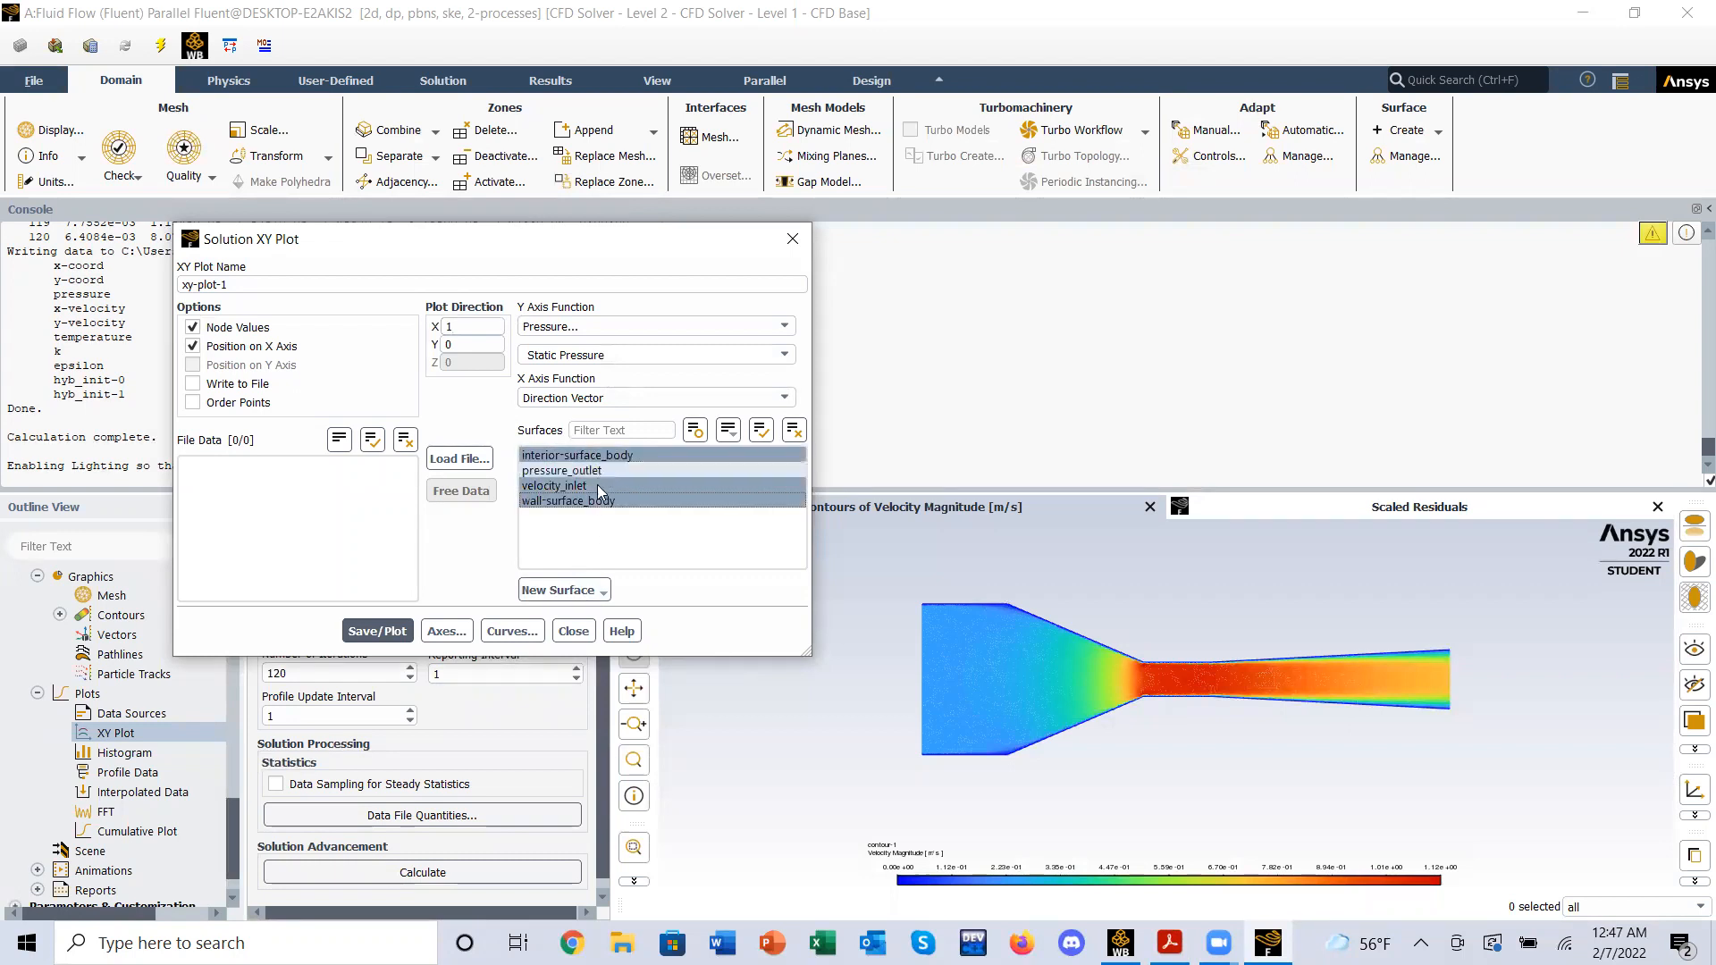
click(599, 501)
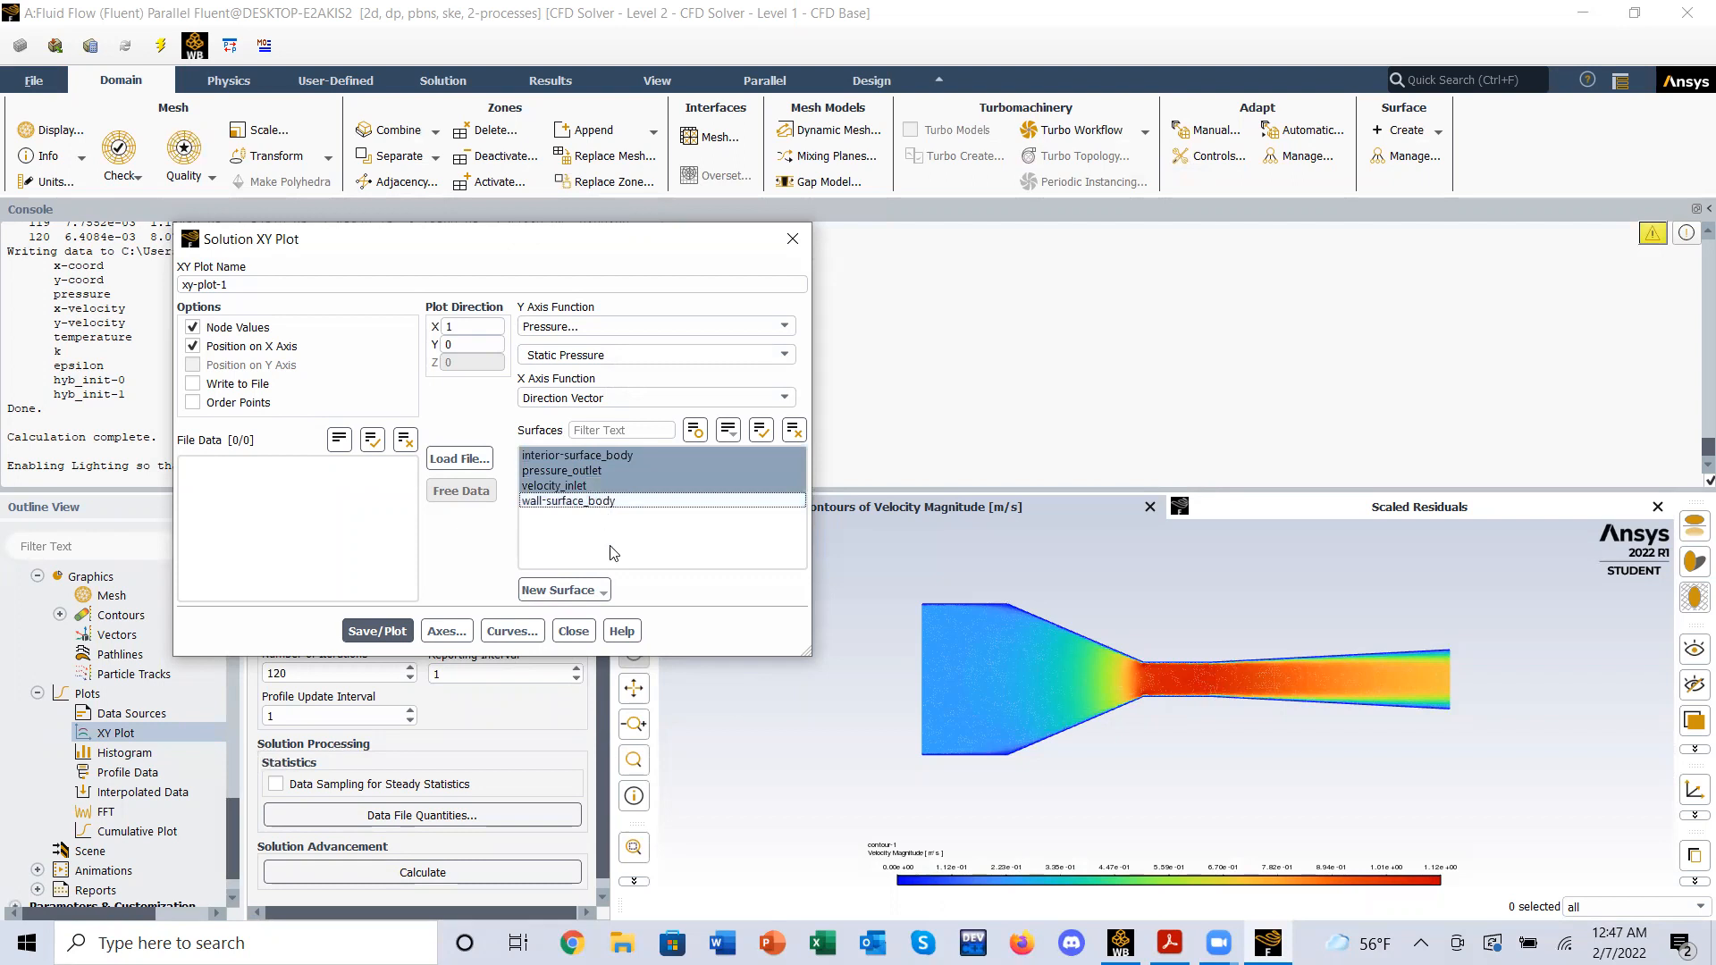
click(620, 326)
click(580, 345)
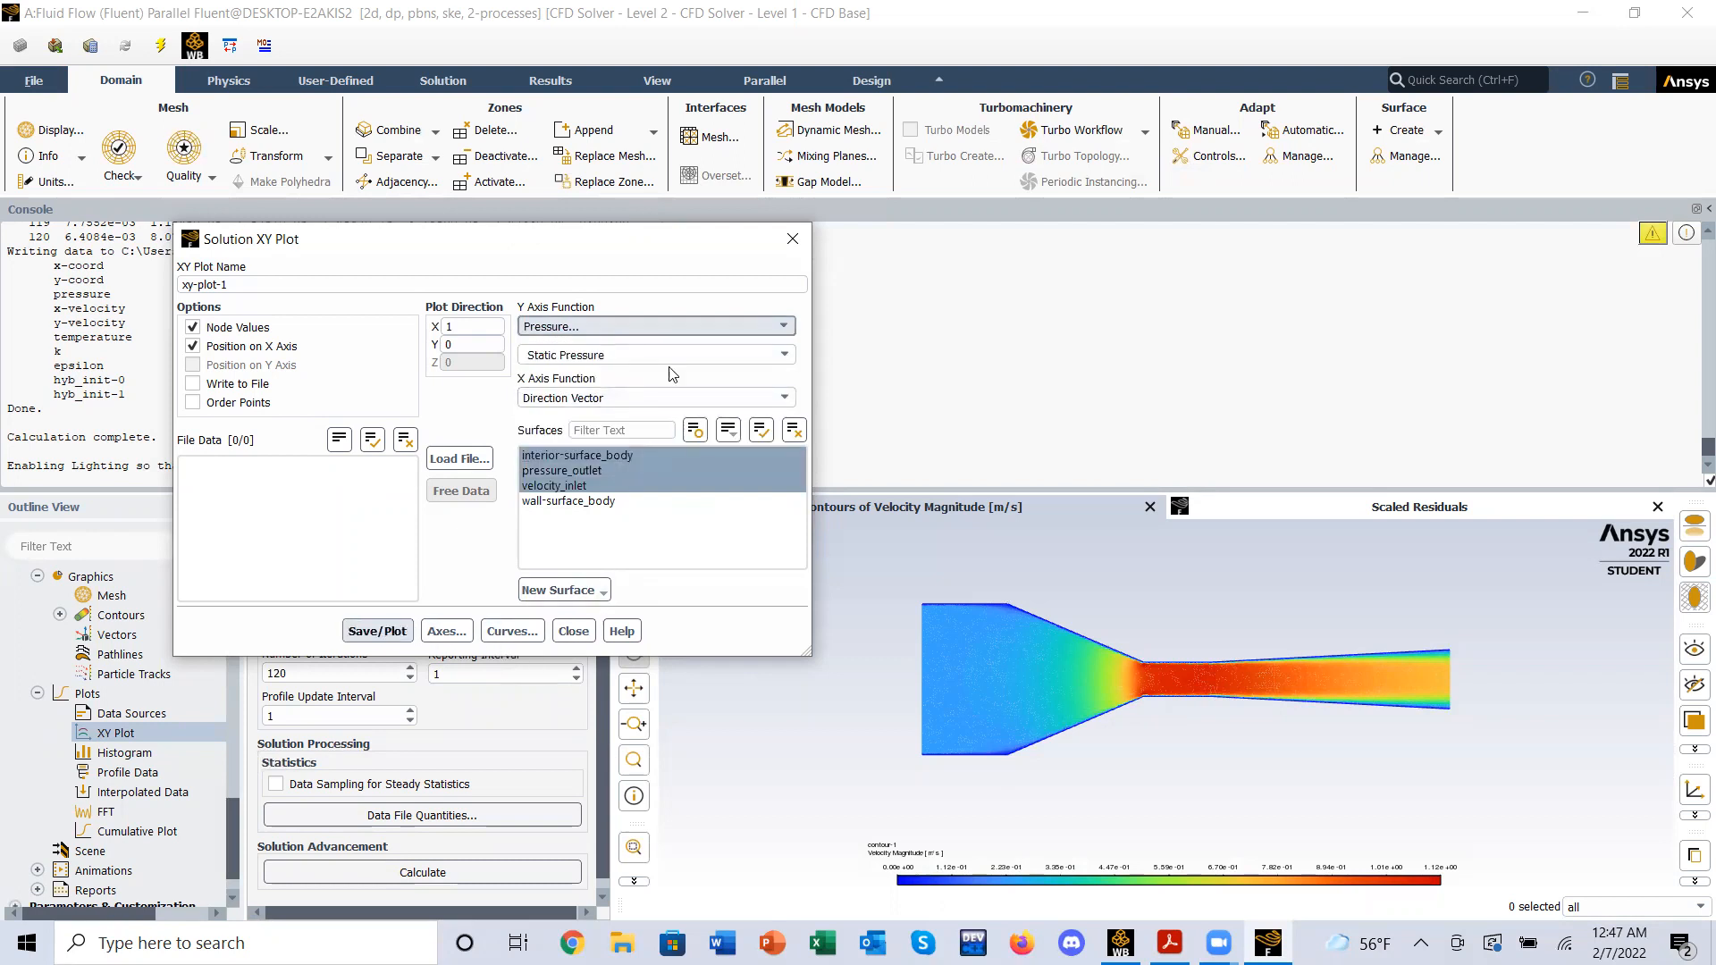
click(660, 327)
click(606, 261)
click(635, 360)
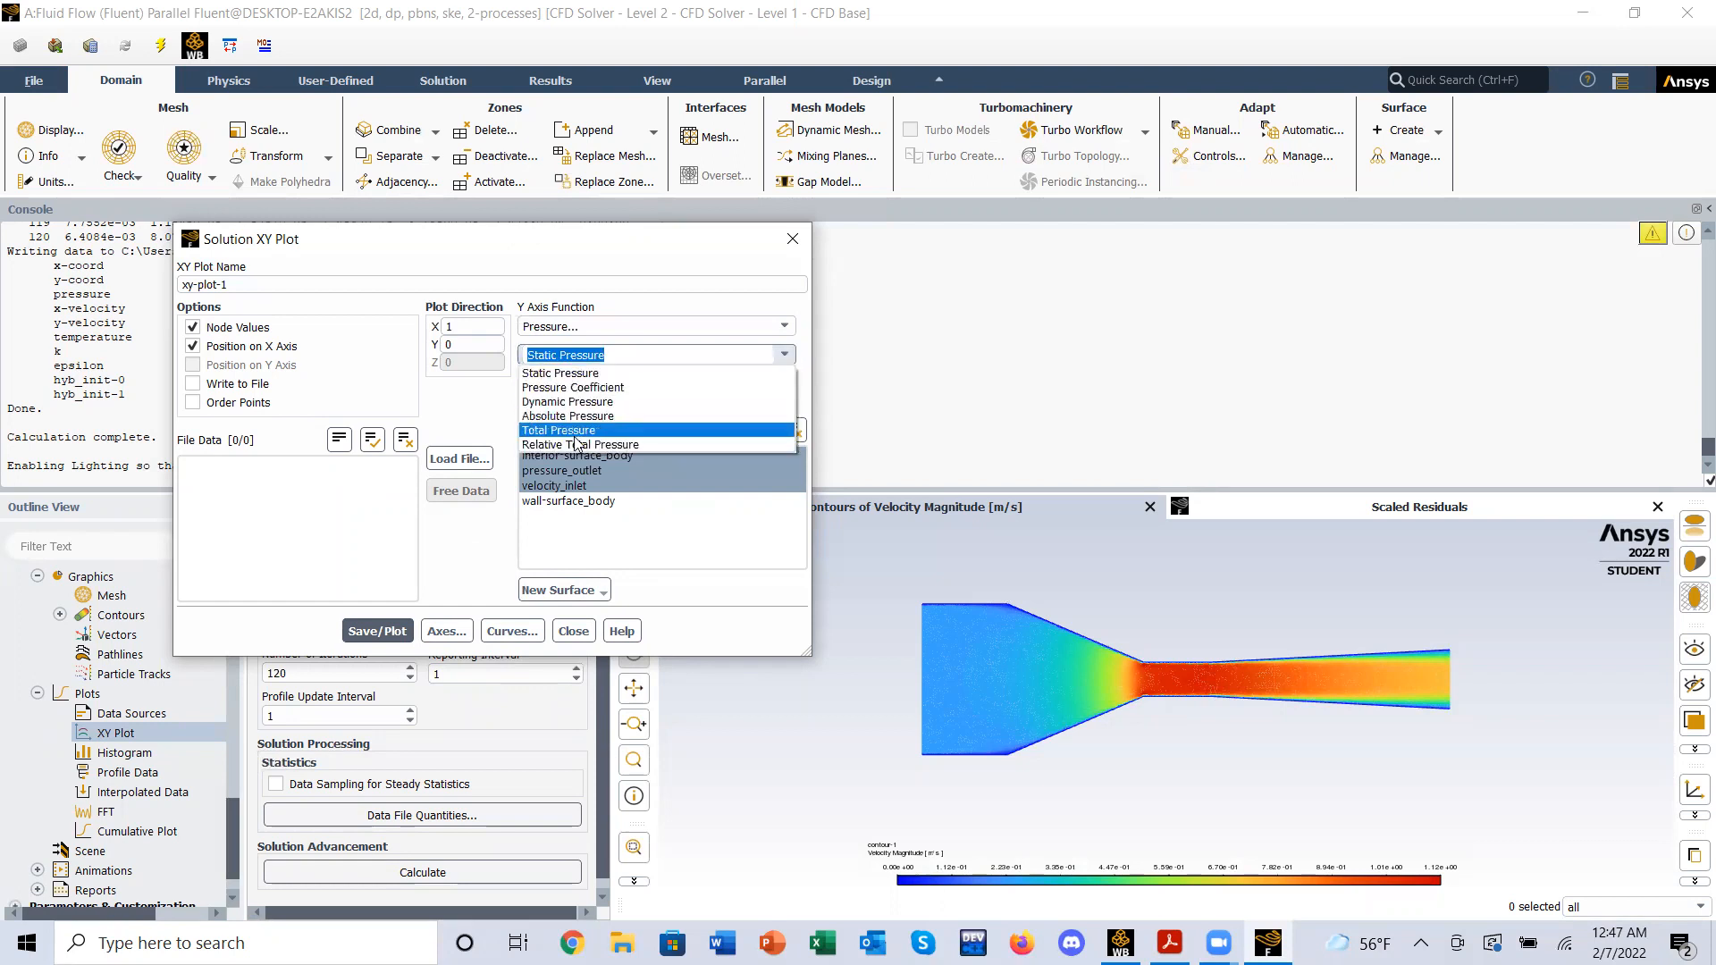
click(576, 432)
click(400, 634)
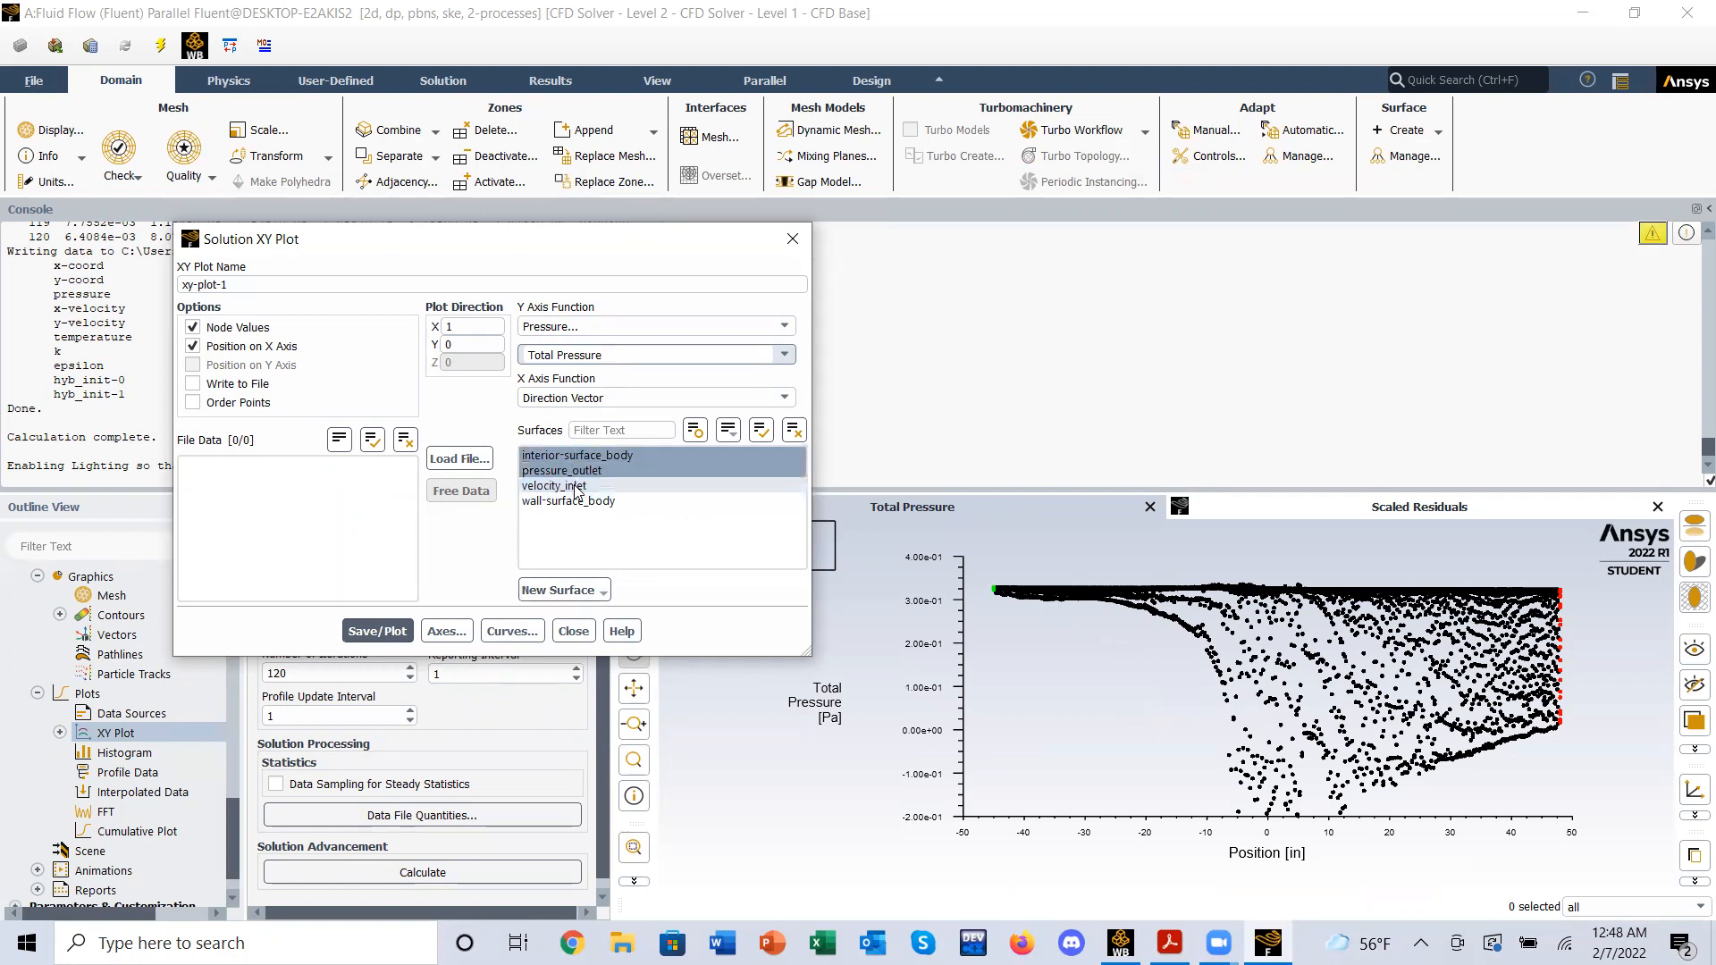
- Add wall-surface_body to the XY plot, remove interior-surface_body and replot the total pressure
click(601, 501)
click(373, 640)
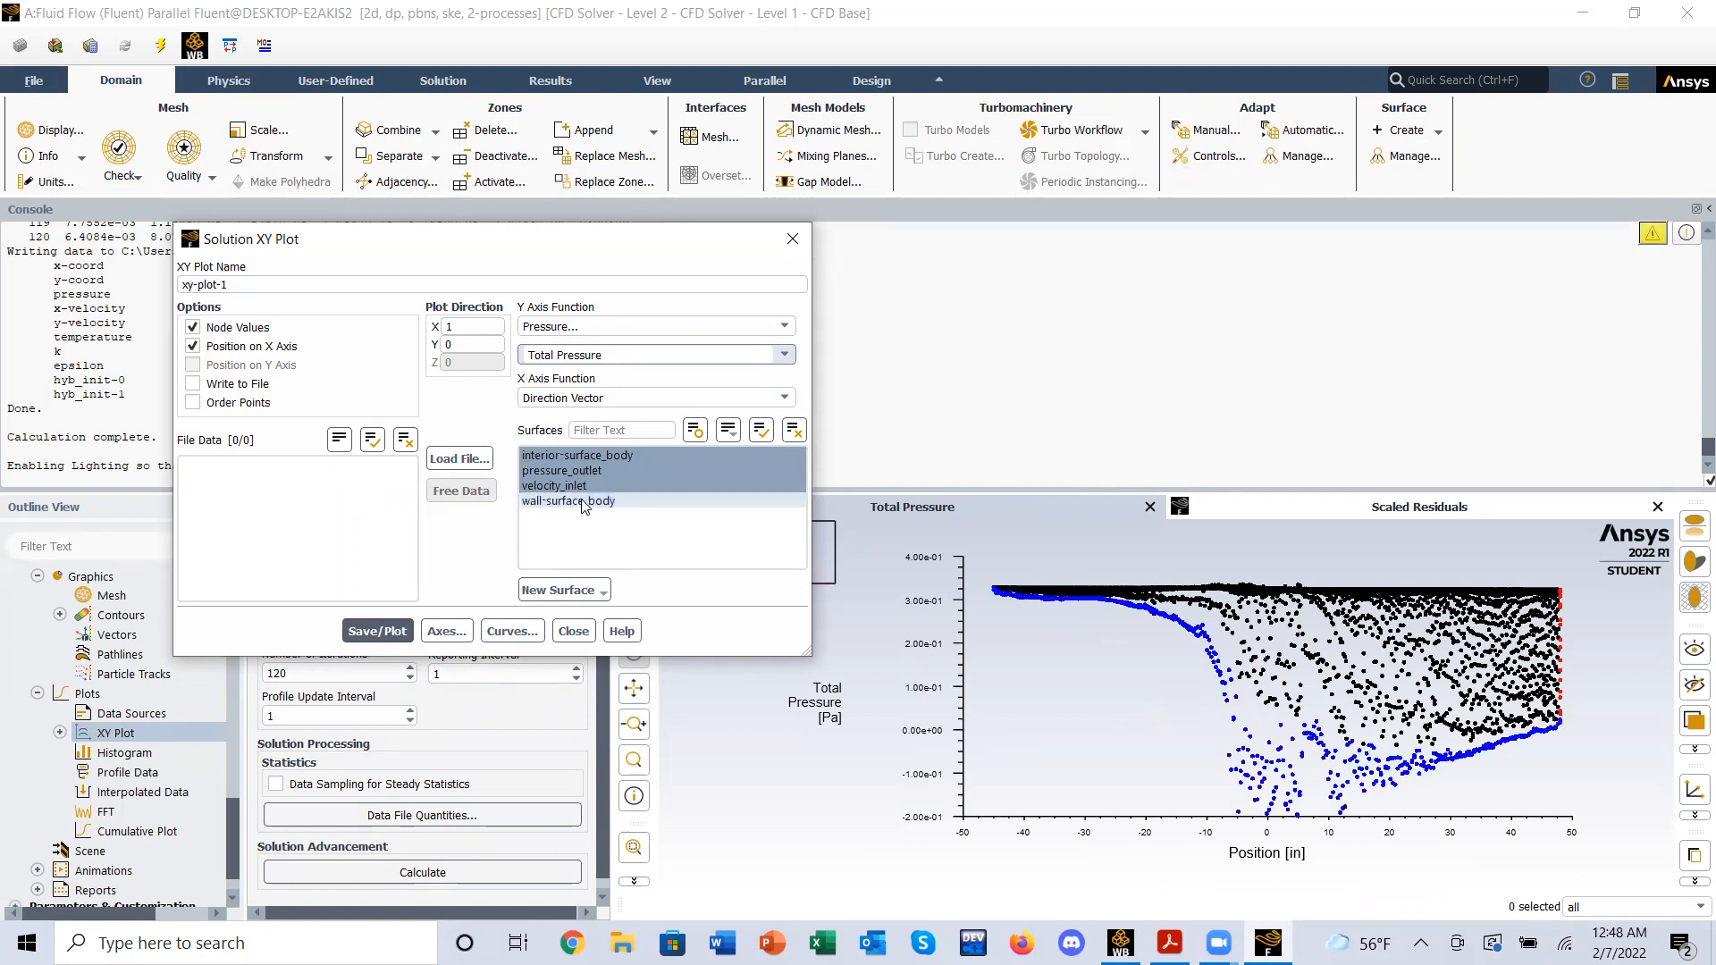
click(576, 455)
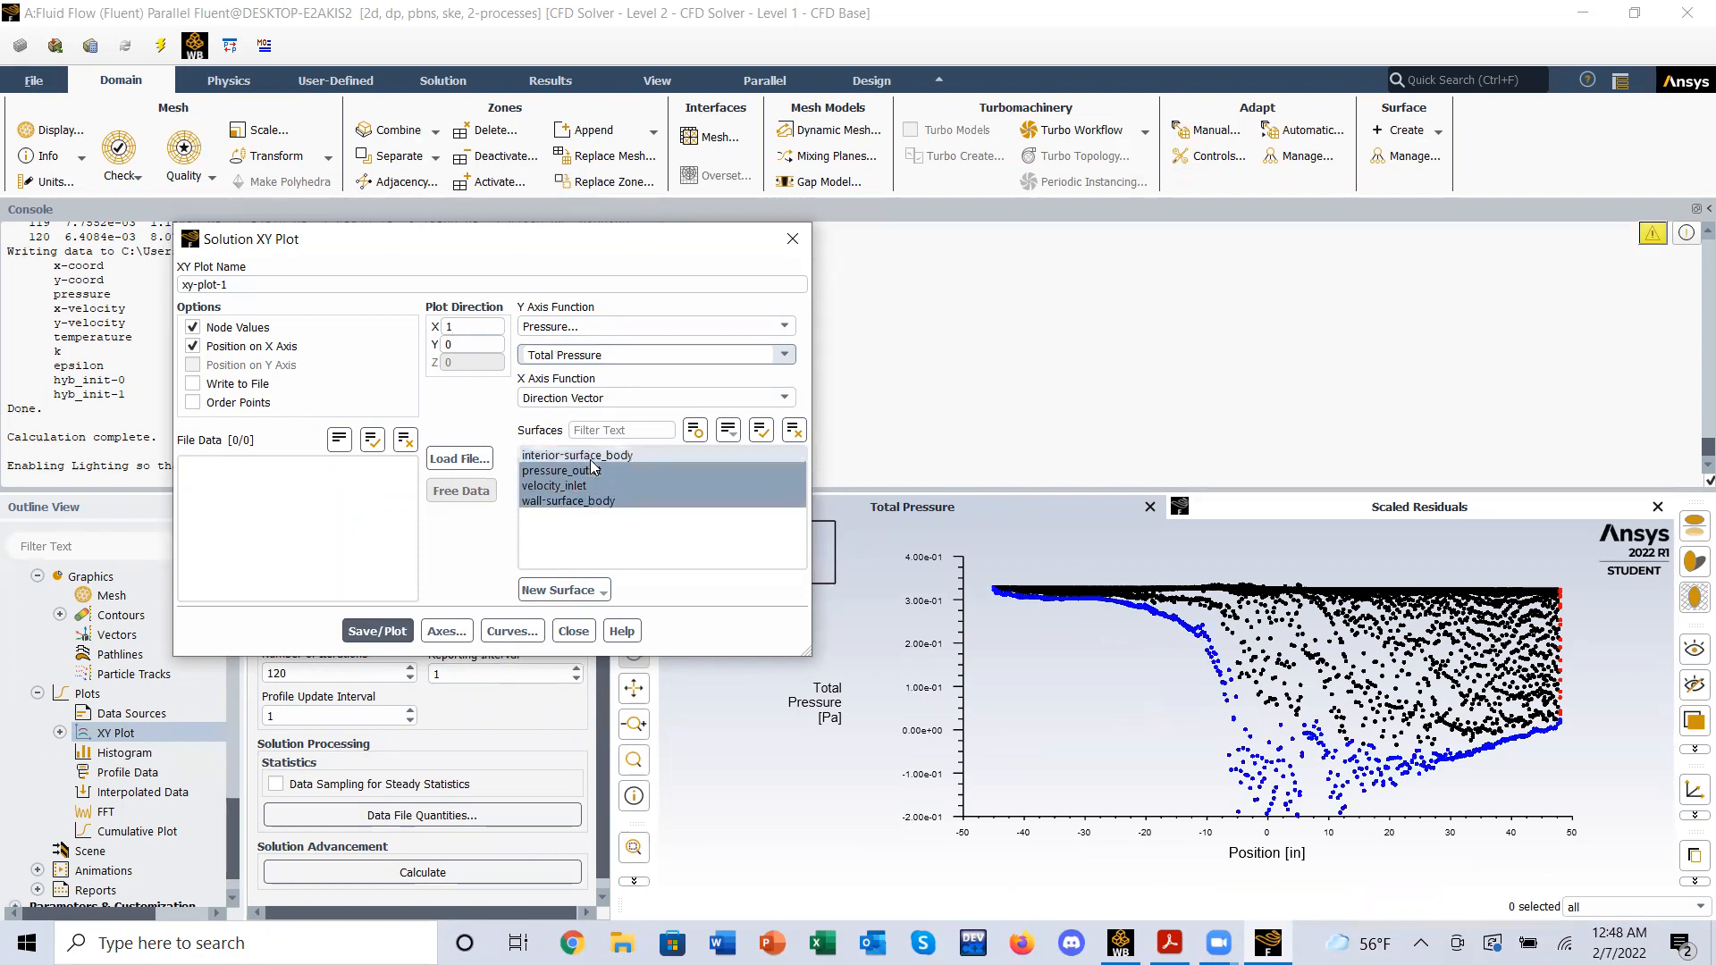
click(377, 631)
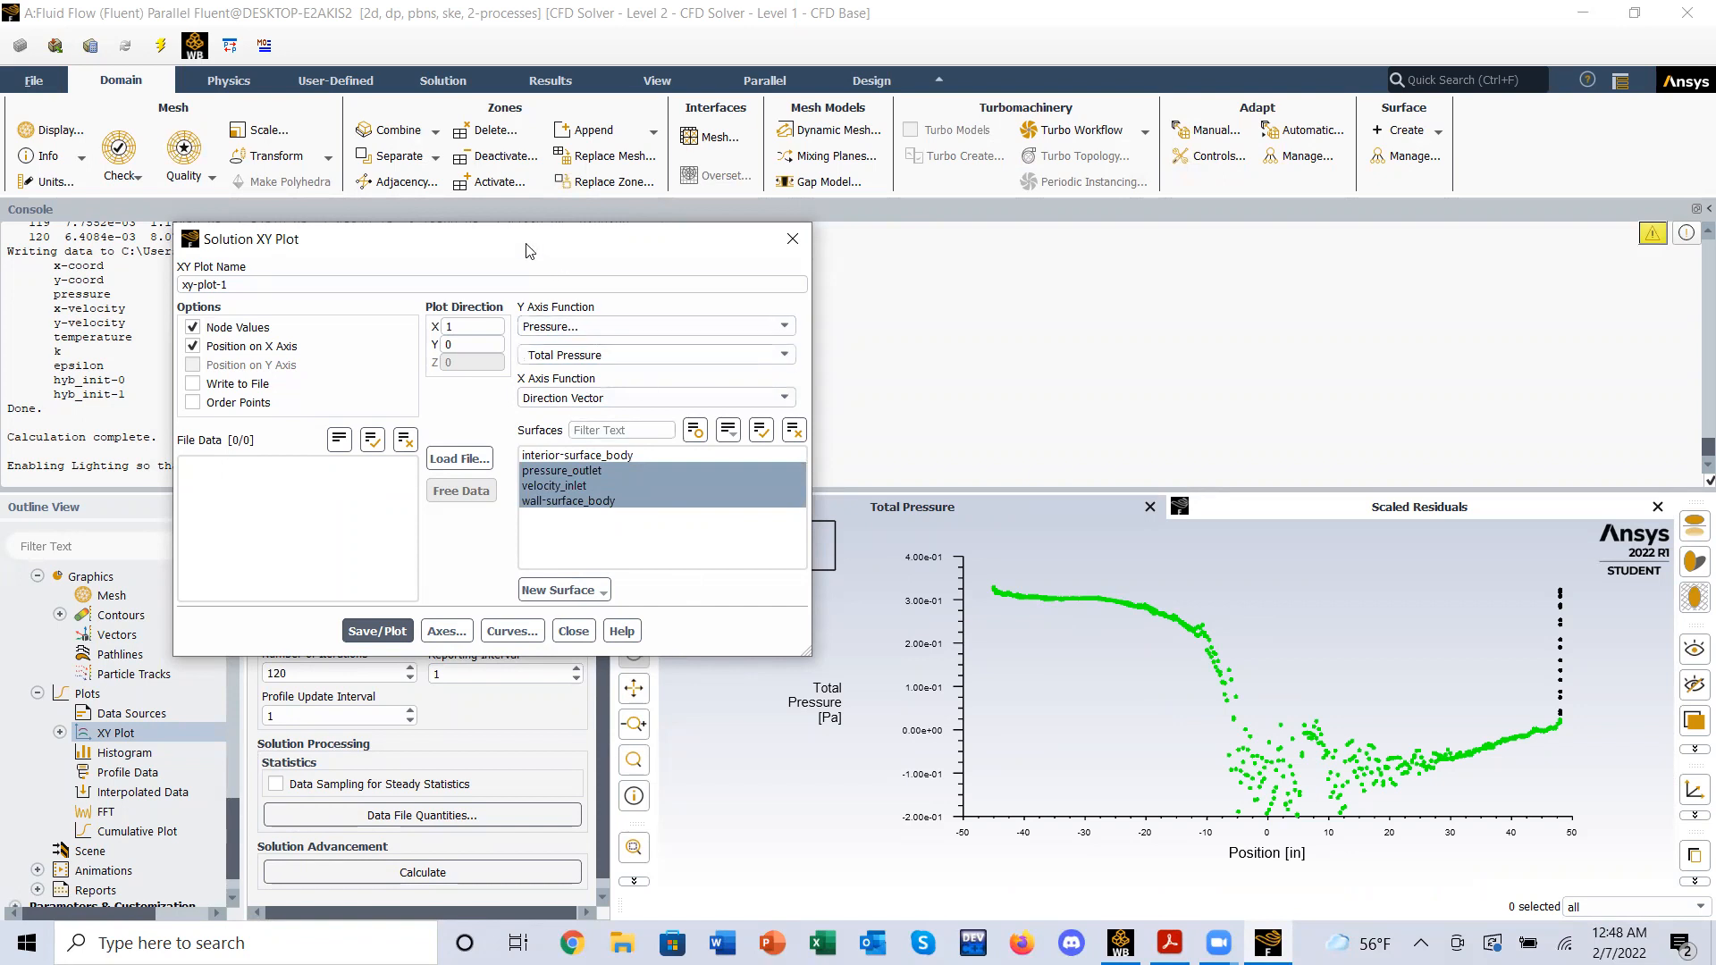
- Move the Solution XY Plot dialog away from the graph and shift the plot legend closer to the curves
drag(497, 236, 419, 168)
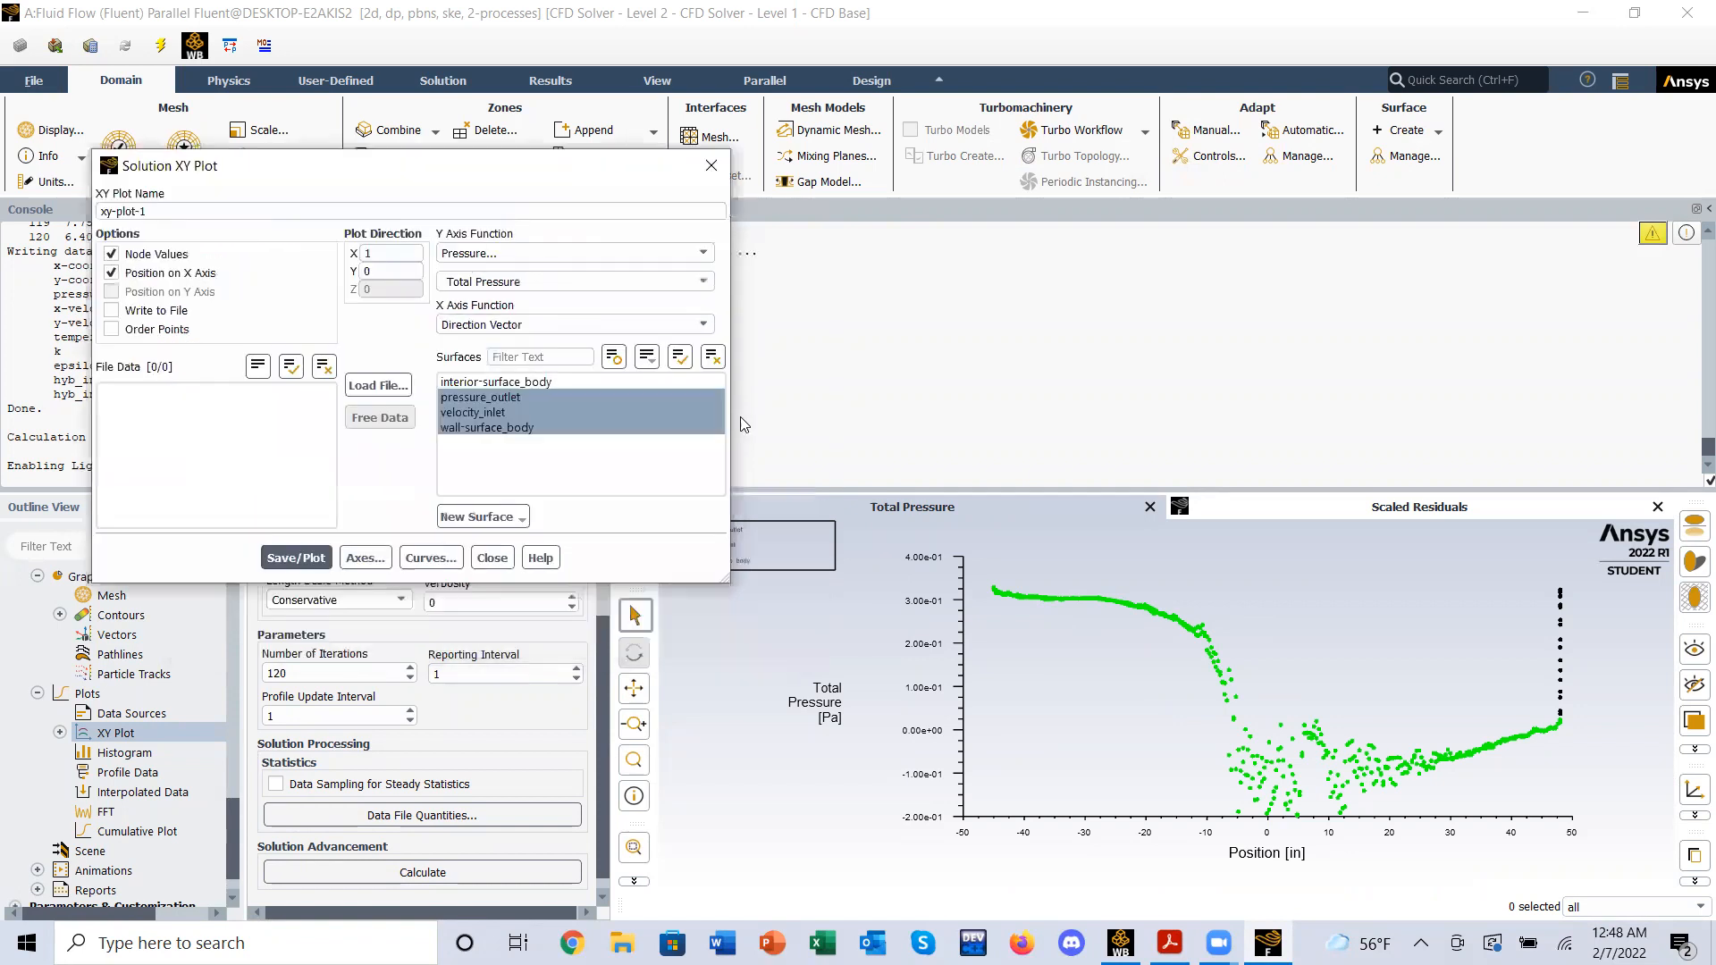
mouse_move(800, 554)
mouse_down()
mouse_move(858, 567)
mouse_move(799, 554)
mouse_up()
click(624, 397)
click(624, 398)
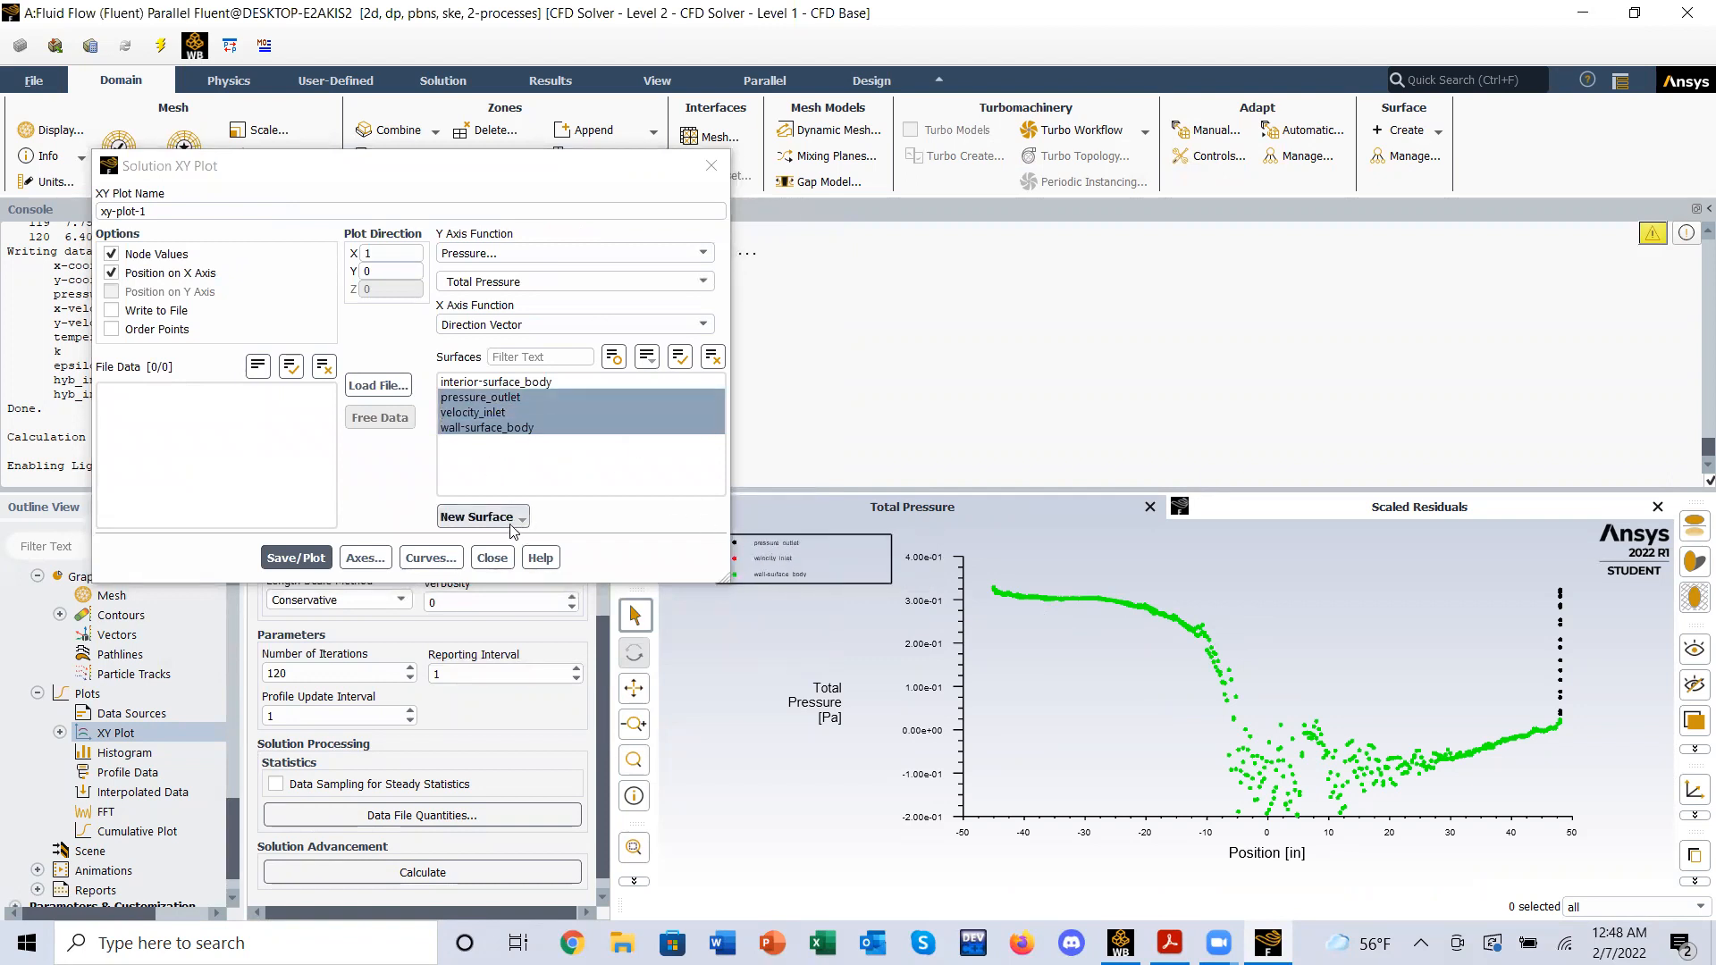
- Switch to the PROJECT 1 PDF and review the centerline and test section plot requirements
click(1169, 943)
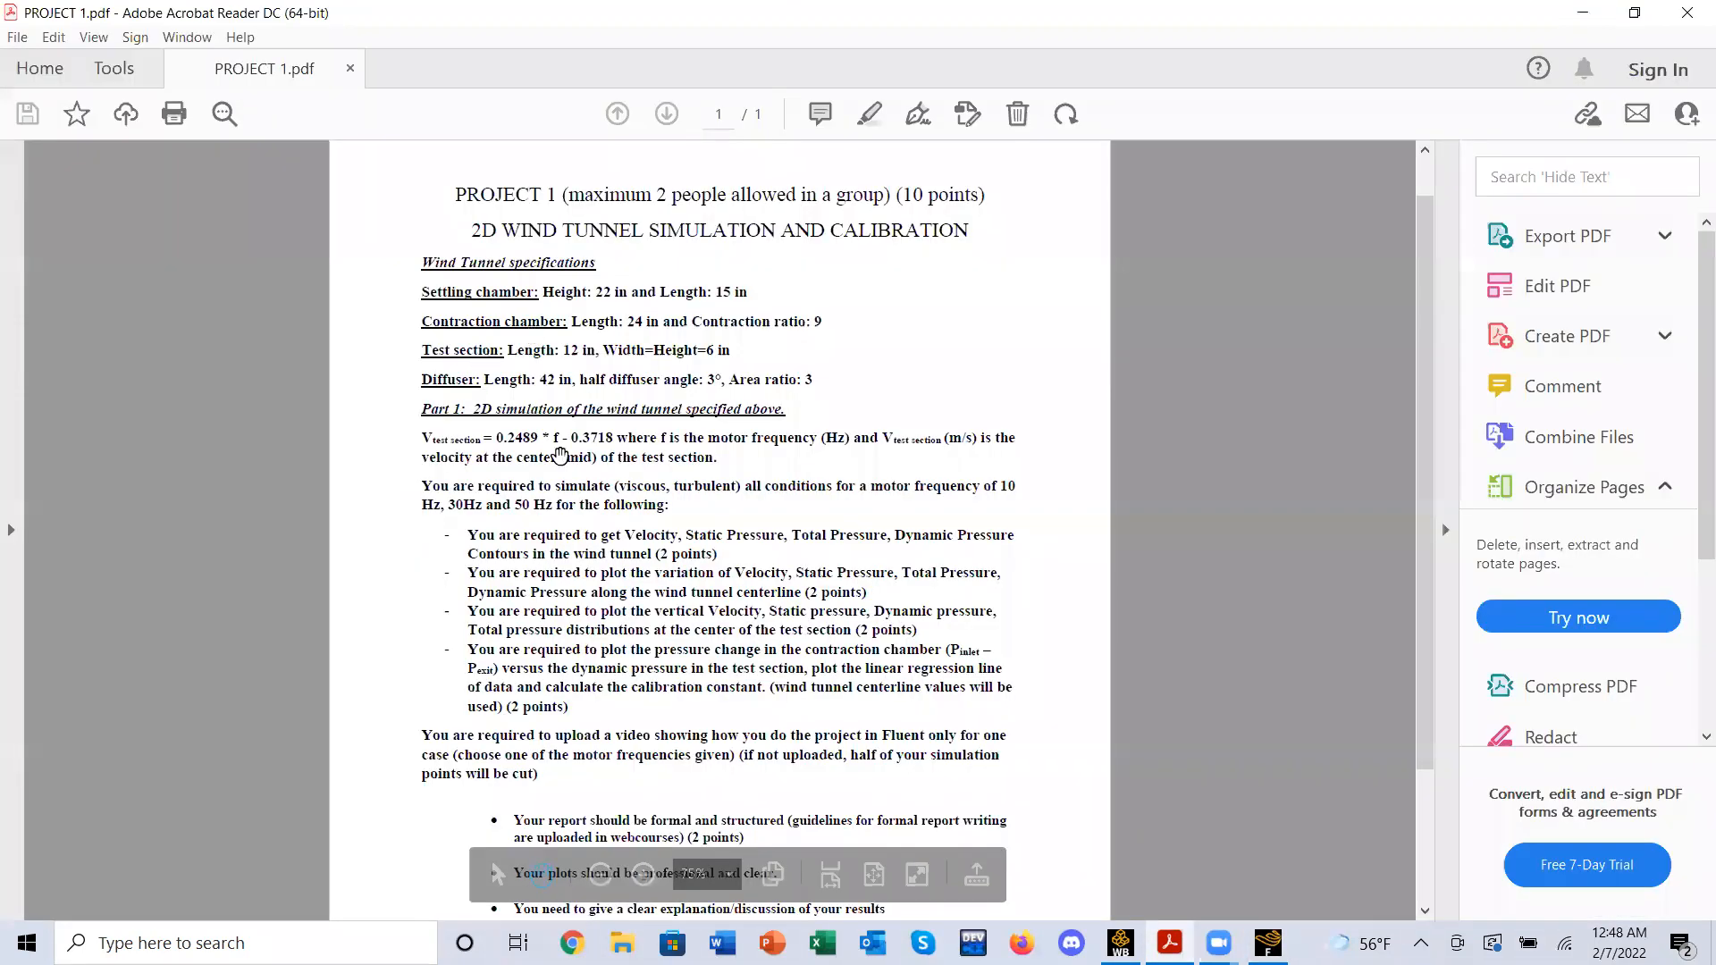
scroll(334, 465, down, 2)
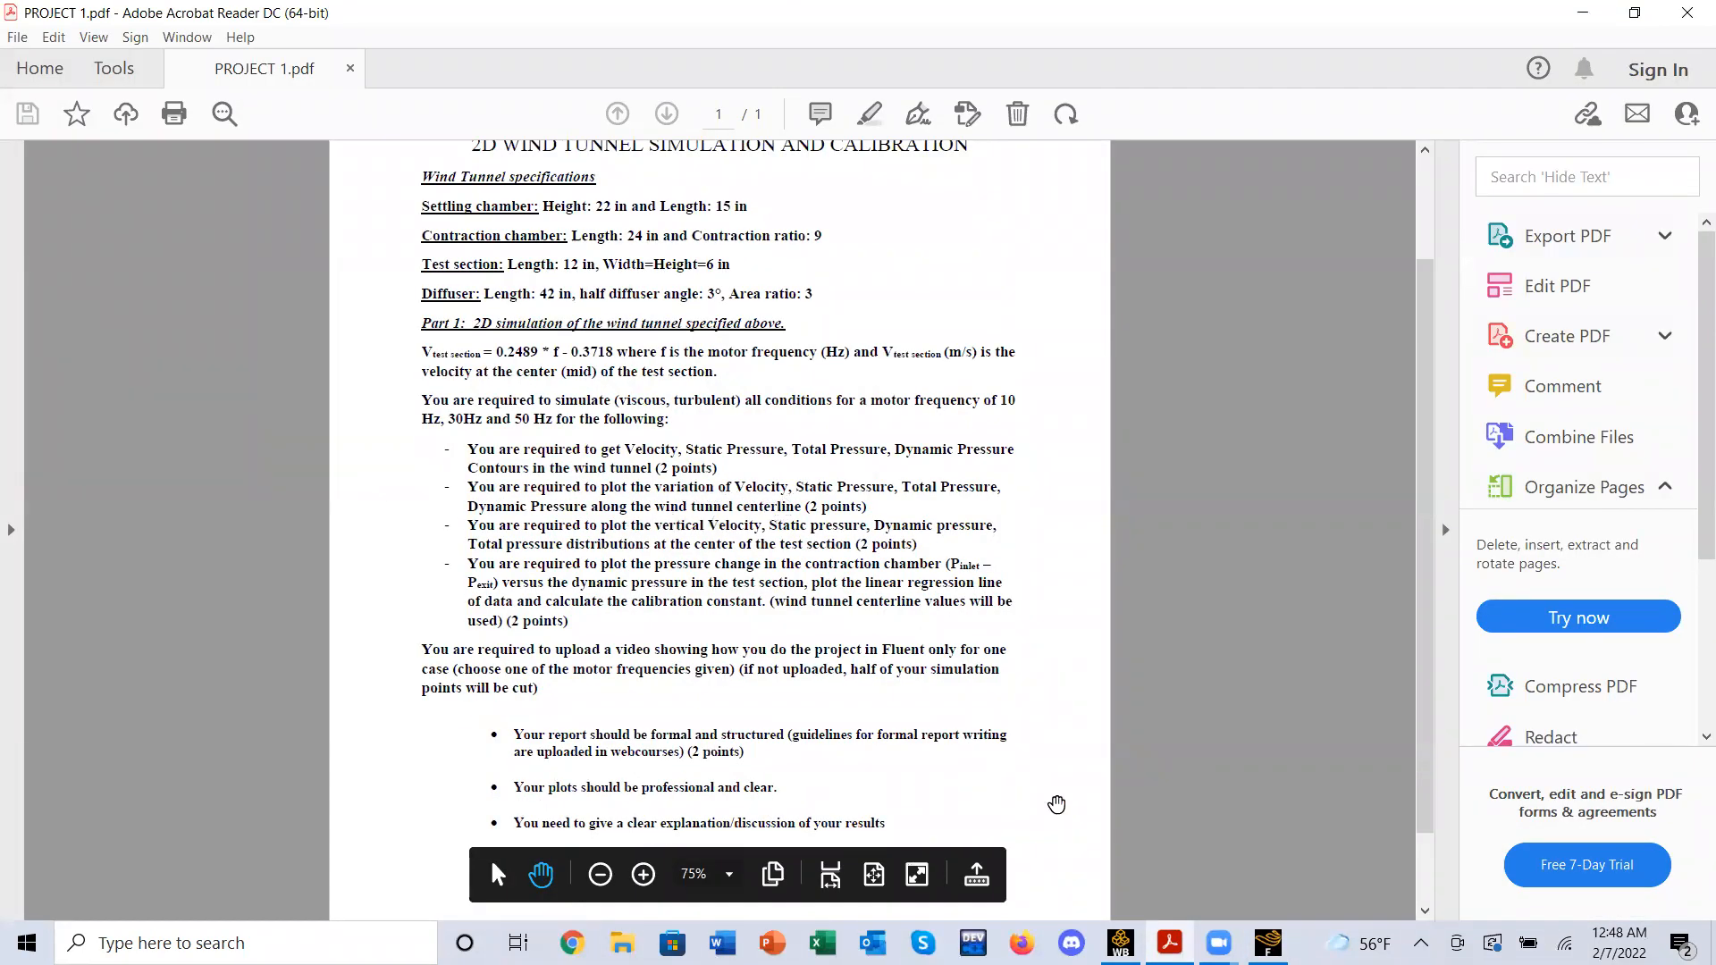
- Switch back to Fluent and create a line surface along the tunnel centerline from (-45, 0) to (48, 0) in
click(1169, 943)
click(483, 517)
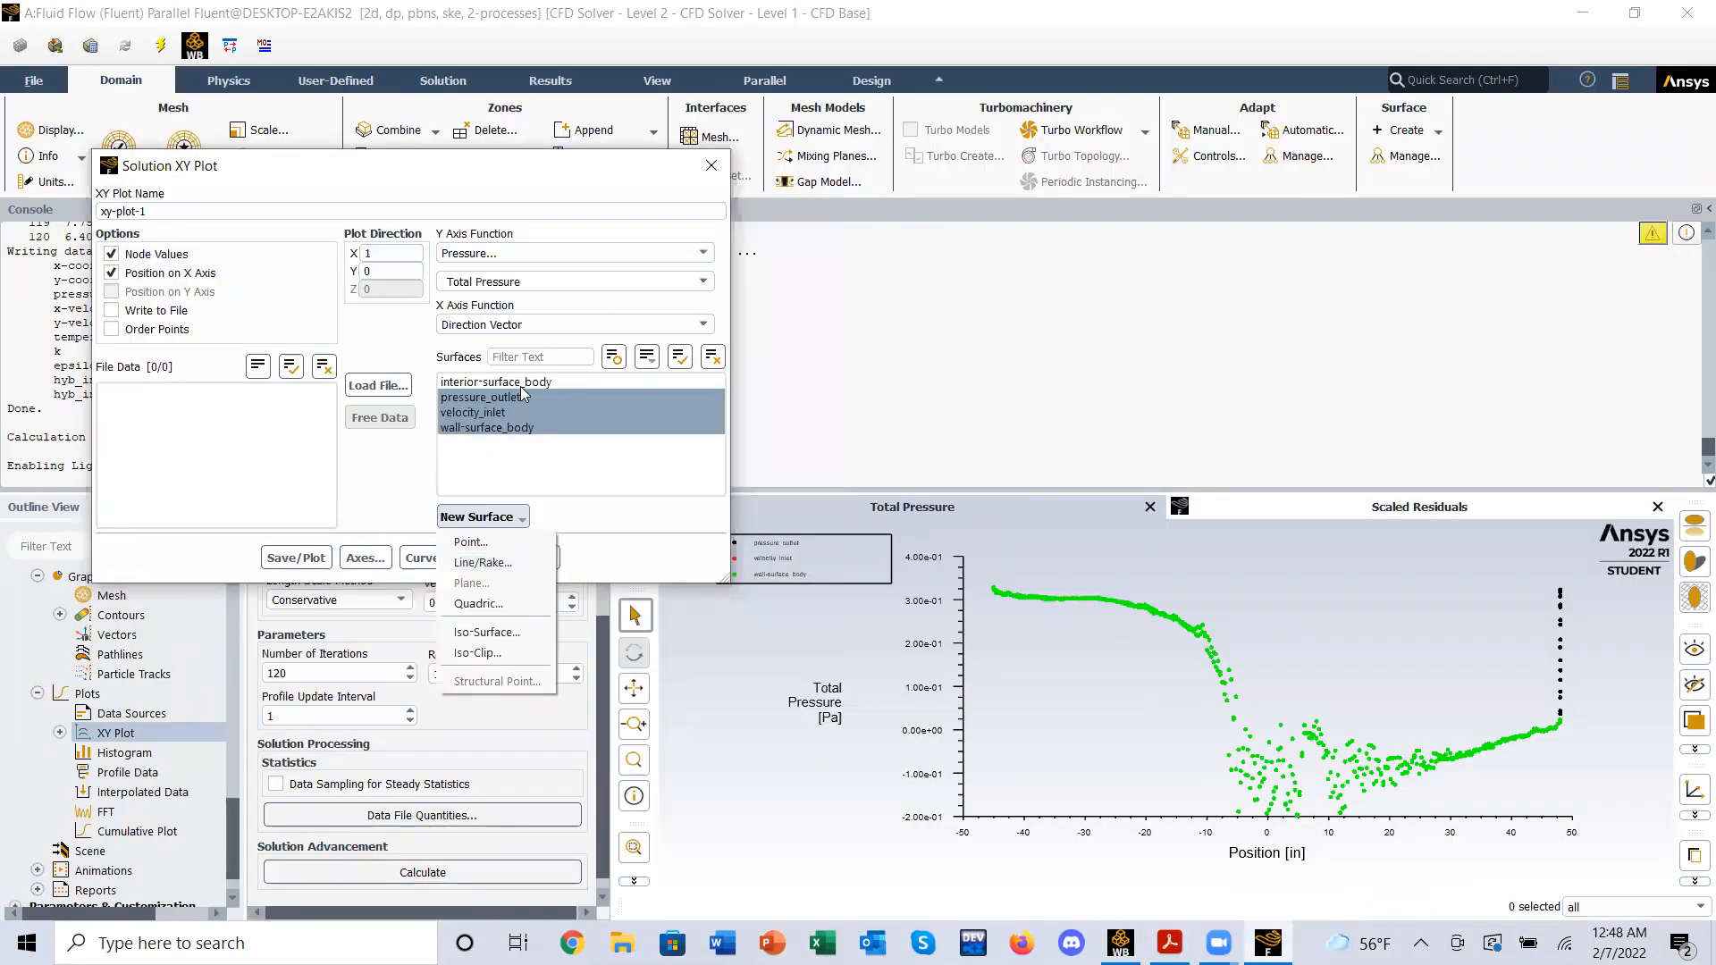
click(481, 562)
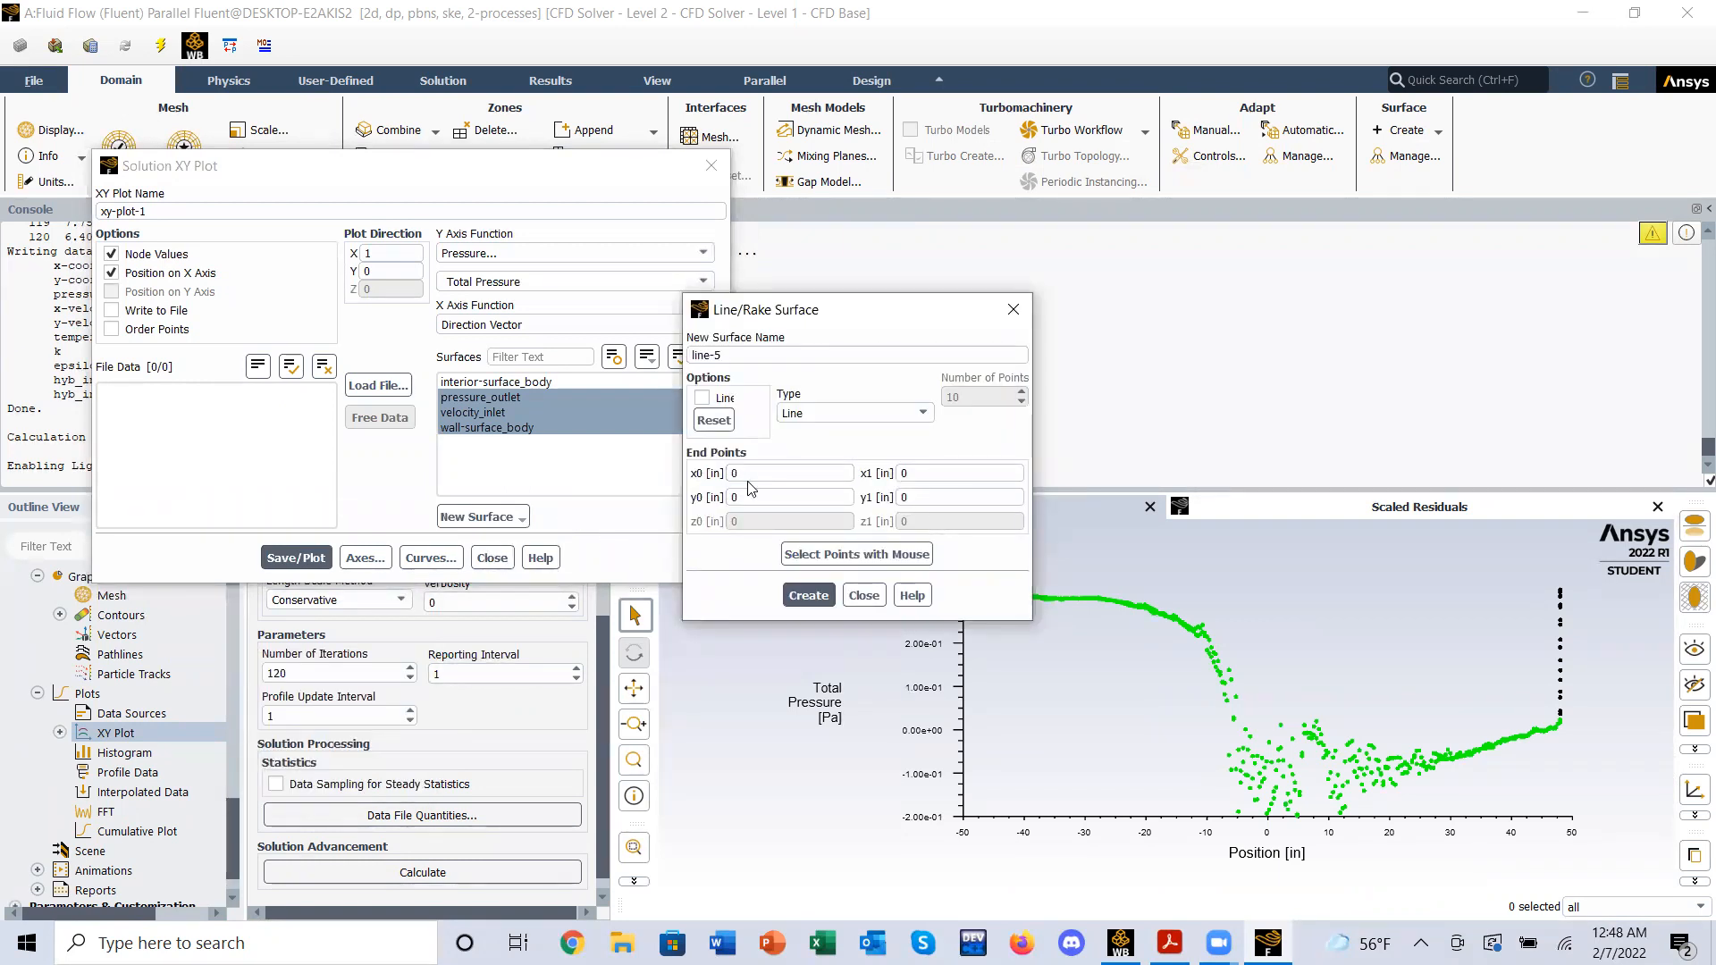
click(934, 498)
double_click(758, 474)
text(-45)
click(929, 480)
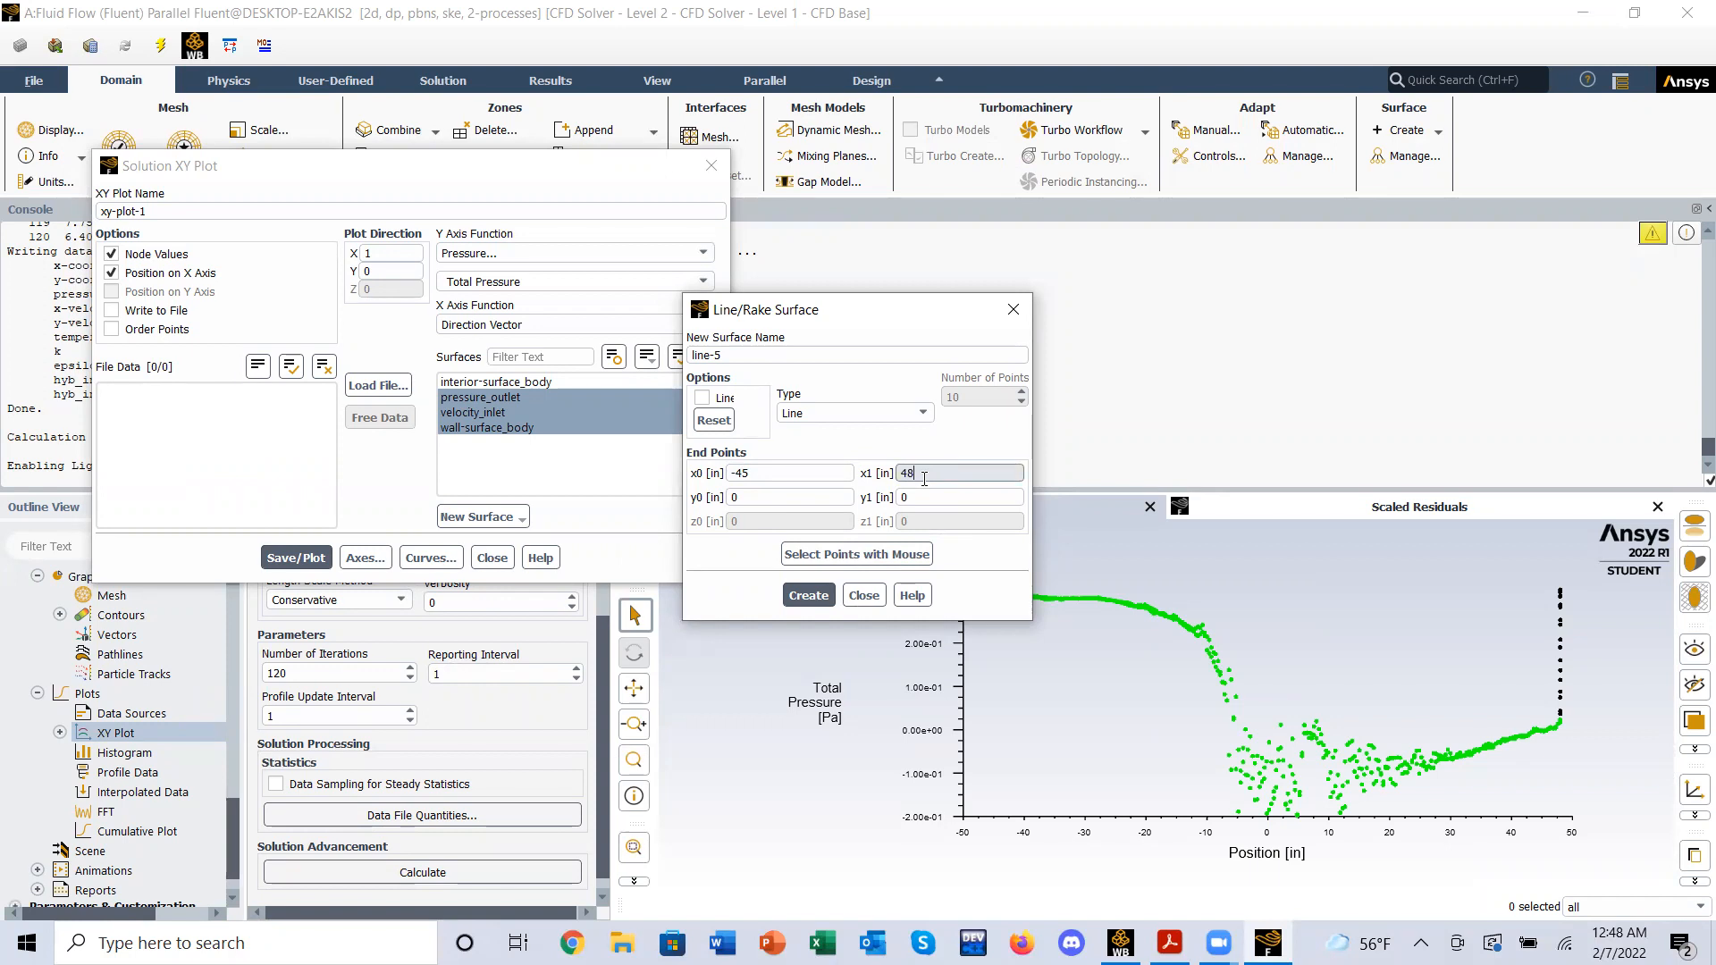
text(48)
click(809, 596)
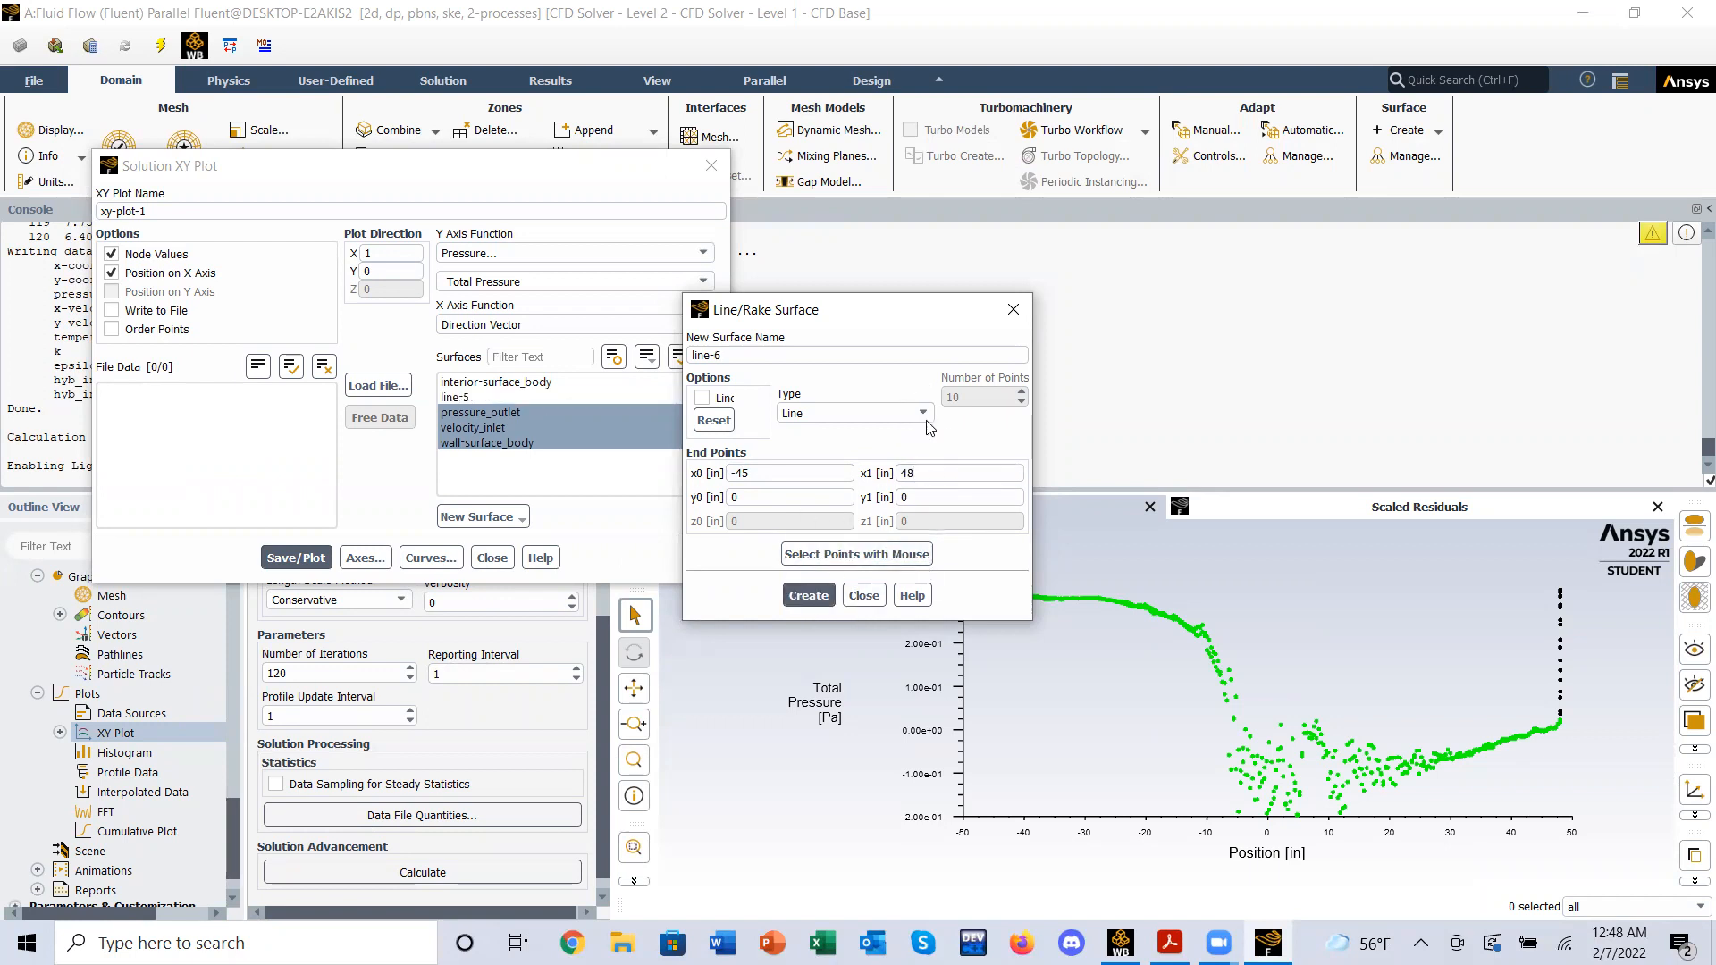
click(1024, 318)
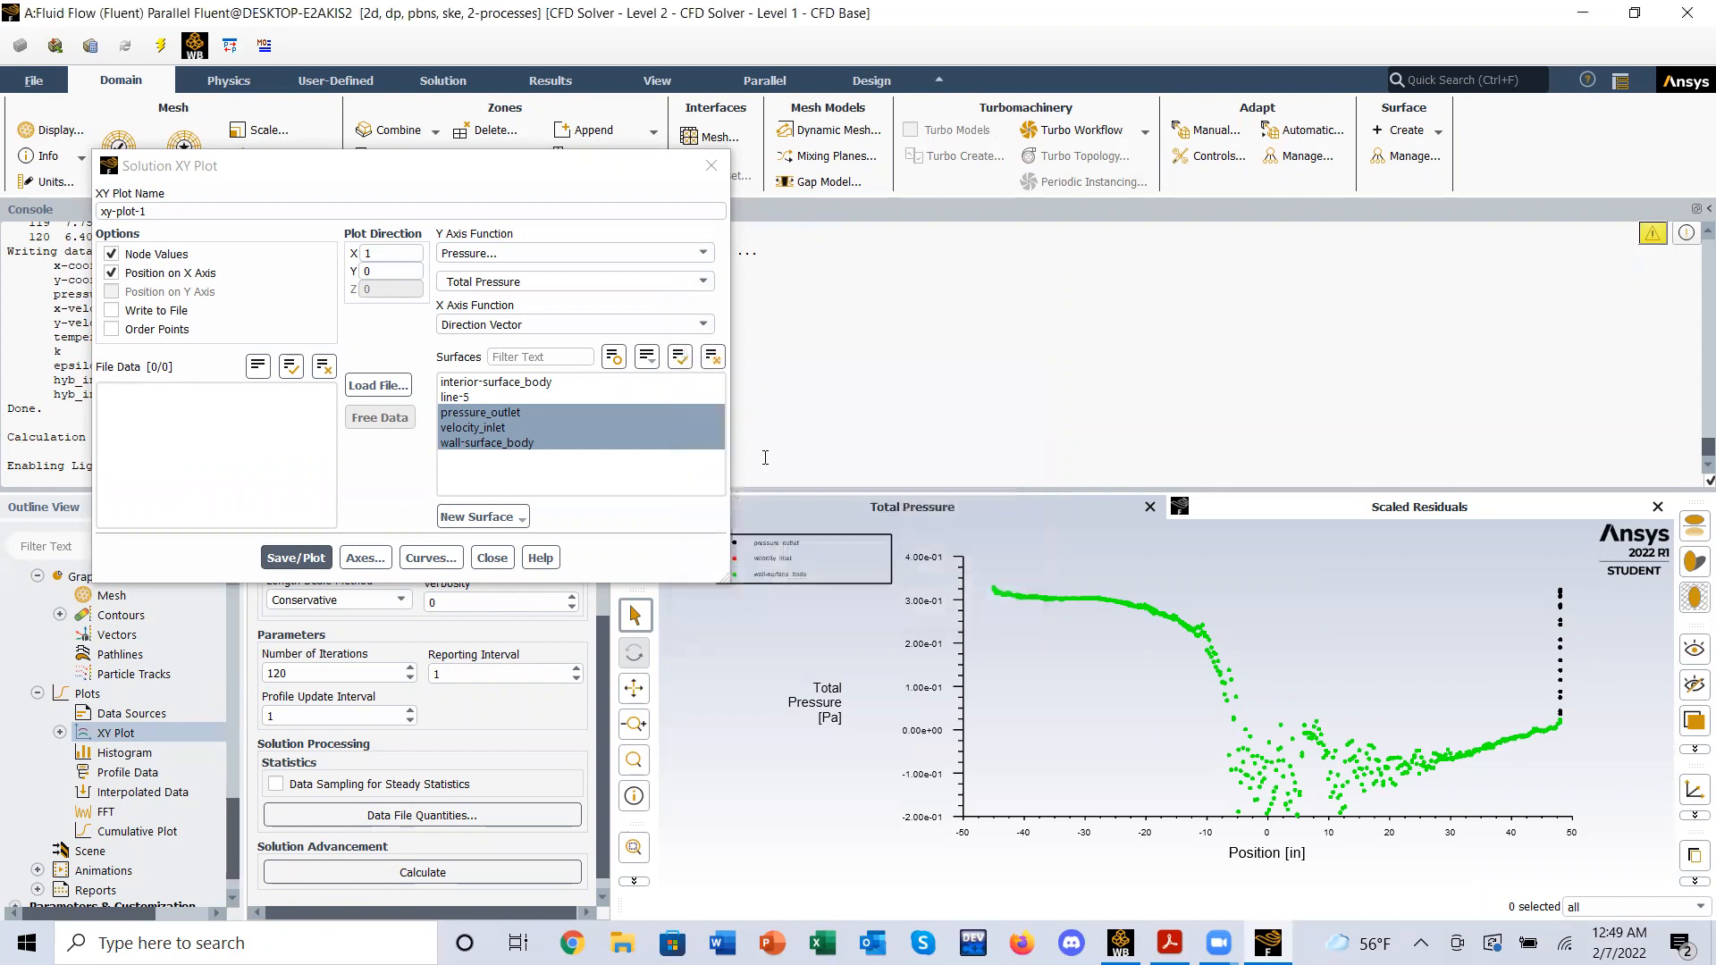
- Select only the line-5 centerline surface in xy-plot-1 and plot its total pressure
click(543, 447)
click(501, 442)
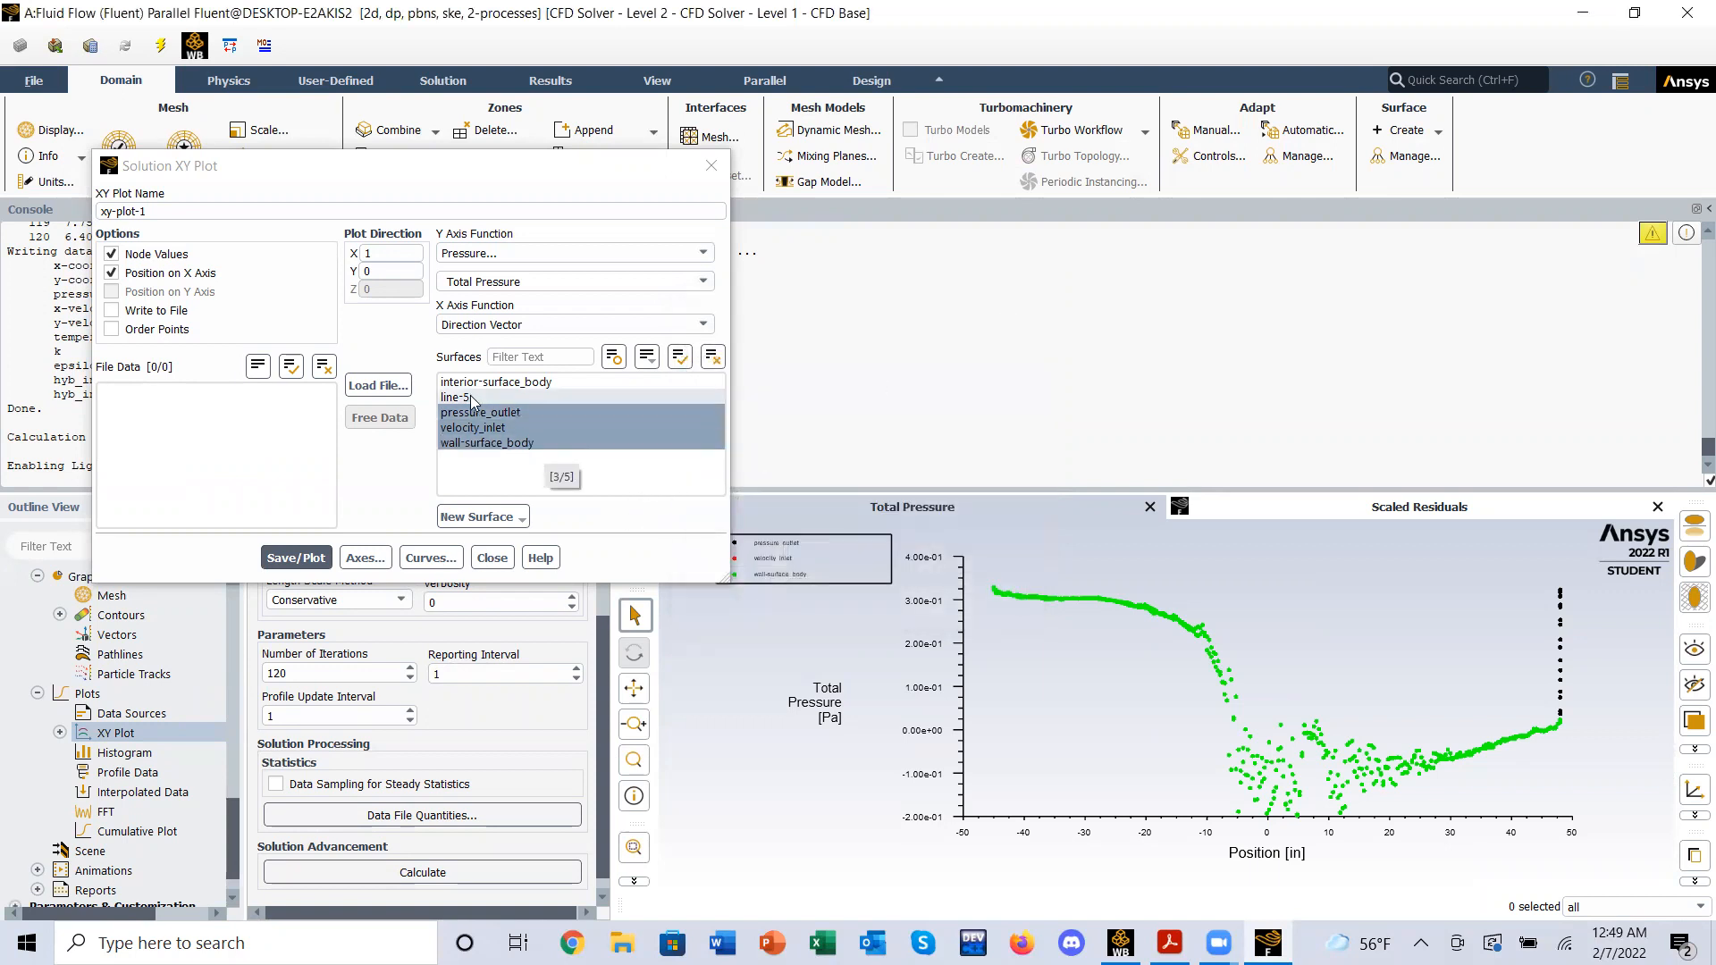
click(495, 397)
drag(495, 415, 507, 481)
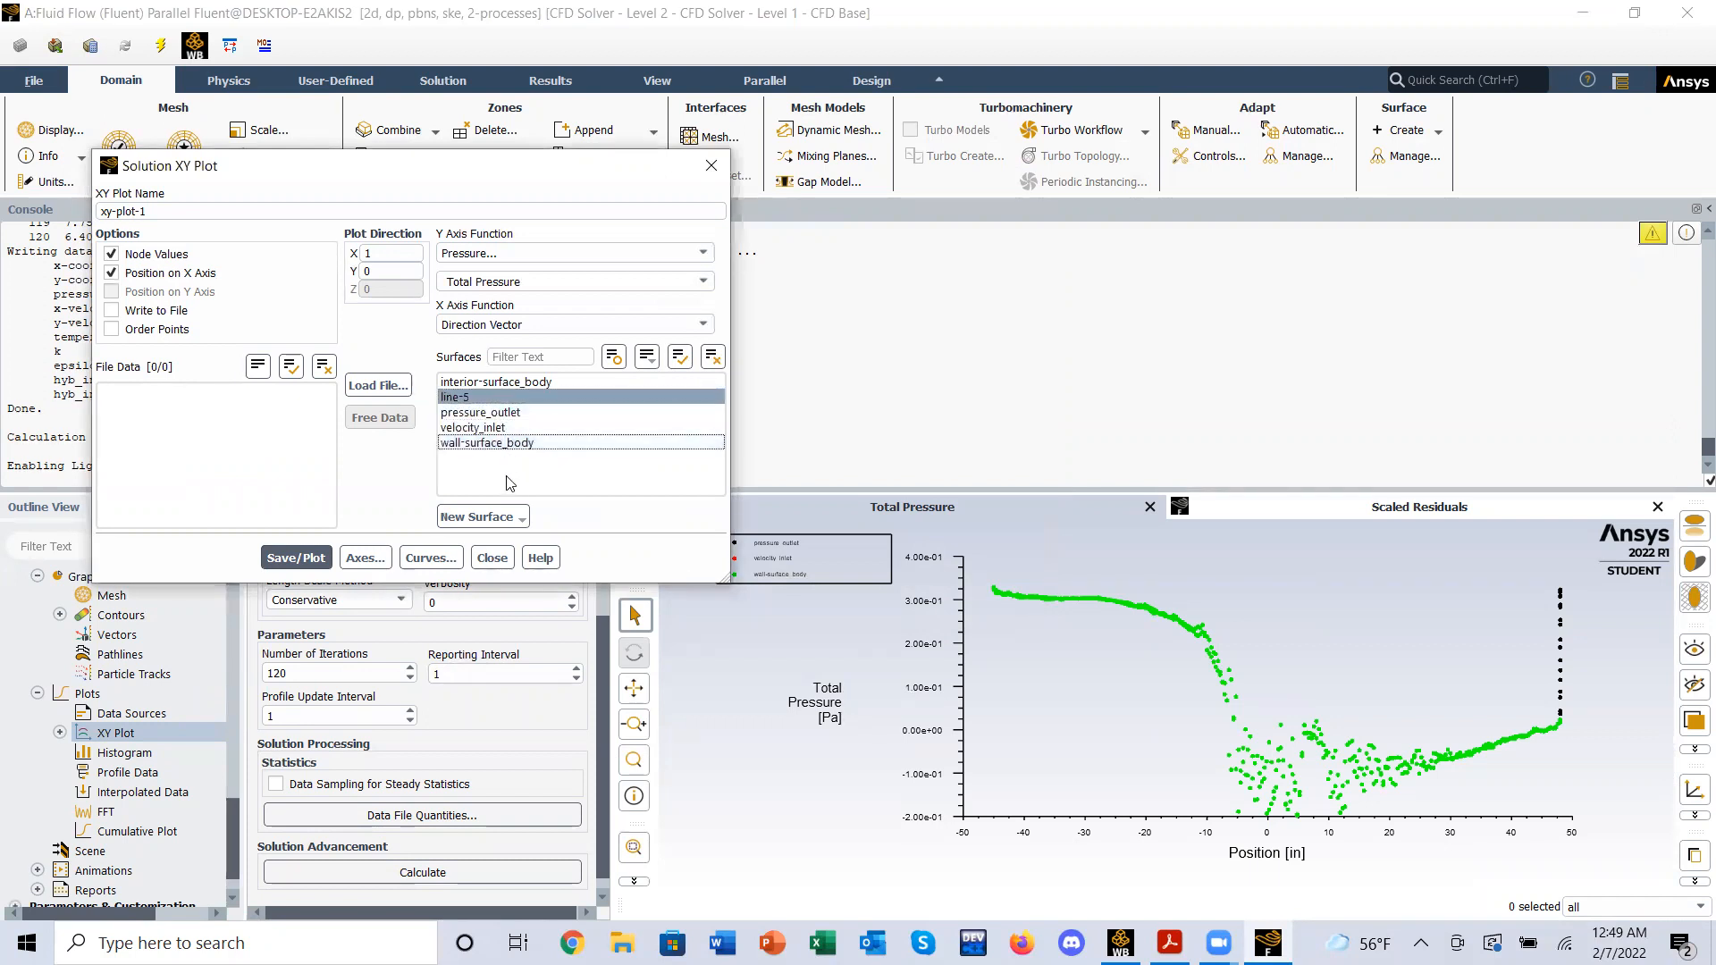
click(307, 561)
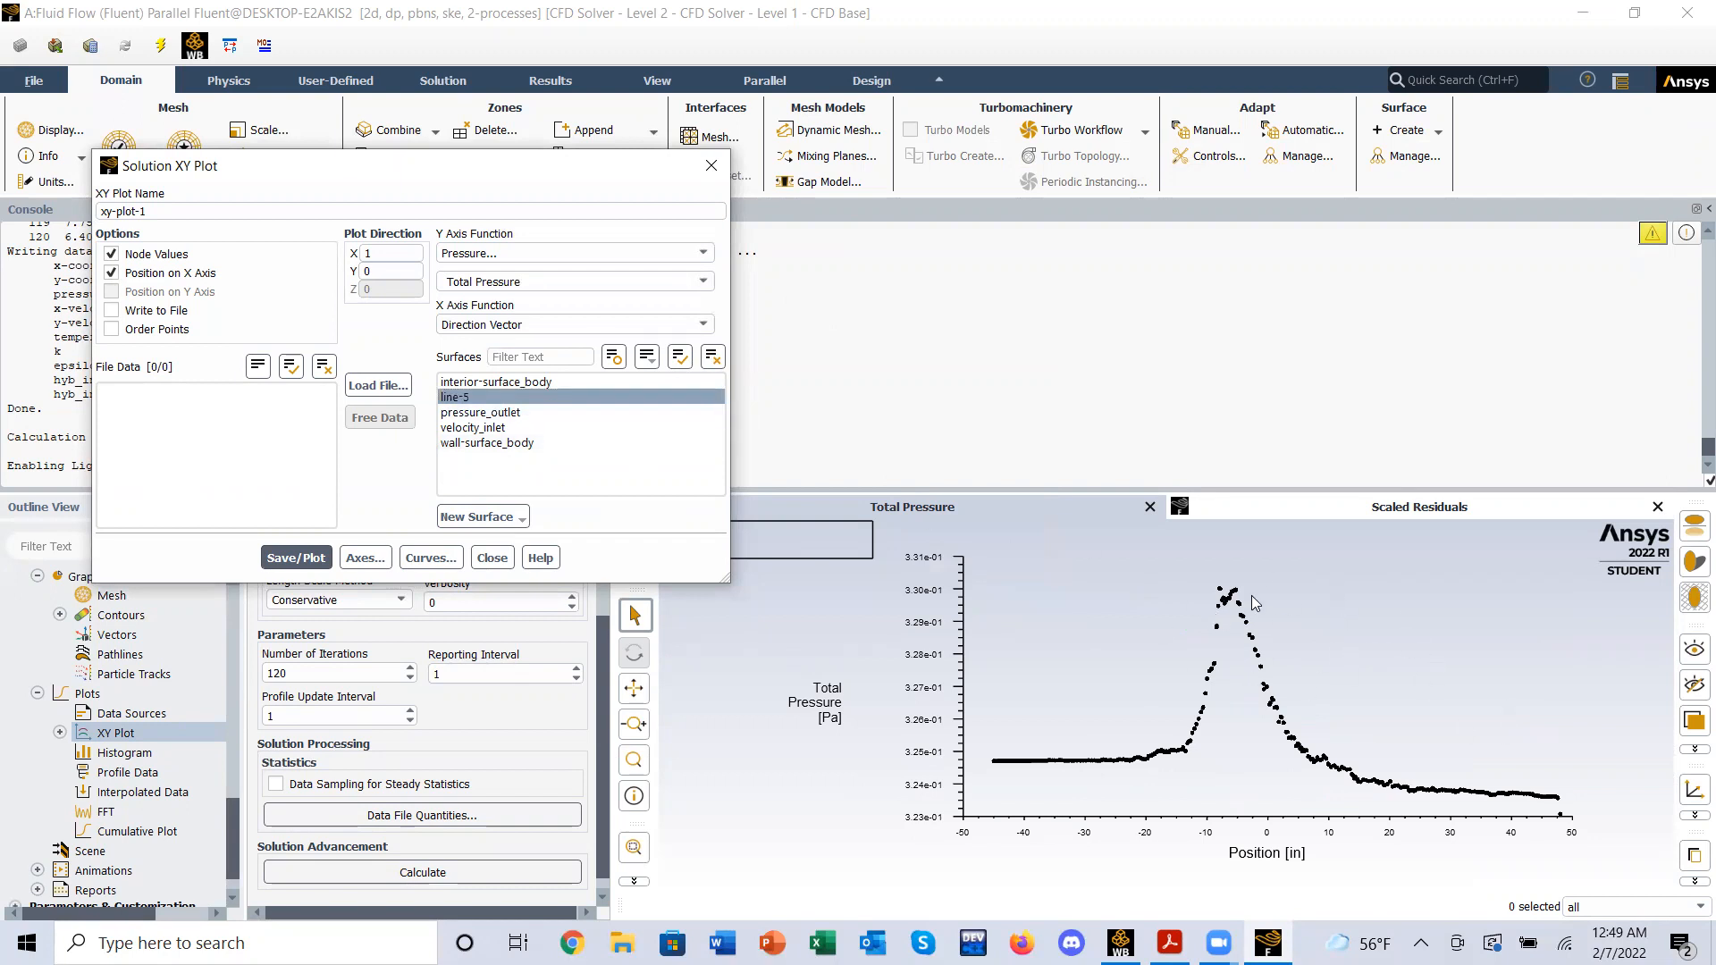
- Plot Static Pressure along line-5 and move the legend into the empty area below the curve
click(620, 253)
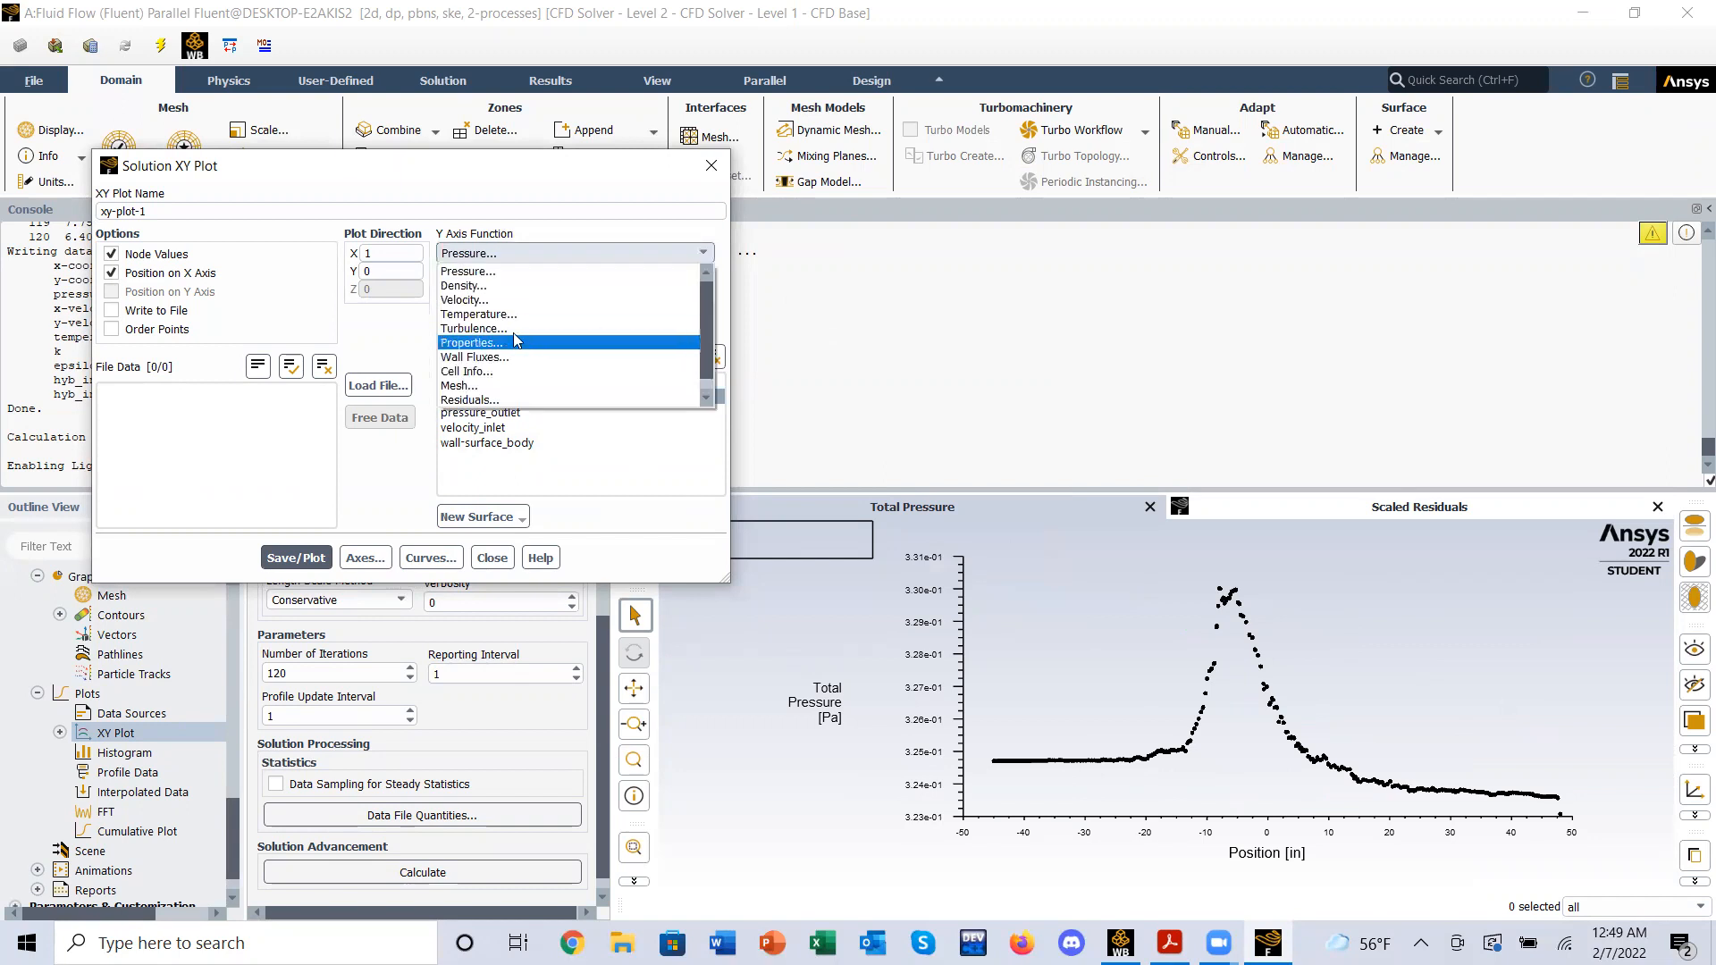
click(612, 250)
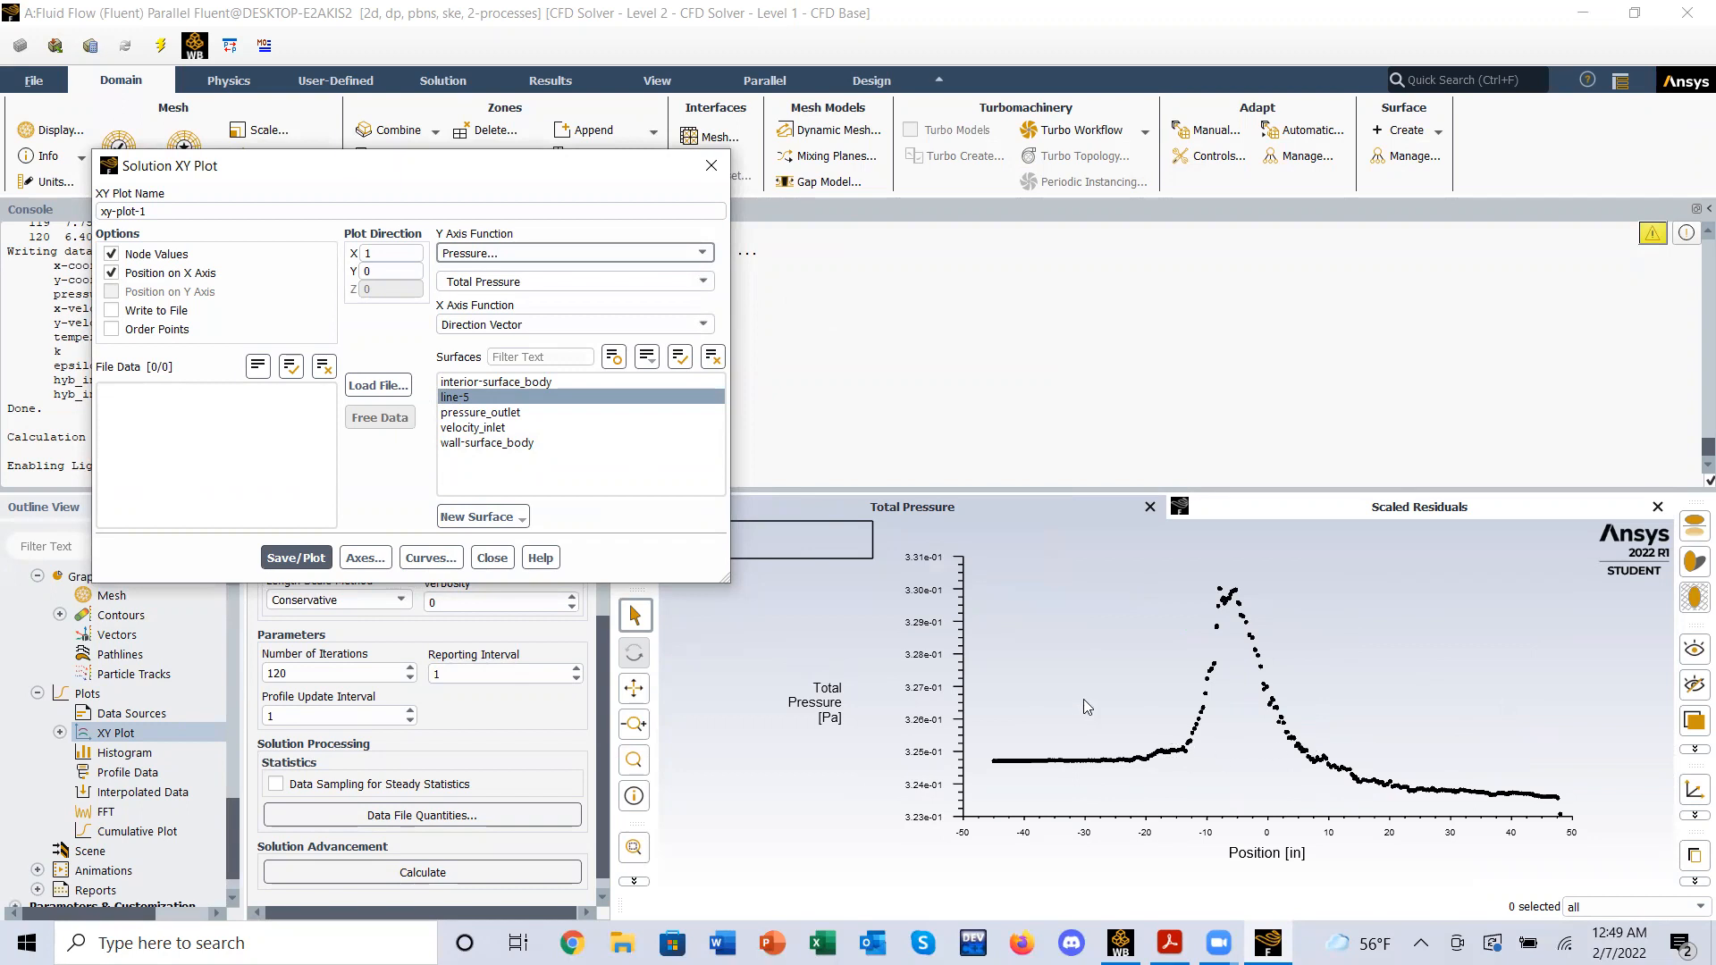
click(680, 255)
click(590, 239)
click(690, 282)
click(703, 281)
click(502, 291)
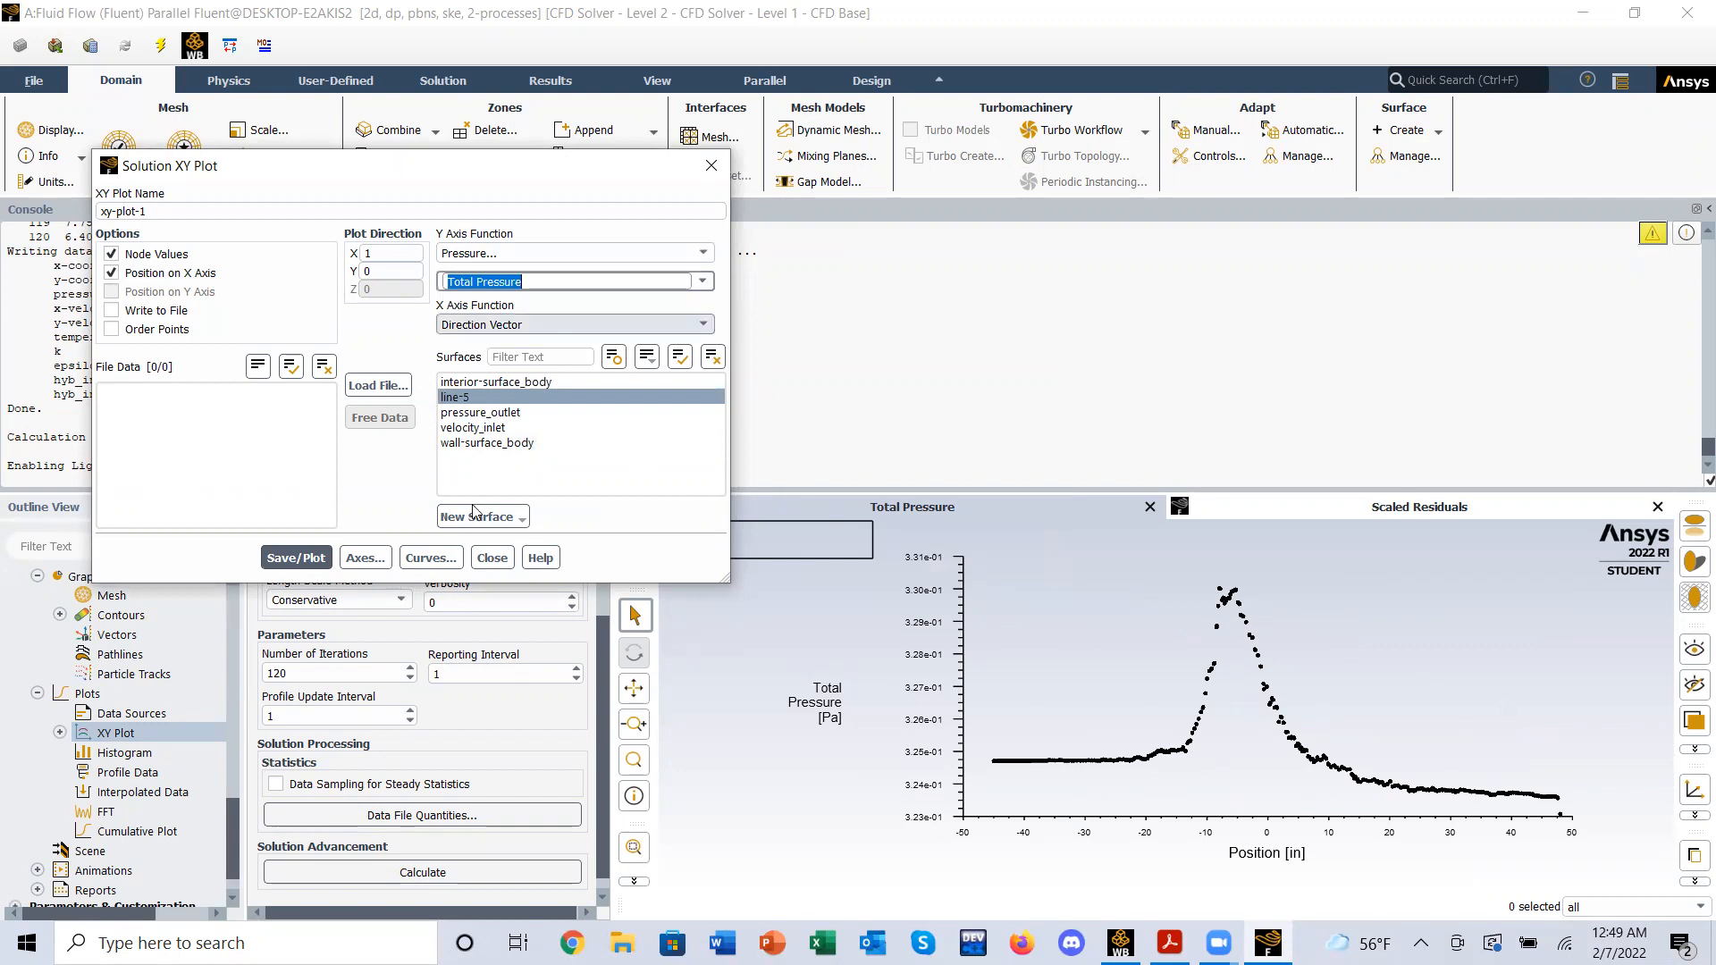
click(703, 281)
click(559, 301)
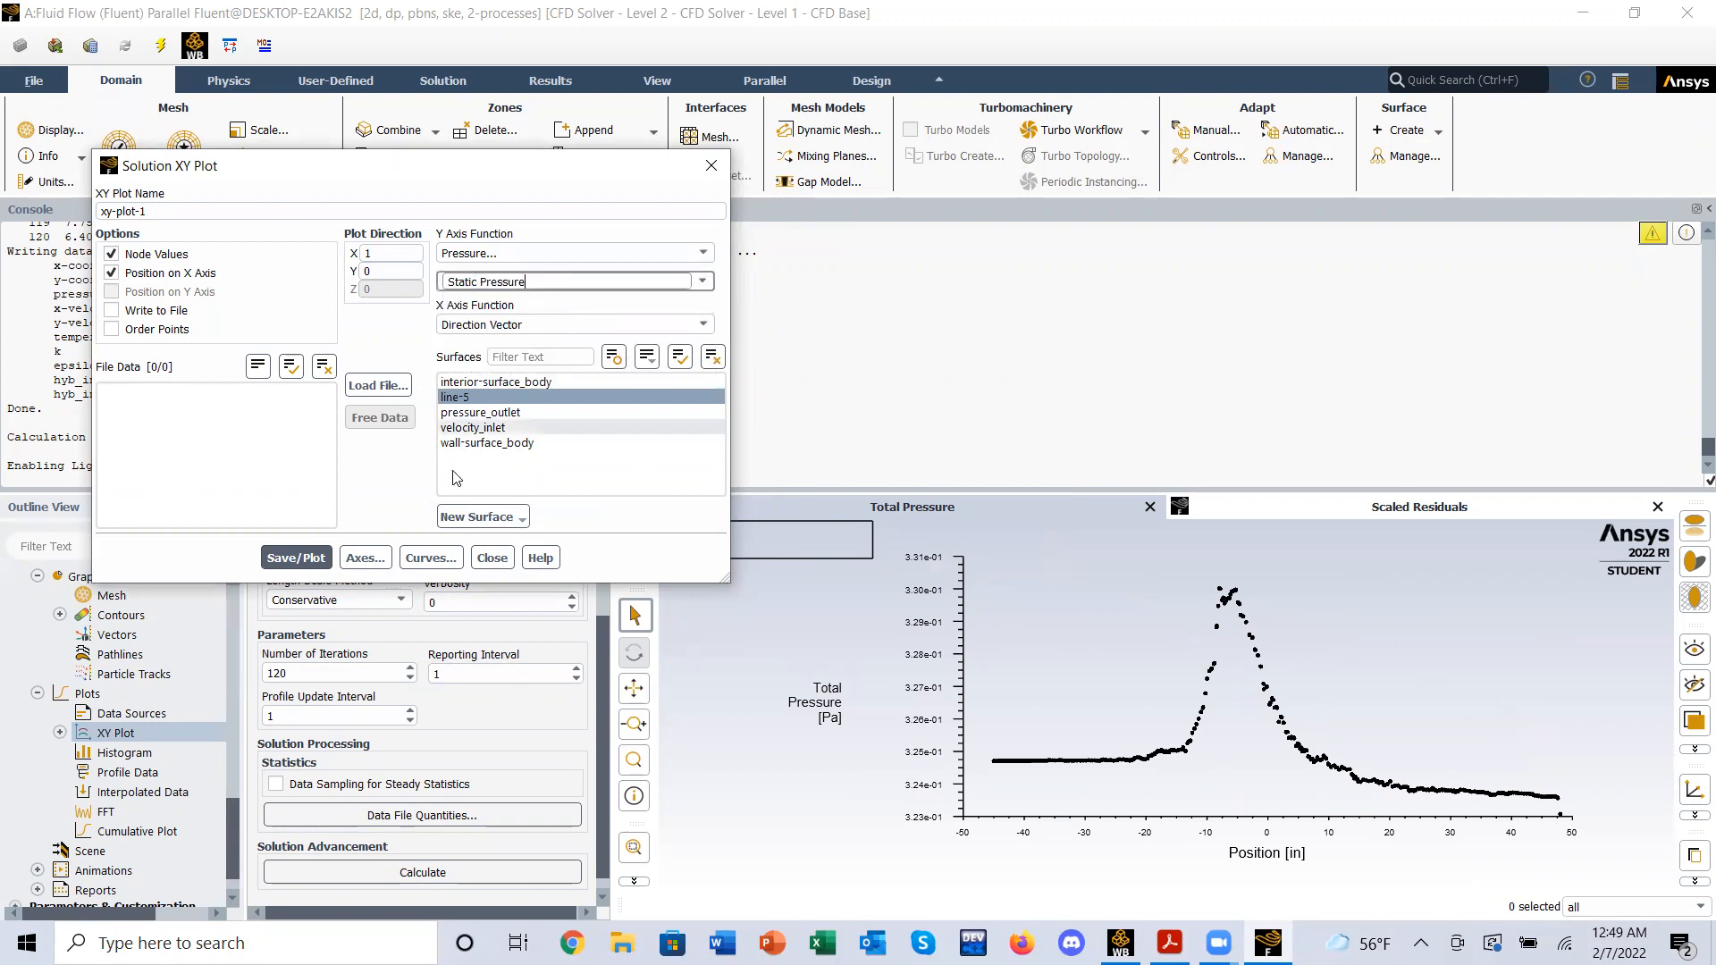
click(325, 560)
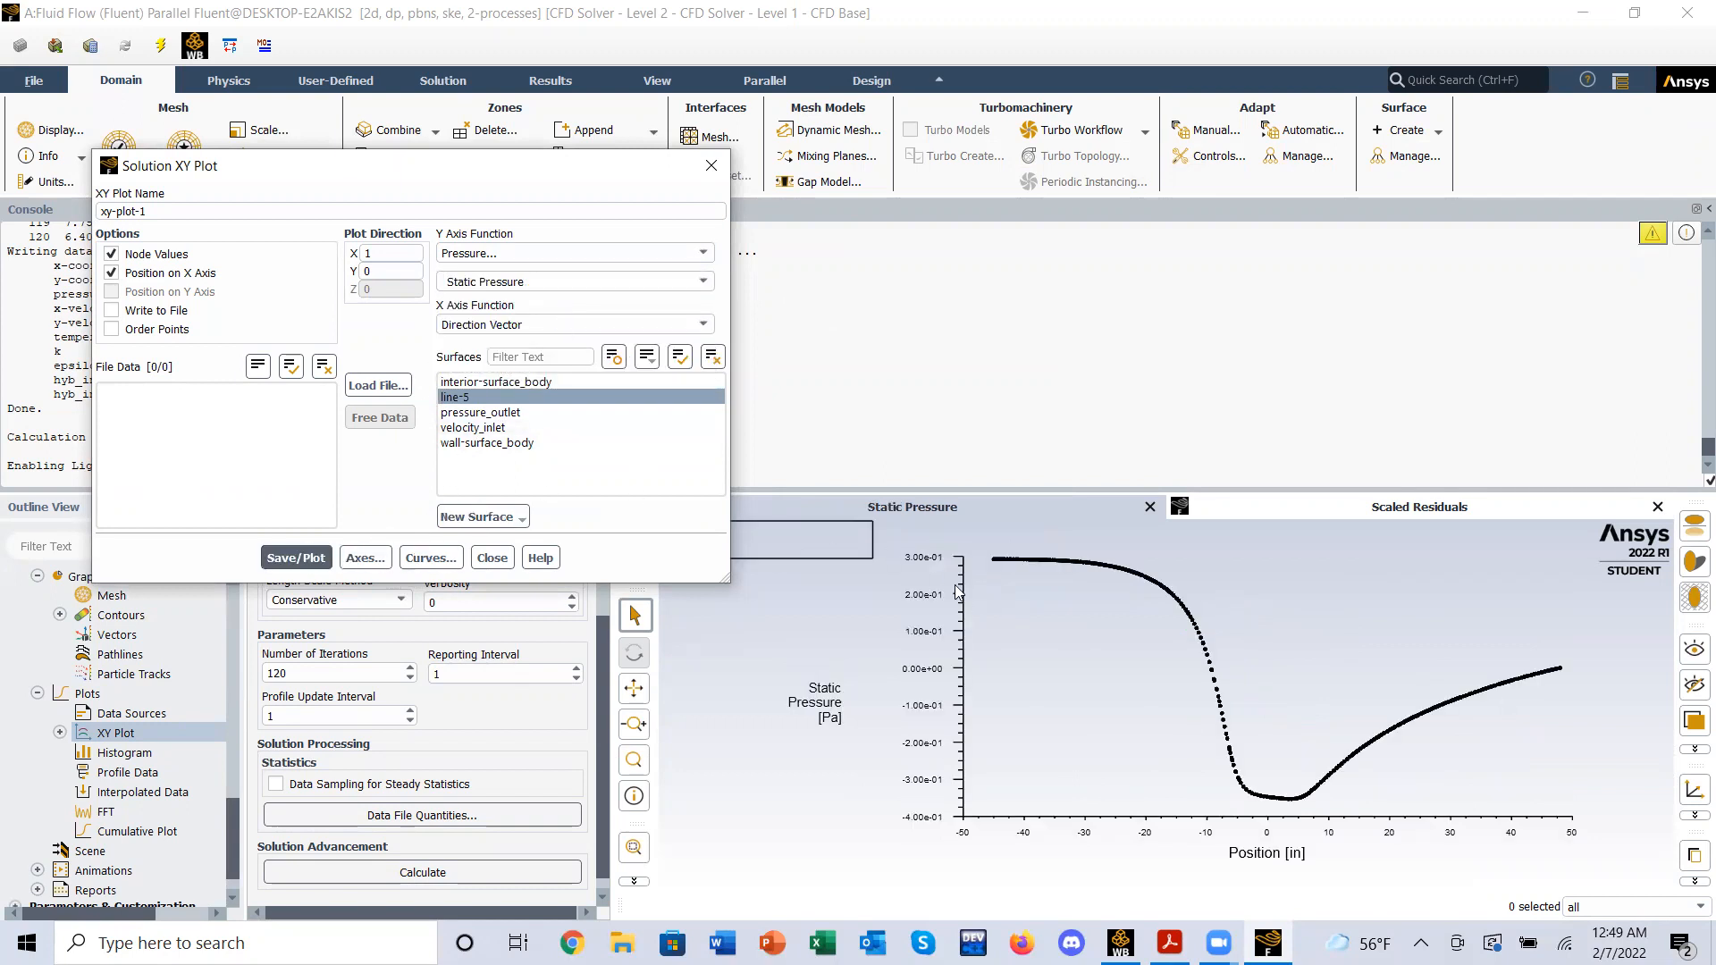
drag(863, 541, 1191, 768)
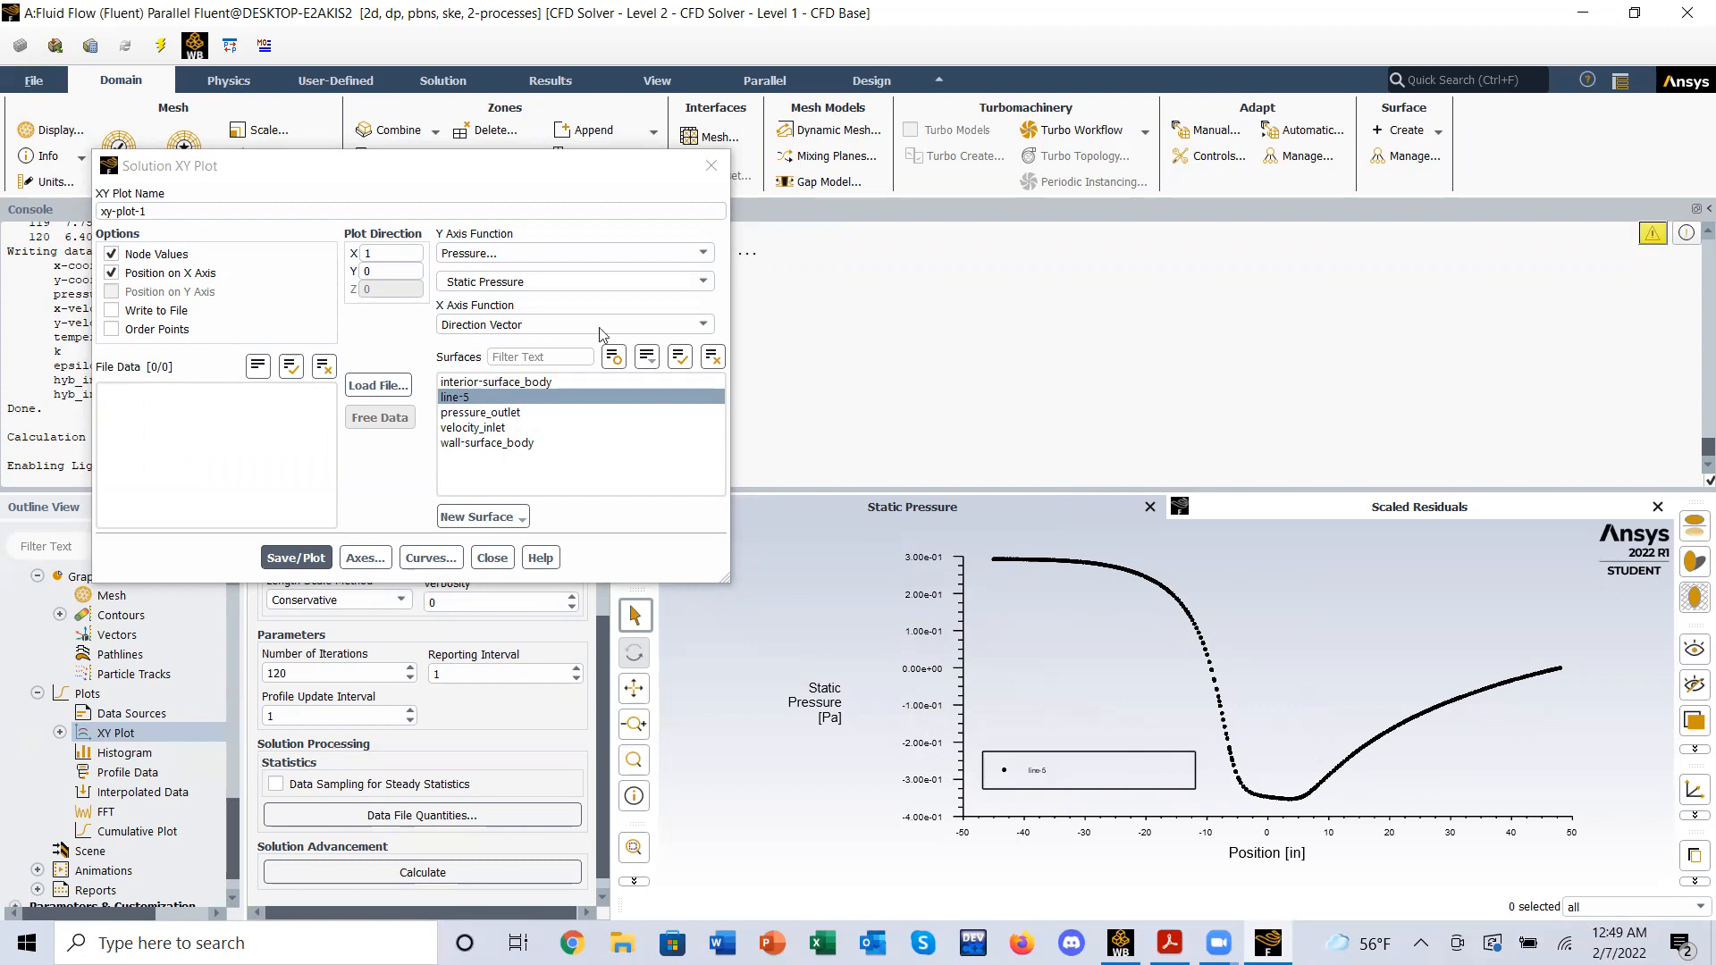
- Change the plotted pressure variable to Dynamic Pressure and replot it along line-5
click(657, 283)
click(487, 329)
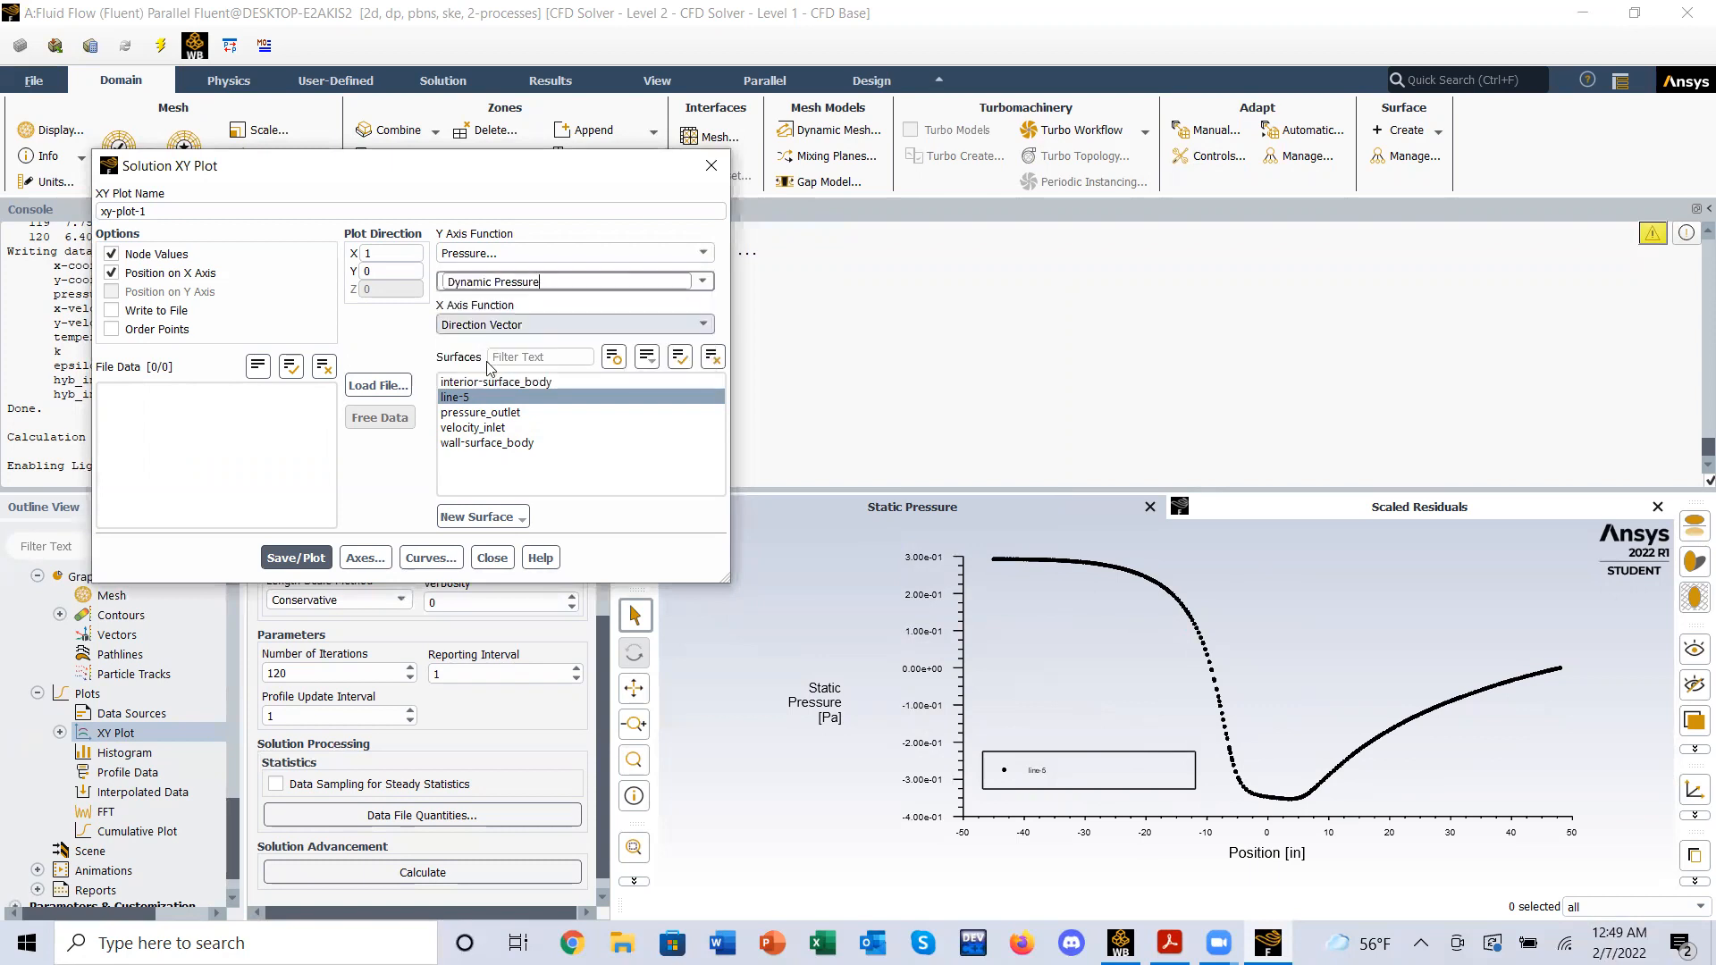
click(299, 560)
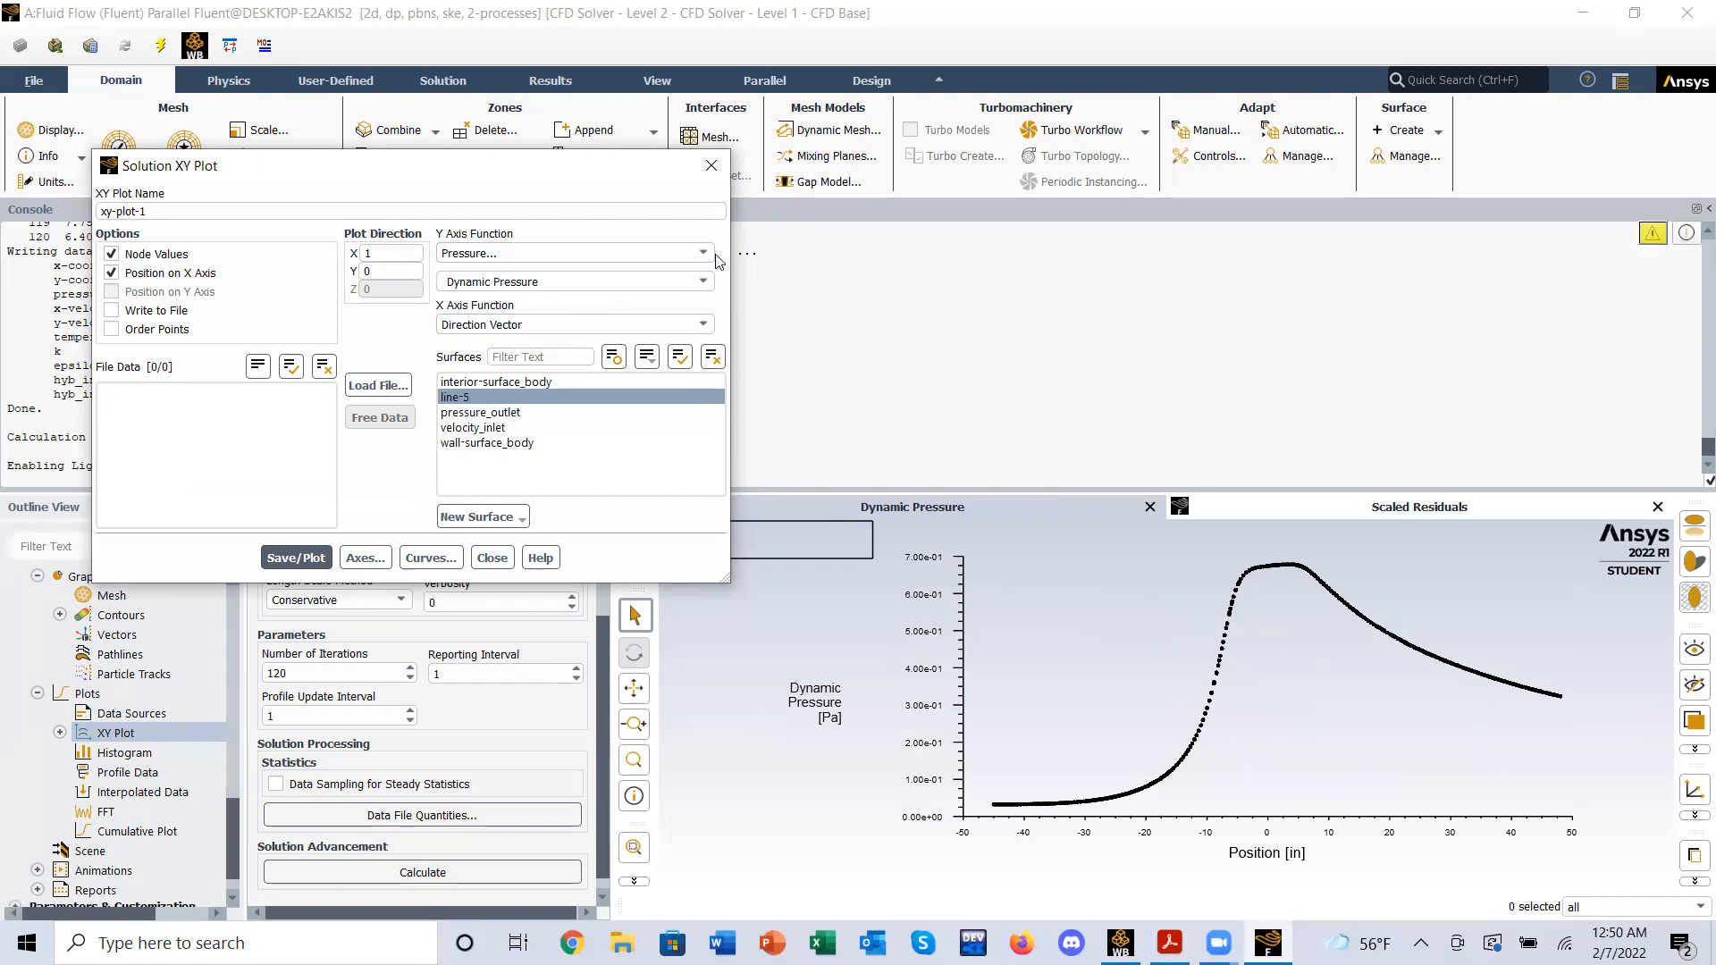
- Plot Velocity Magnitude along line-5, check the other velocity variables, and close the XY plot settings
click(601, 253)
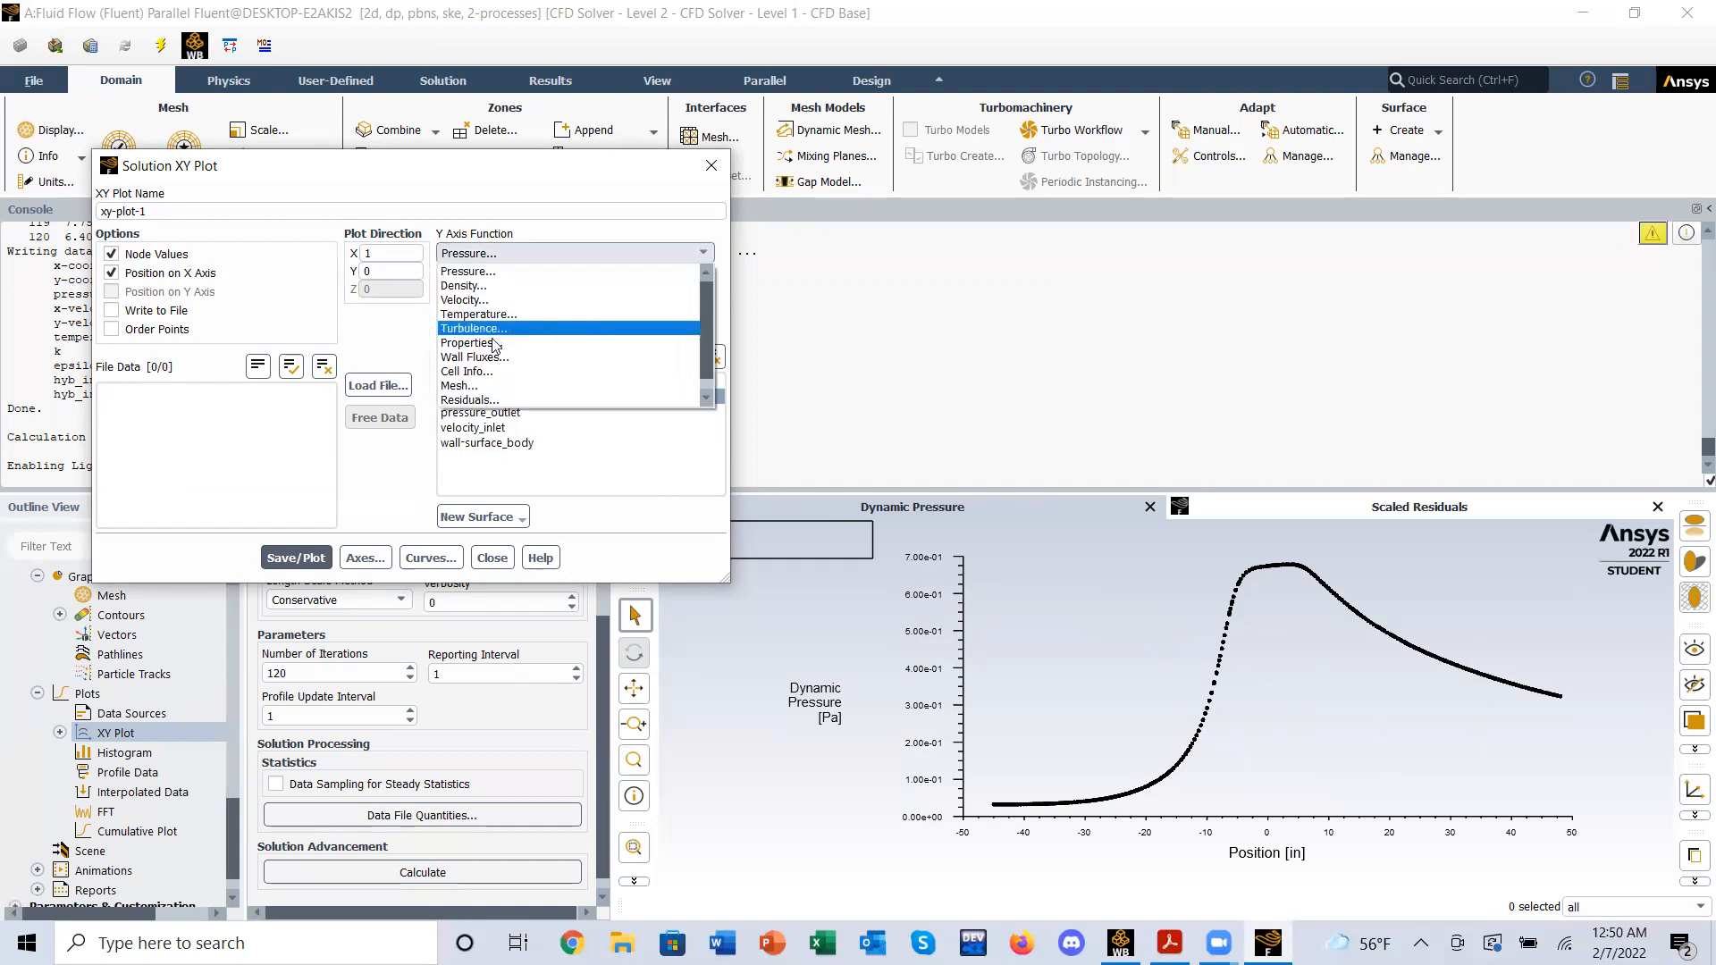
click(464, 300)
click(313, 559)
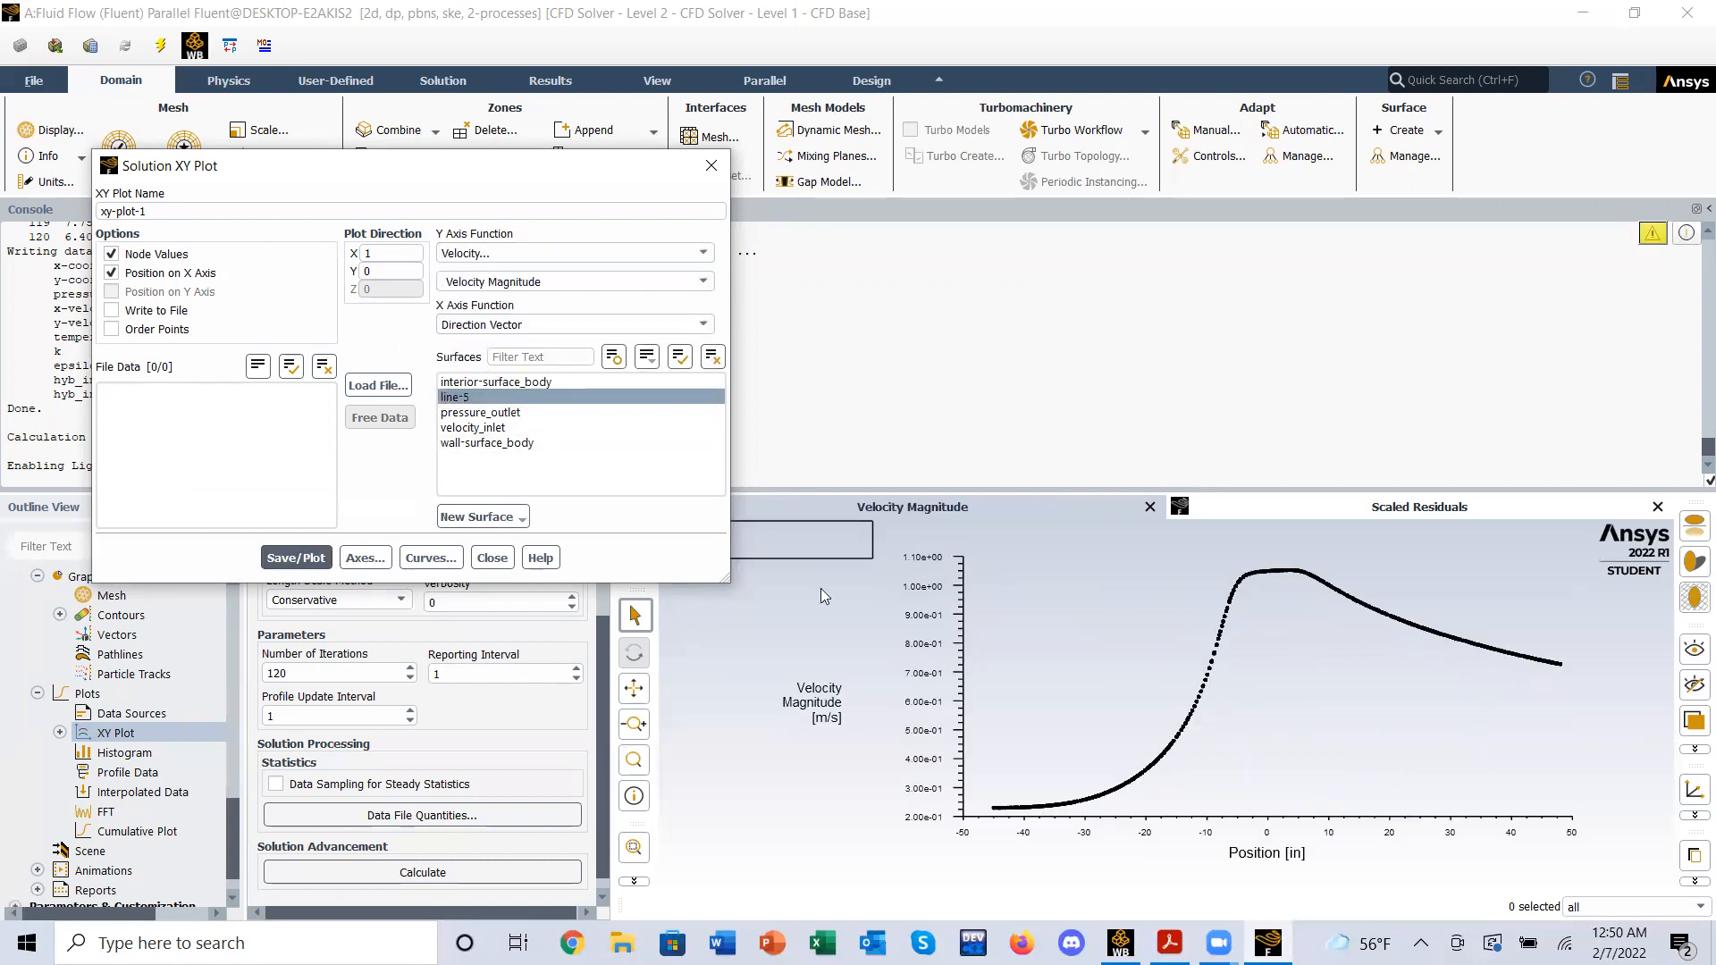
click(704, 282)
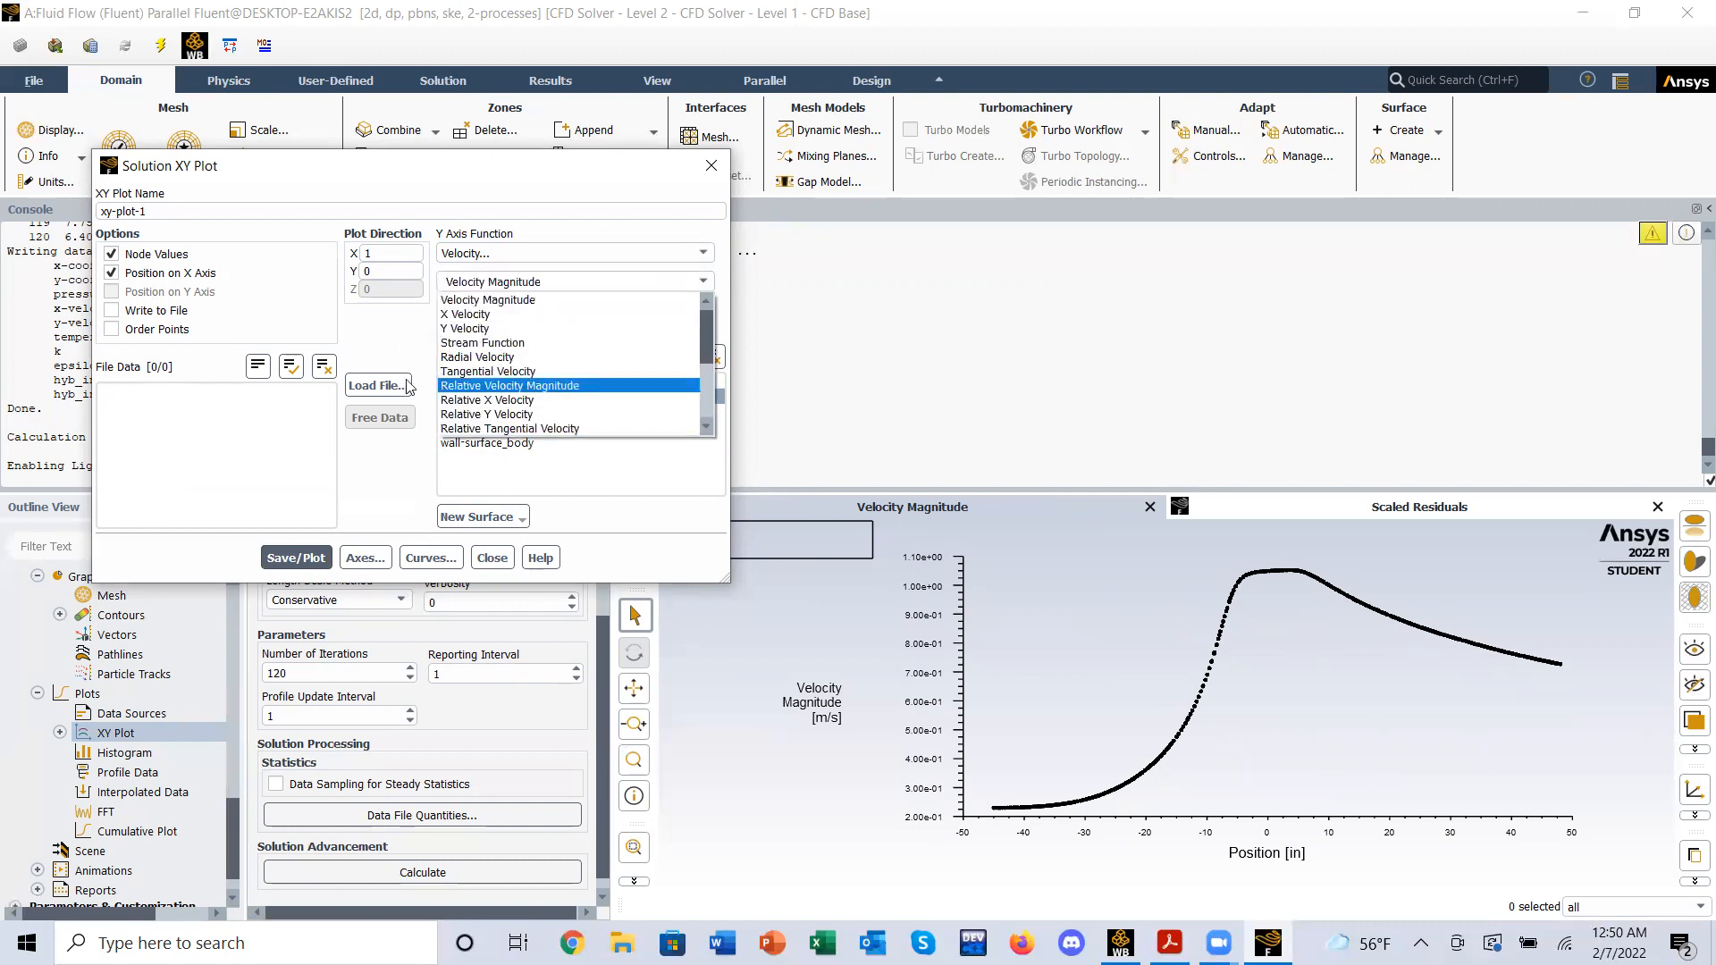
click(710, 242)
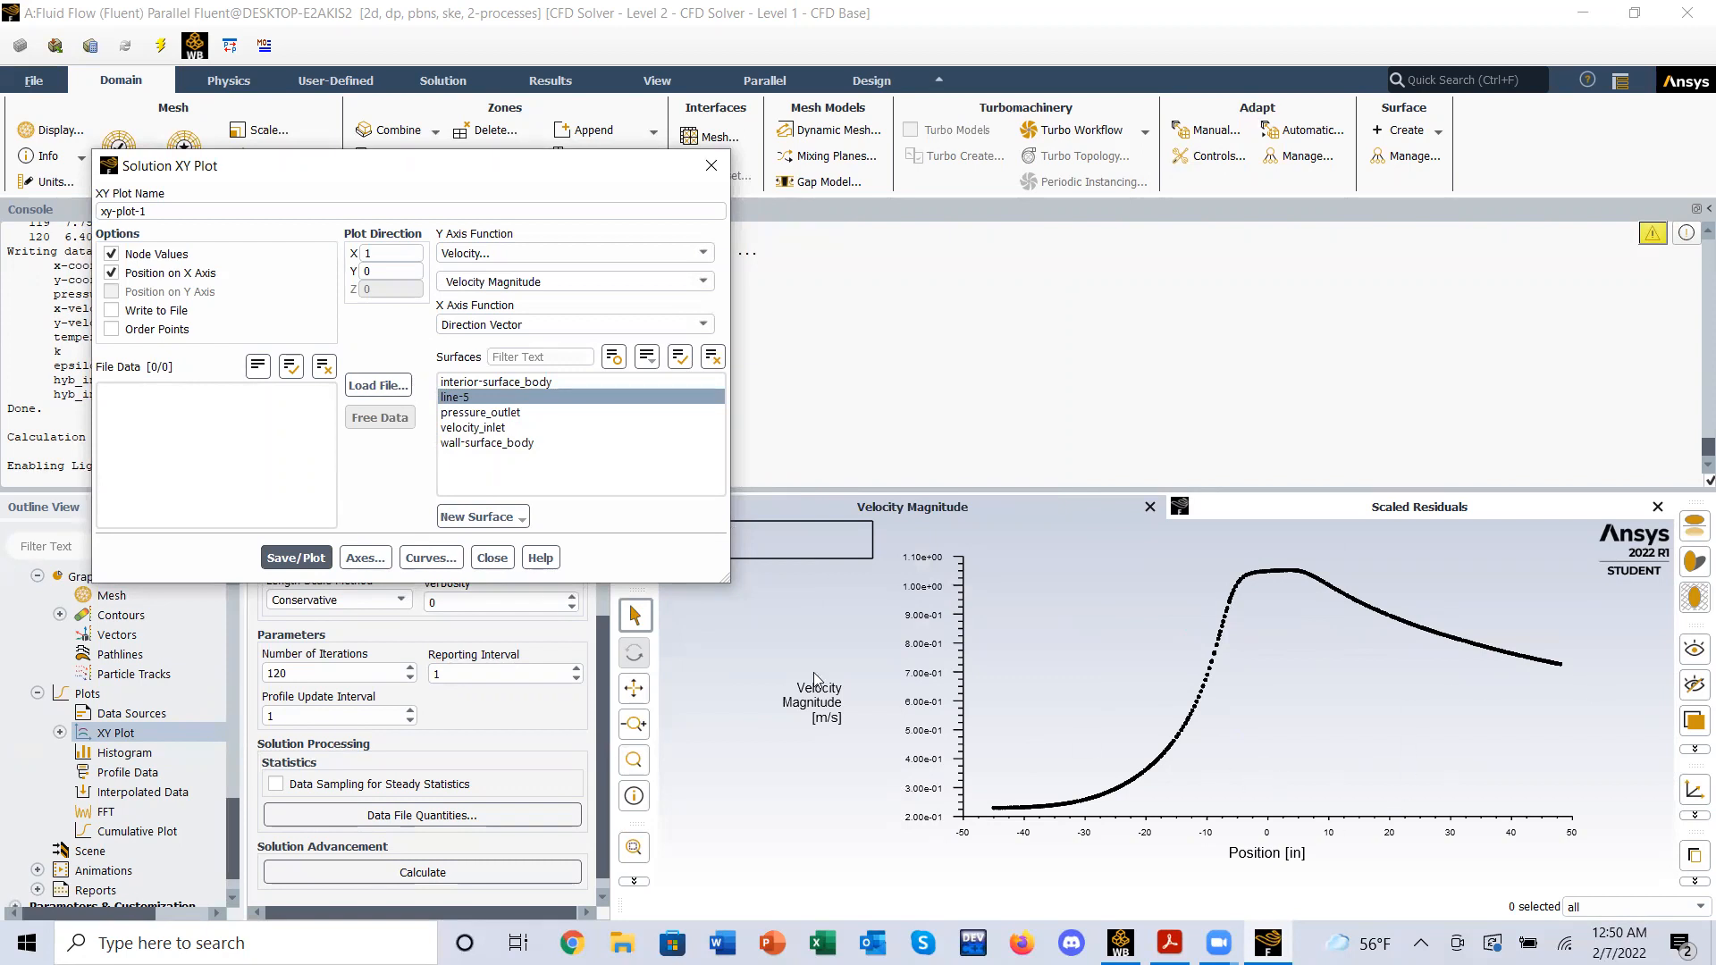
click(492, 558)
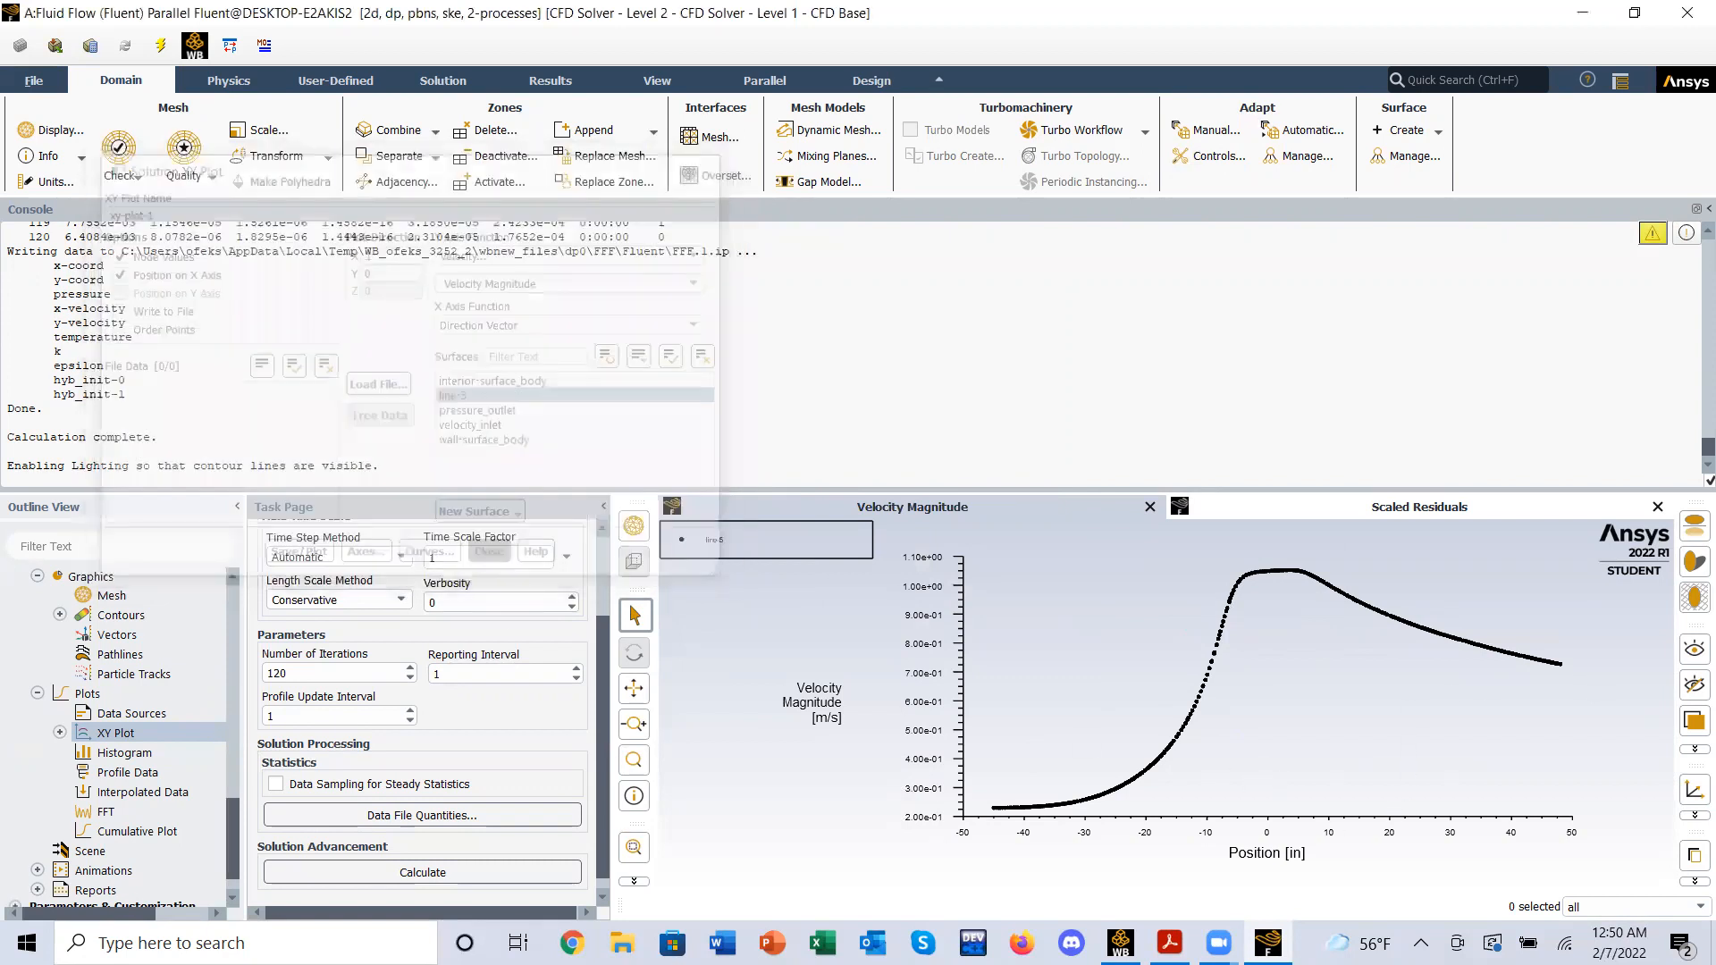
- Consult the PROJECT 1 PDF and start a second XY plot, xy-plot-2, in Fluent
click(1170, 943)
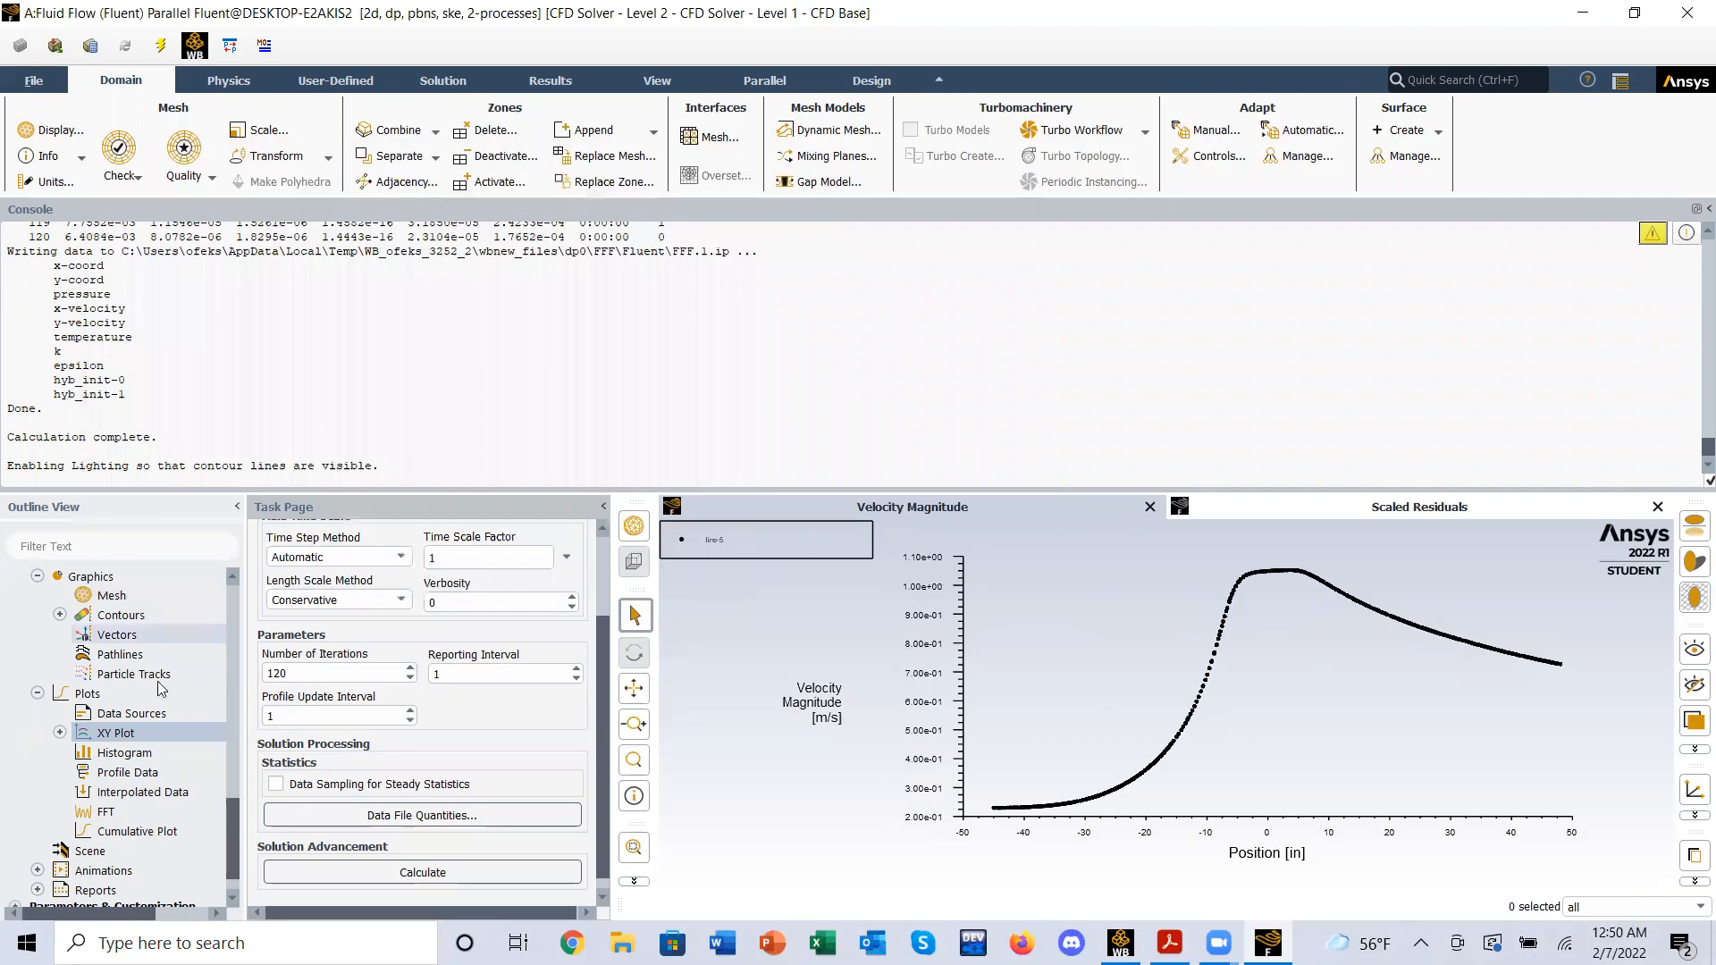
scroll(160, 687, down, 1)
click(61, 696)
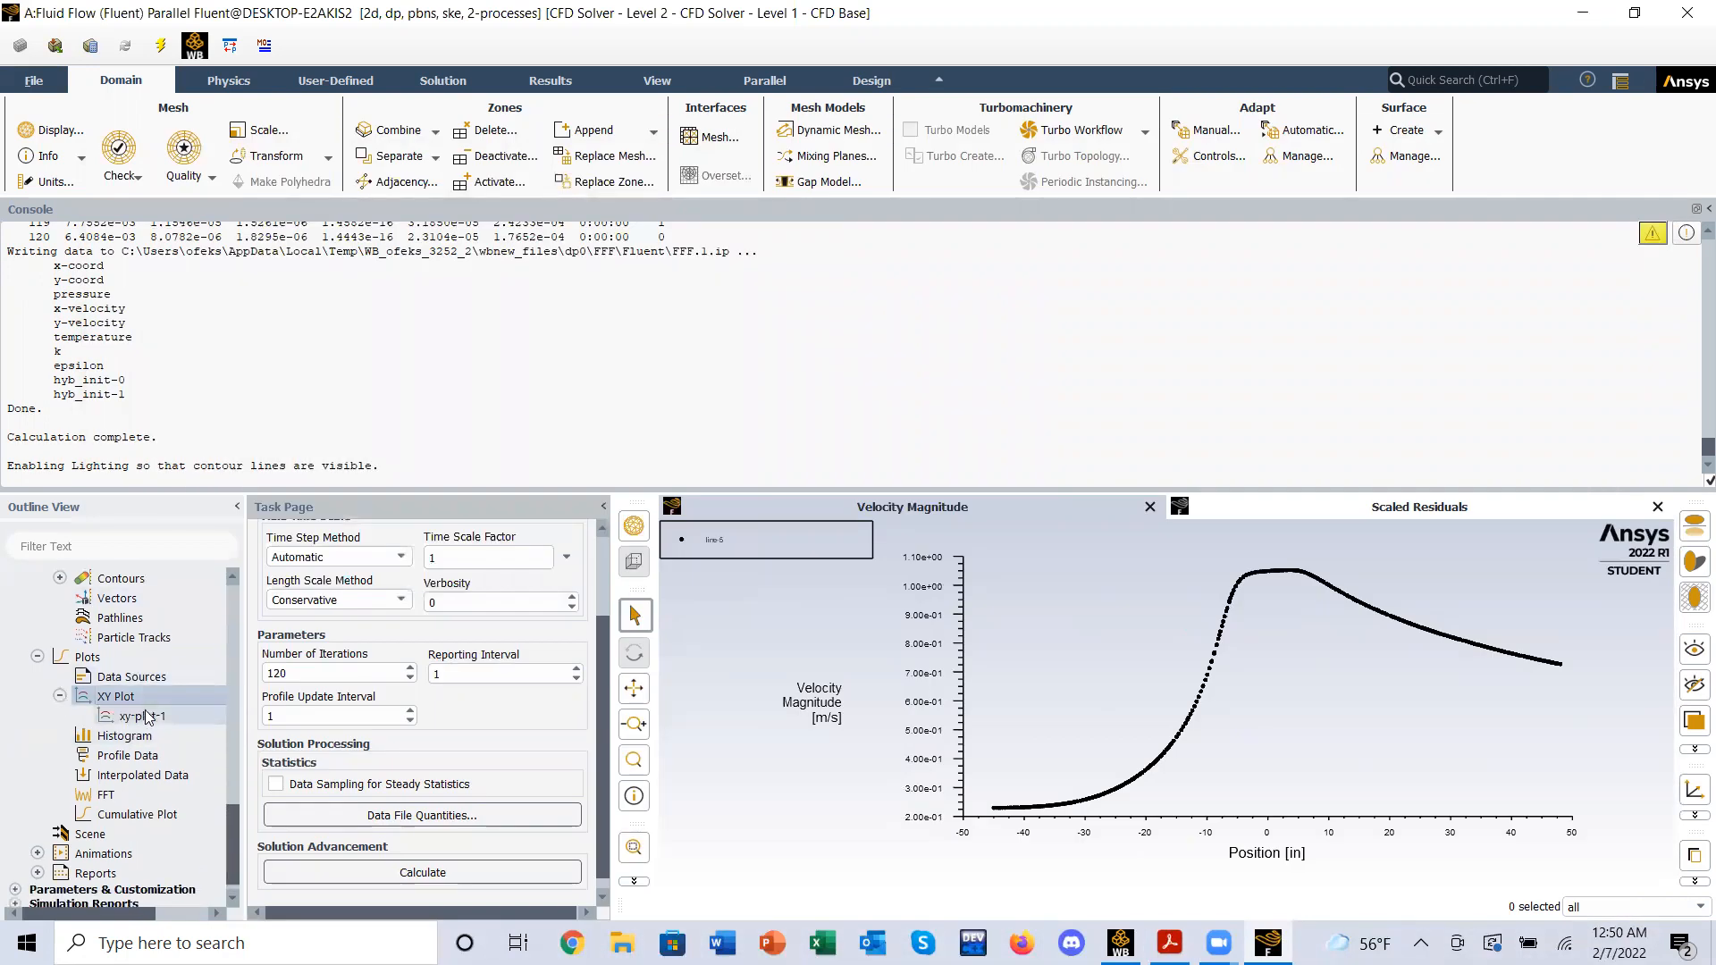
double_click(116, 697)
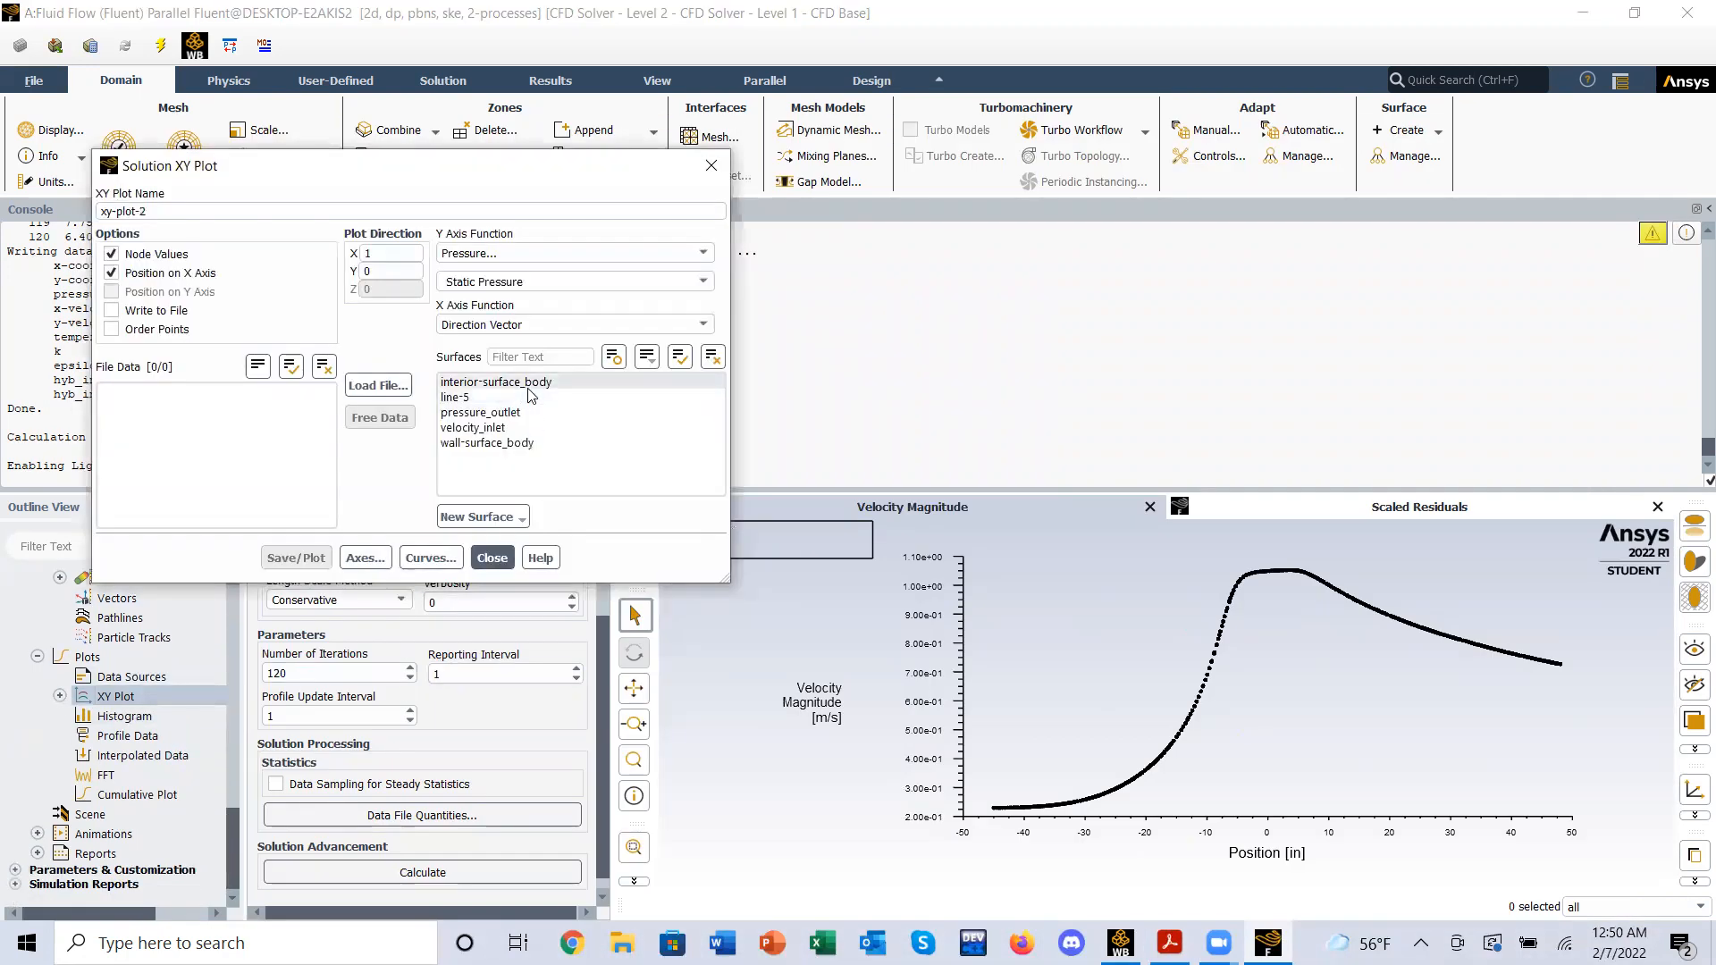
- Create a vertical line surface named center-of-test-section from (0, -3) to (0, 3) in
click(481, 517)
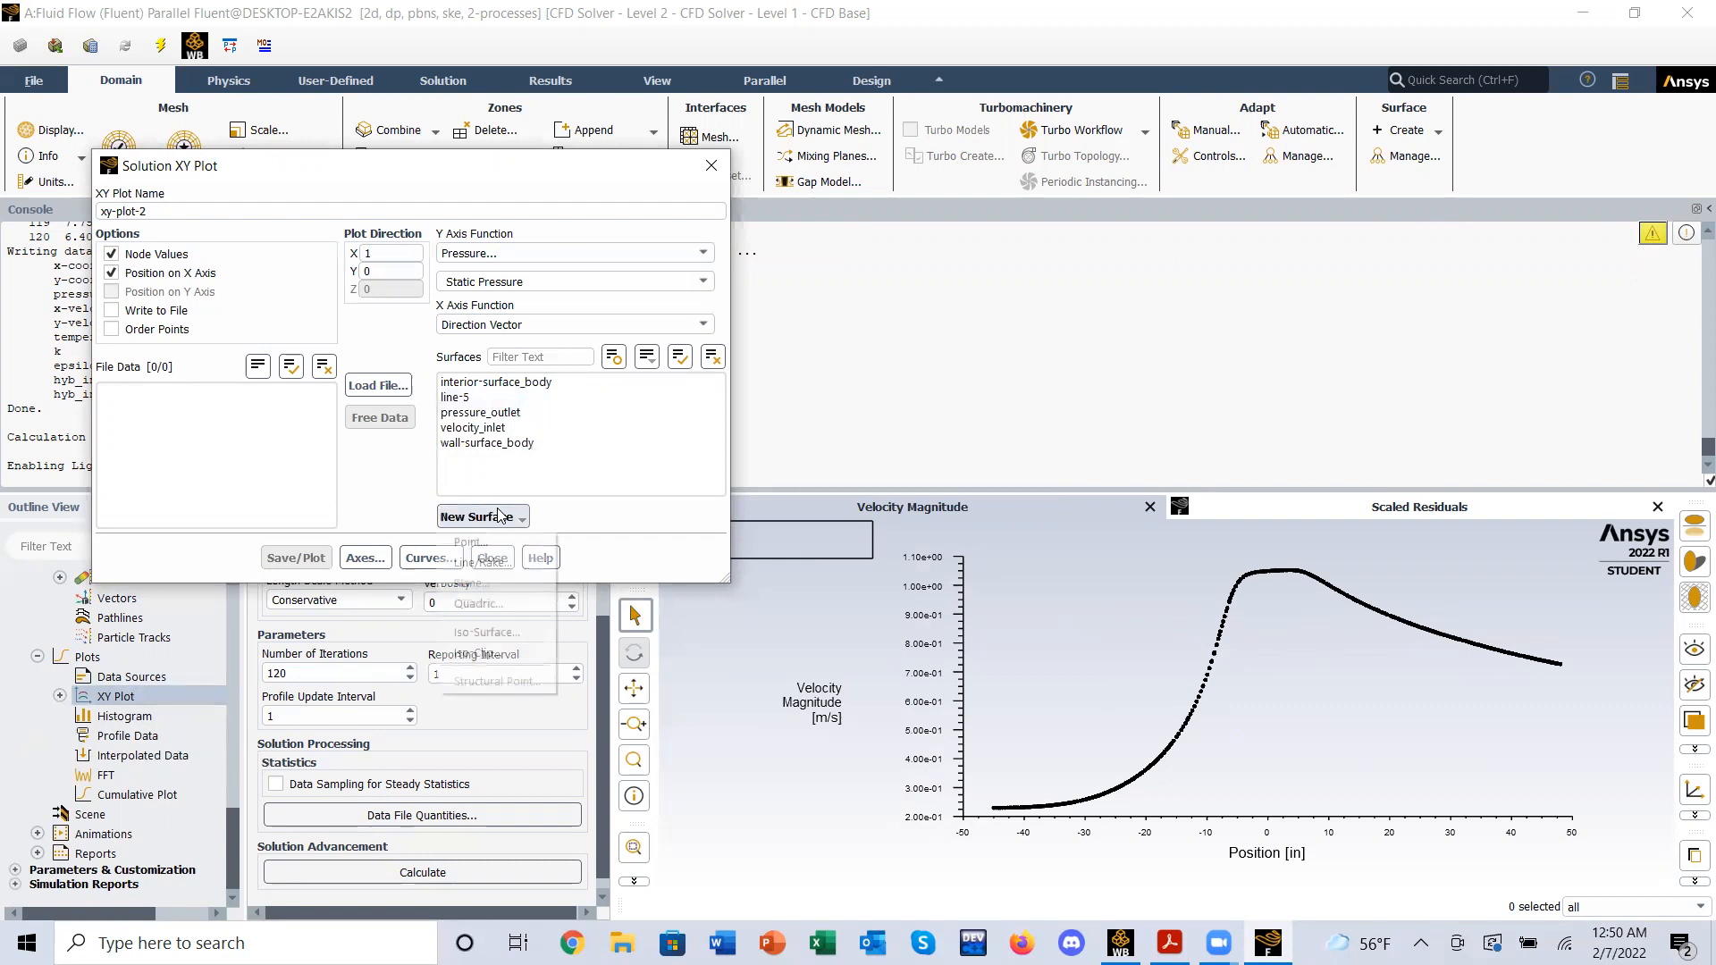
click(483, 562)
drag(720, 356, 662, 373)
text(center-of-test-section)
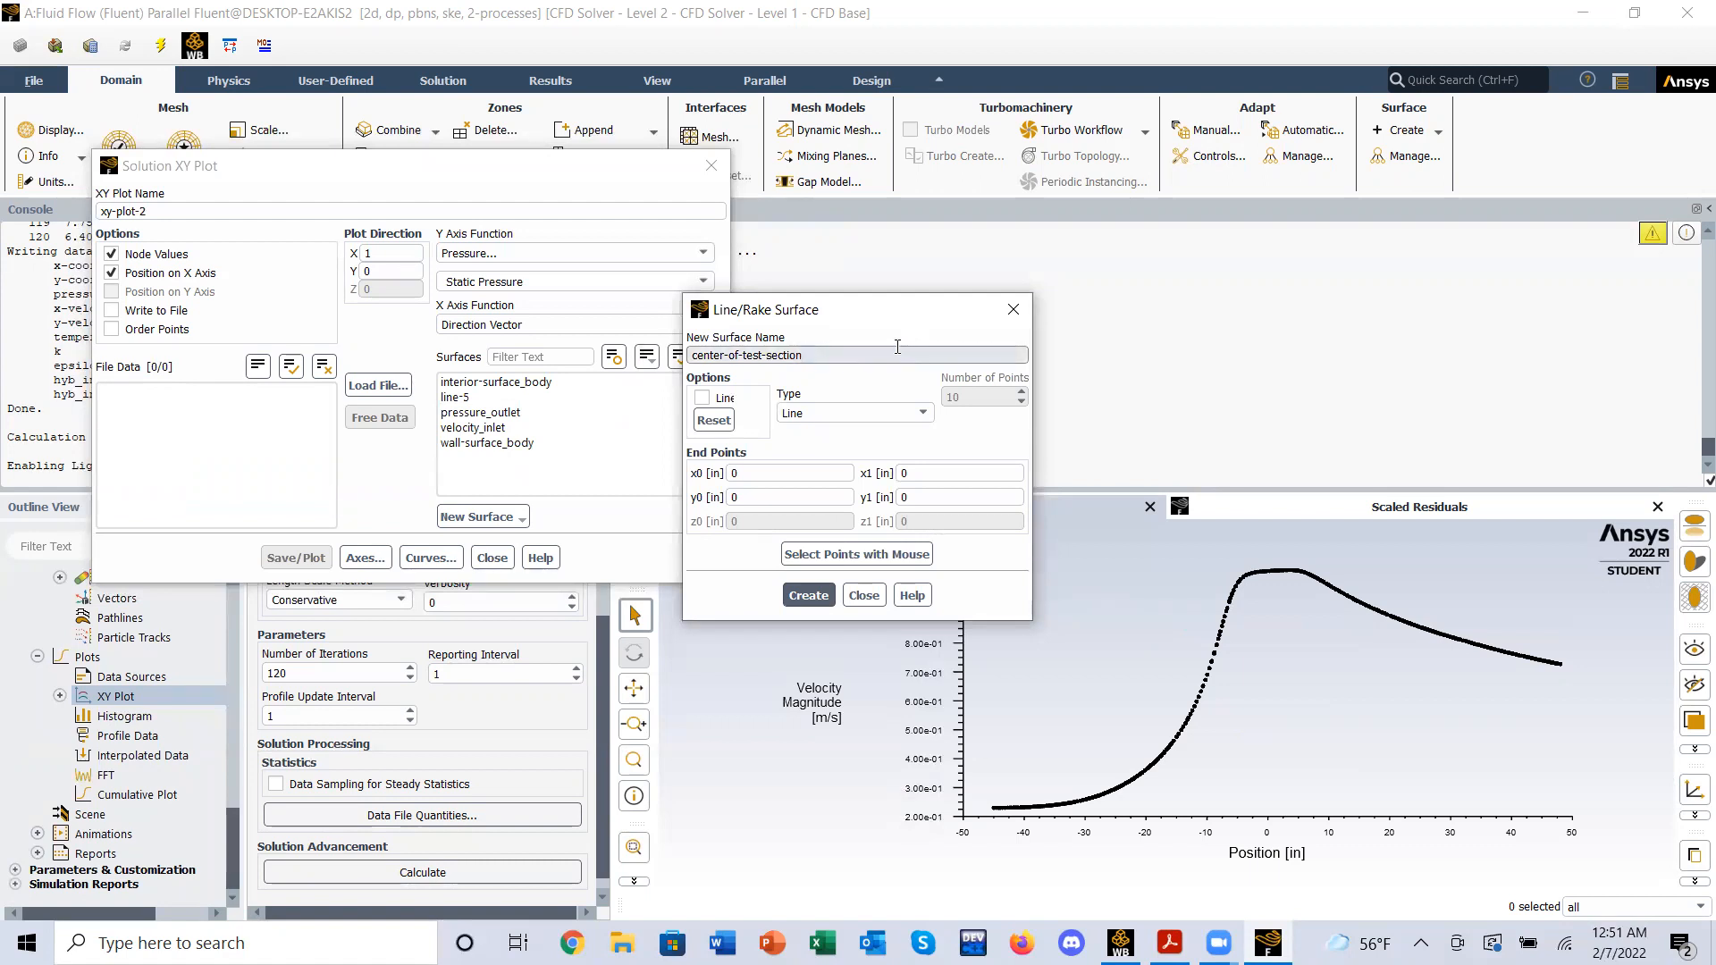
click(800, 471)
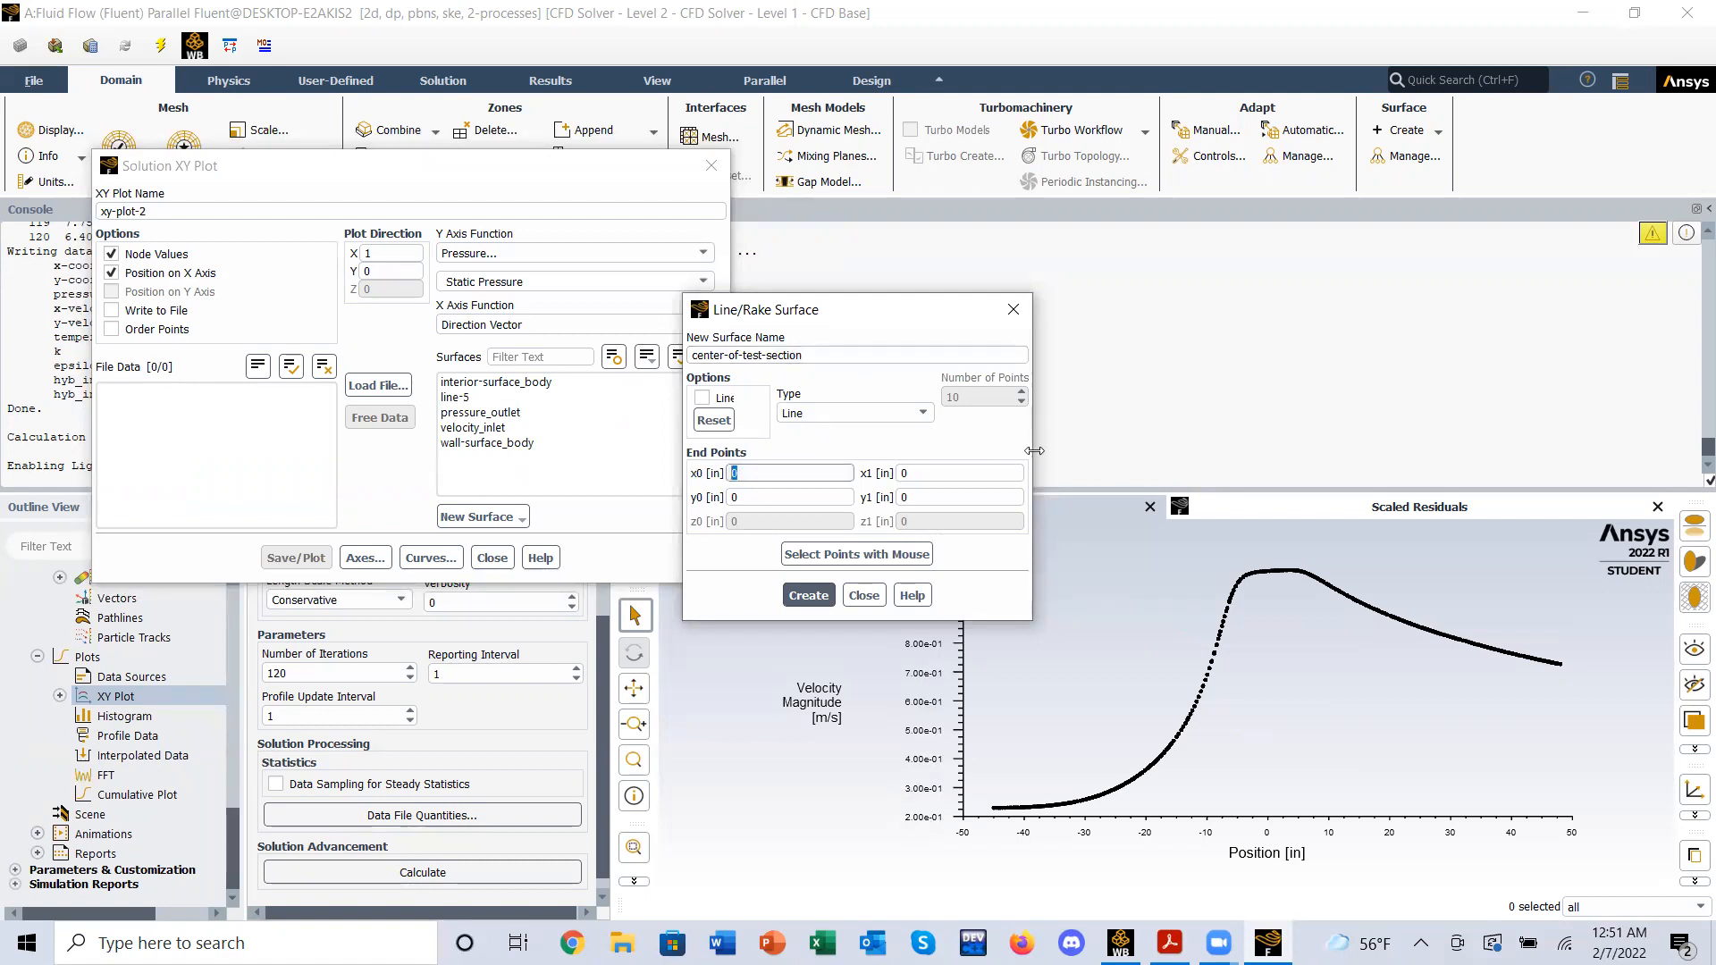
click(973, 471)
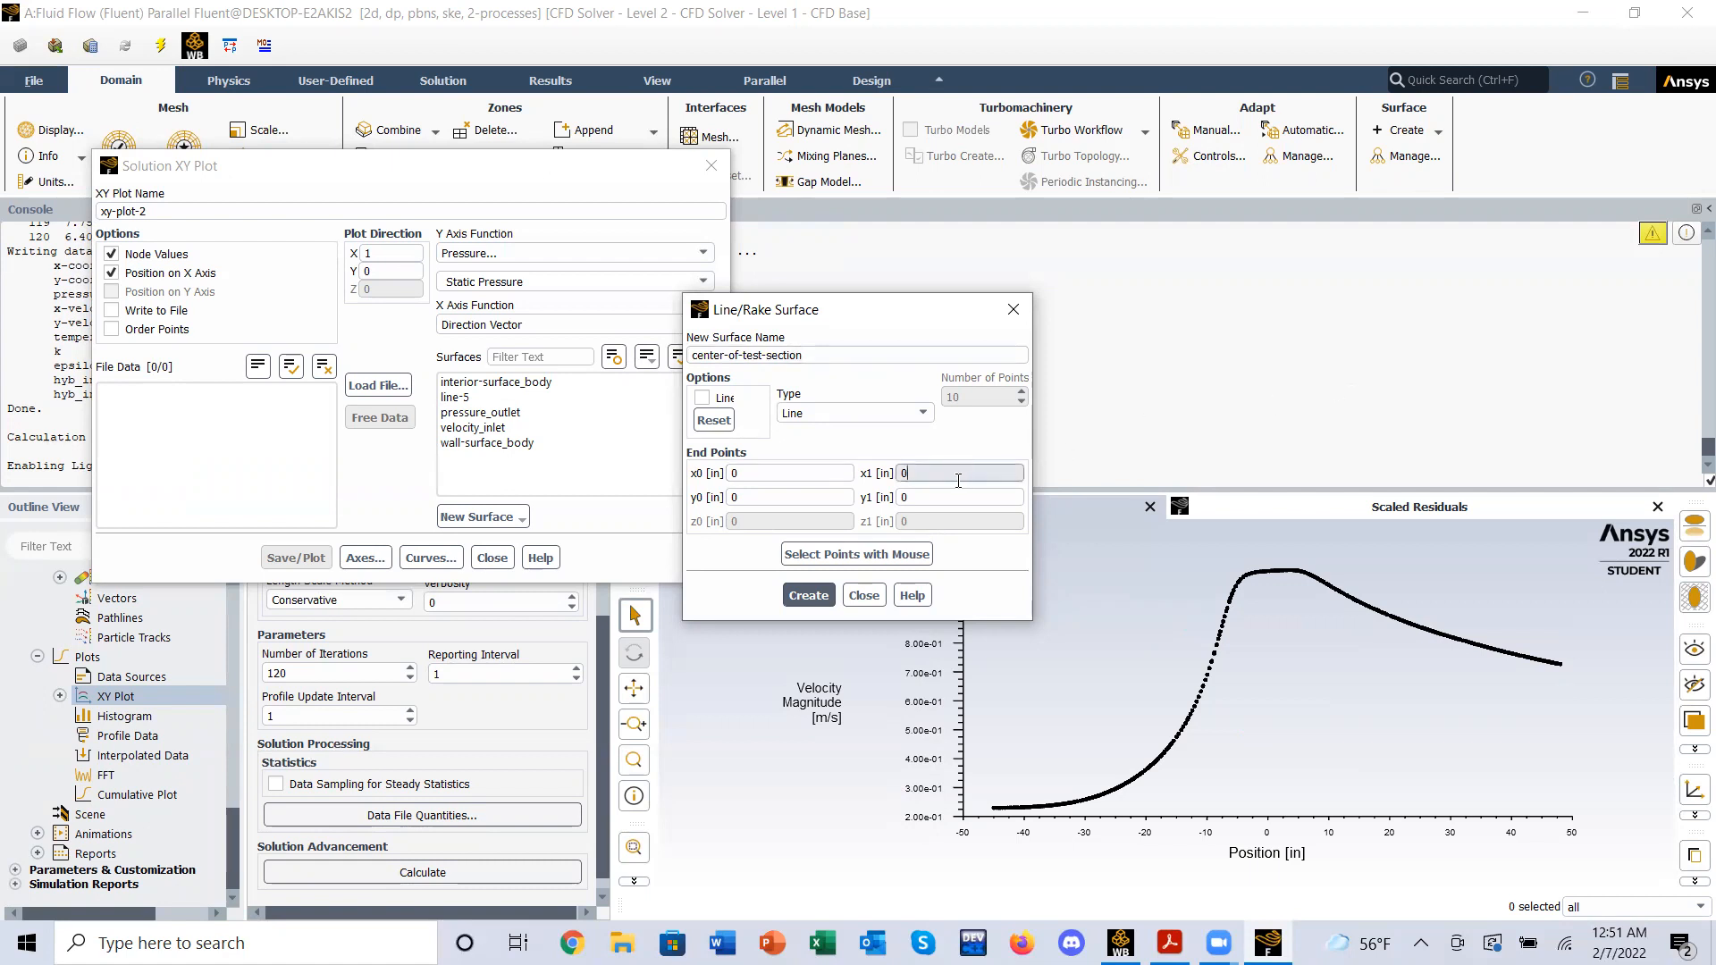
click(796, 498)
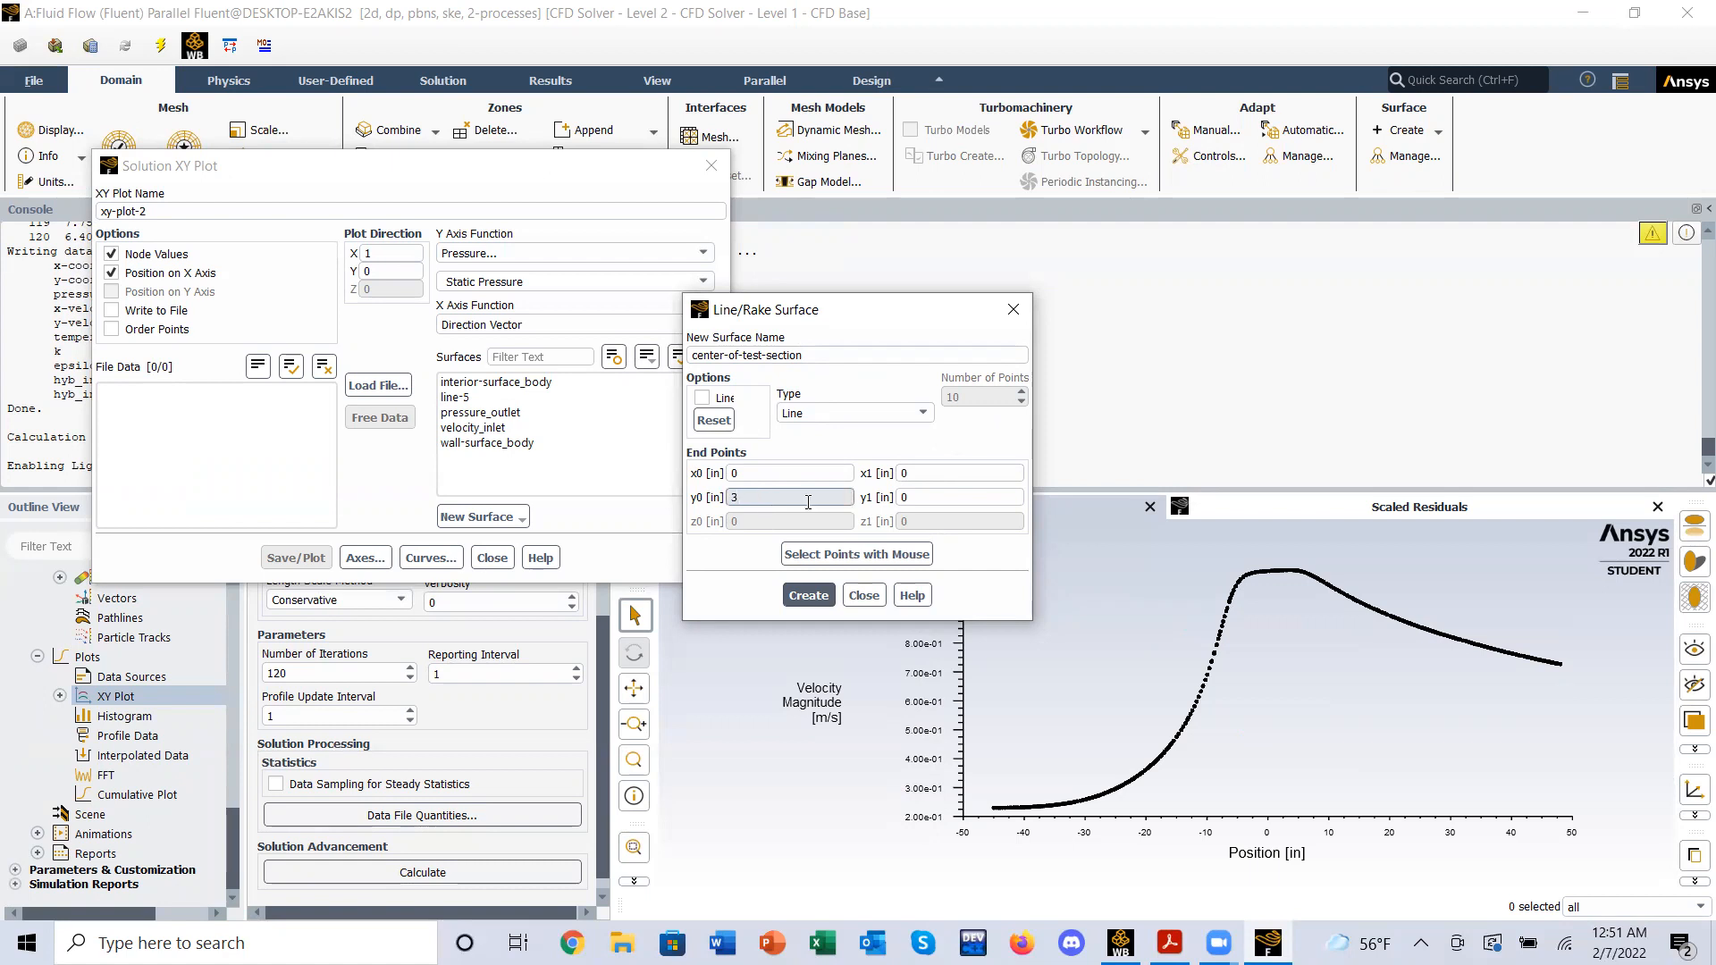
click(920, 498)
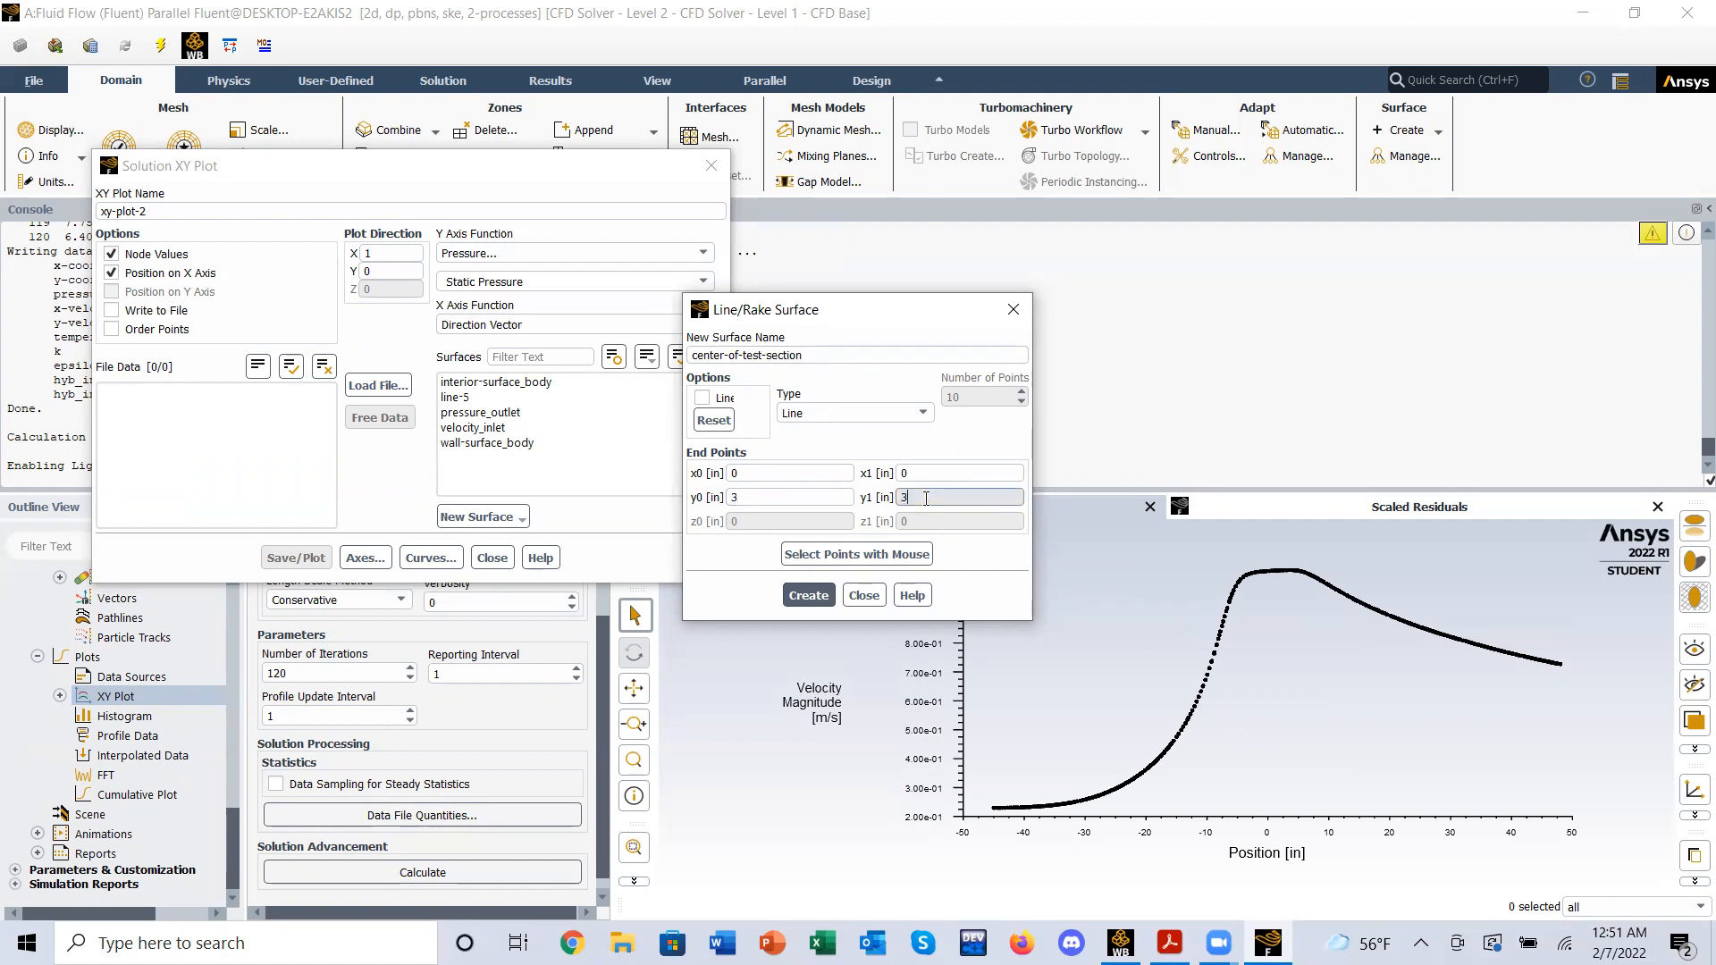
click(736, 499)
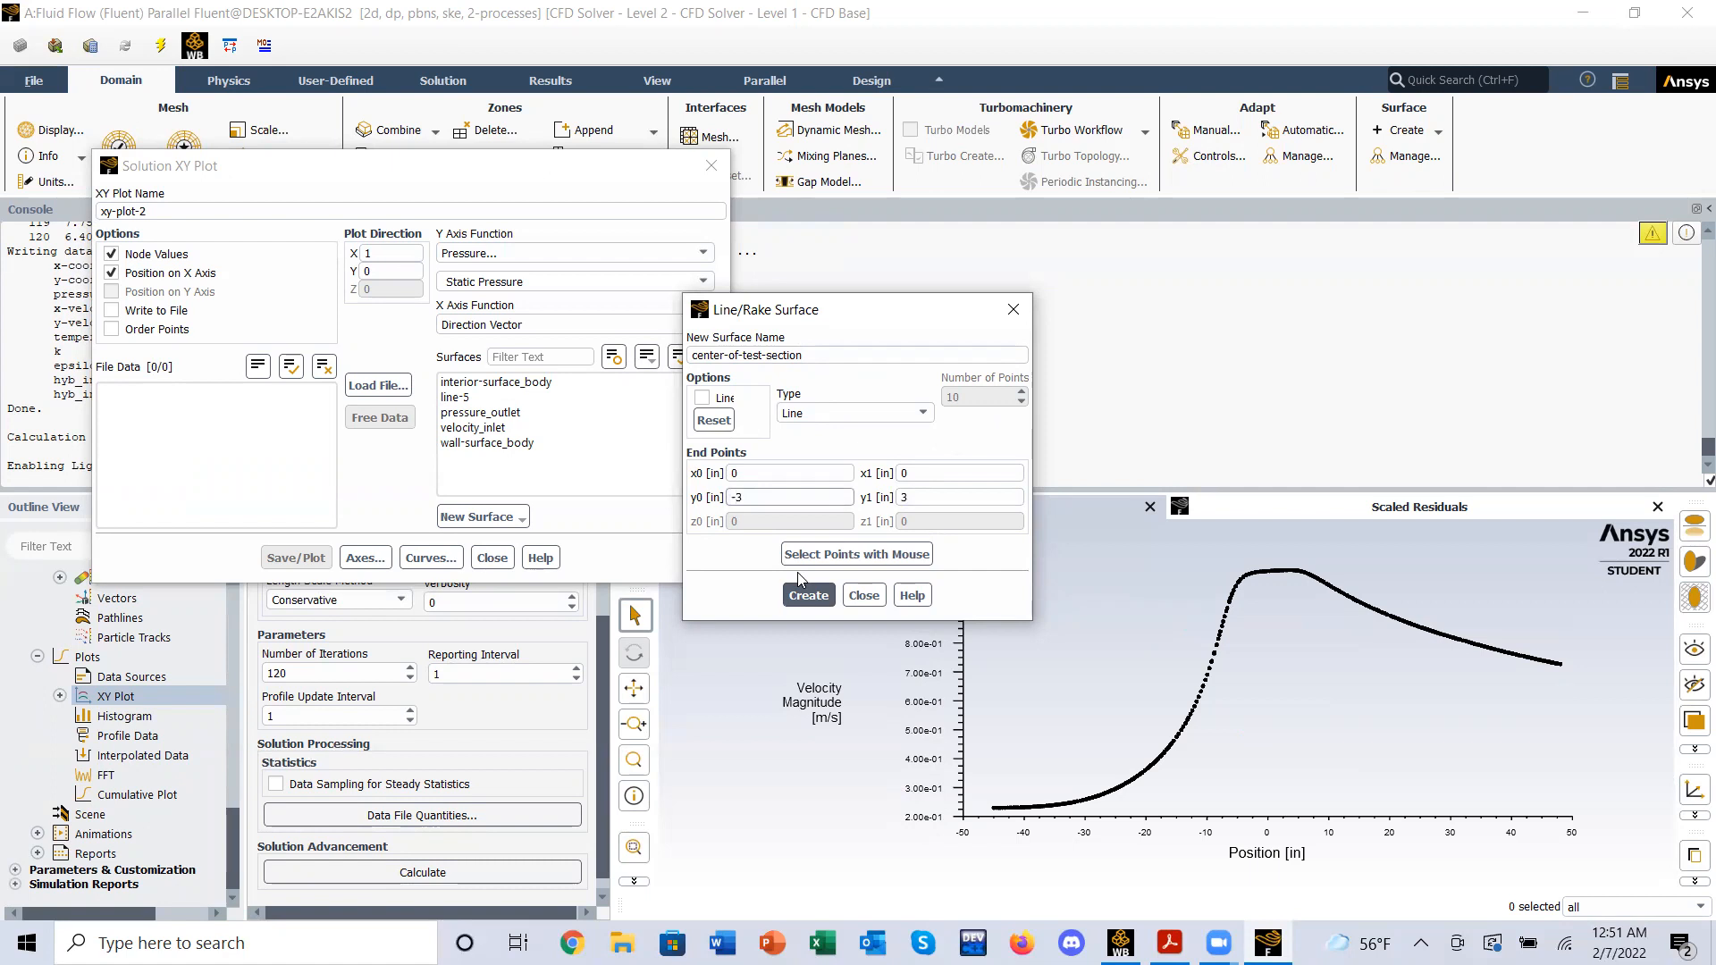
text(-)
click(805, 594)
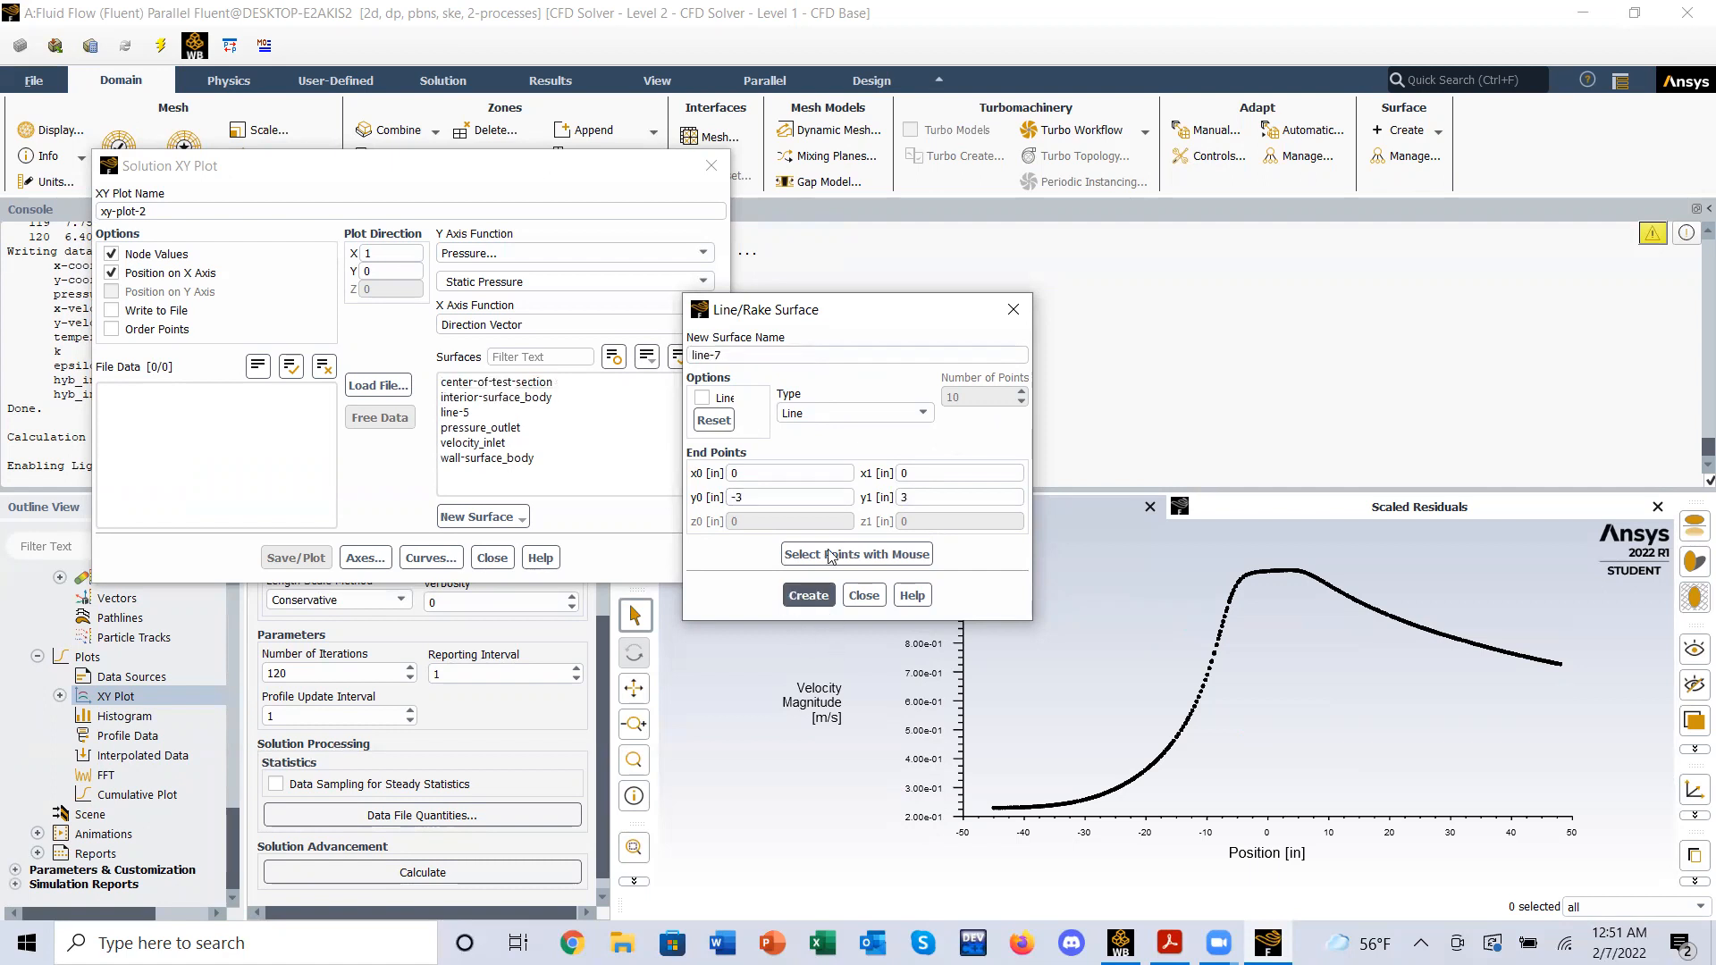
click(1014, 309)
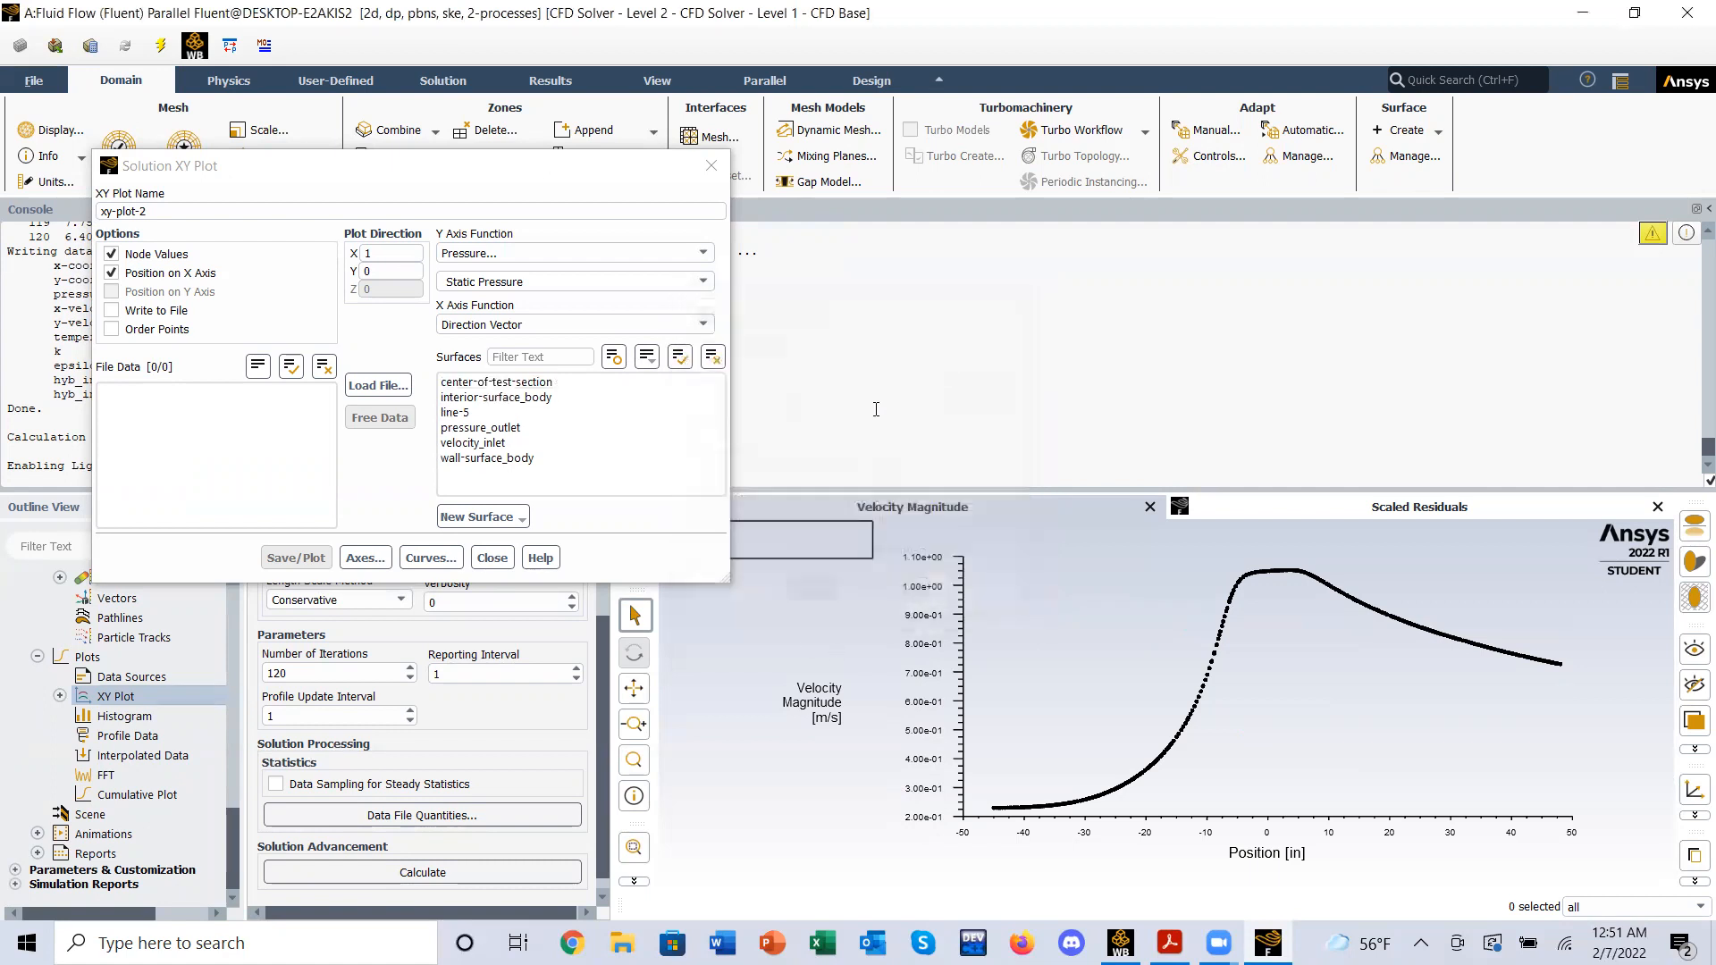
- Select the center-of-test-section surface for xy-plot-2 and set the plot direction to X 0, Y 1
click(496, 383)
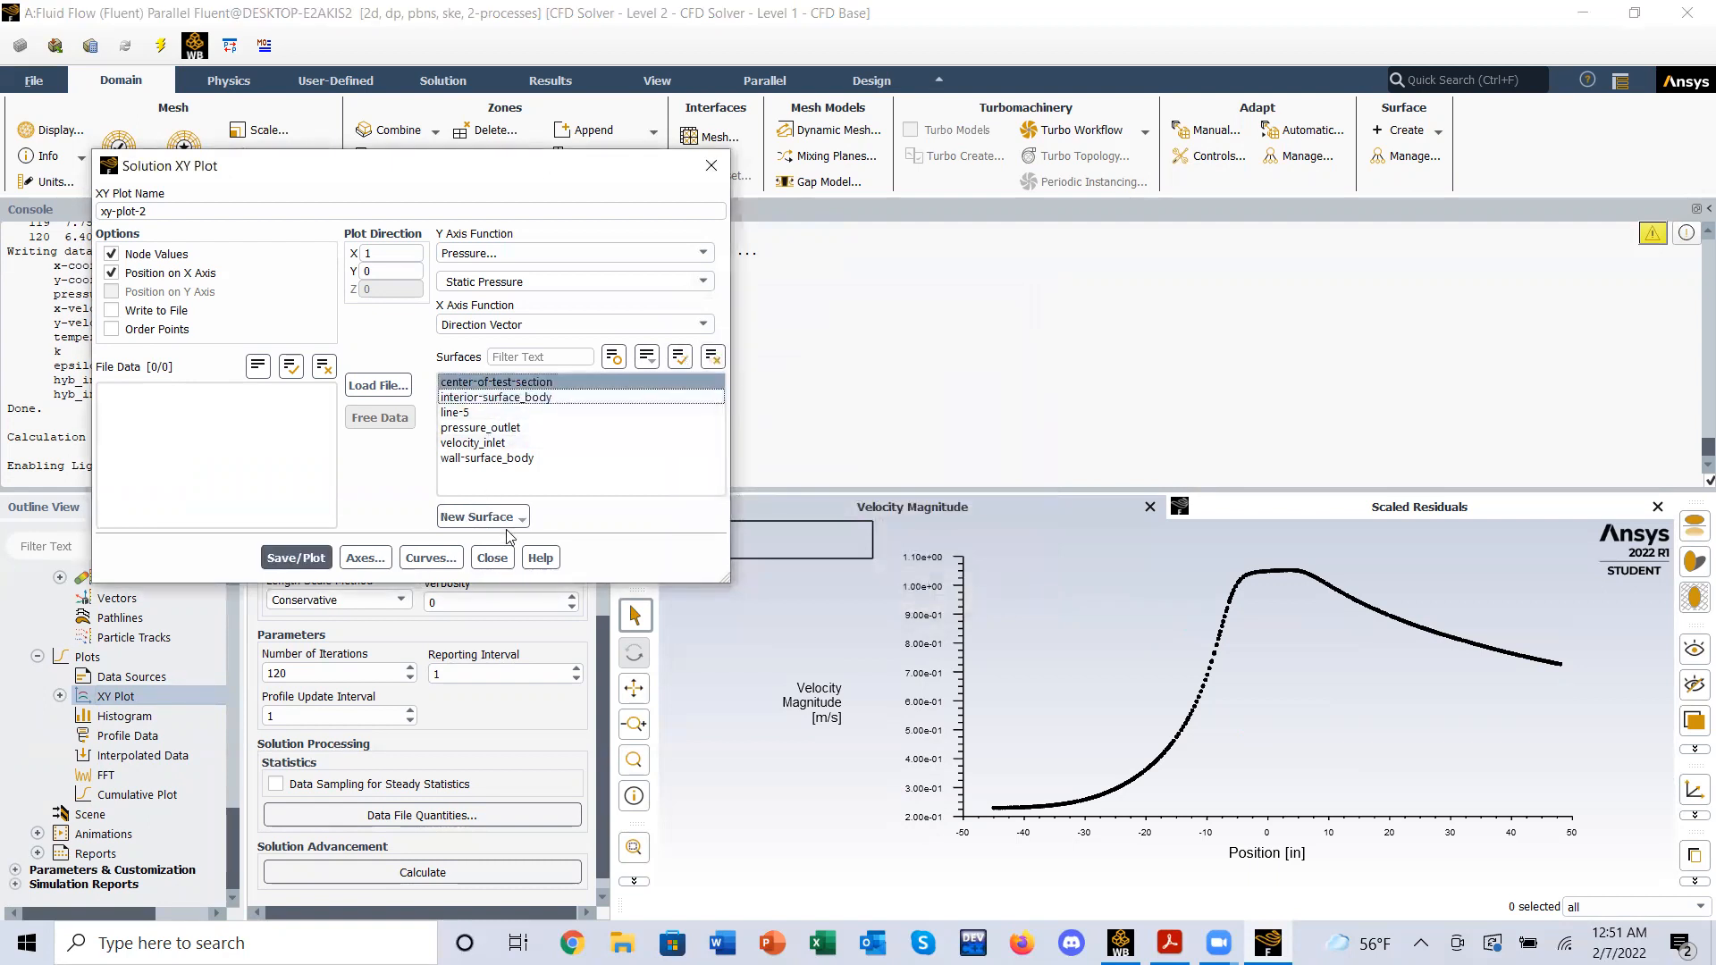
double_click(386, 253)
key(BackSpace)
text(0)
click(390, 270)
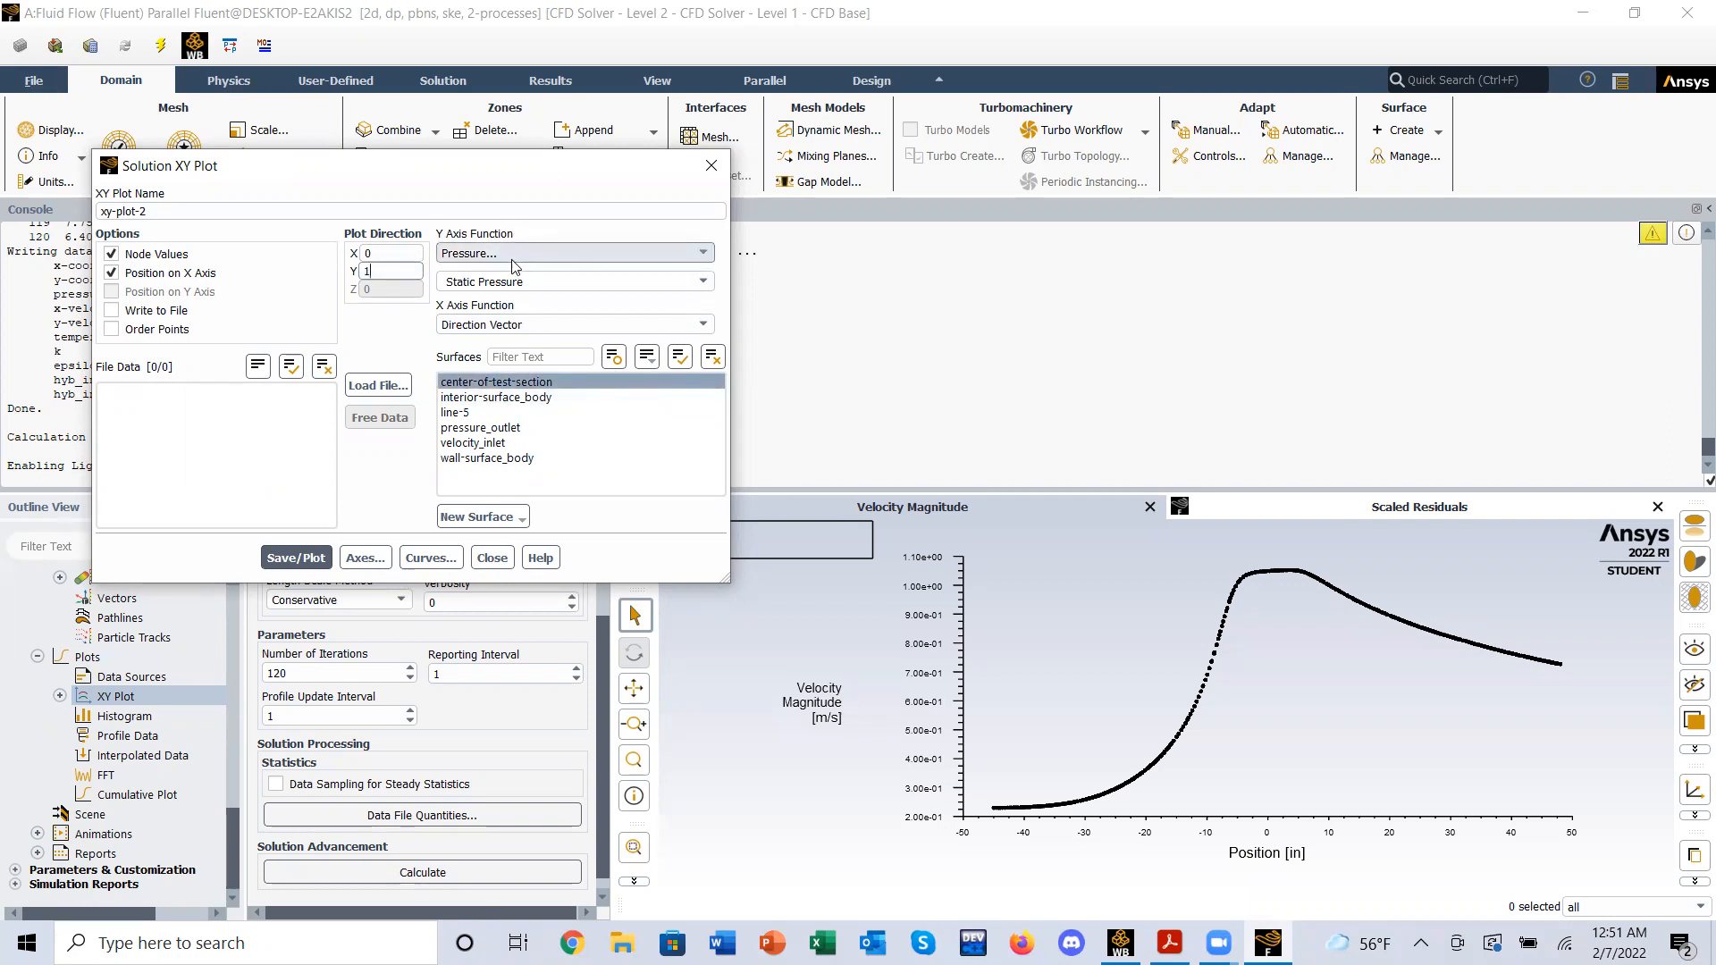
- Plot Static Pressure along the center-of-test-section surface in the vertical direction
click(296, 558)
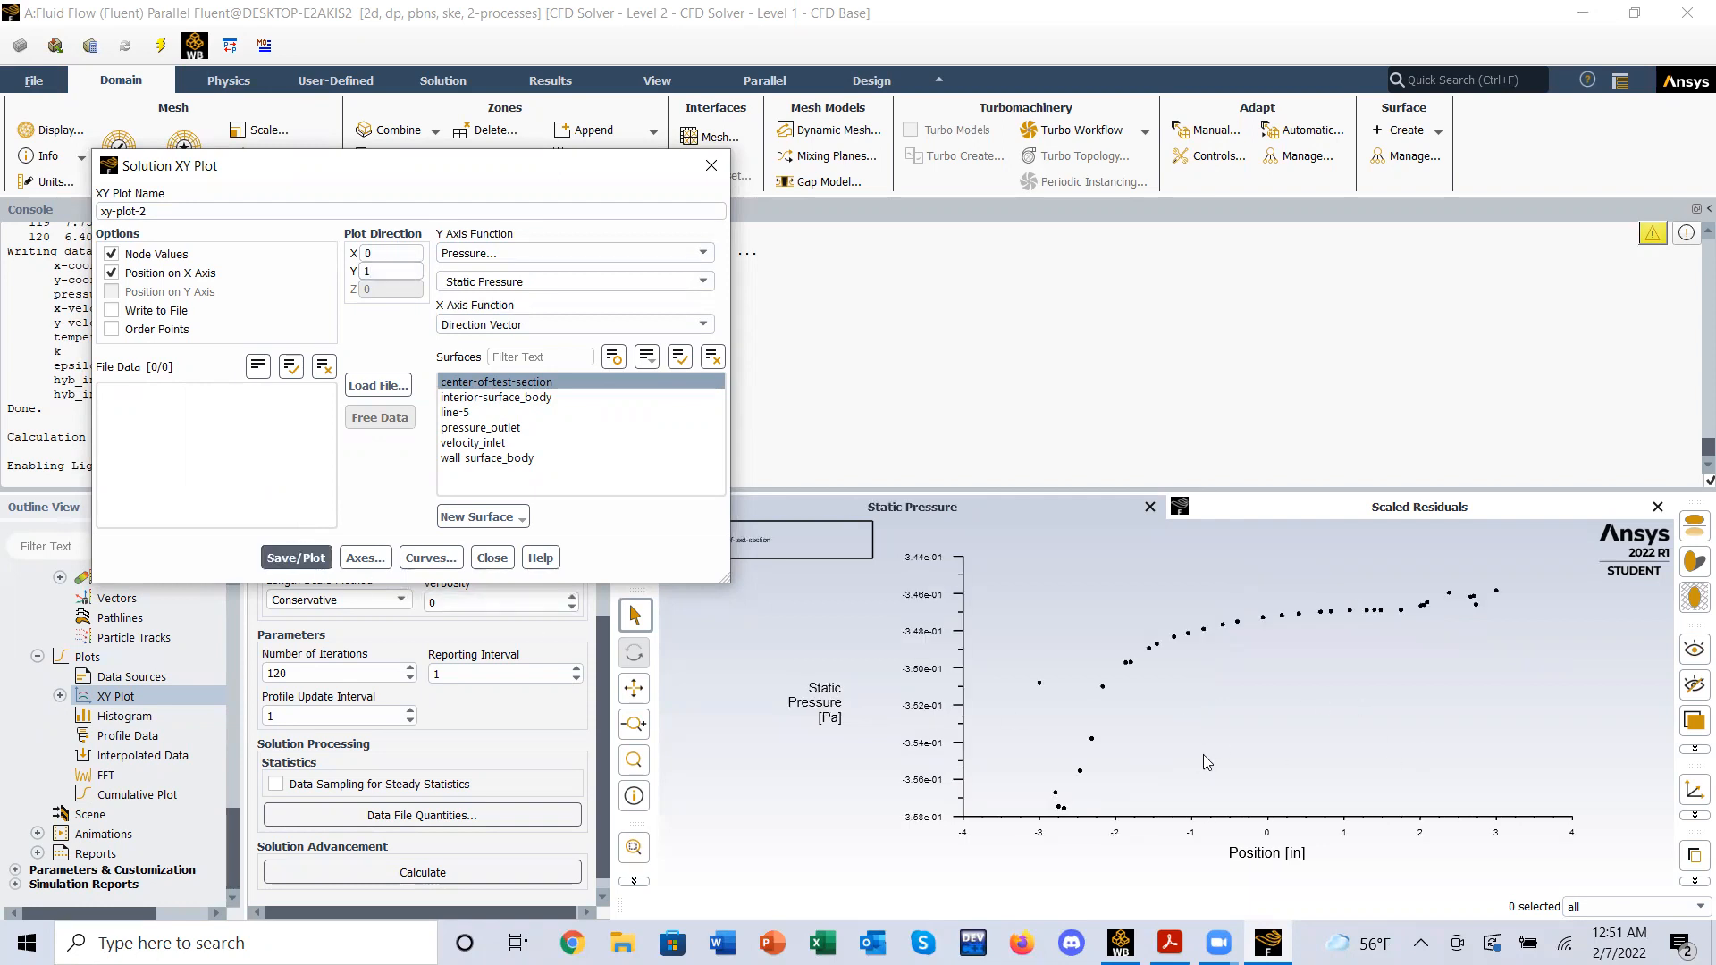
- Try plotting Static Pressure with the plot direction X 1, Y 0, and restore the direction to X 0, Y 1
double_click(390, 271)
key(BackSpace)
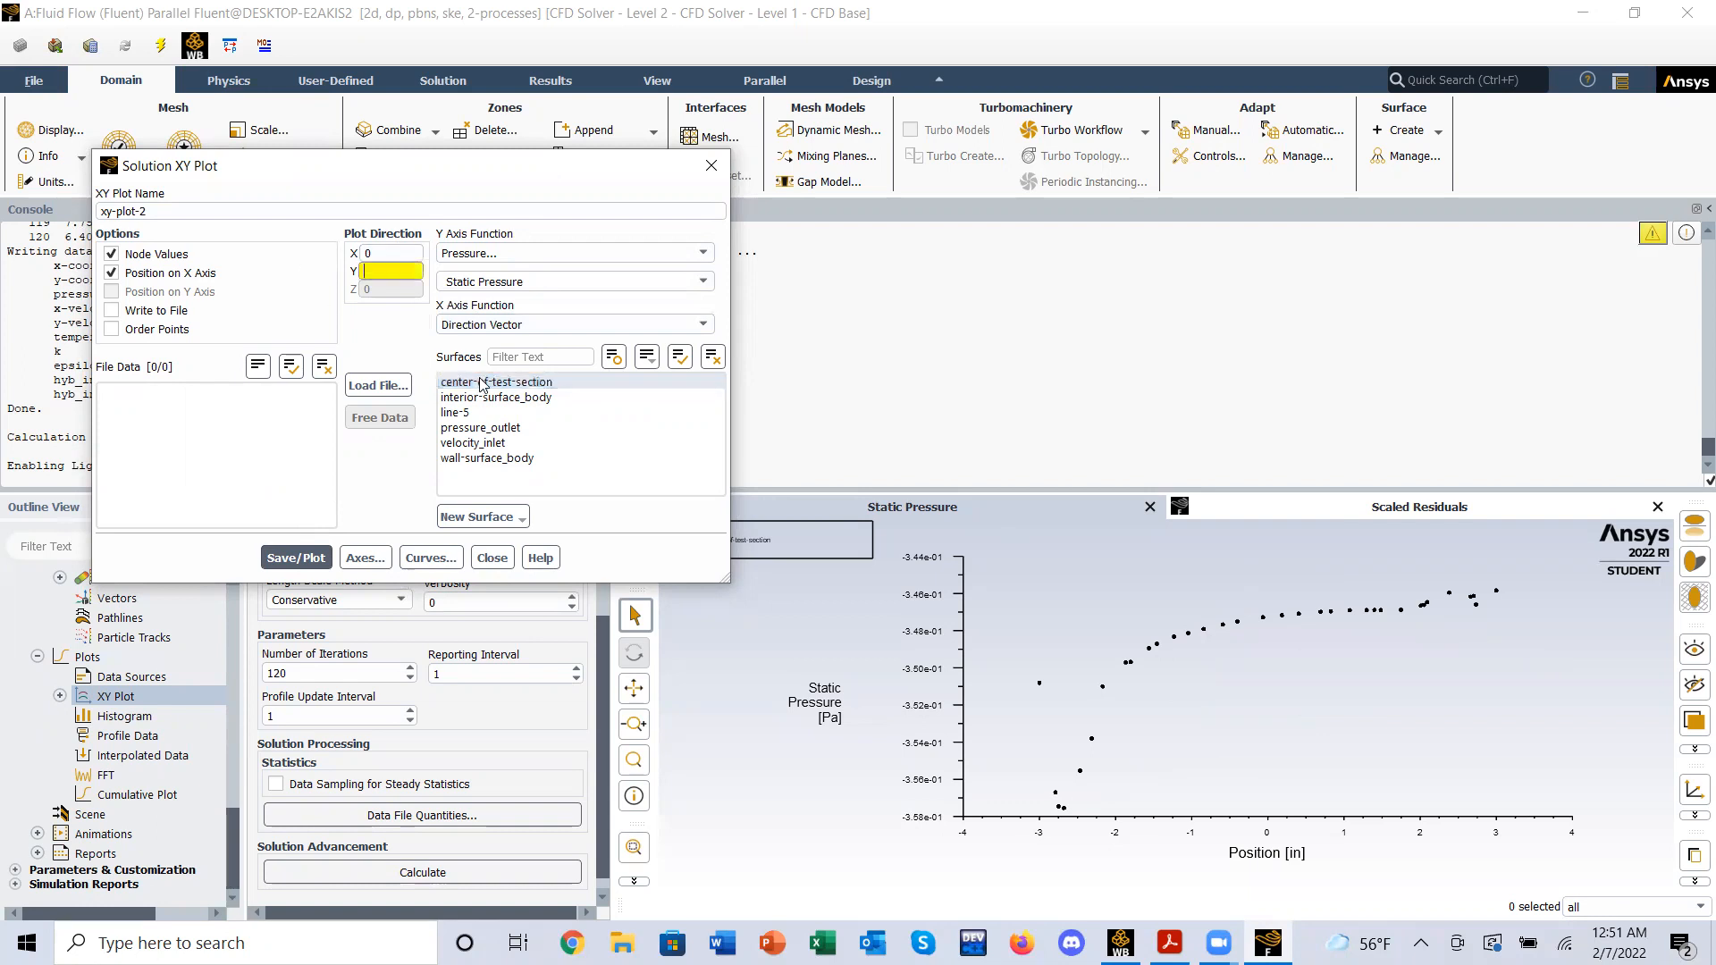
drag(399, 253, 344, 238)
text(1)
click(381, 271)
text(0)
click(300, 558)
double_click(388, 250)
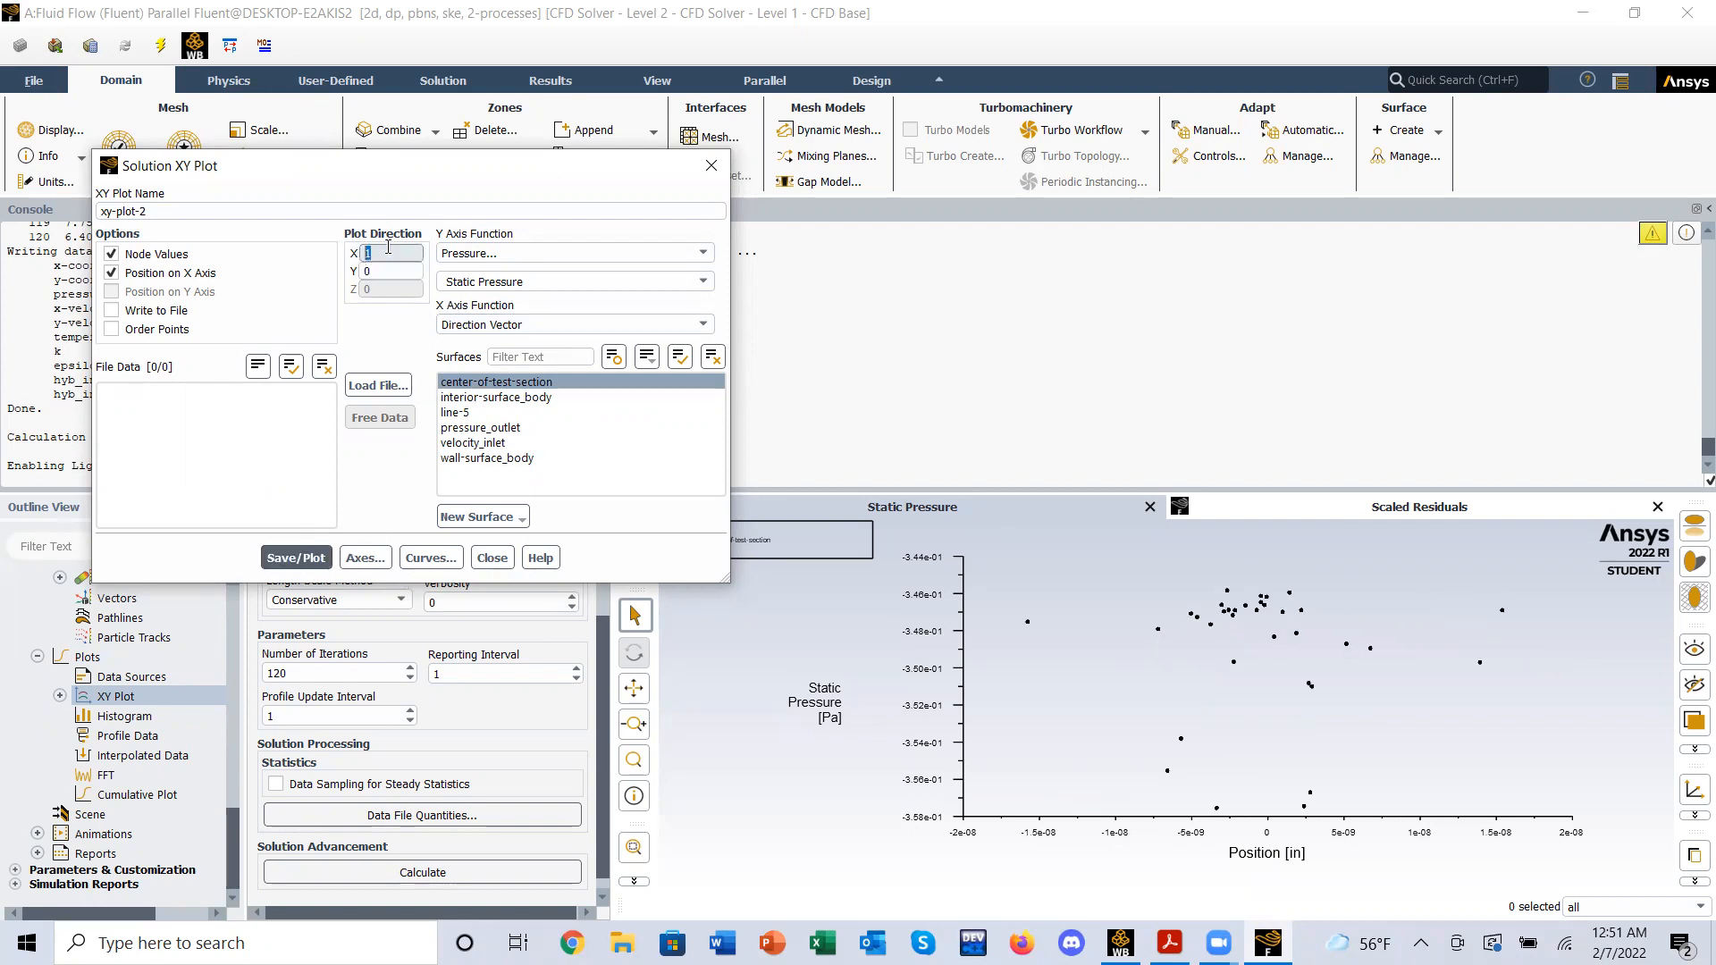
click(391, 267)
click(296, 558)
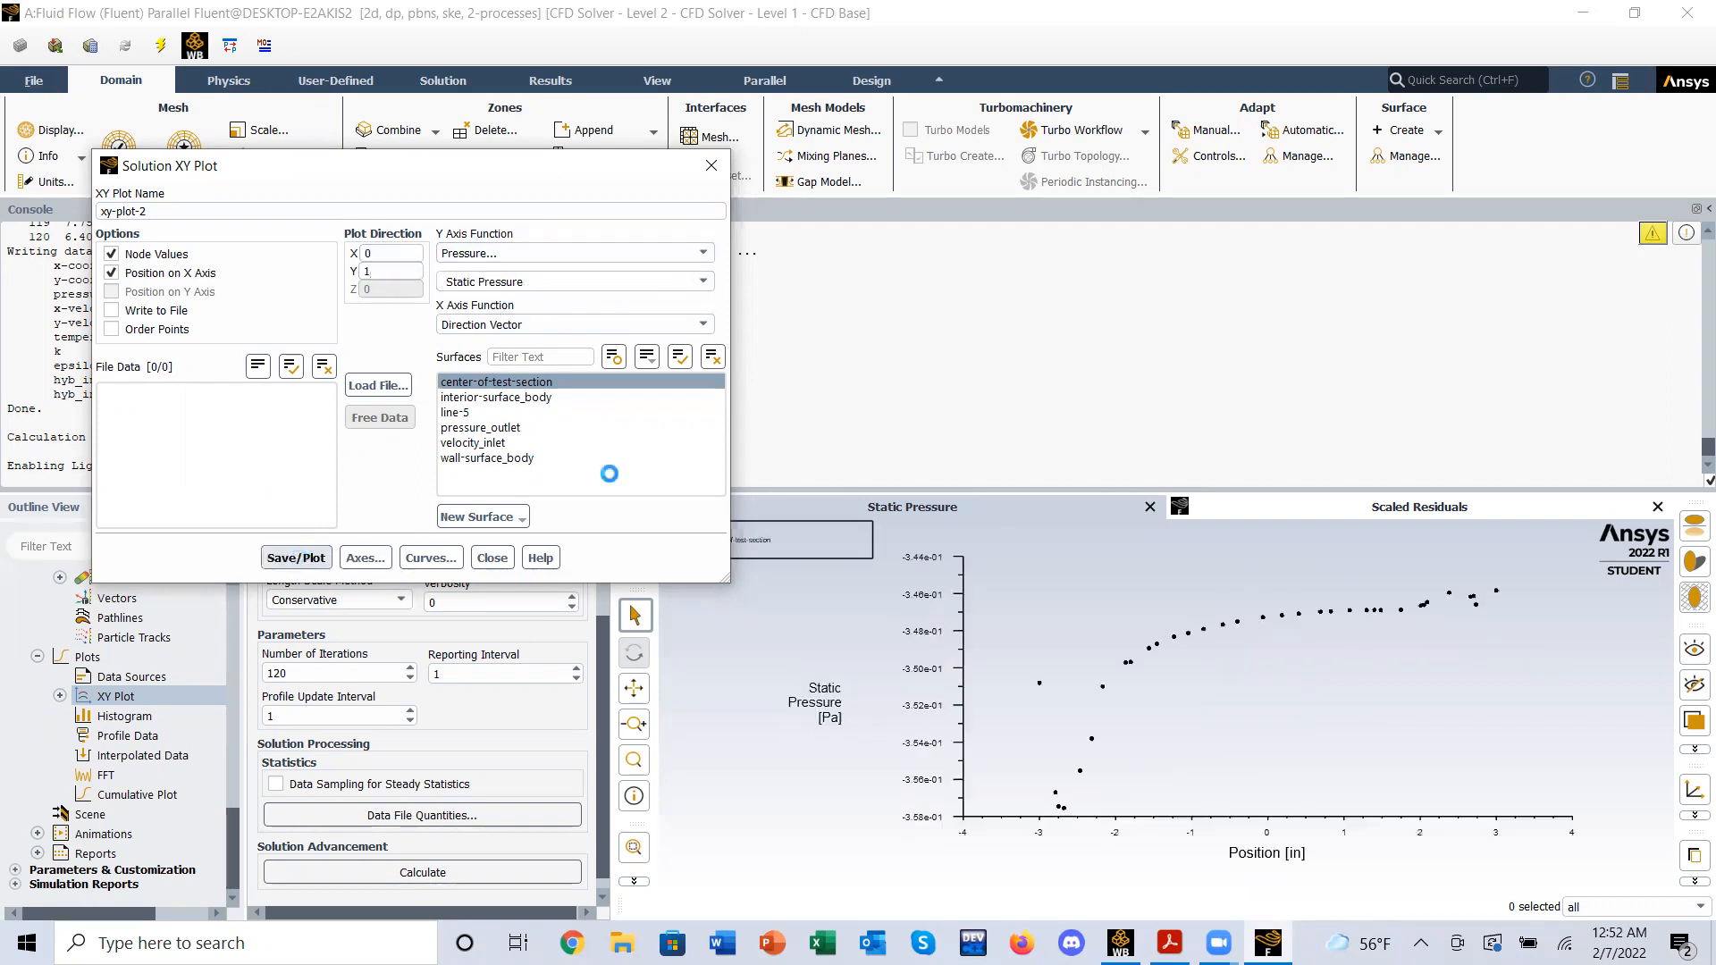
- Plot Dynamic Pressure along center-of-test-section, and plot Static Pressure again for comparison
click(703, 282)
click(469, 321)
click(296, 558)
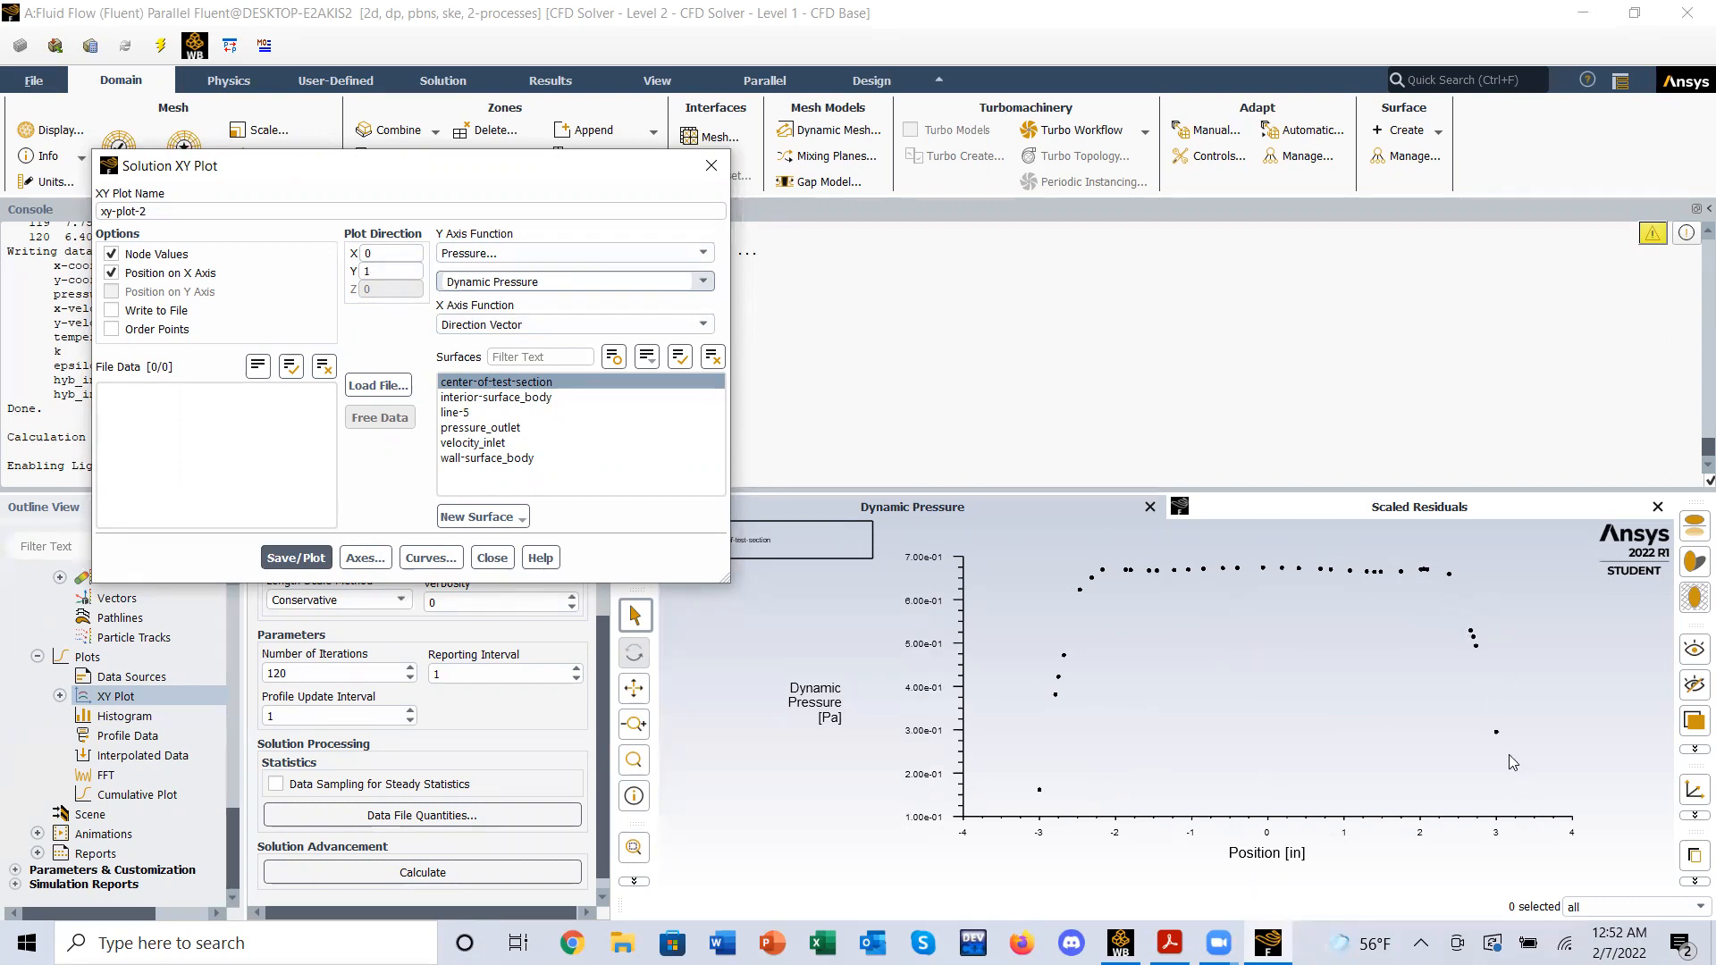
click(705, 282)
click(474, 300)
click(304, 558)
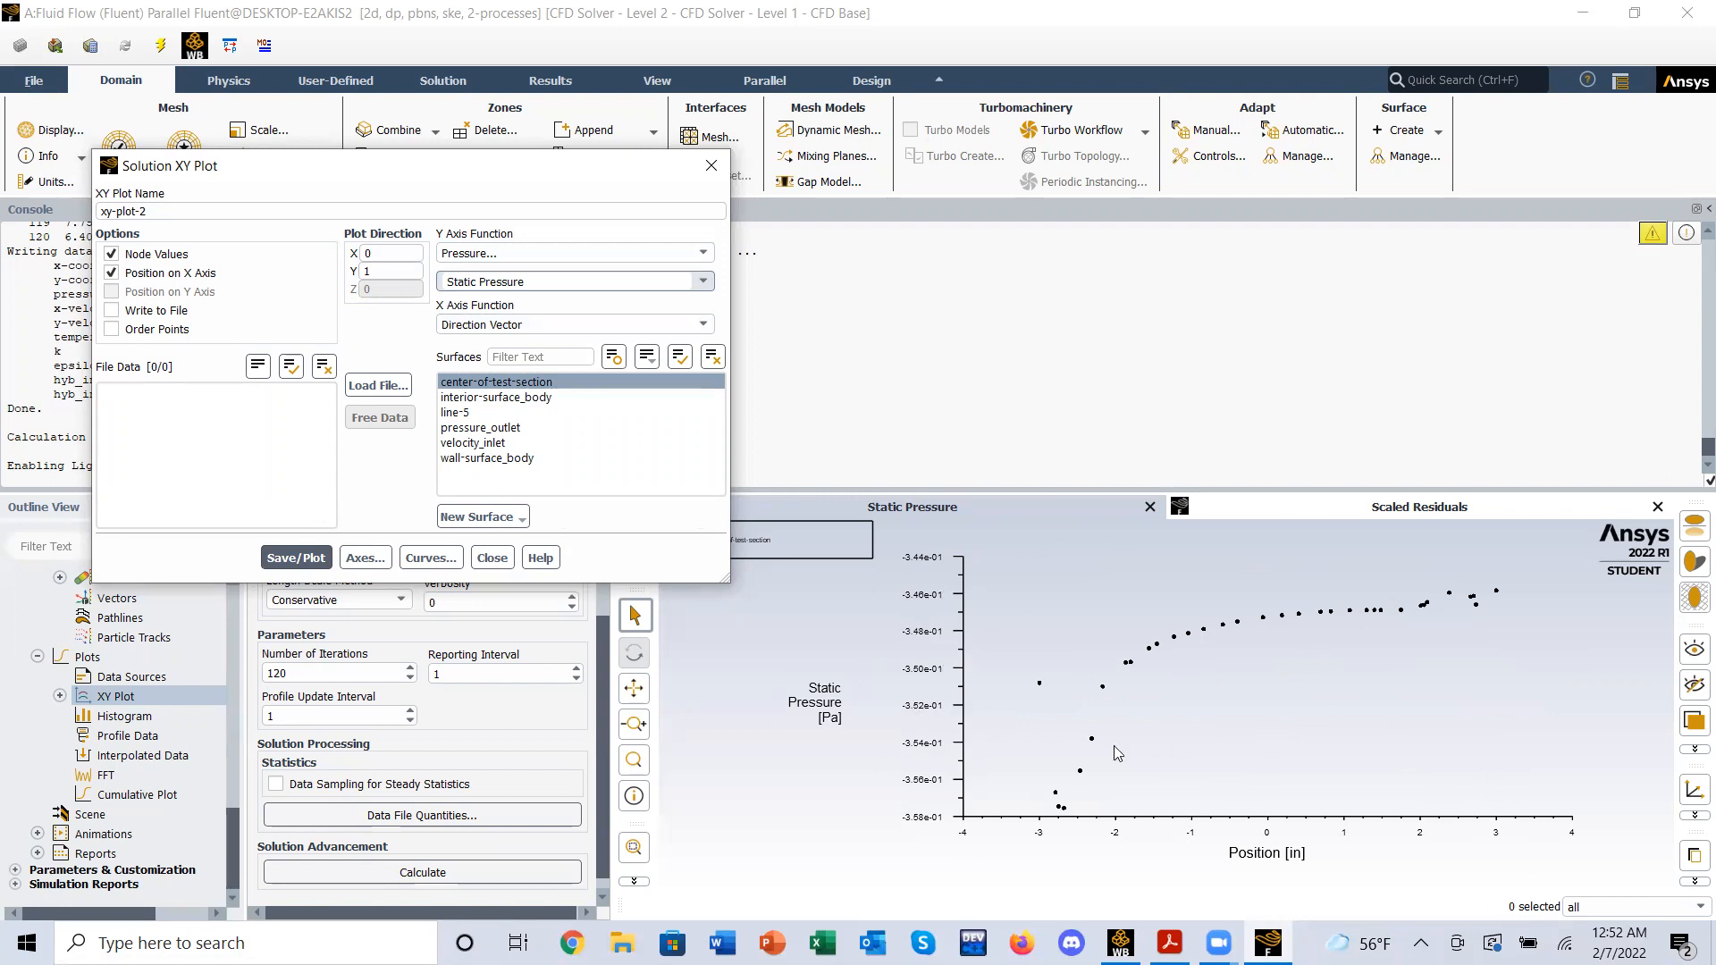
- Plot Total Pressure along the center-of-test-section surface
click(703, 282)
click(466, 358)
click(296, 558)
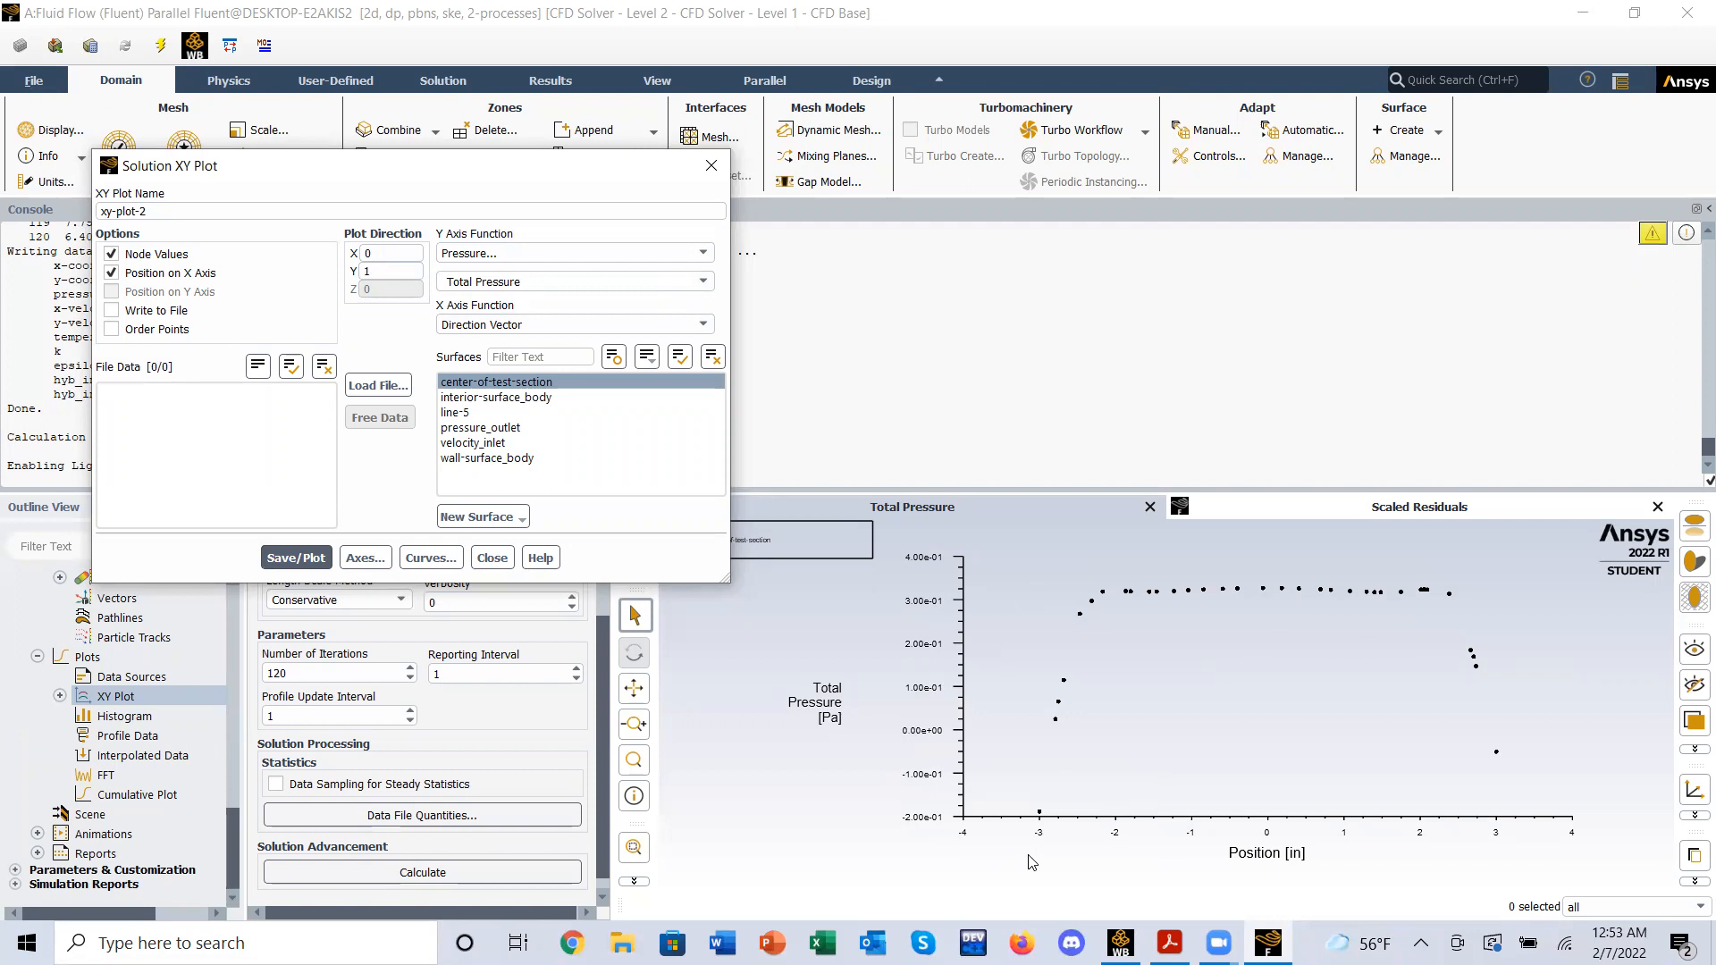
click(1038, 787)
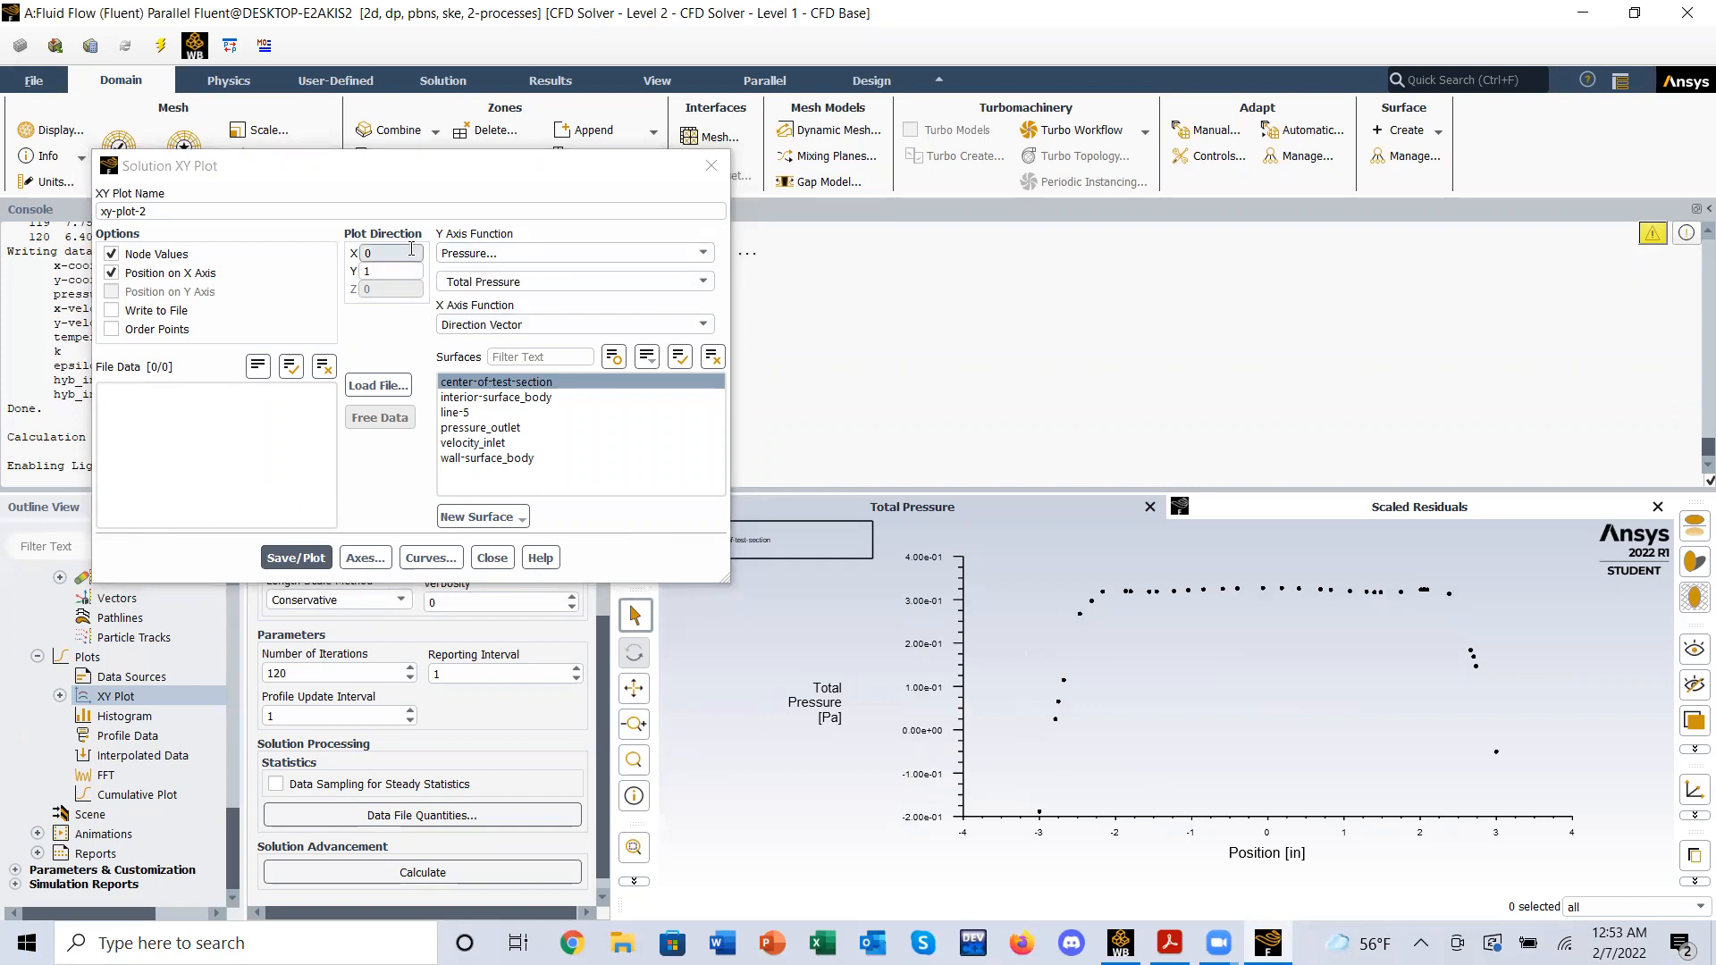
- Plot Velocity Magnitude along center-of-test-section and close the XY plot settings
click(697, 254)
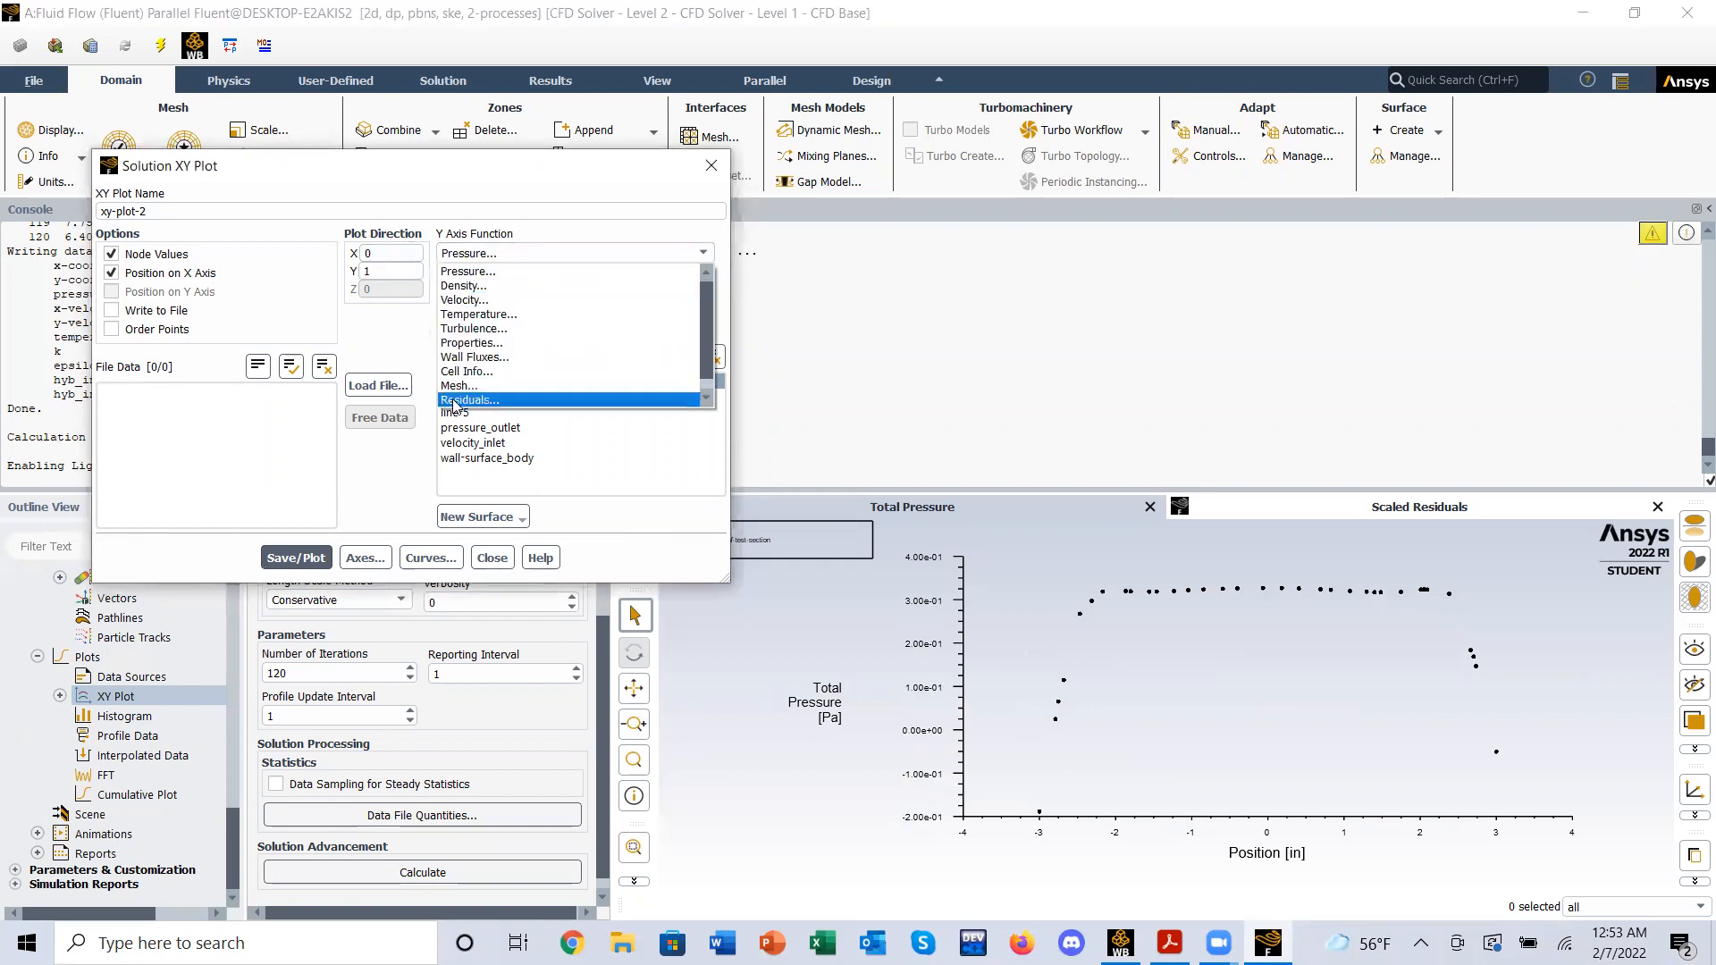
click(496, 295)
click(288, 559)
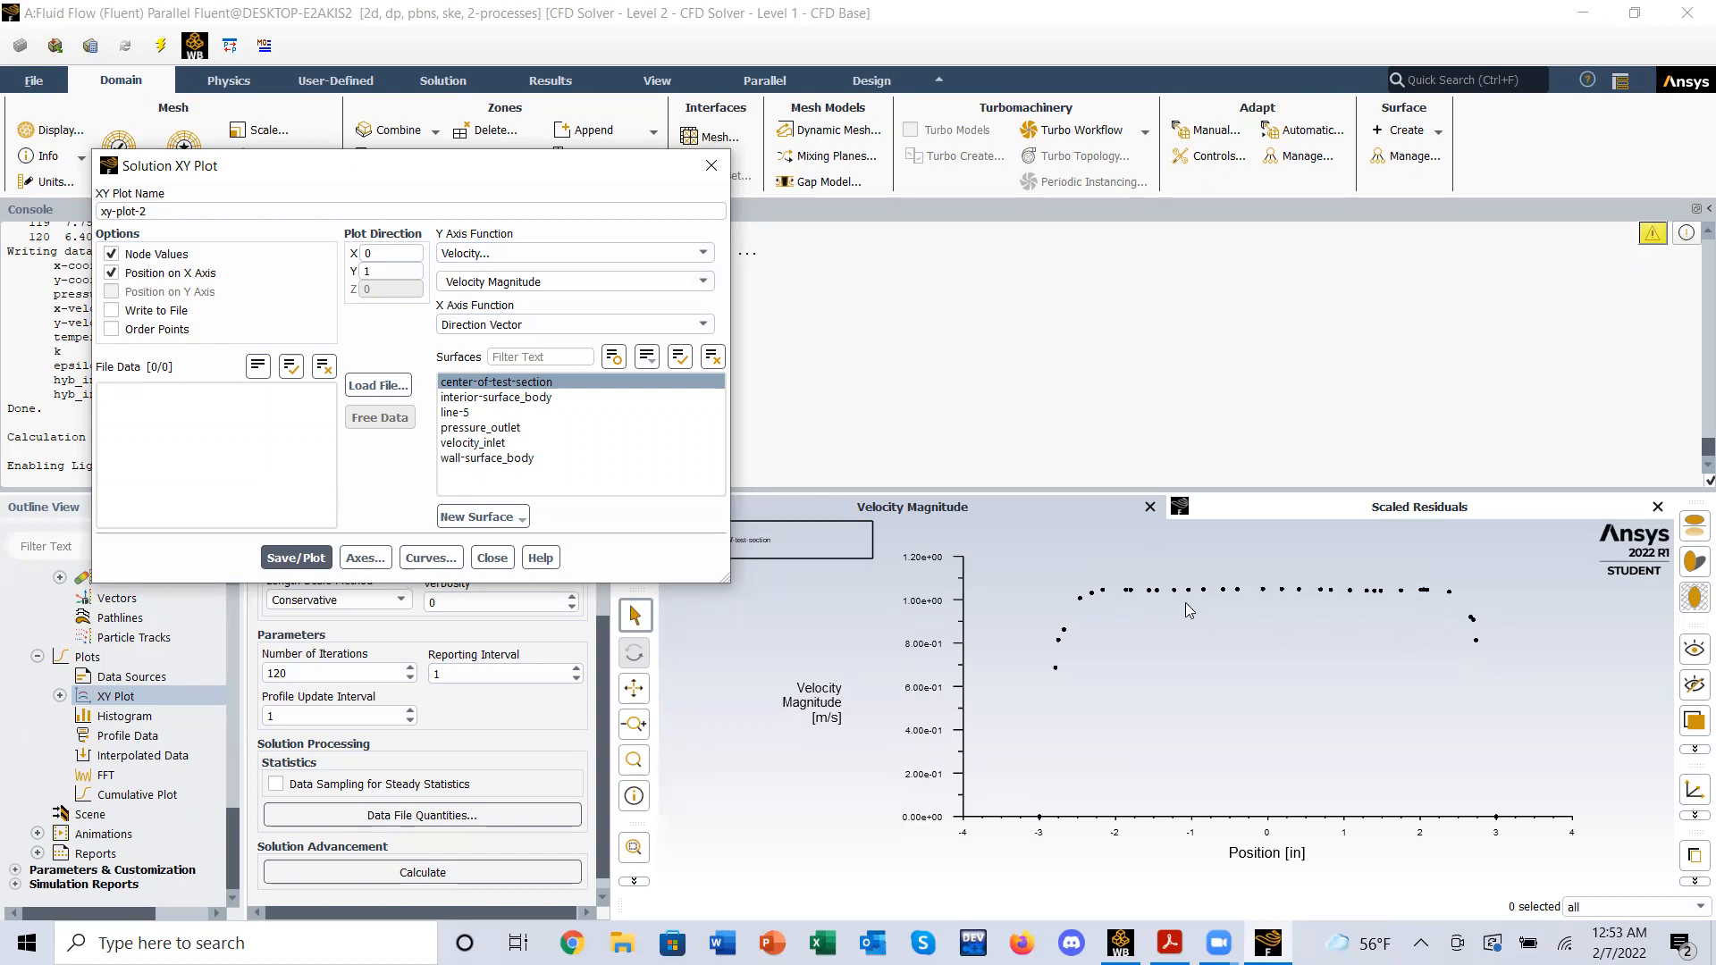
click(489, 557)
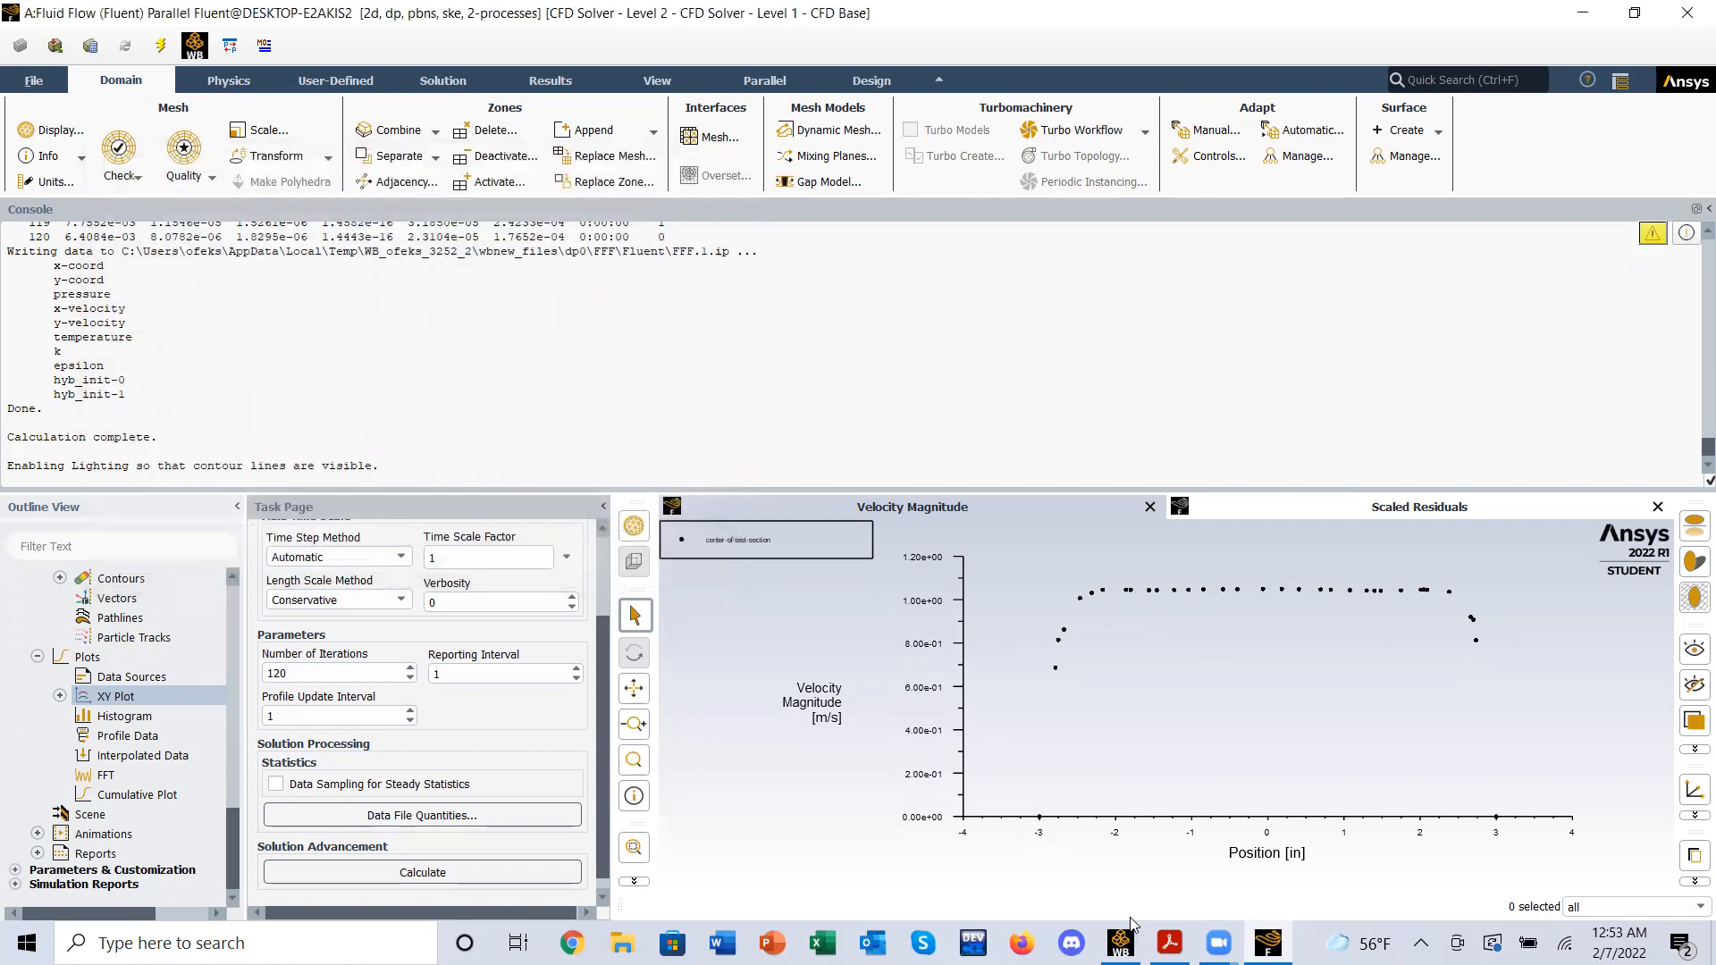
- Read the PROJECT 1 PDF requirement on plotting the contraction chamber pressure change against the test-section dynamic pressure
click(1169, 943)
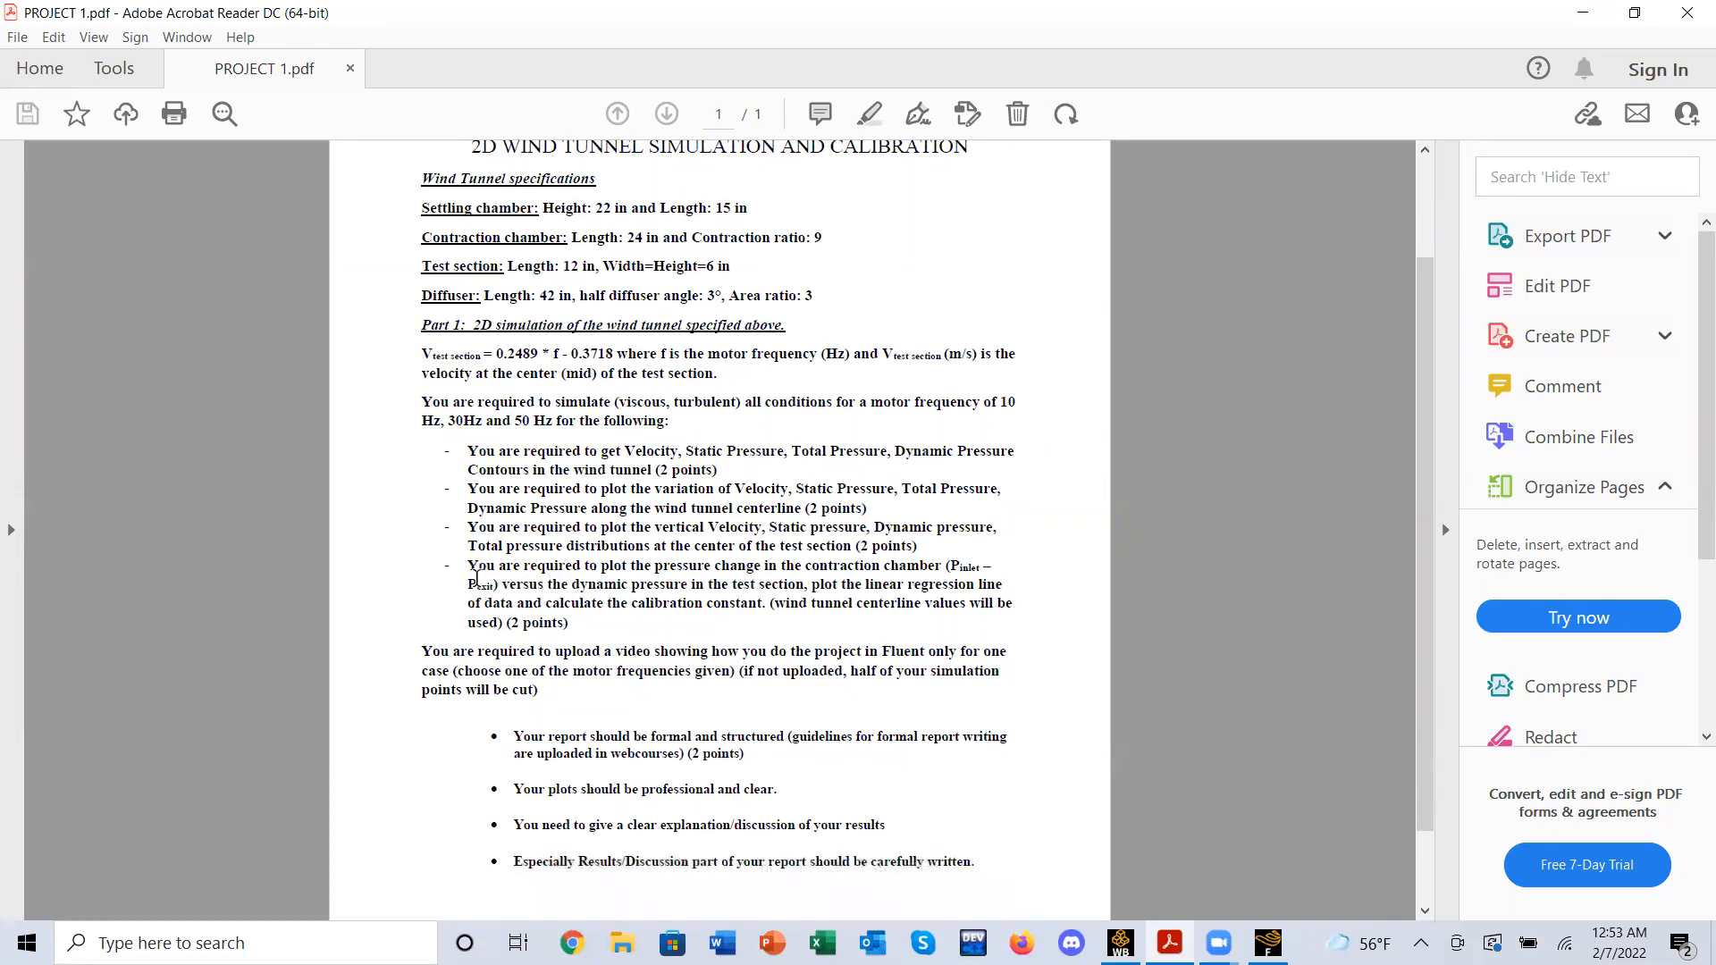
drag(471, 565, 571, 624)
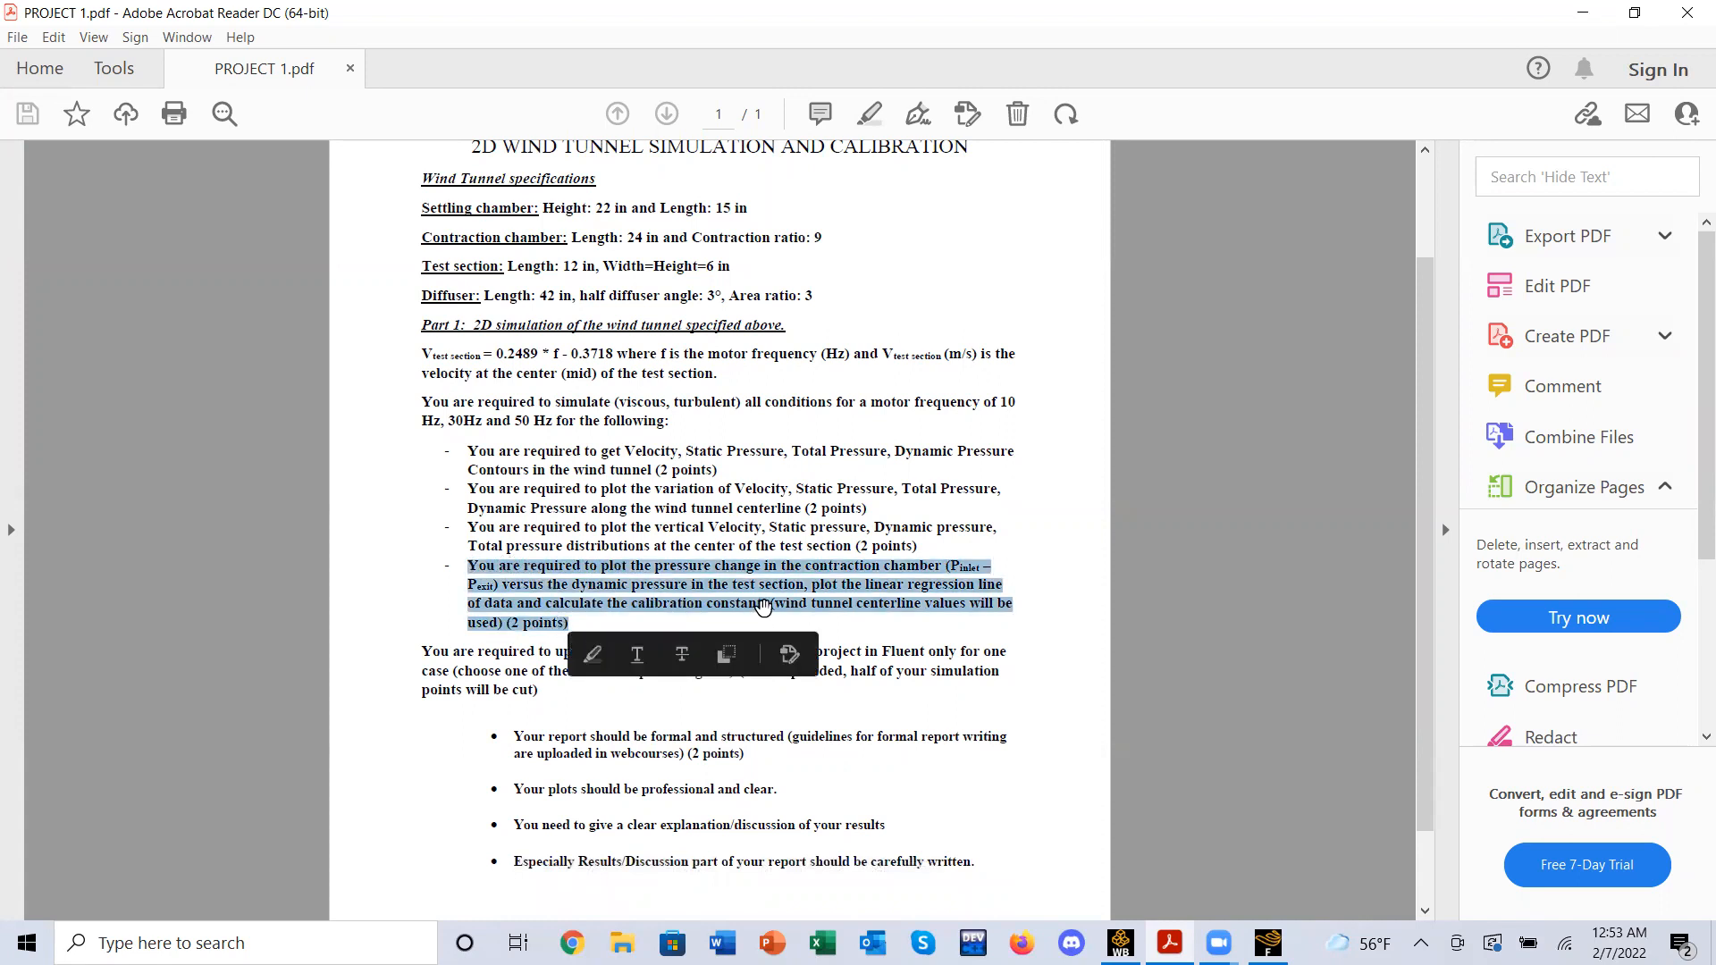
click(760, 608)
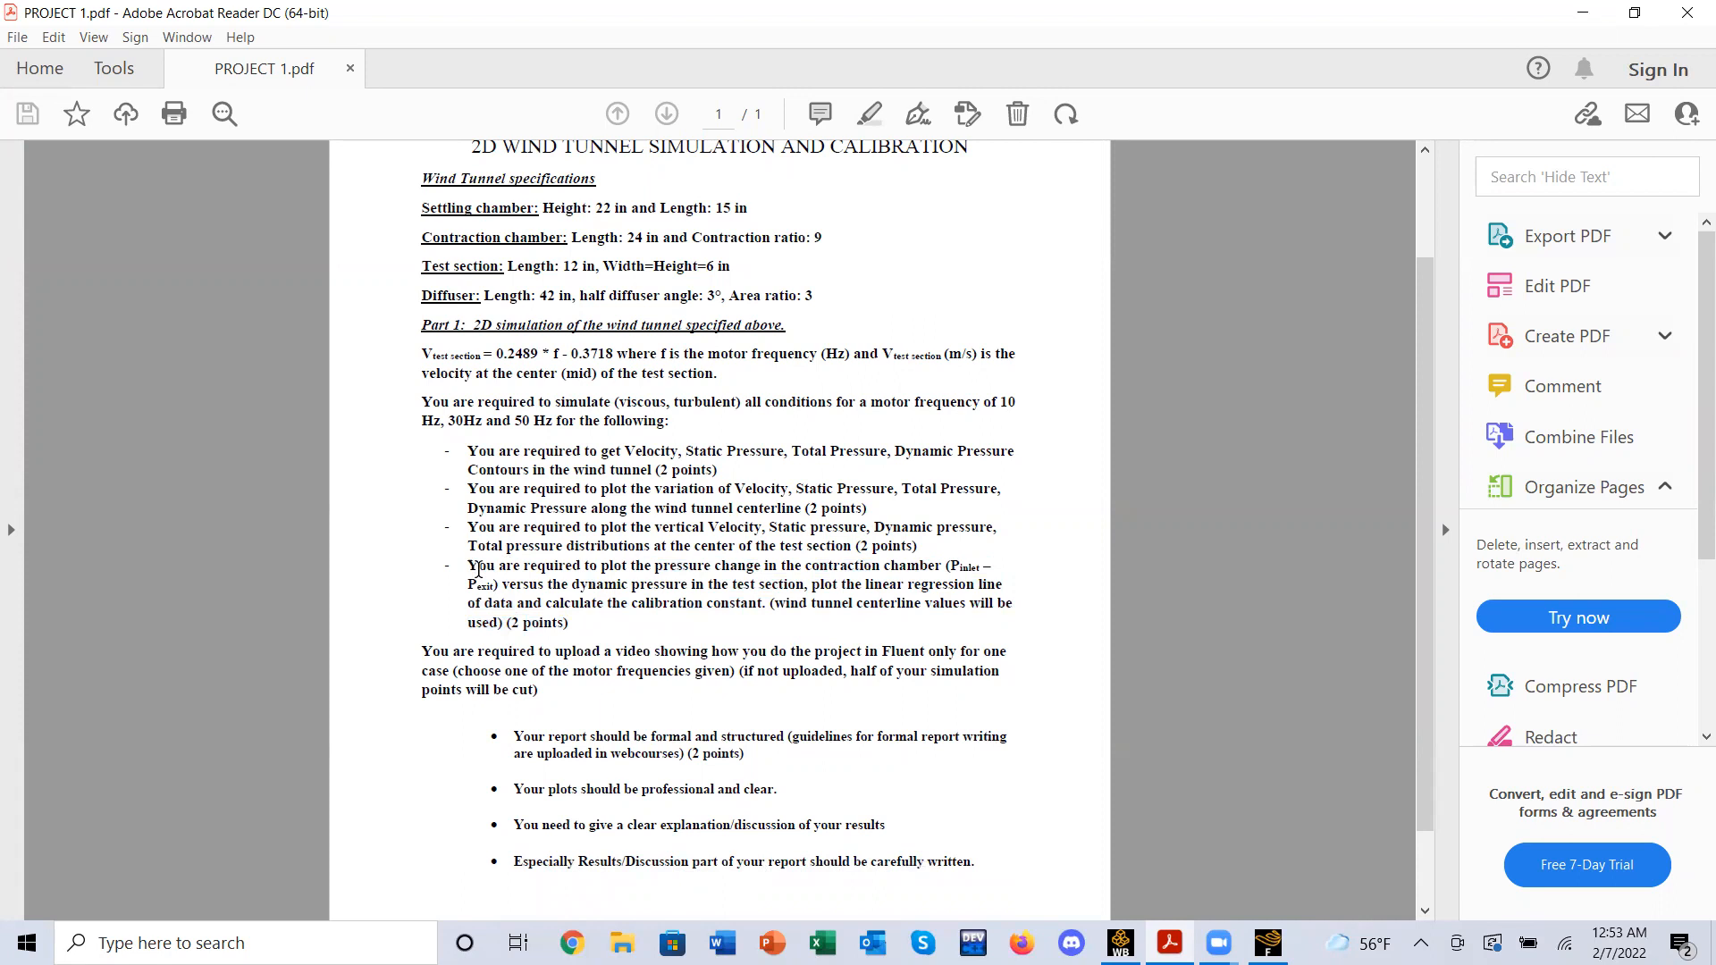
drag(490, 566, 568, 623)
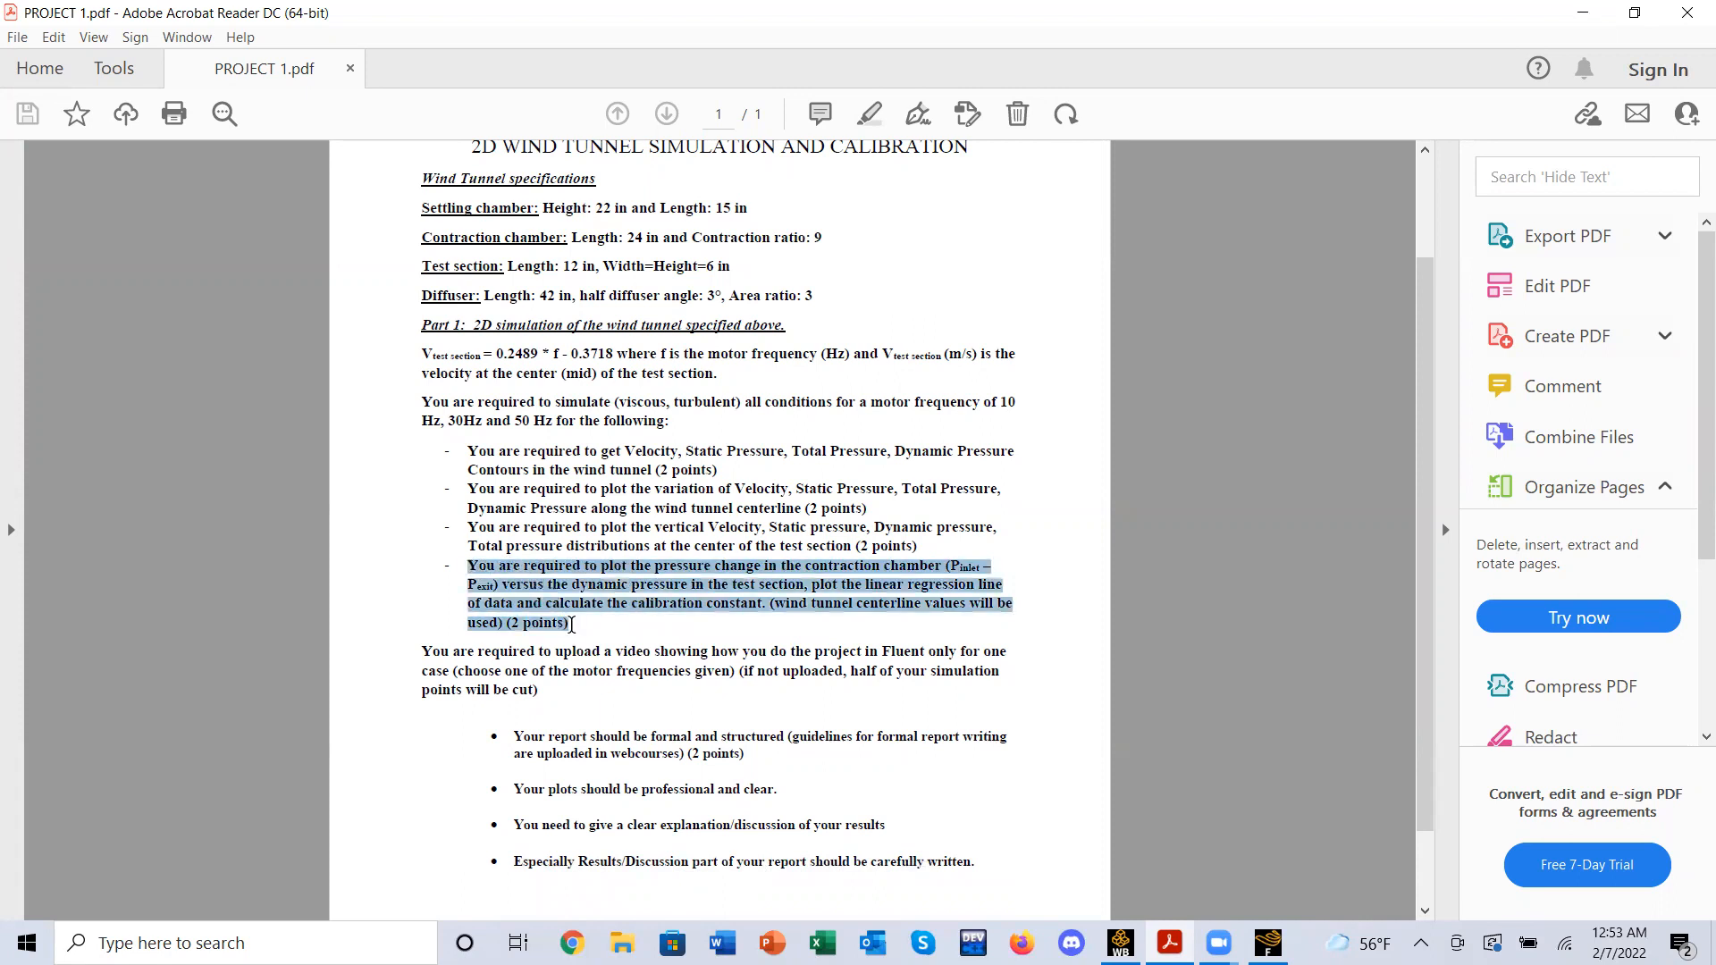
click(951, 579)
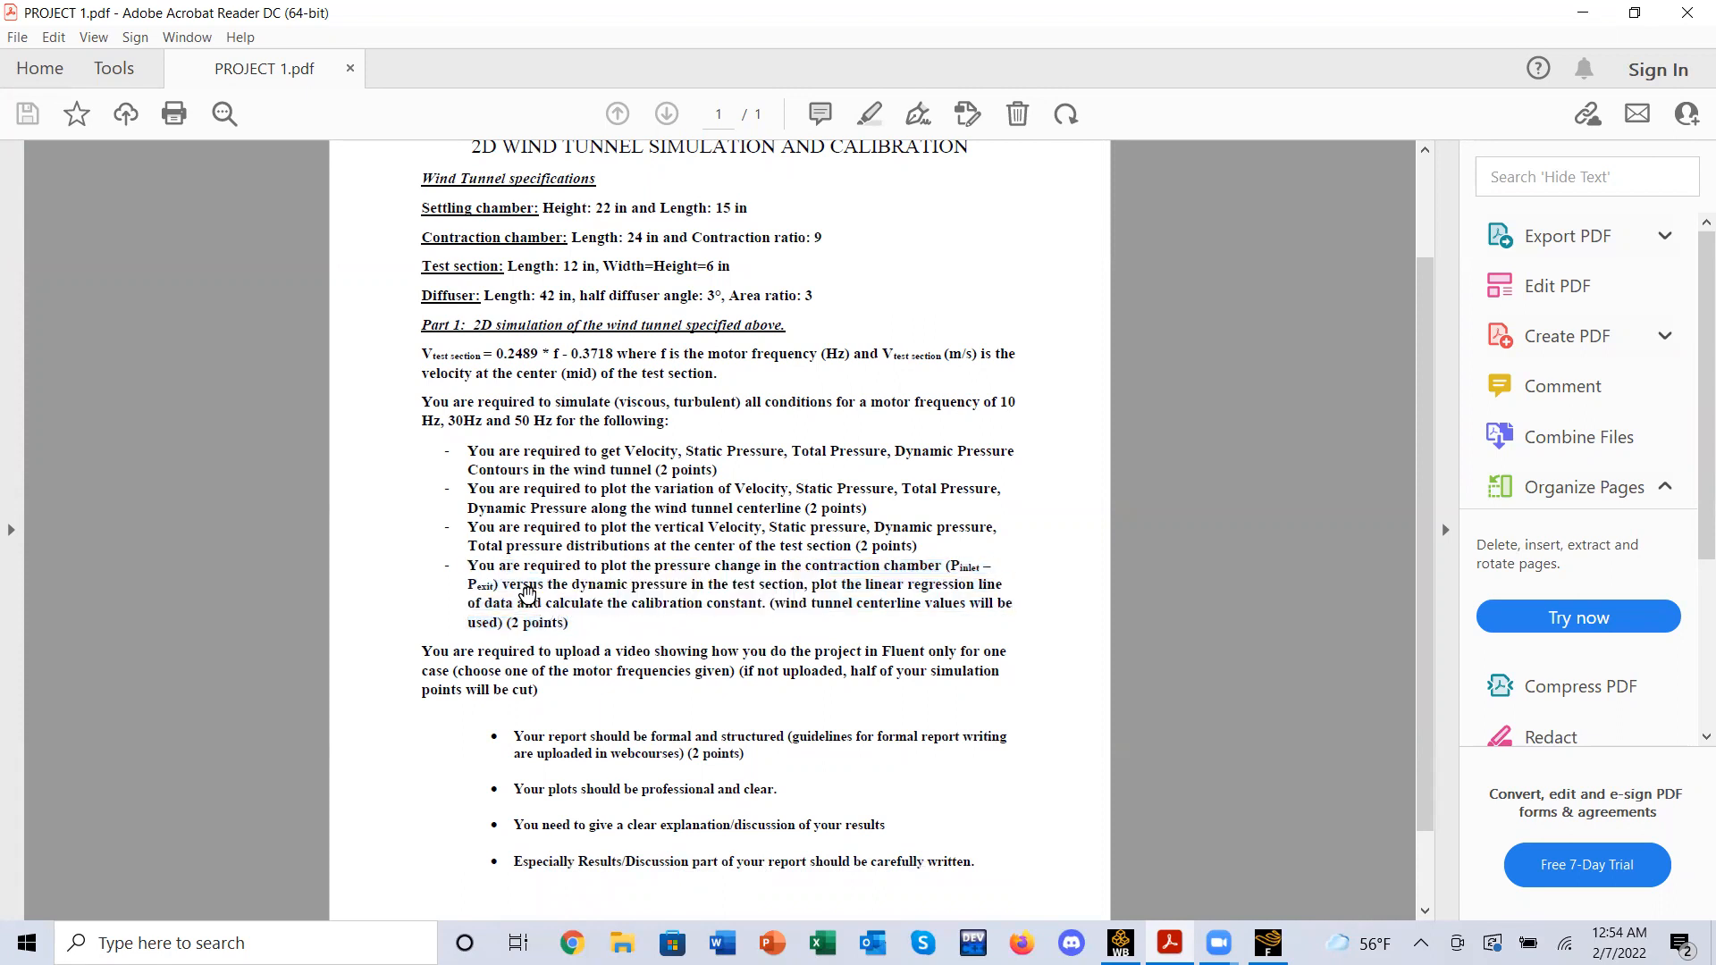
drag(476, 568, 604, 634)
click(597, 646)
drag(951, 566, 970, 569)
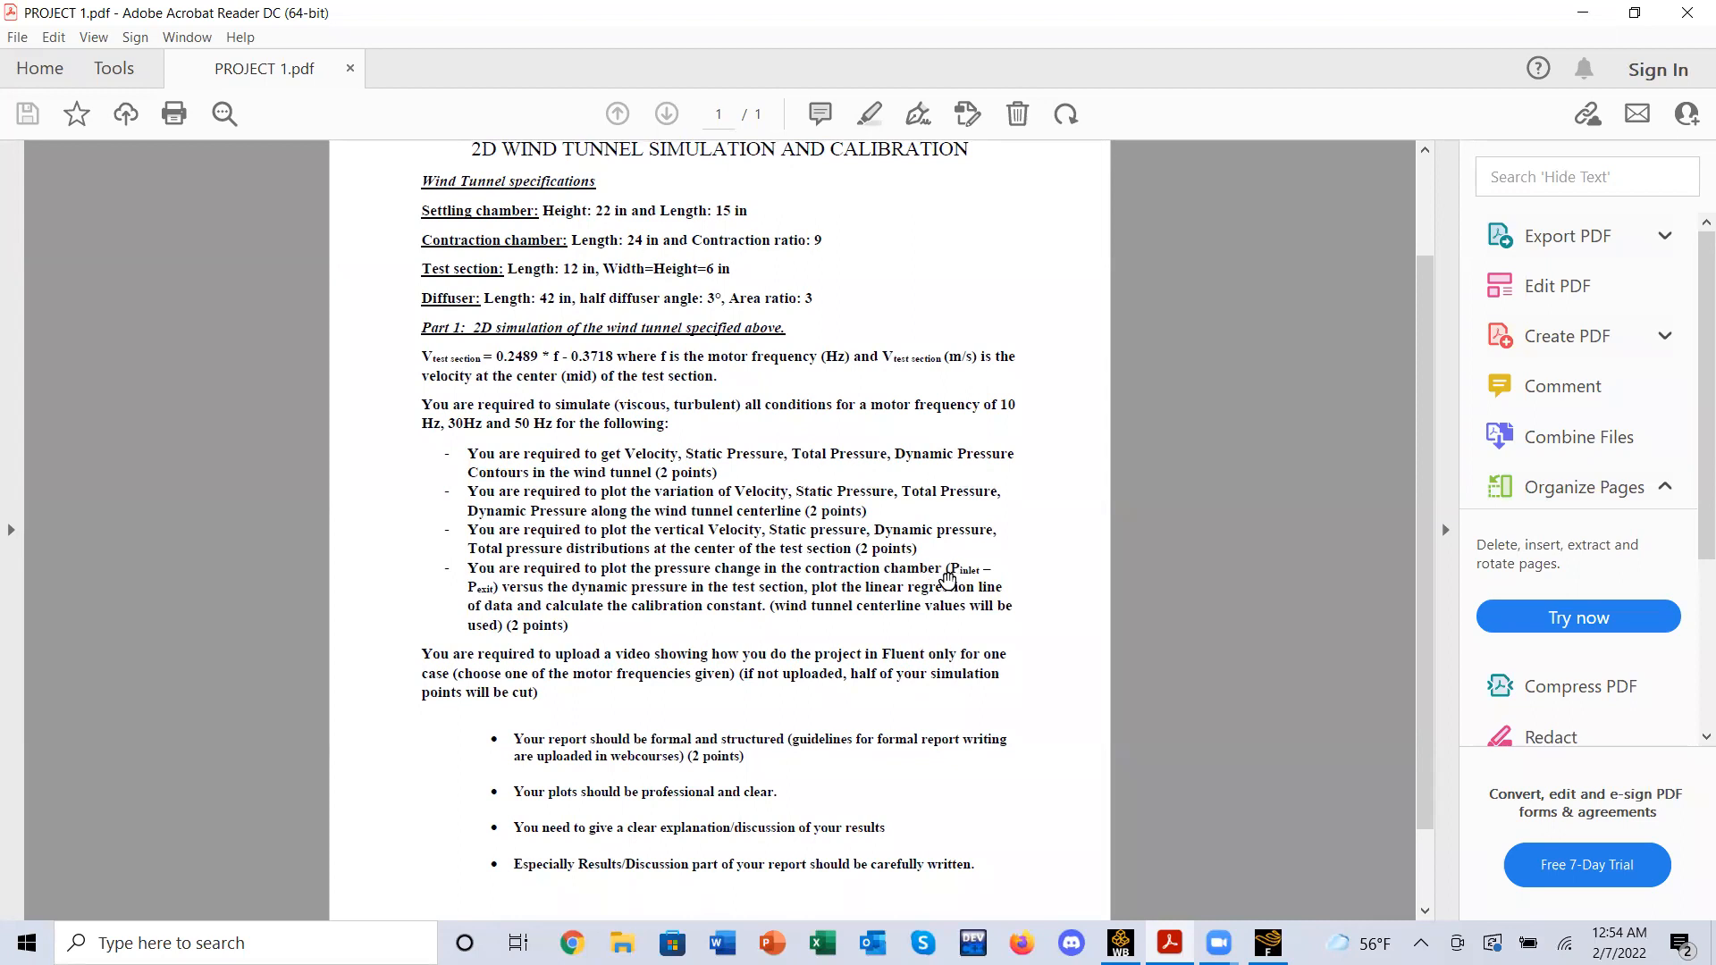
- Return to Fluent and show the list of physical models in the setup
click(1169, 943)
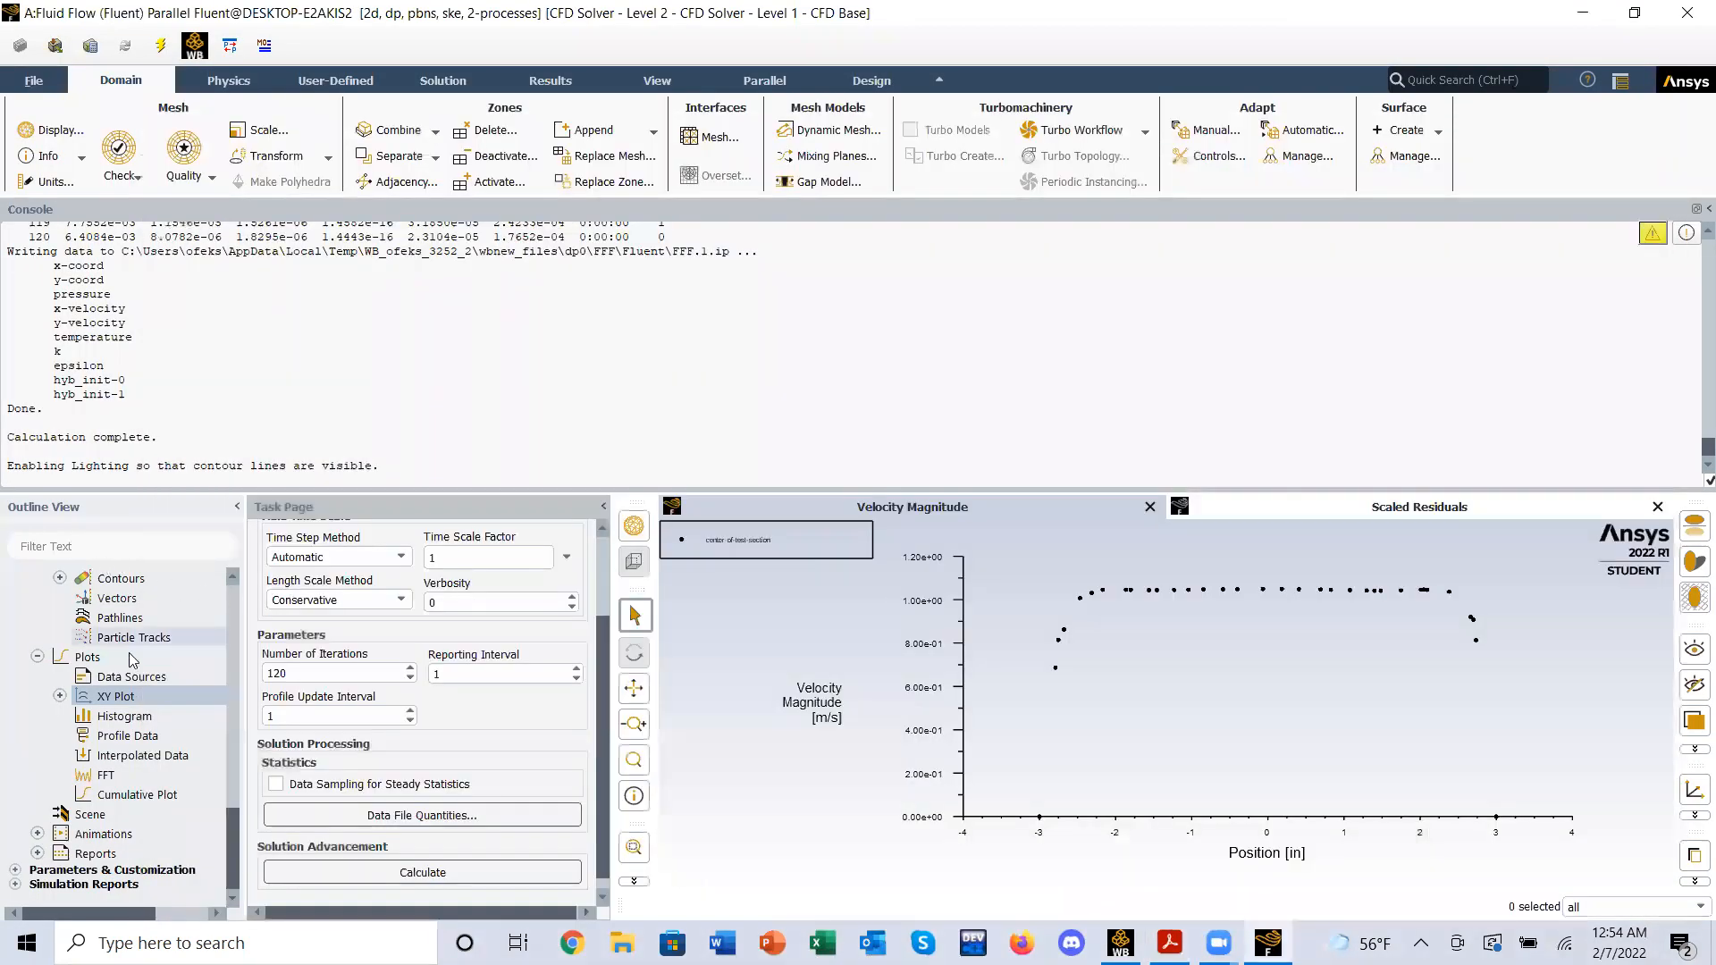
scroll(133, 660, up, 10)
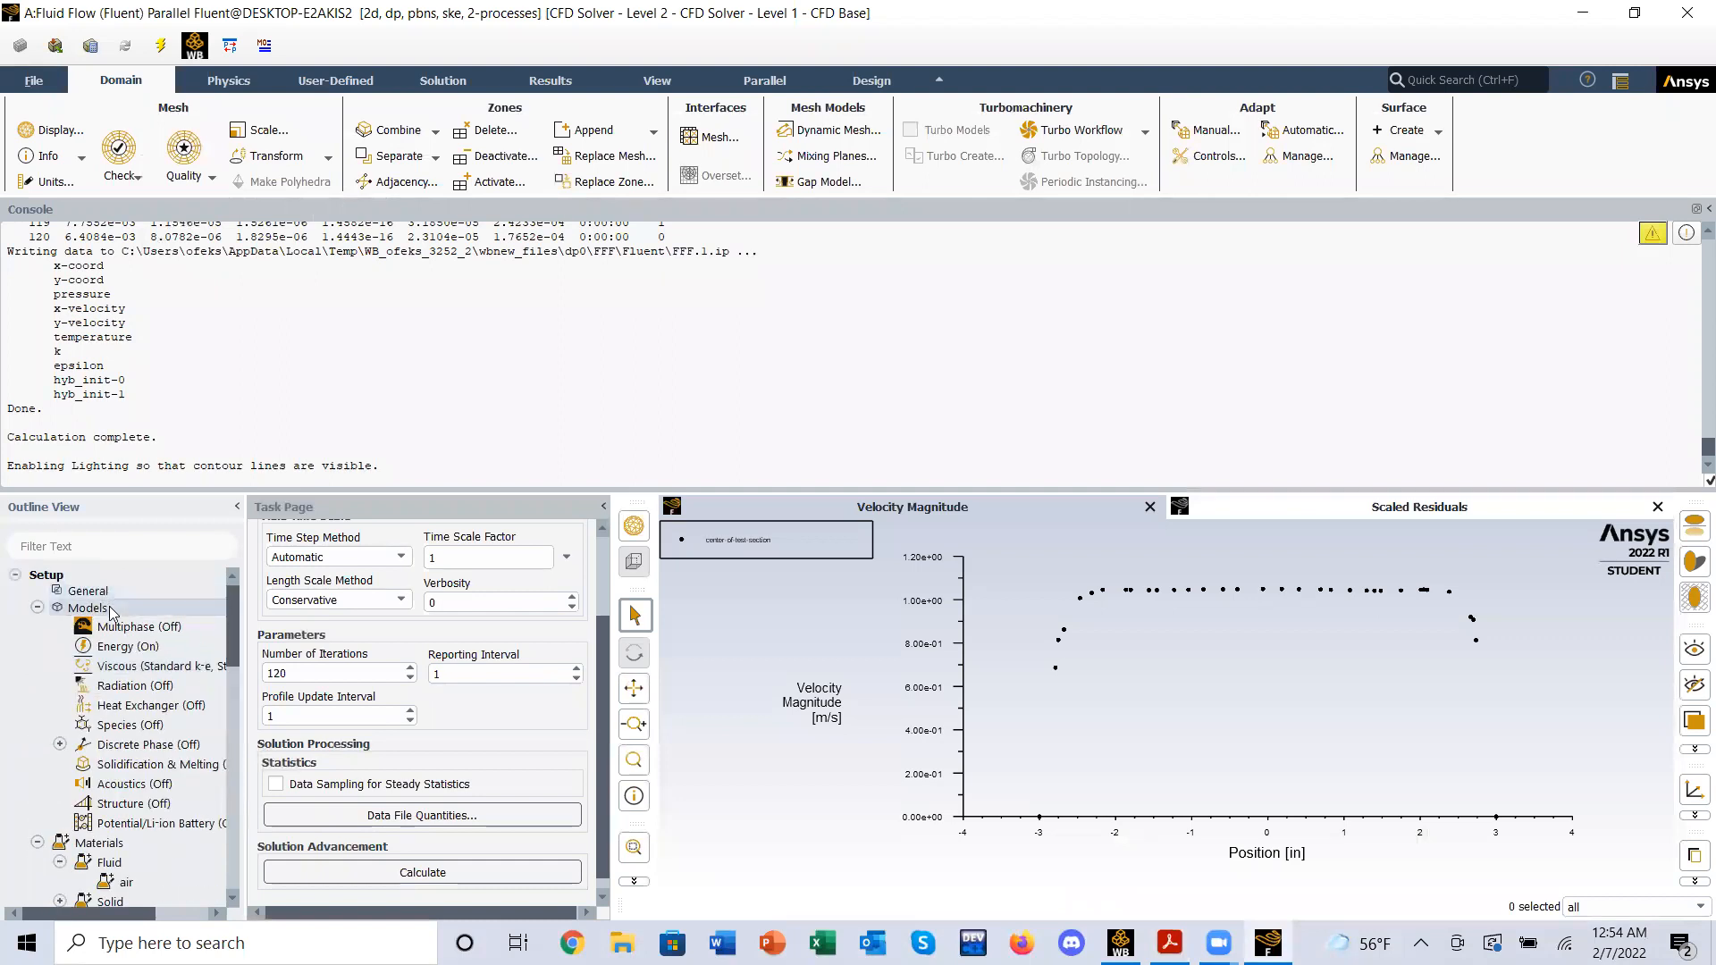
double_click(91, 609)
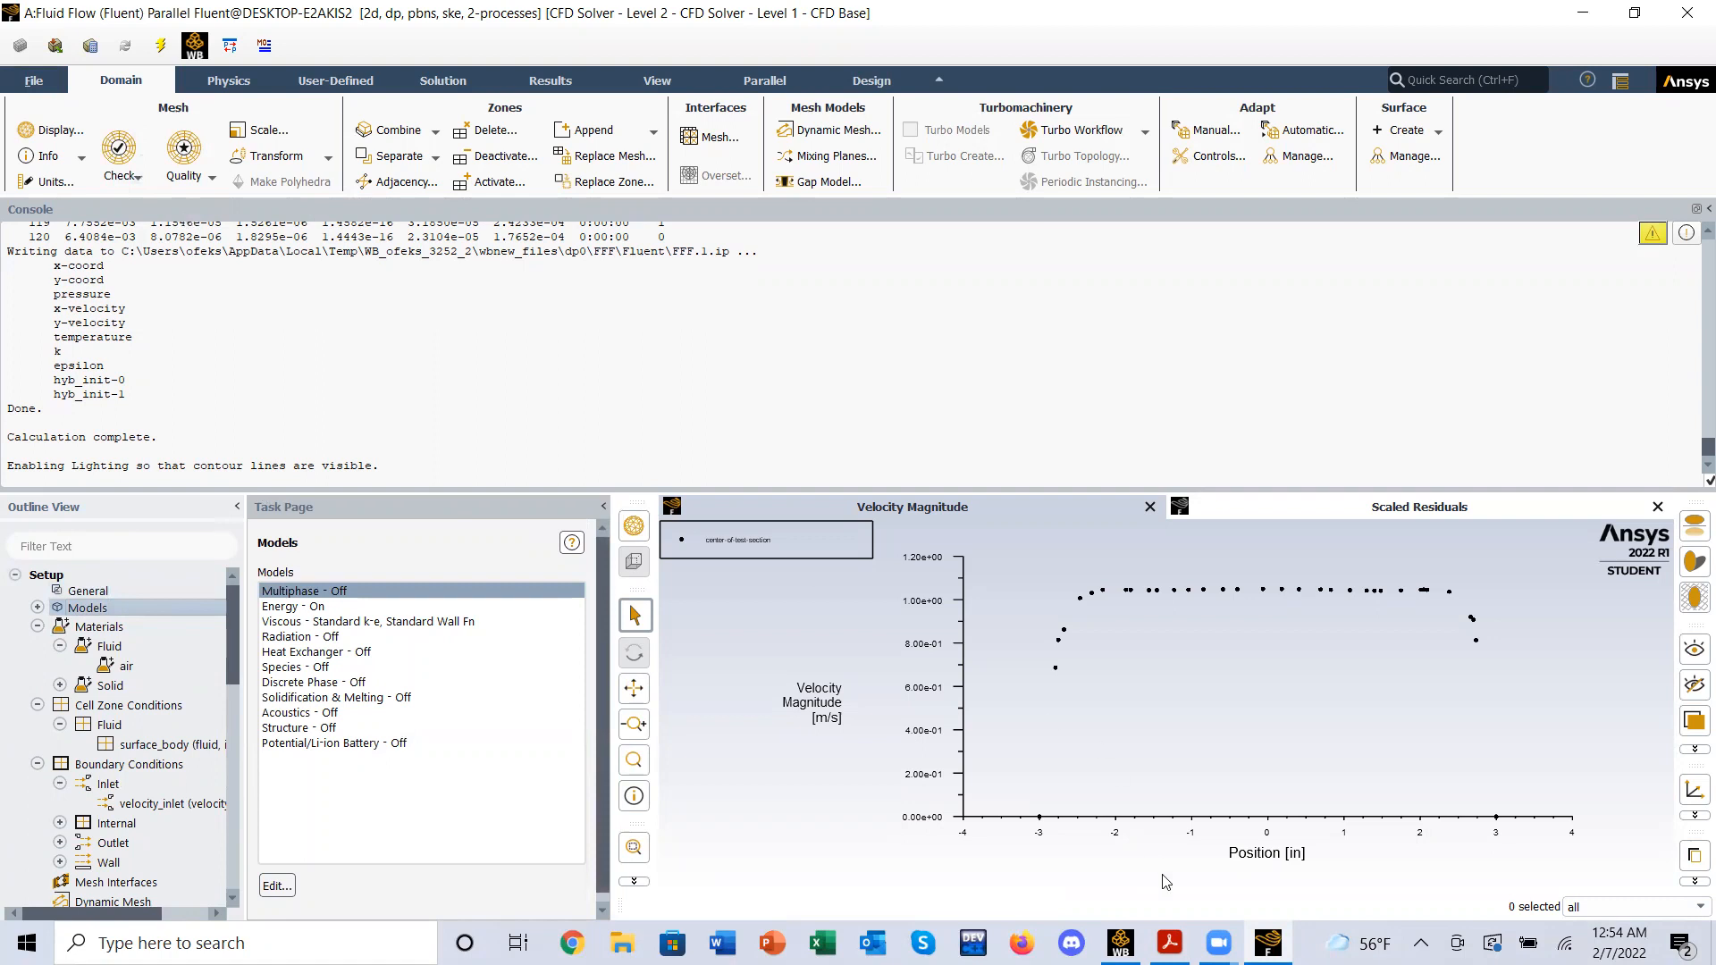
- Review the dynamic pressure requirement and test-section velocity formula in the PROJECT 1 PDF, and return to Fluent
click(1170, 943)
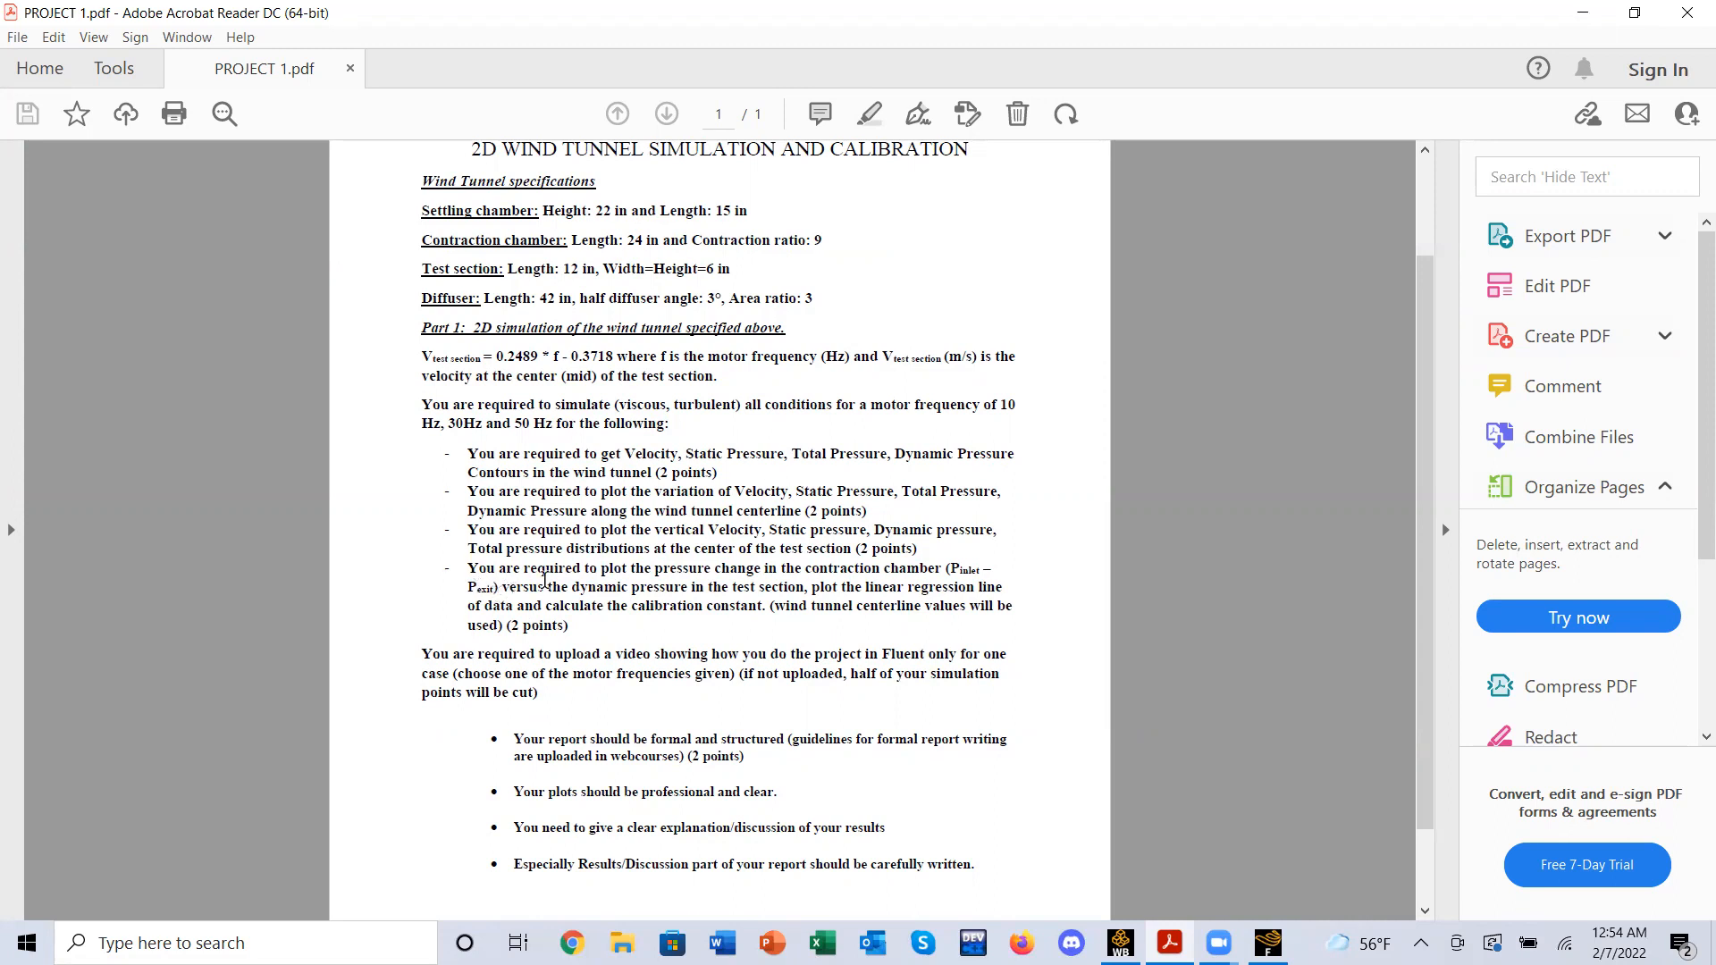
drag(572, 588, 804, 587)
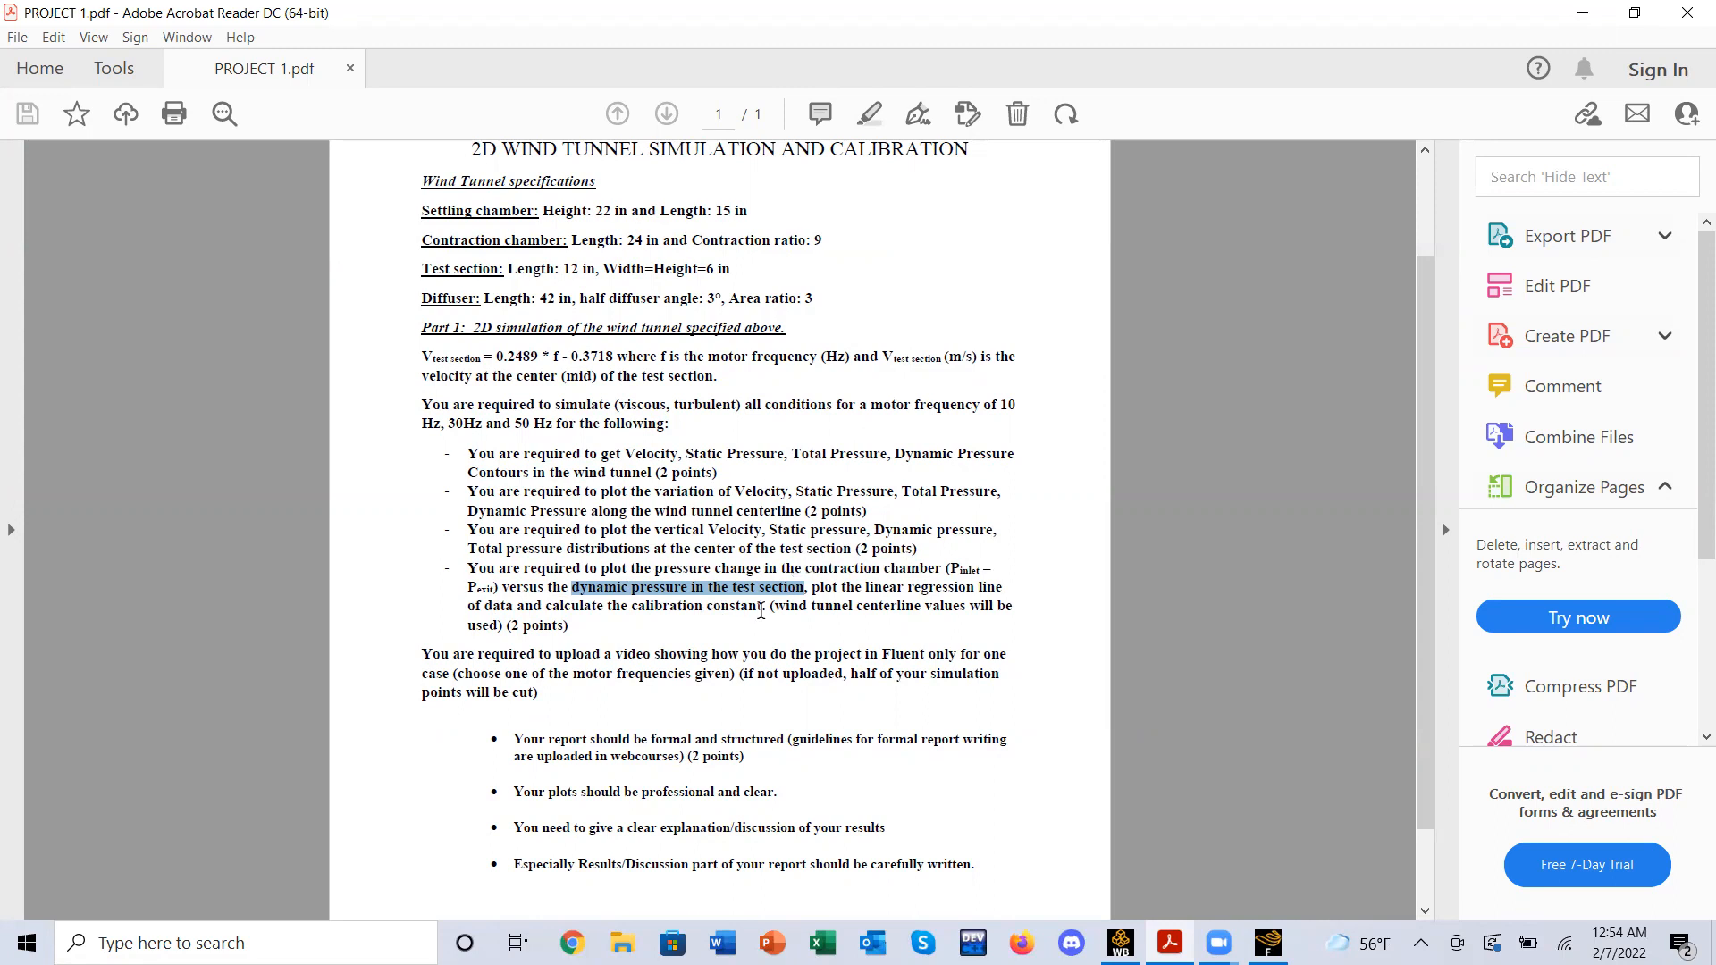
click(455, 353)
drag(476, 360, 613, 360)
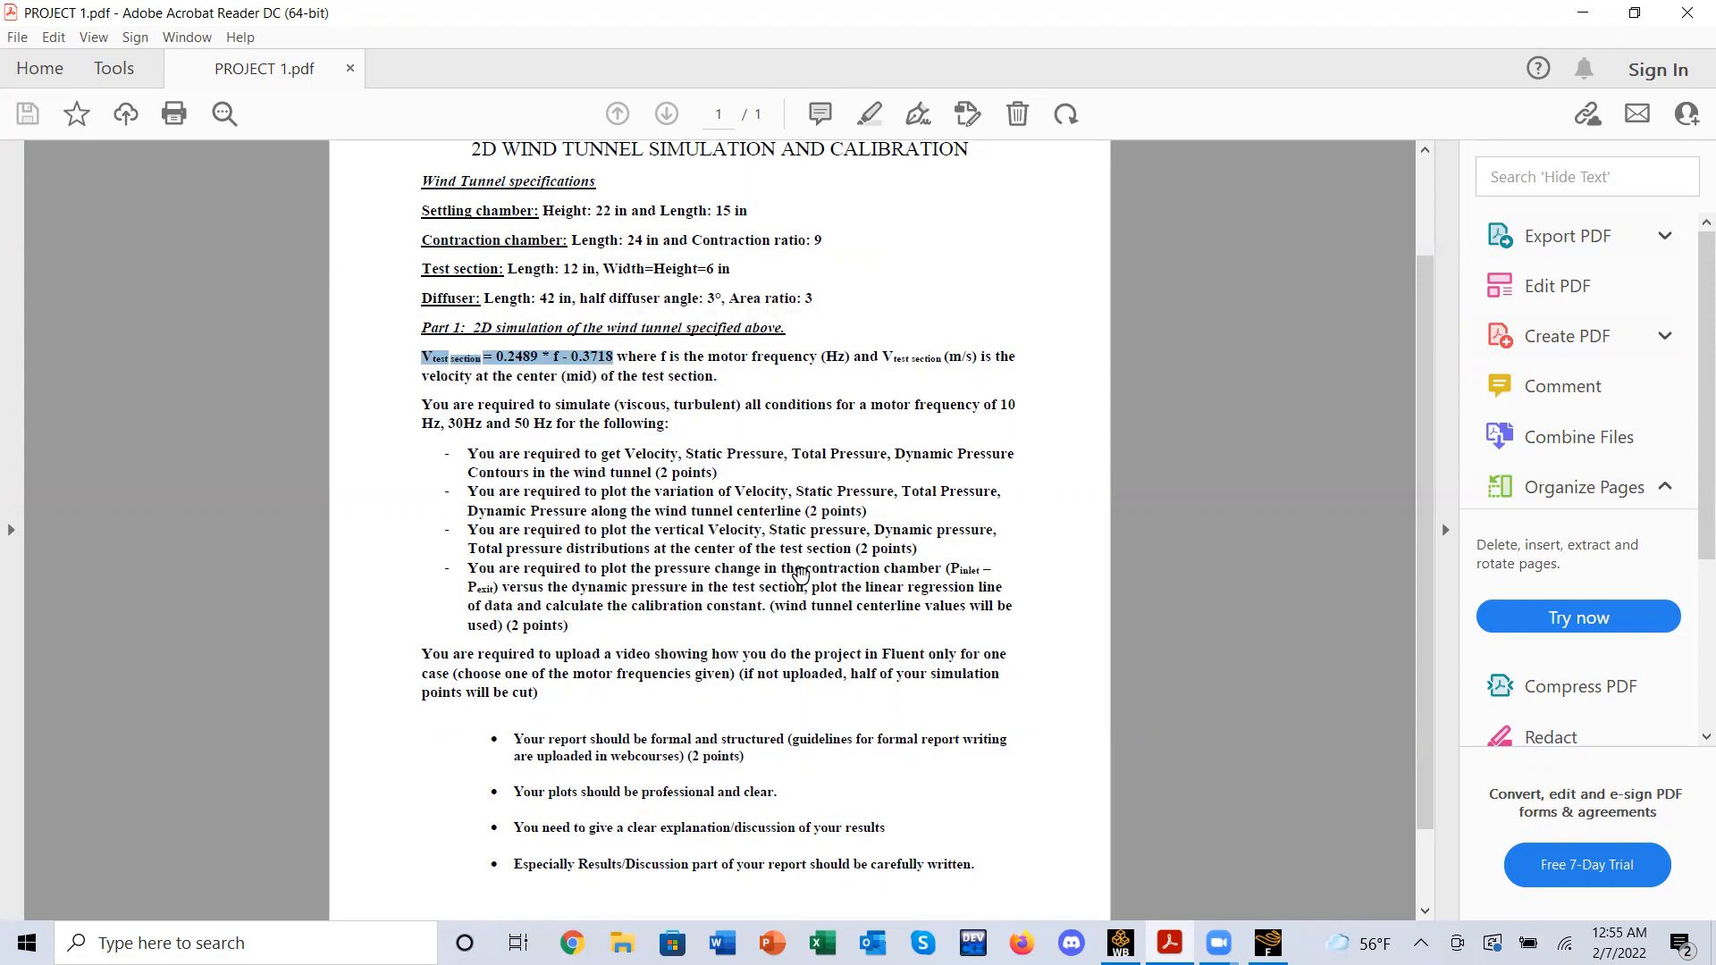
drag(631, 590, 684, 590)
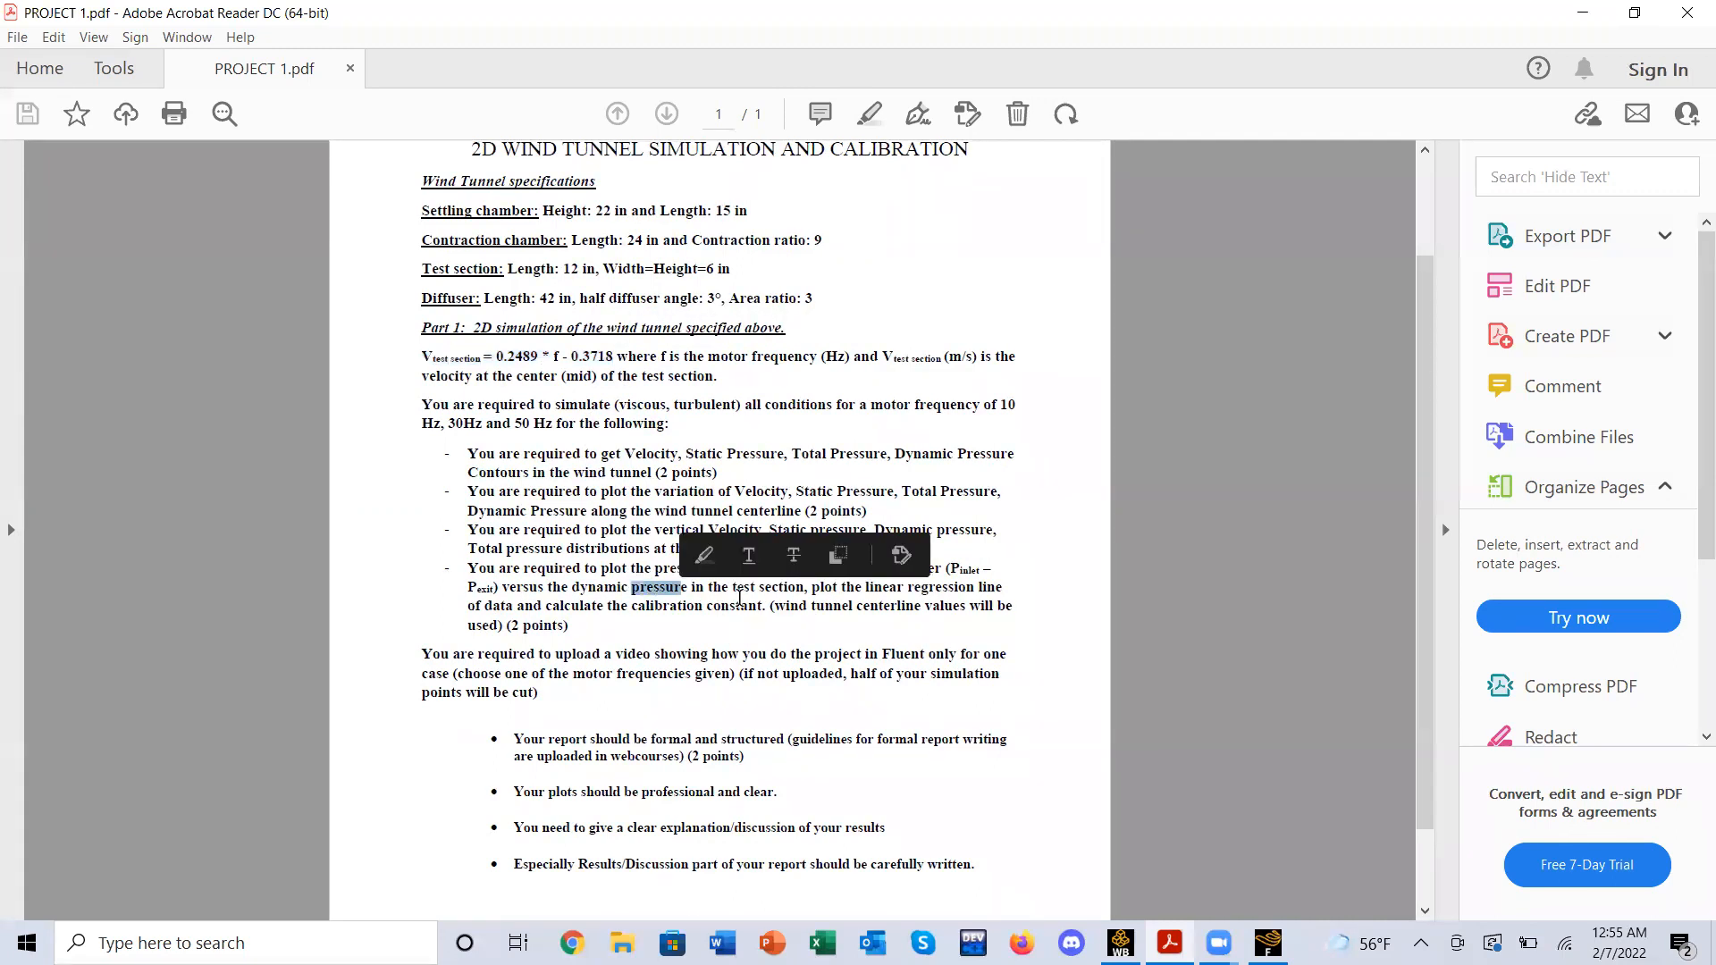
click(474, 362)
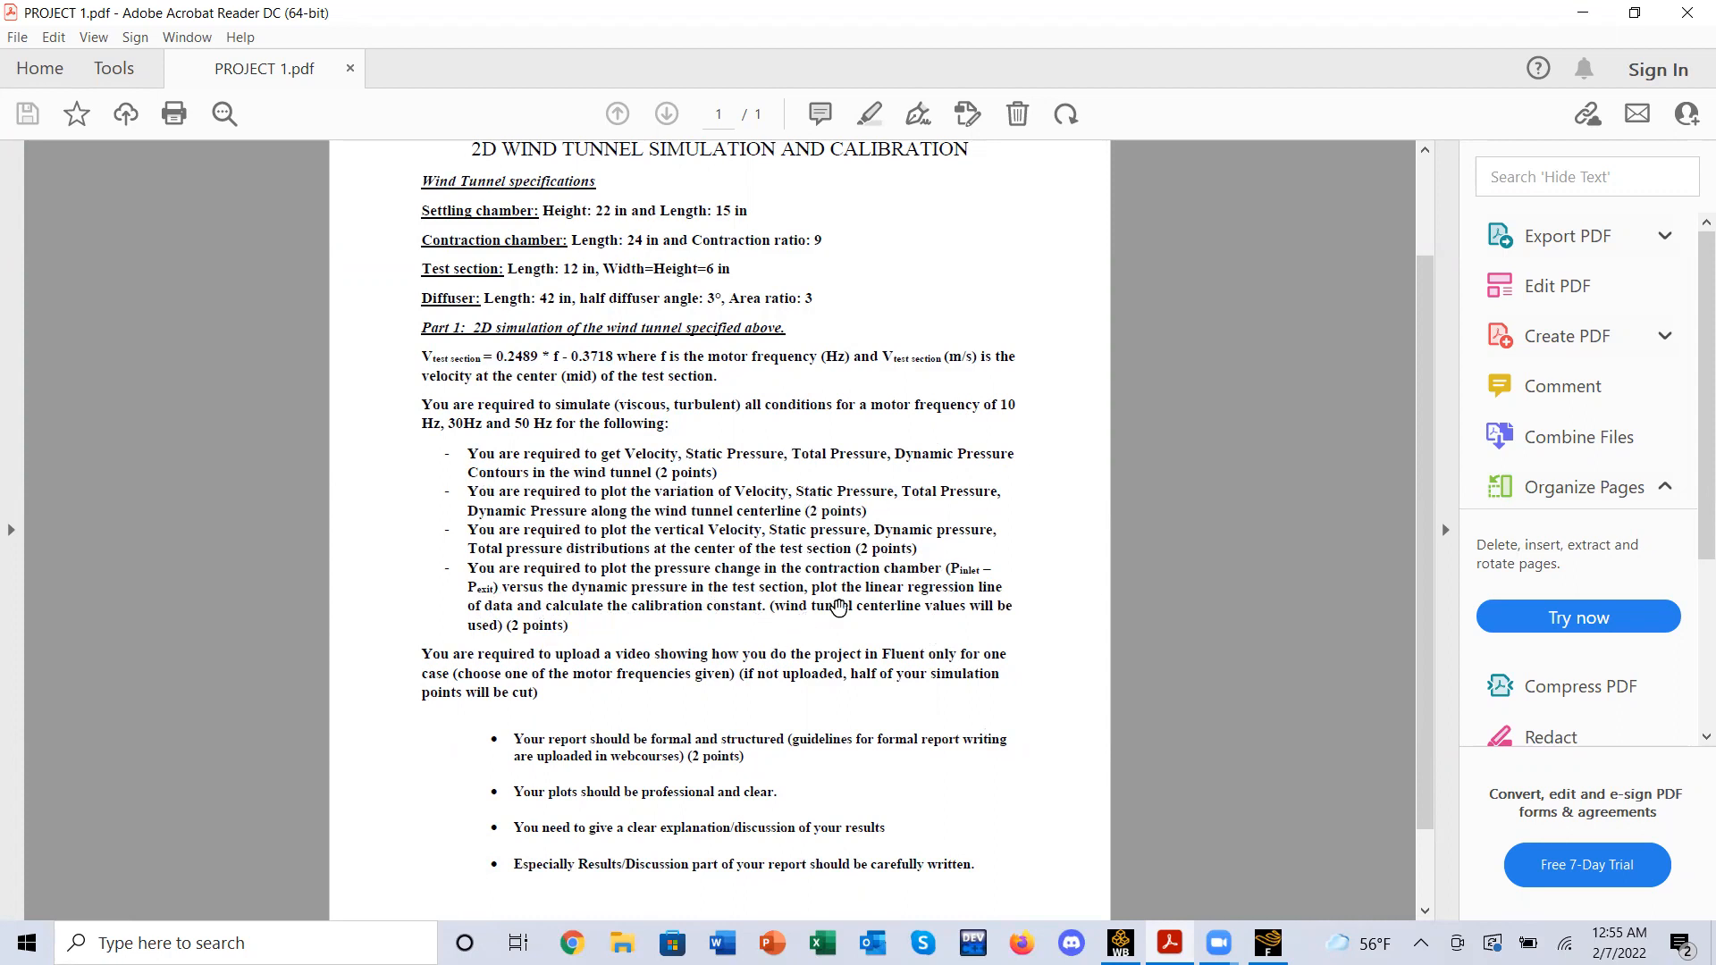
scroll(821, 588, down, 1)
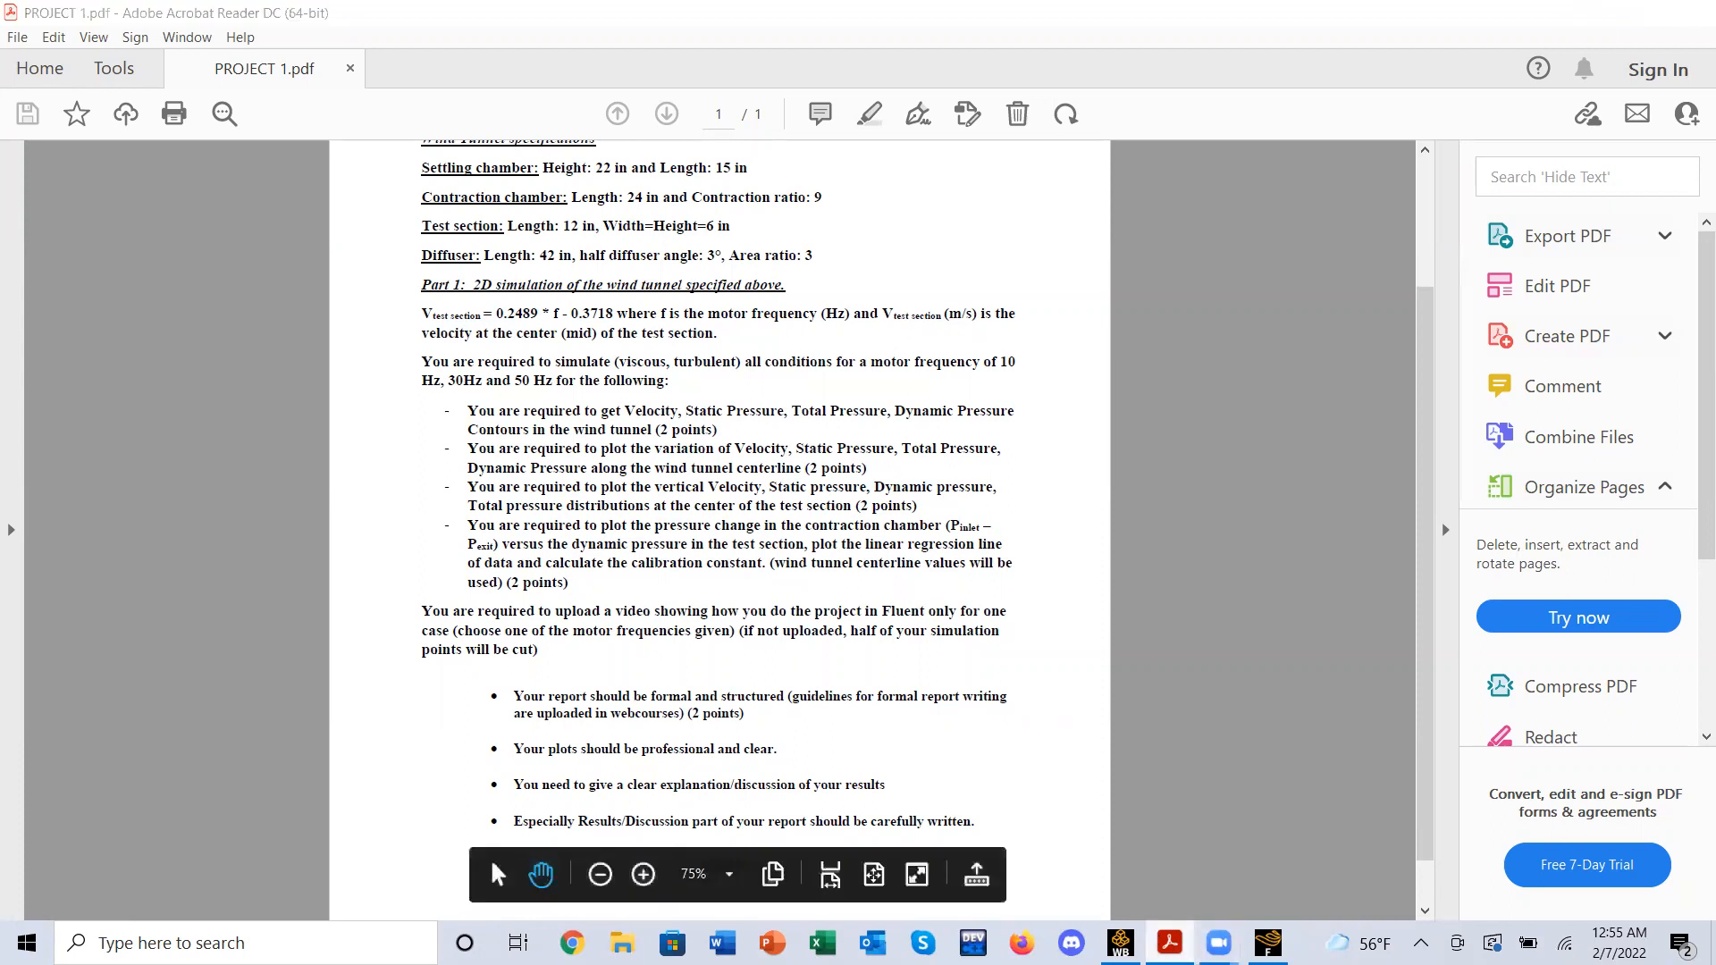
key(super+Down)
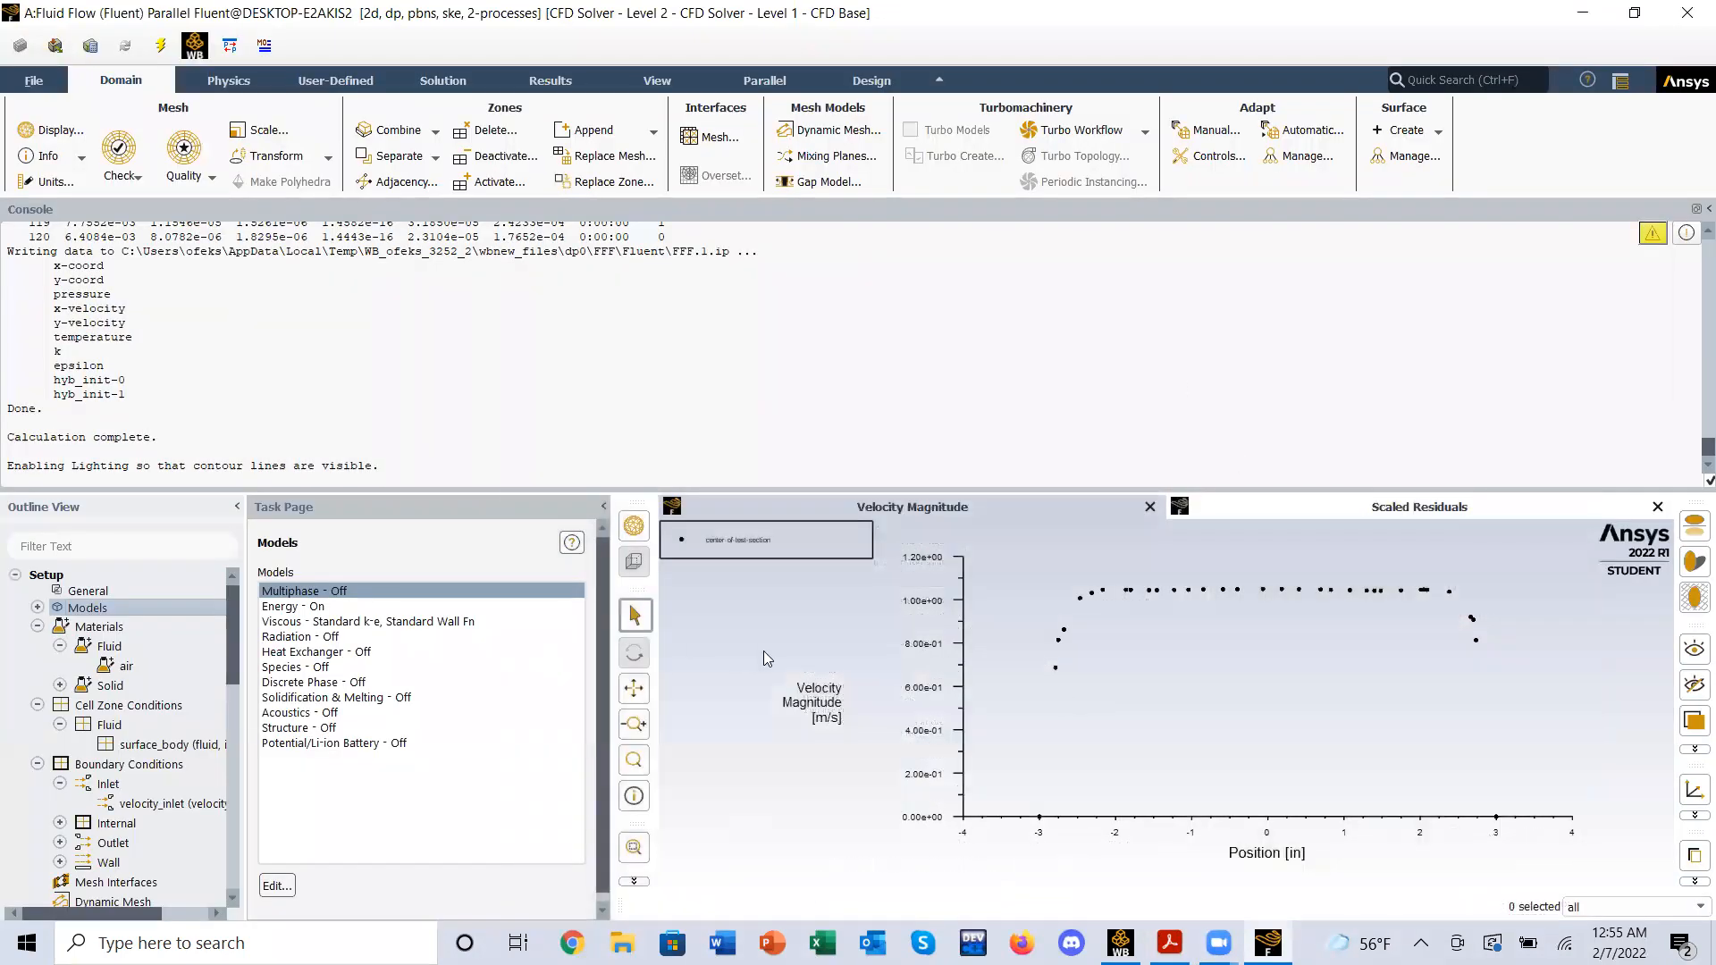